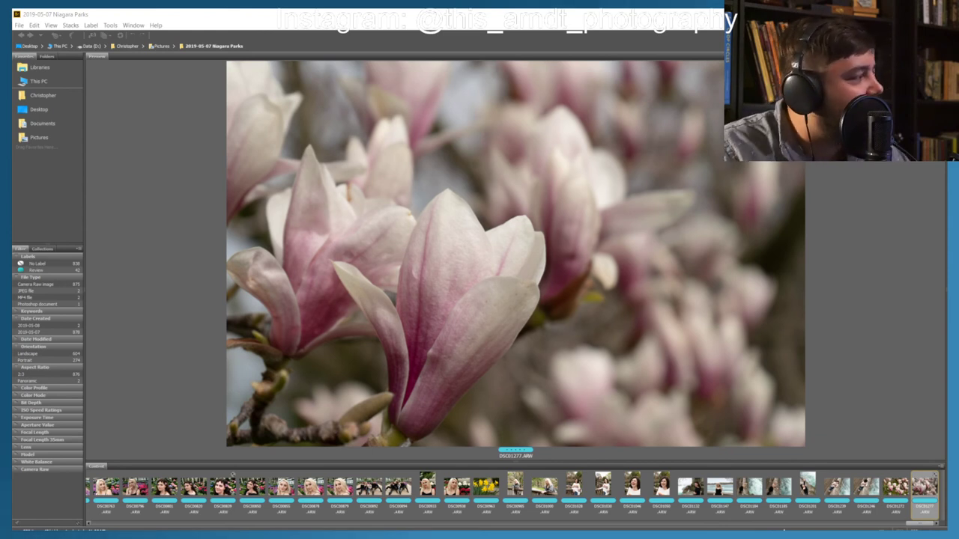
Step: Browse the 2019-08-10 ArtCrawl folder inside Pictures and preview the bus light-trail photo near the end of its contents
left_click(162, 46)
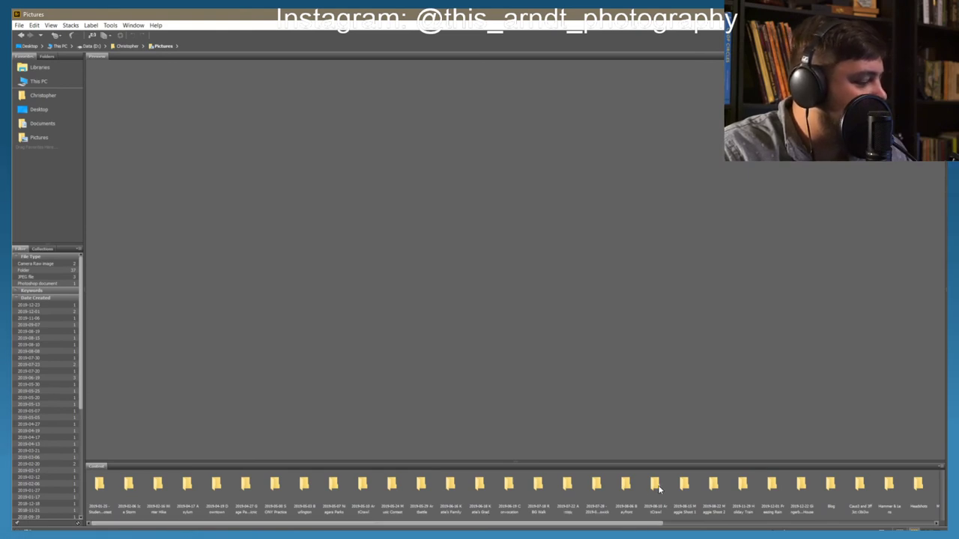
double_click(657, 487)
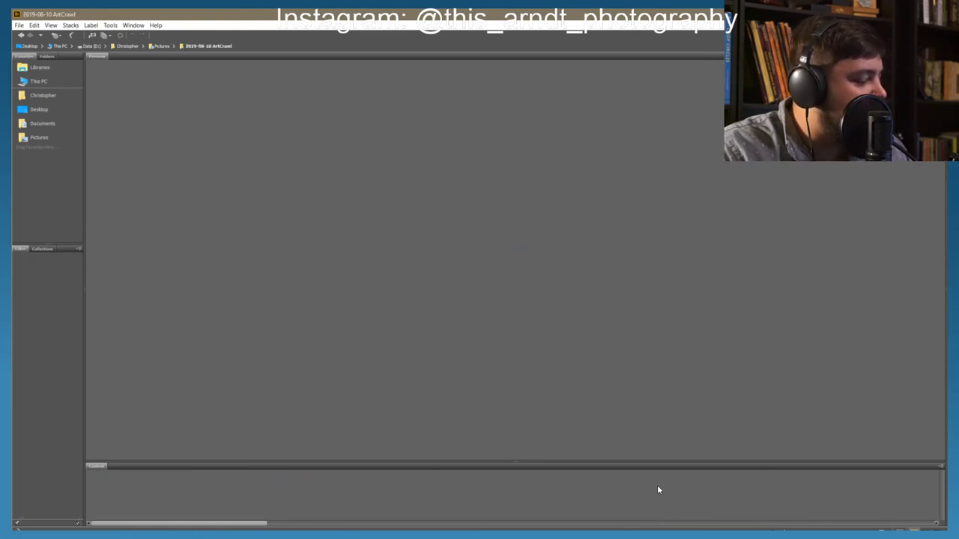
left_click_drag(173, 529, 919, 527)
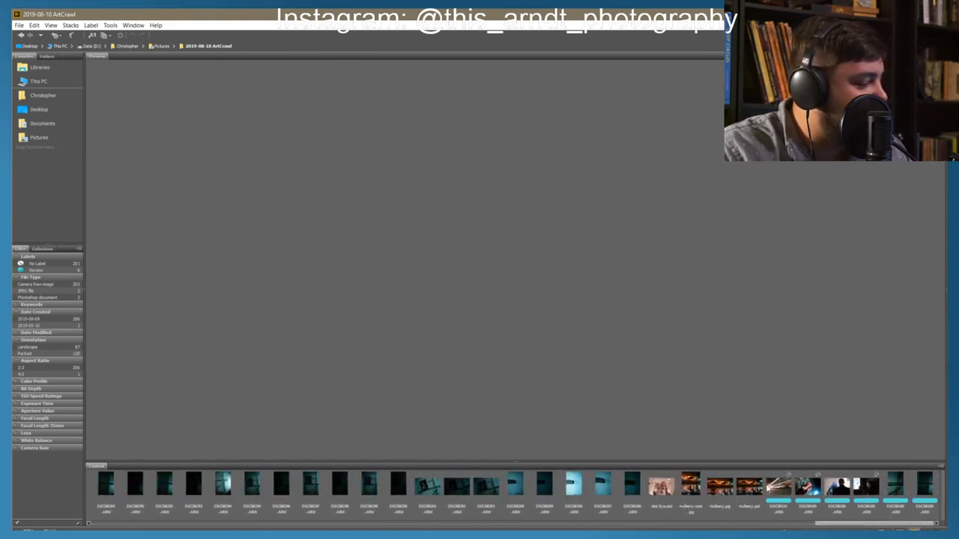
left_click(779, 487)
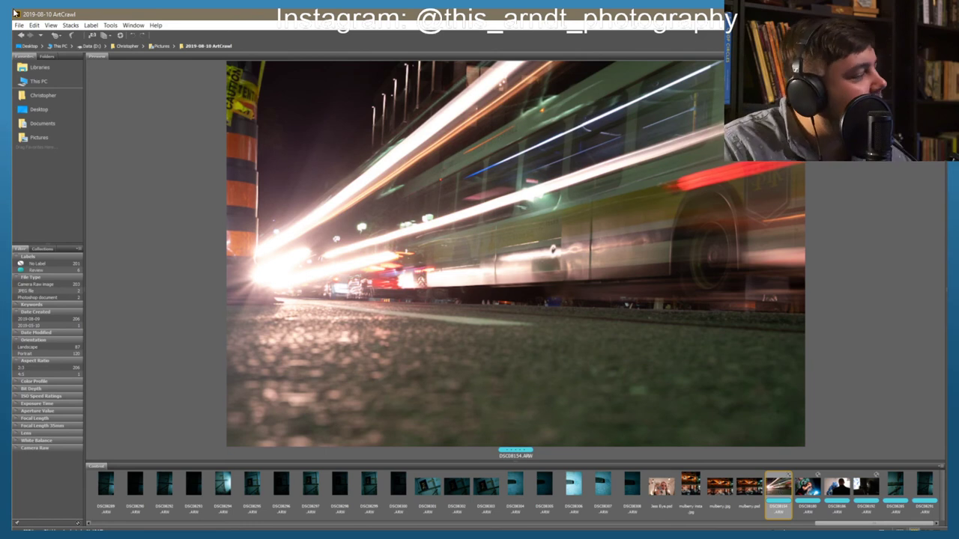
Step: Go back to the 2019-05-07 Niagara Parks folder and open the magnolia photo DSC01277.ARW in Camera Raw
left_click(155, 46)
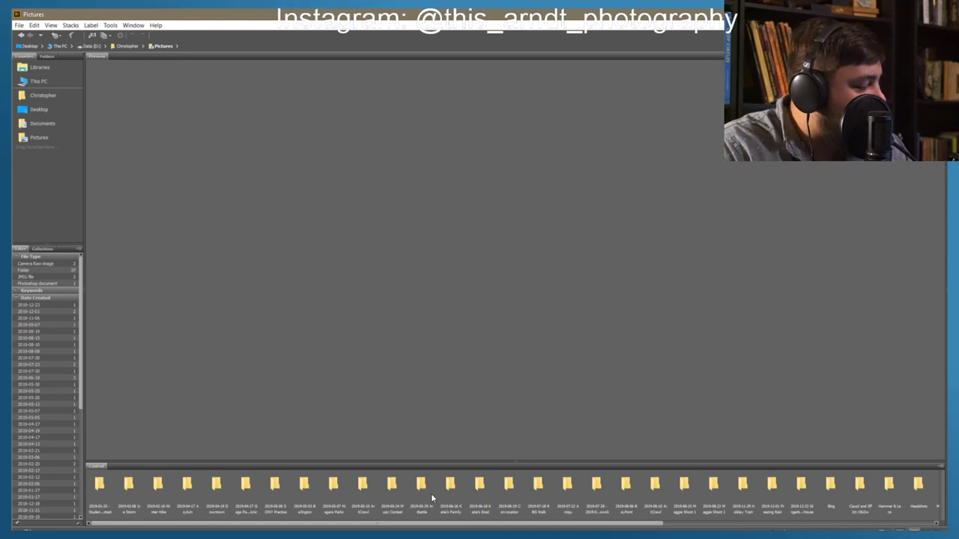
double_click(327, 487)
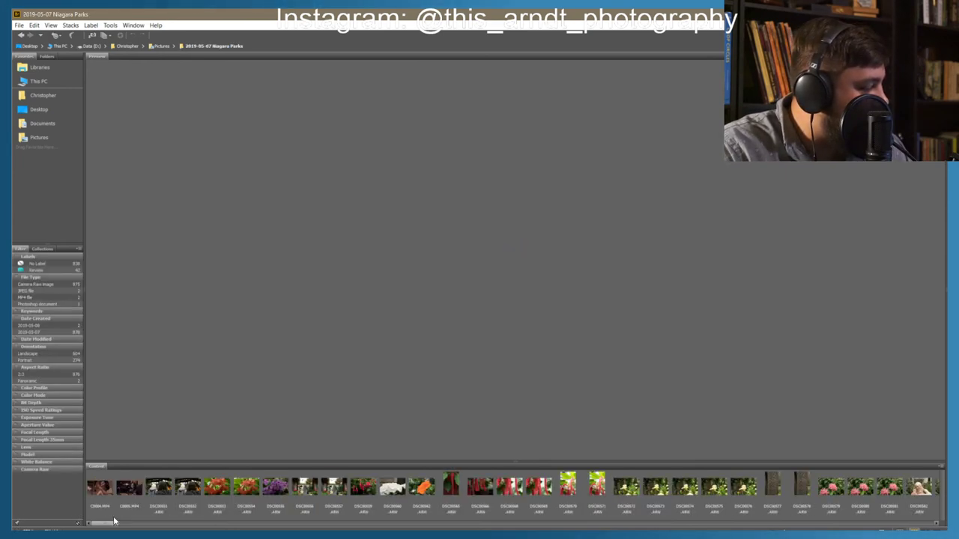
left_click_drag(114, 523, 920, 523)
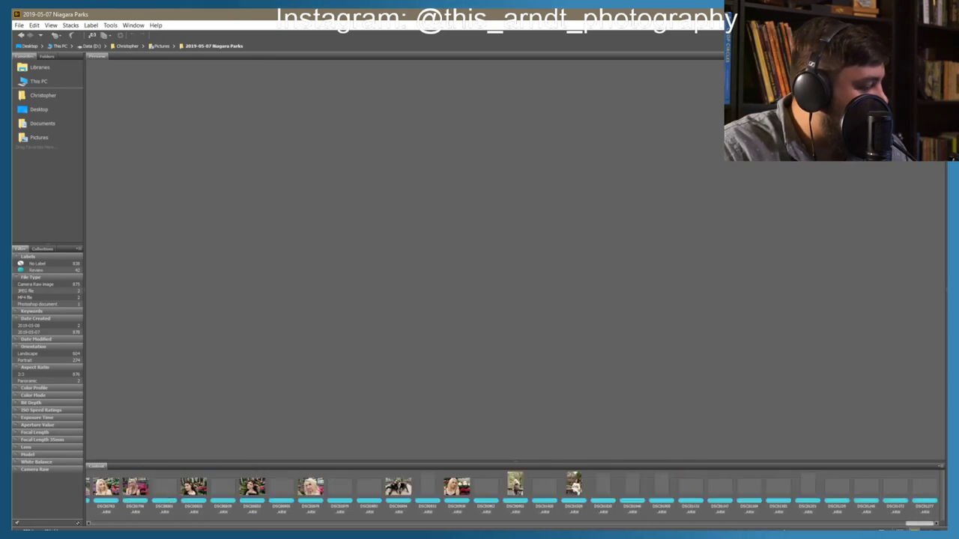
left_click(923, 490)
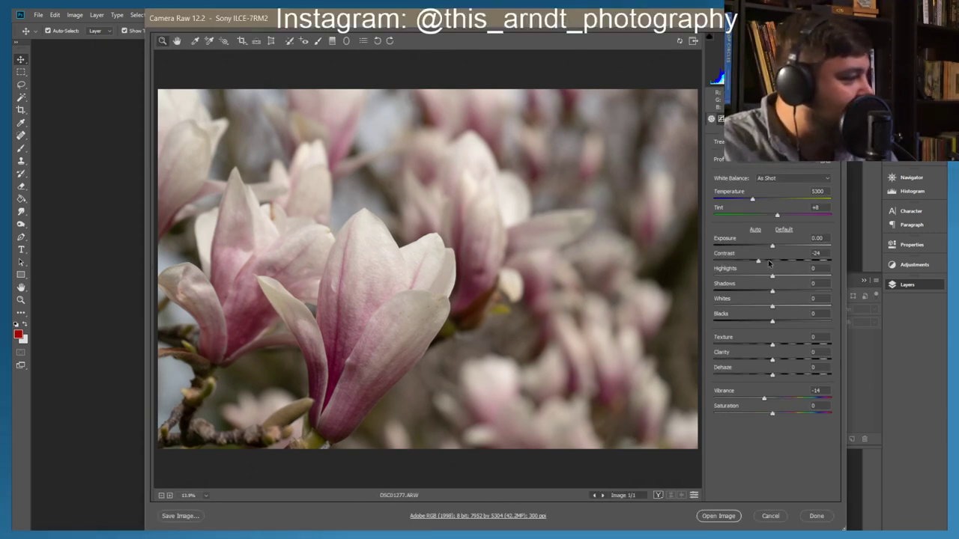
Step: Set the magnolia photo's Contrast to +38 and its Exposure to -0.35
left_click_drag(759, 261, 779, 260)
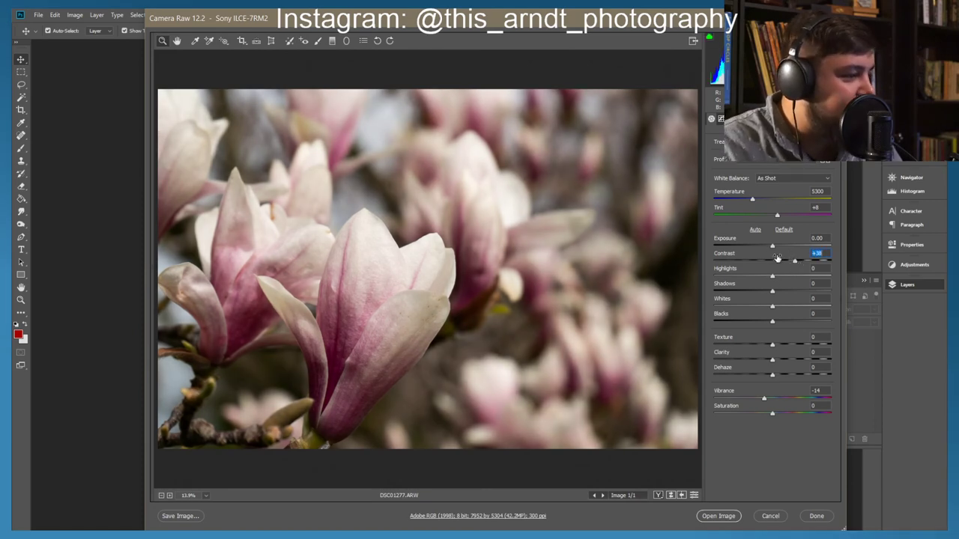
left_click(776, 245)
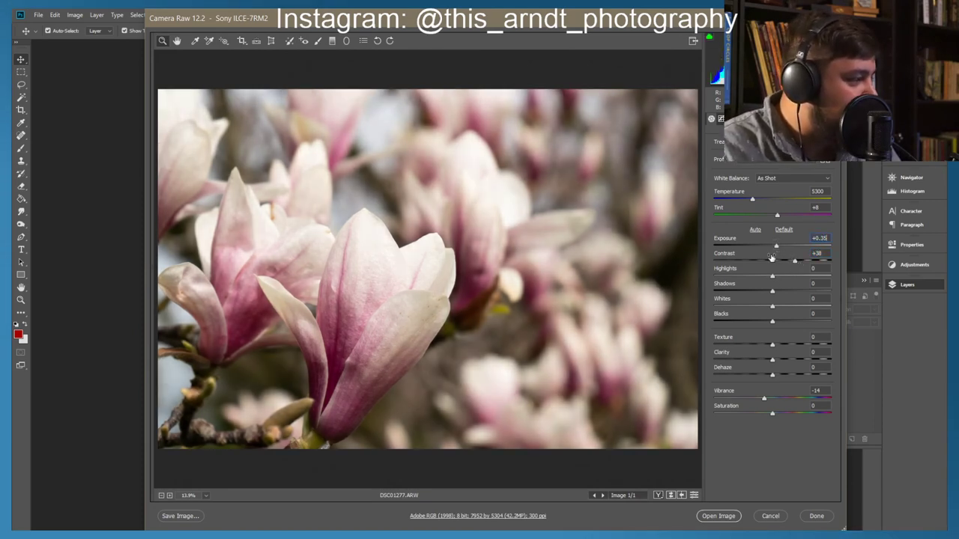
left_click(771, 252)
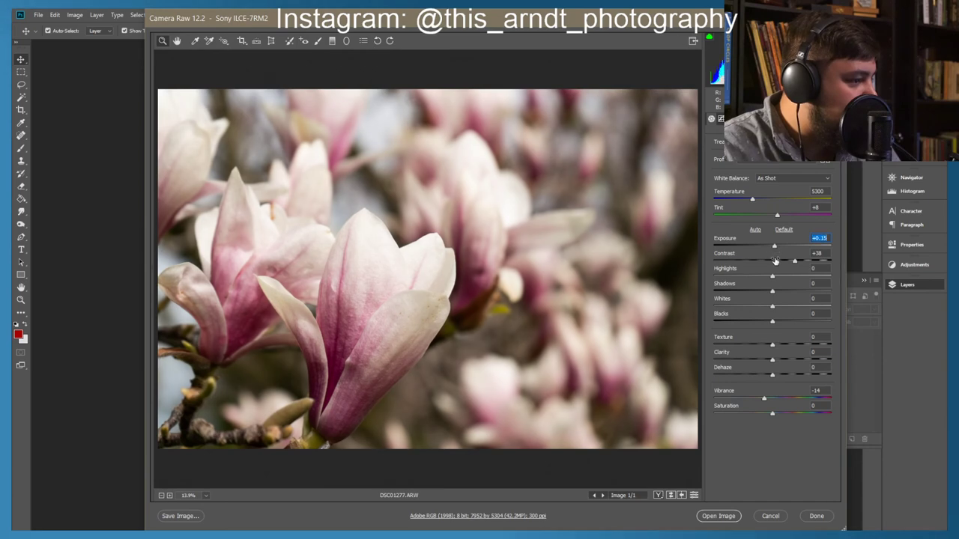
key("Down")
key("Down")
key("Down")
key("Down")
key("Down")
key("Down")
key("Down")
key("Down")
key("Down")
key("Down")
key("Down")
key("Down")
key("Down")
key("Down")
key("Down")
key("Down")
key("Down")
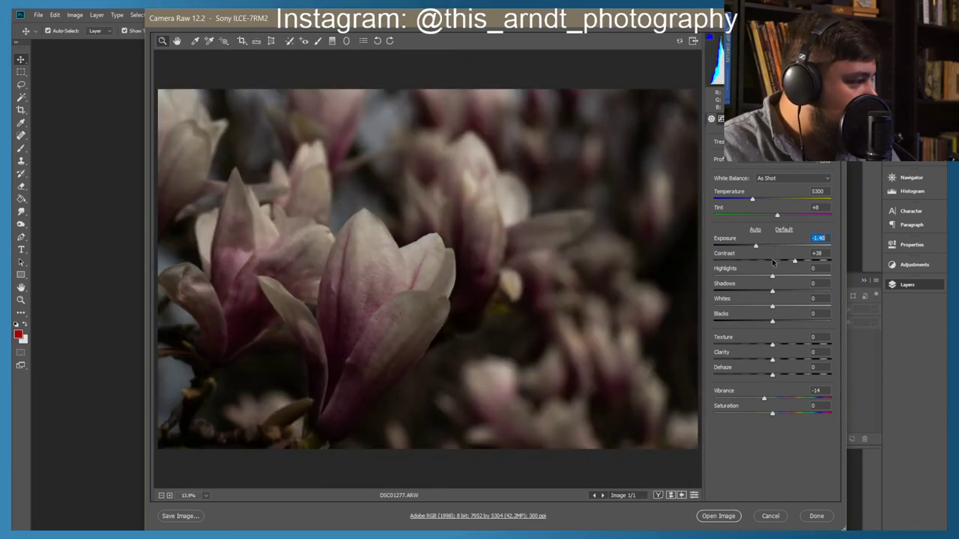
key("Up")
key("Up")
key("Up")
key("Up")
key("Up")
key("Up")
key("Up")
key("Up")
key("Up")
key("Up")
key("Up")
key("Up")
key("Up")
key("Up")
key("Up")
key("Up")
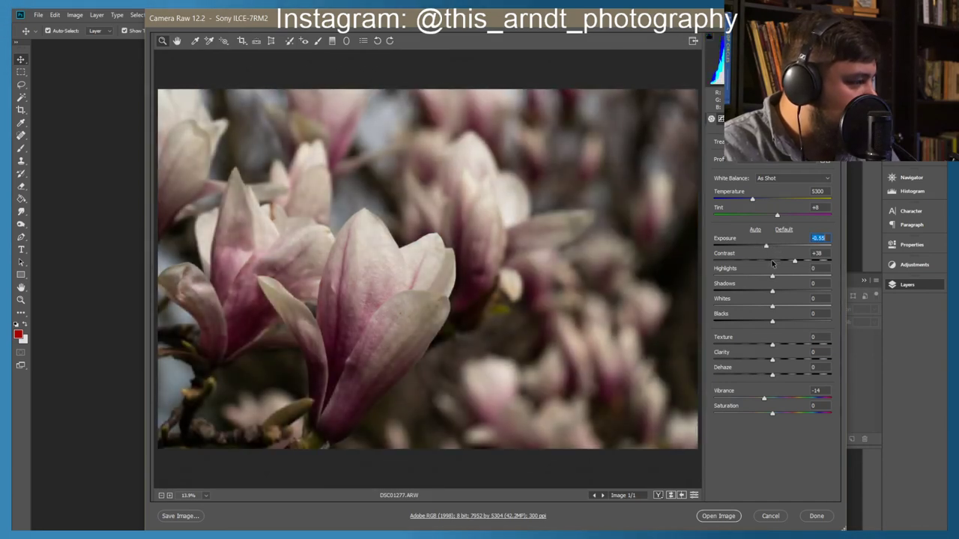
key("Down")
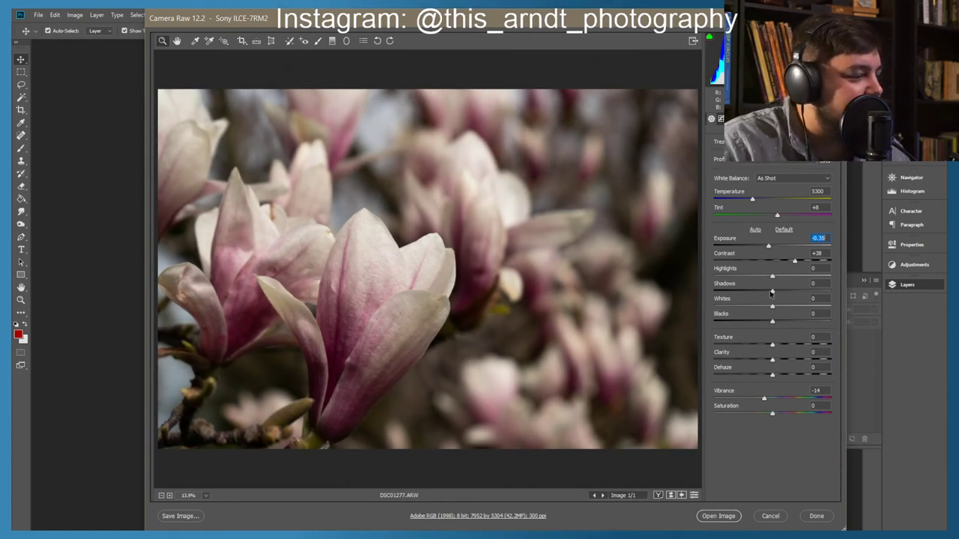
Step: Set Highlights to -26, Shadows to +13, Whites to +16 and Blacks to -13
left_click_drag(772, 277, 765, 326)
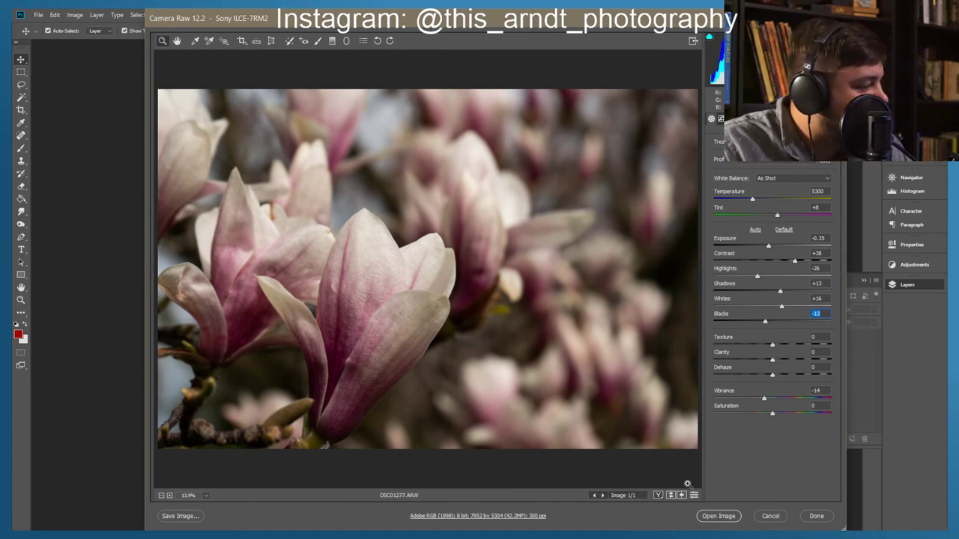
Step: Compare the edit with the original by cycling through the before/after views, ending on the single-image view
left_click(658, 495)
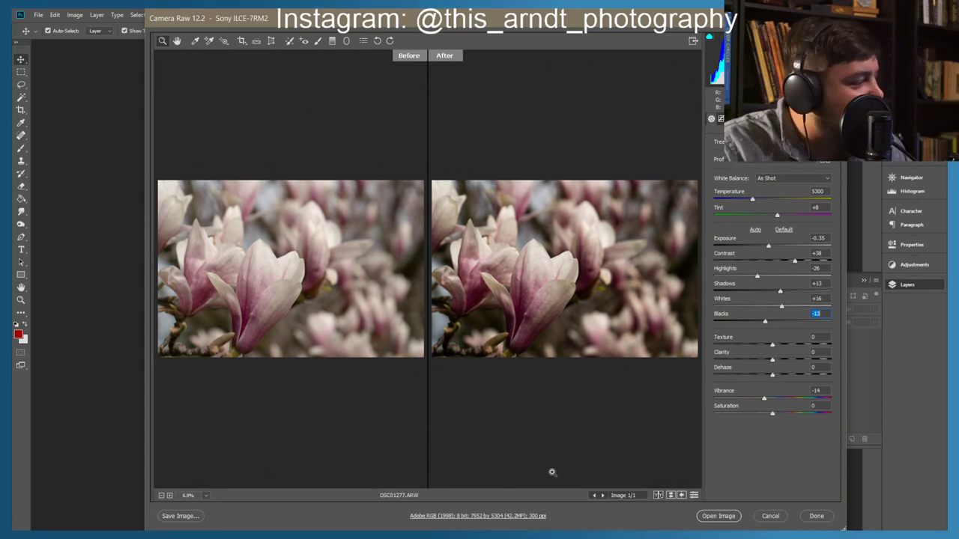
left_click(657, 496)
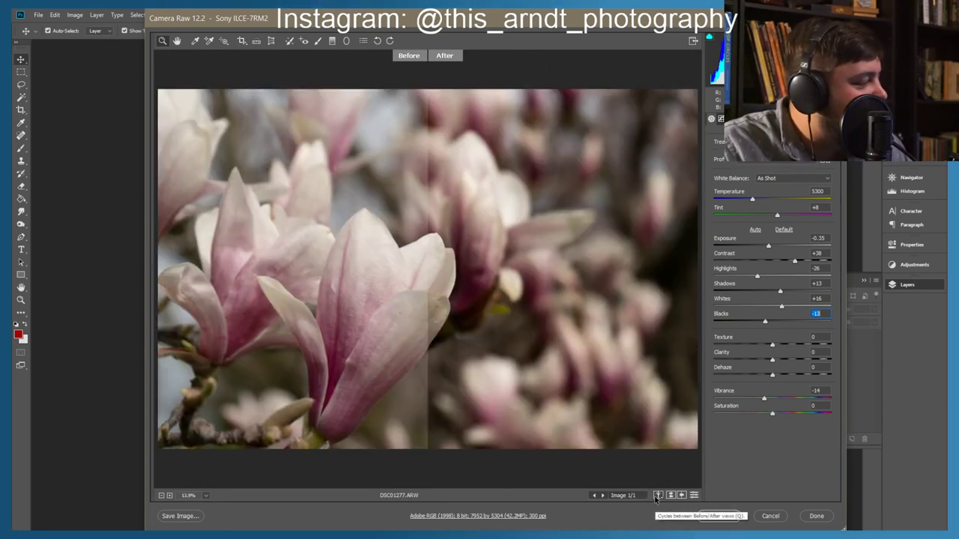
left_click(657, 495)
left_click(657, 496)
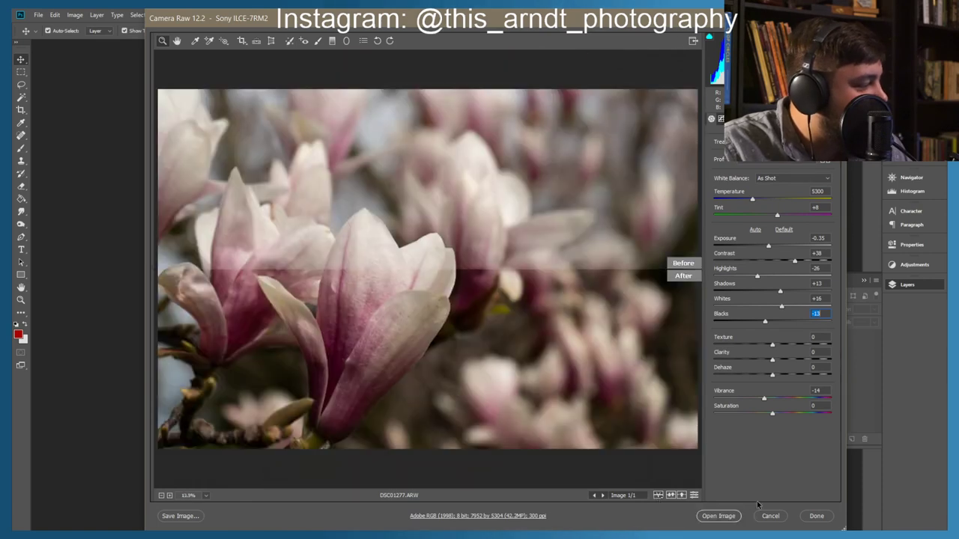
left_click(657, 496)
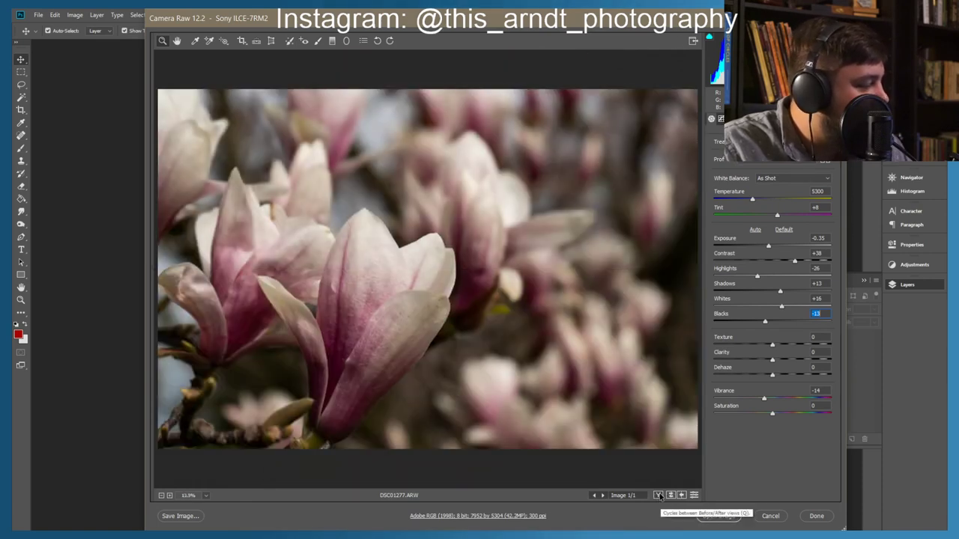
Step: Try out Clarity and return it to 0, reset Vibrance to 0, and open the photo in Photoshop
left_click_drag(772, 360, 745, 361)
double_click(759, 364)
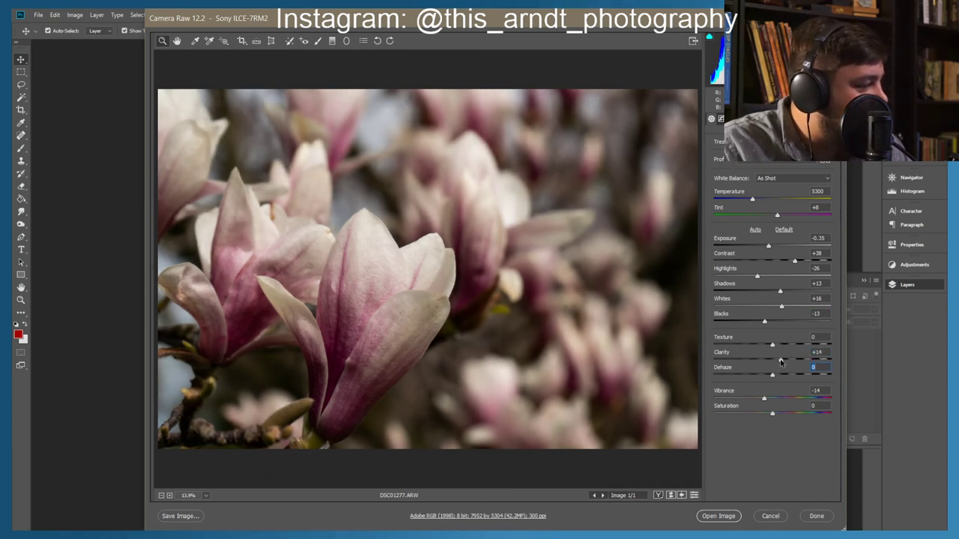
left_click_drag(764, 399, 778, 400)
double_click(779, 400)
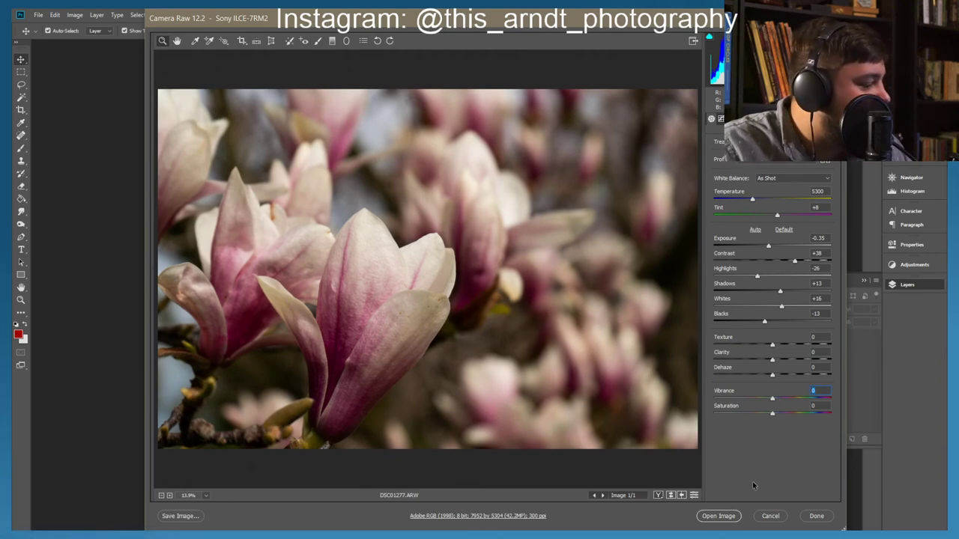
left_click(718, 516)
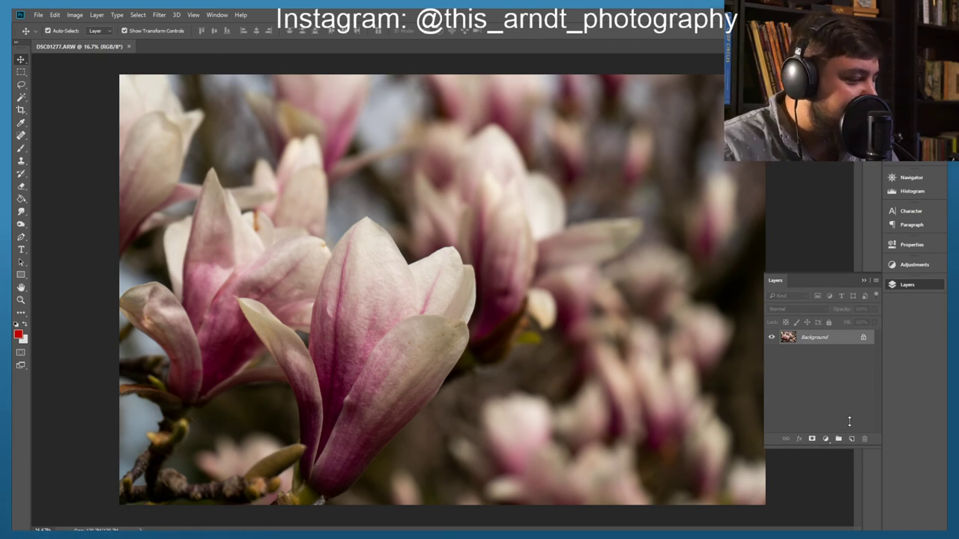
left_click(852, 439)
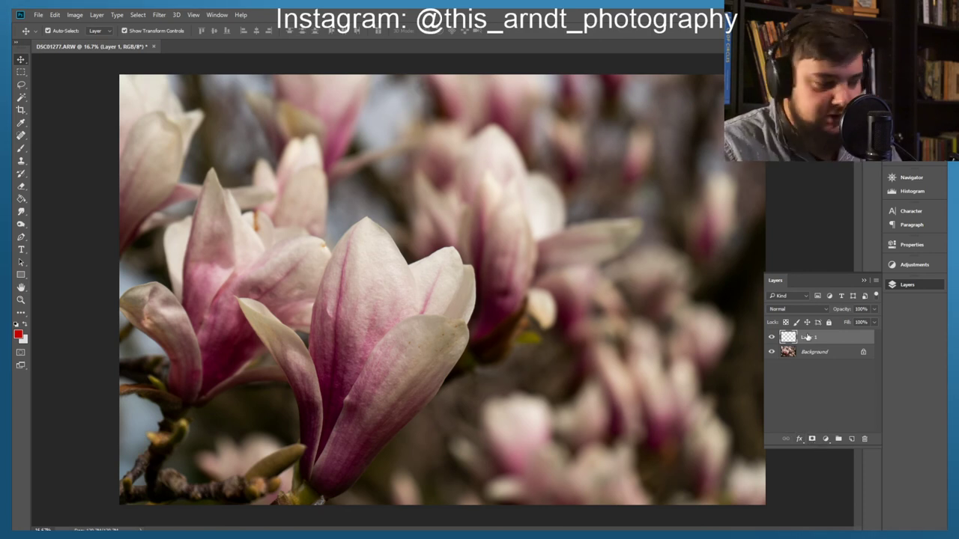
left_click(816, 349)
left_click(809, 343)
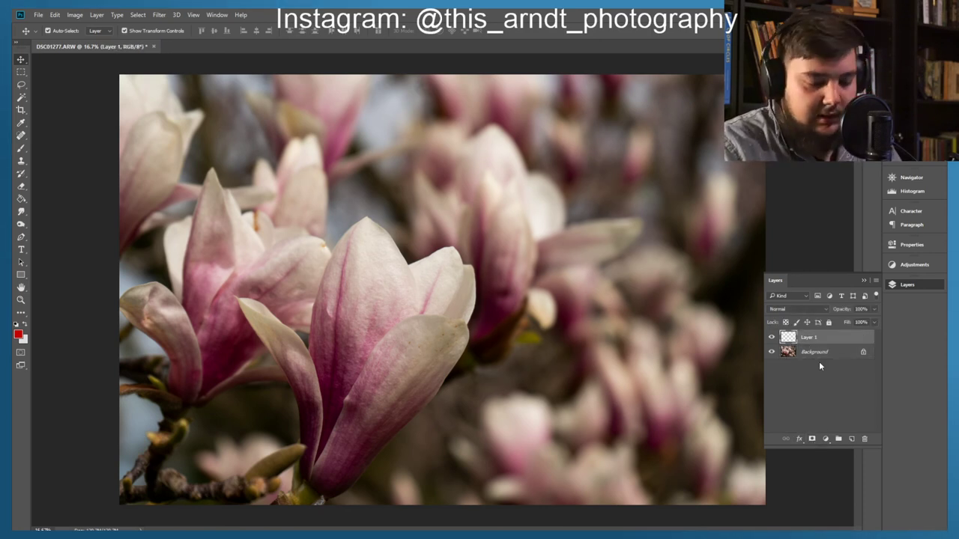
key("Delete")
left_click(814, 441)
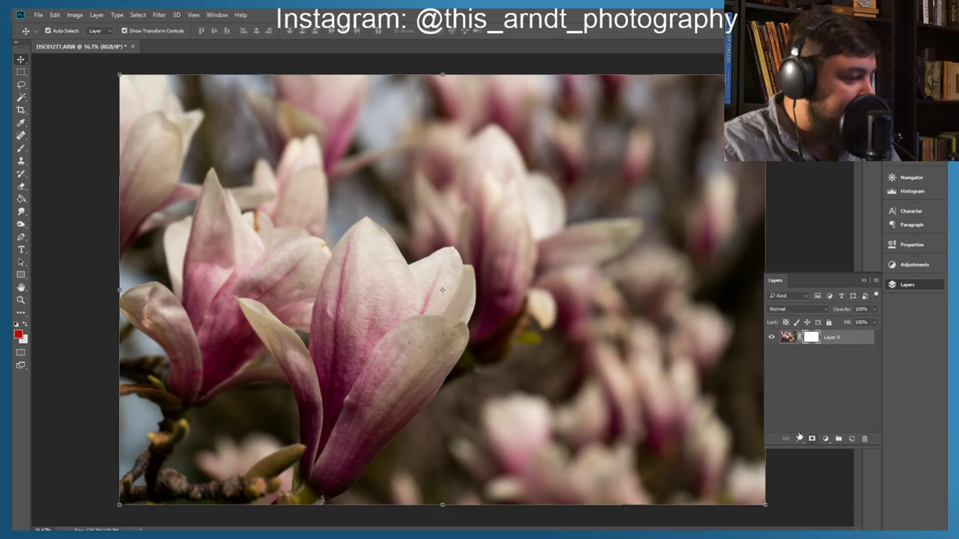
left_click(811, 439)
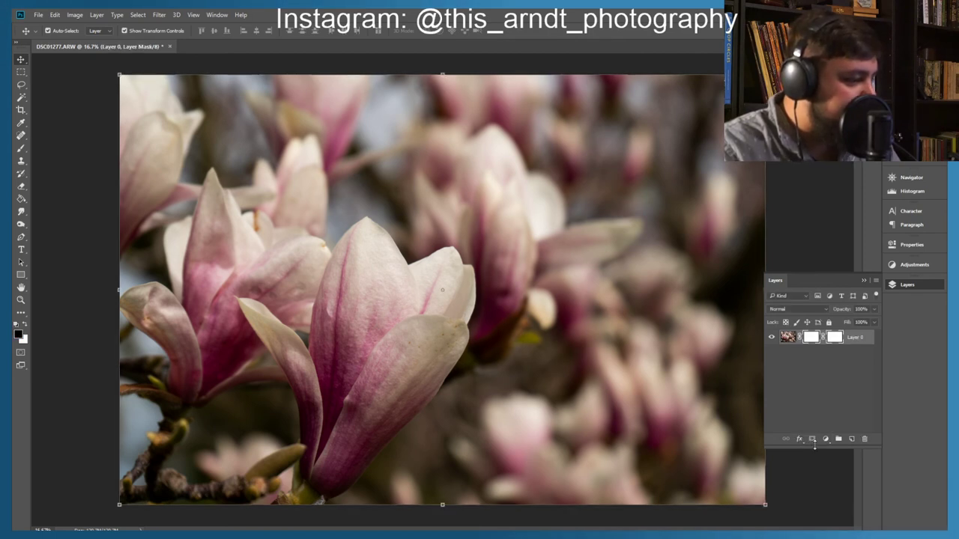
key("ctrl")
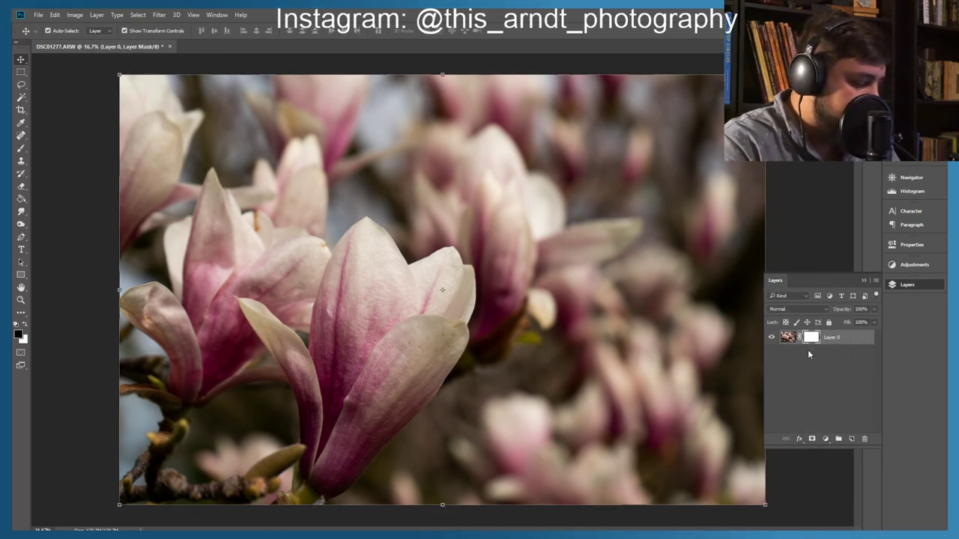
key("ctrl+alt+z")
key("ctrl+alt+z")
key("ctrl+alt+z")
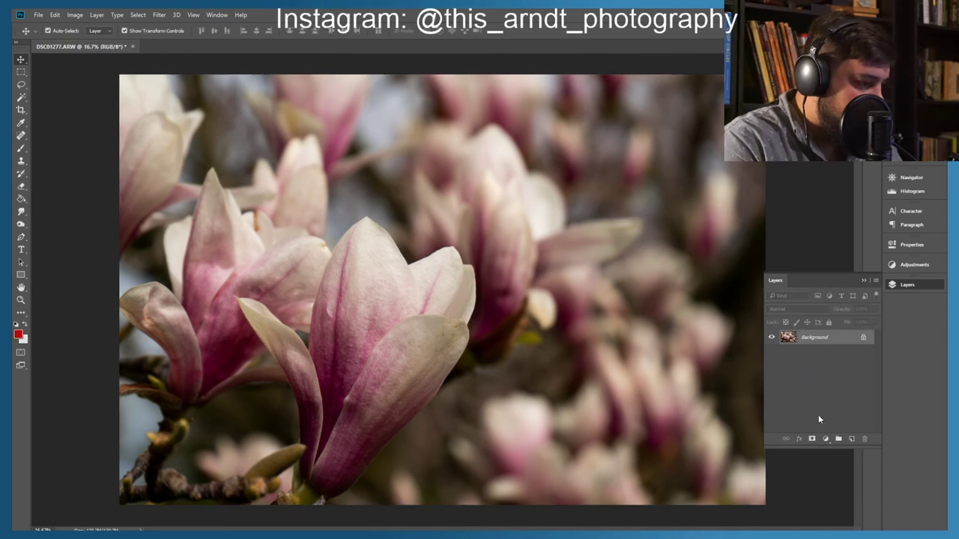
Step: Add a Curves adjustment layer that lifts the shadows, with a midtone point at about input 112, output 137
left_click(820, 439)
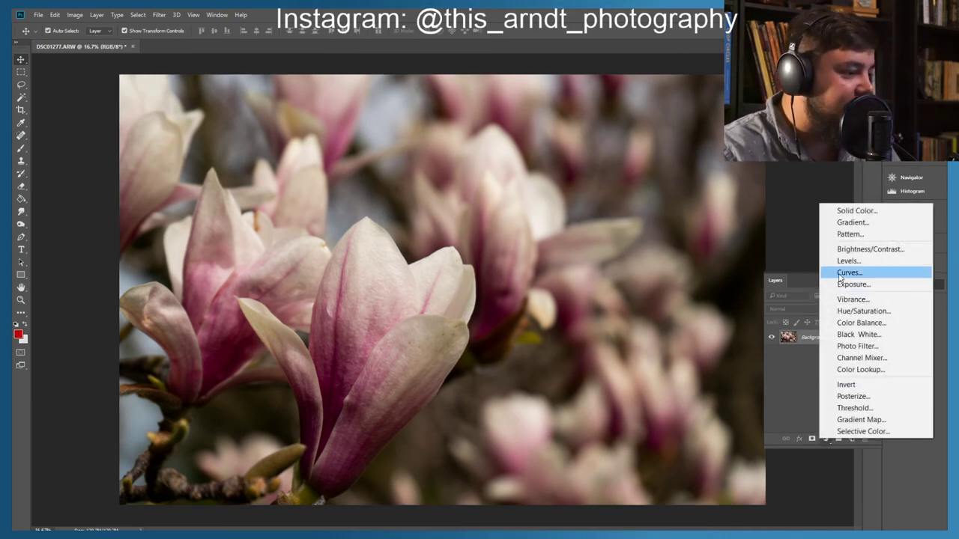
left_click(838, 273)
left_click_drag(764, 345, 714, 383)
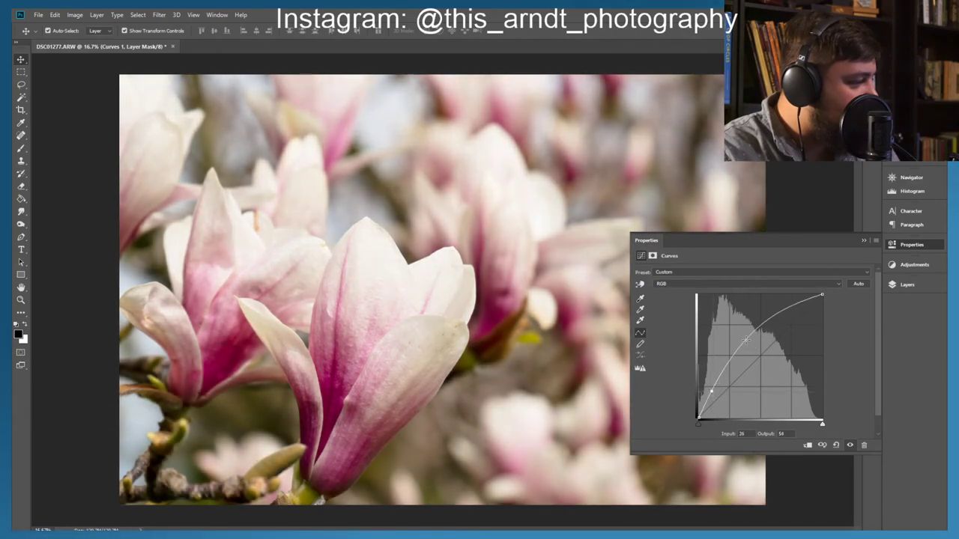
left_click_drag(745, 338, 754, 350)
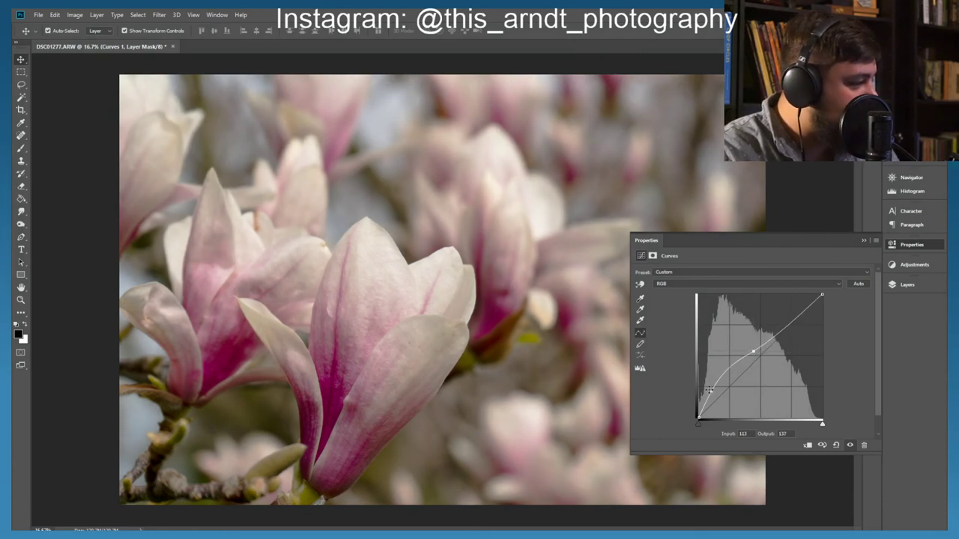
Step: Lower the curve's shadow point to input 24, output 46, and bring the layer list back into view
left_click_drag(717, 391, 715, 392)
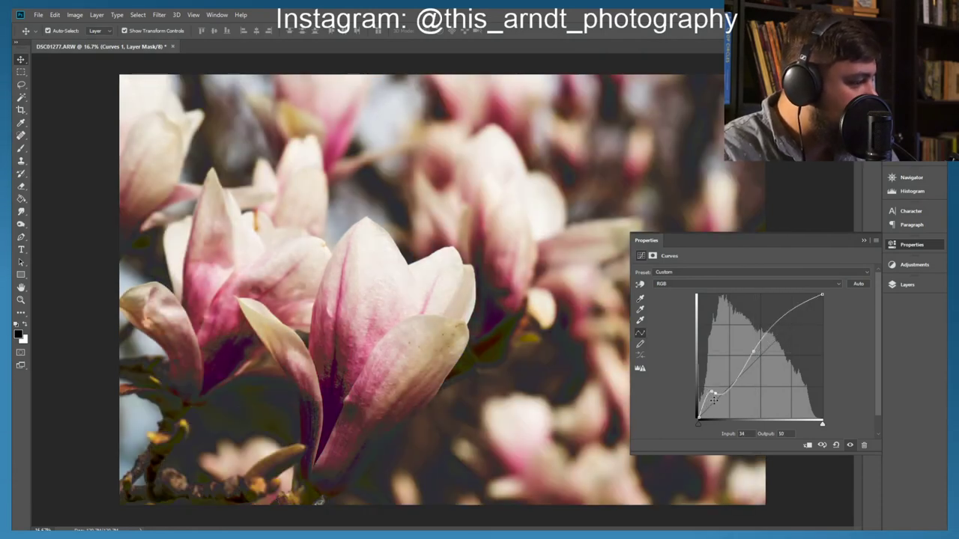
key("ctrl+z")
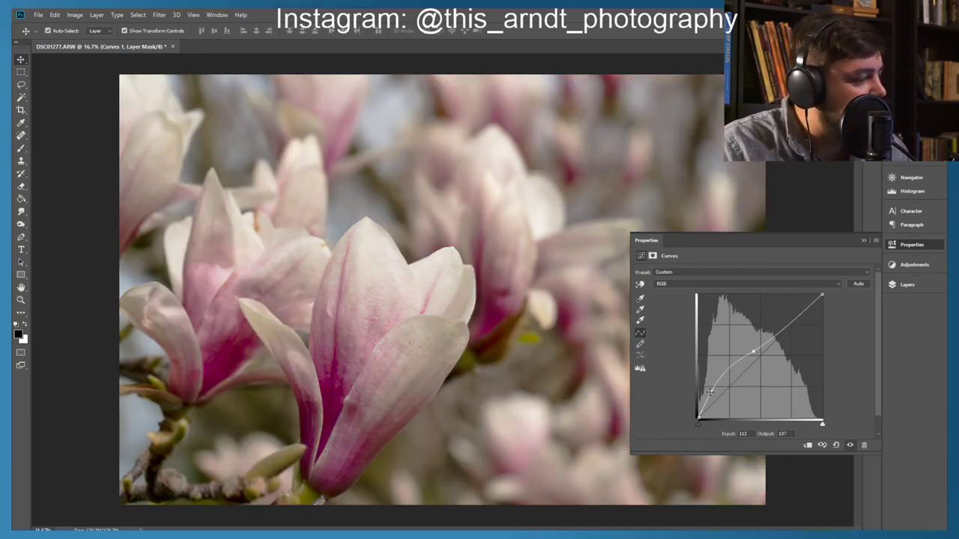
left_click_drag(709, 390, 709, 395)
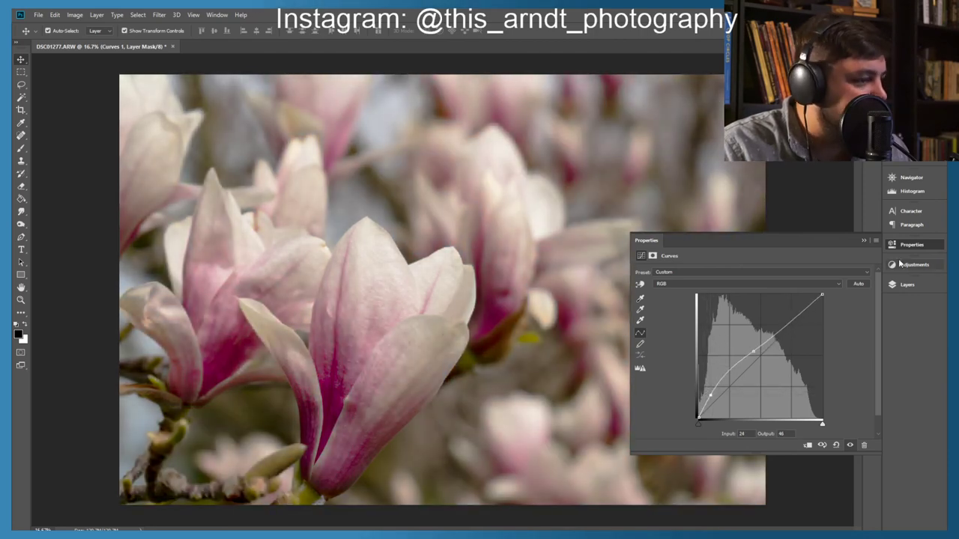
left_click(864, 241)
left_click(908, 285)
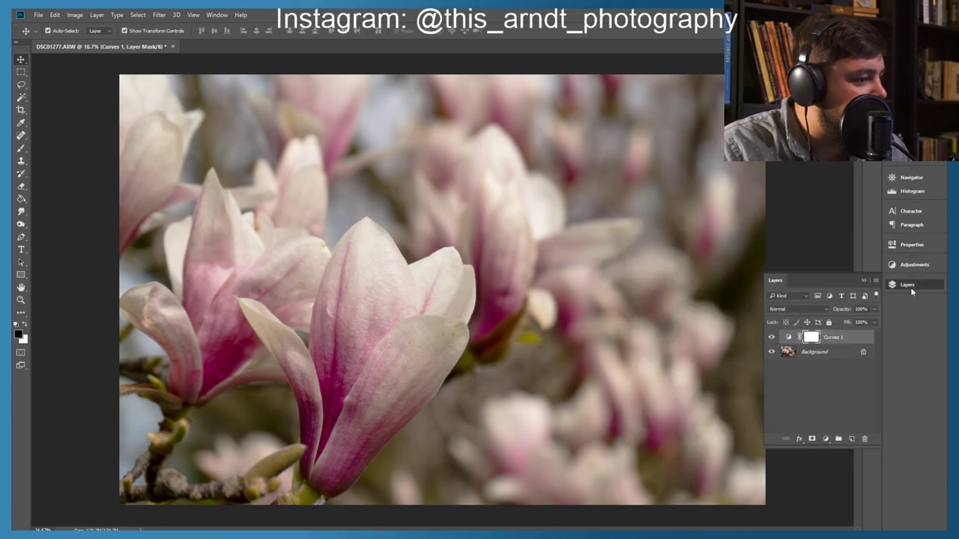
Step: Compare the photo with and without the Curves 1 adjustment by toggling the layer's visibility
left_click(772, 339)
left_click(771, 339)
left_click(771, 339)
left_click(771, 339)
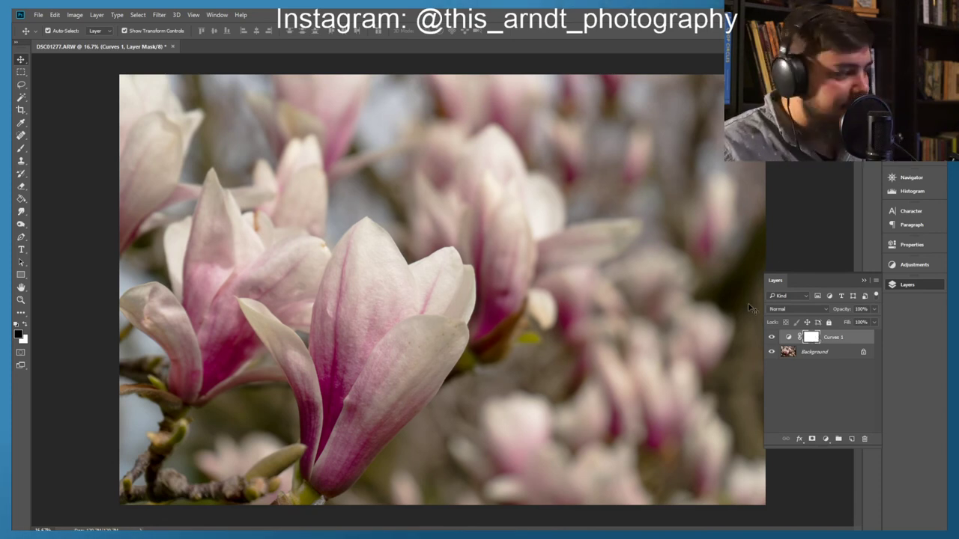
Step: Invert the Curves 1 mask to black and paint white with the soft round brush over the foreground magnolias and branch
key("ctrl")
key("ctrl+i")
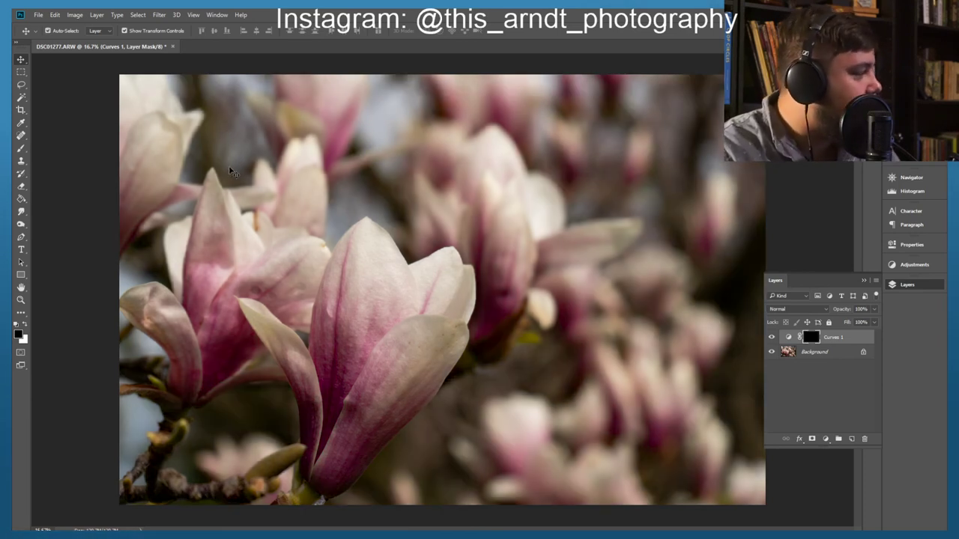
left_click(21, 150)
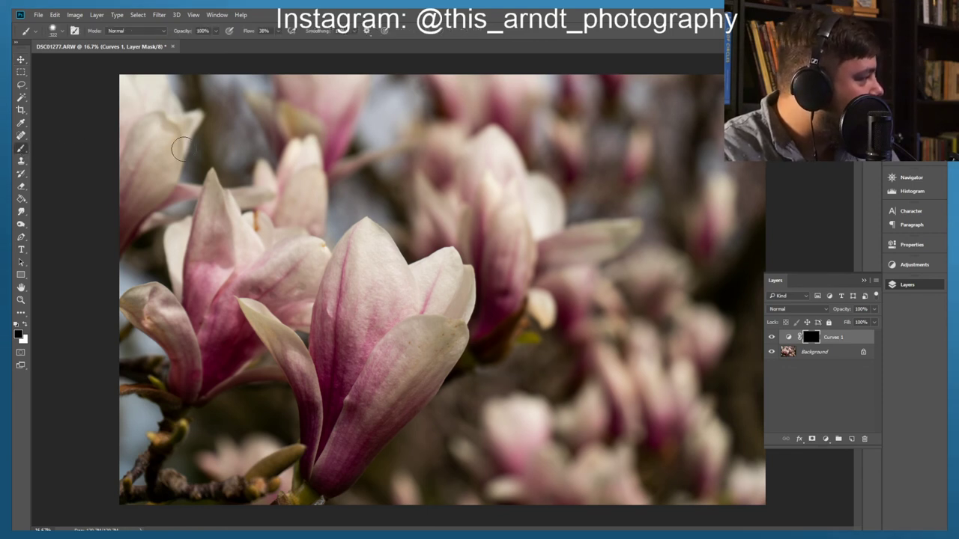
left_click(56, 33)
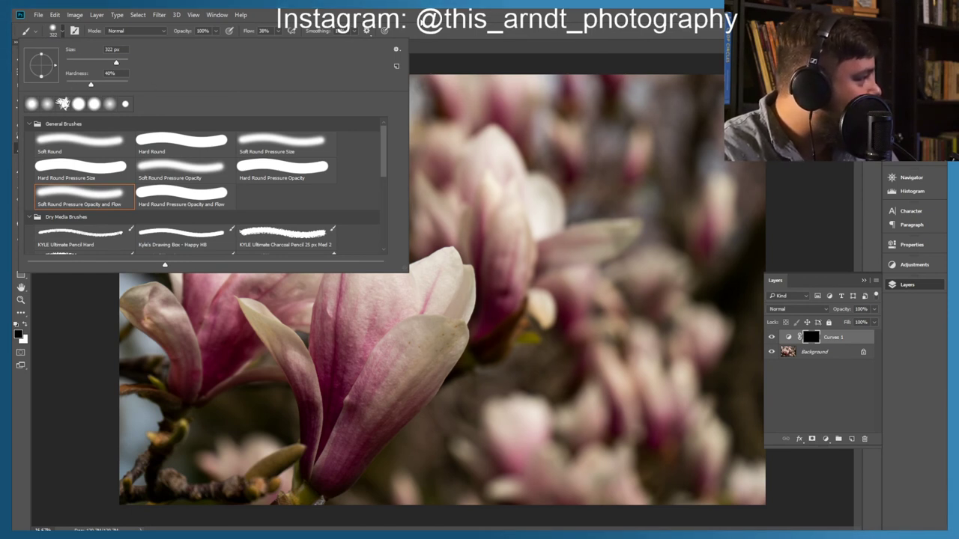
key("Return")
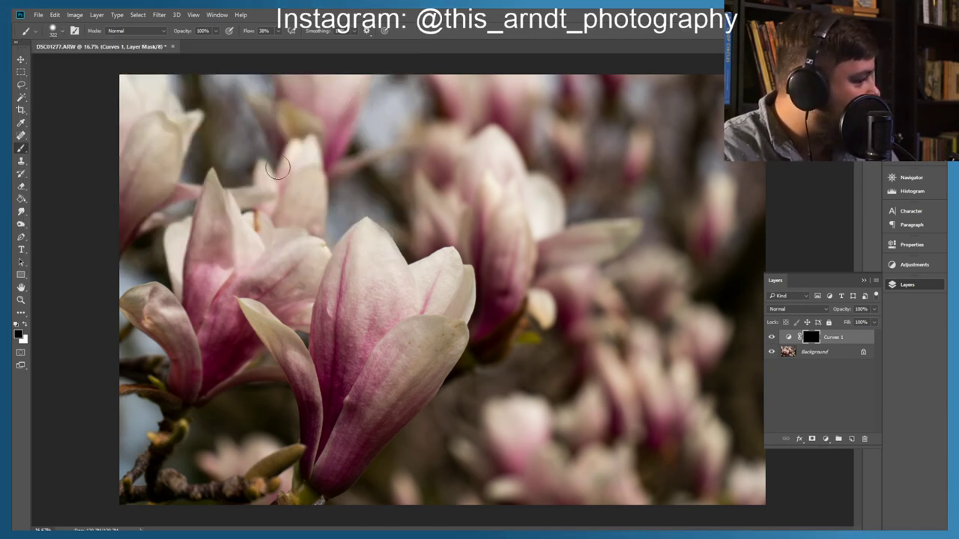
left_click(25, 326)
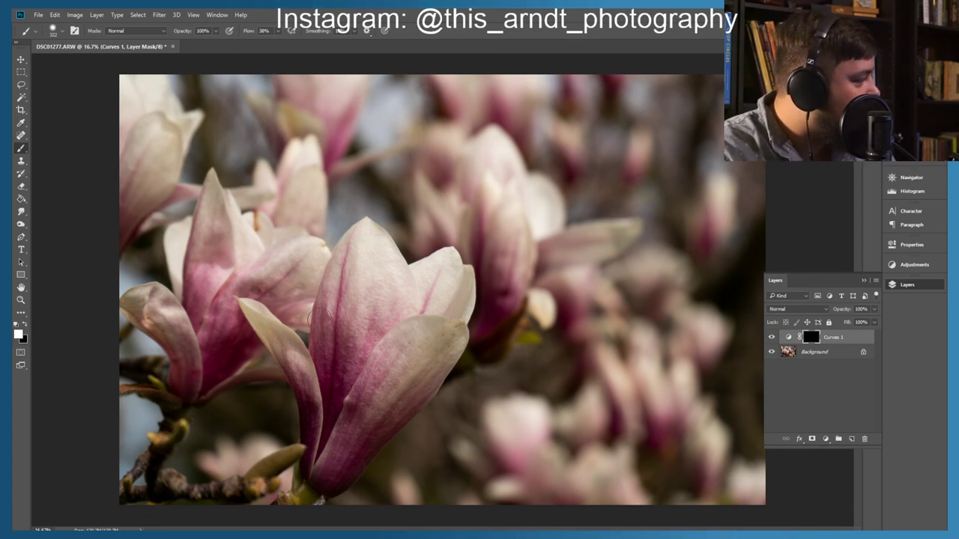
mouse_move(365, 309)
left_mouse_down()
mouse_move(350, 356)
mouse_move(362, 417)
mouse_move(368, 375)
mouse_move(331, 372)
mouse_move(332, 427)
mouse_move(366, 400)
mouse_move(396, 302)
mouse_move(404, 362)
mouse_move(394, 382)
mouse_move(421, 373)
mouse_move(413, 397)
mouse_move(389, 423)
mouse_move(380, 416)
mouse_move(372, 433)
mouse_move(422, 382)
mouse_move(383, 409)
mouse_move(343, 464)
mouse_move(328, 465)
mouse_move(340, 478)
mouse_move(356, 433)
mouse_move(341, 436)
mouse_move(333, 389)
mouse_move(321, 411)
mouse_move(298, 358)
mouse_move(279, 331)
mouse_move(297, 367)
mouse_move(268, 328)
mouse_move(312, 384)
mouse_move(311, 422)
mouse_move(381, 497)
mouse_move(364, 491)
mouse_move(401, 474)
mouse_move(415, 439)
mouse_move(353, 473)
mouse_move(355, 465)
mouse_move(320, 506)
mouse_move(378, 464)
mouse_move(323, 467)
mouse_move(405, 436)
mouse_move(328, 457)
left_mouse_up()
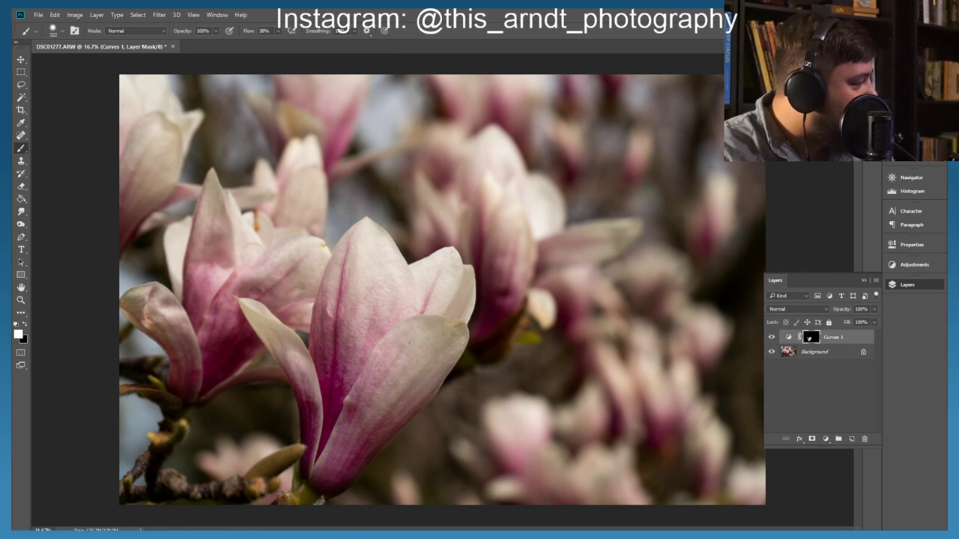
mouse_move(225, 257)
left_mouse_down()
mouse_move(275, 329)
mouse_move(208, 302)
mouse_move(232, 329)
mouse_move(215, 370)
mouse_move(219, 359)
mouse_move(164, 294)
mouse_move(139, 307)
mouse_move(175, 313)
mouse_move(194, 298)
mouse_move(186, 304)
mouse_move(215, 322)
mouse_move(223, 288)
left_mouse_up()
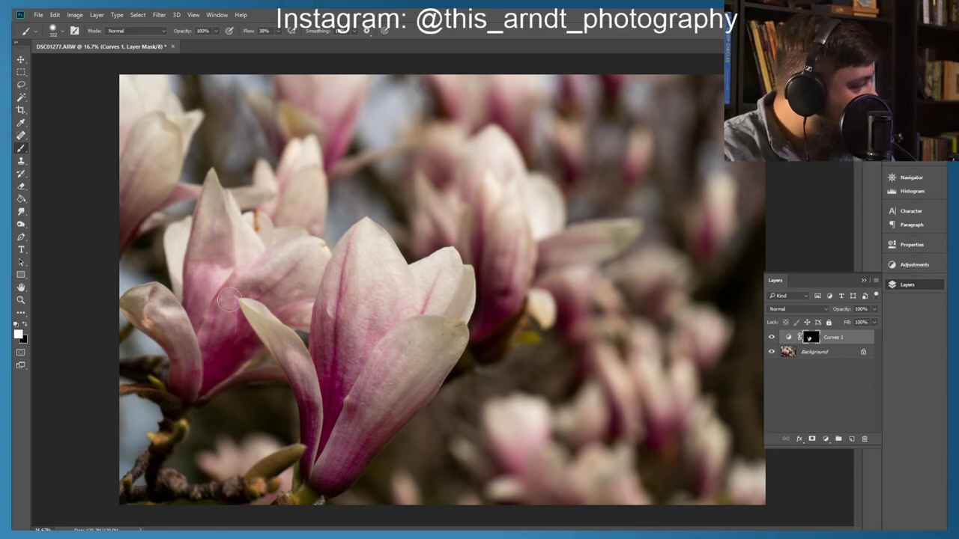
left_click_drag(263, 348, 197, 377)
mouse_move(149, 459)
left_mouse_down()
mouse_move(150, 448)
mouse_move(134, 485)
mouse_move(171, 489)
mouse_move(148, 495)
mouse_move(234, 493)
mouse_move(292, 456)
mouse_move(312, 488)
left_mouse_up()
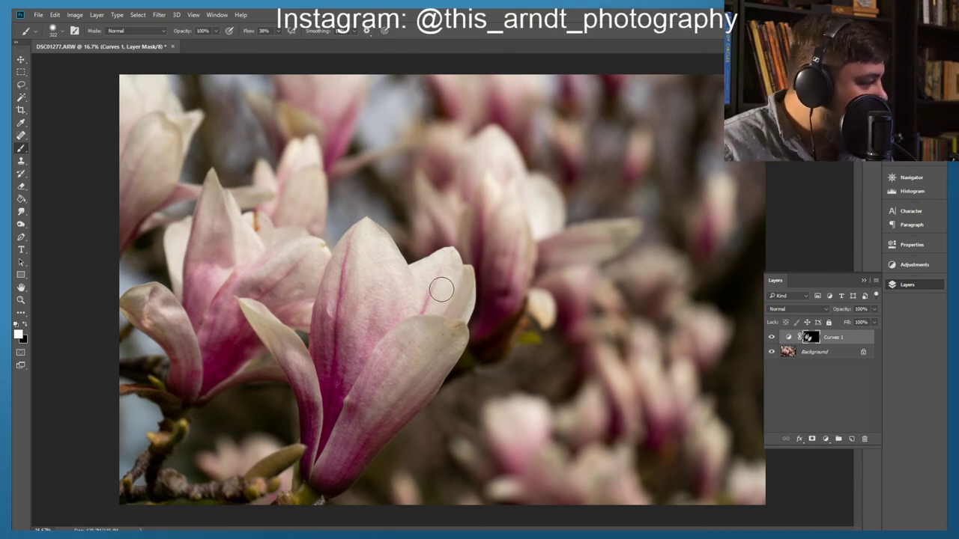
Step: Toggle the masked Curves 1 layer's visibility repeatedly to examine its effect on the flowers, leaving it visible
left_click(771, 337)
left_click(771, 337)
left_click(771, 337)
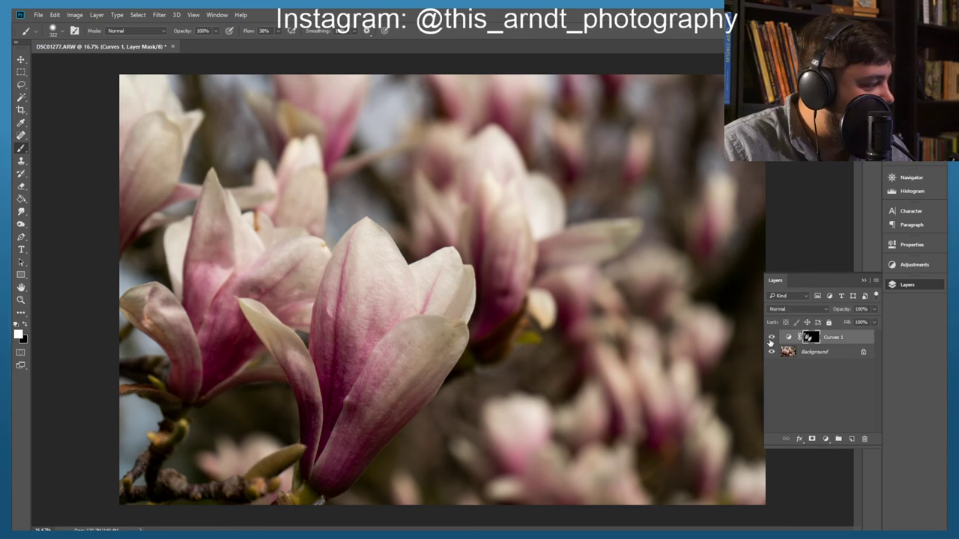
left_click(771, 337)
left_click(771, 337)
left_click(771, 338)
left_click(771, 337)
left_click(771, 338)
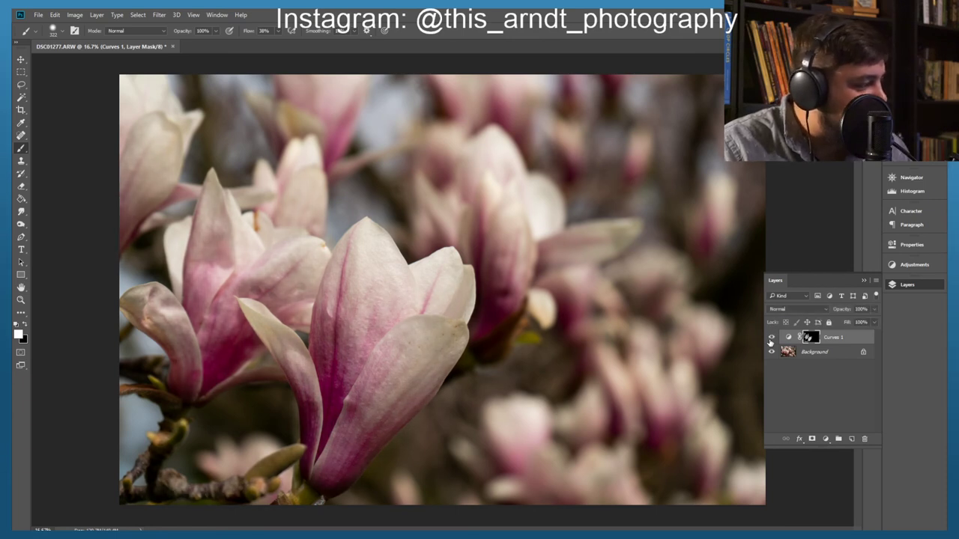
left_click(771, 339)
left_click(771, 339)
left_click(770, 338)
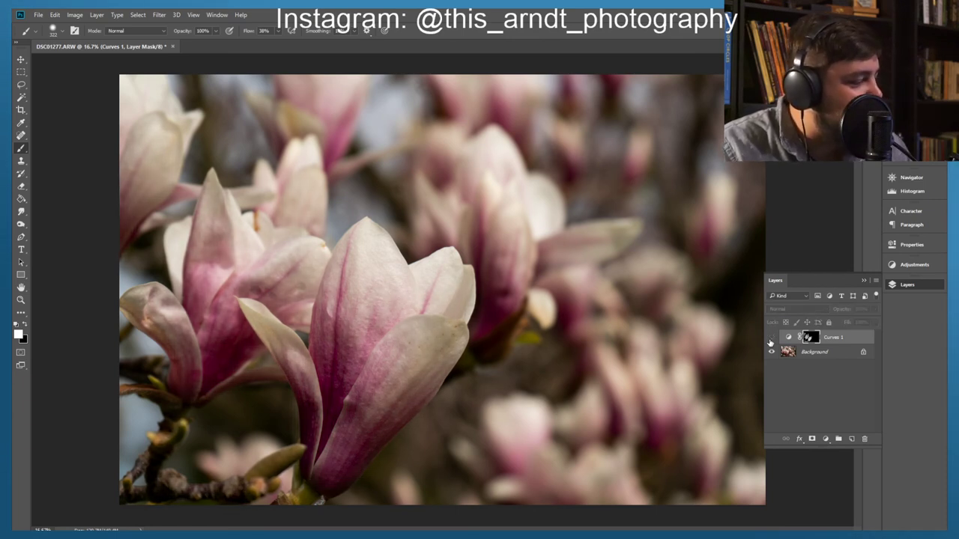
left_click(771, 338)
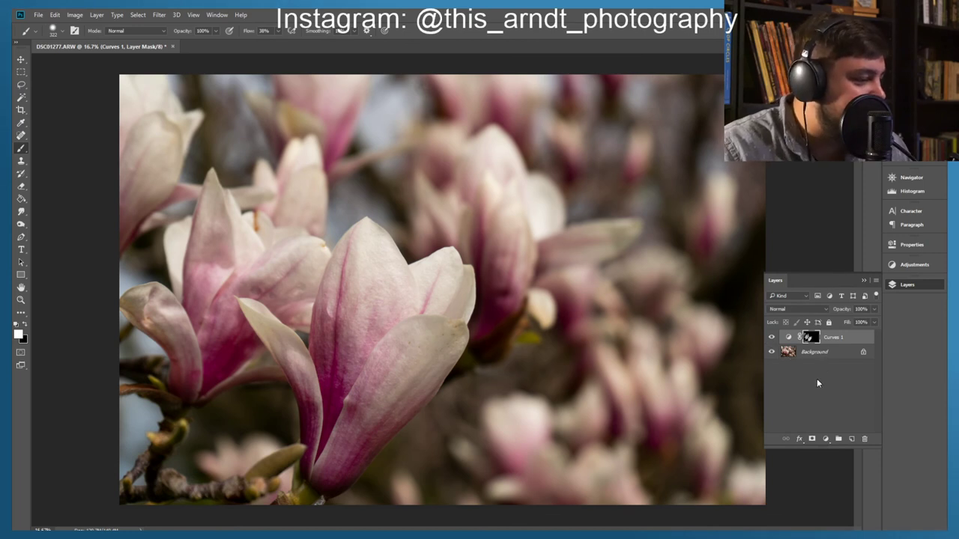
Step: Add a second Curves adjustment layer that darkens the photo, with points at about input 104, output 85 and input 186, output 154
left_click(812, 440)
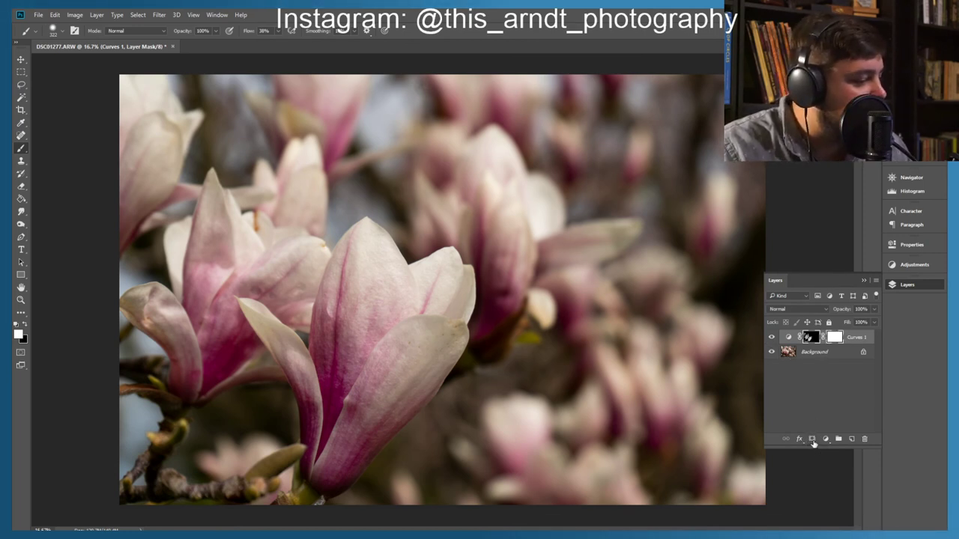
left_click(825, 439)
left_click(840, 277)
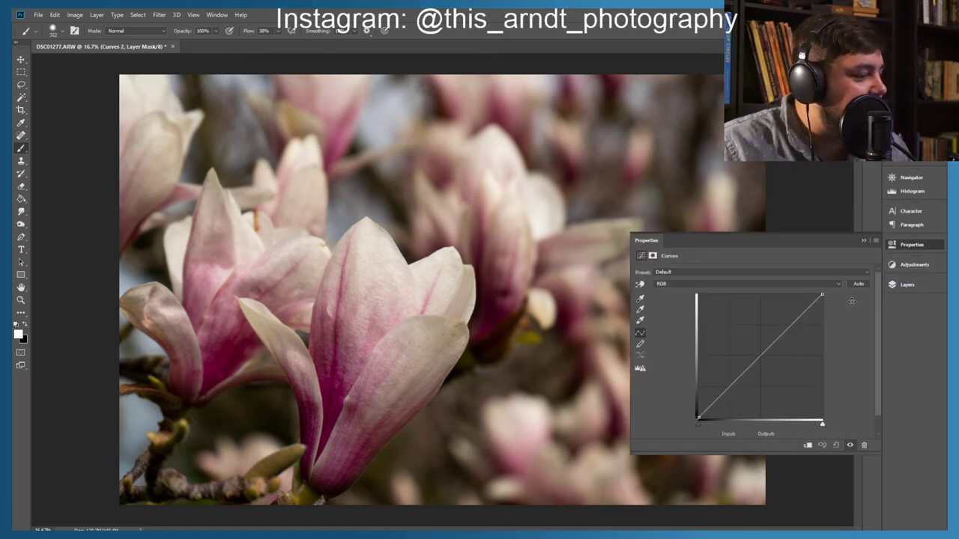
left_click_drag(737, 377, 784, 346)
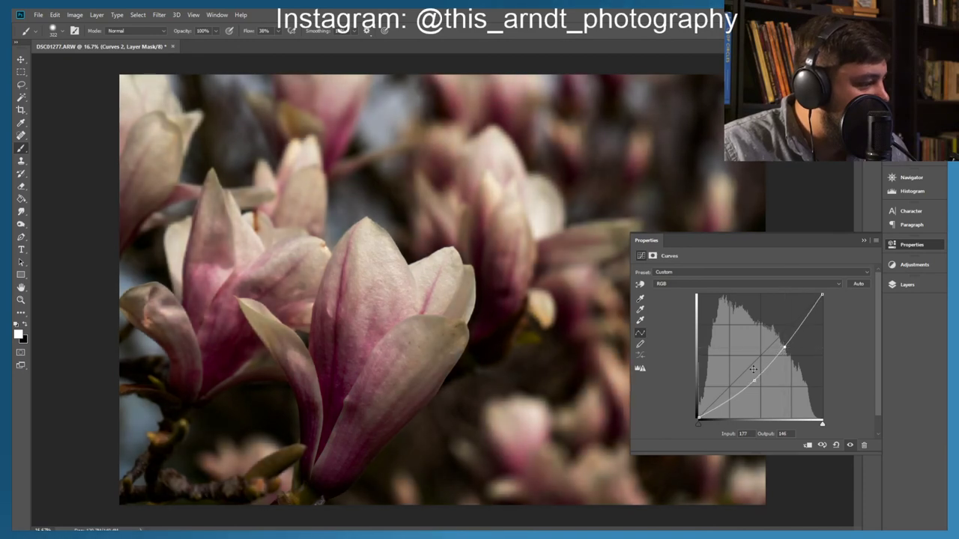
left_click_drag(755, 380, 749, 376)
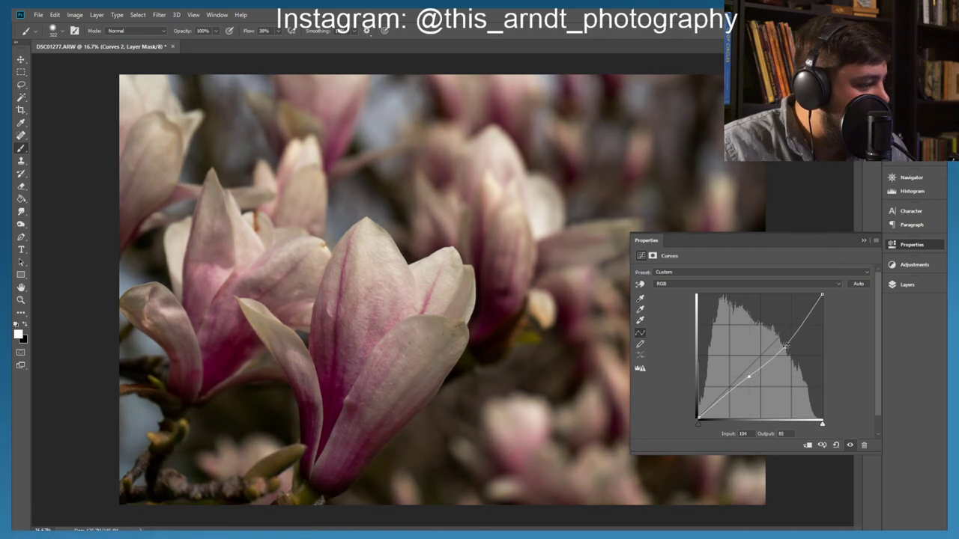
left_click_drag(782, 347, 788, 343)
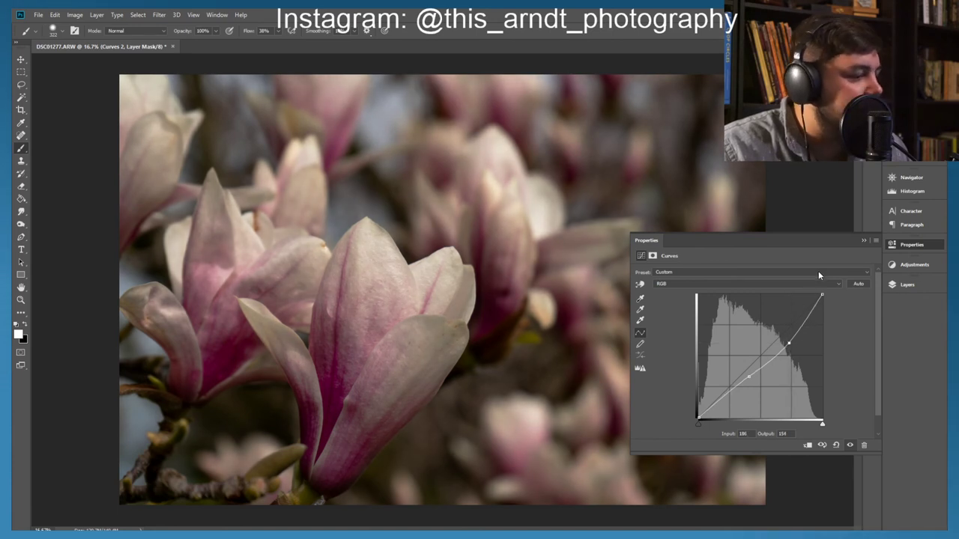
left_click(862, 241)
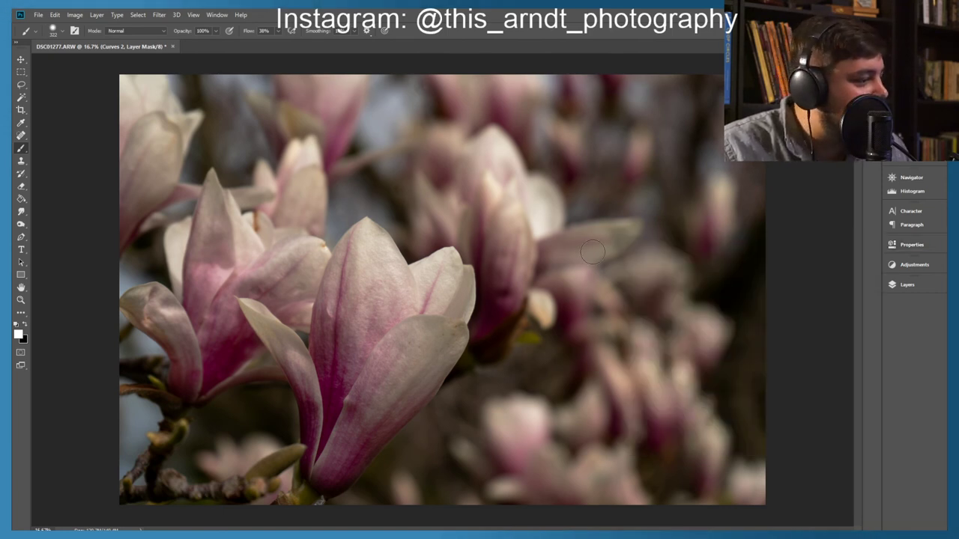
Step: Replace the Curves 2 mask with a copy of the Curves 1 mask and invert it
left_click(908, 285)
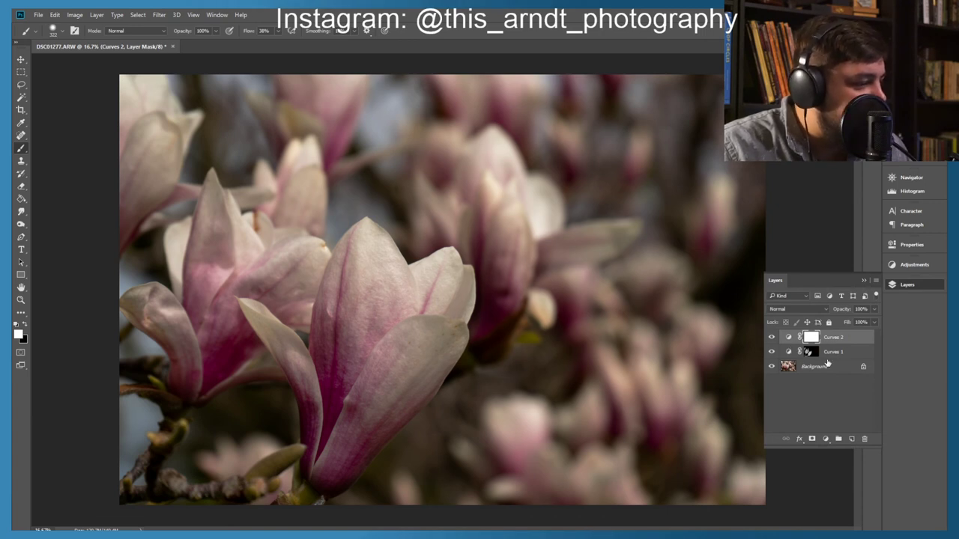
left_click_drag(810, 353, 816, 339)
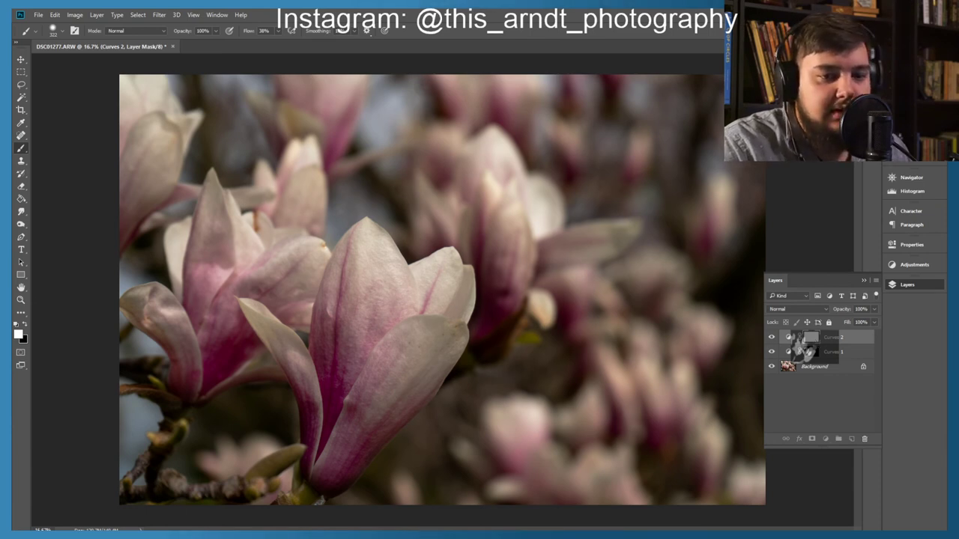
left_click_drag(817, 339, 810, 338)
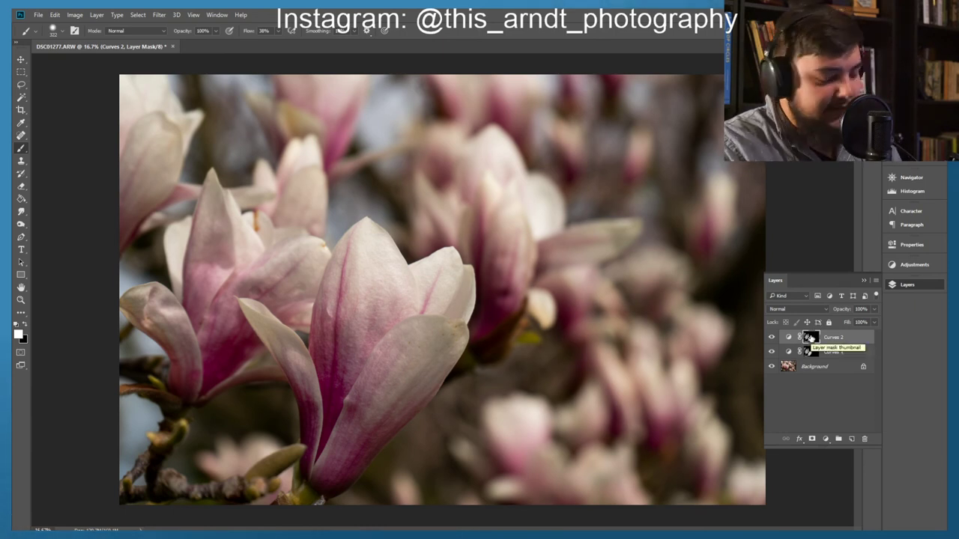
key("ctrl+i")
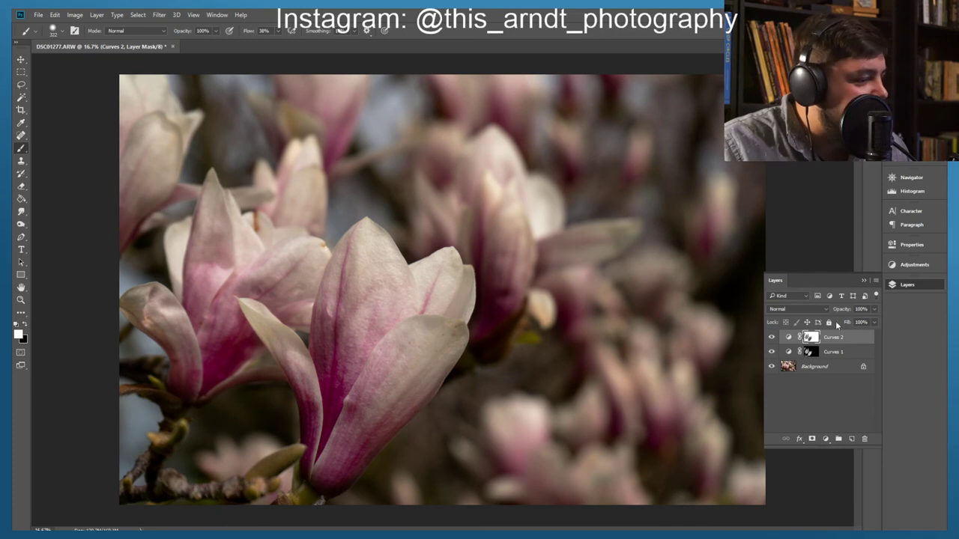
Step: Display the Curves 2 mask on its own, paint its grey flower and branch areas darker with black, and return to the photo
left_click(25, 327)
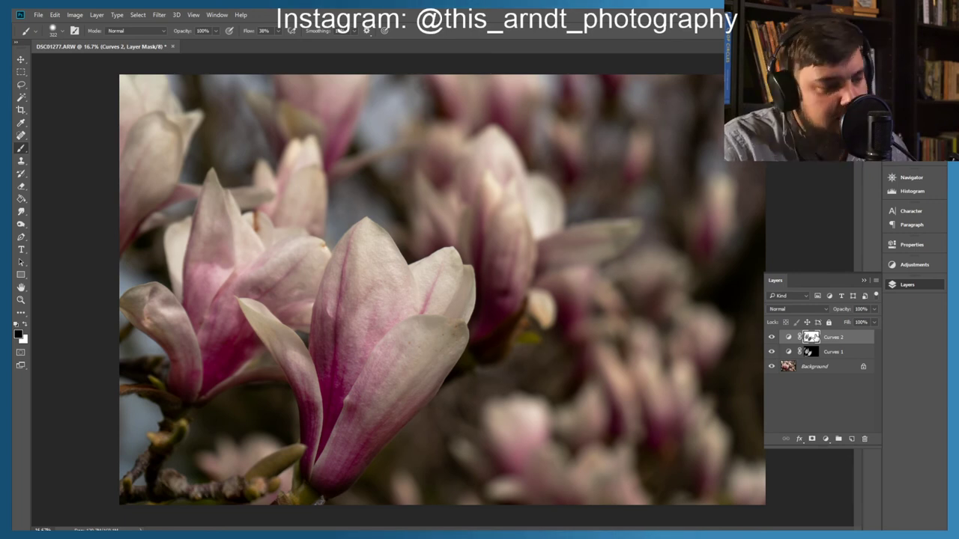
left_click(810, 337, "alt")
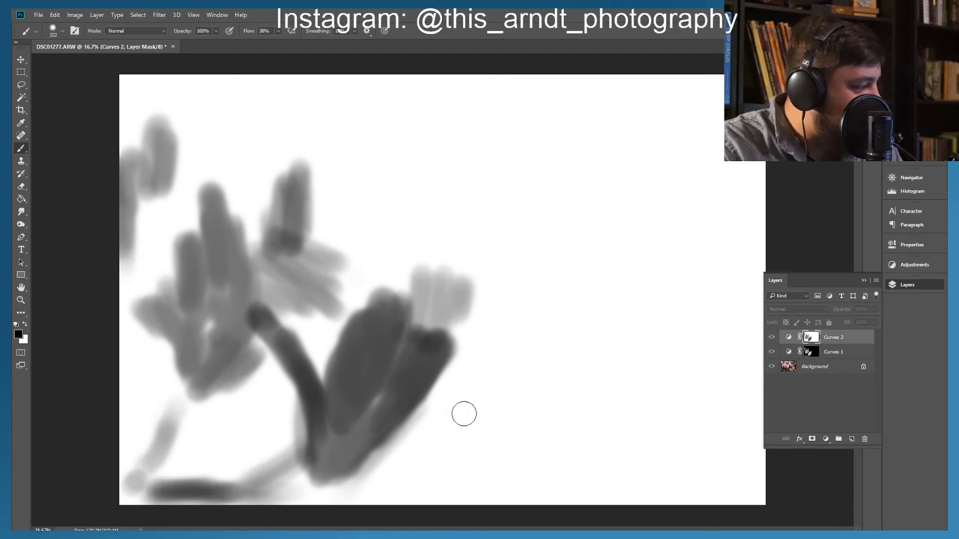
mouse_move(392, 360)
left_mouse_down()
mouse_move(389, 336)
mouse_move(370, 421)
mouse_move(353, 396)
mouse_move(353, 422)
mouse_move(321, 455)
mouse_move(344, 449)
mouse_move(393, 403)
mouse_move(332, 463)
mouse_move(326, 454)
mouse_move(339, 433)
mouse_move(337, 477)
mouse_move(322, 472)
mouse_move(319, 396)
mouse_move(275, 338)
mouse_move(340, 407)
mouse_move(342, 378)
mouse_move(342, 394)
mouse_move(378, 341)
mouse_move(353, 365)
mouse_move(345, 352)
mouse_move(391, 304)
mouse_move(390, 391)
mouse_move(429, 340)
mouse_move(436, 346)
mouse_move(418, 383)
mouse_move(338, 437)
left_mouse_up()
mouse_move(230, 281)
left_mouse_down()
mouse_move(221, 256)
mouse_move(242, 289)
mouse_move(243, 266)
mouse_move(212, 190)
mouse_move(219, 247)
mouse_move(208, 262)
mouse_move(189, 248)
mouse_move(191, 260)
mouse_move(188, 245)
mouse_move(191, 369)
mouse_move(164, 300)
mouse_move(179, 323)
mouse_move(138, 306)
mouse_move(175, 287)
mouse_move(197, 298)
mouse_move(210, 286)
mouse_move(213, 367)
mouse_move(201, 397)
mouse_move(241, 356)
mouse_move(219, 384)
mouse_move(249, 367)
mouse_move(229, 349)
mouse_move(222, 360)
mouse_move(247, 275)
mouse_move(310, 249)
mouse_move(294, 251)
mouse_move(334, 302)
mouse_move(270, 267)
mouse_move(273, 303)
mouse_move(263, 283)
mouse_move(285, 254)
mouse_move(274, 191)
mouse_move(288, 222)
mouse_move(290, 187)
left_mouse_up()
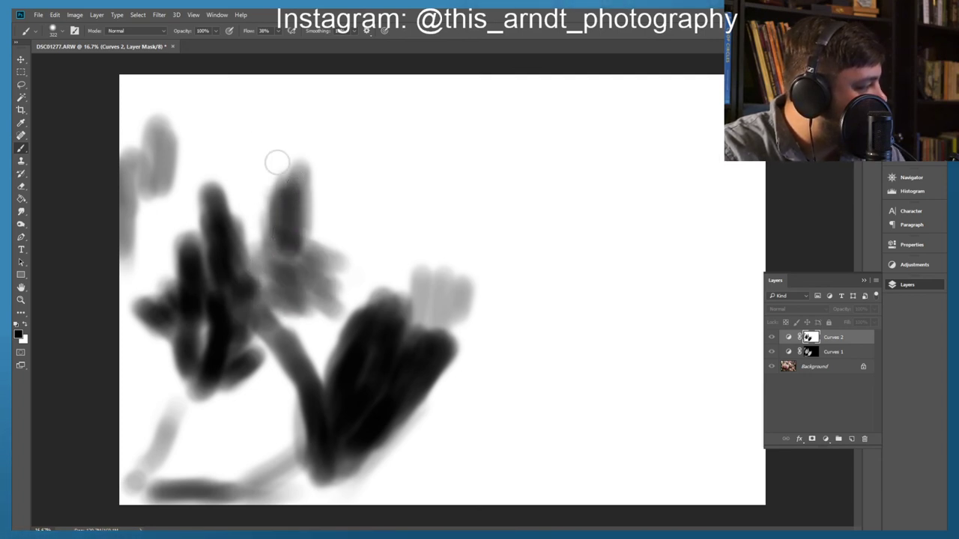
mouse_move(161, 145)
left_mouse_down()
mouse_move(164, 179)
mouse_move(134, 149)
mouse_move(122, 260)
mouse_move(149, 215)
mouse_move(162, 210)
mouse_move(172, 236)
mouse_move(167, 260)
mouse_move(126, 267)
mouse_move(128, 291)
left_mouse_up()
mouse_move(396, 299)
left_mouse_down()
mouse_move(458, 301)
mouse_move(462, 290)
mouse_move(433, 311)
mouse_move(402, 328)
left_mouse_up()
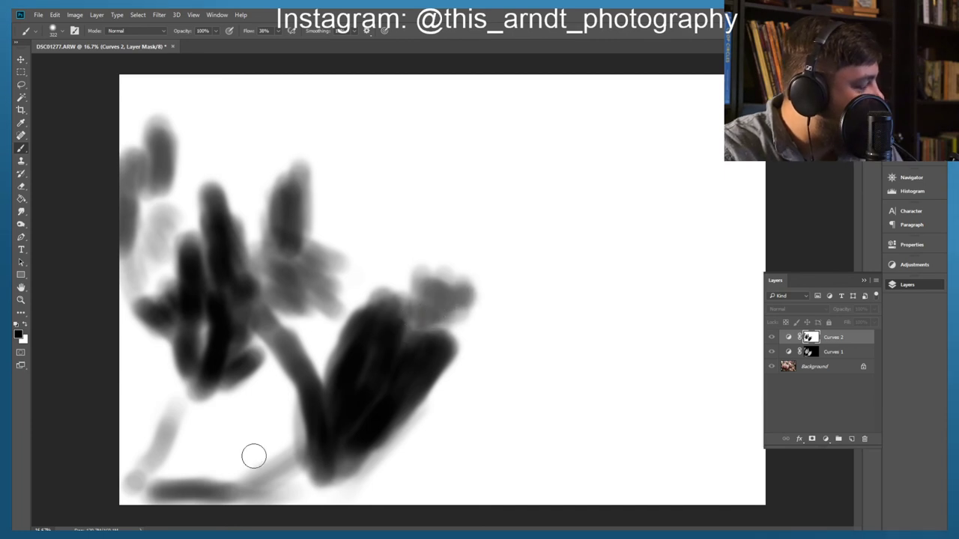
mouse_move(244, 494)
left_mouse_down()
mouse_move(133, 485)
mouse_move(156, 474)
mouse_move(142, 448)
mouse_move(147, 464)
mouse_move(131, 485)
mouse_move(170, 404)
mouse_move(161, 428)
mouse_move(154, 407)
left_mouse_up()
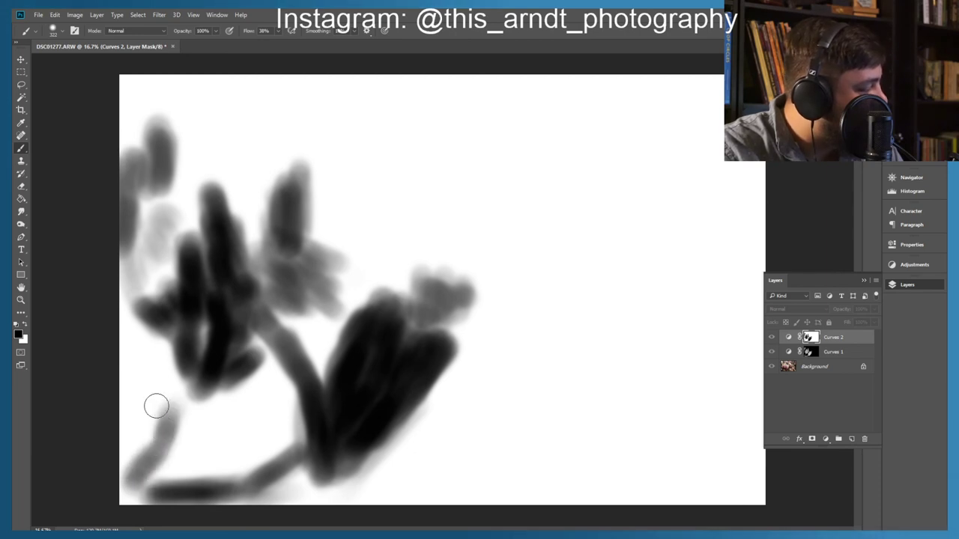
left_click_drag(132, 295, 161, 234)
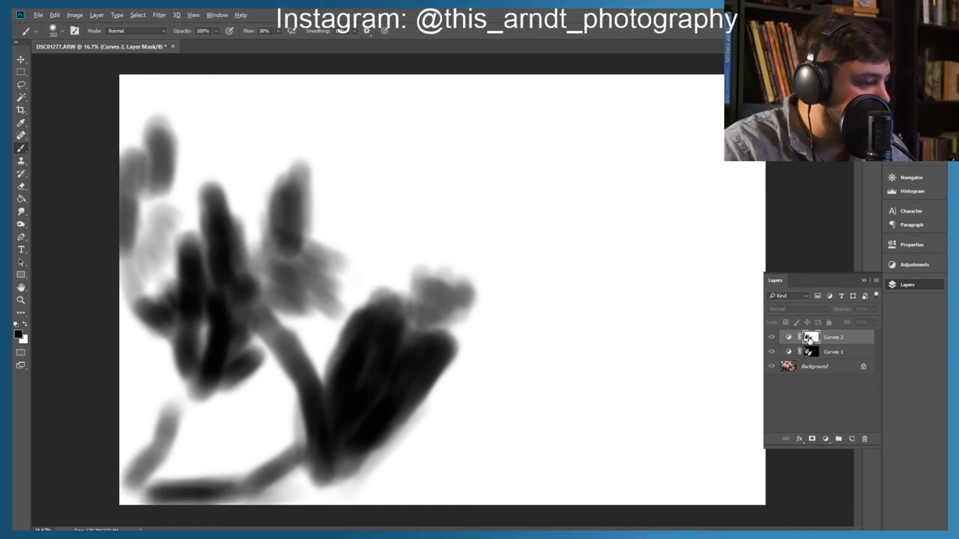
left_click(808, 338, "alt")
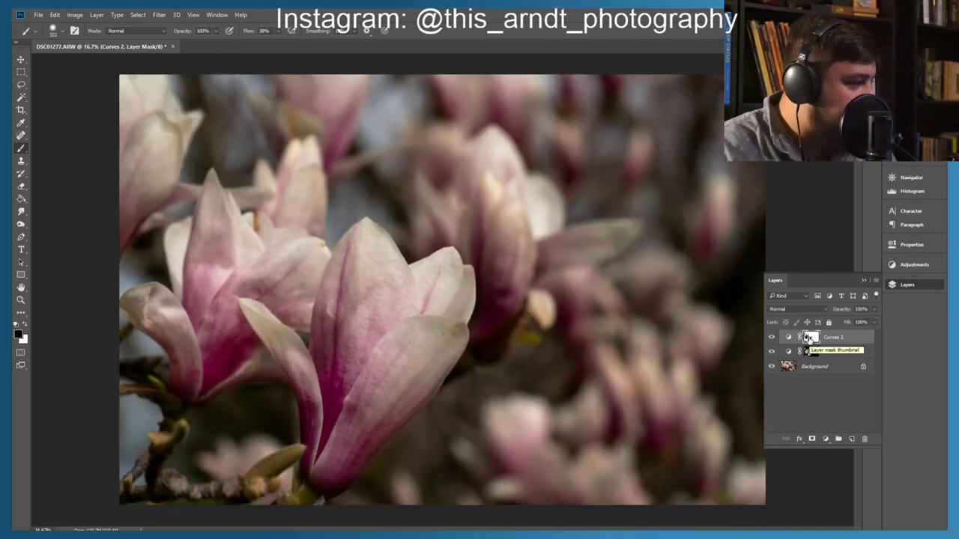
Step: Toggle the Curves 2 layer's visibility repeatedly to examine how it darkens the background, leaving it visible
left_click(772, 337)
left_click(772, 338)
left_click(772, 338)
left_click(772, 337)
left_click(773, 337)
left_click(773, 337)
left_click(773, 338)
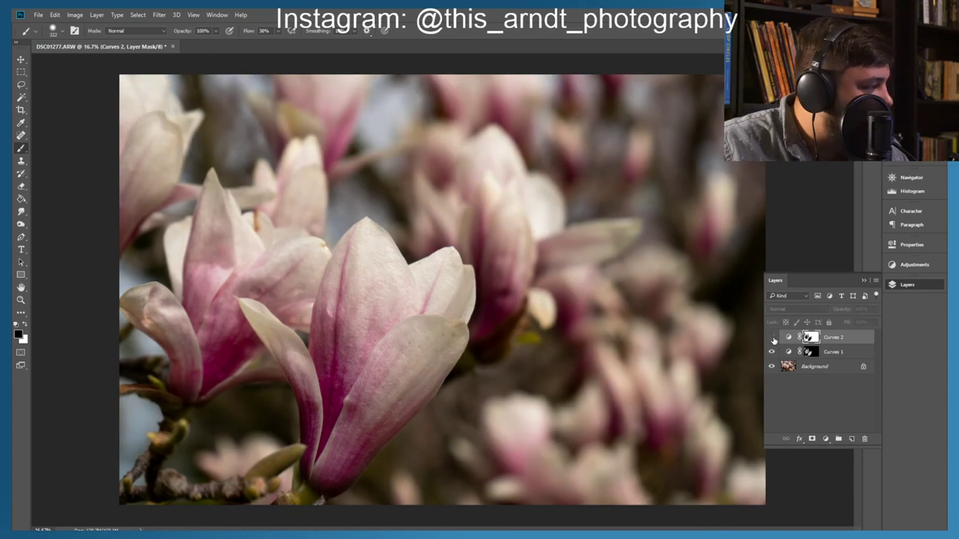
left_click(772, 338)
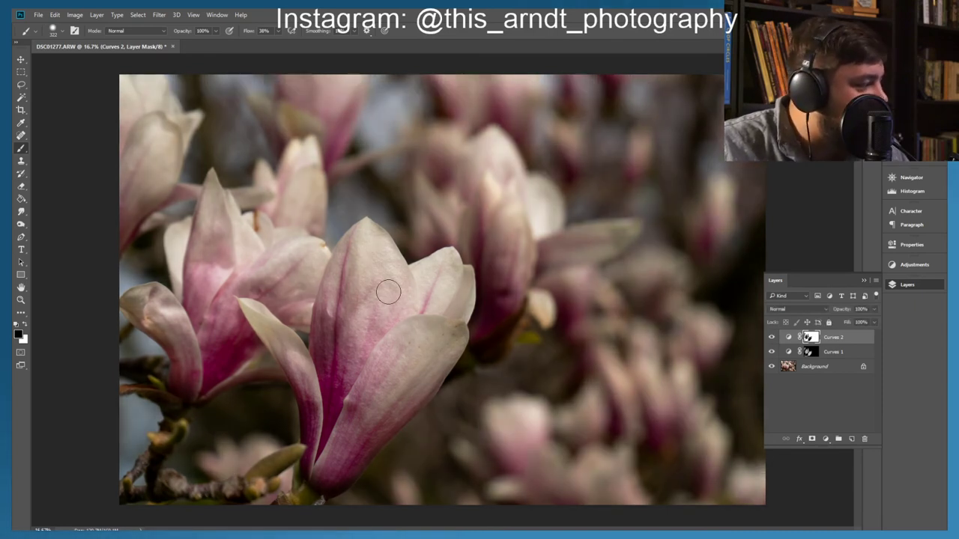
left_click(773, 338)
left_click(772, 337)
left_click(772, 338)
left_click(773, 337)
left_click(772, 338)
left_click(772, 338)
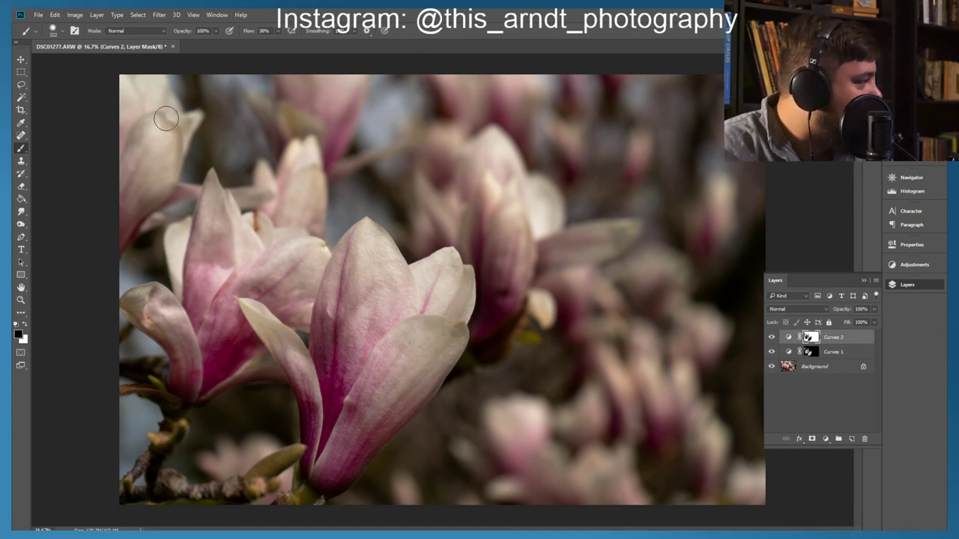
Step: Brush black over the upper-left flower on the Curves 2 mask and group the Curves 1 and Curves 2 layers
mouse_move(150, 138)
left_mouse_down()
mouse_move(132, 142)
mouse_move(126, 159)
mouse_move(135, 150)
left_mouse_up()
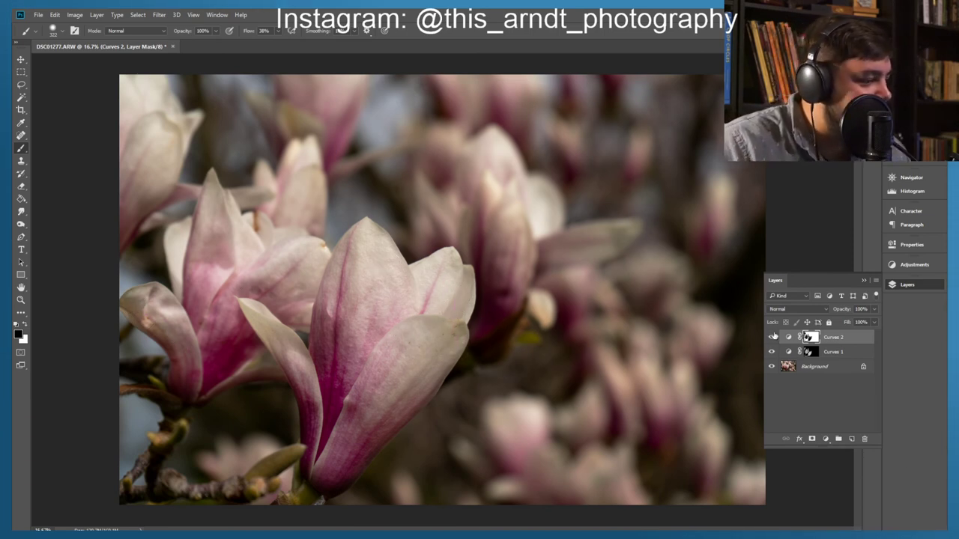
left_click(861, 351, "shift")
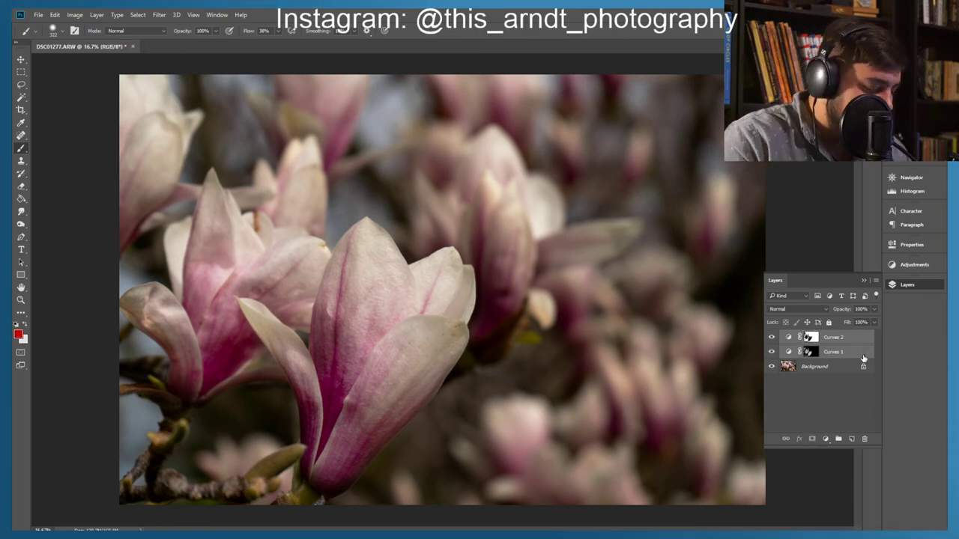
key("ctrl+g")
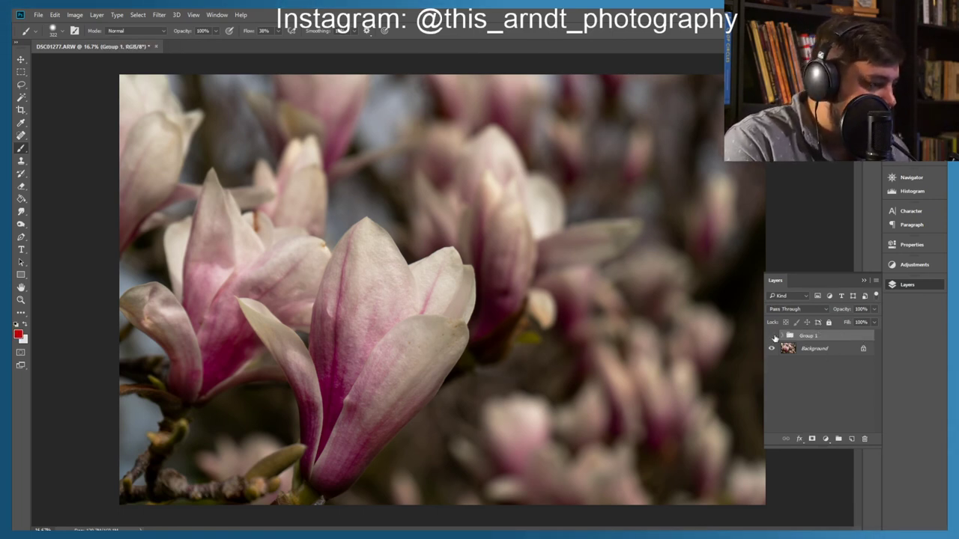
Step: Toggle the group's visibility repeatedly to compare the photo with and without both Curves adjustments, leaving the group visible
left_click(772, 337)
left_click(772, 336)
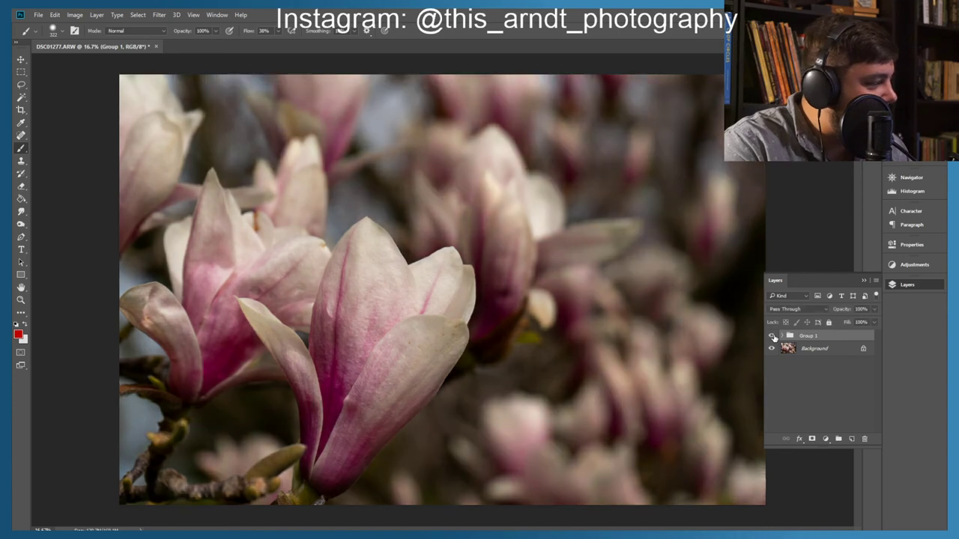
left_click(773, 336)
left_click(773, 337)
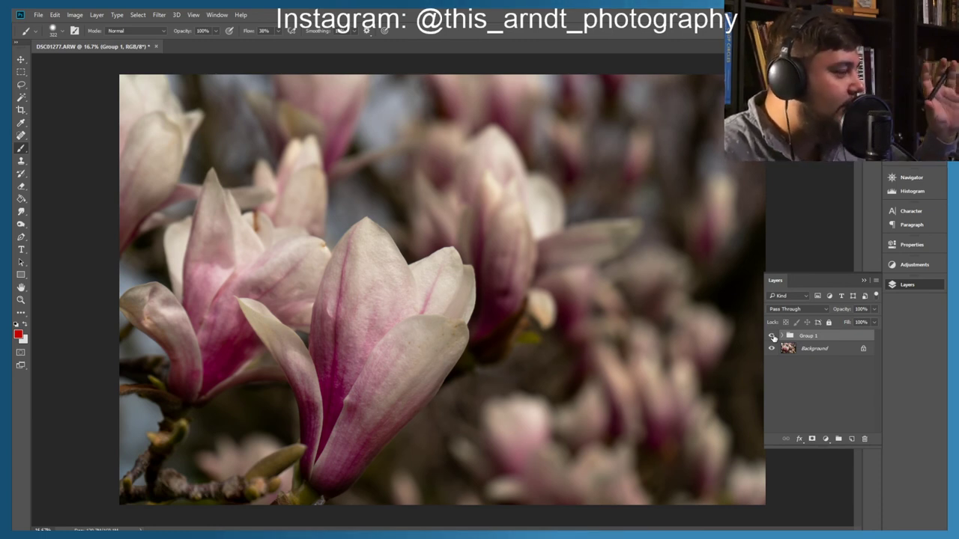
left_click(773, 336)
left_click(773, 337)
left_click(773, 336)
left_click(773, 336)
left_click(773, 336)
left_click(773, 336)
left_click(773, 336)
left_click(773, 336)
left_click(773, 337)
left_click(773, 336)
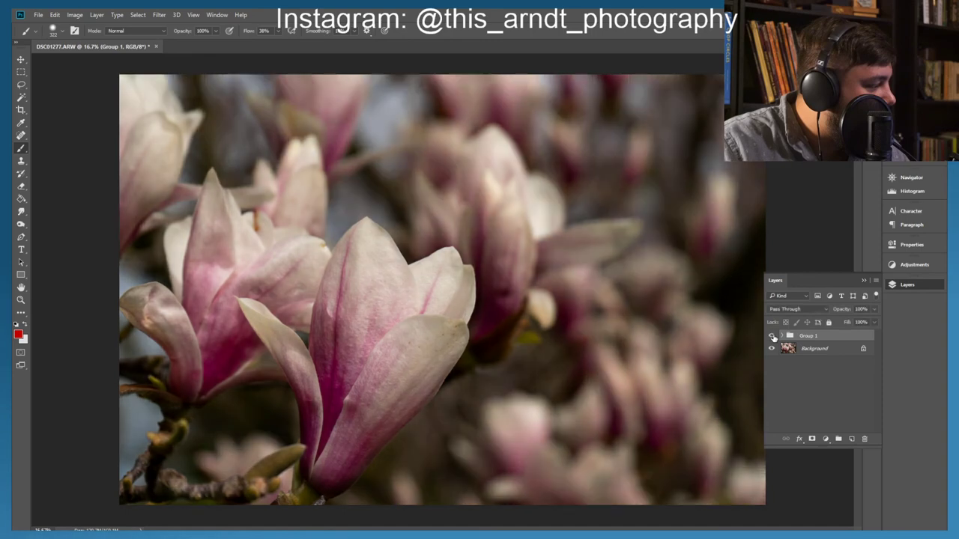
left_click(773, 337)
left_click(773, 337)
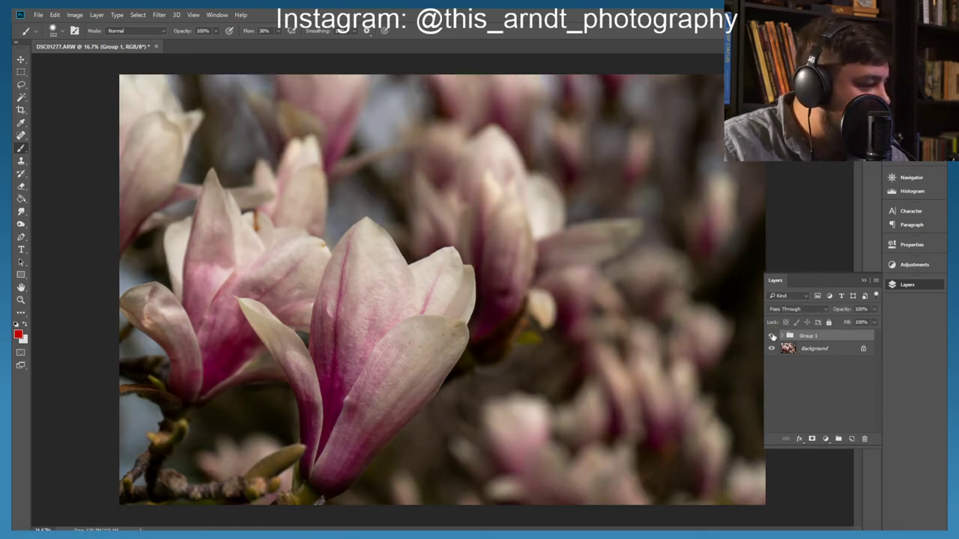
left_click(773, 337)
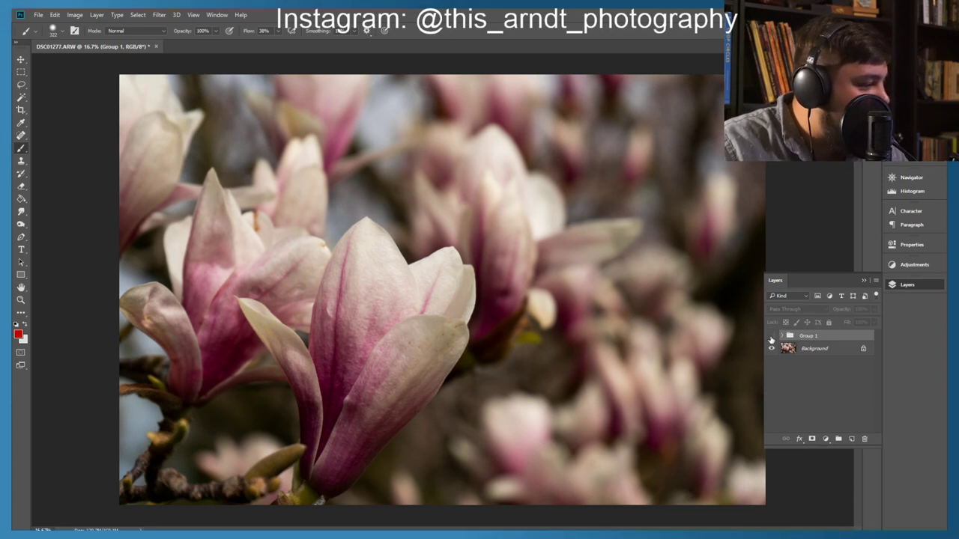
left_click(772, 336)
Step: Expand the group and toggle the Curves 1 layer's visibility repeatedly to examine how it brightens the flowers, leaving it visible
left_click(783, 336)
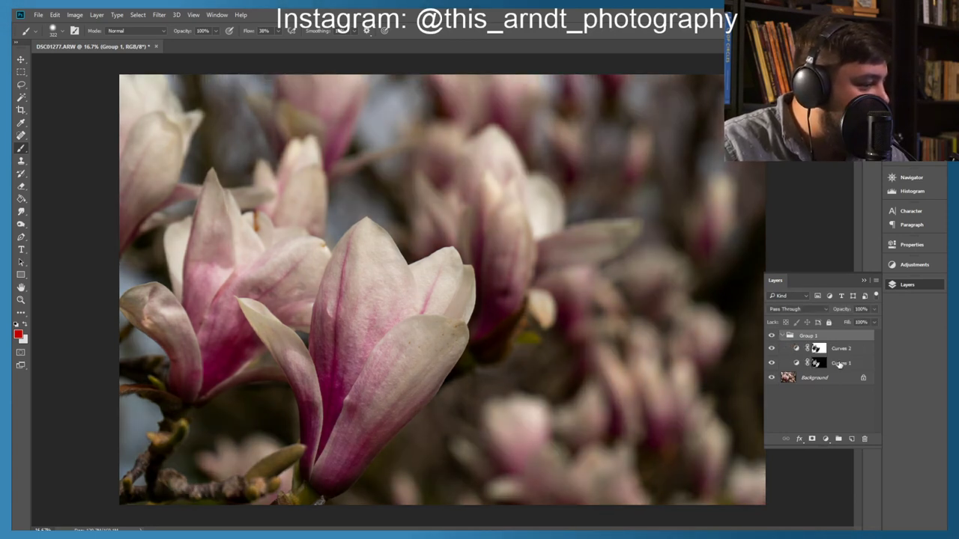
left_click(811, 367)
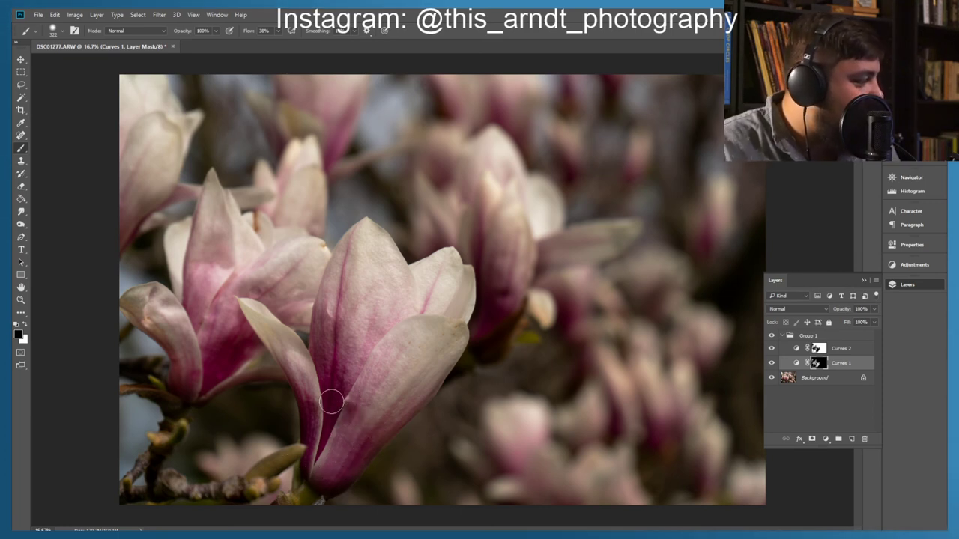
left_click(771, 363)
left_click(771, 363)
left_click(770, 363)
left_click(771, 363)
left_click(770, 363)
left_click(771, 362)
left_click(771, 362)
left_click(771, 362)
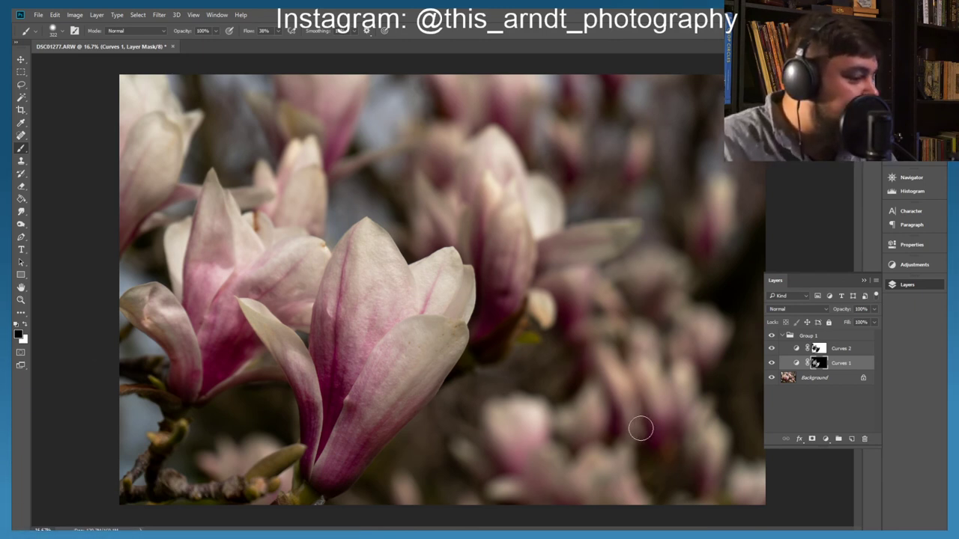
Step: Add a new empty layer above the Curves group and collapse the group
left_click(826, 405)
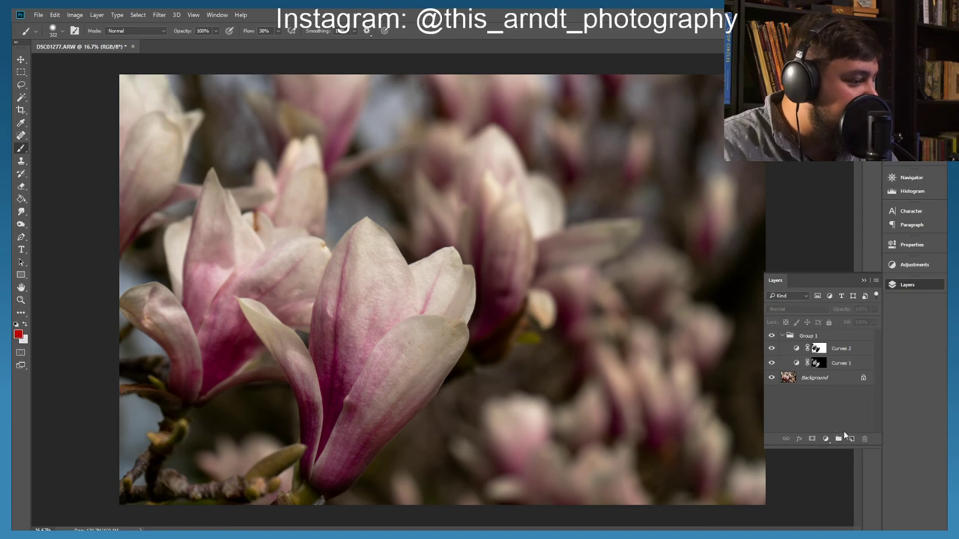
left_click(852, 438)
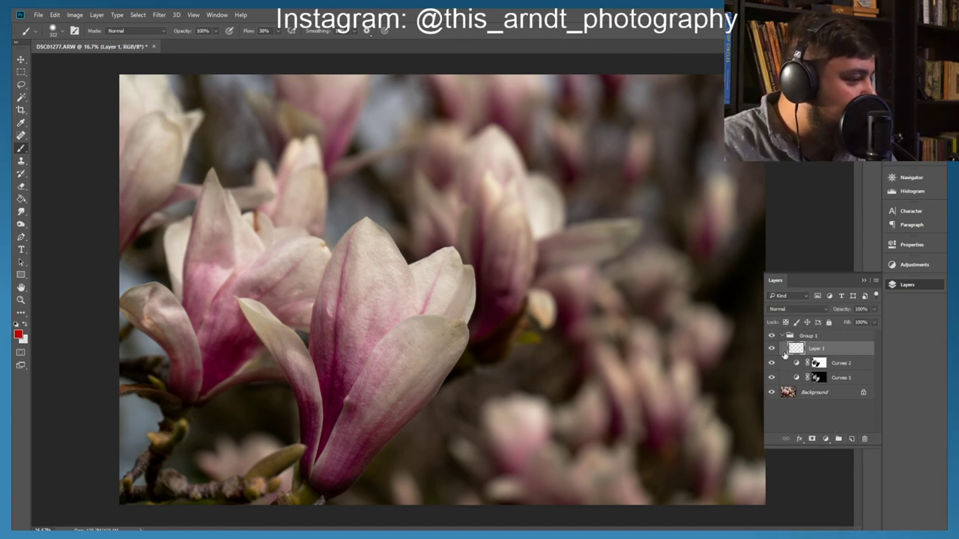
left_click_drag(814, 349, 784, 342)
left_click(781, 350)
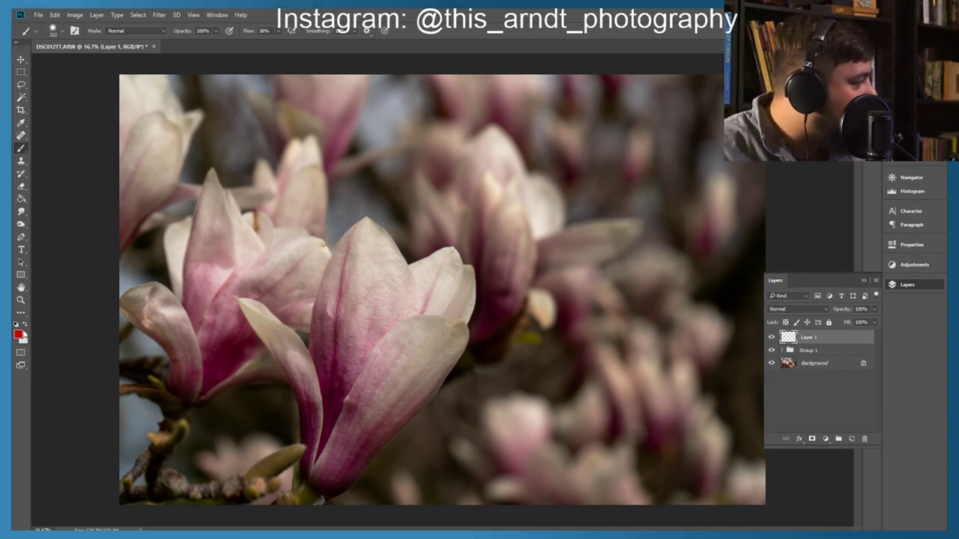
Step: Set the foreground colour to blue 2da2df and brush it over the blurred background between the upper-left flowers on the new layer
left_click(19, 334)
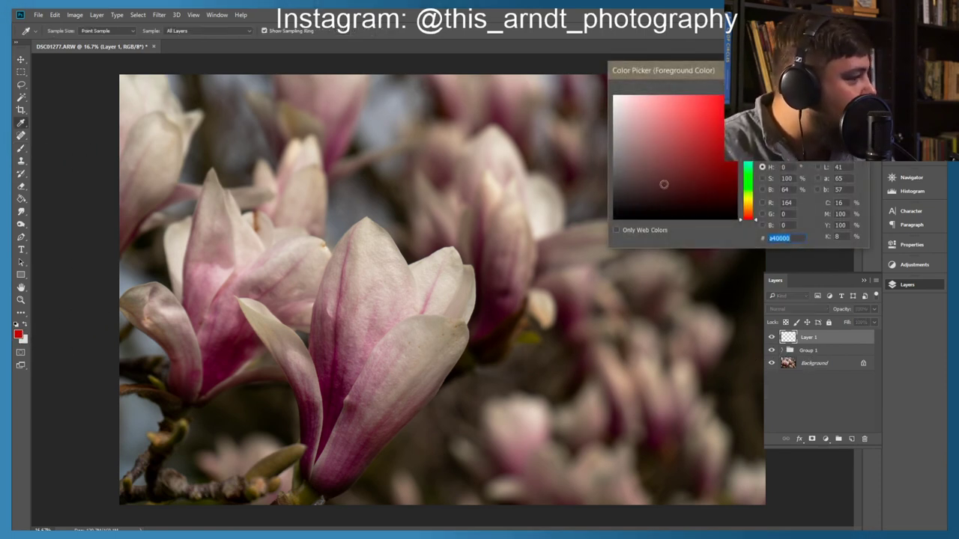
type("006ca4")
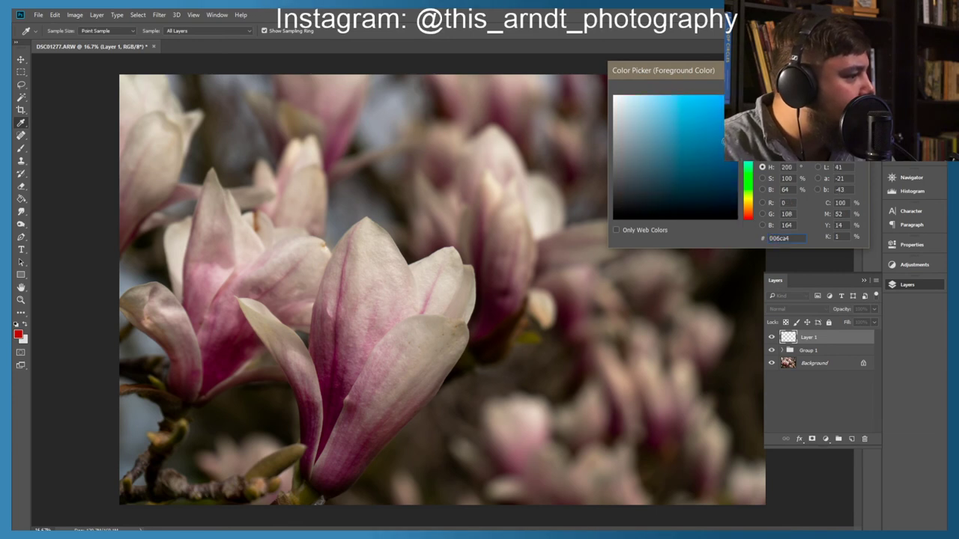
left_click(712, 111)
key("Return")
key("b")
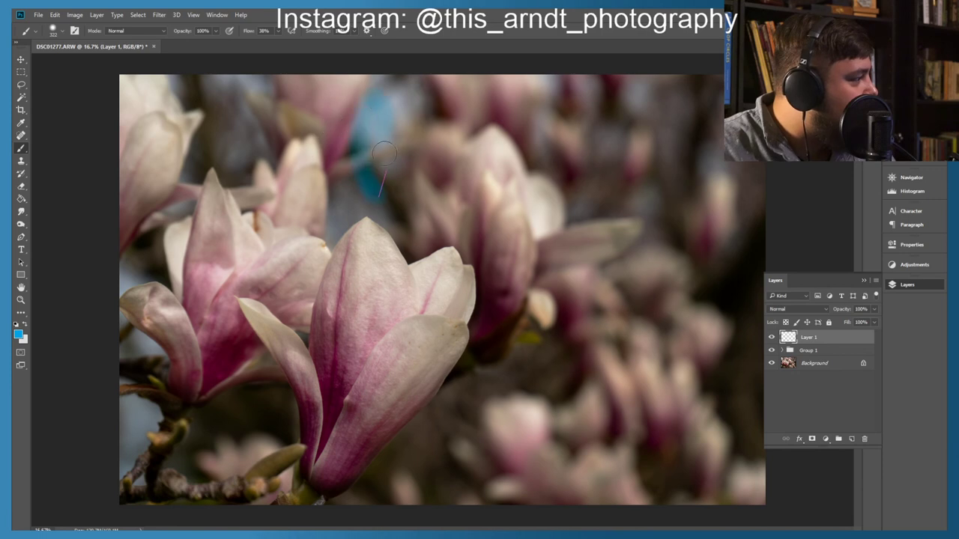
left_click_drag(378, 101, 371, 199)
mouse_move(198, 86)
left_mouse_down()
mouse_move(218, 136)
mouse_move(311, 150)
mouse_move(220, 100)
mouse_move(292, 180)
mouse_move(381, 129)
left_mouse_up()
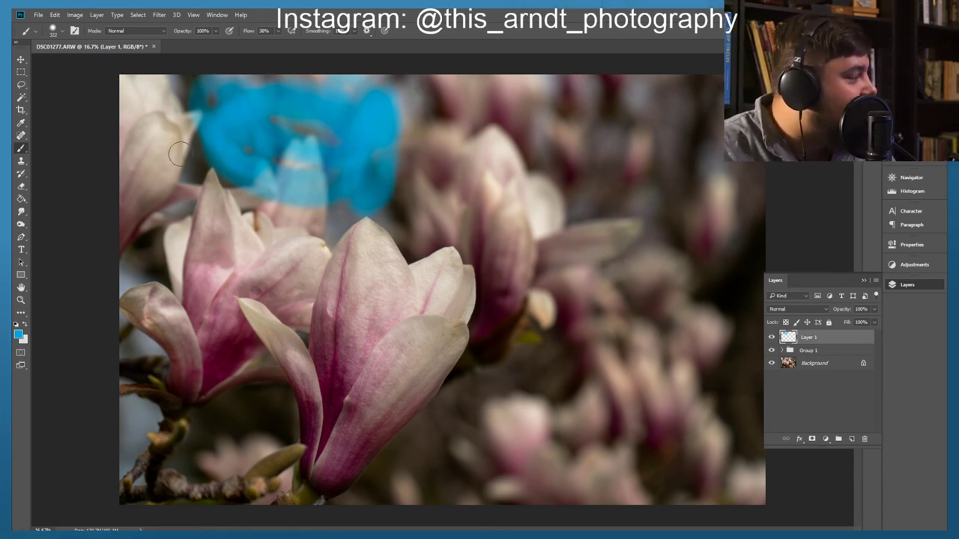
Step: Sample dark magenta 34001c from the front flower as foreground colour and brush it over the blurred flower behind it
left_click(18, 336)
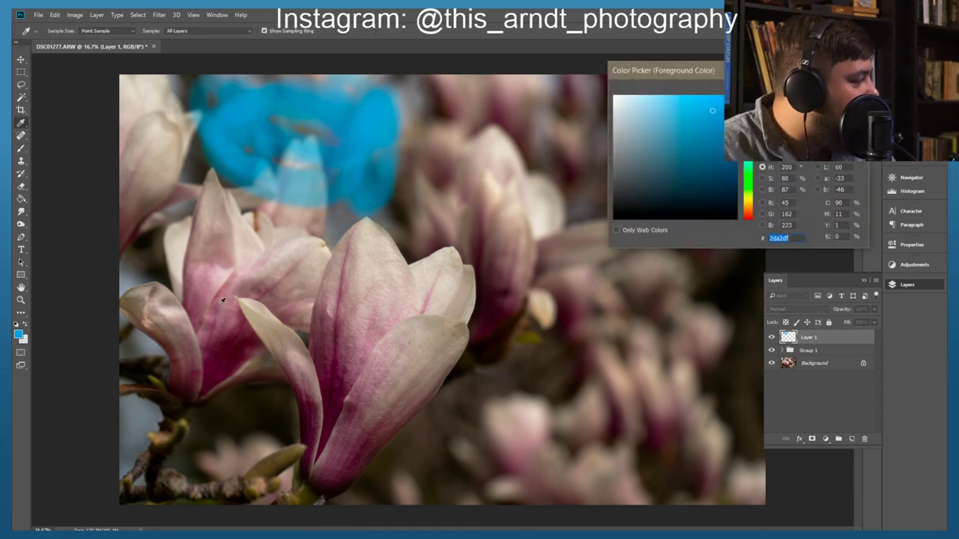
left_click(343, 382)
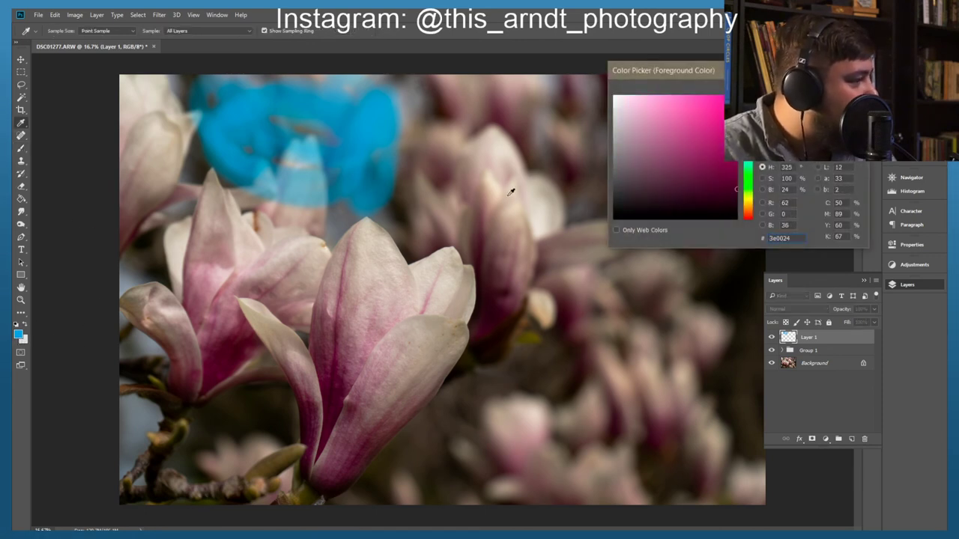
left_click(406, 352)
left_click(341, 373)
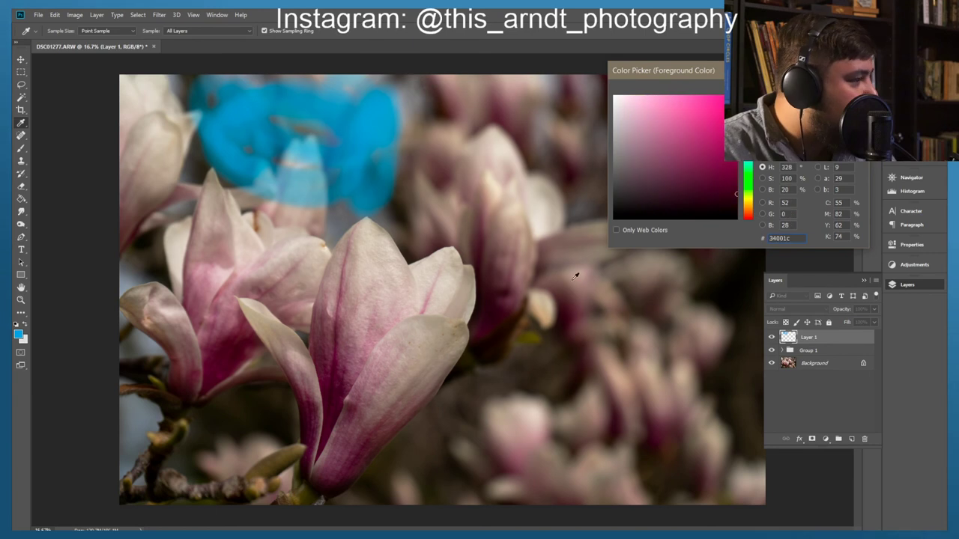
key("Return")
key("b")
mouse_move(569, 254)
left_mouse_down()
mouse_move(464, 209)
mouse_move(524, 270)
mouse_move(600, 232)
mouse_move(437, 107)
mouse_move(466, 107)
mouse_move(442, 182)
mouse_move(570, 310)
mouse_move(604, 274)
mouse_move(567, 255)
left_mouse_up()
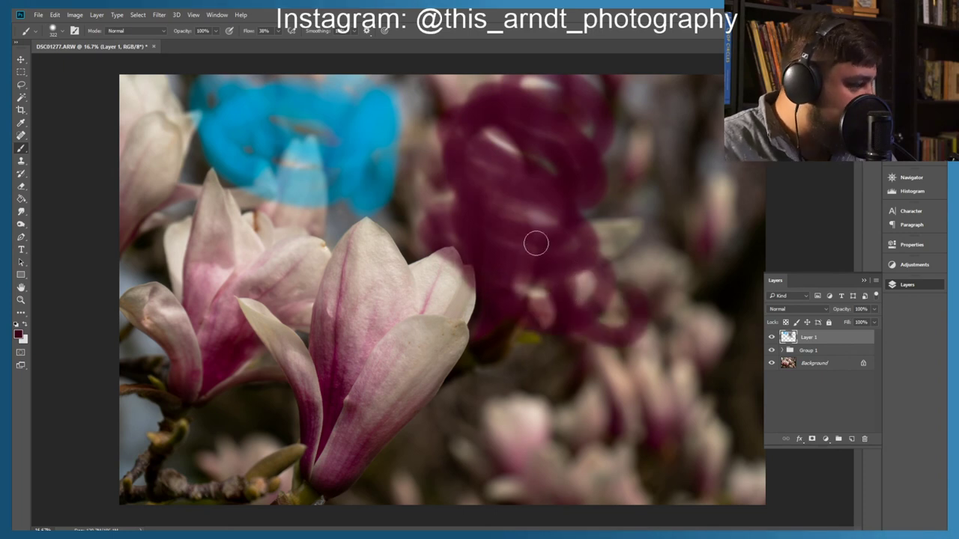
Step: Brush the light background colour over the blurred blossoms in the photo's lower right, and swap the colours back
left_click(23, 328)
mouse_move(646, 278)
left_mouse_down()
mouse_move(618, 255)
mouse_move(662, 313)
mouse_move(680, 372)
mouse_move(619, 369)
mouse_move(581, 476)
mouse_move(522, 468)
mouse_move(597, 453)
mouse_move(647, 419)
mouse_move(673, 383)
mouse_move(741, 481)
left_mouse_up()
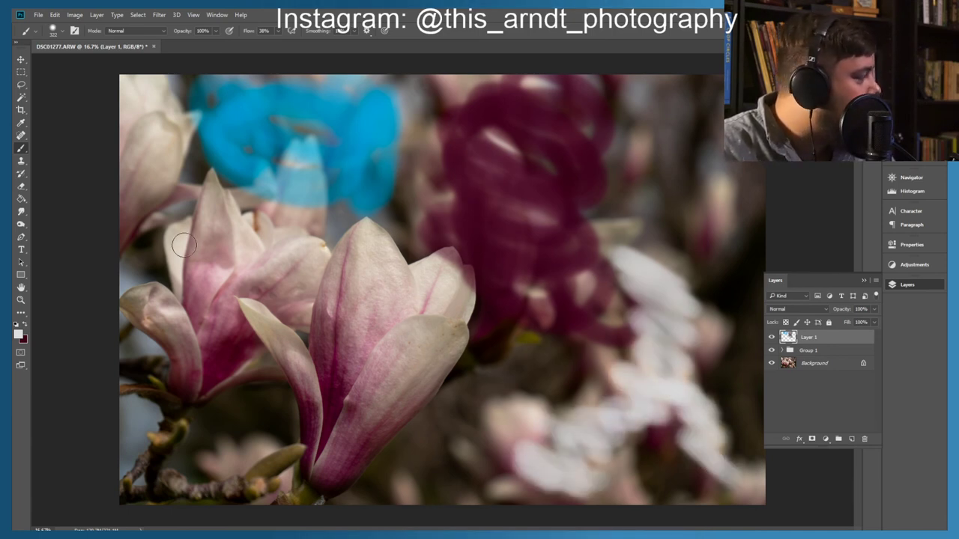
left_click(25, 326)
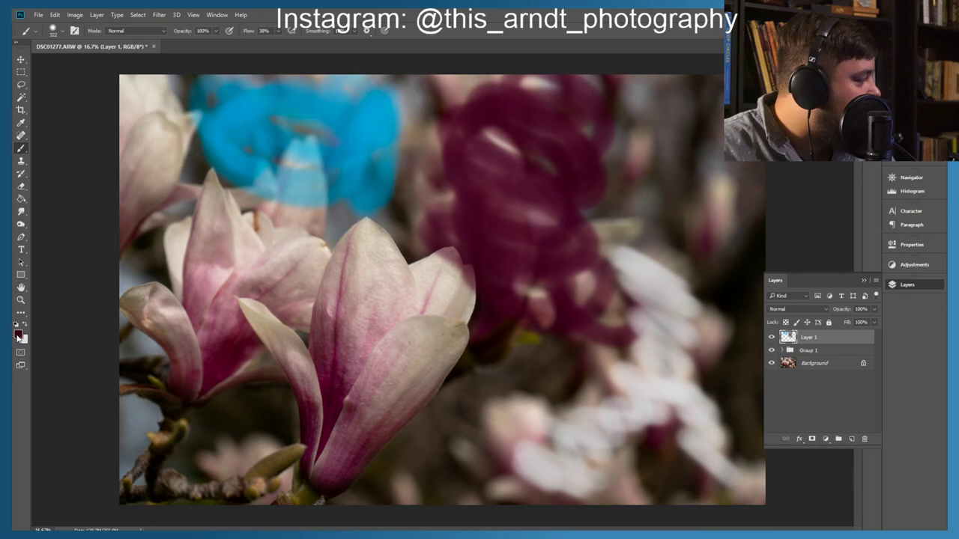
Step: Change the foreground colour to a medium green and return to the Brush tool
left_click(18, 335)
left_click(748, 185)
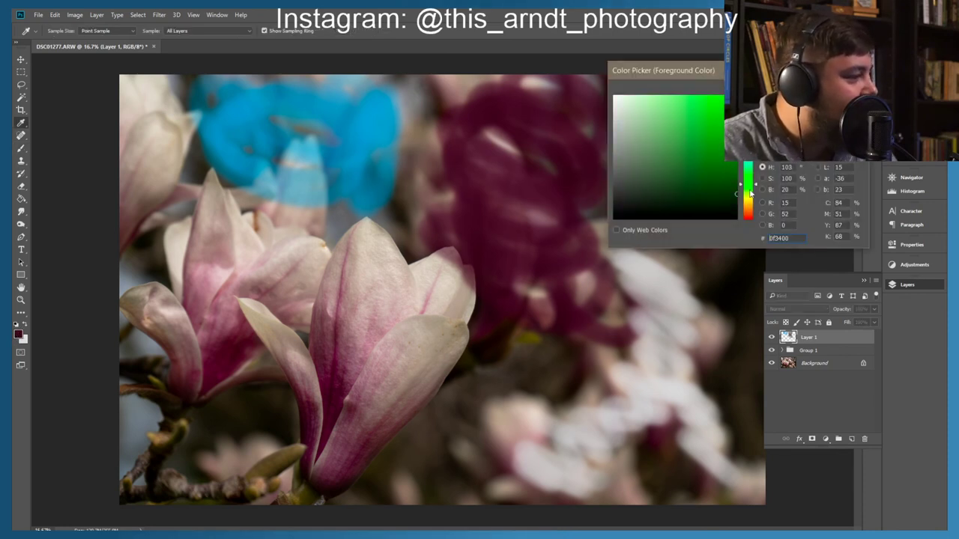
left_click(700, 154)
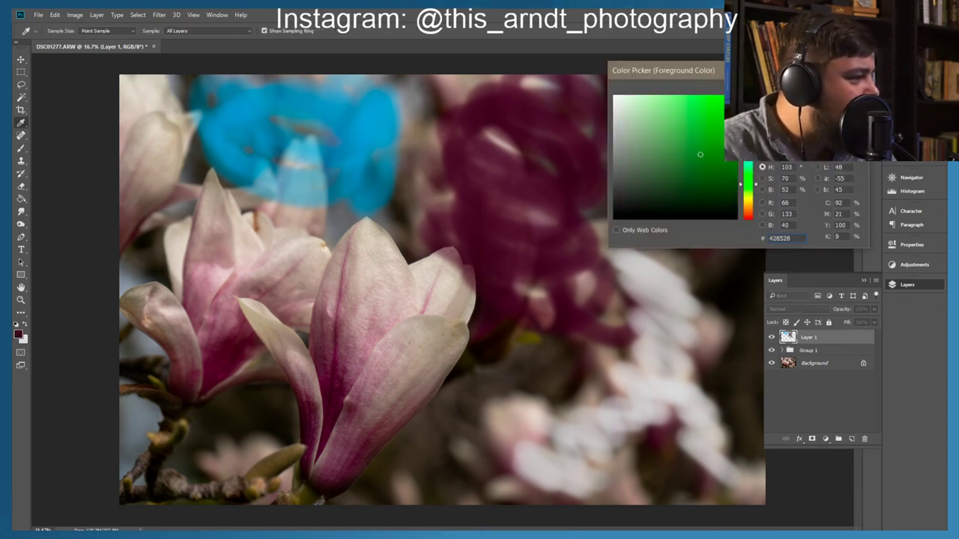
left_click(714, 143)
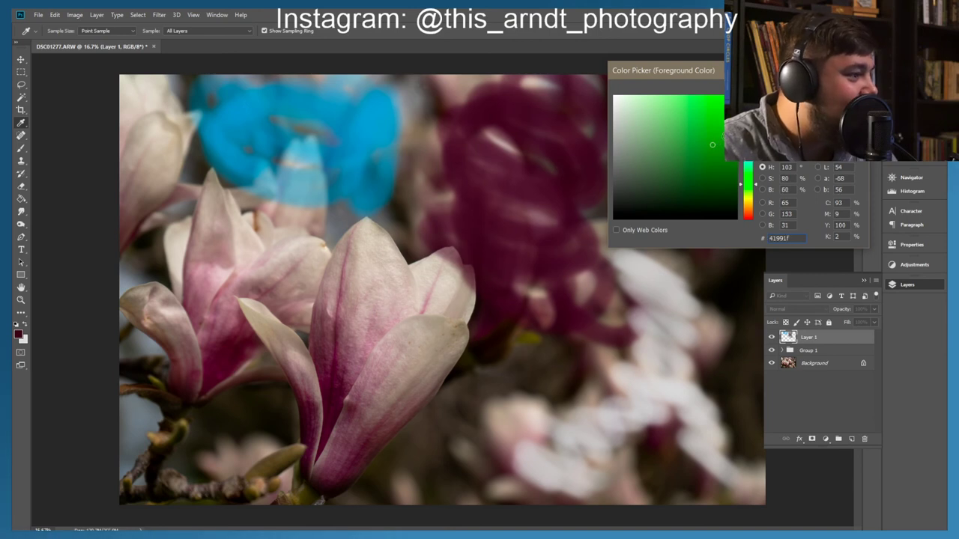
left_click(747, 170)
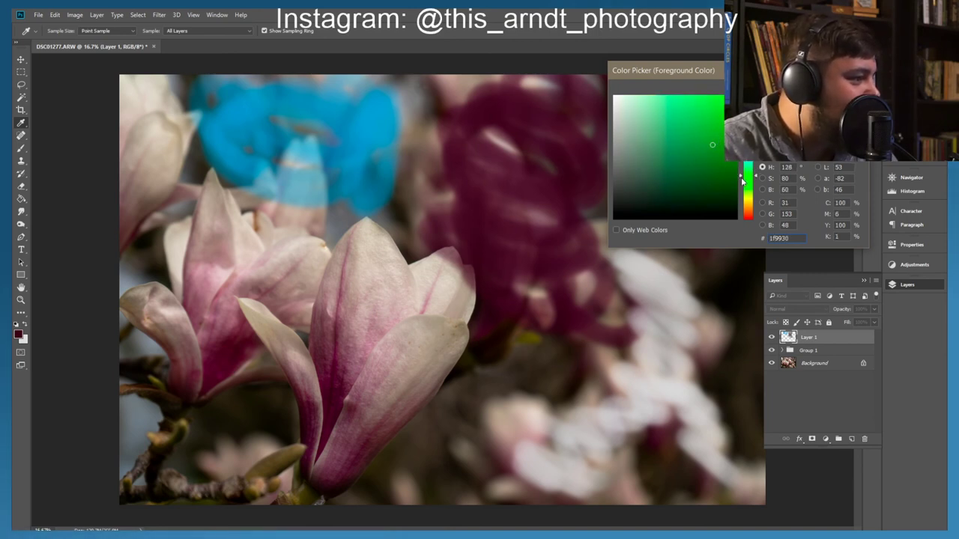
left_click(729, 139)
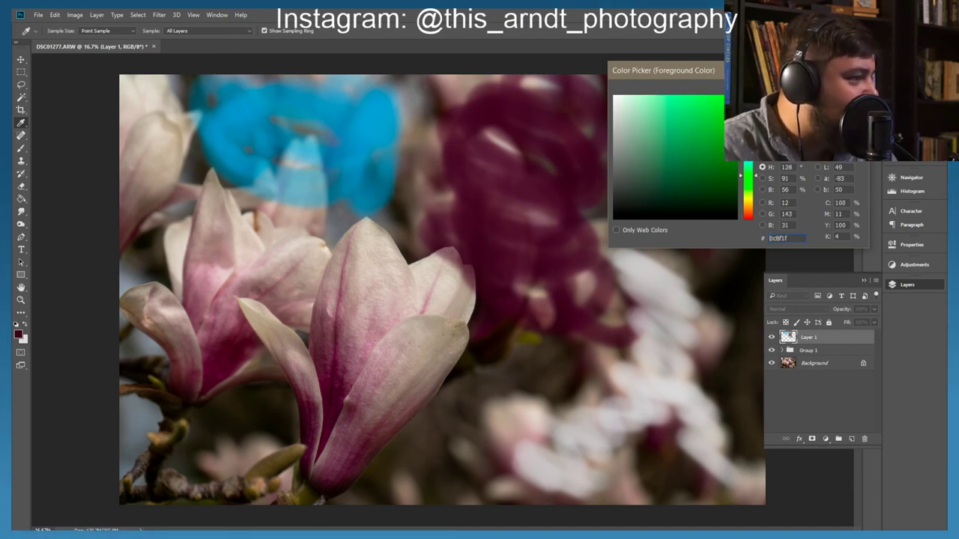
left_click_drag(658, 150, 673, 143)
key("Return")
key("b")
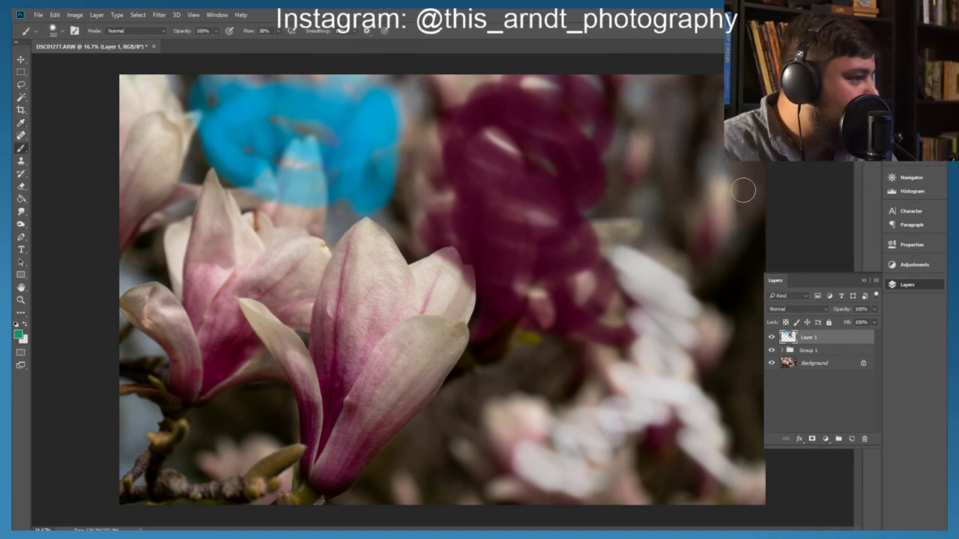
Step: Brush green over the dark background gaps around the blossoms and along the lower edge, and hide the painted layer
mouse_move(648, 225)
left_mouse_down()
mouse_move(663, 242)
mouse_move(660, 217)
left_mouse_up()
mouse_move(741, 252)
left_mouse_down()
mouse_move(636, 128)
mouse_move(678, 79)
mouse_move(670, 98)
left_mouse_up()
mouse_move(714, 277)
left_mouse_down()
mouse_move(743, 331)
mouse_move(719, 380)
mouse_move(740, 434)
left_mouse_up()
mouse_move(656, 430)
left_mouse_down()
mouse_move(664, 460)
mouse_move(653, 494)
left_mouse_up()
mouse_move(458, 471)
left_mouse_down()
mouse_move(392, 475)
mouse_move(534, 379)
mouse_move(562, 348)
left_mouse_up()
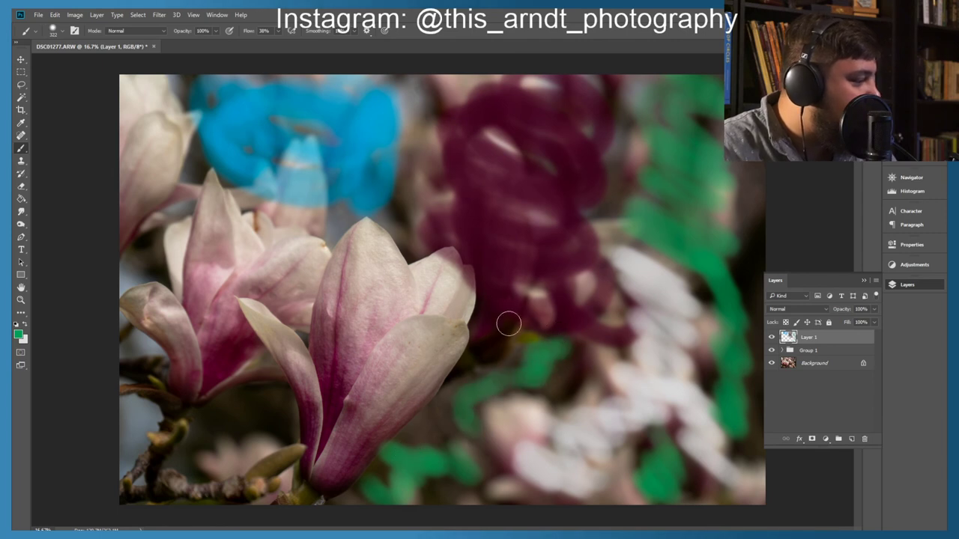
mouse_move(268, 414)
left_mouse_down()
mouse_move(186, 426)
mouse_move(188, 452)
left_mouse_up()
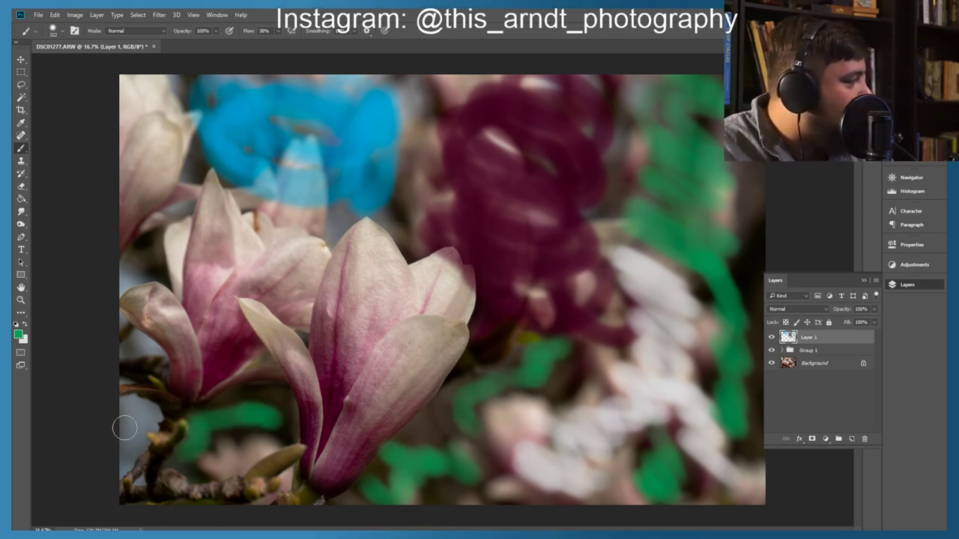
left_click(772, 337)
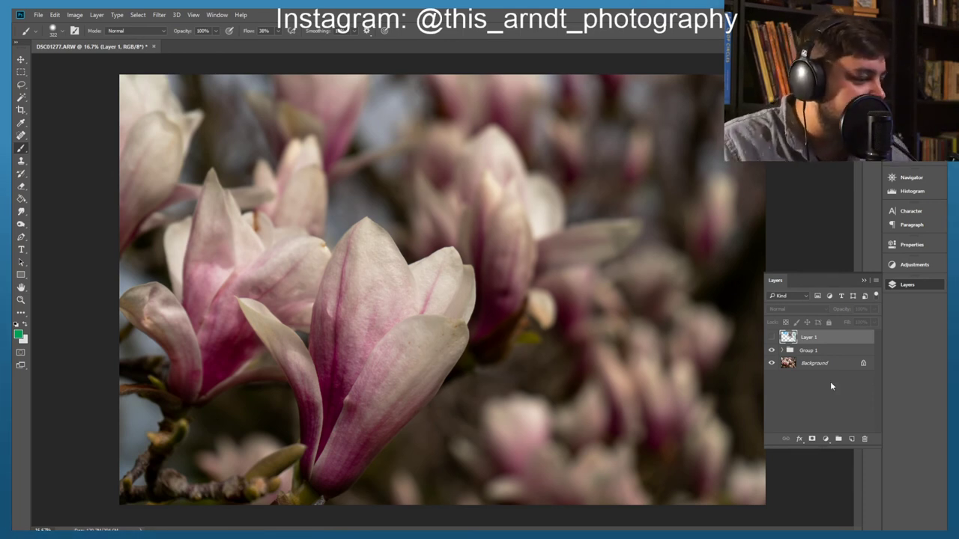
Step: Add a Hue/Saturation adjustment layer with the Master hue set to -17
left_click(825, 438)
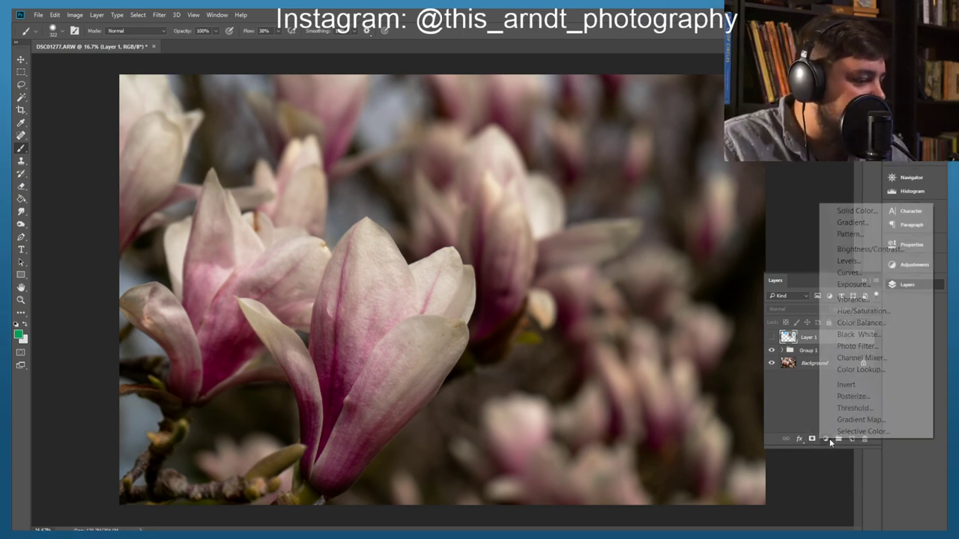
left_click(854, 311)
left_click_drag(758, 309, 734, 324)
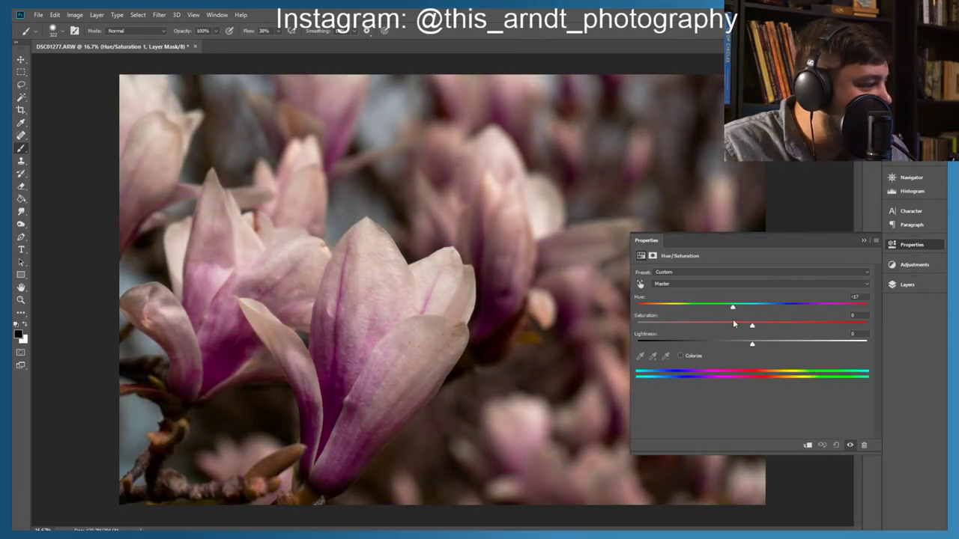
Step: Reopen the Hue/Saturation adjustment's settings, float them over the photo and set the Master hue to +30
left_click(863, 240)
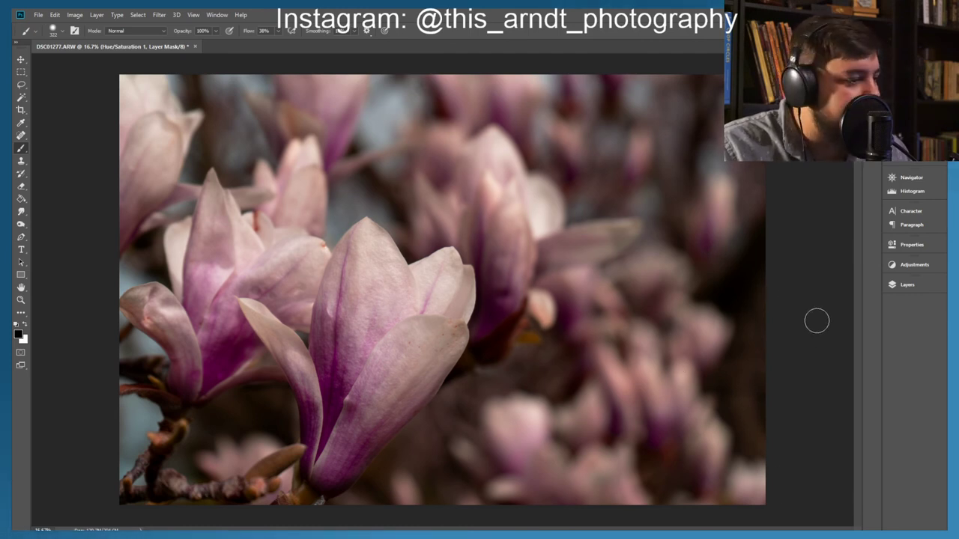
left_click(909, 286)
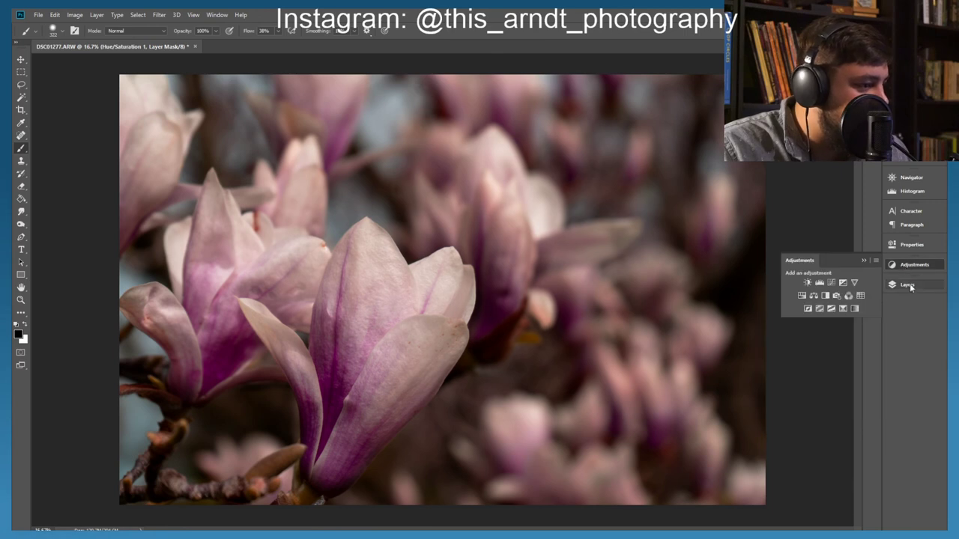
double_click(787, 339)
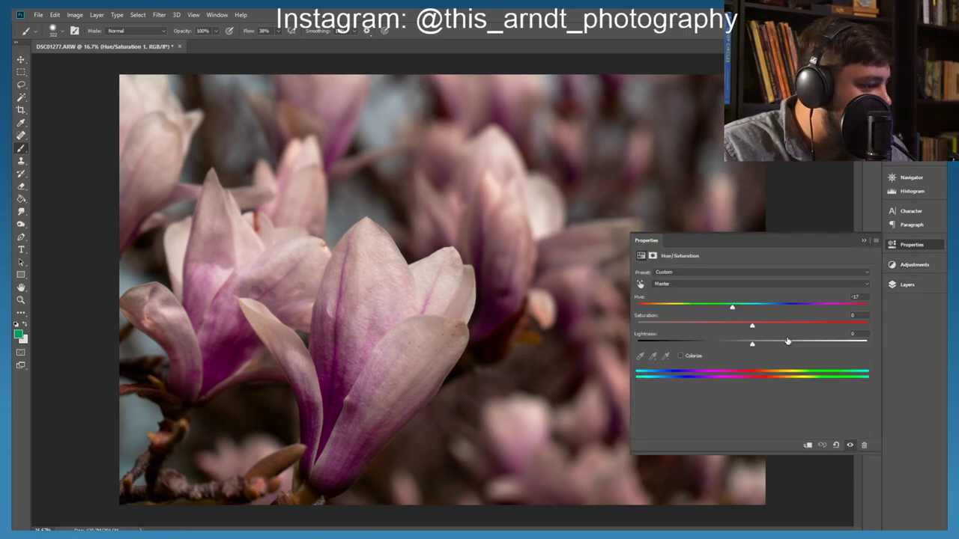
left_click_drag(744, 241, 314, 150)
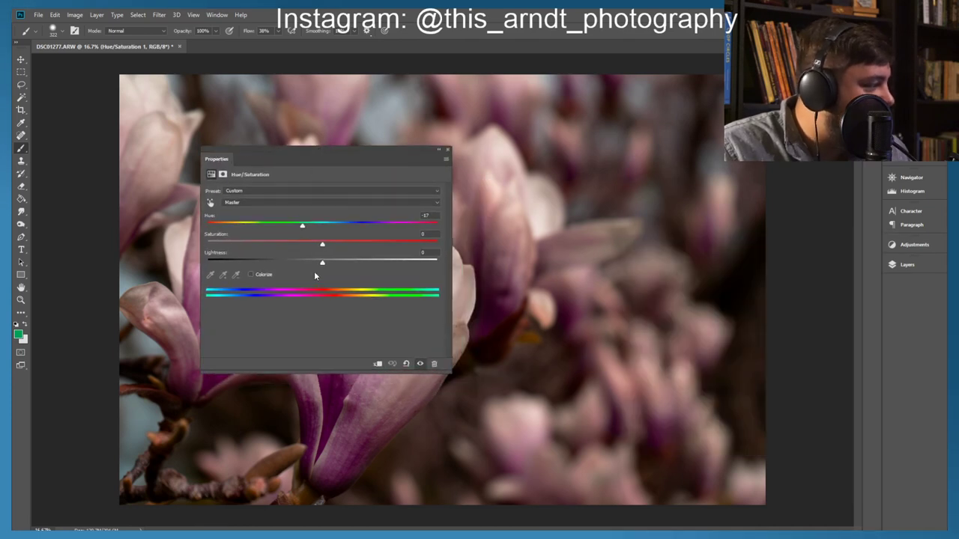
mouse_move(302, 228)
left_mouse_down()
mouse_move(375, 237)
mouse_move(317, 238)
left_mouse_up()
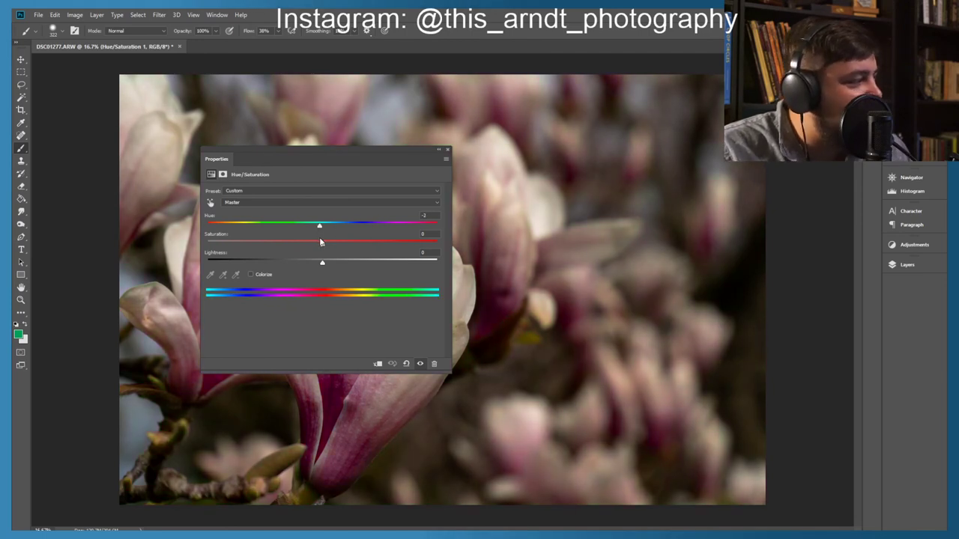
left_click_drag(324, 244, 365, 249)
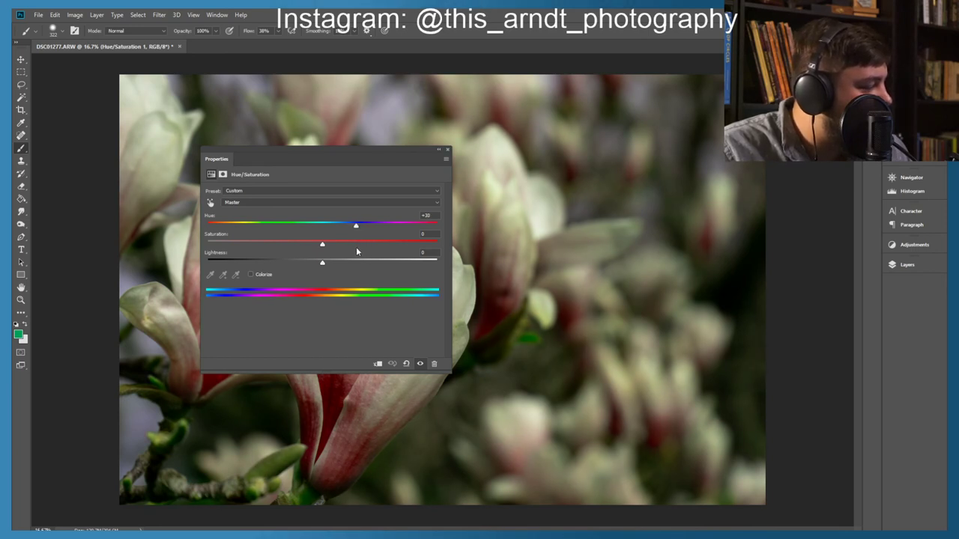
Step: Set the Master saturation to -10 and the lightness to 0, and dock the adjustment's settings again
left_click_drag(330, 247, 349, 247)
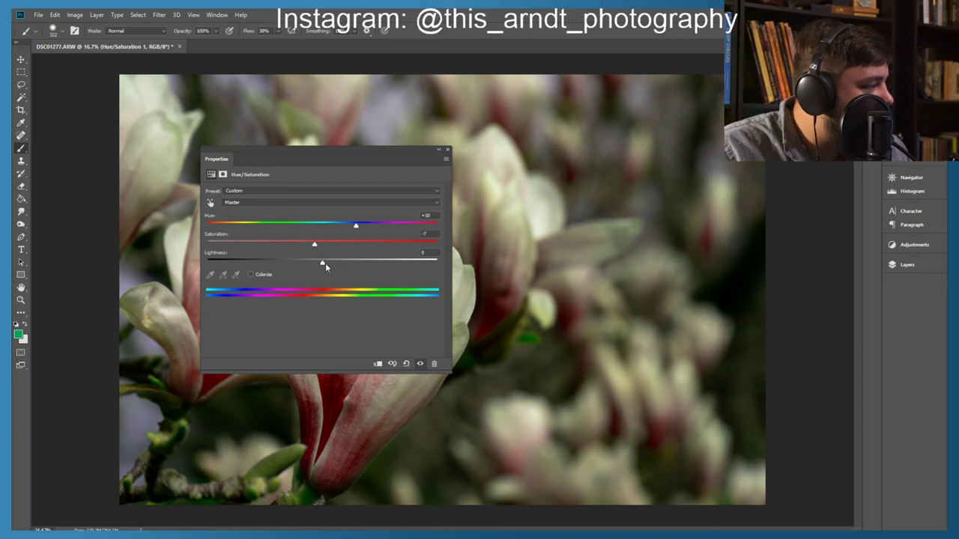
mouse_move(322, 266)
left_mouse_down()
mouse_move(341, 269)
mouse_move(331, 268)
left_mouse_up()
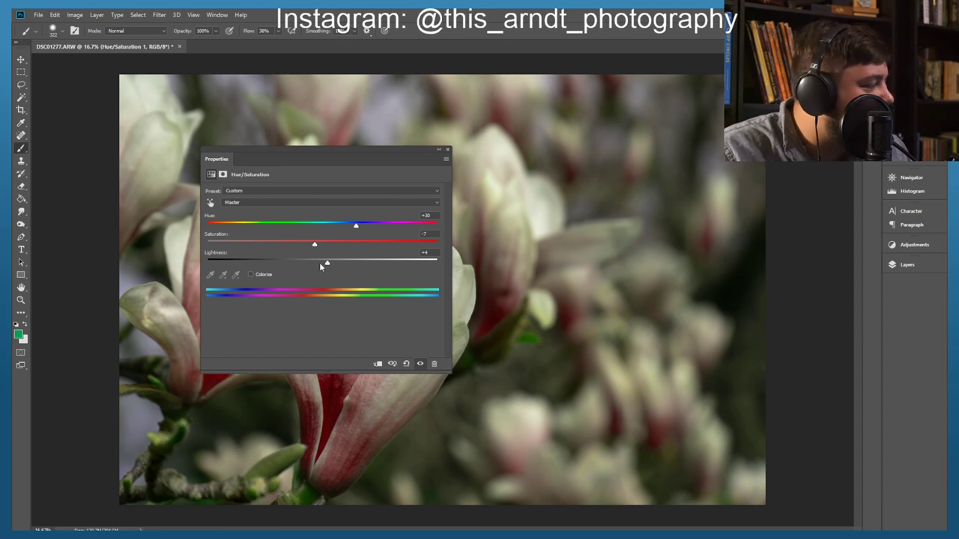
mouse_move(326, 266)
left_mouse_down()
mouse_move(419, 267)
mouse_move(333, 268)
left_mouse_up()
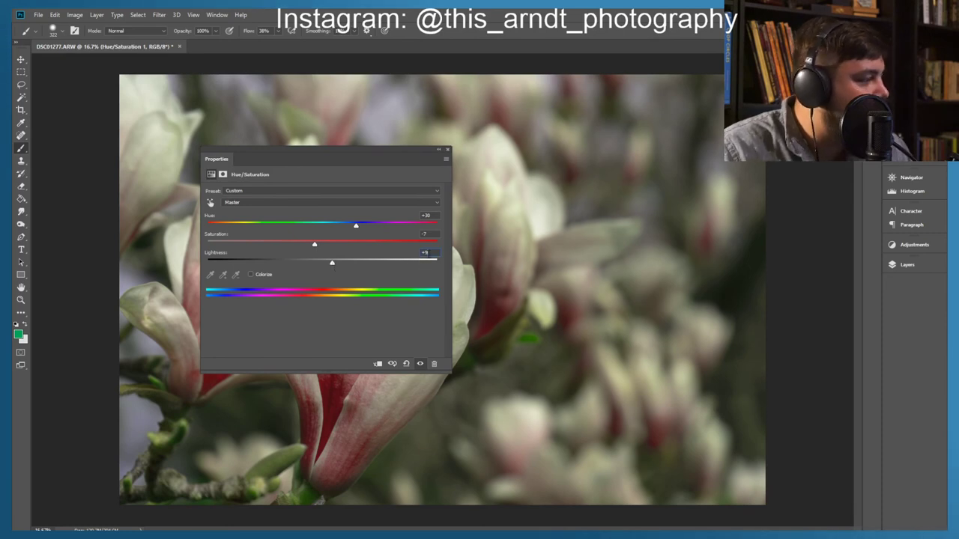
type("0")
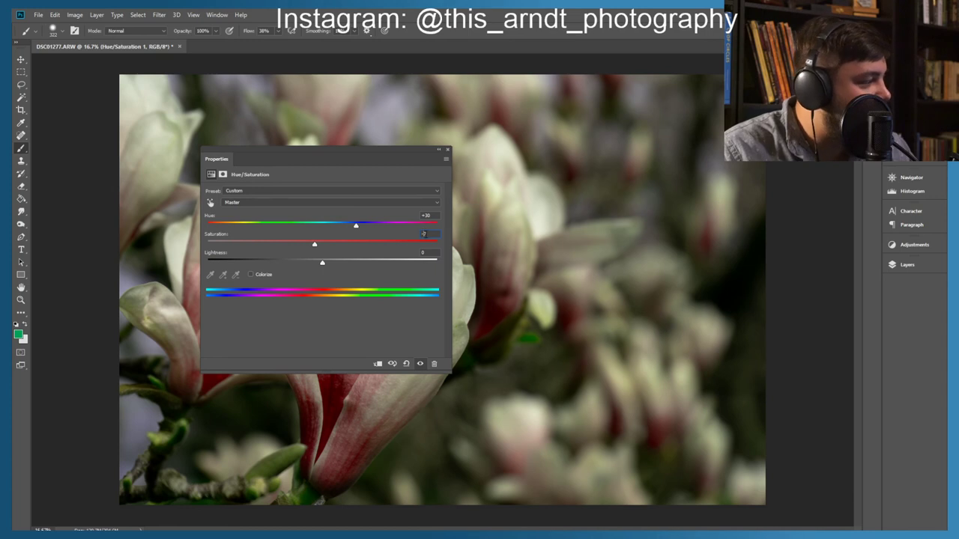
key("Down")
key("Down")
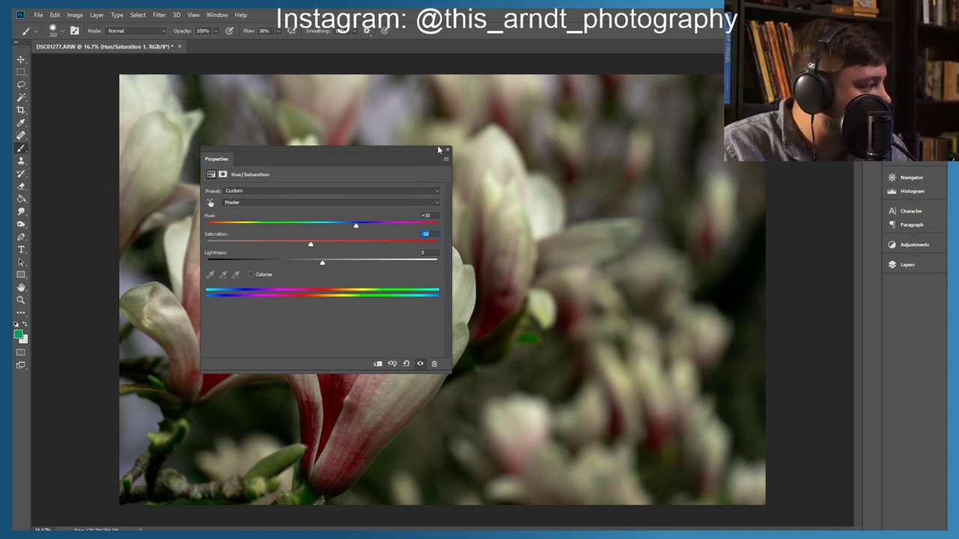
left_click_drag(274, 159, 901, 271)
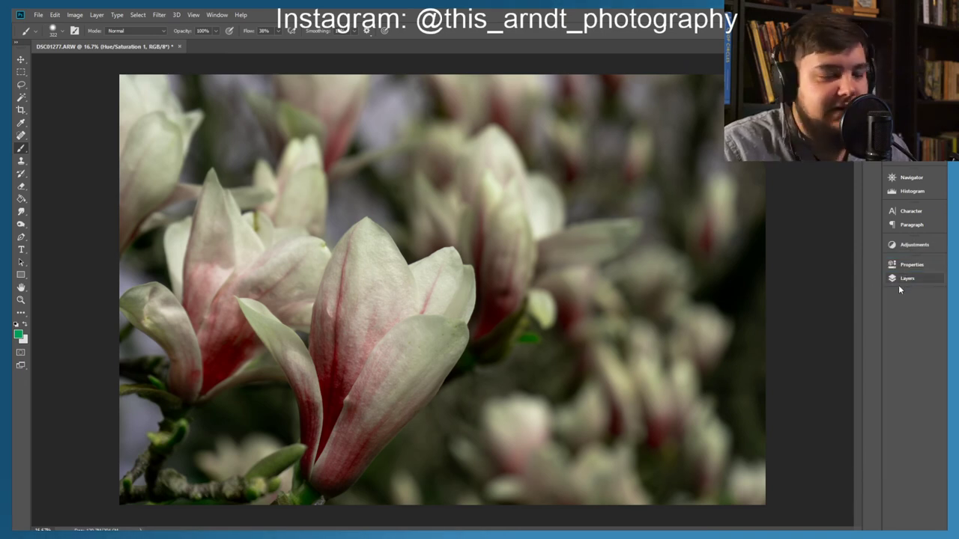
Step: Invert the Hue/Saturation layer's mask to black
left_click(903, 278)
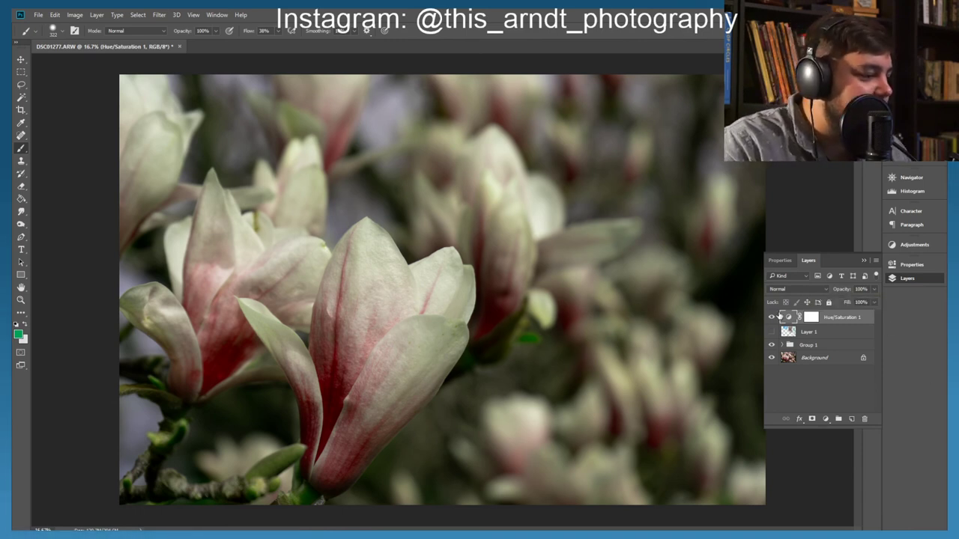
left_click(808, 316)
key("ctrl+i")
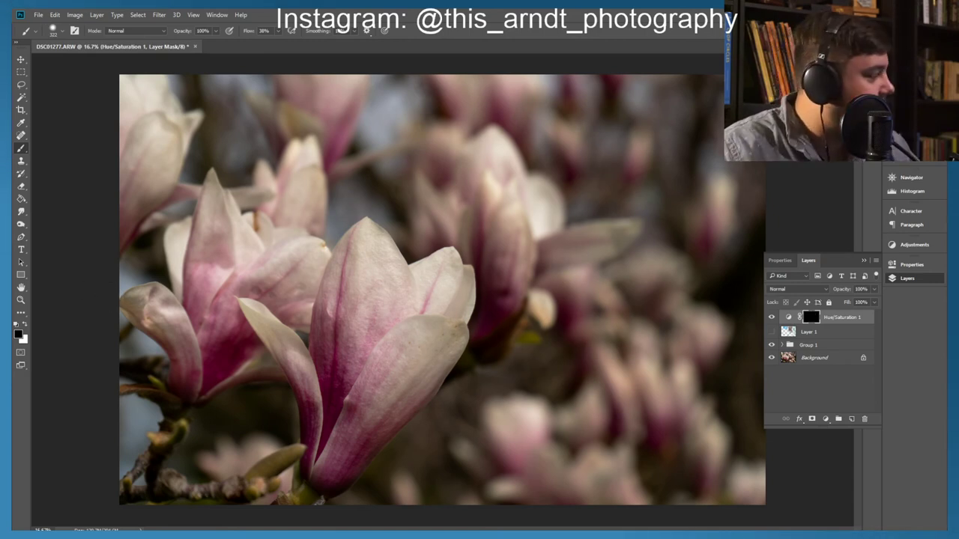
Step: Make white the foreground colour and brush it on the mask over the dark background gaps around the blossoms
left_click(25, 325)
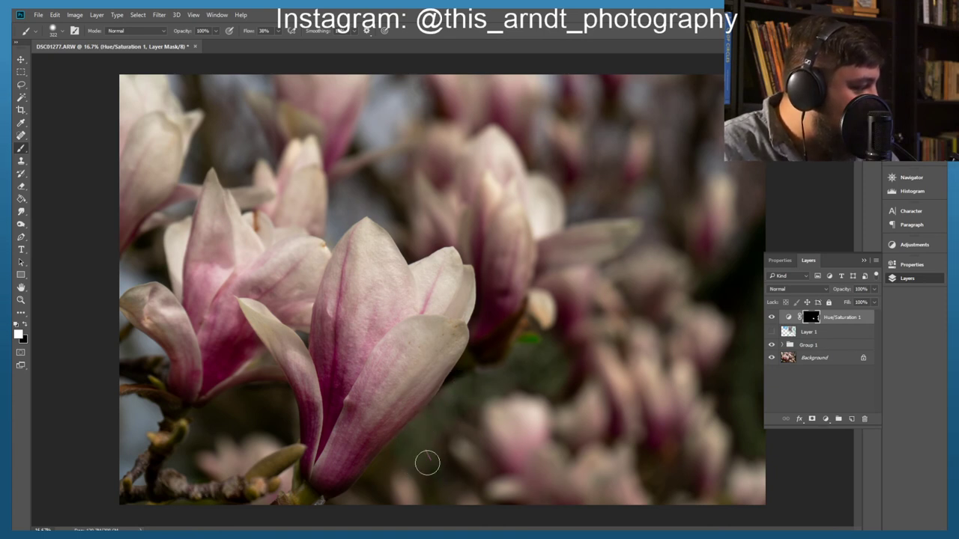
mouse_move(441, 427)
left_mouse_down()
mouse_move(462, 406)
mouse_move(473, 428)
mouse_move(400, 467)
mouse_move(384, 465)
left_mouse_up()
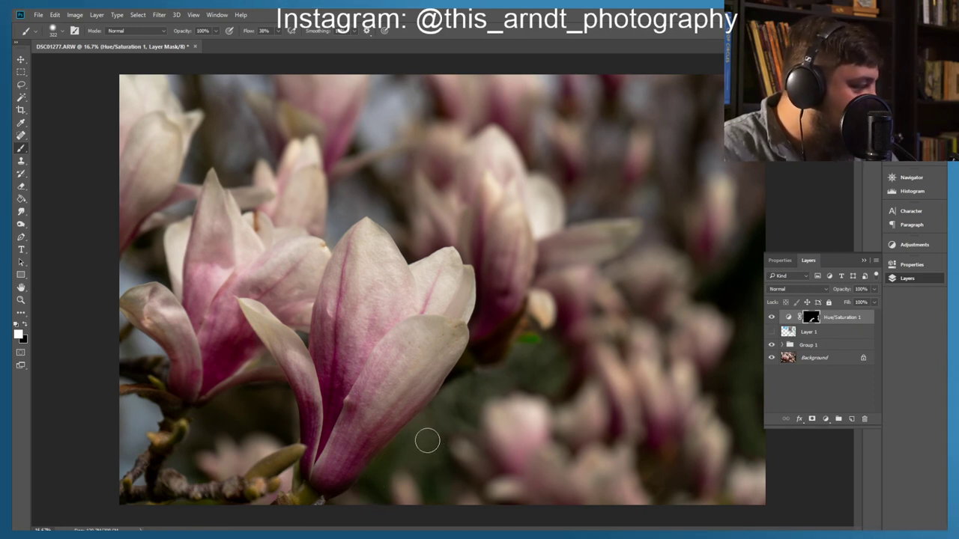
left_click_drag(664, 467, 654, 491)
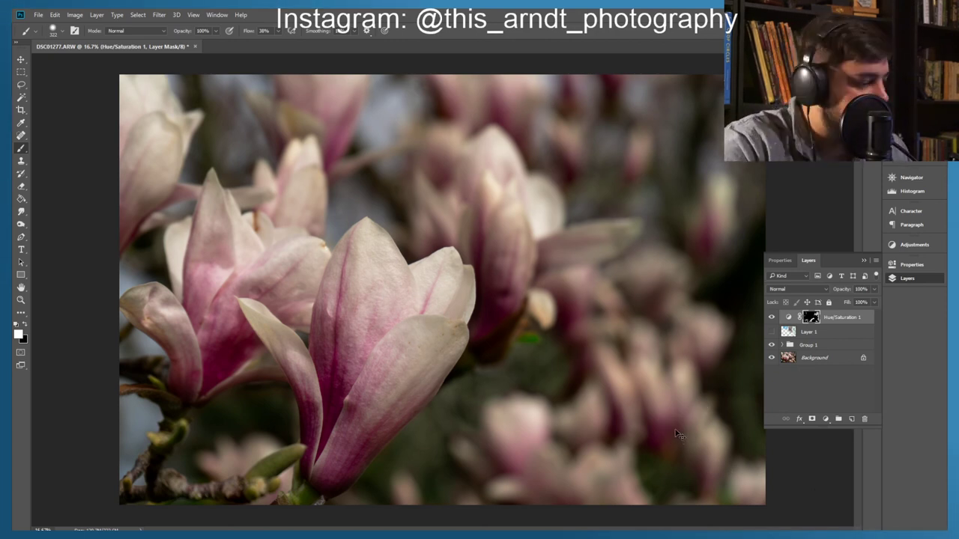
Step: Readjust the masked Hue/Saturation adjustment, setting its Master hue to +32
key("ctrl+plus")
scroll(669, 423, "right", 6)
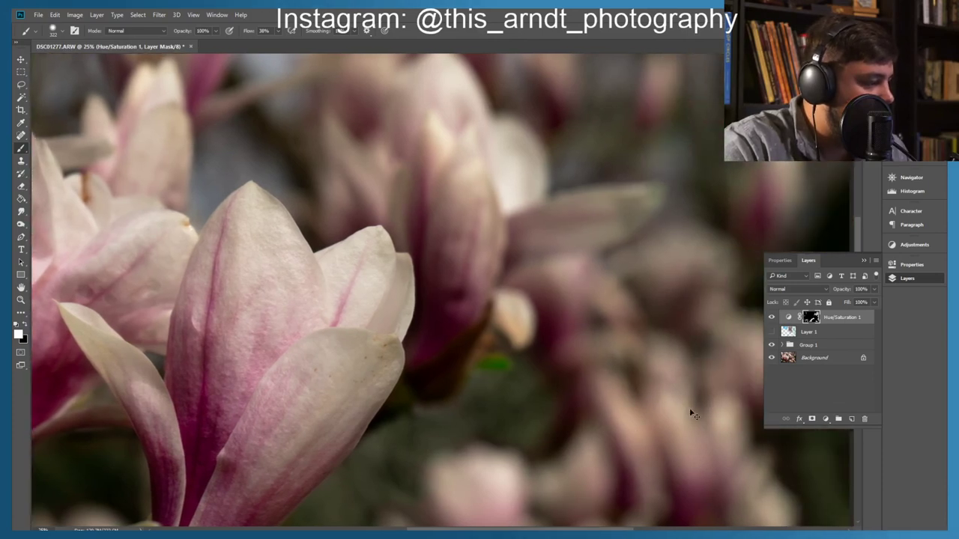
scroll(689, 420, "right", 5)
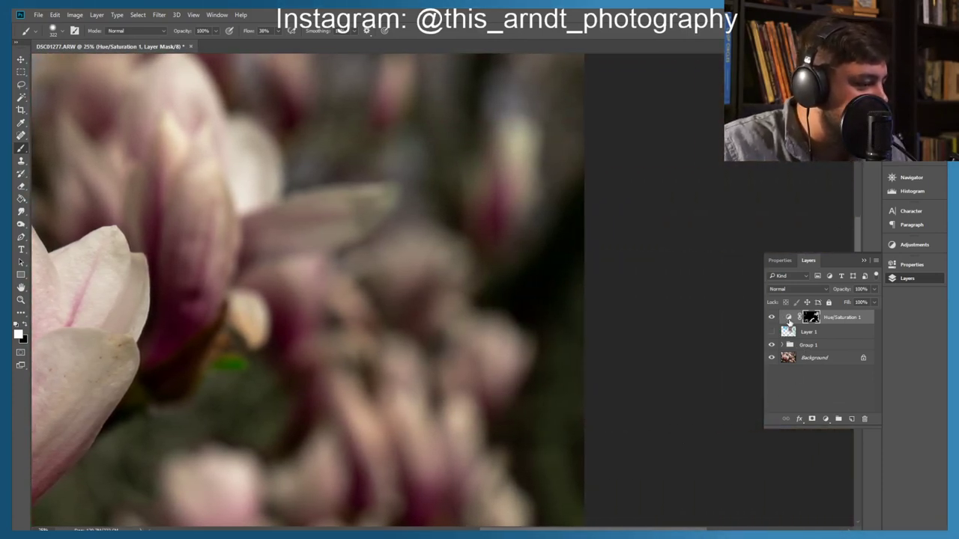
double_click(789, 319)
mouse_move(830, 330)
left_mouse_down()
mouse_move(808, 329)
mouse_move(852, 334)
mouse_move(830, 332)
left_mouse_up()
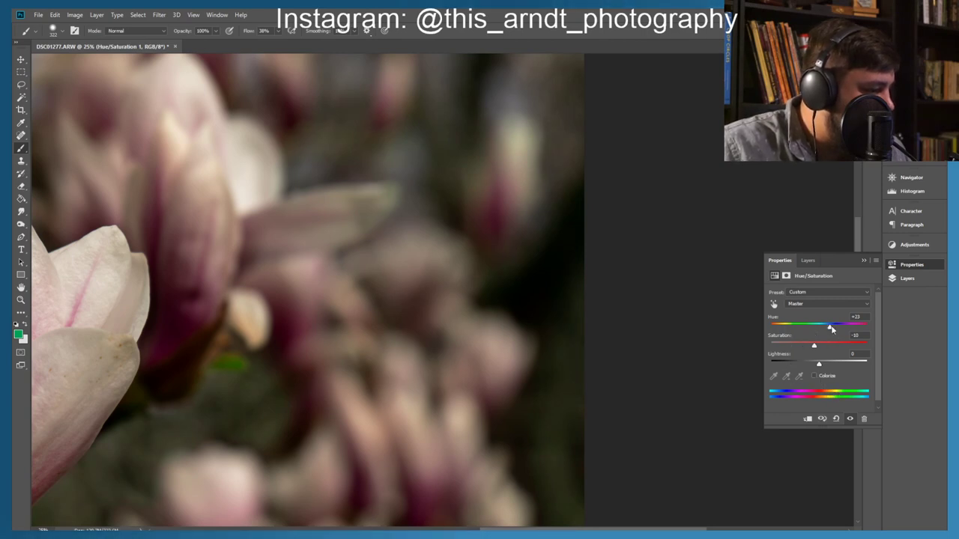
left_click_drag(823, 331, 836, 333)
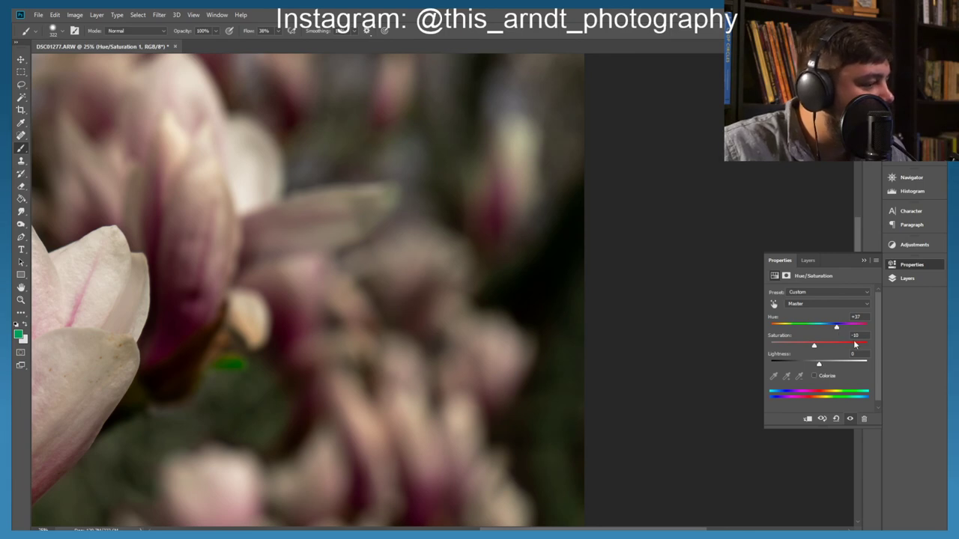
left_click_drag(836, 328, 834, 330)
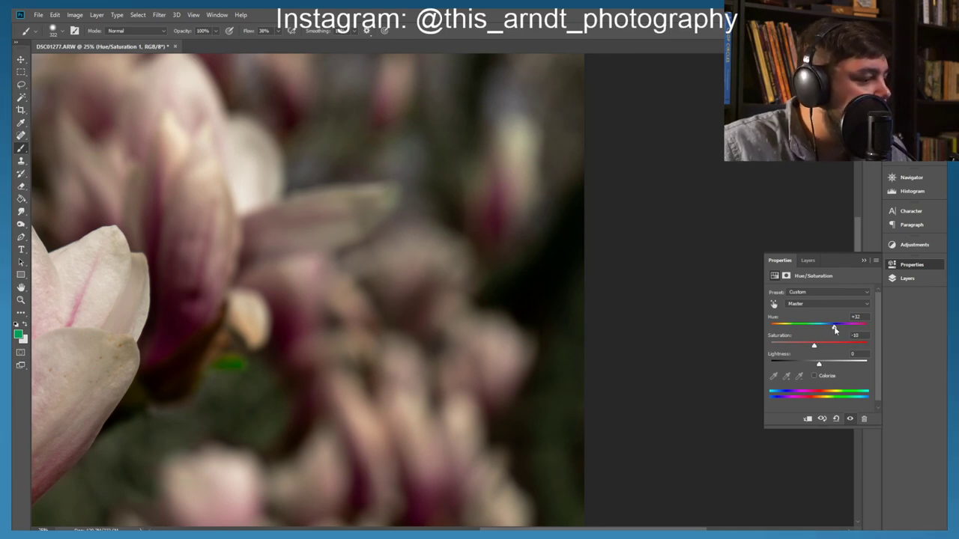
Step: Delete the Hue/Saturation adjustment layer
left_click(864, 260)
left_click(906, 278)
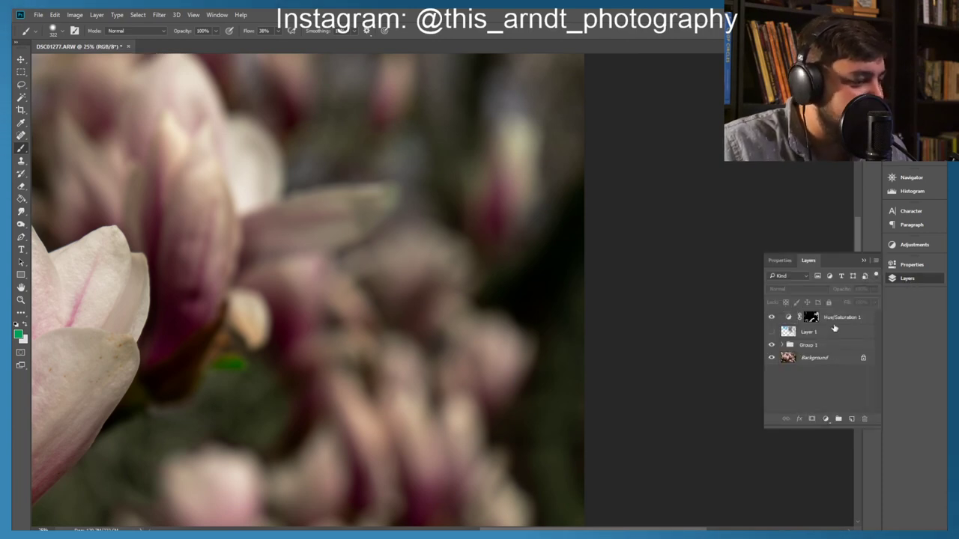
left_click(811, 317)
key("Delete")
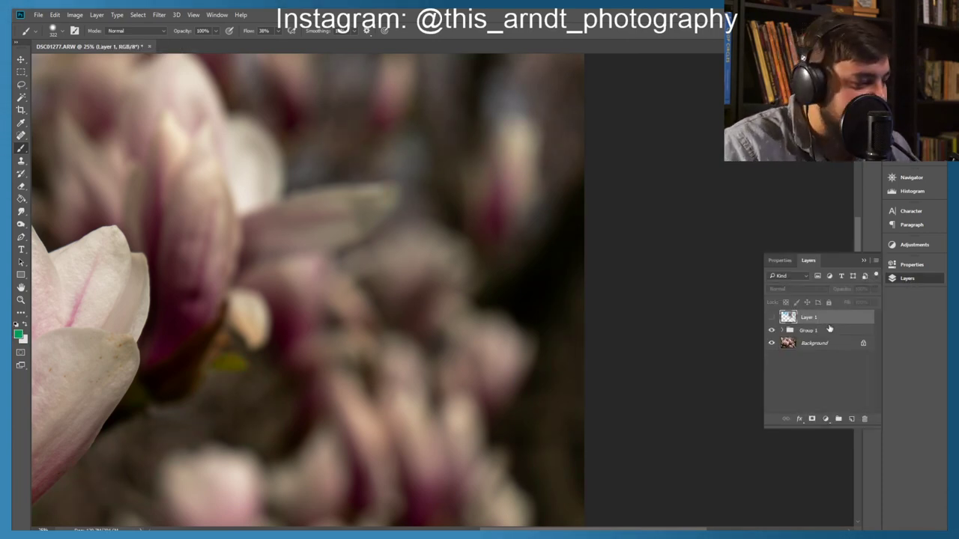
Step: Add a new empty layer beneath Layer 1 and set the foreground colour to green #057c16
left_click(851, 418)
left_click_drag(803, 317, 806, 340)
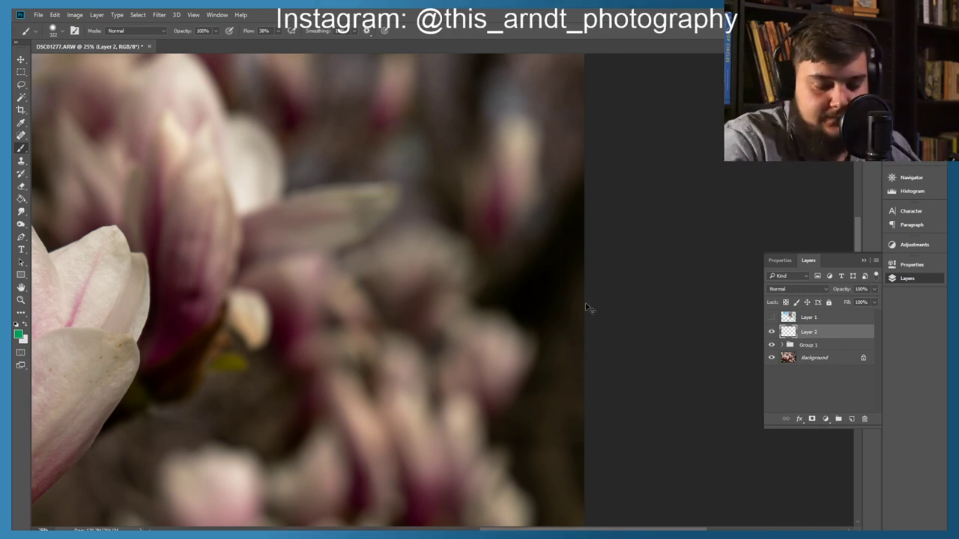
key("ctrl+minus")
key("ctrl+minus")
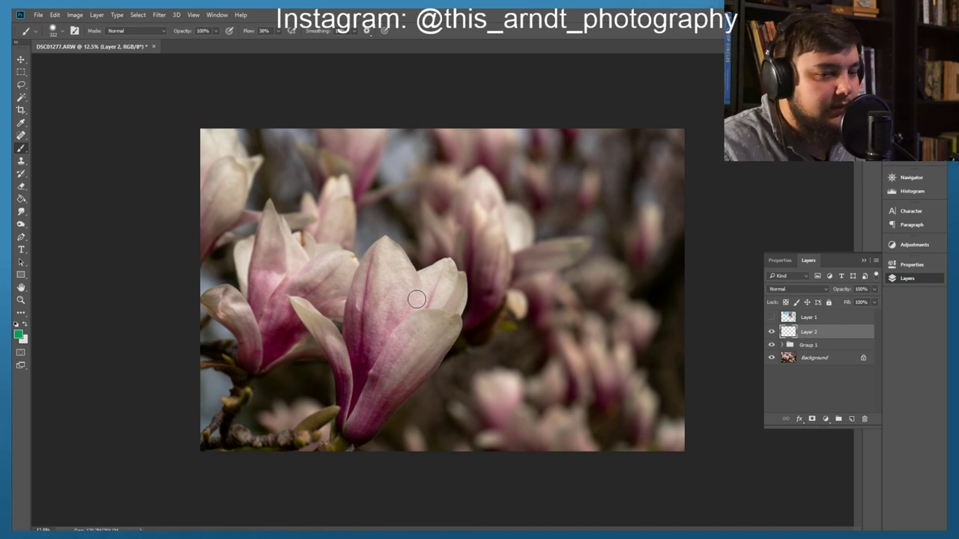
left_click(18, 336)
left_click(707, 142)
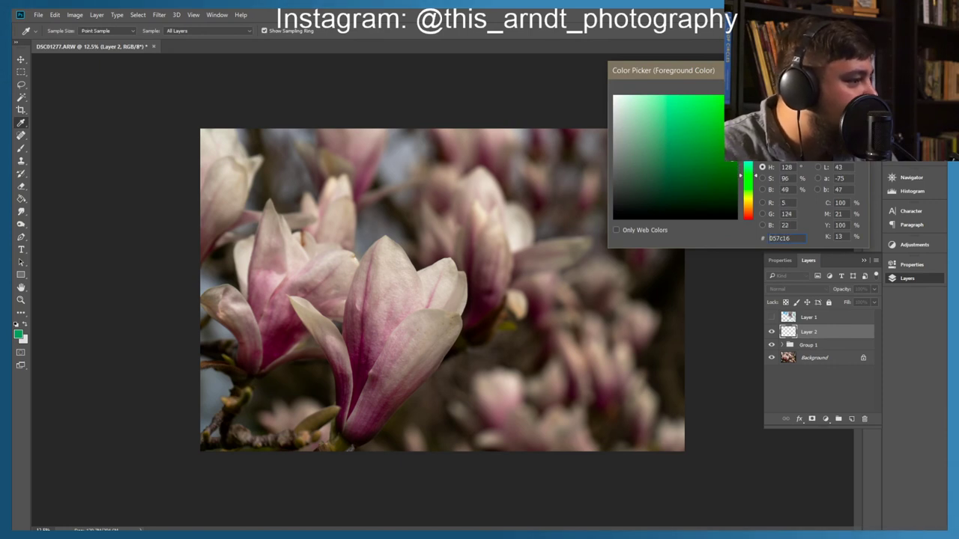
key("Return")
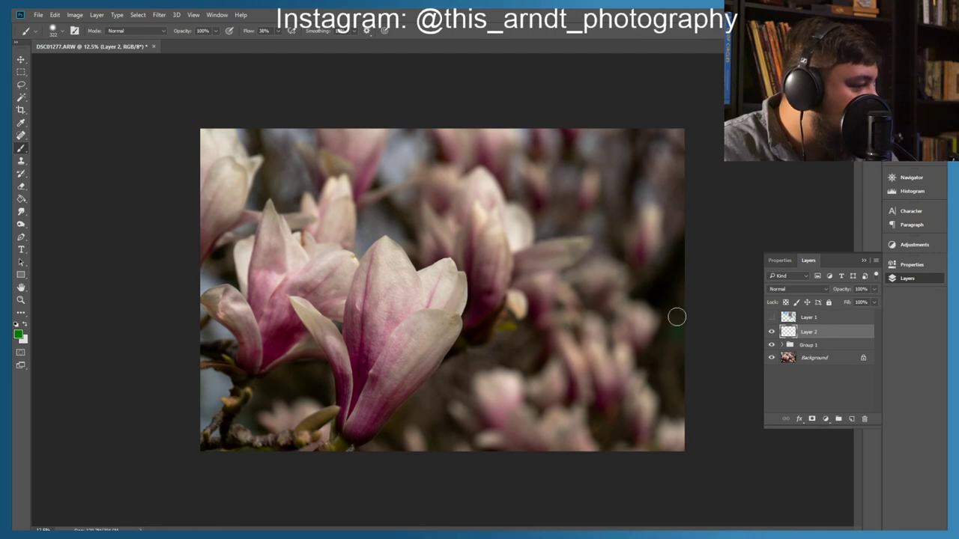
Step: Brush green over the dark background gaps around the blossoms, along the photo's right edge and beside the main flower
mouse_move(669, 345)
left_mouse_down()
mouse_move(682, 337)
mouse_move(679, 364)
mouse_move(657, 364)
mouse_move(661, 388)
mouse_move(670, 360)
mouse_move(678, 377)
mouse_move(680, 292)
left_mouse_up()
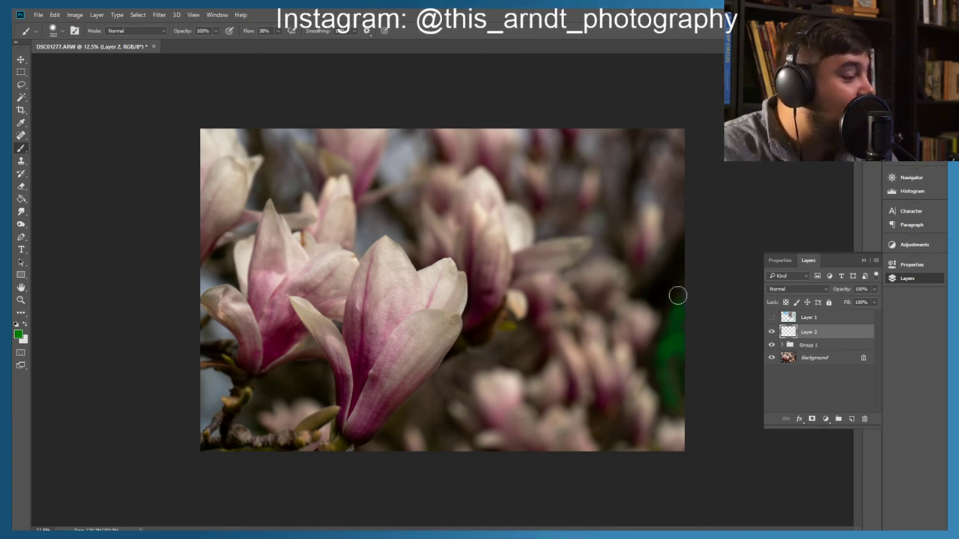
left_click_drag(607, 435, 609, 435)
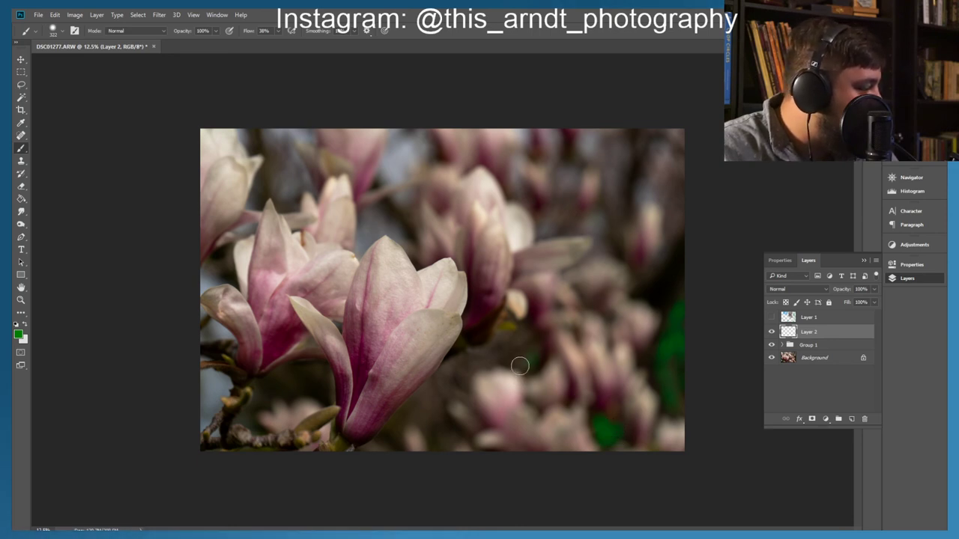
mouse_move(499, 365)
left_mouse_down()
mouse_move(478, 354)
mouse_move(487, 349)
mouse_move(478, 366)
mouse_move(440, 365)
mouse_move(476, 367)
mouse_move(435, 382)
mouse_move(478, 351)
mouse_move(416, 402)
mouse_move(431, 393)
mouse_move(425, 406)
mouse_move(450, 376)
mouse_move(426, 396)
mouse_move(451, 388)
left_mouse_up()
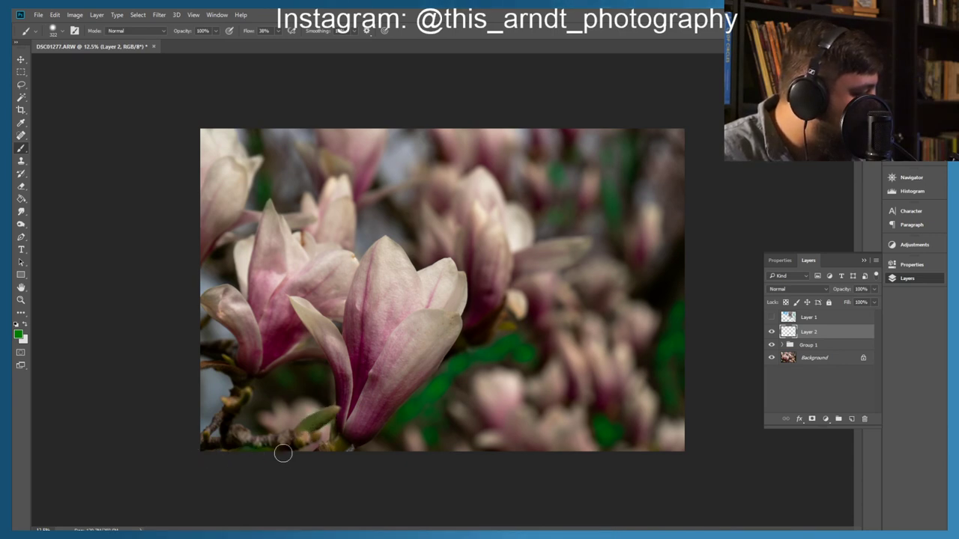
Step: Set the foreground colour to dark green #054d0f and brush it over the background gaps among the green patches
left_click(20, 336)
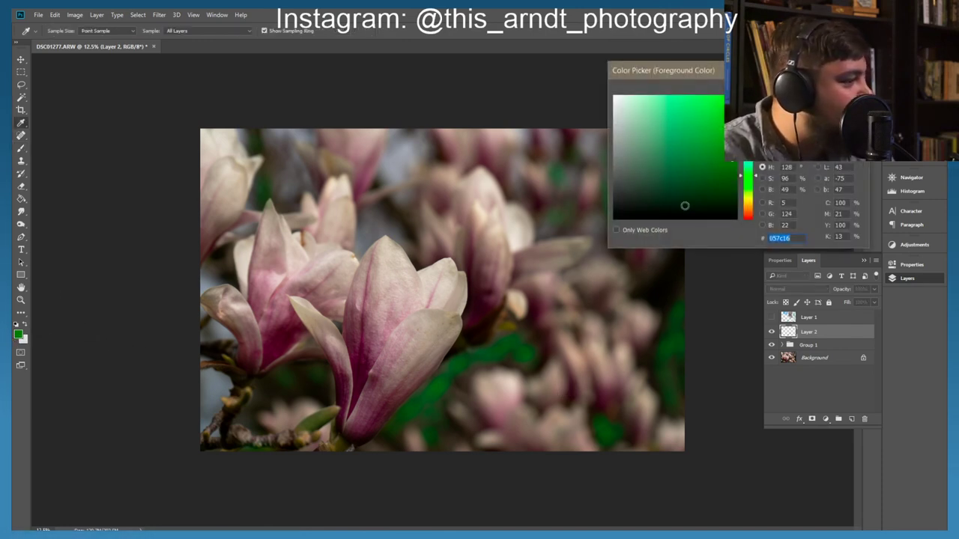
left_click(727, 182)
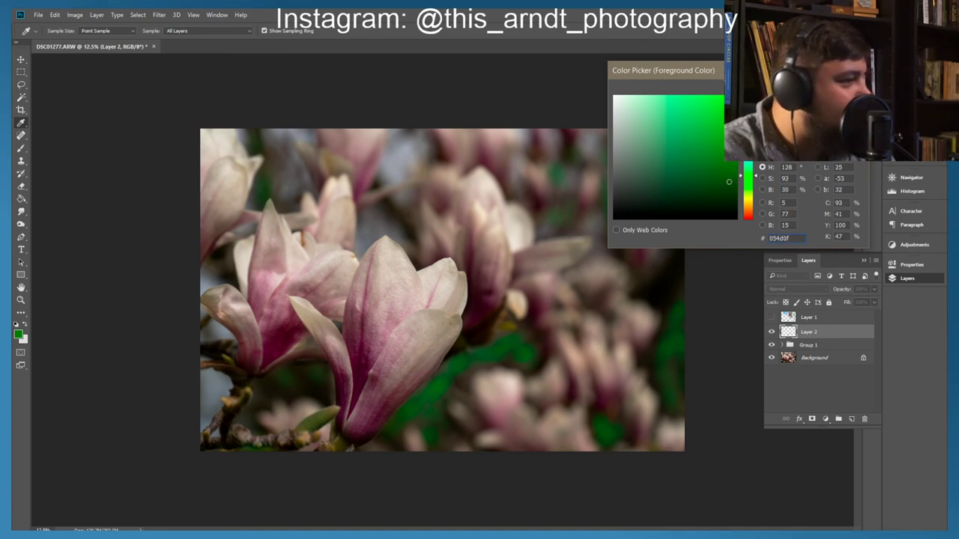
key("Return")
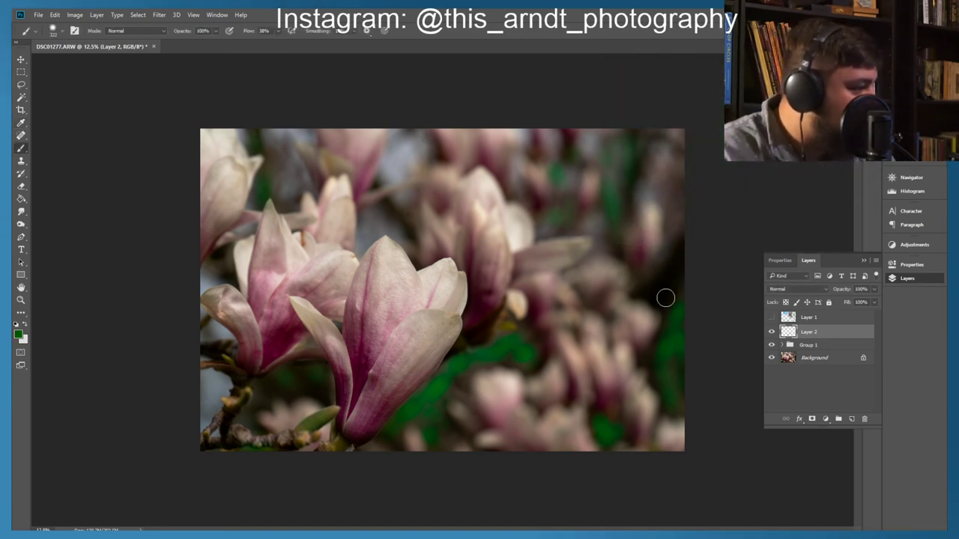
mouse_move(687, 252)
left_mouse_down()
mouse_move(657, 293)
mouse_move(647, 289)
mouse_move(663, 293)
mouse_move(666, 314)
mouse_move(661, 301)
mouse_move(687, 286)
mouse_move(655, 282)
left_mouse_up()
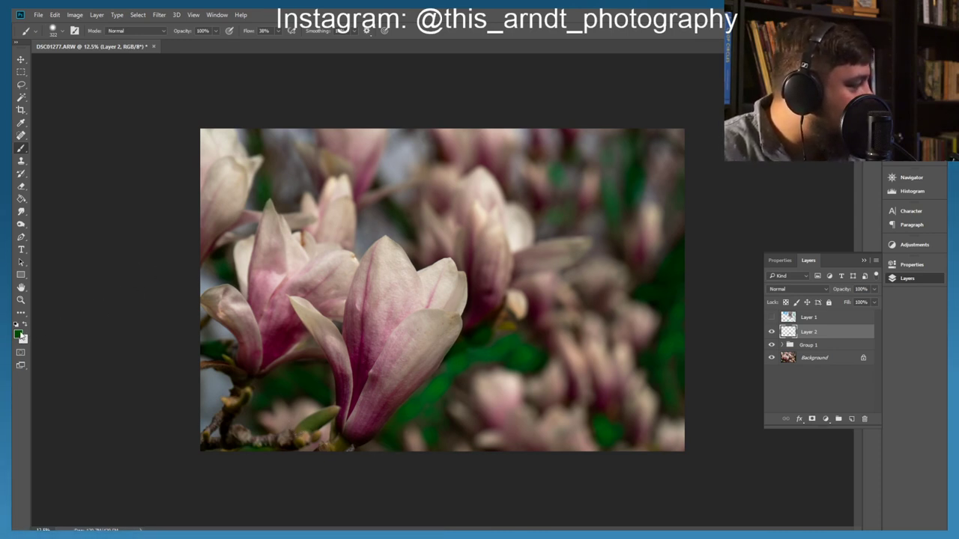
Step: Set the foreground colour to a light muted green and brush highlights over the green background patches on Layer 2
left_click(18, 335)
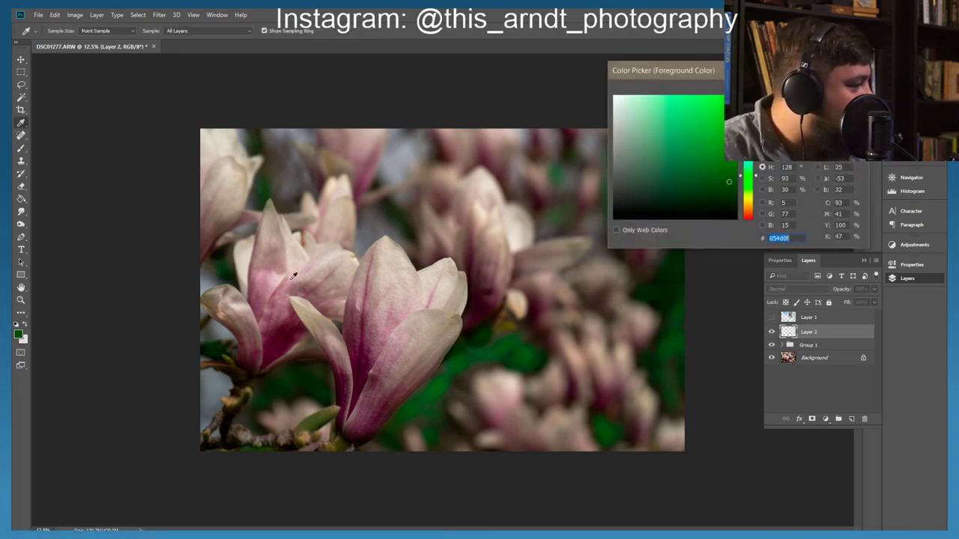
left_click(637, 131)
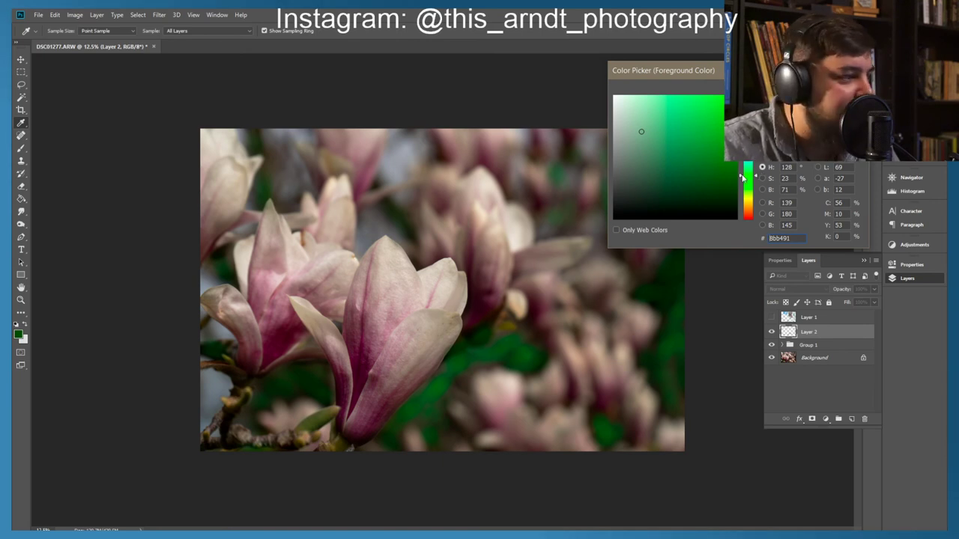
key("Return")
key("b")
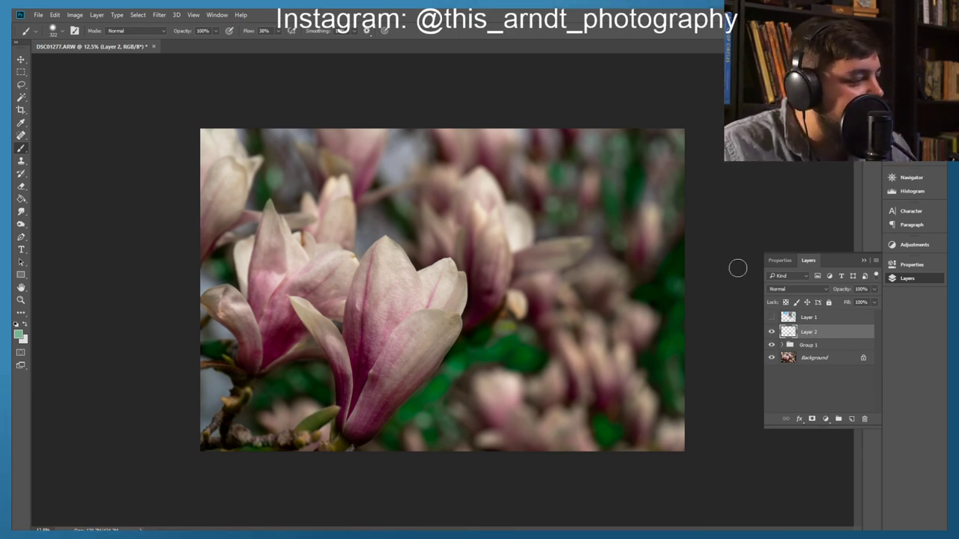
Step: Preview the blend modes on Layer 2, from Dissolve through Linear Burn, Screen, Overlay and Hard Light to Linear Light
left_click(803, 289)
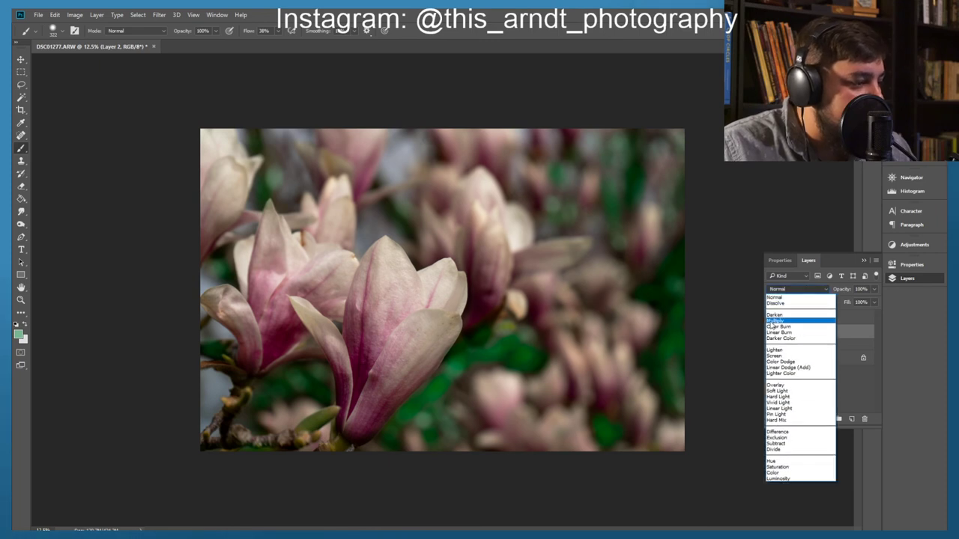
left_click(777, 301)
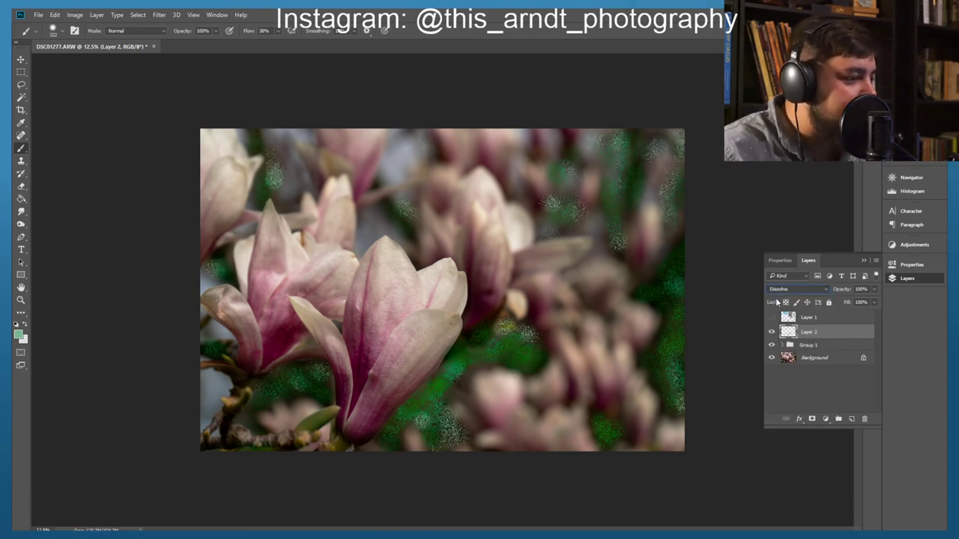
key("Down")
key("Down")
key("Down")
key("Down")
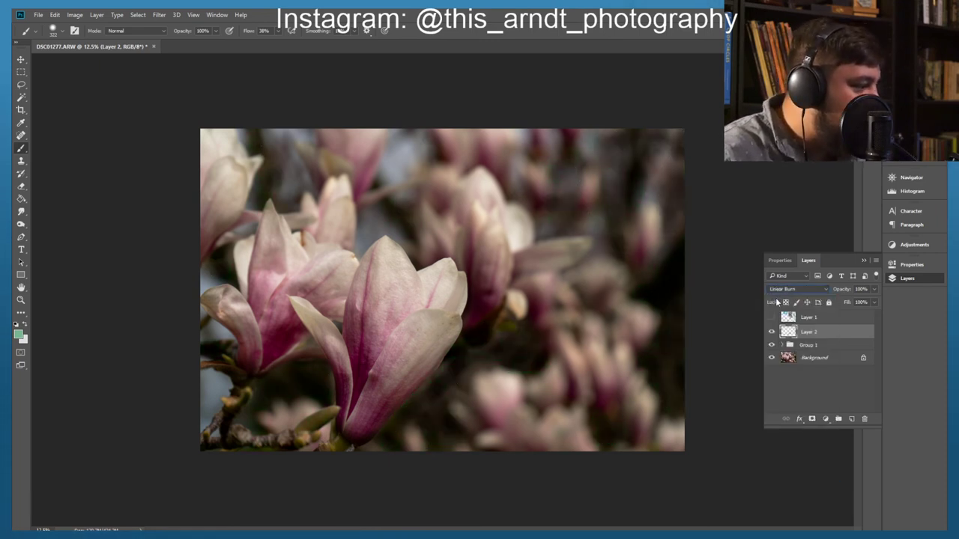
key("Down")
key("Down")
key("Down")
key("Down")
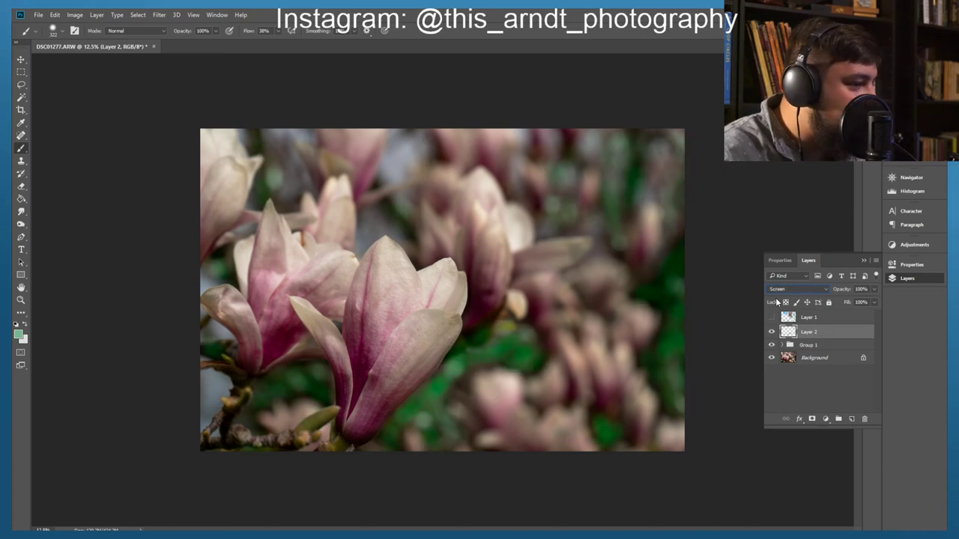
key("Down")
key("Down")
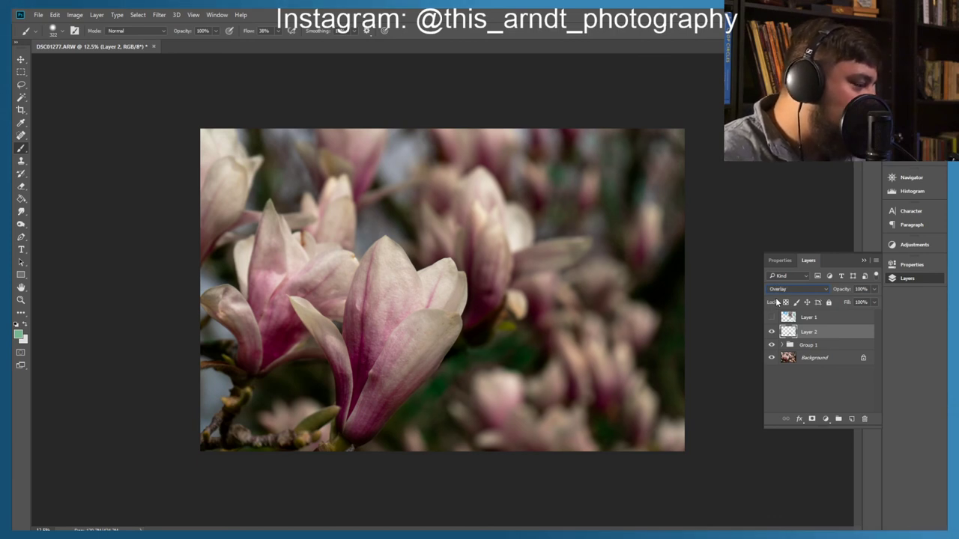
key("Down")
key("Up")
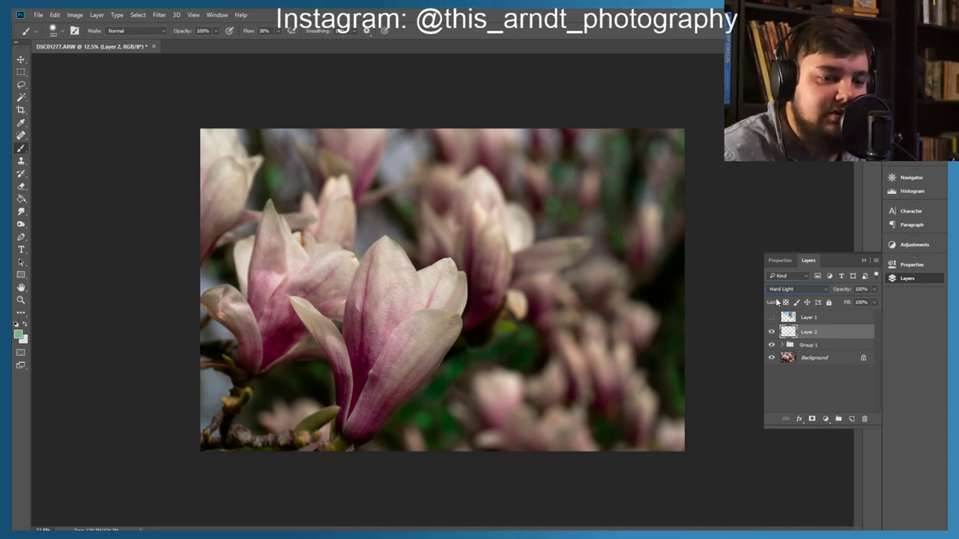
key("Down")
key("Down")
key("Down")
key("Down")
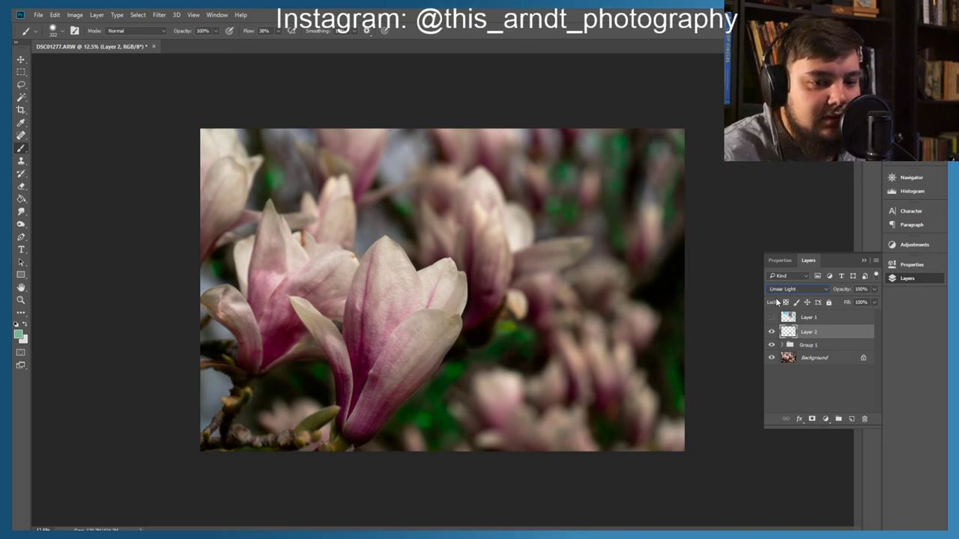
Step: Set the blend mode of Layer 2 to Hard Light
key("Up")
key("Up")
key("Up")
key("Up")
key("Up")
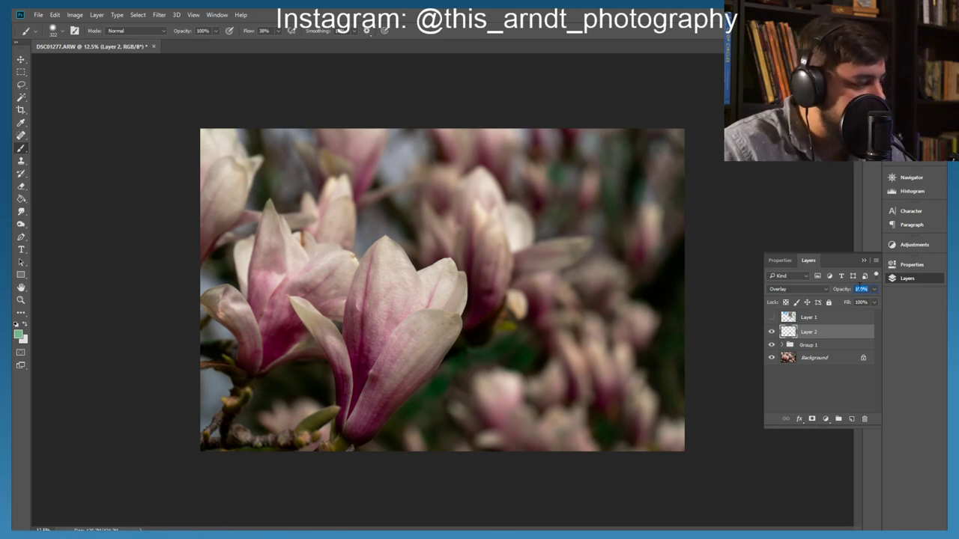
left_click(818, 289)
key("Escape")
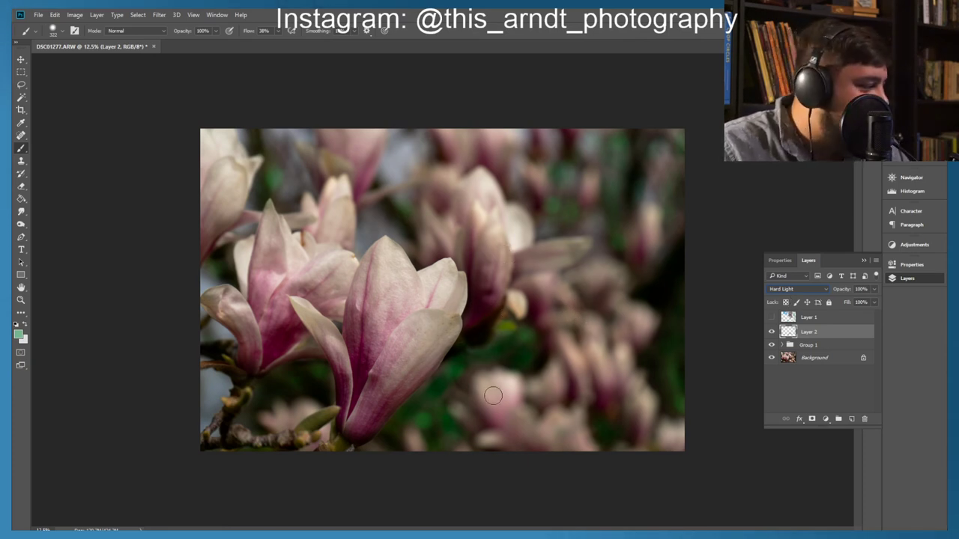
Step: Apply a Gaussian Blur with a radius of 161.8 pixels to the painted green on Layer 2
left_click(159, 15)
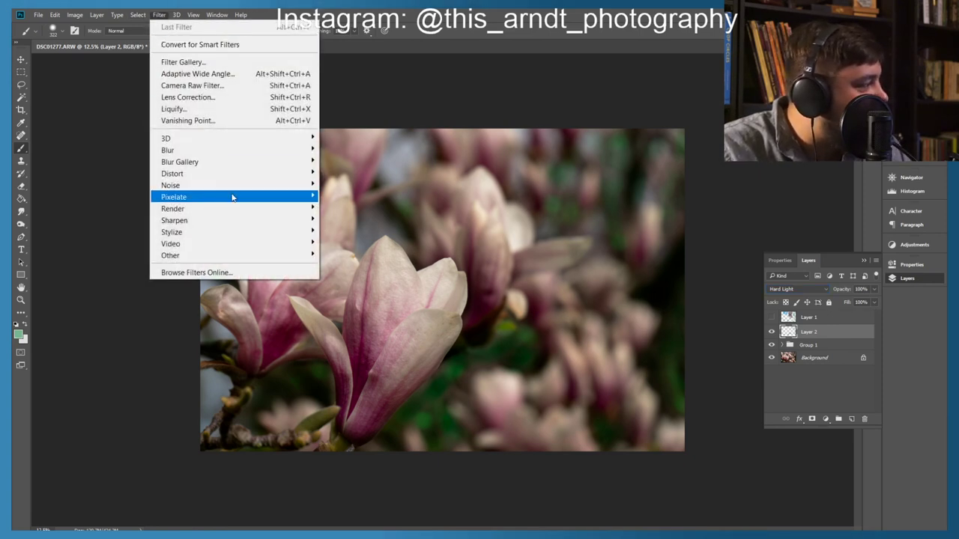
mouse_move(303, 150)
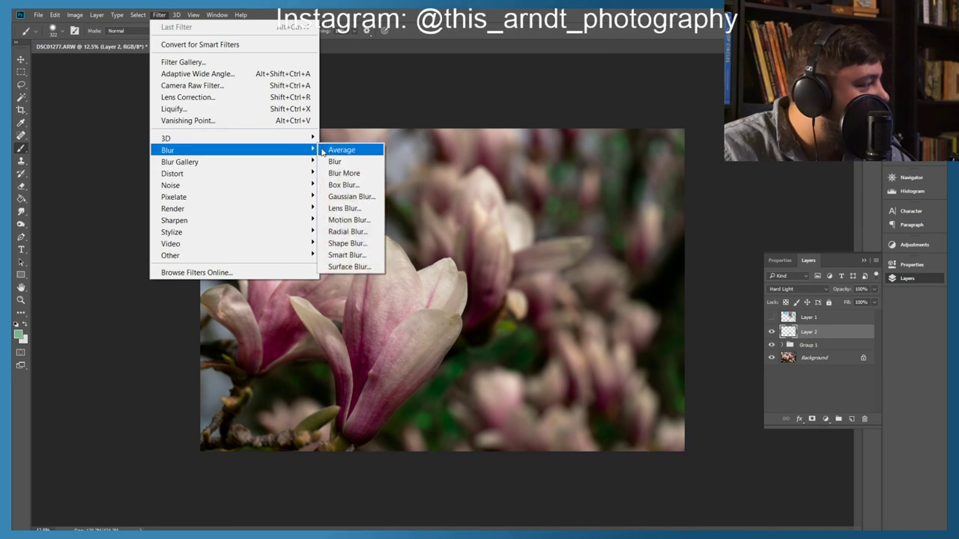
left_click(355, 198)
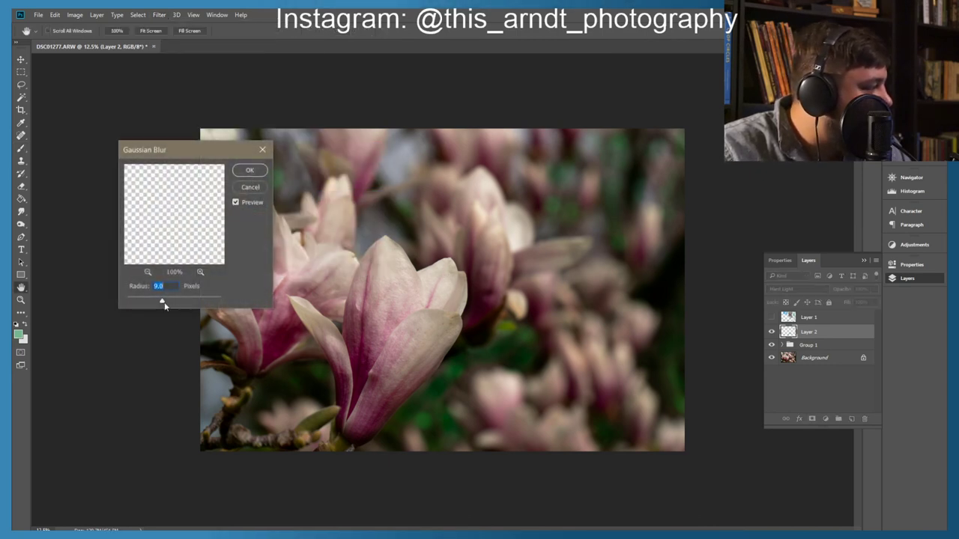
left_click_drag(183, 302, 219, 303)
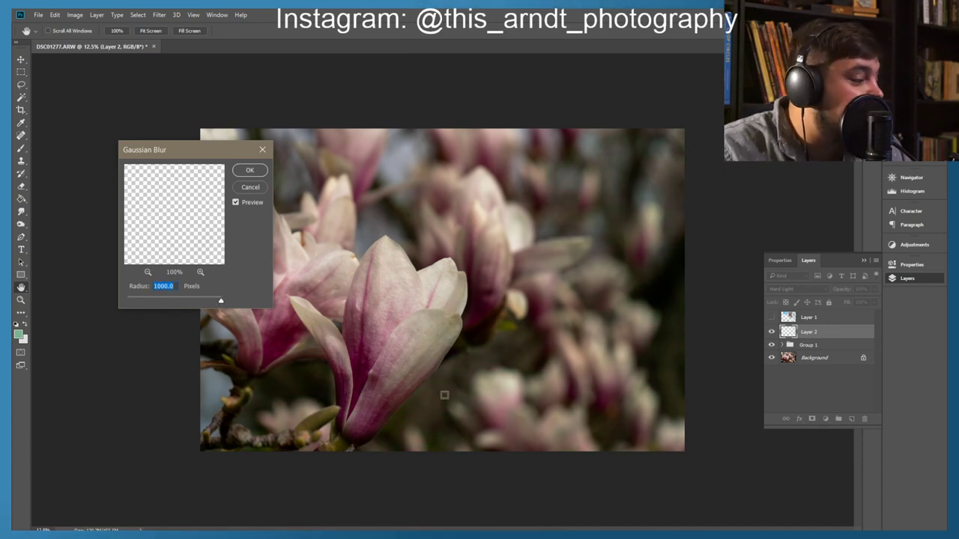
mouse_move(214, 300)
left_mouse_down()
mouse_move(183, 301)
mouse_move(199, 301)
left_mouse_up()
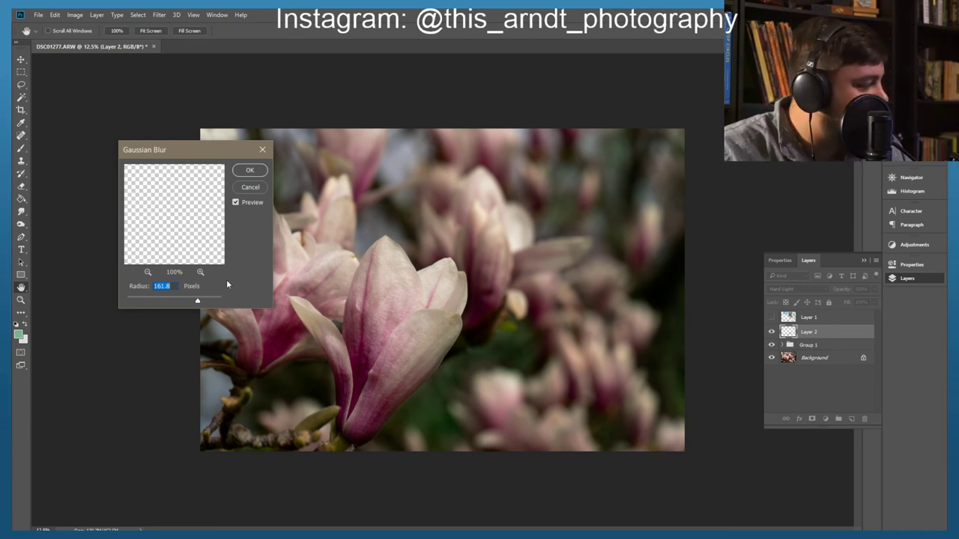
left_click(250, 170)
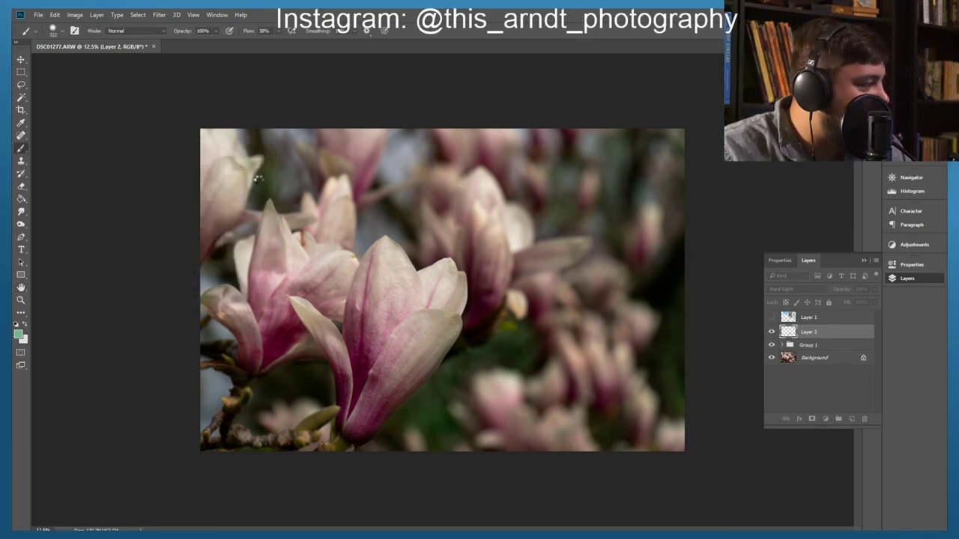
Step: Activate the Eraser on Layer 2 with a 92 px Soft Round brush at 75% hardness
scroll(443, 337, "up", 2)
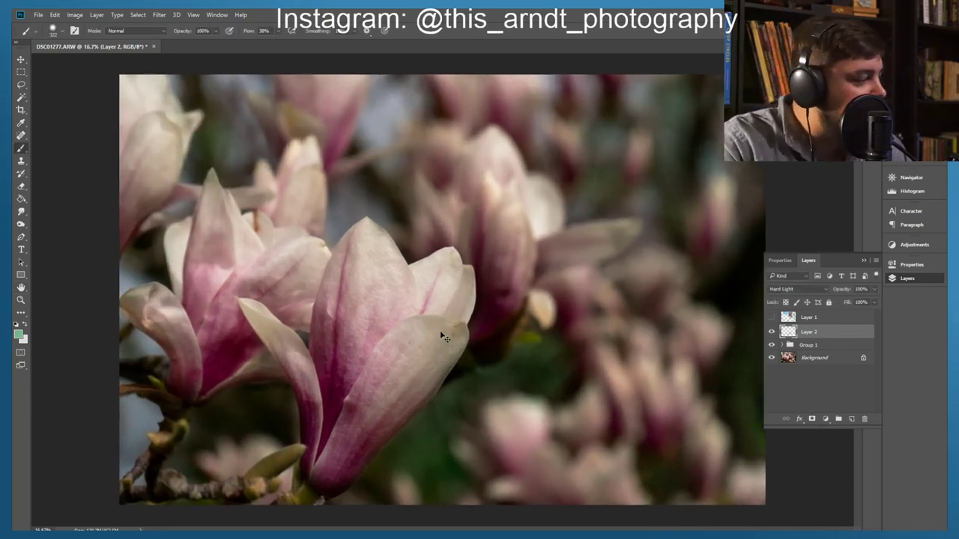
scroll(436, 316, "down", 2)
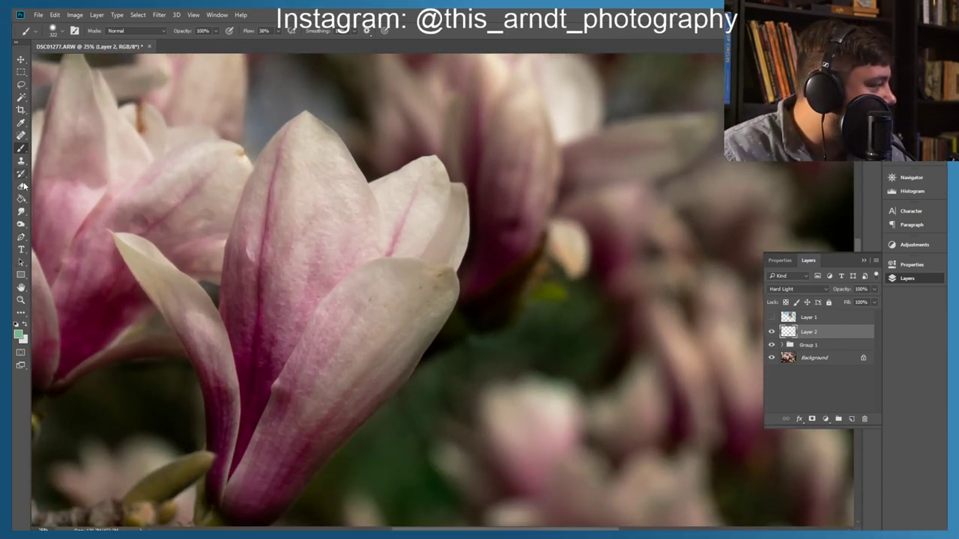
left_click(21, 188)
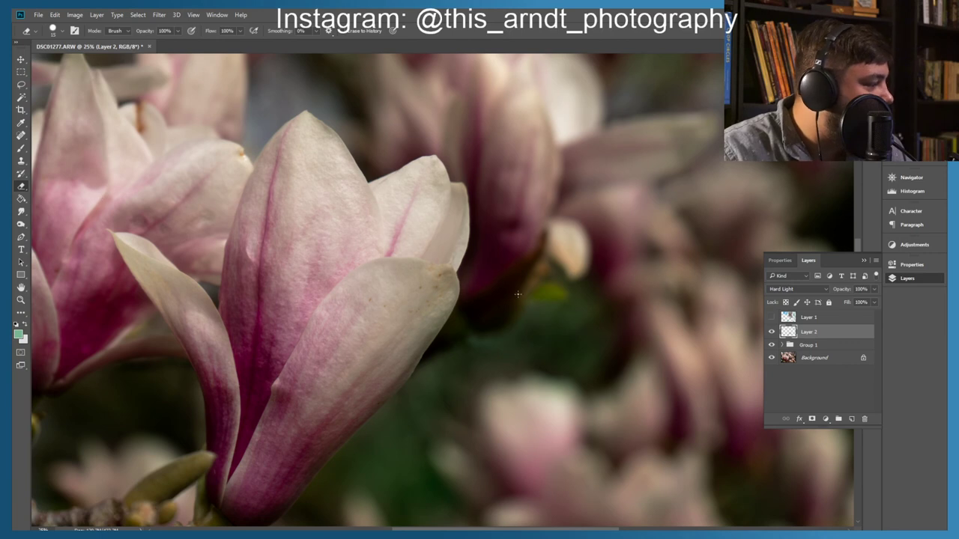
left_click(60, 31)
left_click_drag(75, 66, 85, 62)
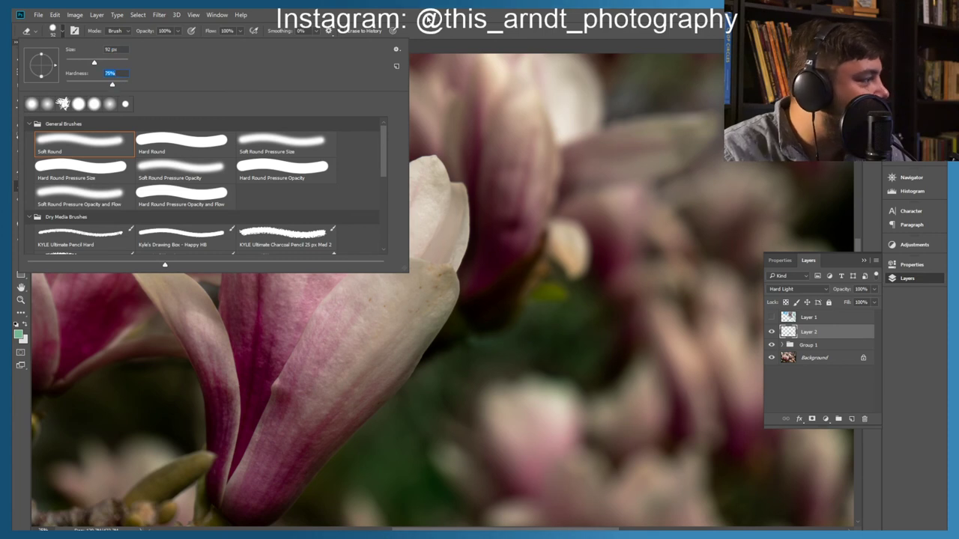
left_click(478, 231)
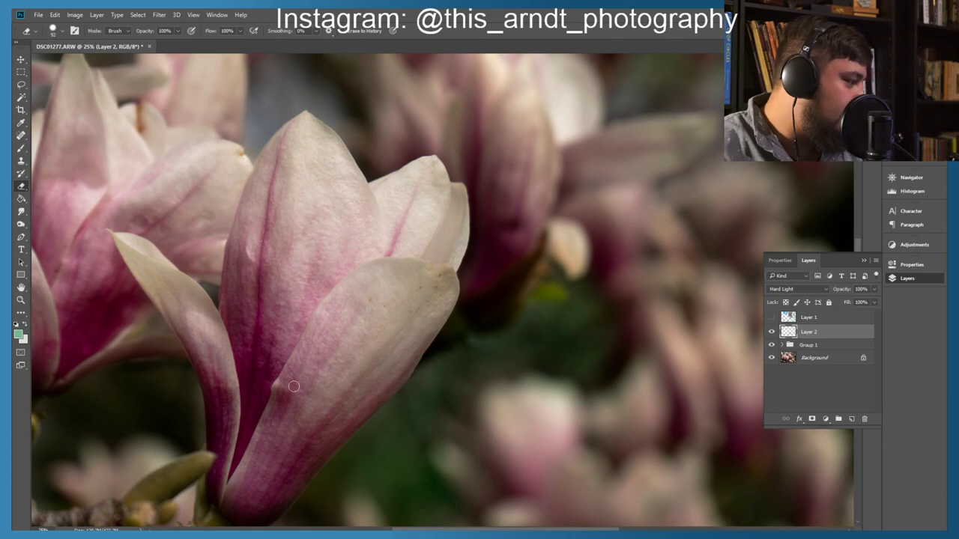
Step: Soften the eraser brush to 9% hardness
left_click_drag(377, 428, 346, 316)
scroll(344, 313, "up", 3)
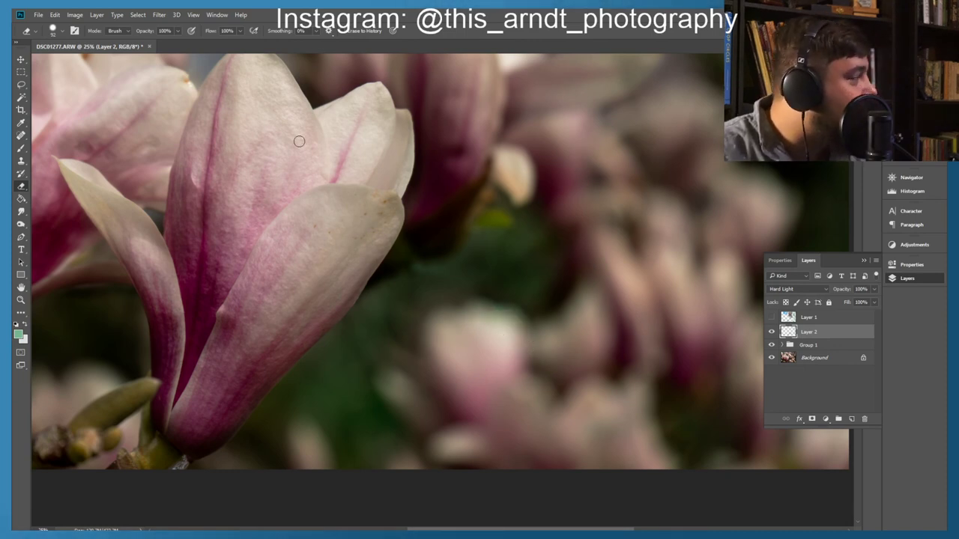
left_click(55, 32)
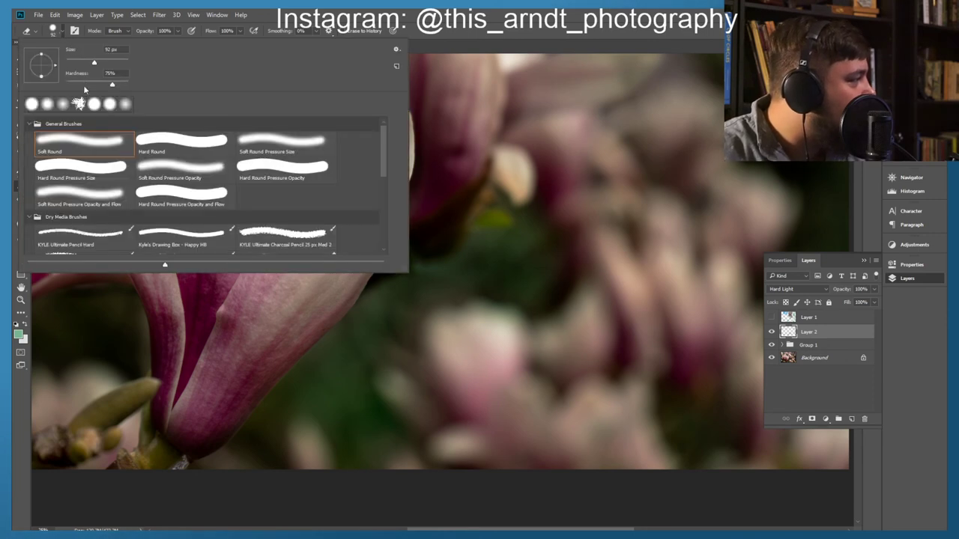
left_click(73, 83)
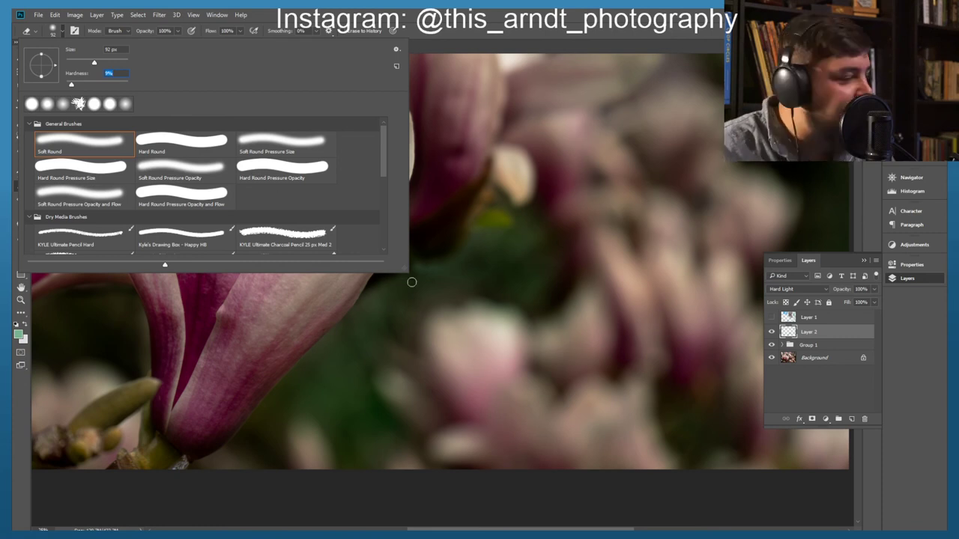
left_click(501, 342)
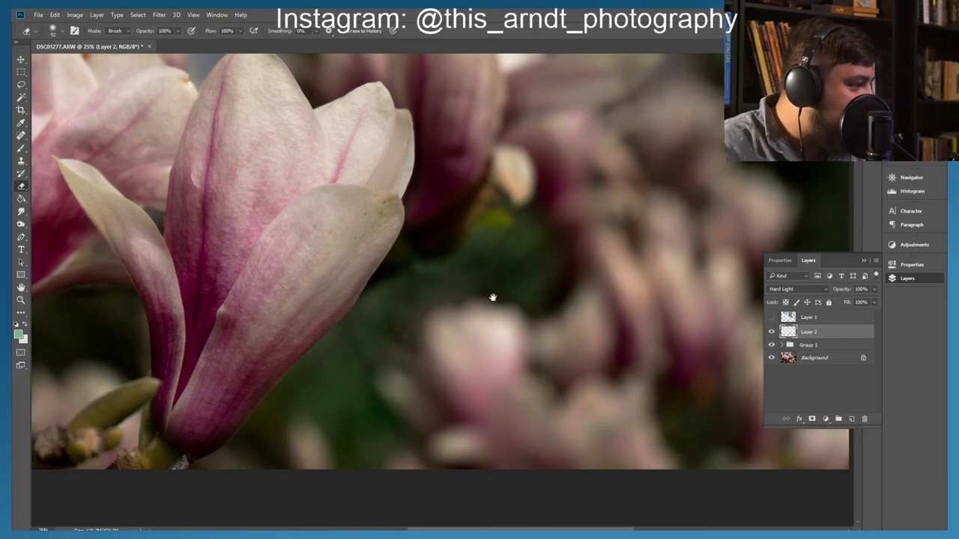
Step: Examine the blurred green tint around the blossoms across the whole photo
scroll(495, 297, "up", 3)
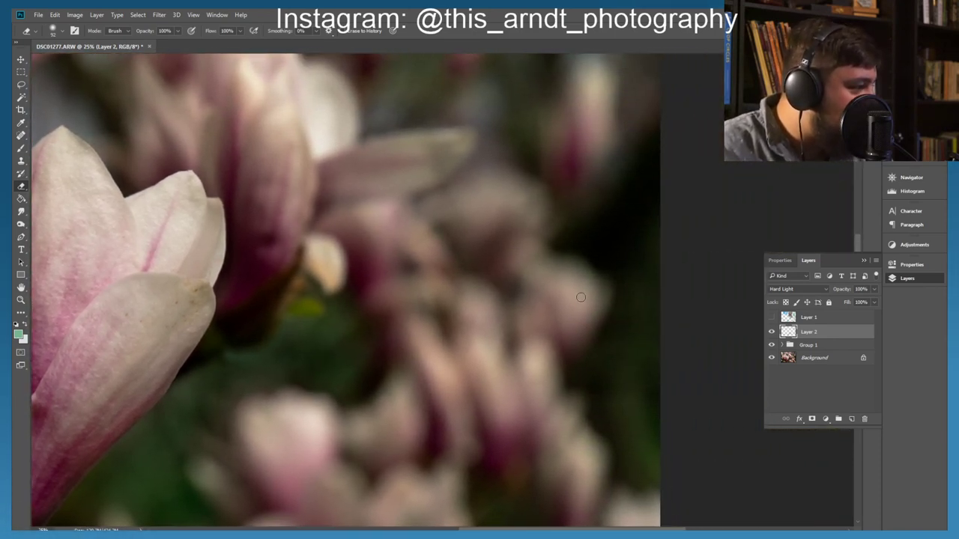
scroll(515, 412, "down", 2)
scroll(424, 358, "left", 6)
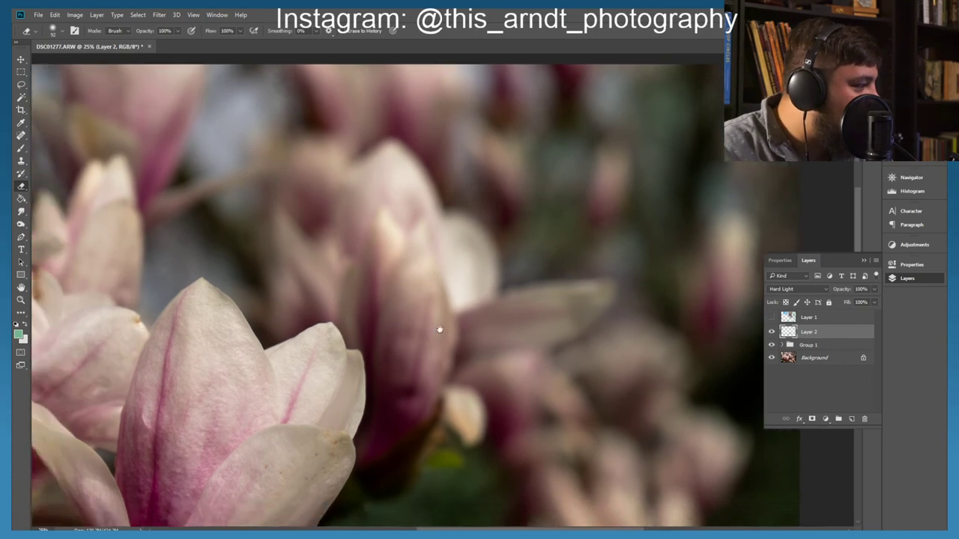
scroll(311, 346, "left", 8)
scroll(311, 346, "down", 3)
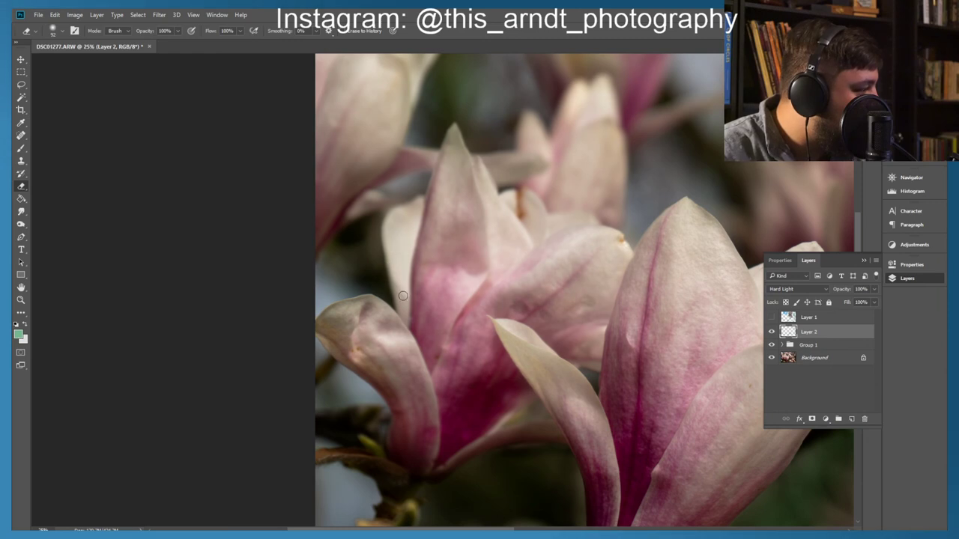
scroll(421, 373, "right", 3)
scroll(421, 373, "down", 3)
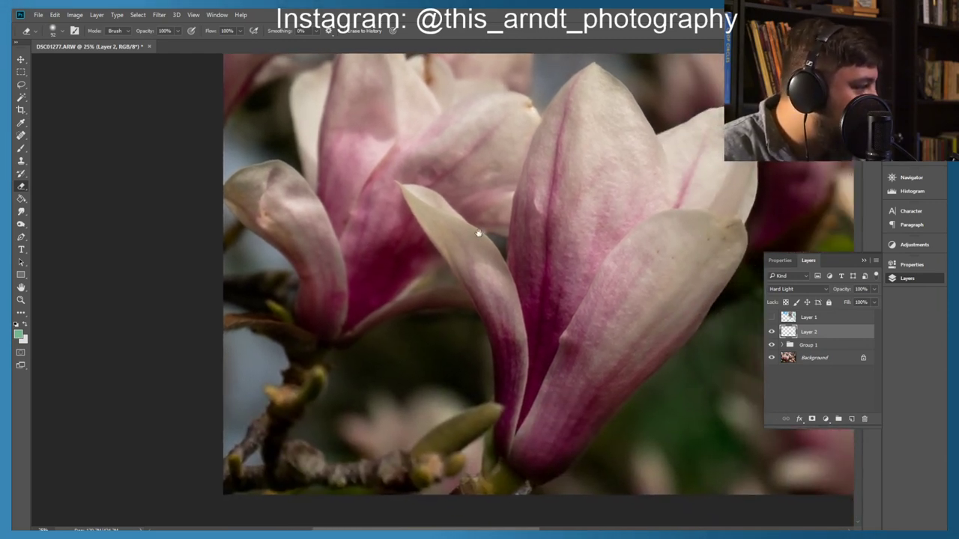
scroll(454, 255, "up", 10)
scroll(454, 254, "left", 3)
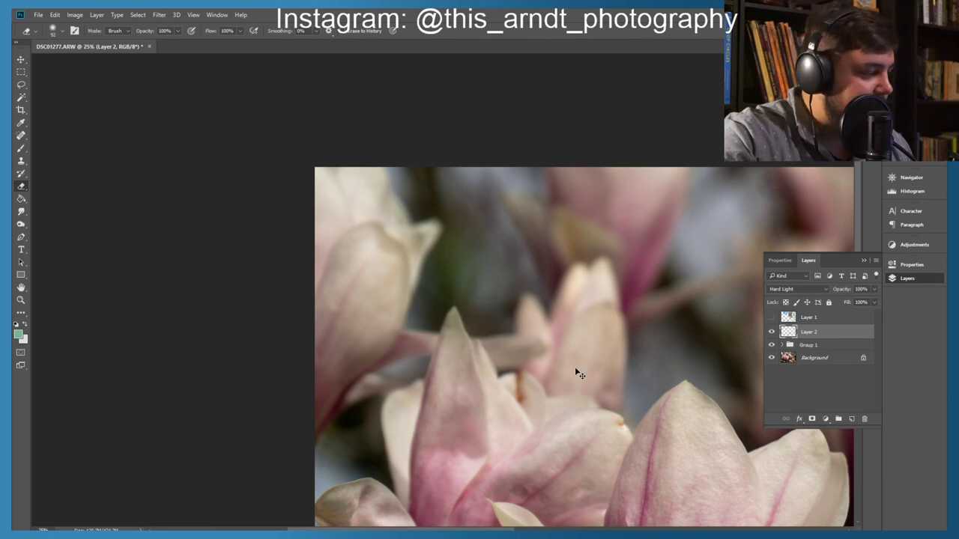
key("ctrl+0")
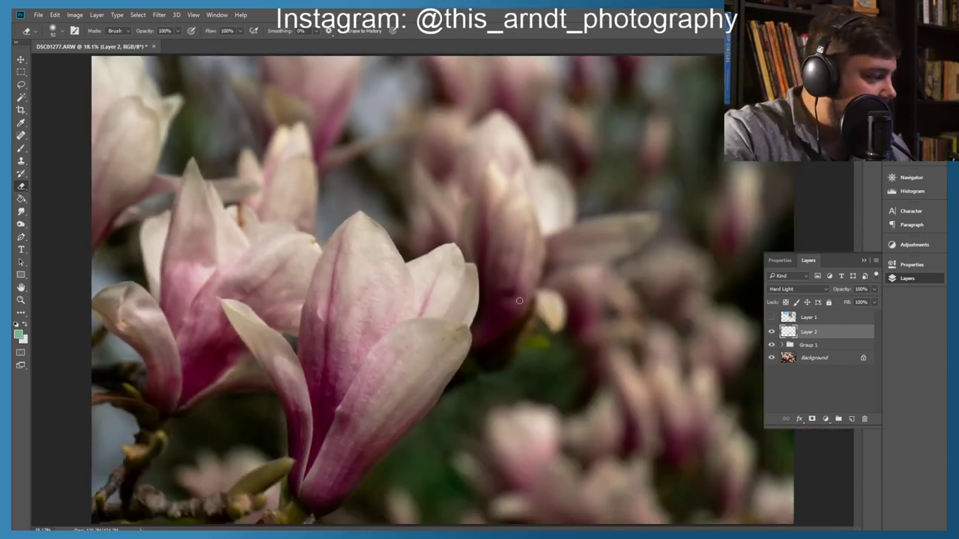
Step: Hide and show Layer 2 repeatedly to compare the photo with and without the green tint, leaving it visible
left_click(771, 335)
left_click(772, 335)
left_click(771, 335)
left_click(771, 334)
left_click(771, 335)
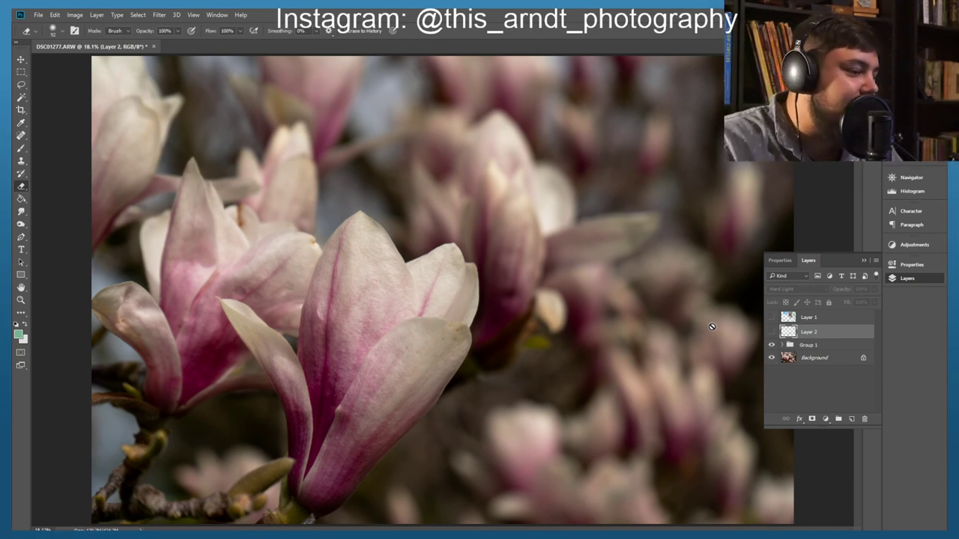
left_click(772, 332)
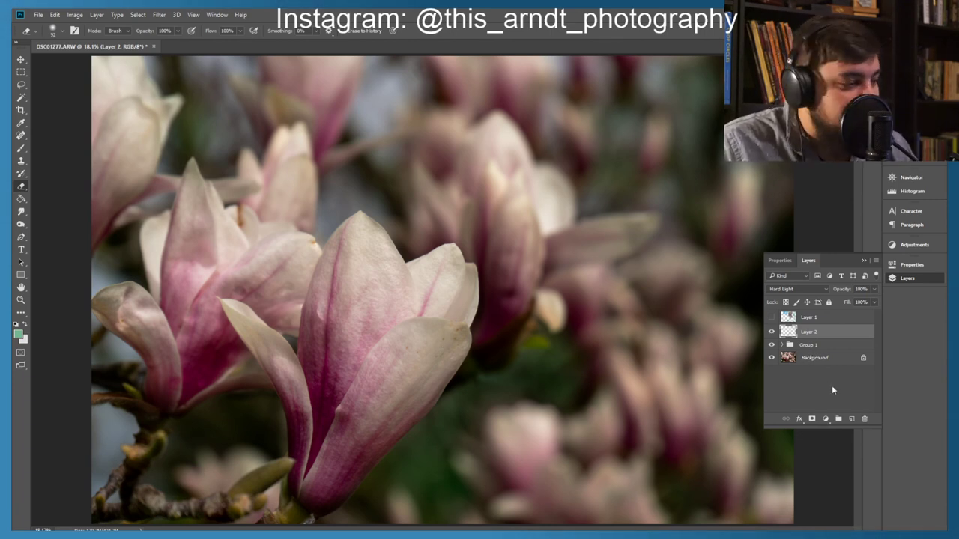
Step: Add a new empty layer above Layer 2 and rename Layer 2 as Greens
left_click(852, 420)
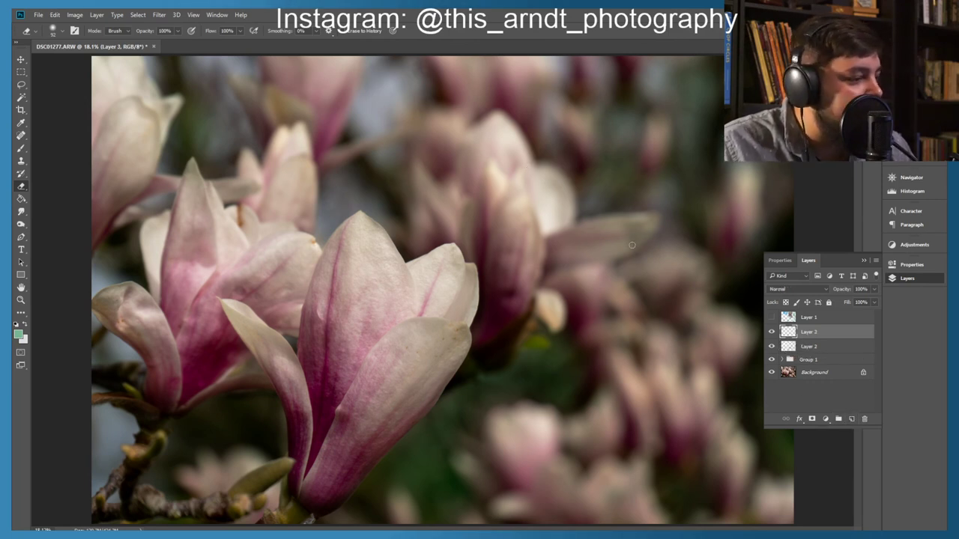
left_click(809, 348)
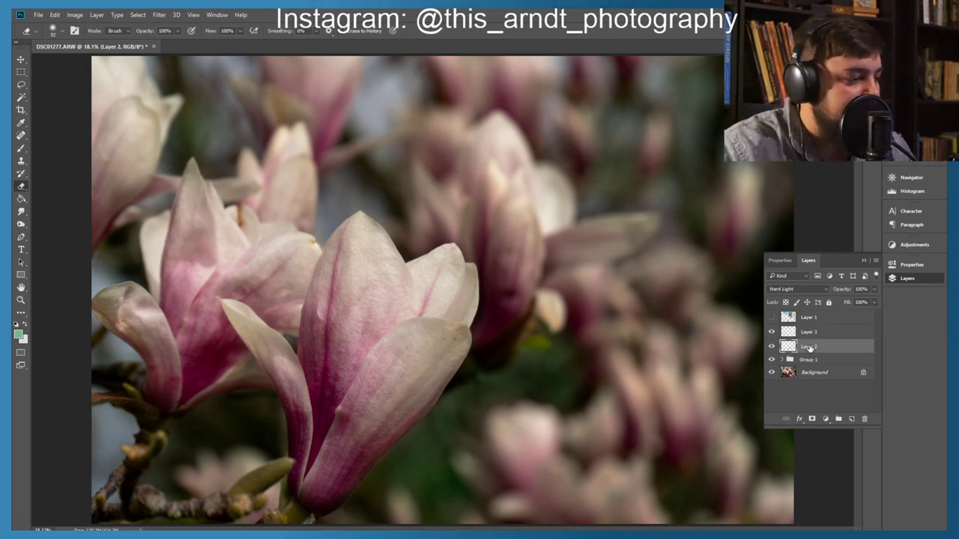
right_click(809, 348)
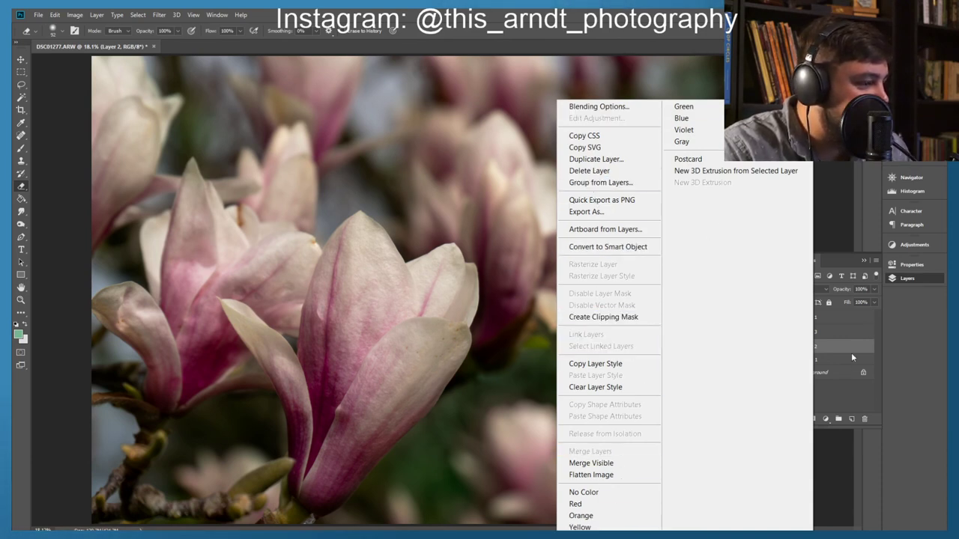
left_click(827, 398)
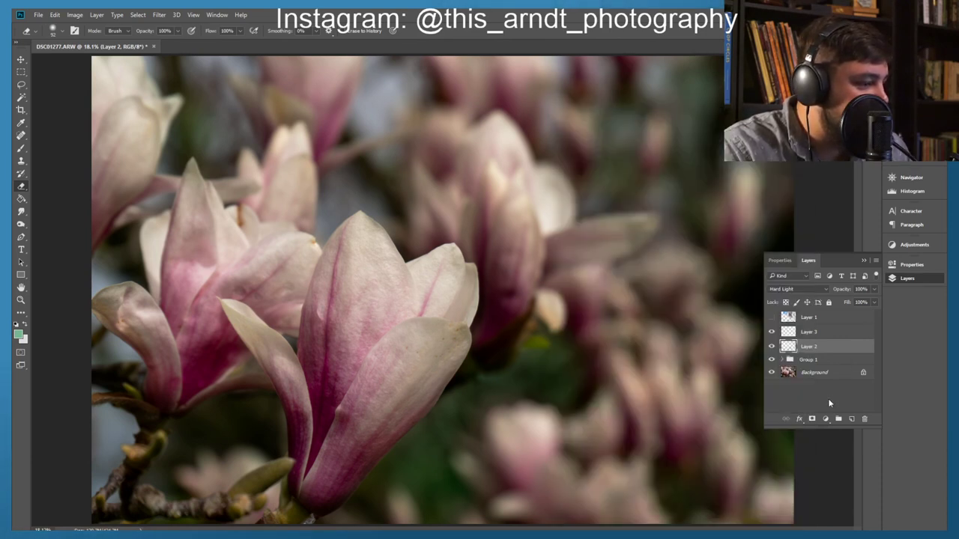
double_click(808, 346)
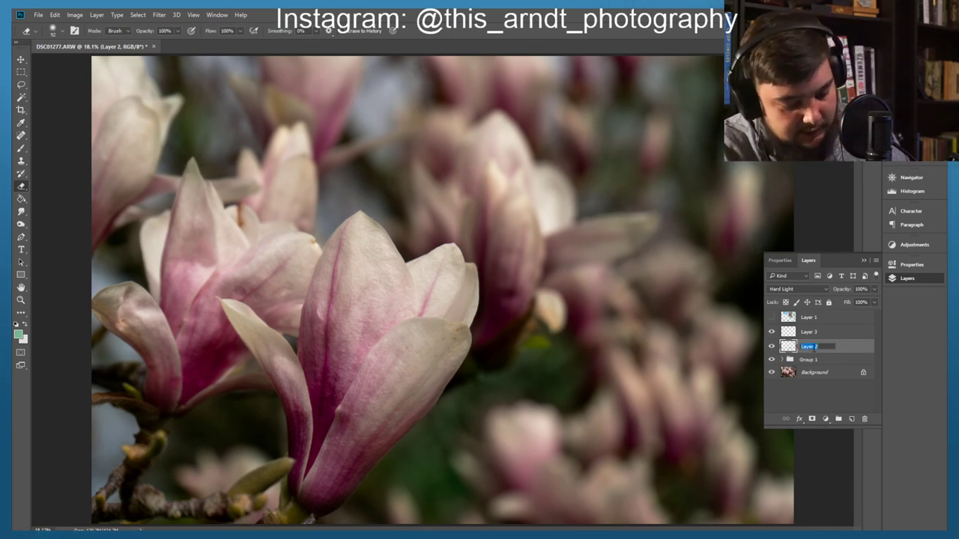
type("Green")
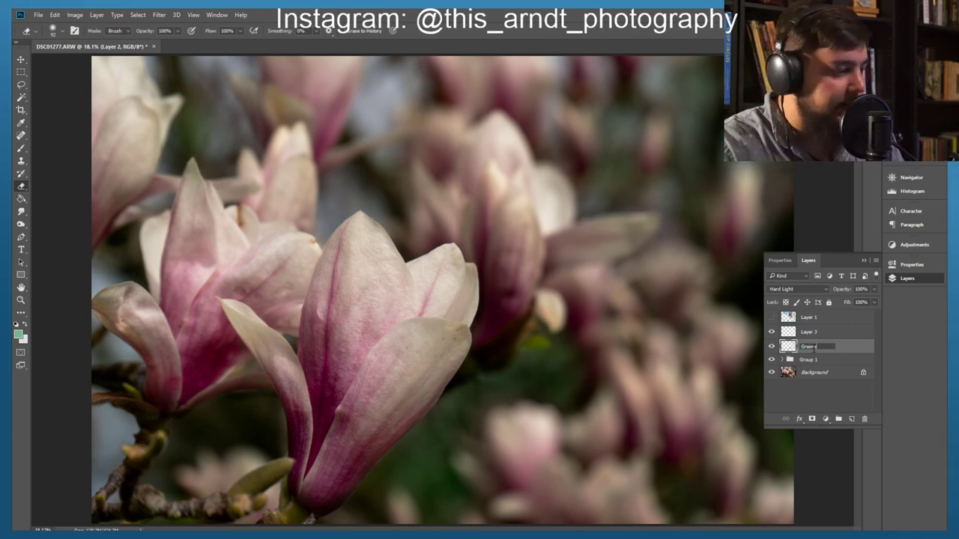
type("s")
left_click(824, 392)
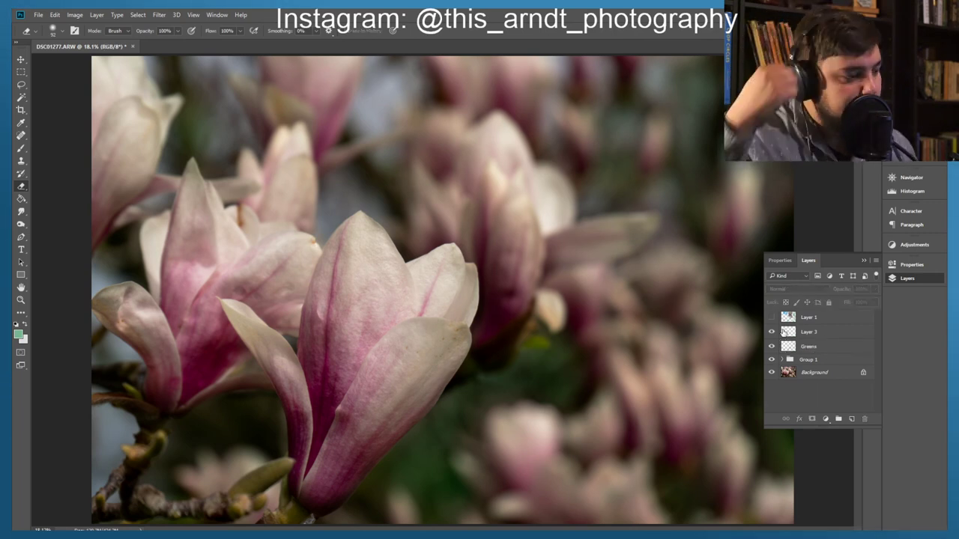
Step: Briefly show the colour sketch on Layer 1, then toggle the Greens layer to compare its effect
left_click(772, 317)
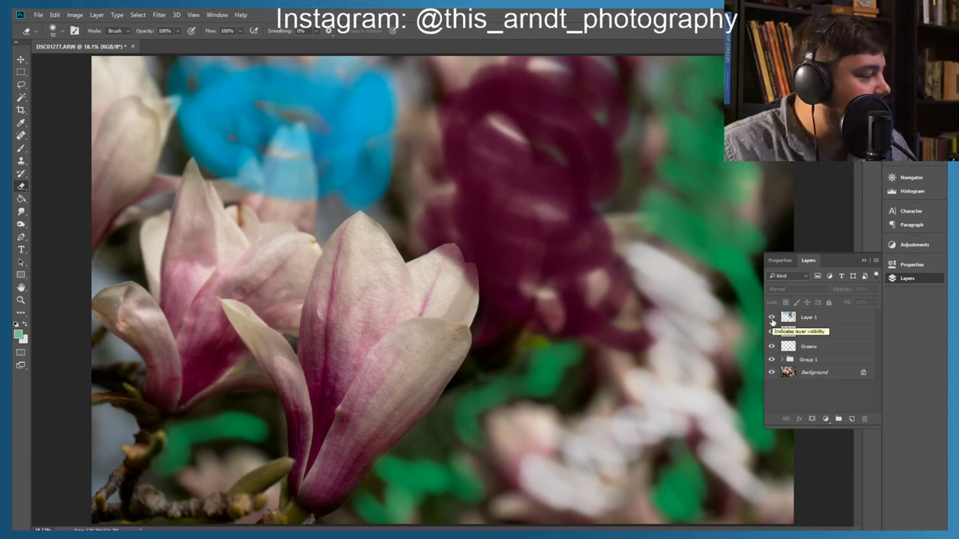
left_click(773, 318)
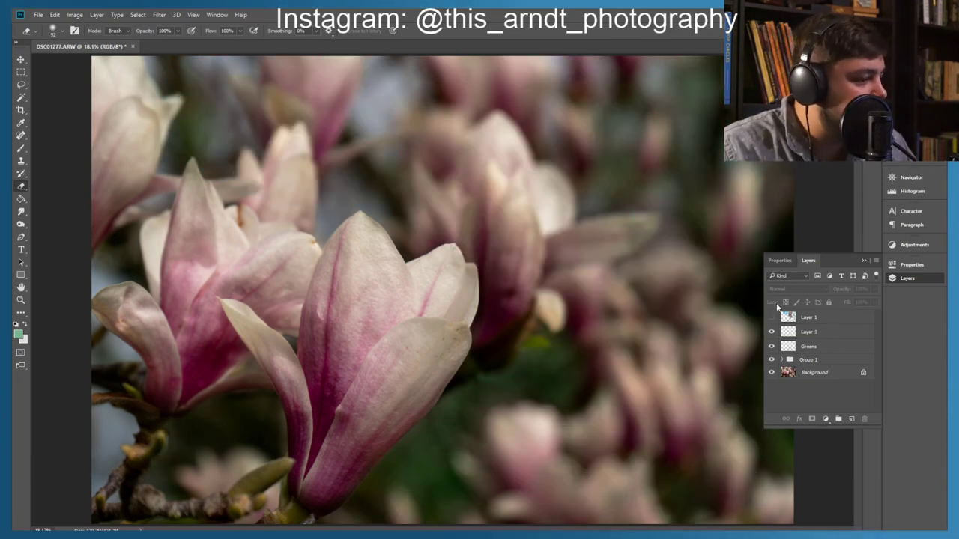
left_click(771, 347)
left_click(771, 347)
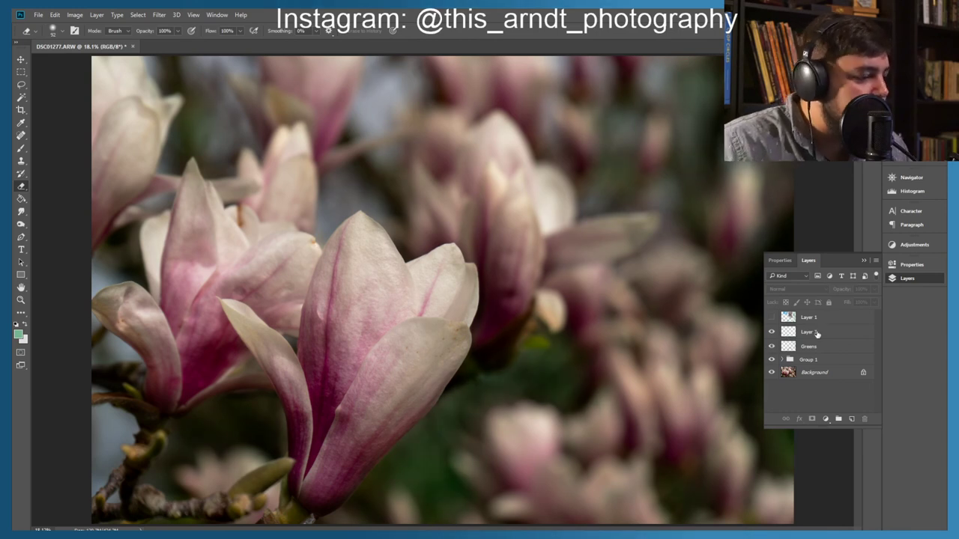
Step: Set the foreground colour to a muted light blue, about #96bccc
left_click(21, 336)
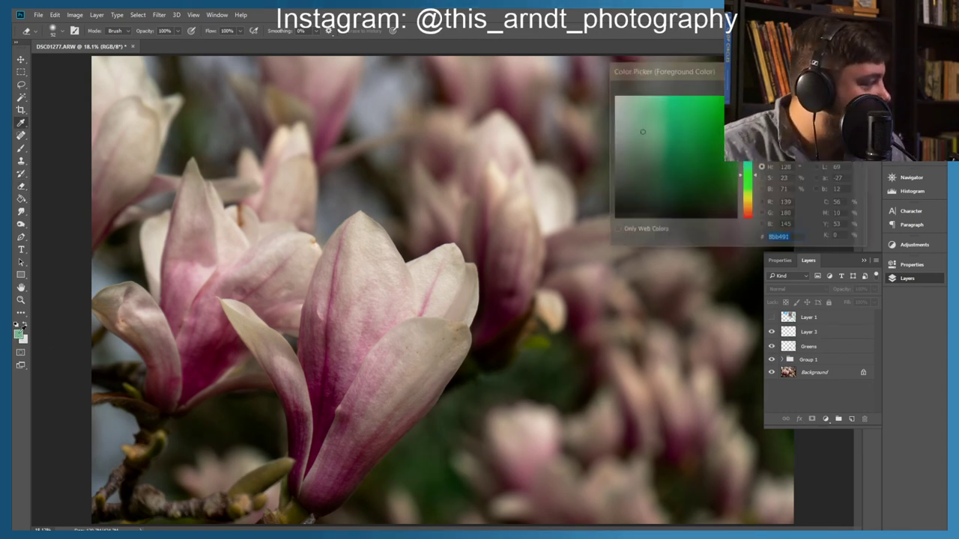
type("8bafb4")
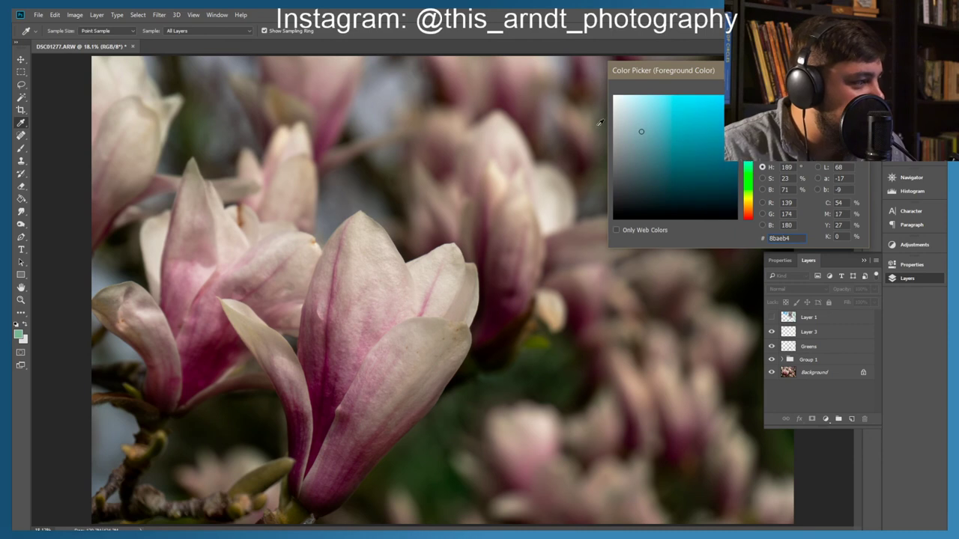
left_click_drag(642, 132, 652, 126)
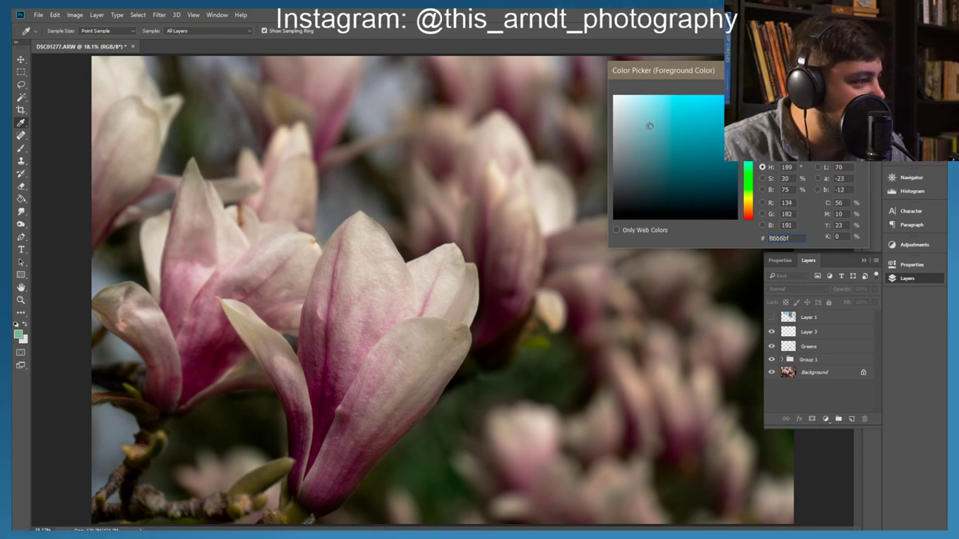
left_click_drag(646, 125, 645, 121)
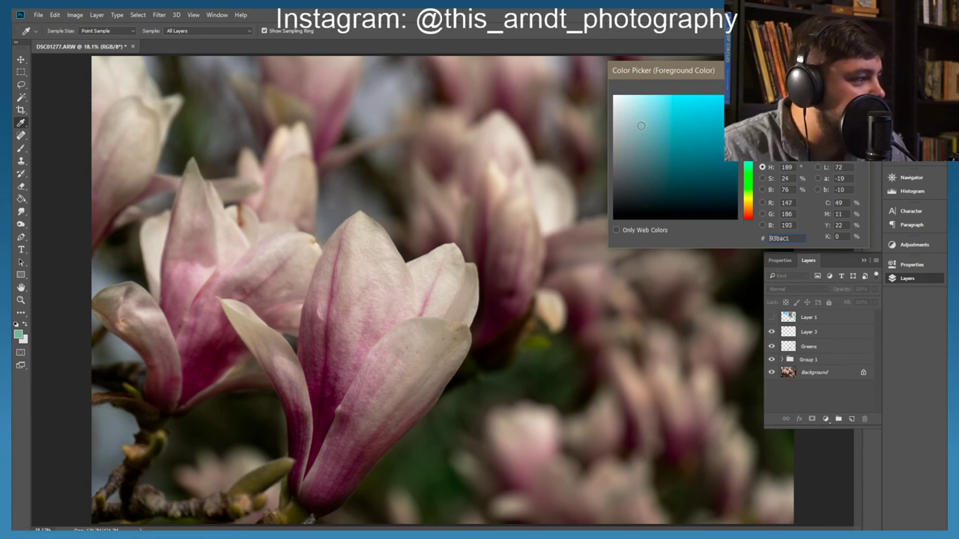
type("96b6c1")
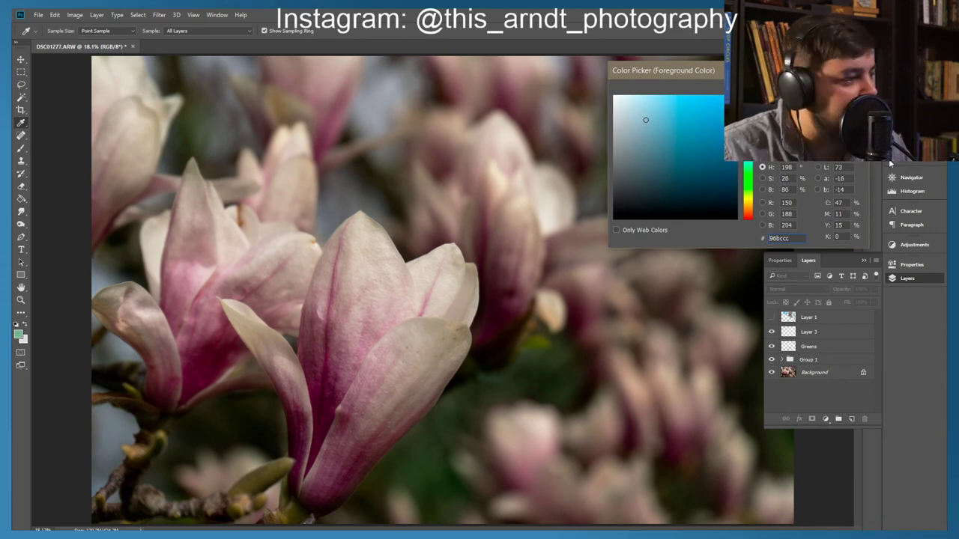
key("Return")
key("e")
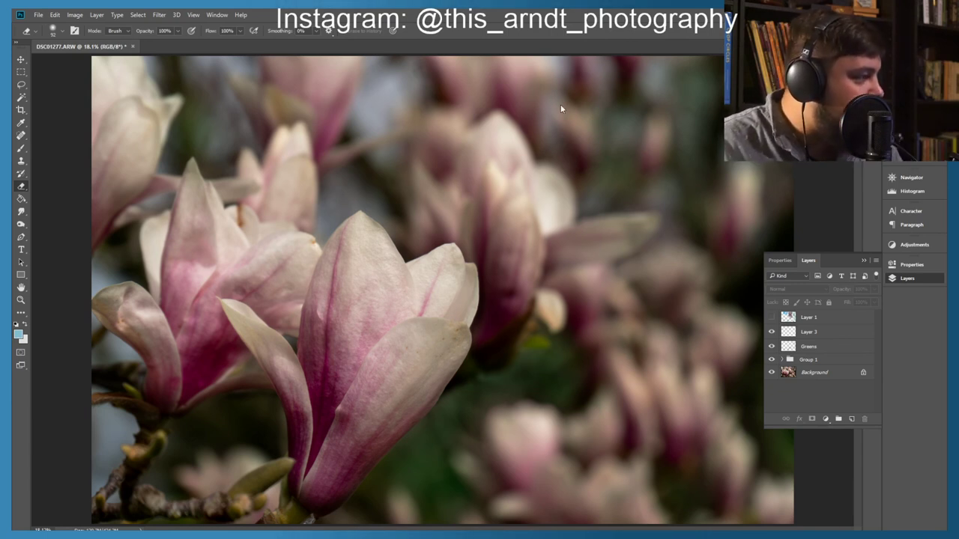
Step: Activate the Brush on Layer 3 and set its soft round tip to 130 px
left_click(841, 337)
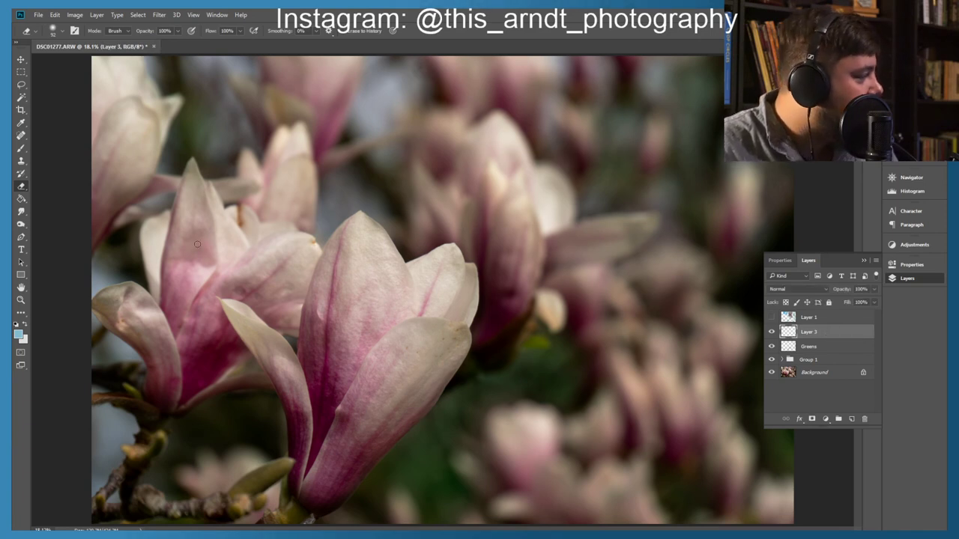
left_click(21, 147)
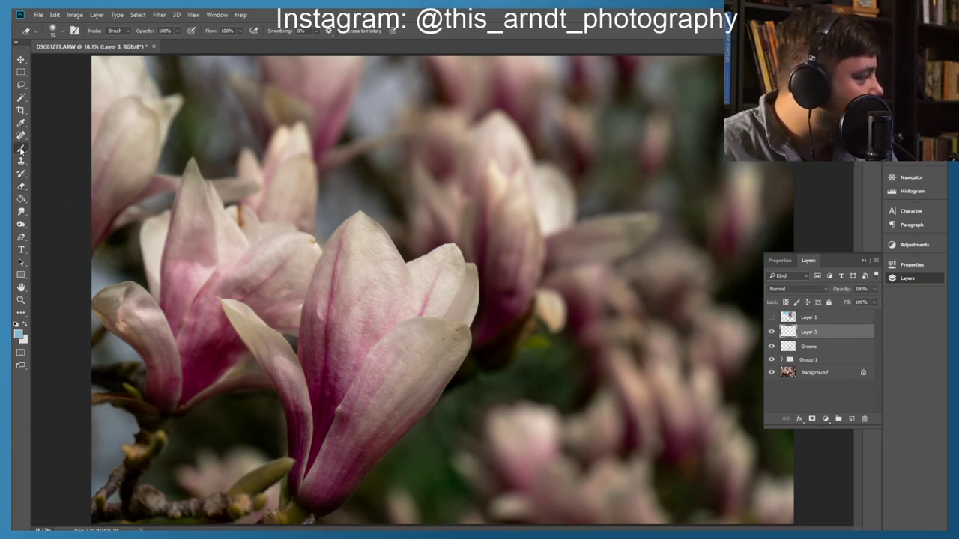
left_click(53, 31)
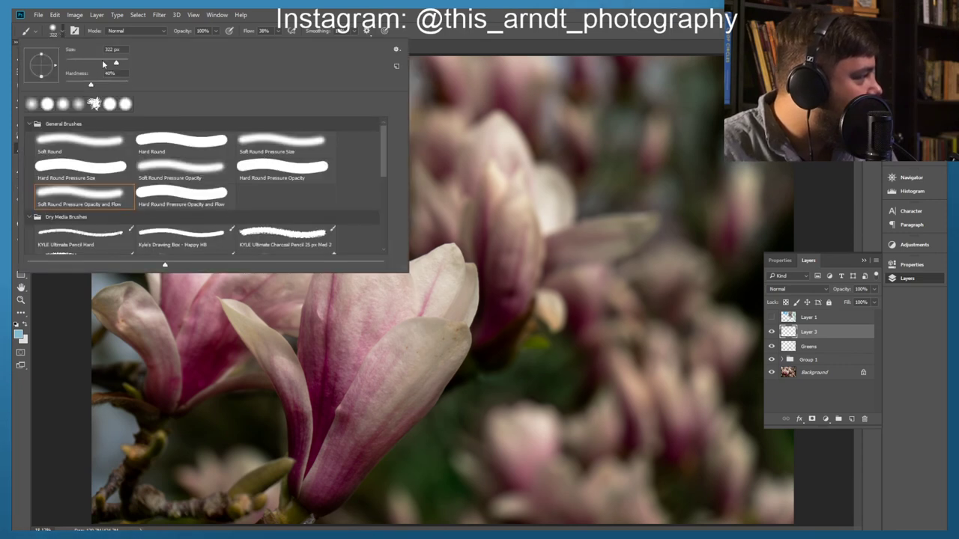
key("Return")
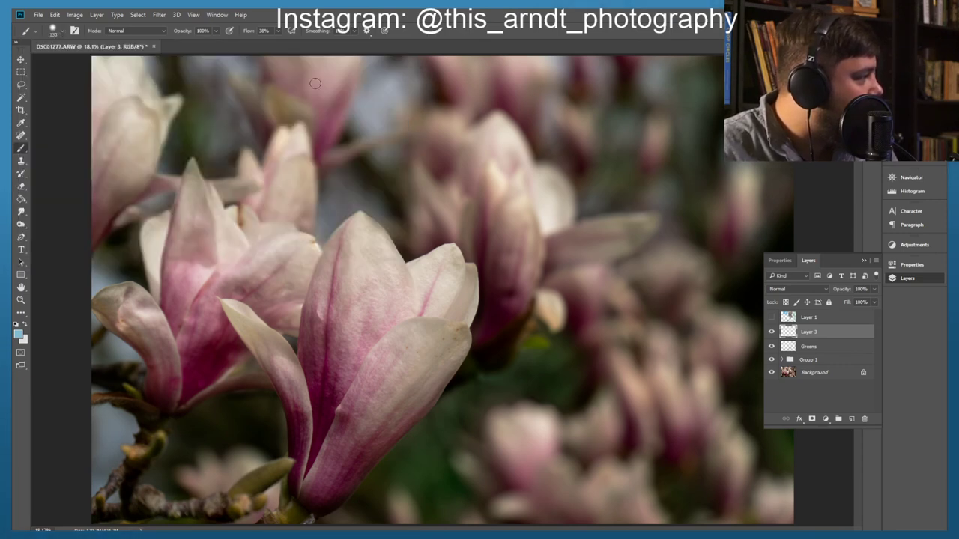
Step: Paint light blue on Layer 3 over the bright sky gap beside the upper blossom and the small patch below the thin branch
key("ctrl+minus")
key("ctrl+minus")
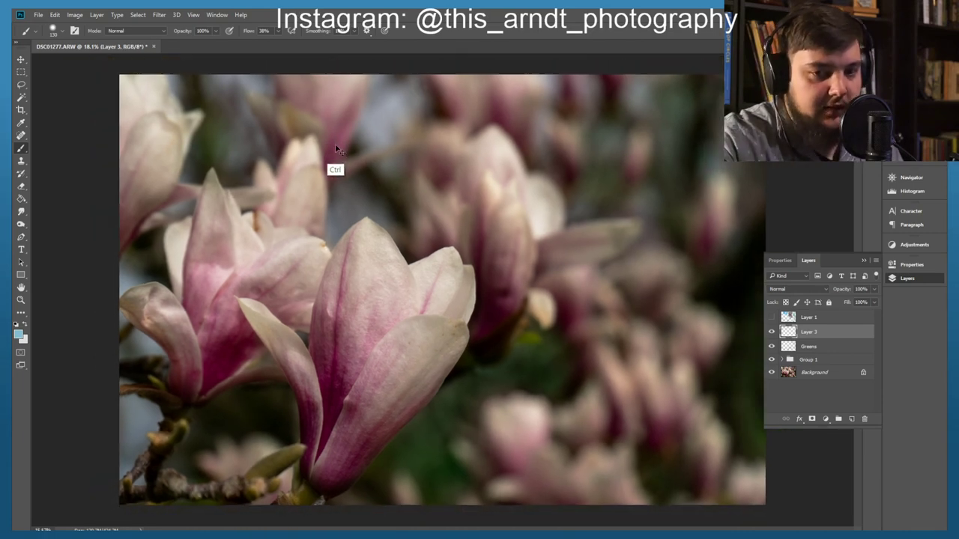
key("ctrl+plus")
key("ctrl+plus")
mouse_move(262, 197)
left_mouse_down()
mouse_move(346, 221)
mouse_move(317, 229)
mouse_move(304, 214)
left_mouse_up()
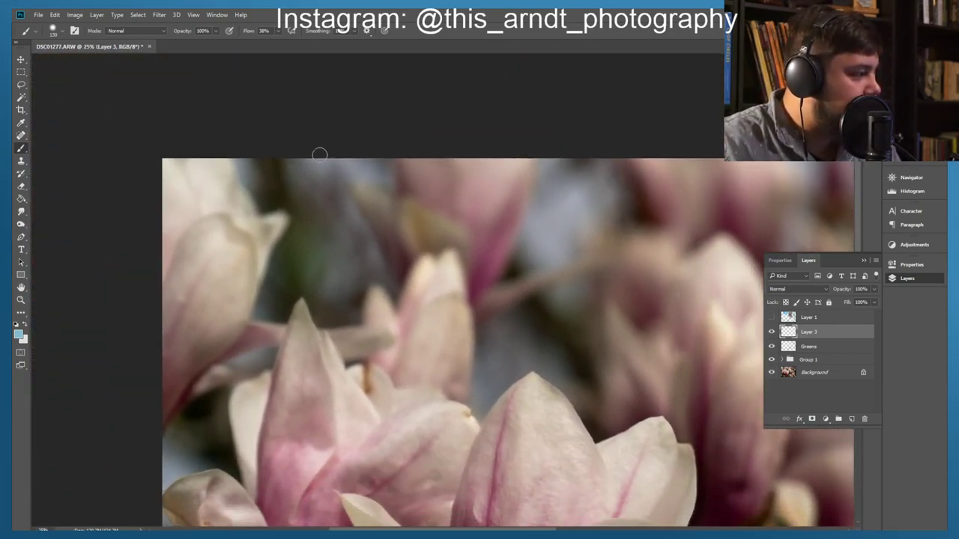
key("ctrl+plus")
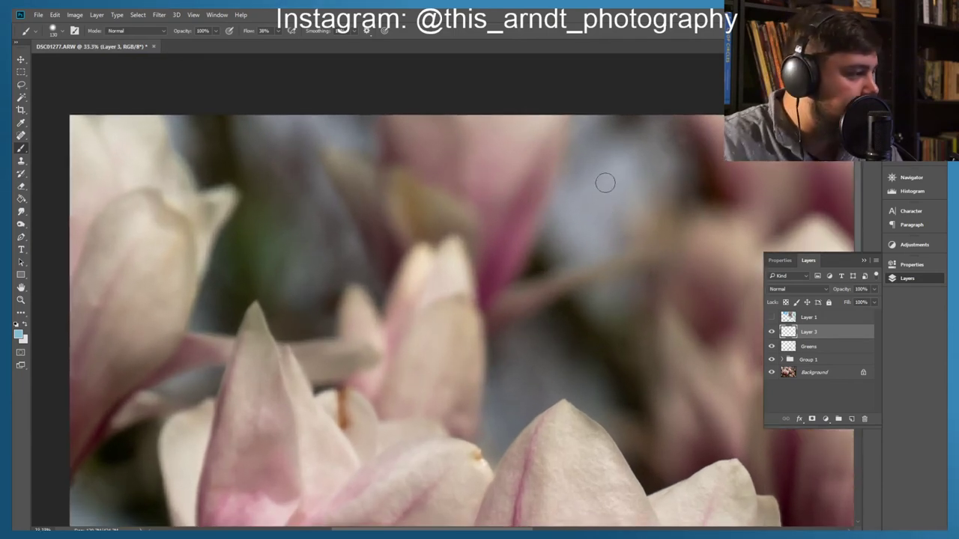
mouse_move(573, 204)
left_mouse_down()
mouse_move(577, 188)
mouse_move(568, 227)
left_mouse_up()
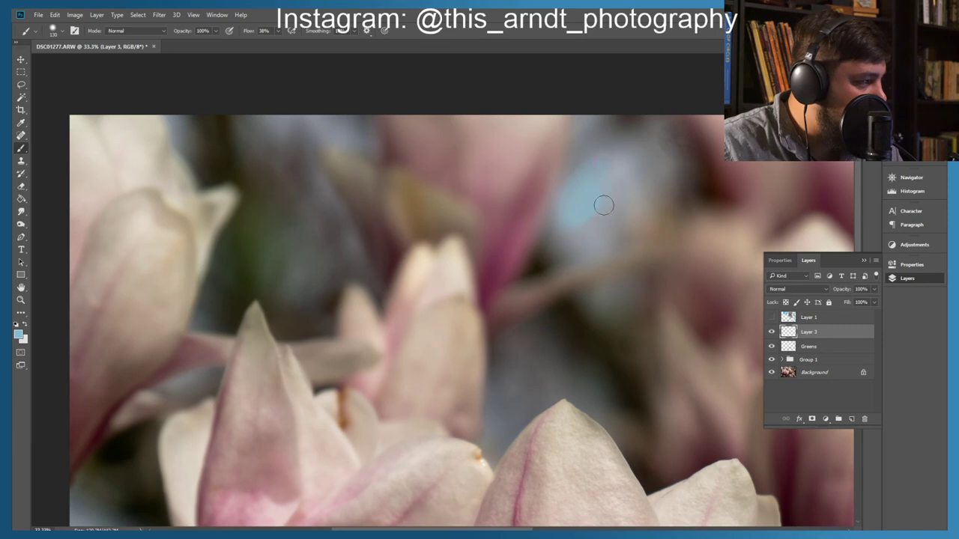
mouse_move(625, 167)
left_mouse_down()
mouse_move(586, 121)
mouse_move(593, 108)
mouse_move(608, 220)
left_mouse_up()
mouse_move(632, 141)
left_mouse_down()
mouse_move(641, 211)
mouse_move(663, 133)
mouse_move(671, 184)
mouse_move(648, 133)
mouse_move(654, 155)
mouse_move(691, 165)
mouse_move(665, 165)
mouse_move(672, 191)
mouse_move(688, 156)
mouse_move(629, 204)
left_mouse_up()
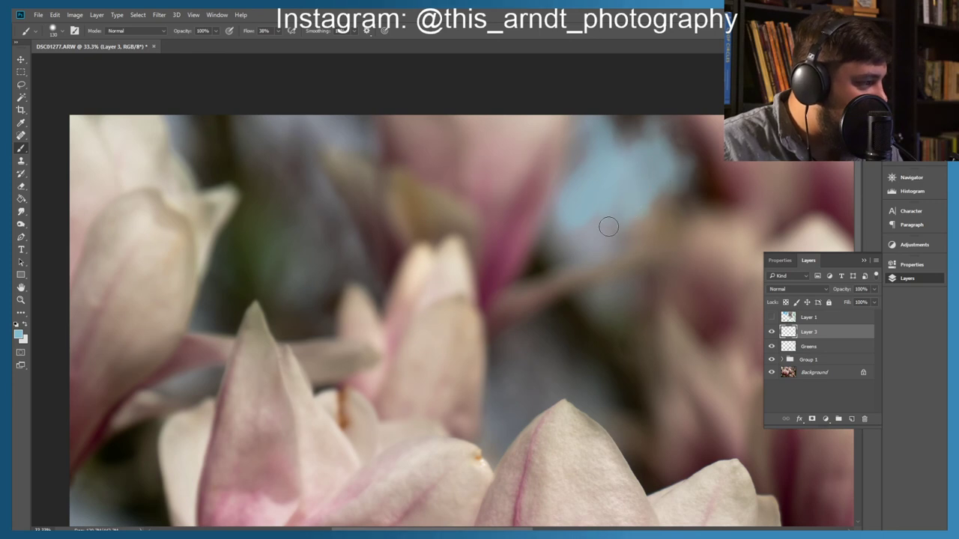
mouse_move(579, 249)
left_mouse_down()
mouse_move(558, 228)
mouse_move(601, 276)
mouse_move(603, 300)
mouse_move(626, 300)
left_mouse_up()
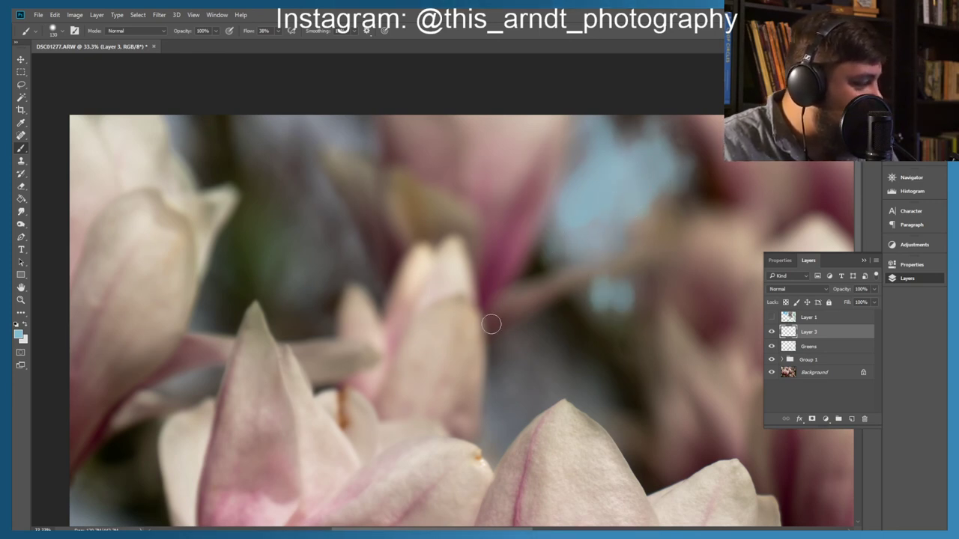
key("ctrl+z")
mouse_move(608, 287)
left_mouse_down()
mouse_move(629, 298)
mouse_move(605, 294)
left_mouse_up()
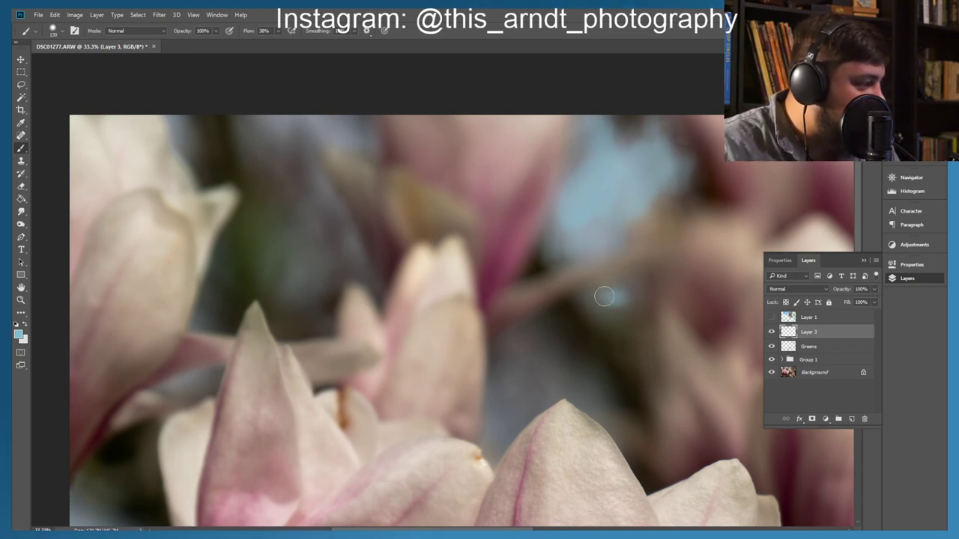
Step: Paint light blue over the sky gap above the central blossom and the bright patches between the upper-left blossoms
scroll(552, 300, "down", 5)
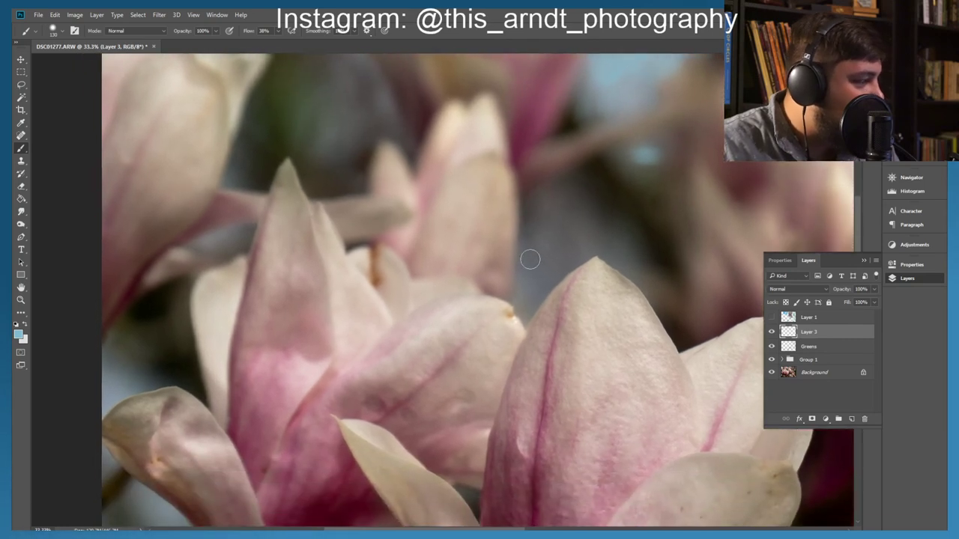
mouse_move(529, 259)
left_mouse_down()
mouse_move(522, 303)
mouse_move(531, 259)
mouse_move(551, 258)
mouse_move(557, 214)
mouse_move(589, 238)
mouse_move(554, 199)
mouse_move(546, 234)
mouse_move(575, 246)
mouse_move(618, 244)
mouse_move(608, 252)
left_mouse_up()
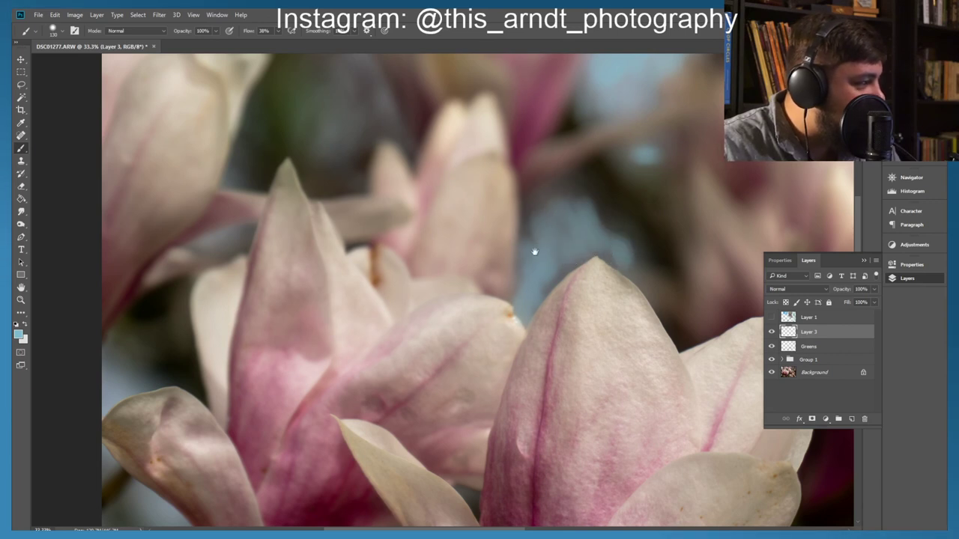
scroll(525, 255, "down", 4)
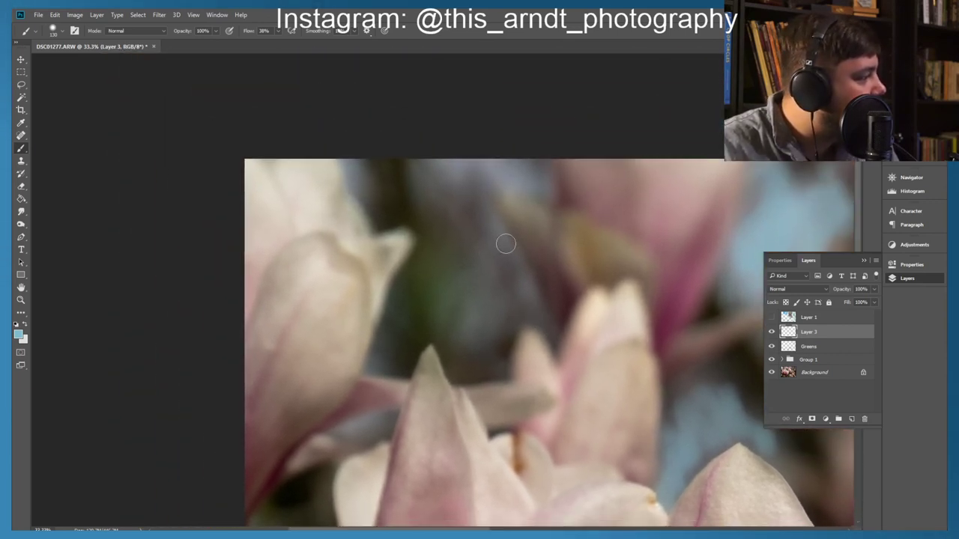
left_click_drag(499, 167, 435, 159)
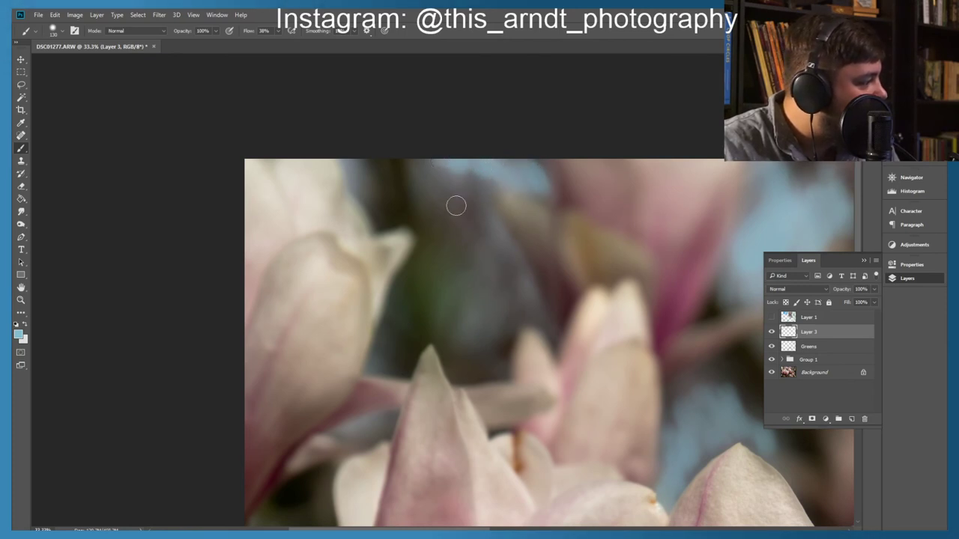
mouse_move(485, 242)
left_mouse_down()
mouse_move(480, 222)
mouse_move(504, 252)
left_mouse_up()
mouse_move(521, 292)
left_mouse_down()
mouse_move(513, 278)
mouse_move(459, 311)
left_mouse_up()
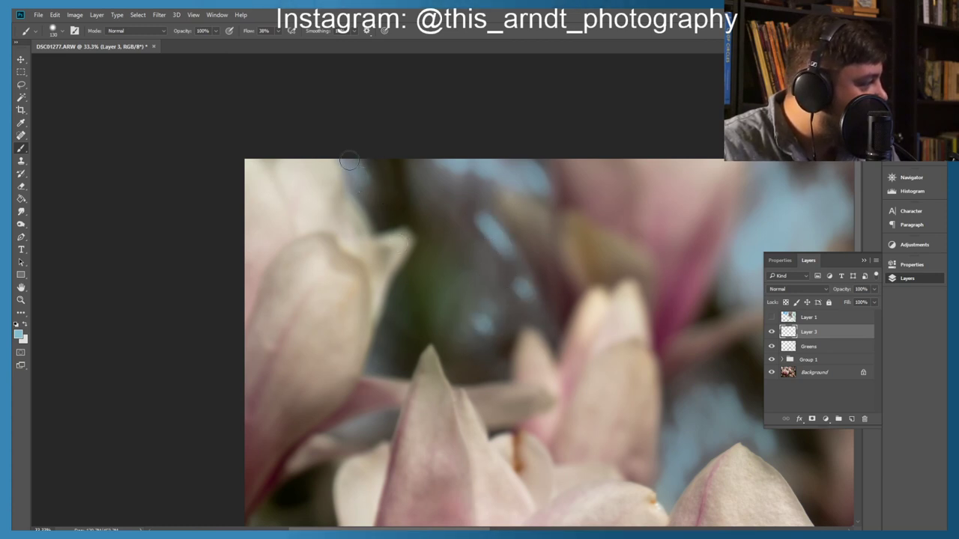
Step: Paint light blue over the sky areas along the photo's left edge, around the curled petal and the twigs
left_click_drag(398, 303, 430, 215)
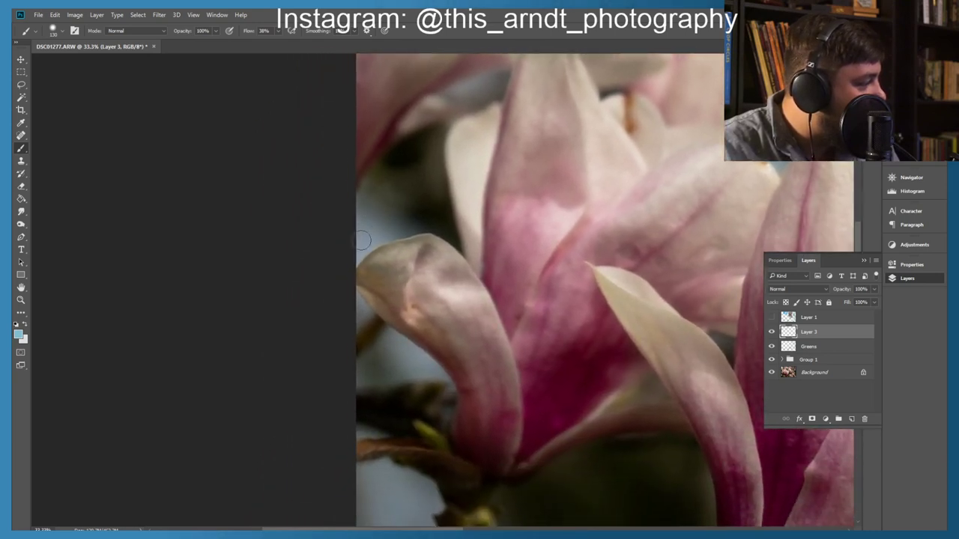
mouse_move(362, 240)
left_mouse_down()
mouse_move(355, 209)
mouse_move(366, 238)
mouse_move(359, 325)
mouse_move(360, 299)
mouse_move(390, 349)
mouse_move(416, 360)
left_mouse_up()
left_click_drag(394, 412, 401, 250)
mouse_move(396, 337)
left_mouse_down()
mouse_move(426, 345)
mouse_move(384, 336)
mouse_move(401, 376)
mouse_move(388, 390)
mouse_move(404, 410)
mouse_move(379, 409)
mouse_move(389, 428)
mouse_move(376, 448)
left_mouse_up()
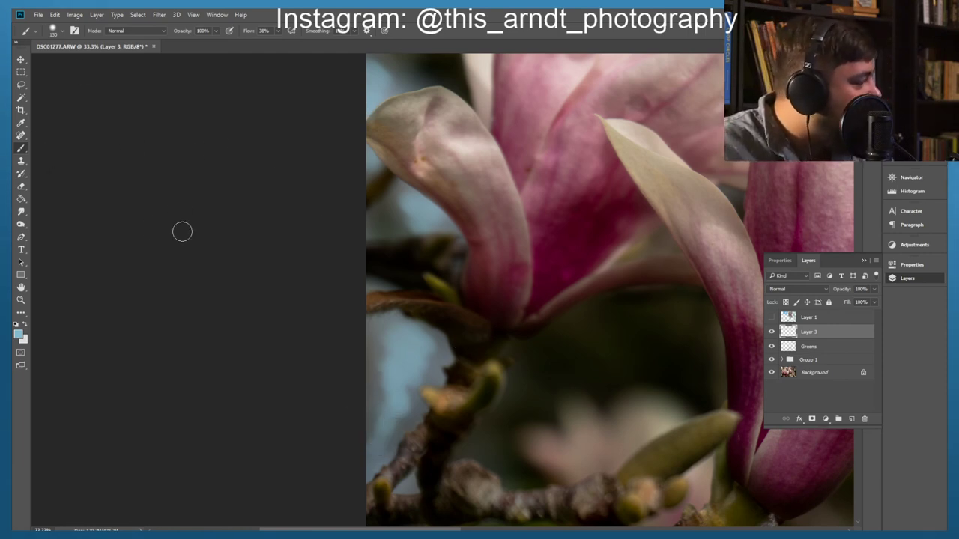
Step: Set the background colour to the medium sky blue #86b6ca and return to the Brush
left_click(18, 340)
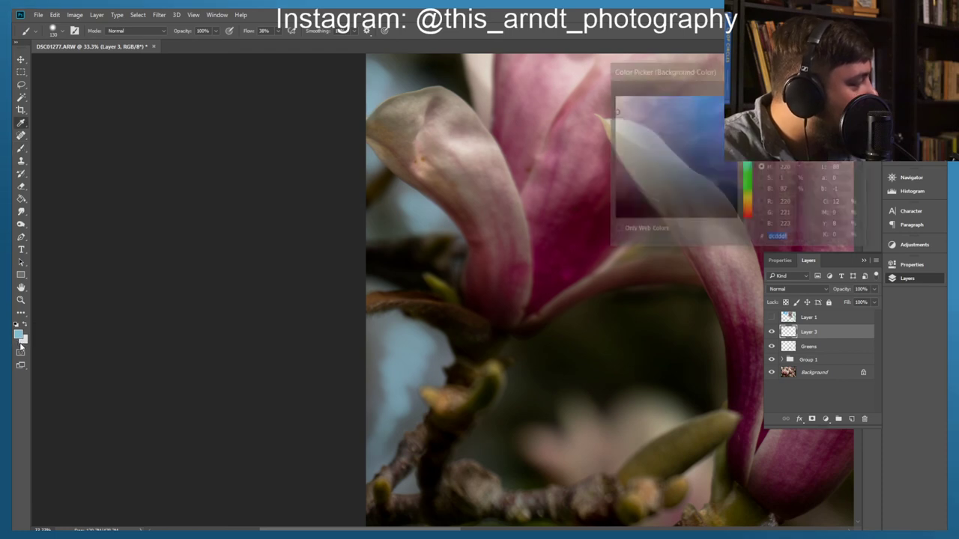
left_click(138, 324)
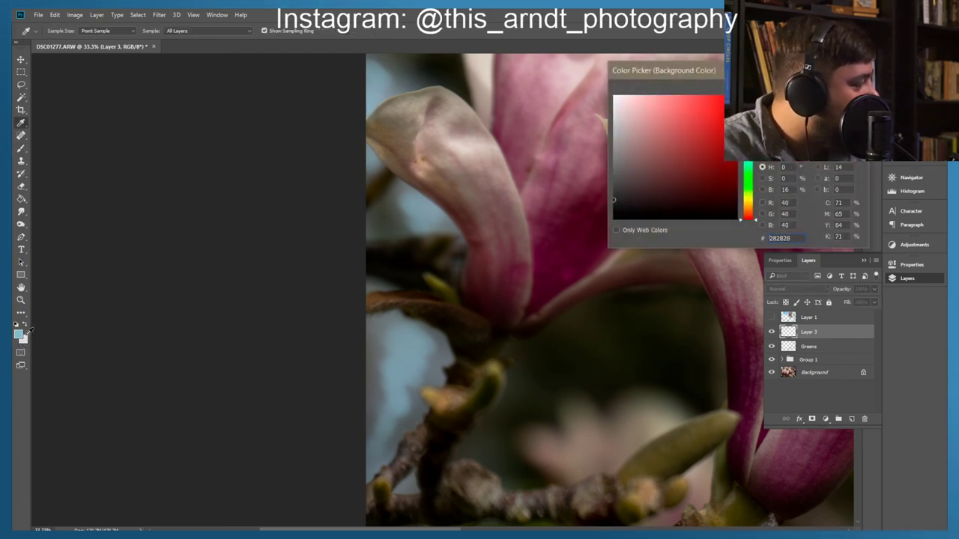
left_click(397, 322)
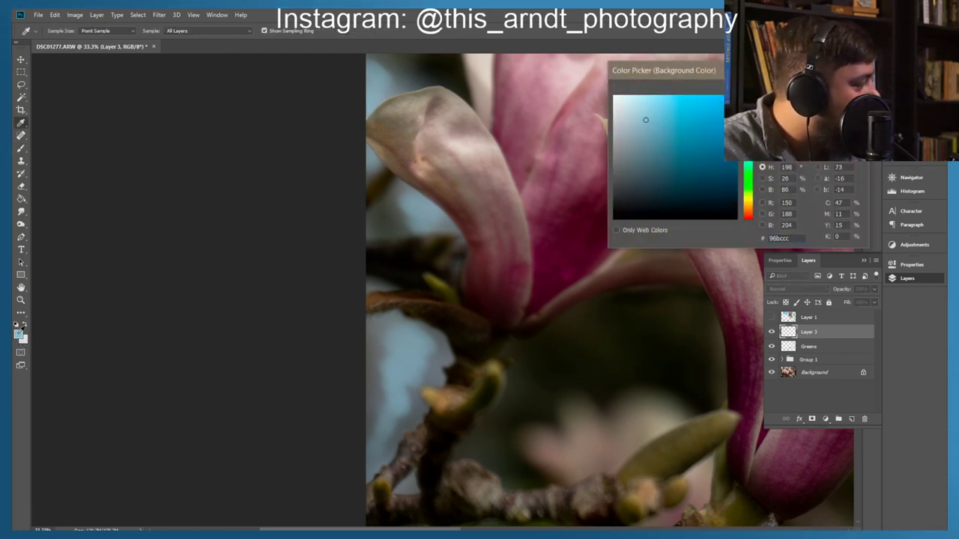
left_click(661, 122)
mouse_move(660, 110)
left_mouse_down()
mouse_move(666, 101)
mouse_move(663, 121)
left_mouse_up()
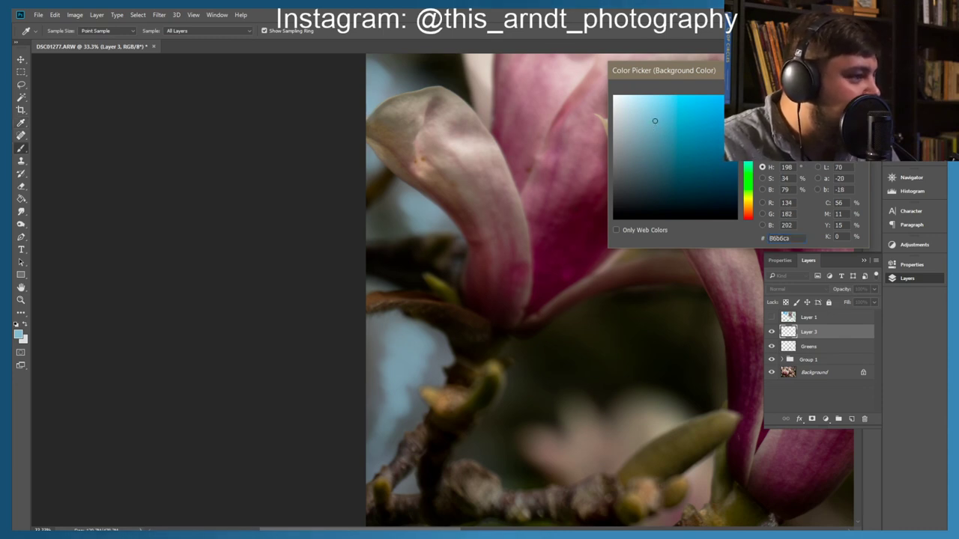
key("Return")
key("b")
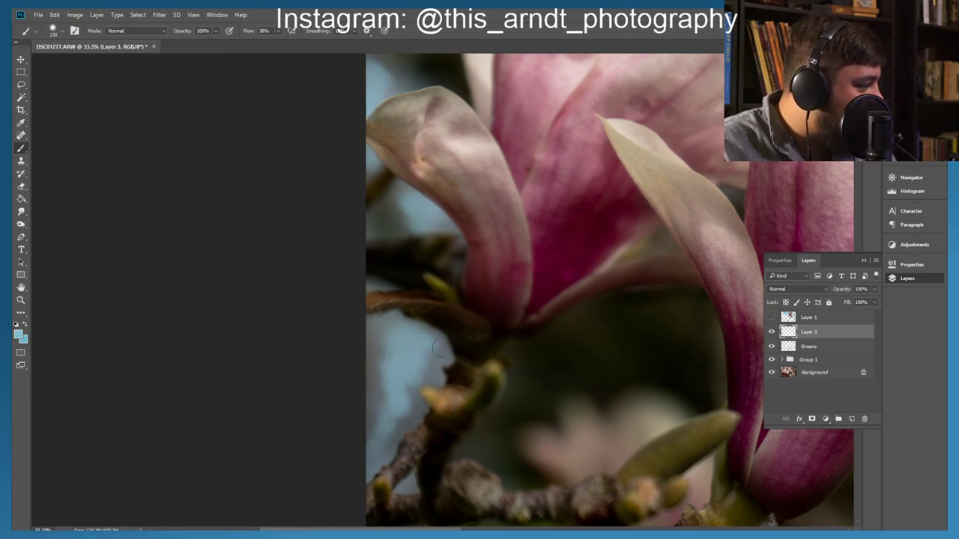
Step: Paint light blue on Layer 3 over the sky area above the lower-left twigs and the gaps between the upper-left blossoms
mouse_move(435, 343)
left_mouse_down()
mouse_move(393, 442)
mouse_move(369, 445)
mouse_move(370, 350)
mouse_move(391, 333)
mouse_move(392, 397)
mouse_move(404, 347)
mouse_move(420, 357)
mouse_move(439, 417)
left_mouse_up()
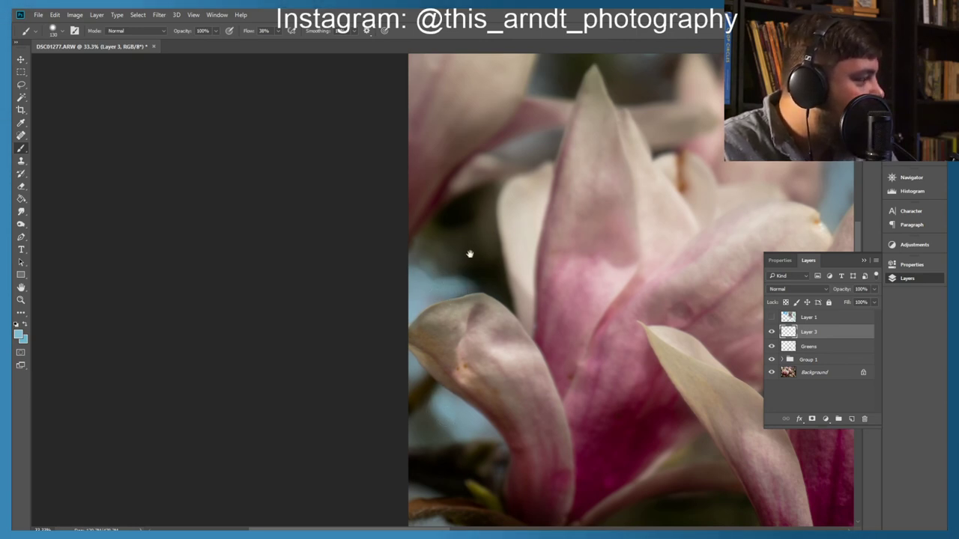
scroll(472, 255, "up", 5)
scroll(472, 256, "right", 5)
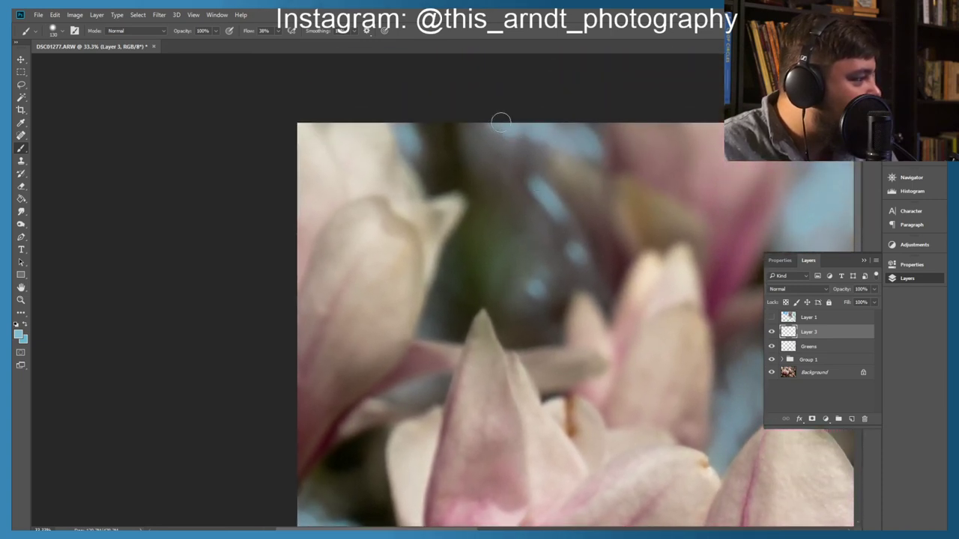
mouse_move(516, 149)
left_mouse_down()
mouse_move(477, 130)
mouse_move(572, 229)
mouse_move(566, 239)
mouse_move(541, 225)
mouse_move(574, 274)
mouse_move(559, 266)
mouse_move(554, 283)
mouse_move(608, 293)
mouse_move(508, 302)
mouse_move(555, 332)
mouse_move(528, 305)
left_mouse_up()
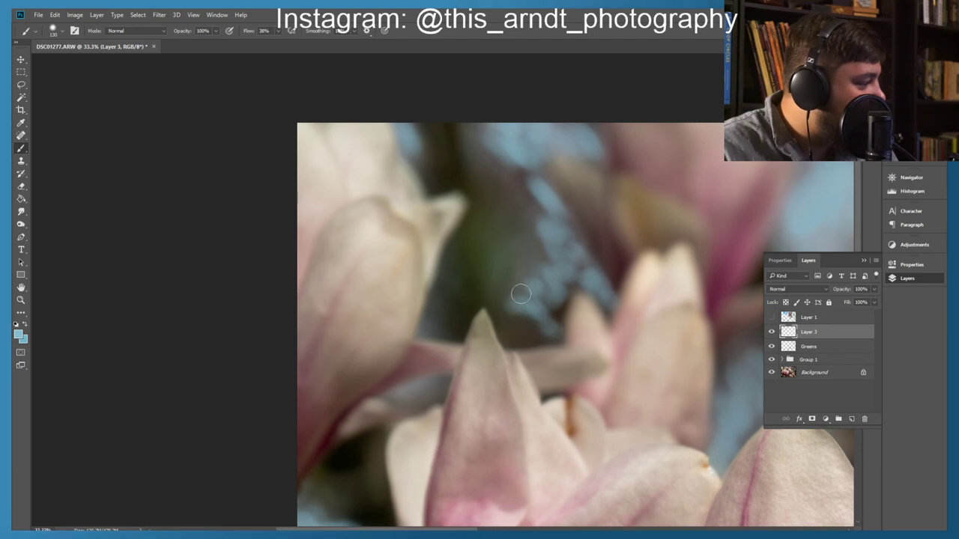
left_click_drag(440, 271, 429, 325)
left_click_drag(555, 315, 413, 347)
left_click_drag(494, 387, 490, 387)
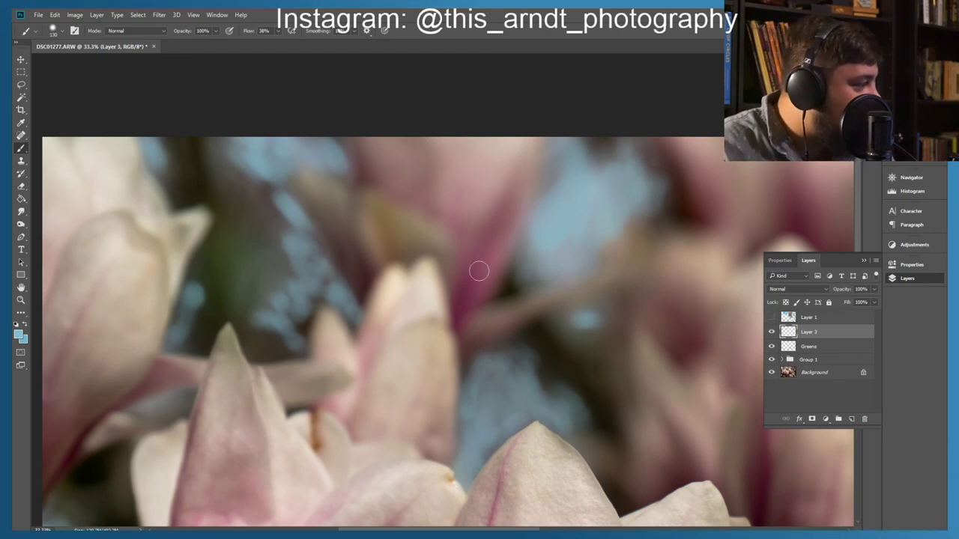
Step: Paint with a deeper foreground blue, #82aec0, over the sky patches between the upper-left blossoms and the gap beside the upper blossom
left_click(18, 336)
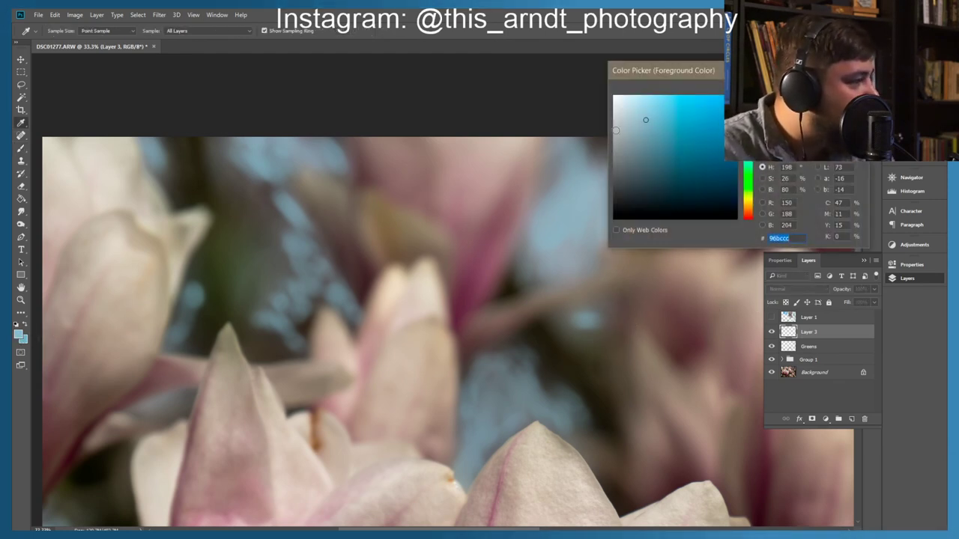
left_click(655, 131)
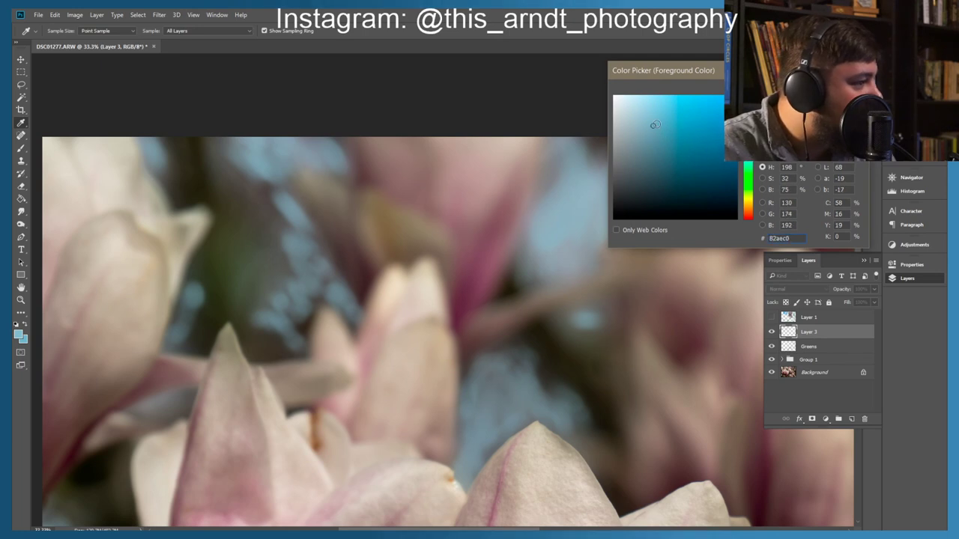
key("Return")
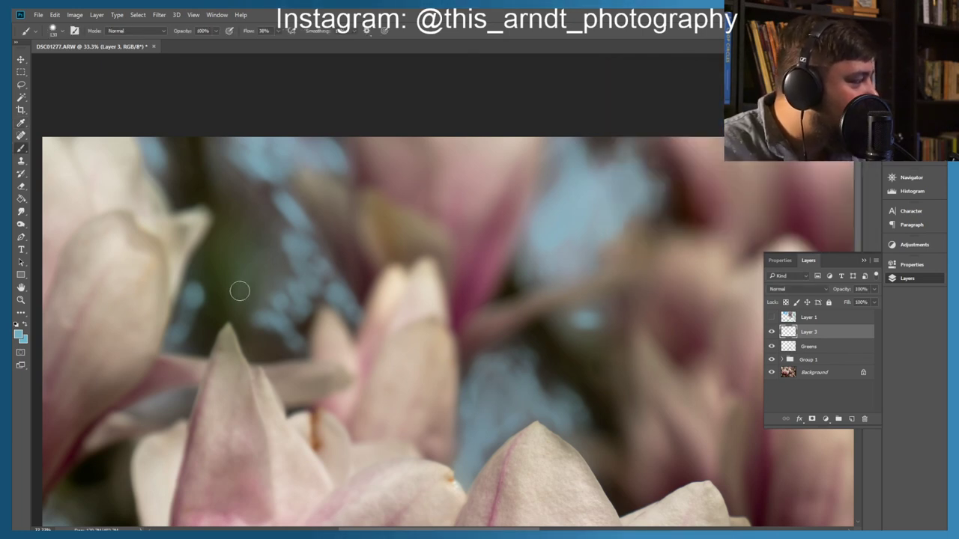
mouse_move(283, 268)
left_mouse_down()
mouse_move(267, 292)
mouse_move(283, 288)
mouse_move(316, 238)
mouse_move(308, 239)
mouse_move(323, 250)
mouse_move(309, 247)
mouse_move(322, 259)
mouse_move(315, 269)
mouse_move(305, 257)
mouse_move(332, 284)
mouse_move(319, 300)
mouse_move(307, 297)
mouse_move(316, 294)
mouse_move(296, 313)
mouse_move(301, 330)
mouse_move(217, 133)
left_mouse_up()
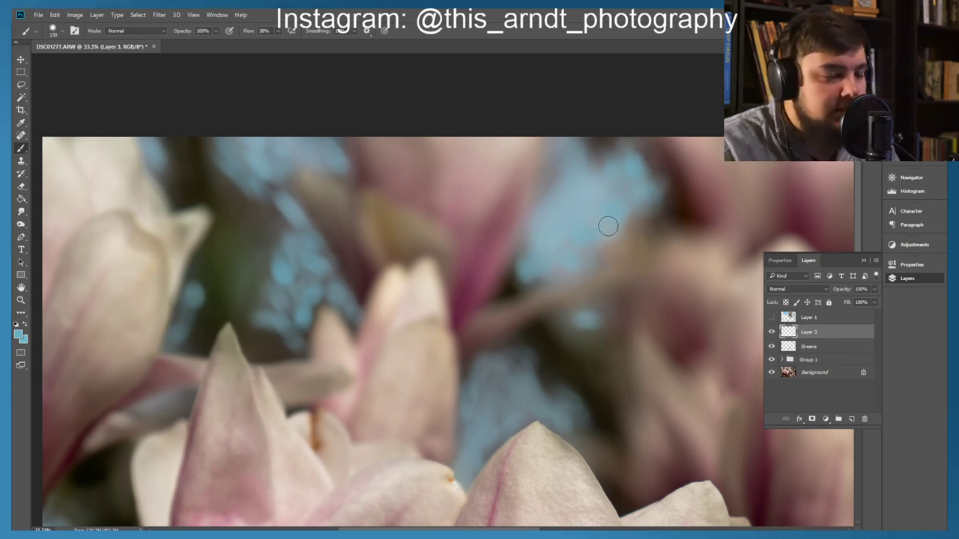
left_click_drag(294, 188, 381, 154)
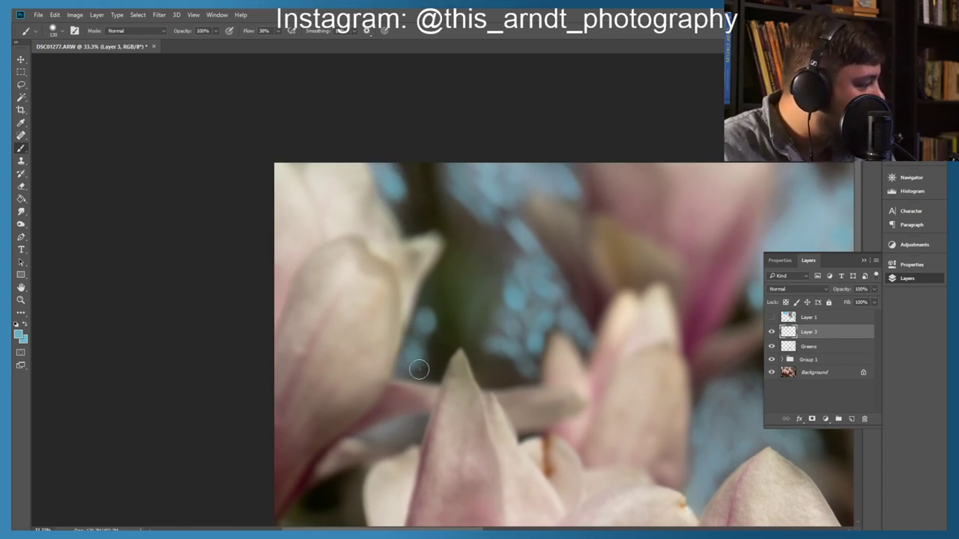
left_click_drag(410, 356, 449, 257)
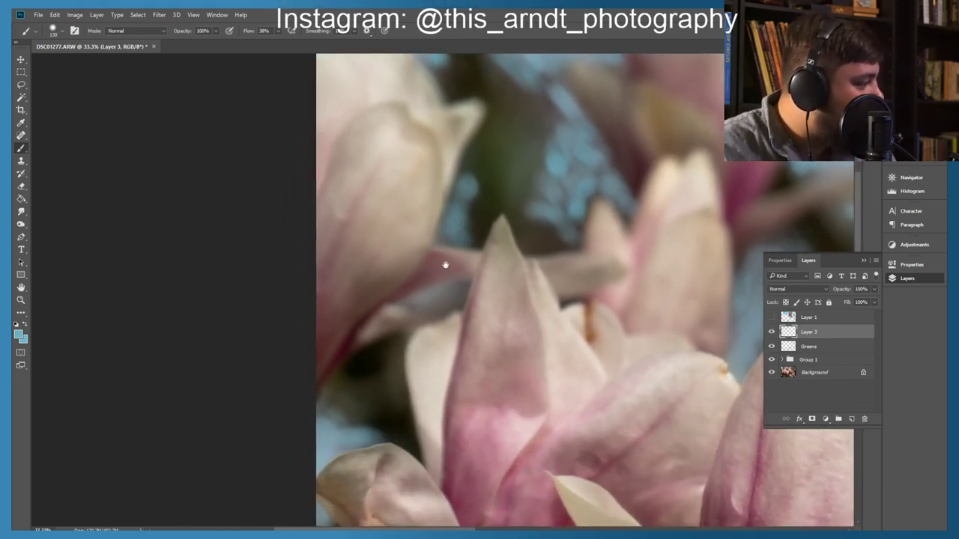
Step: Dab the deeper blue over the sky areas along the photo's left edge, around the curled petal and the twigs
left_click_drag(406, 349, 432, 253)
mouse_move(427, 200)
left_mouse_down()
mouse_move(414, 199)
mouse_move(467, 220)
left_mouse_up()
mouse_move(442, 346)
left_mouse_down()
mouse_move(423, 368)
mouse_move(454, 338)
left_mouse_up()
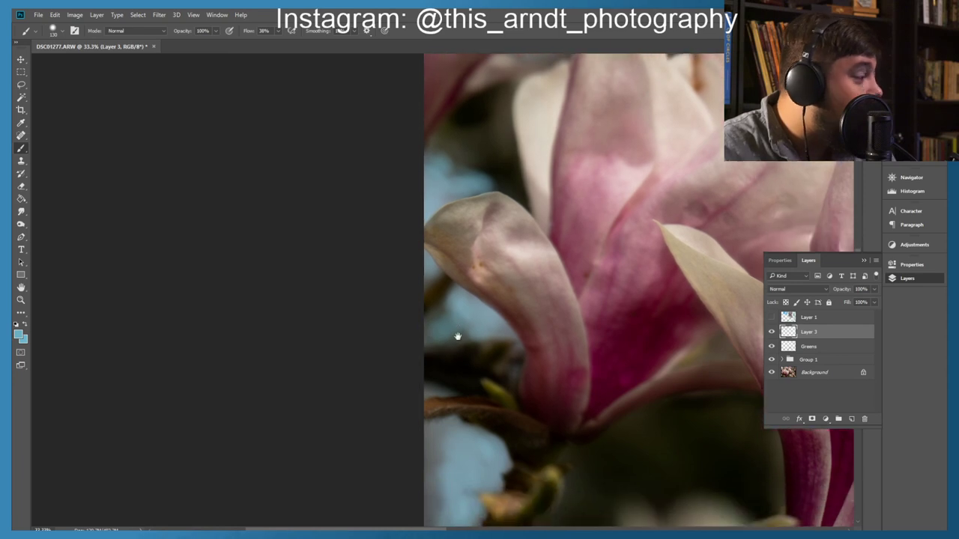
mouse_move(464, 424)
left_mouse_down()
mouse_move(467, 312)
mouse_move(455, 322)
mouse_move(471, 278)
mouse_move(463, 249)
mouse_move(460, 346)
mouse_move(482, 319)
left_mouse_up()
mouse_move(459, 275)
left_mouse_down()
mouse_move(456, 319)
mouse_move(487, 364)
mouse_move(489, 355)
left_mouse_up()
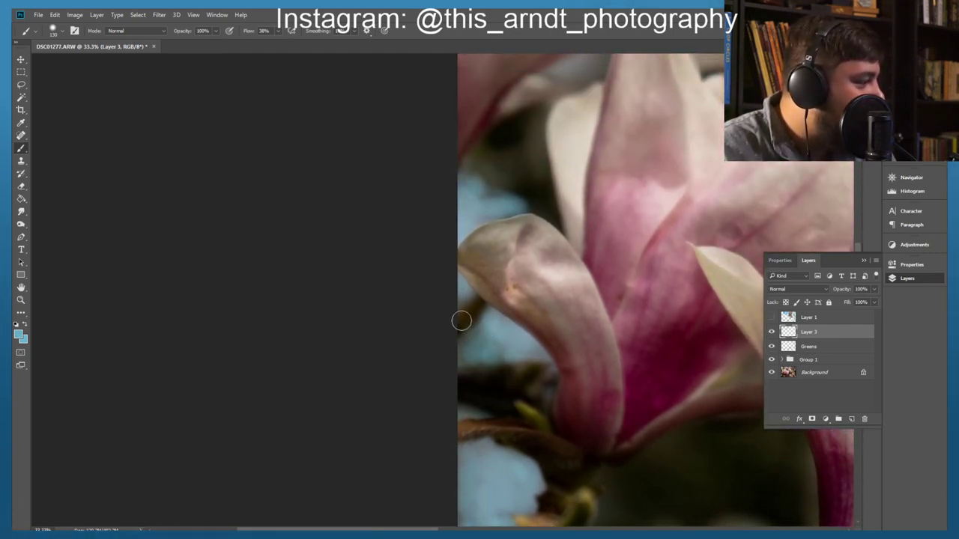
Step: Dab the deeper blue over the sky gap just above the central blossom
mouse_move(522, 181)
left_mouse_down()
mouse_move(479, 274)
mouse_move(428, 272)
left_mouse_up()
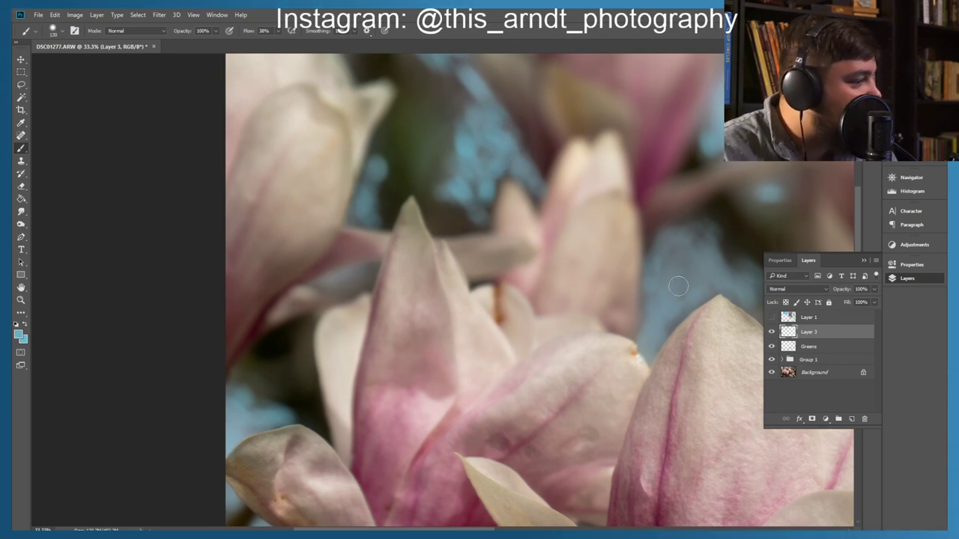
mouse_move(654, 296)
left_mouse_down()
mouse_move(590, 293)
mouse_move(692, 302)
mouse_move(670, 292)
mouse_move(654, 266)
mouse_move(696, 285)
mouse_move(698, 299)
left_mouse_up()
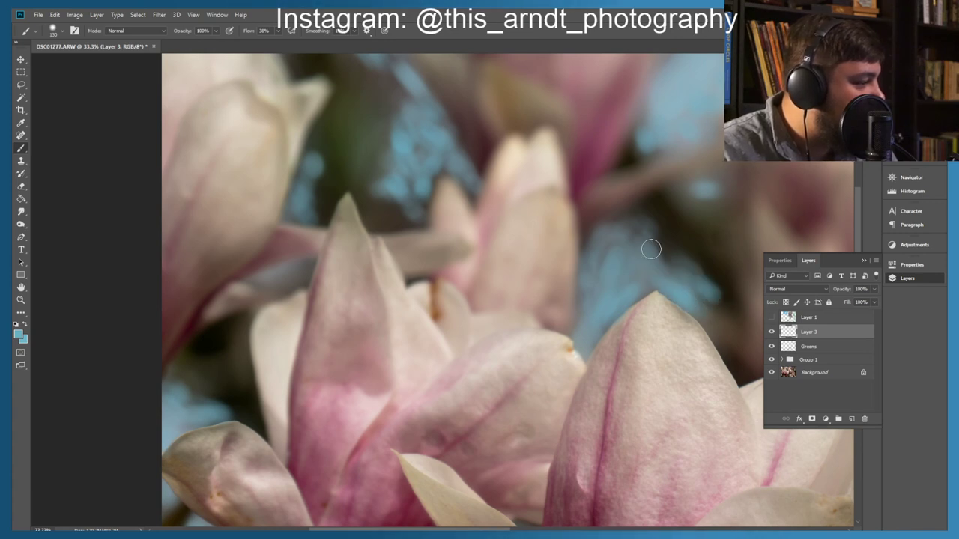
left_click_drag(625, 241, 484, 359)
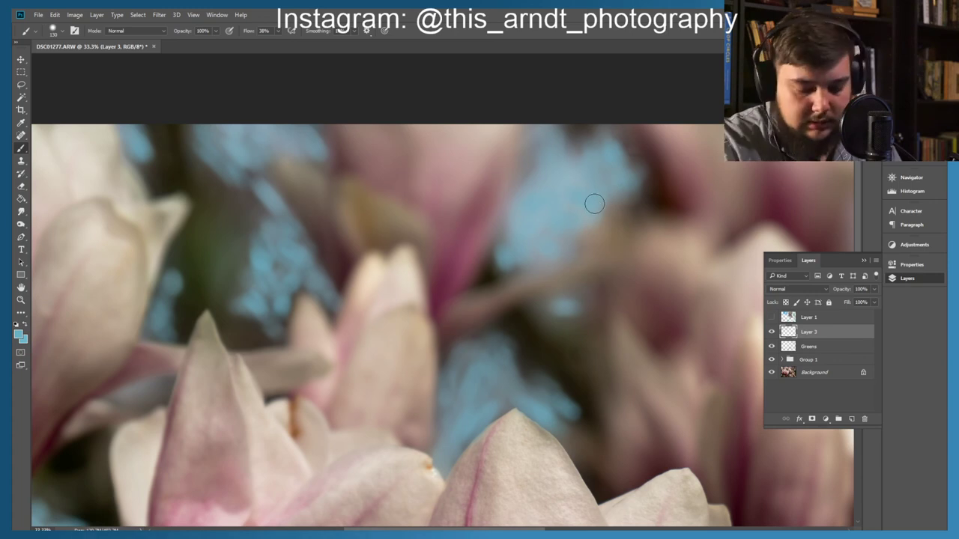
Step: Try the Dissolve blend mode on Layer 3 and return the layer to Normal
key("ctrl")
key("ctrl+minus")
key("ctrl+minus")
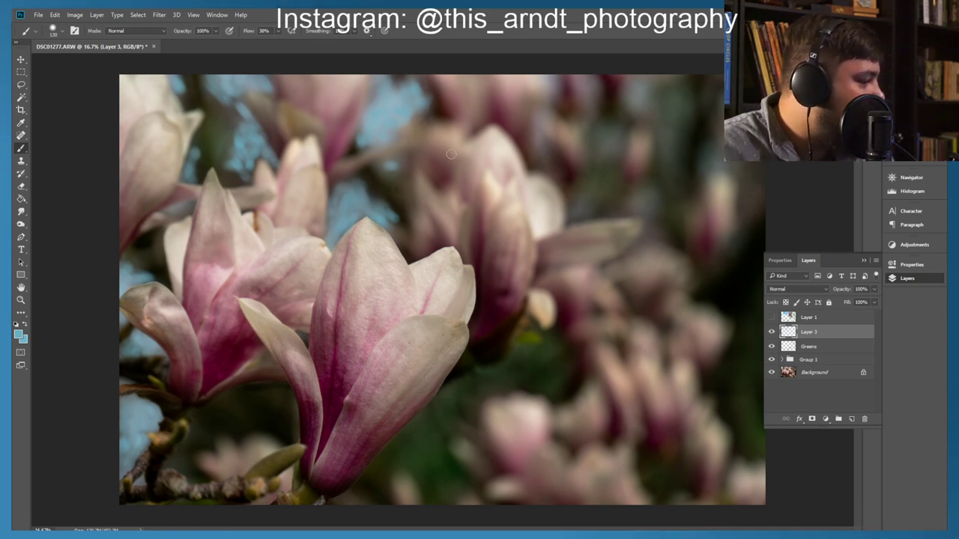
left_click(797, 296)
left_click(794, 299)
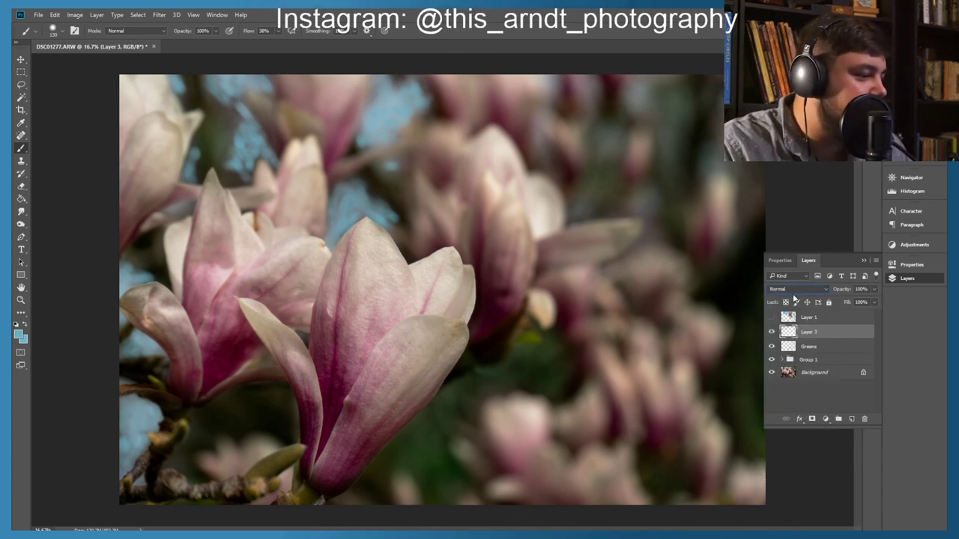
key("Down")
key("Down")
key("Down")
key("Down")
key("Up")
key("Up")
key("Up")
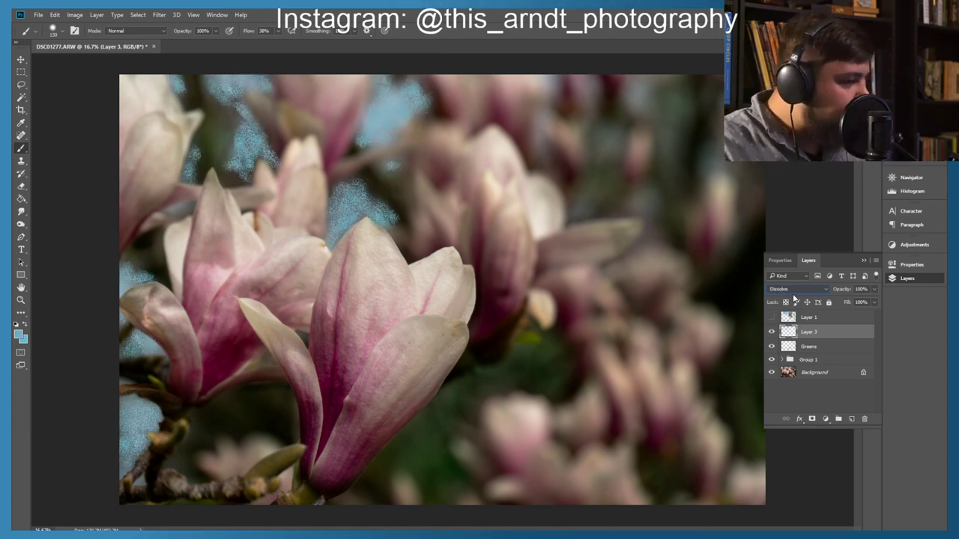
key("Up")
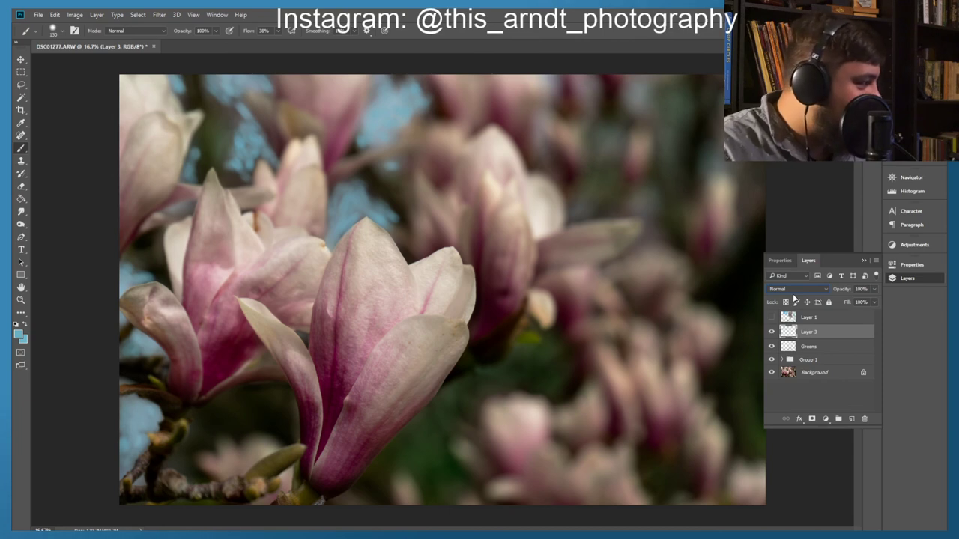
Step: Try the darkening blend modes on Layer 3, from Darken through Multiply and Color Burn to Darker Color
key("Down")
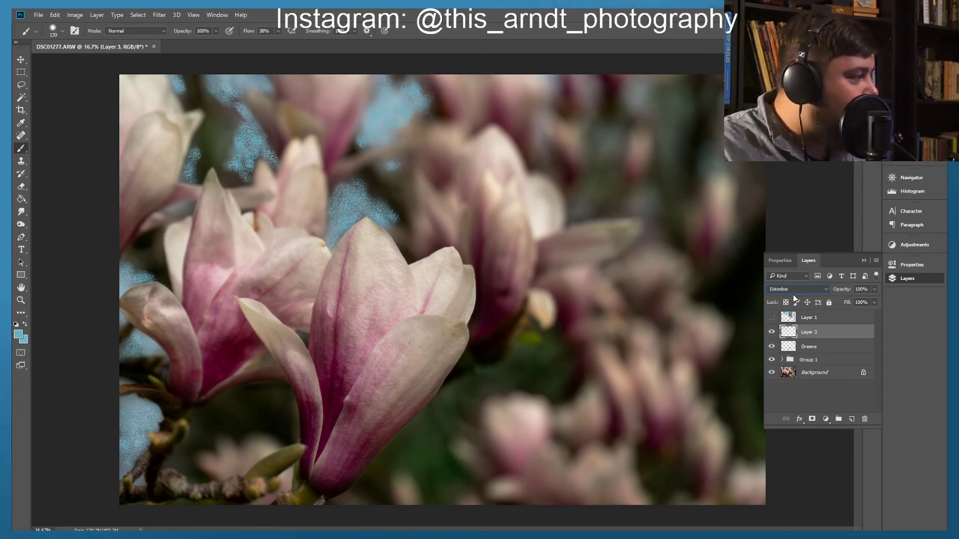
key("Down")
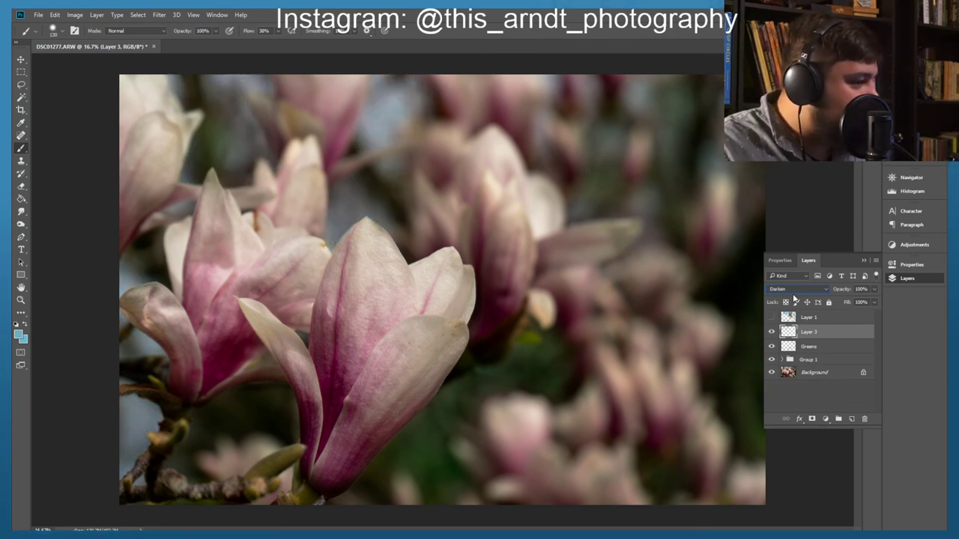
key("Down")
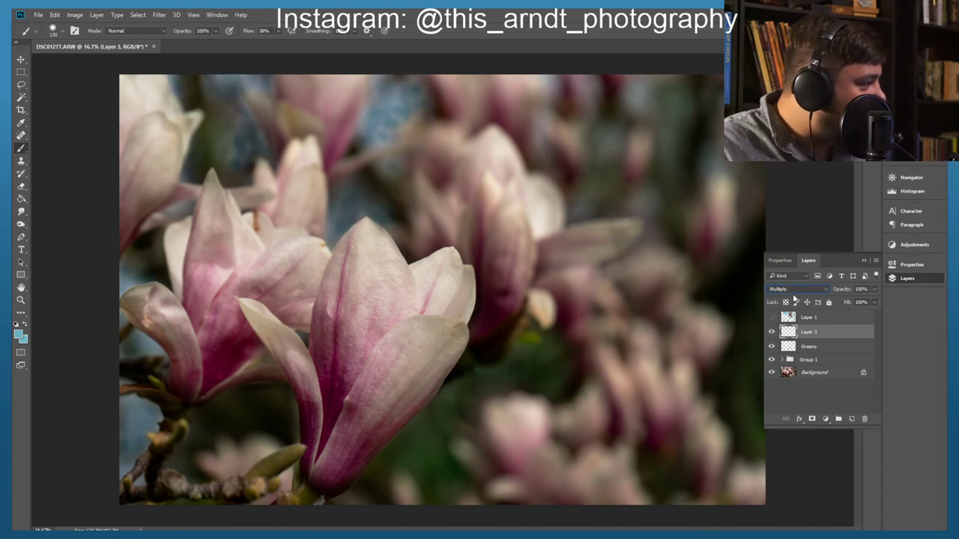
key("Down")
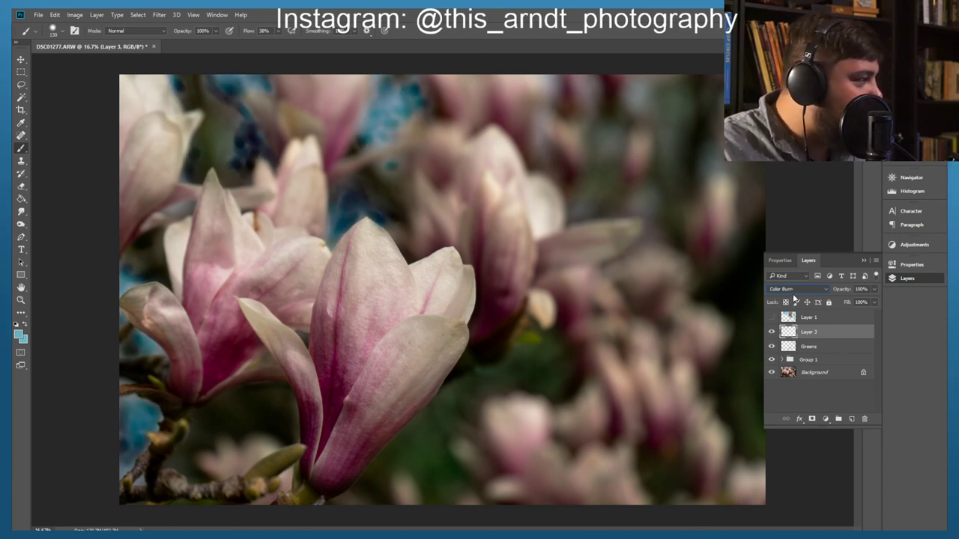
key("Down")
key("Down")
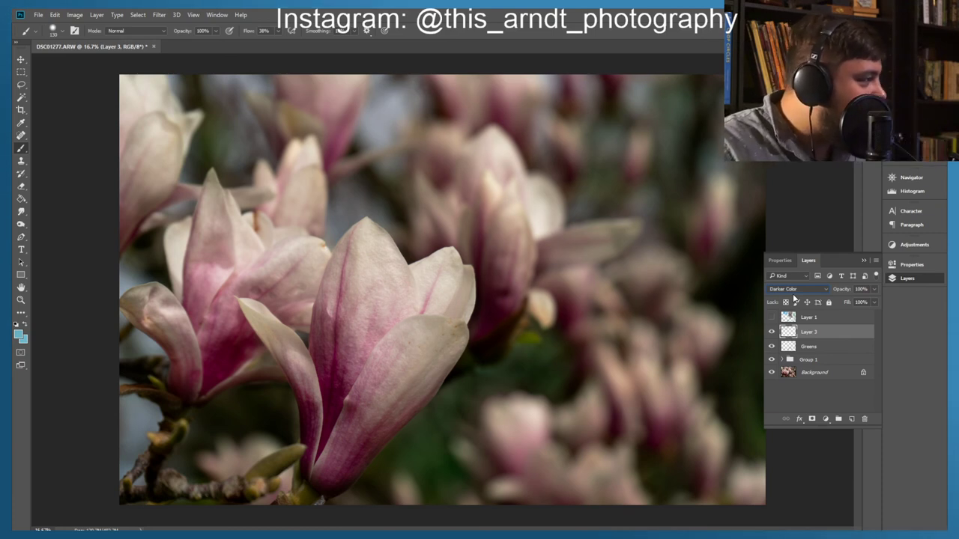
Step: Try the lightening blend modes on Layer 3, from Lighten to Linear Dodge (Add)
key("Down")
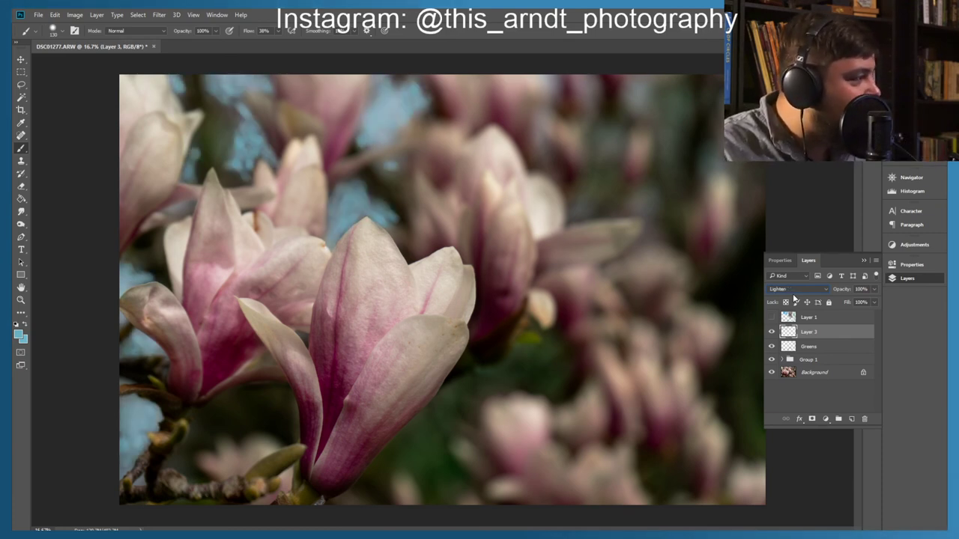
key("Down")
key("Down")
key("Down")
key("Down")
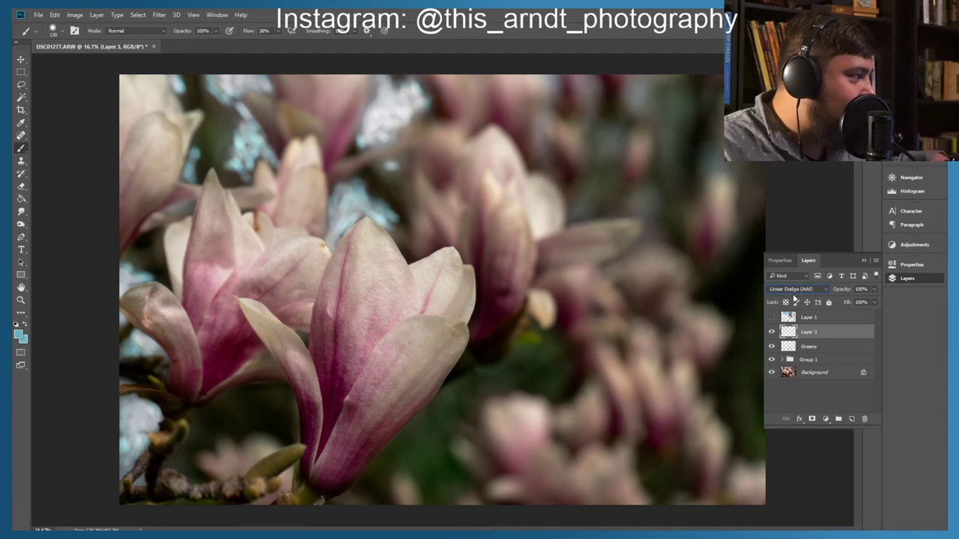
Step: Try the contrast blend modes on Layer 3, comparing Overlay, Soft Light, Vivid Light, Linear Light and Pin Light
key("Down")
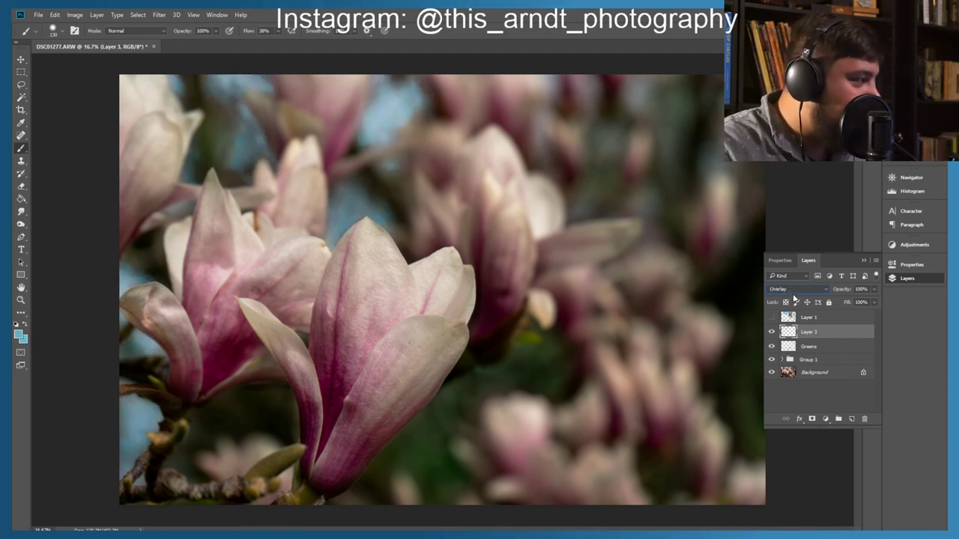
key("Down")
key("Down")
key("Up")
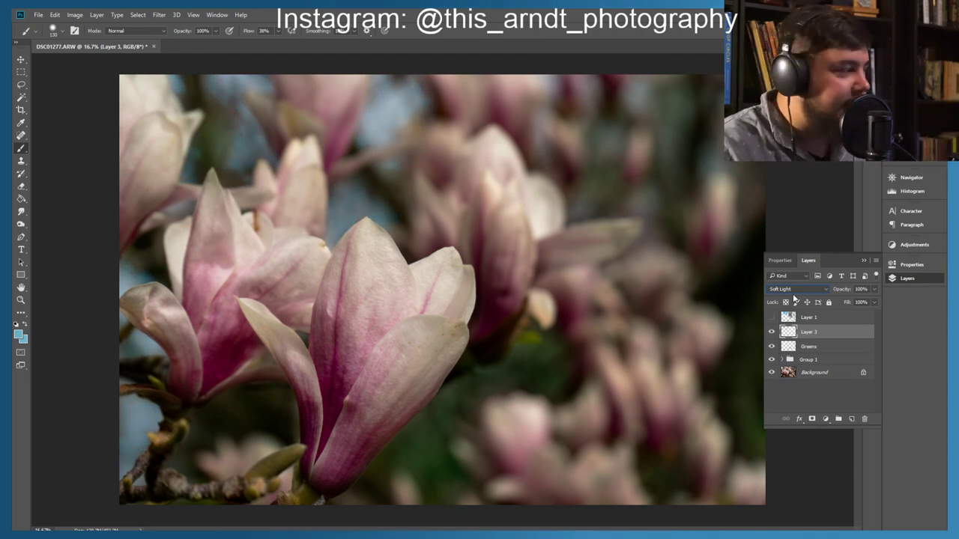
key("Down")
key("Up")
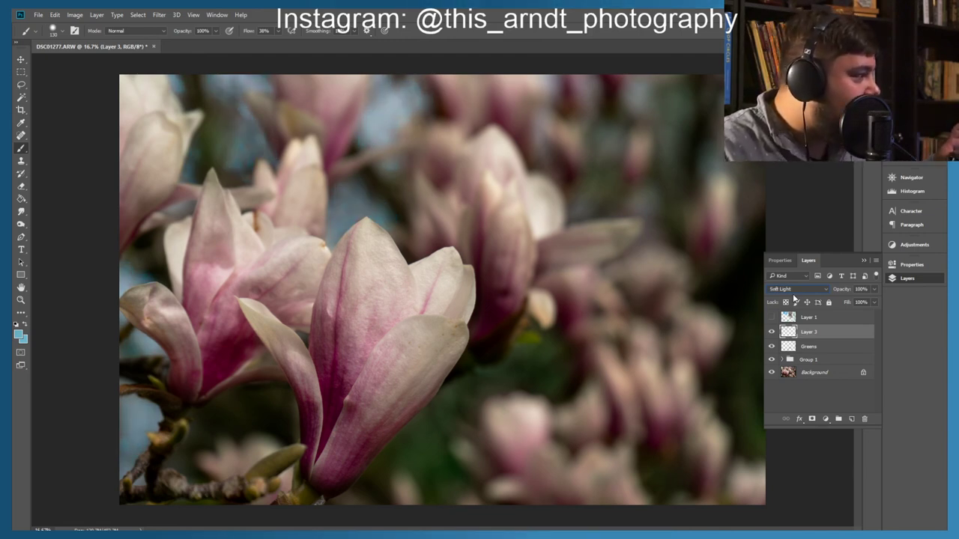
key("Down")
key("Down")
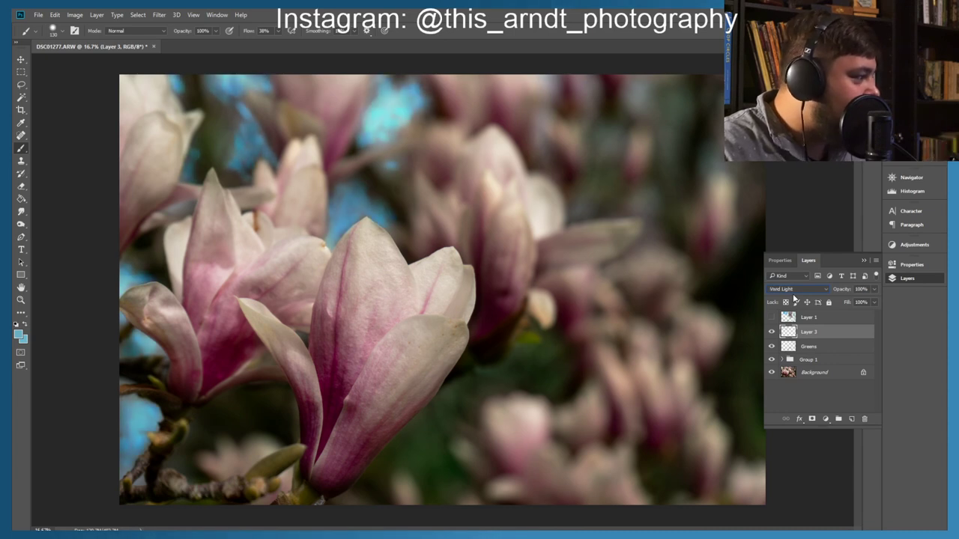
key("Down")
key("Down")
key("Up")
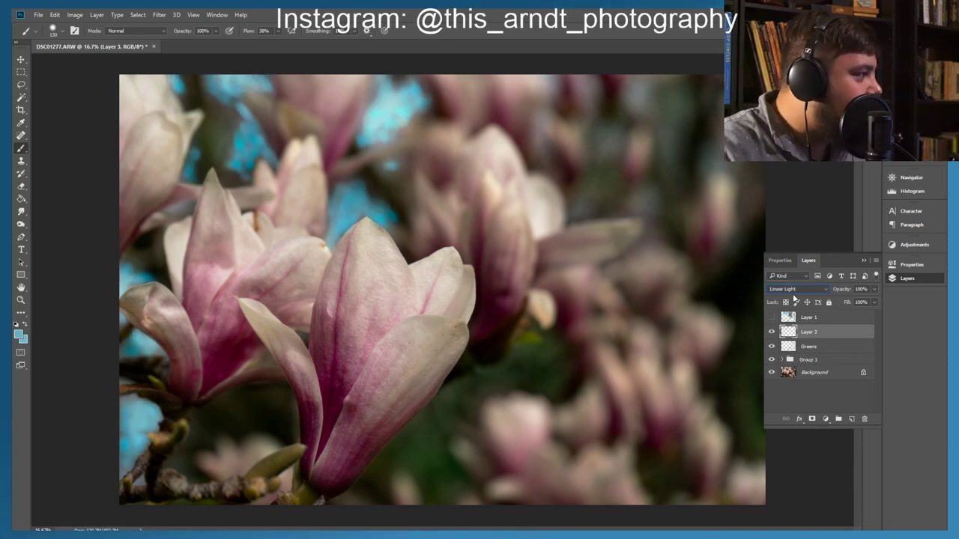
key("Down")
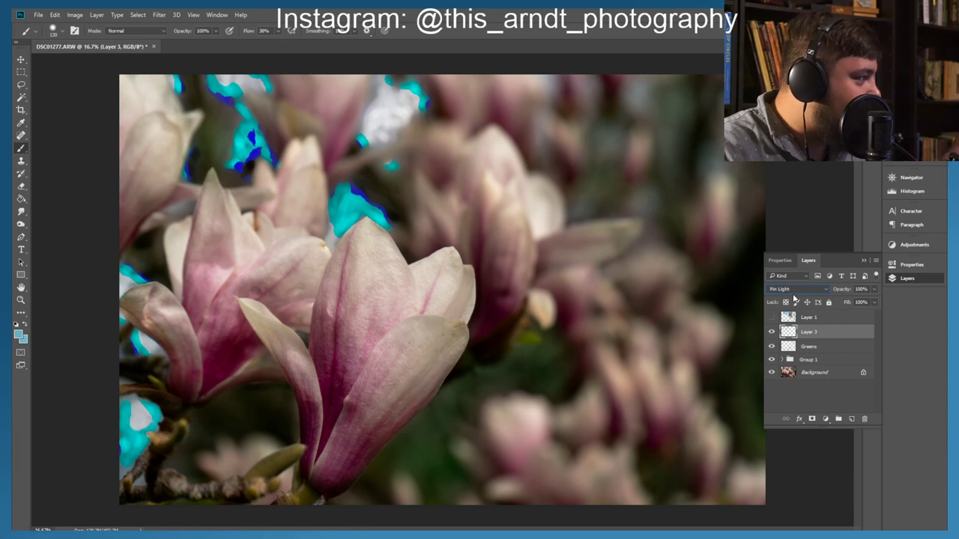
Step: Set Layer 3 to Hard Light and compare the photo with the layer hidden and shown
key("Up")
key("Up")
key("Up")
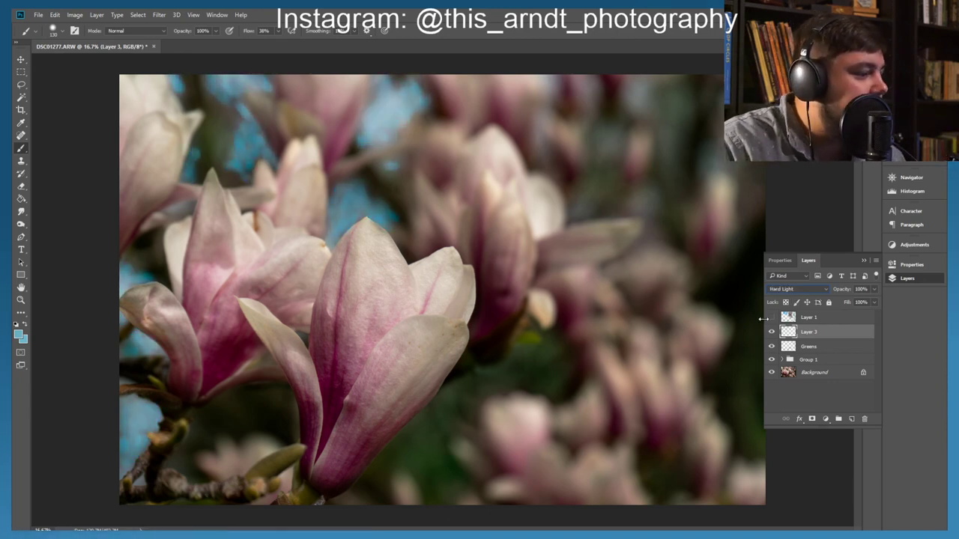
left_click(771, 332)
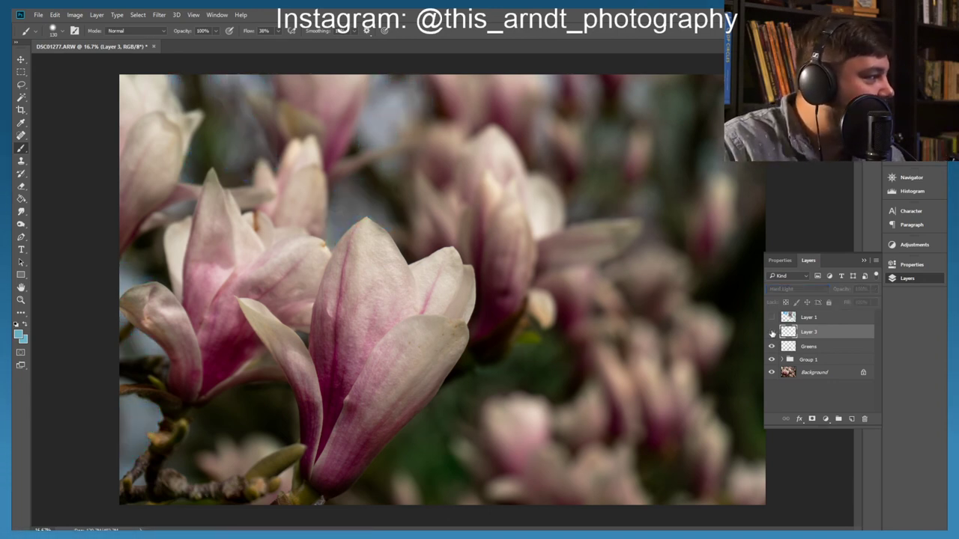
left_click(772, 331)
Step: Set Layer 3's blend mode to Soft Light
left_click(815, 294)
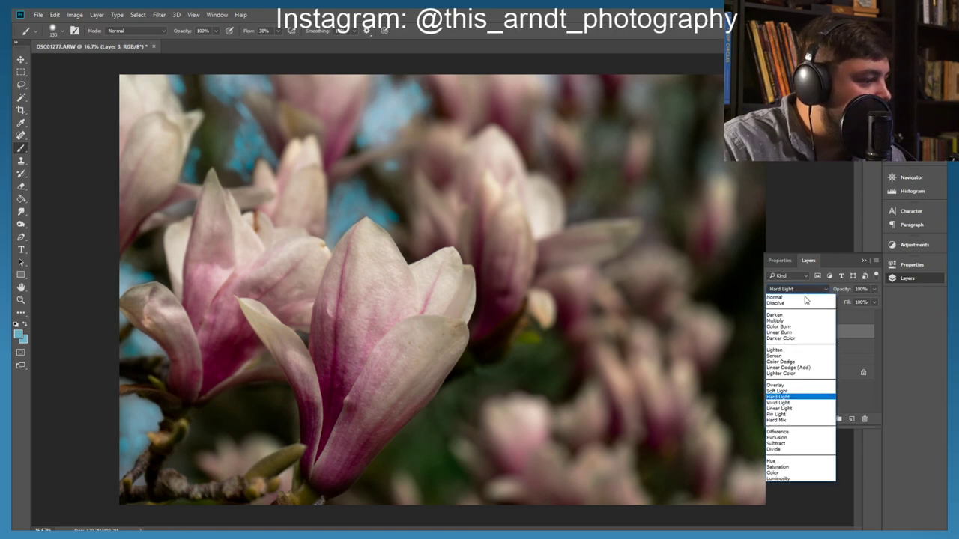
left_click(790, 394)
key("Down")
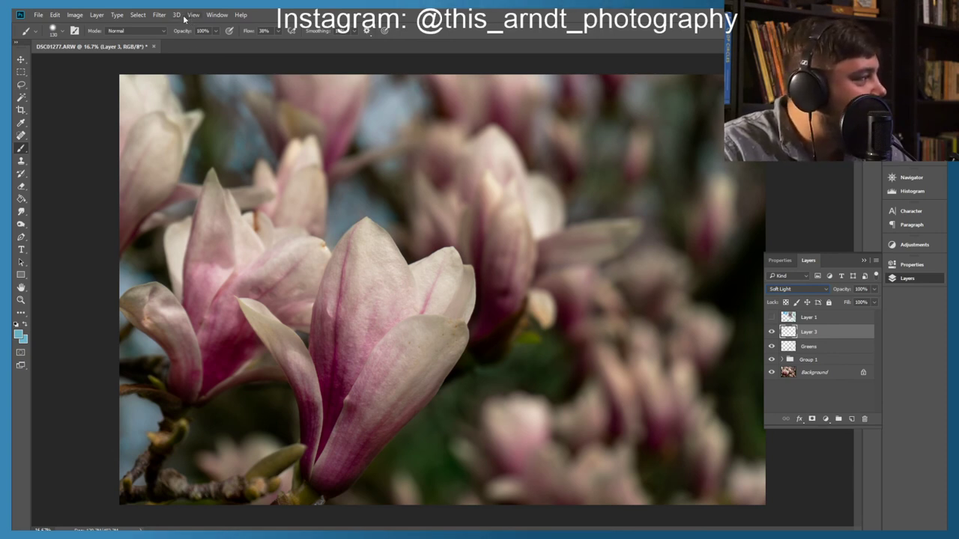
Step: Apply a Gaussian Blur with a radius of 66.8 pixels to the blue paint on Layer 3
left_click(160, 15)
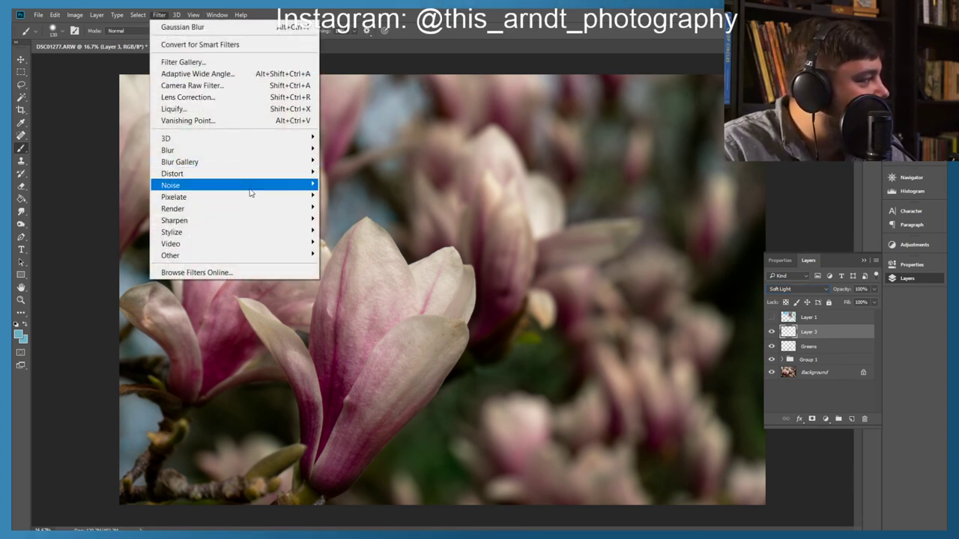
mouse_move(307, 154)
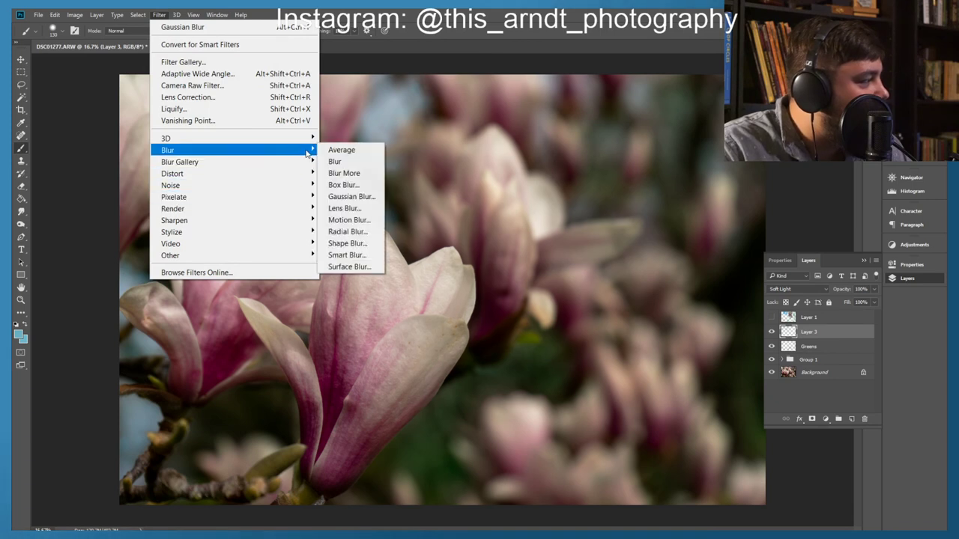
left_click(343, 196)
left_click_drag(194, 156, 628, 125)
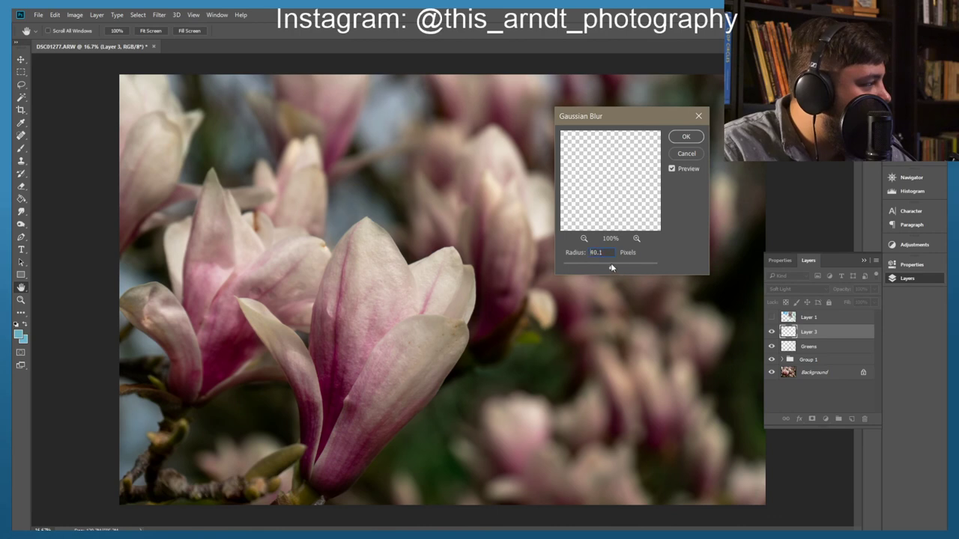
mouse_move(599, 269)
left_mouse_down()
mouse_move(587, 270)
mouse_move(614, 268)
left_mouse_up()
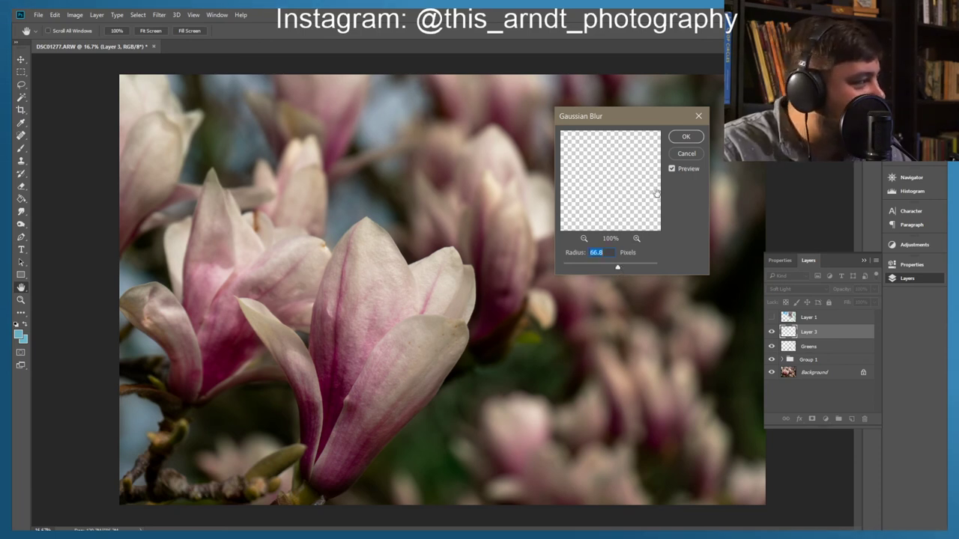
left_click(684, 137)
key("b")
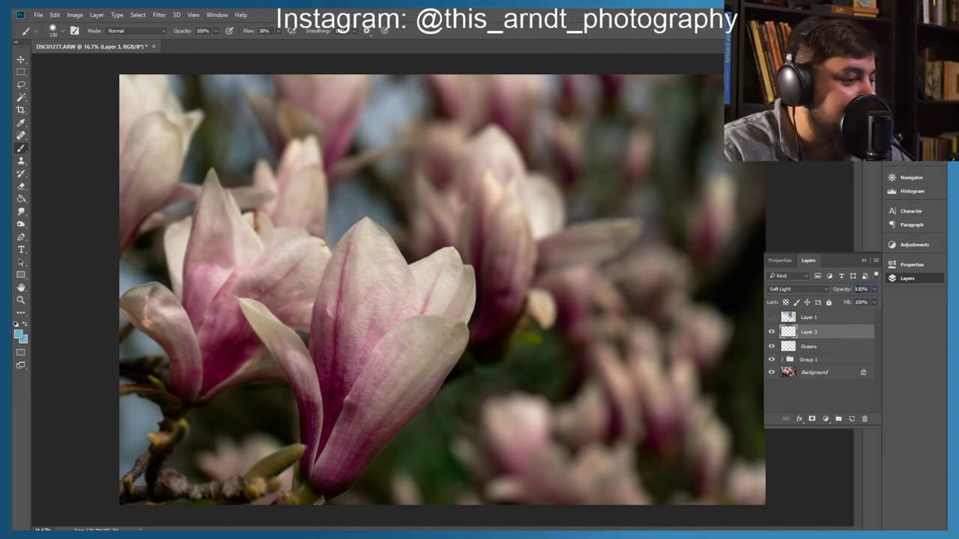
Step: Set Layer 3's opacity to 75% and deselect the layer
left_click(860, 289)
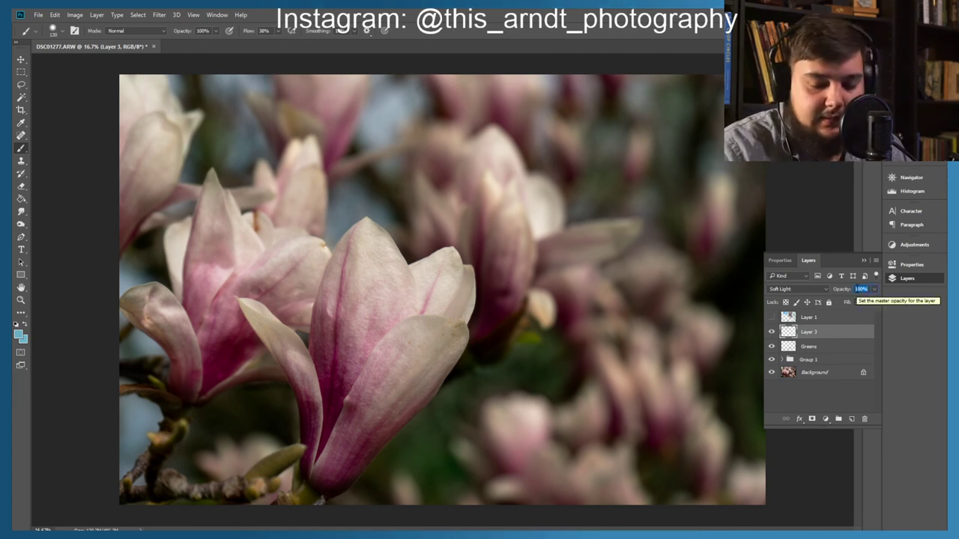
type("15")
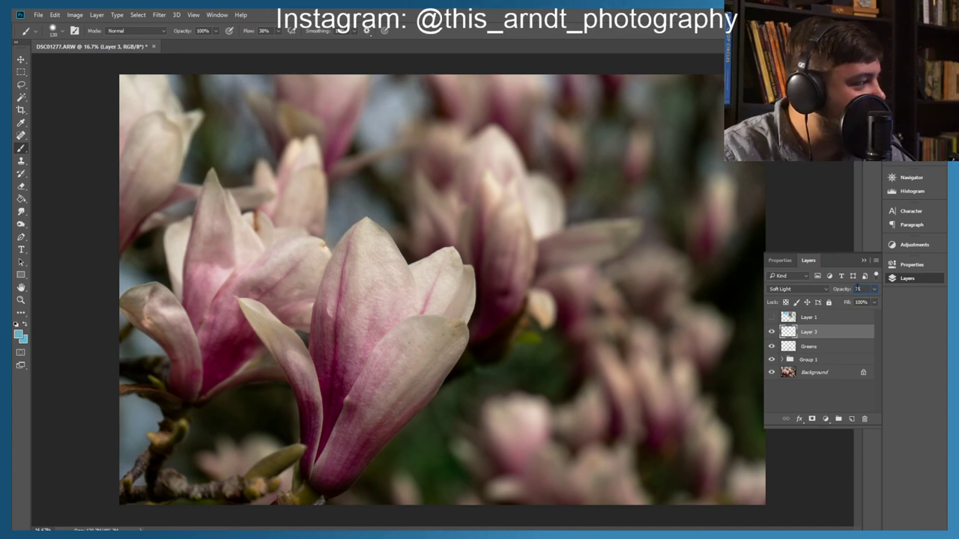
type("75")
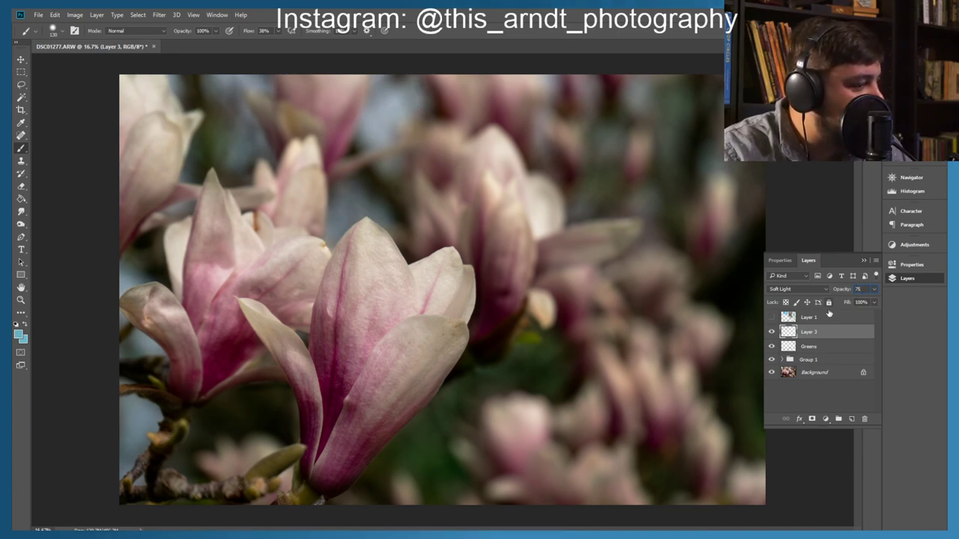
left_click(812, 387)
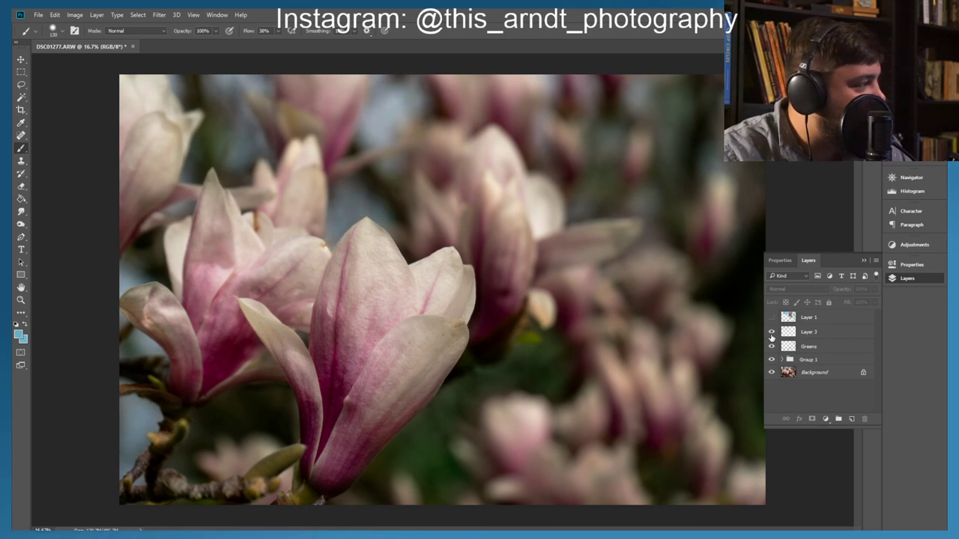
Step: Reselect Layer 3, set its opacity to 96%, and deselect it
left_click(811, 329)
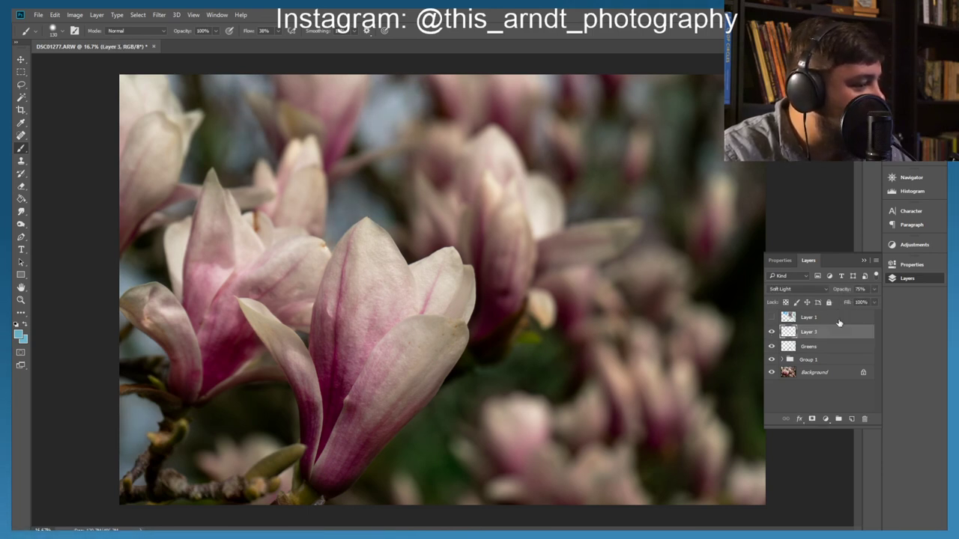
type("81")
key("Return")
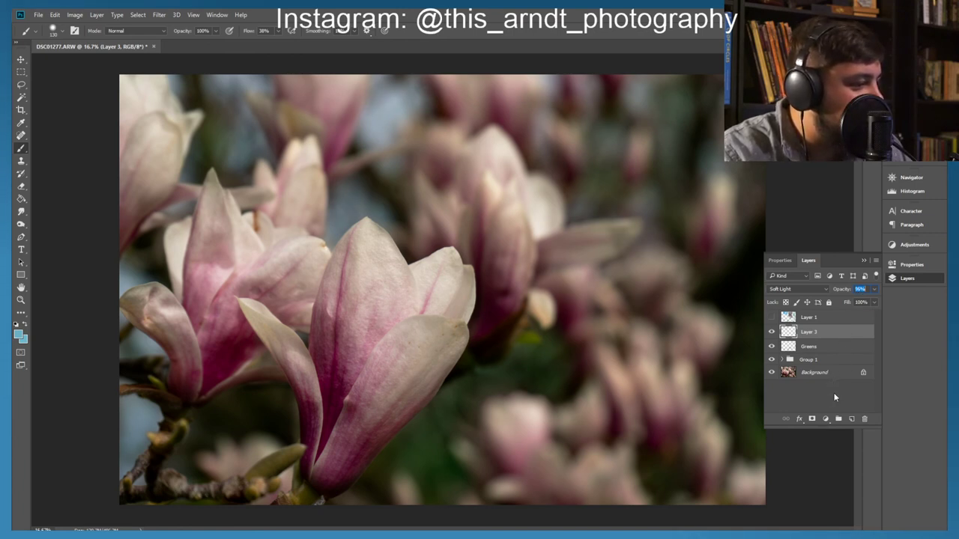
left_click(833, 395)
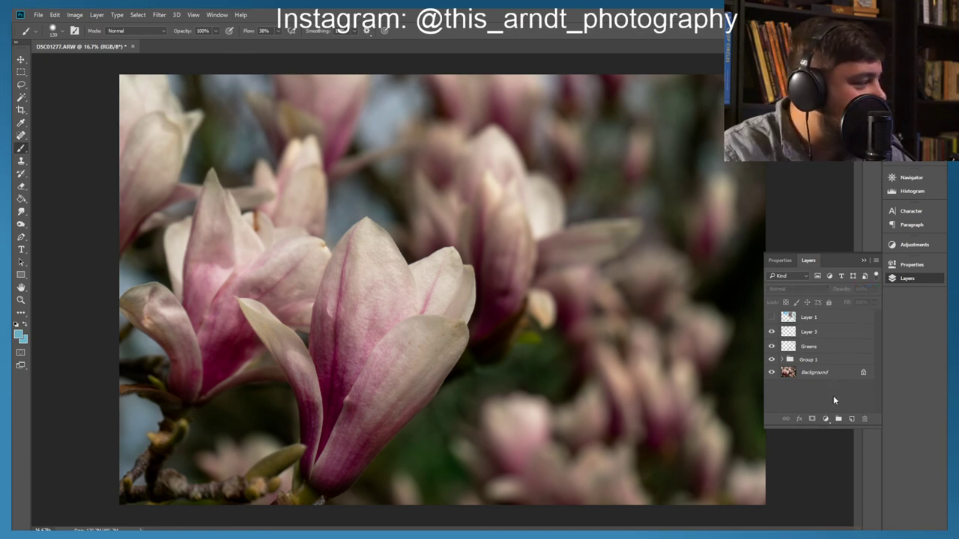
Step: Toggle the visibility of Layer 3 and the Greens layer to compare the photo with and without the painted colours
left_click(773, 332)
left_click(773, 332)
left_click(773, 332)
left_click(772, 346)
left_click(773, 346)
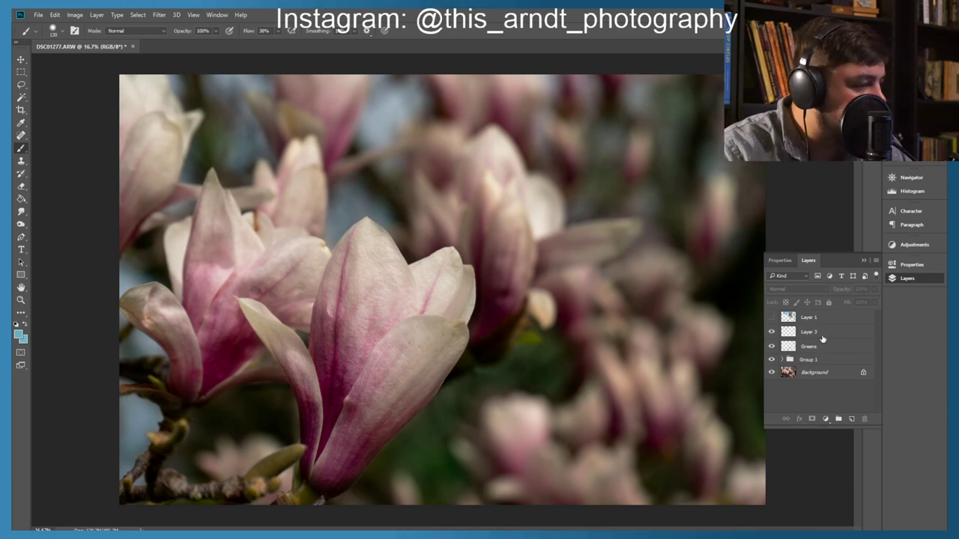
left_click(772, 336)
left_click(773, 348)
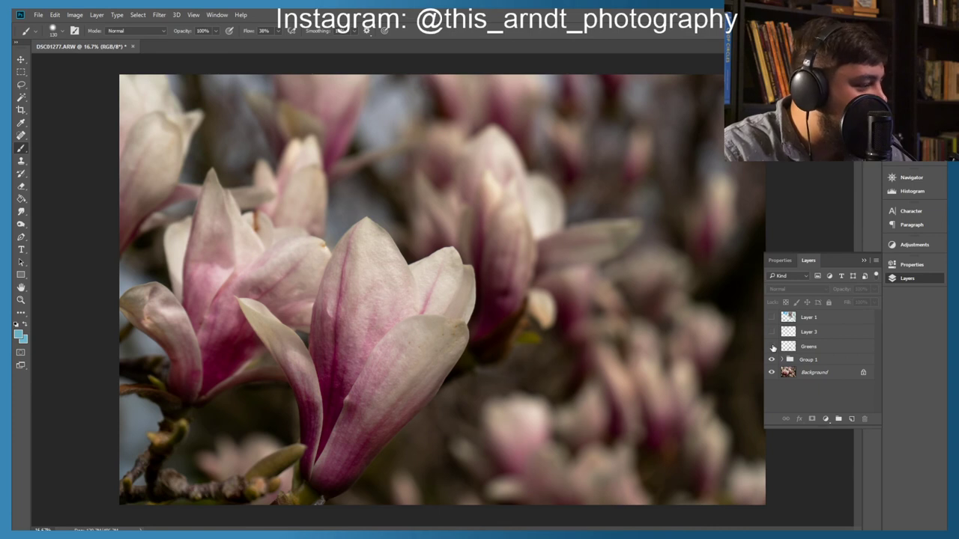
left_click(771, 346)
left_click(772, 332)
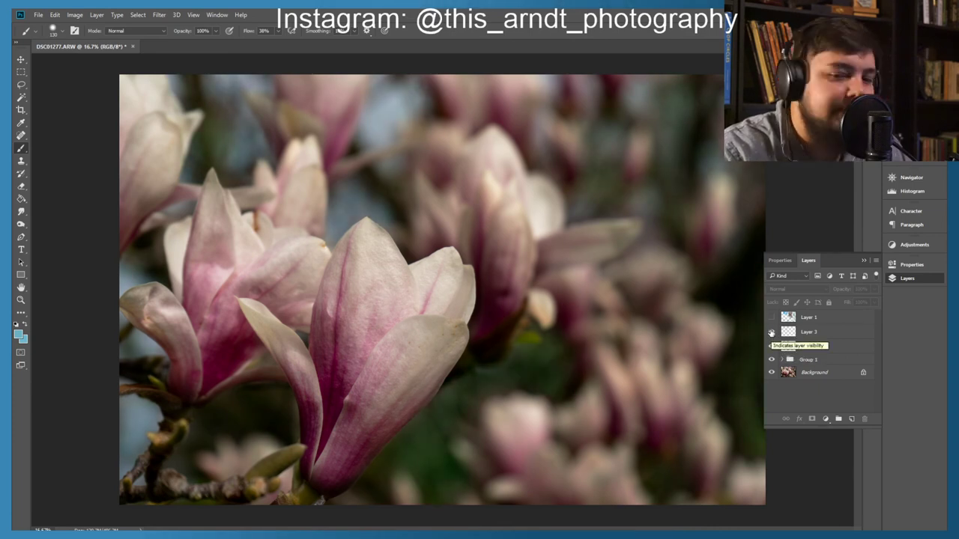
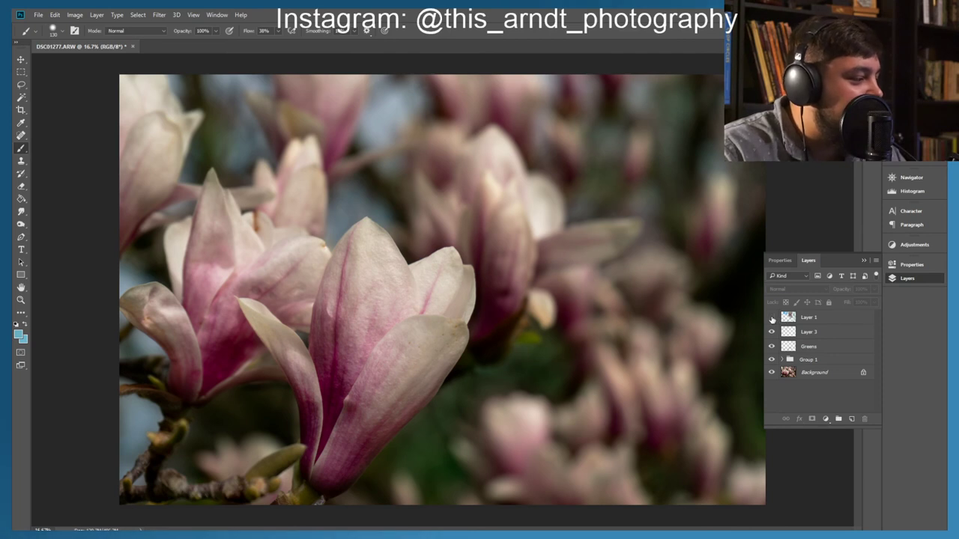
Step: Create a new layer directly below Layer 1, briefly showing Layer 1's colour sketch as a reference and hiding it again
left_click(771, 318)
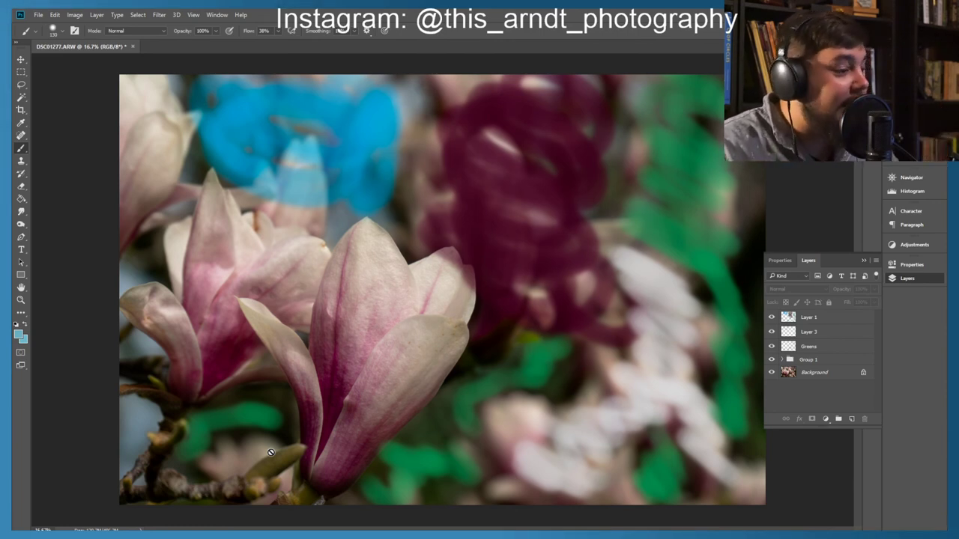
left_click(772, 318)
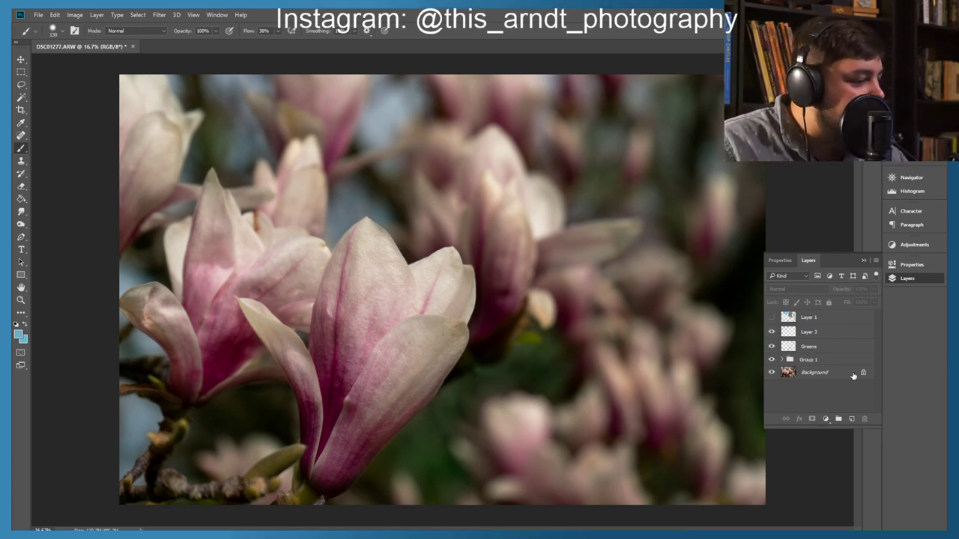
left_click(849, 418)
left_click_drag(808, 319, 804, 339)
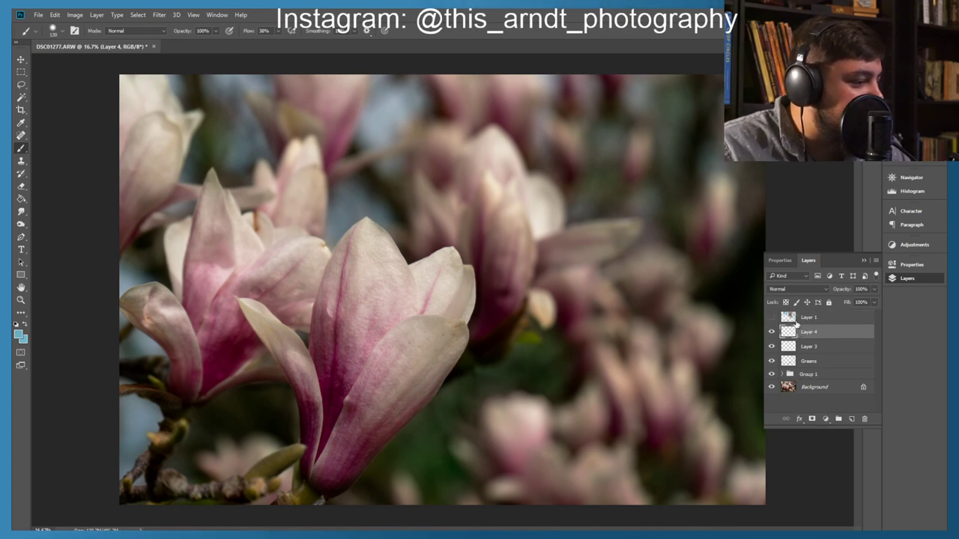
left_click(772, 318)
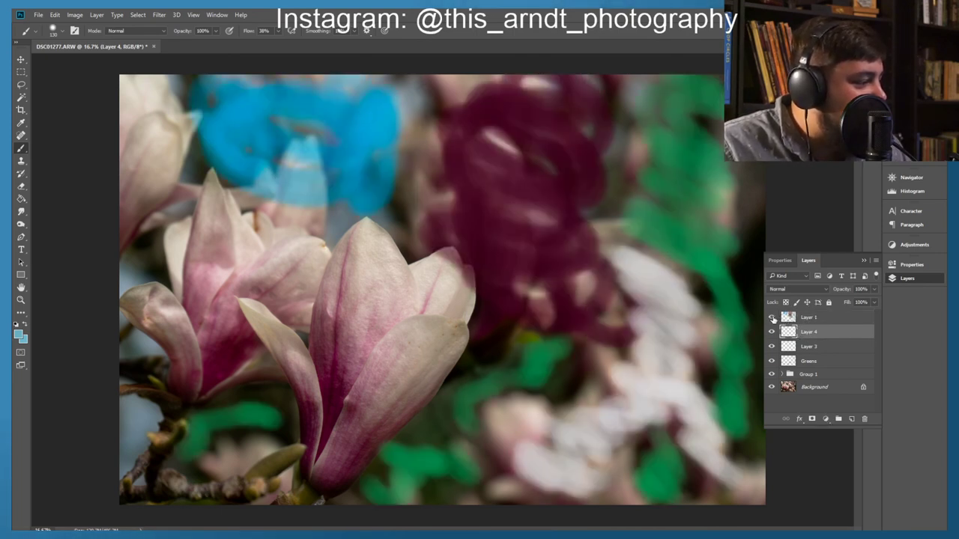
left_click(772, 317)
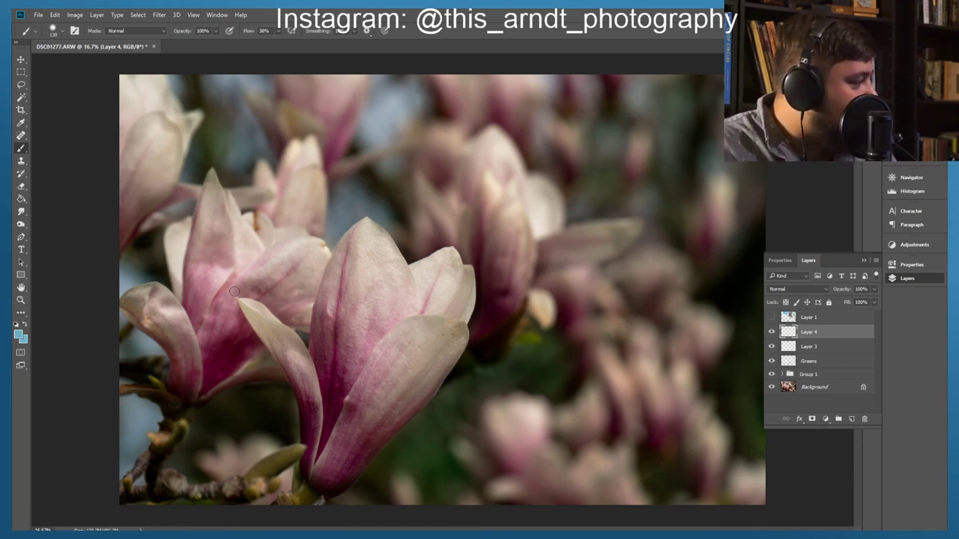
Step: Set the foreground colour to magenta #73083f, starting from a tone sampled from the pink petals
left_click(20, 337)
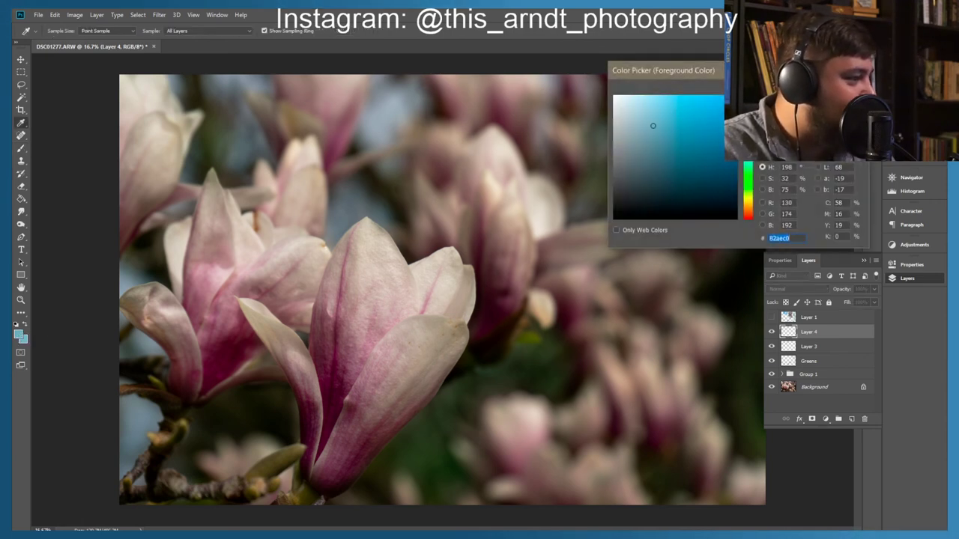
mouse_move(747, 187)
left_mouse_down()
mouse_move(747, 166)
mouse_move(748, 190)
left_mouse_up()
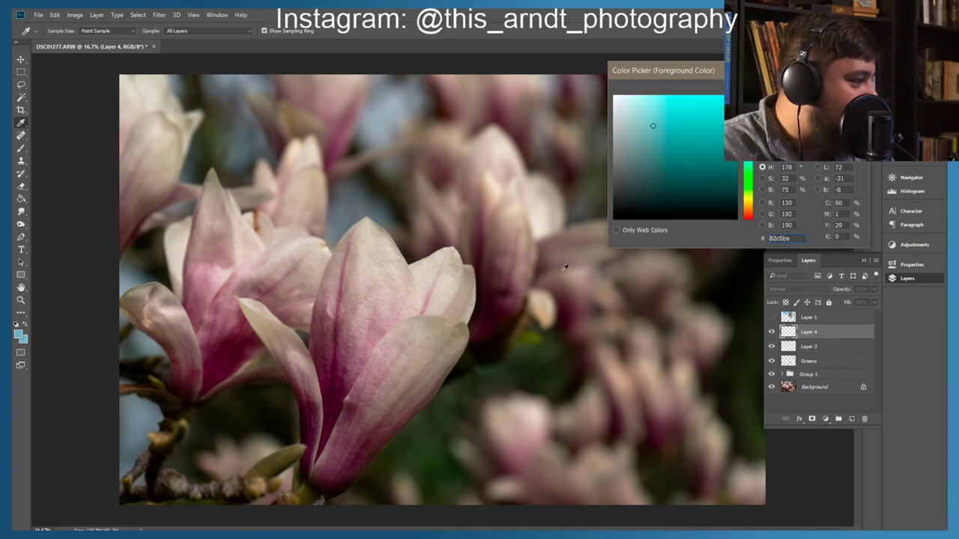
left_click(491, 325)
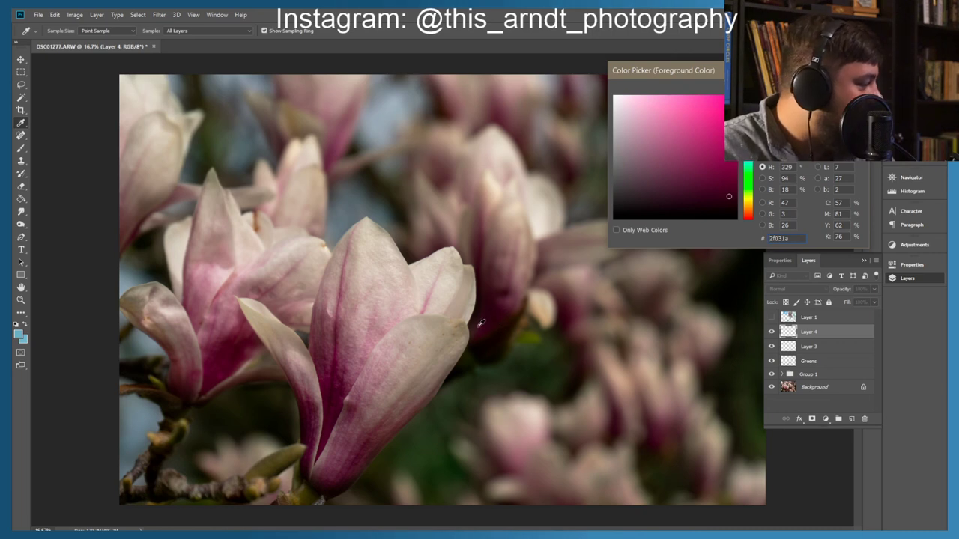
left_click(223, 363)
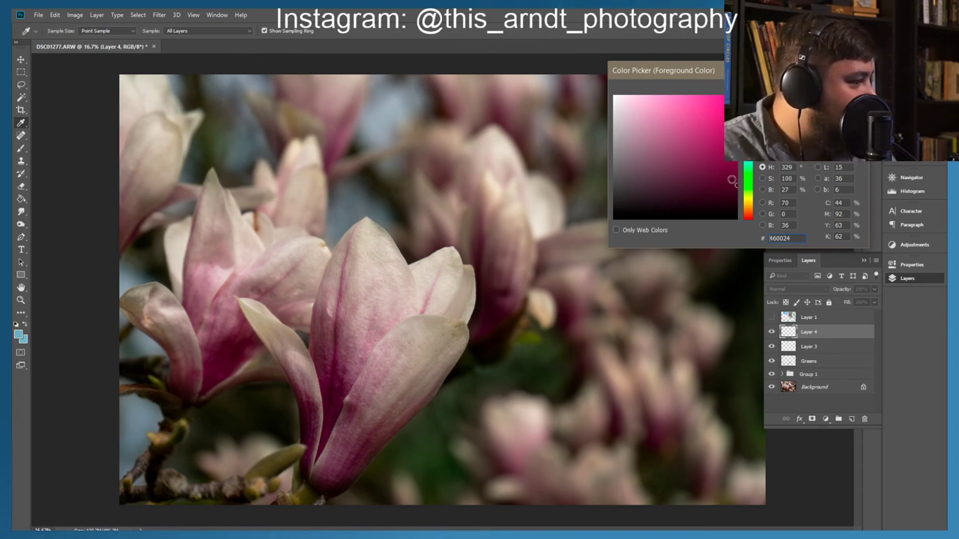
left_click(730, 177)
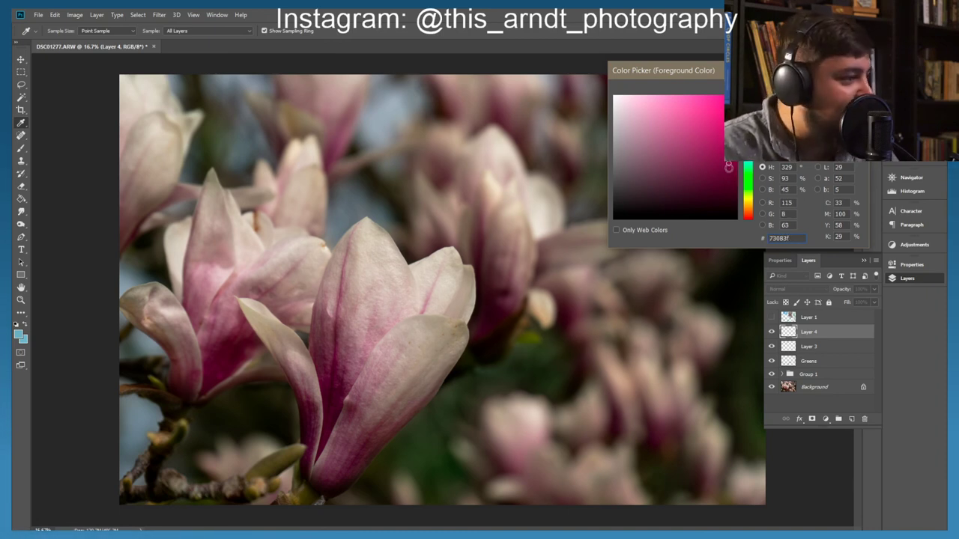
key("Return")
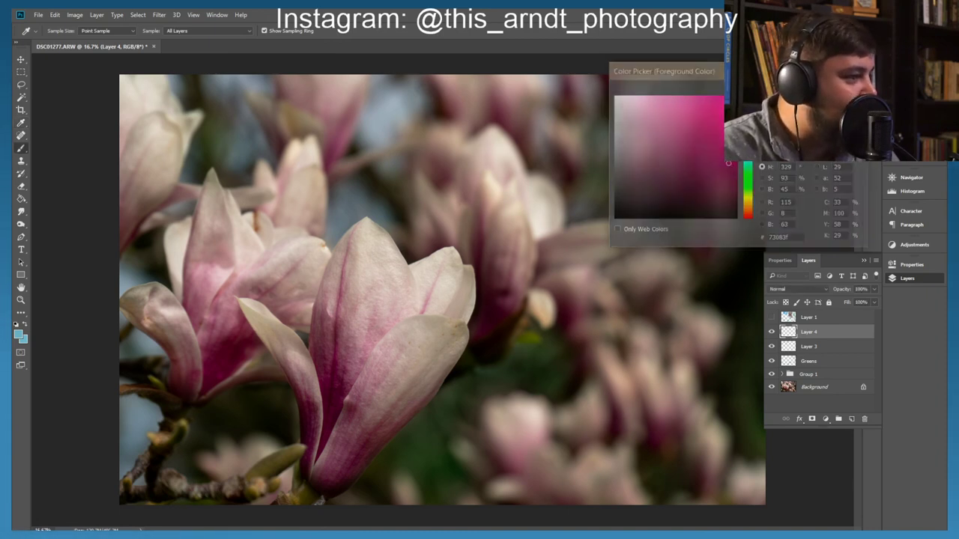
Step: Try a magenta test scribble over the blurred flowers on Layer 4 and undo it
mouse_move(703, 179)
left_mouse_down()
mouse_move(595, 123)
mouse_move(674, 187)
mouse_move(653, 301)
left_mouse_up()
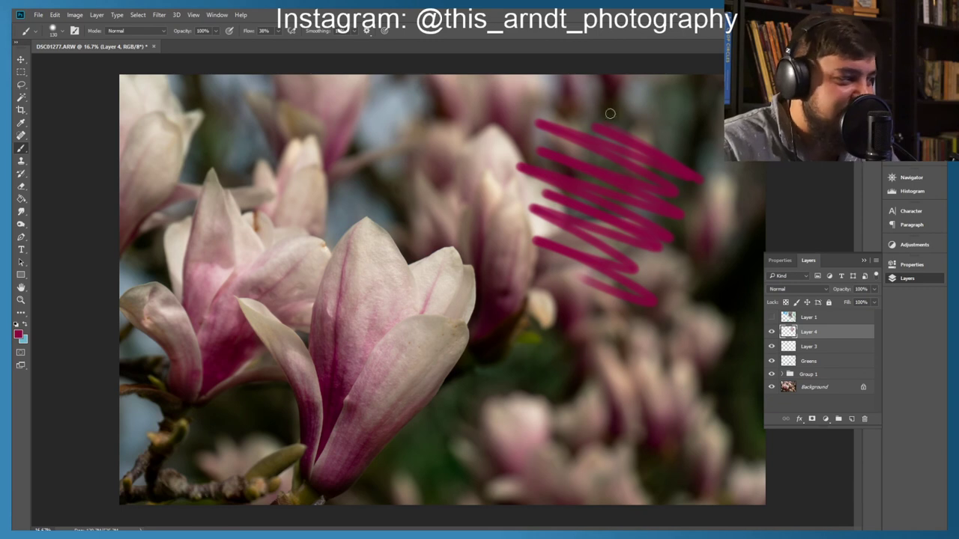
key("ctrl+z")
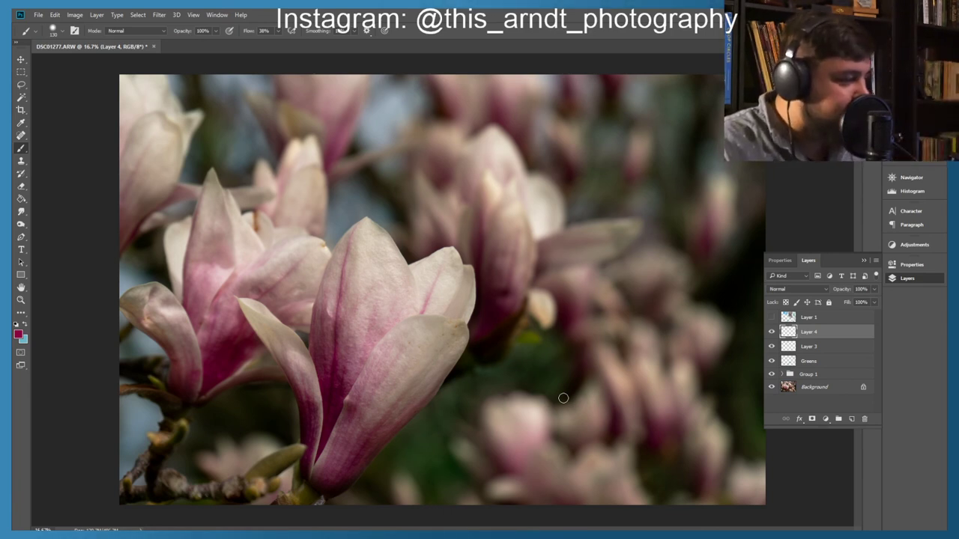
Step: Swap the foreground and background colours, and set the foreground to dark maroon #4a0a28, based on the blurred flower's shadow
left_click(24, 325)
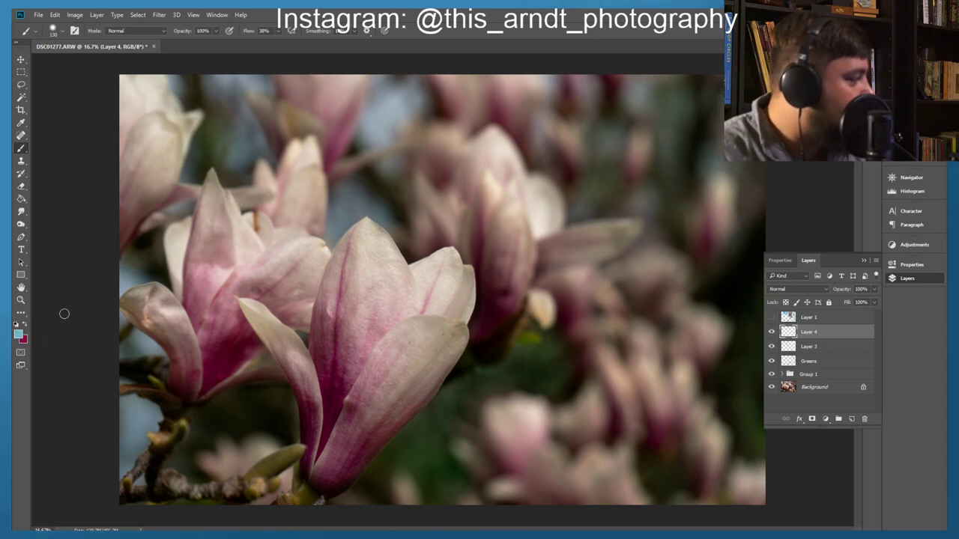
left_click(18, 335)
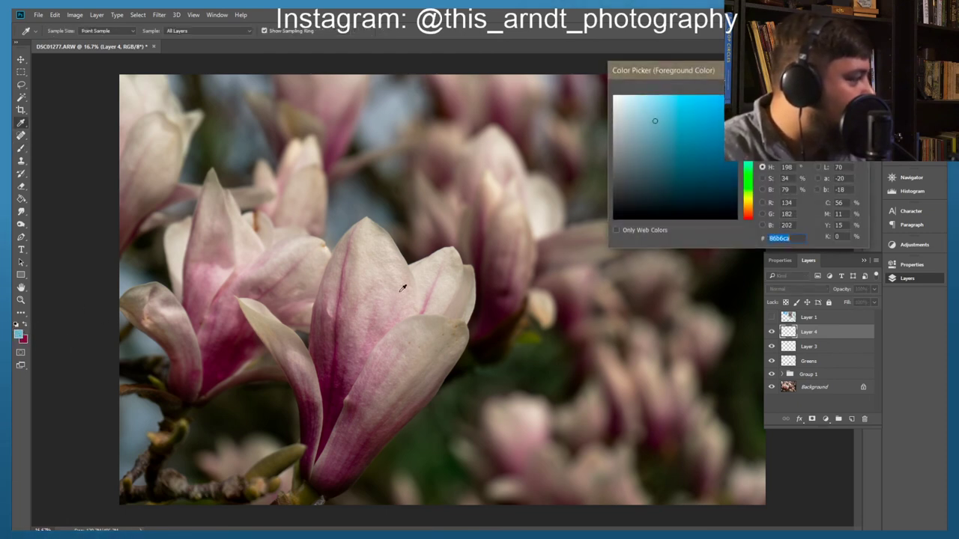
left_click(493, 310)
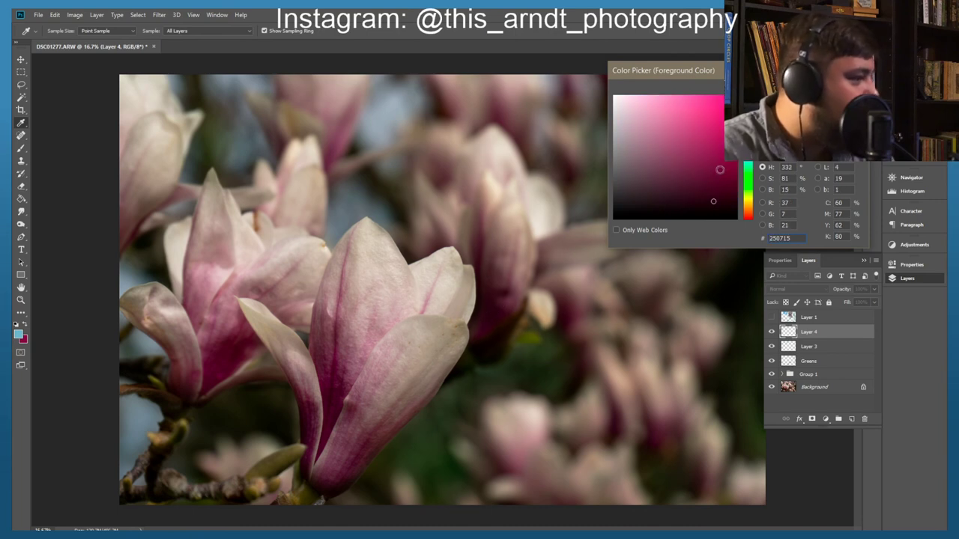
left_click(724, 188)
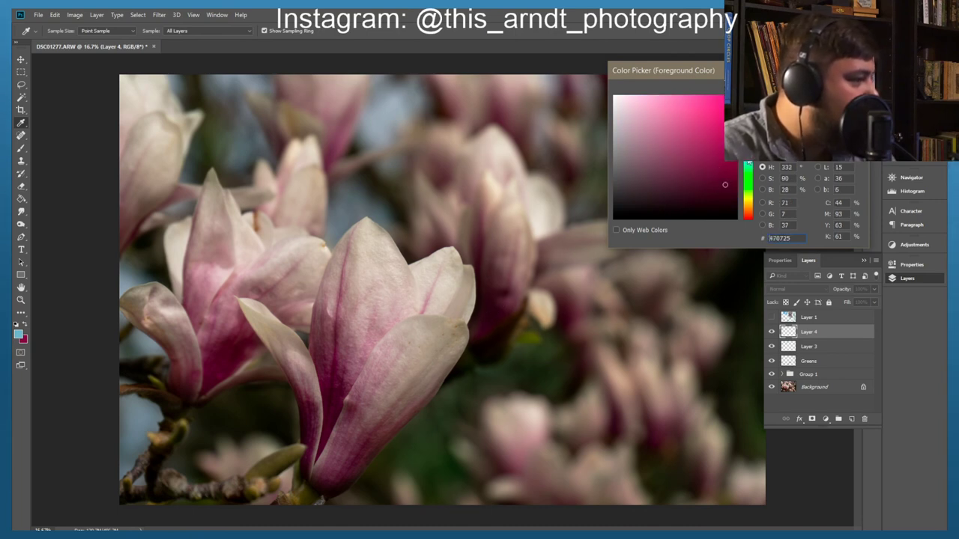
left_click(719, 183)
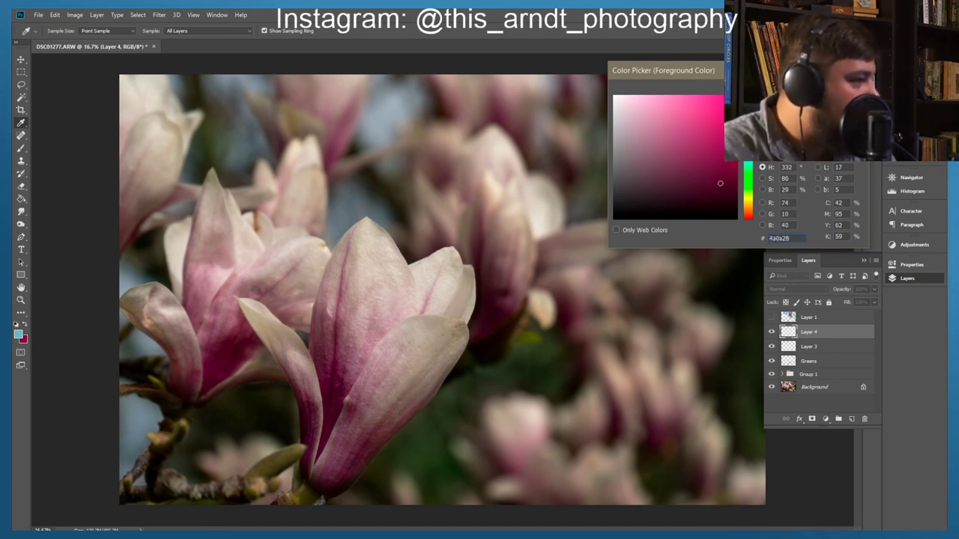
key("Return")
Step: Try a dark maroon brush scribble over the blurred background flowers and undo it
key("b")
mouse_move(665, 228)
left_mouse_down()
mouse_move(669, 265)
mouse_move(659, 292)
mouse_move(625, 296)
mouse_move(520, 263)
mouse_move(509, 281)
mouse_move(646, 350)
mouse_move(562, 288)
left_mouse_up()
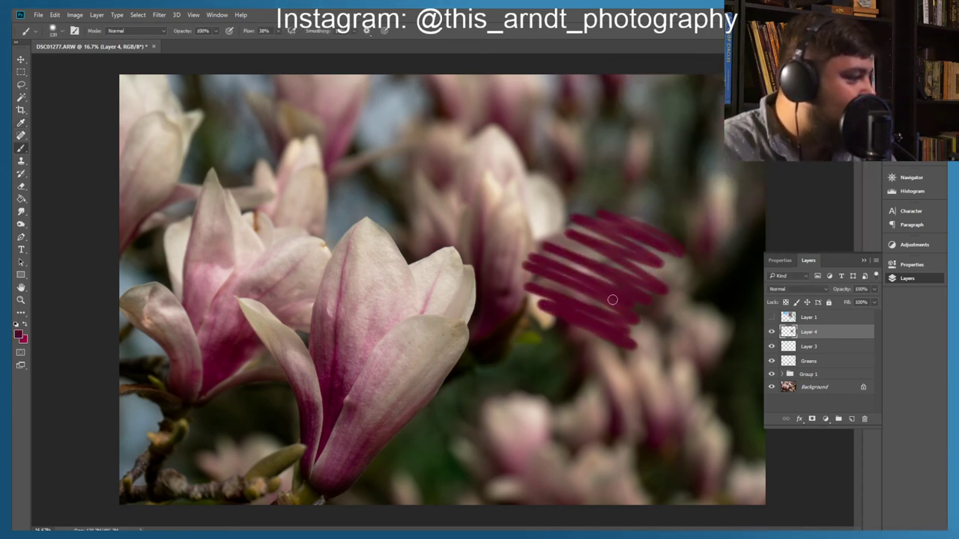
key("ctrl+z")
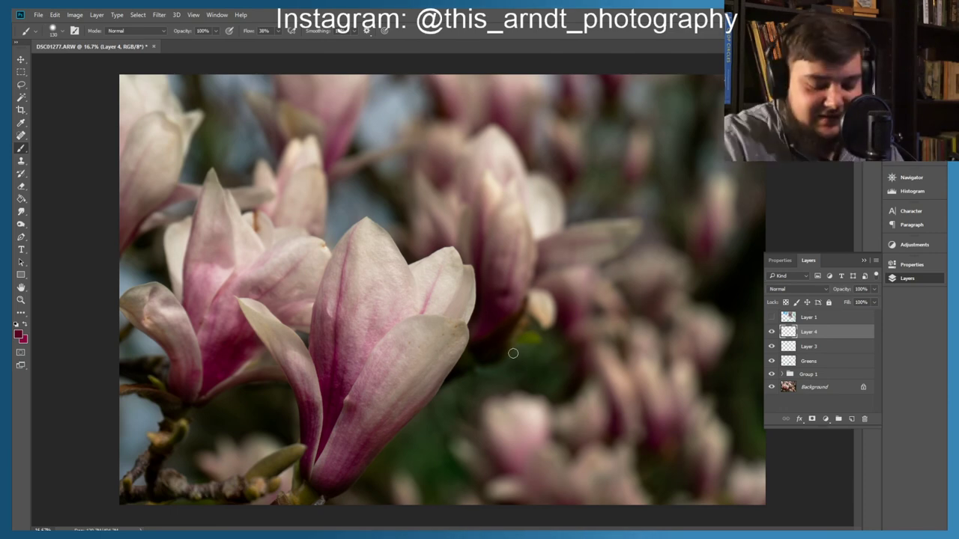
Step: Paint dark maroon on Layer 4 over the pink shadow areas of the large blurred magnolia behind the main bloom
scroll(514, 358, "up", 1)
scroll(514, 358, "up", 2)
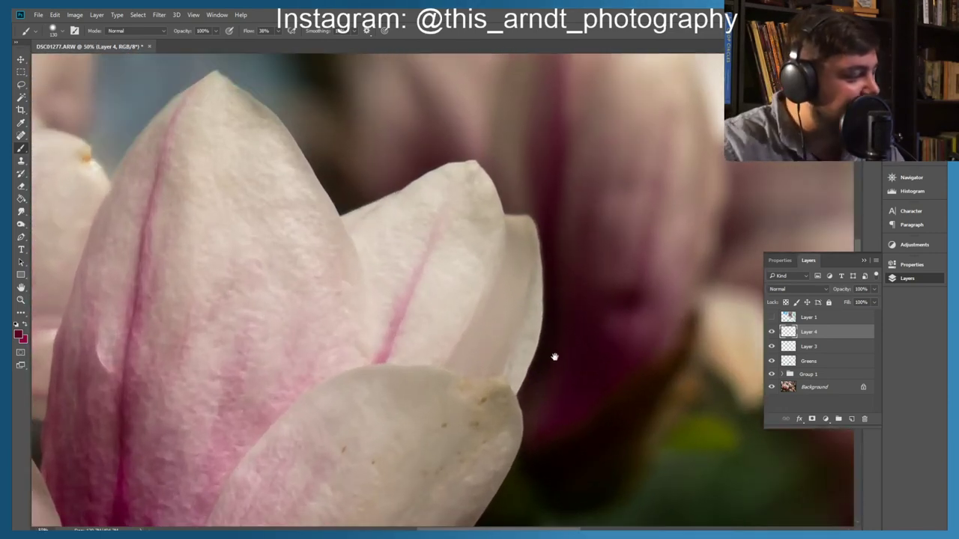
scroll(561, 349, "down", 1)
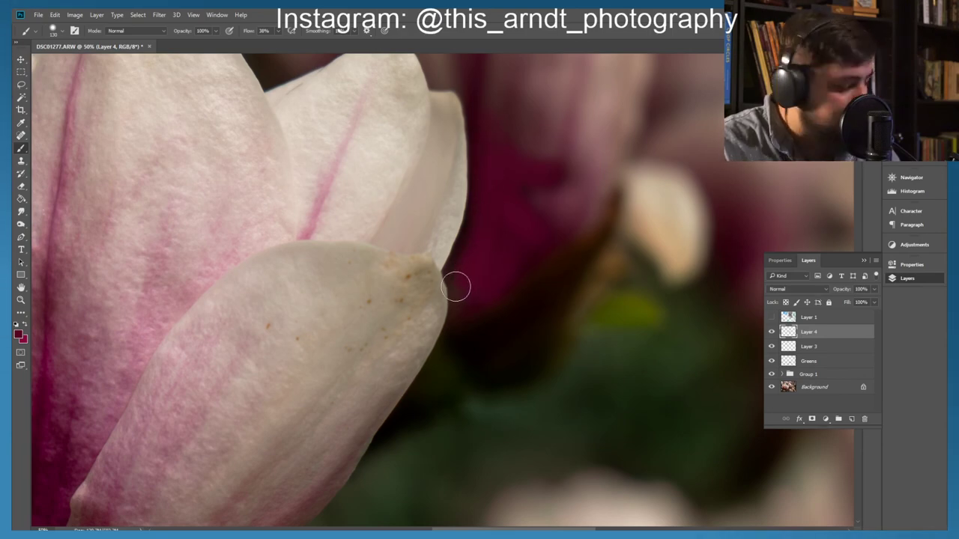
key("ctrl+z")
key("ctrl+minus")
key("ctrl+minus")
mouse_move(502, 217)
left_mouse_down()
mouse_move(496, 259)
mouse_move(499, 230)
mouse_move(507, 242)
left_mouse_up()
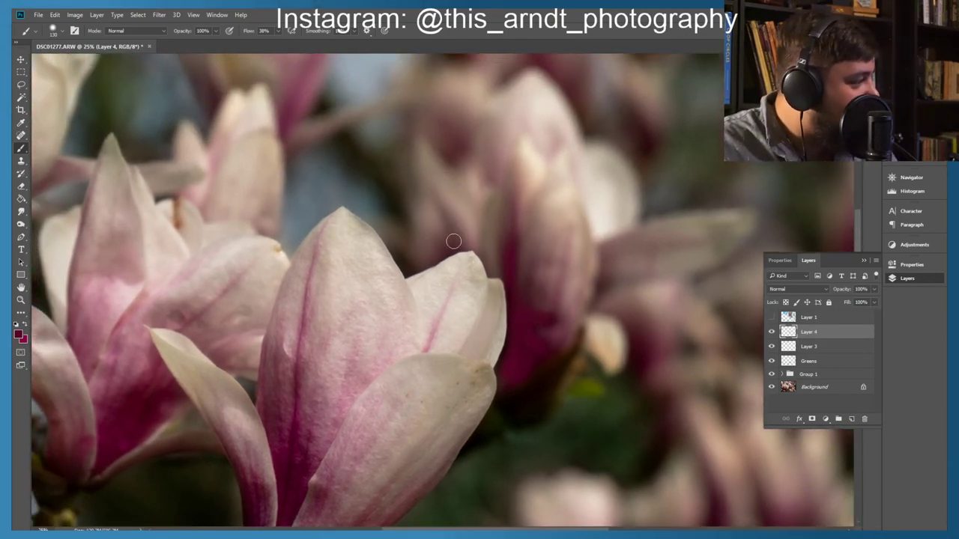
Step: Paint dark maroon on Layer 4 into the pink bases of the smaller blurred magnolias in the photo's right half
mouse_move(609, 323)
left_mouse_down()
mouse_move(561, 292)
mouse_move(519, 230)
left_mouse_up()
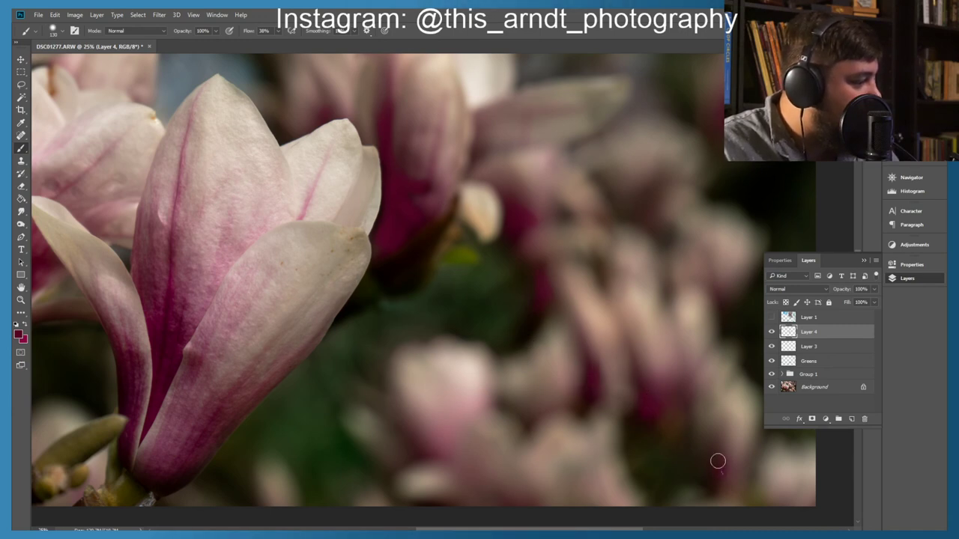
mouse_move(427, 450)
left_mouse_down()
mouse_move(441, 428)
mouse_move(417, 356)
left_mouse_up()
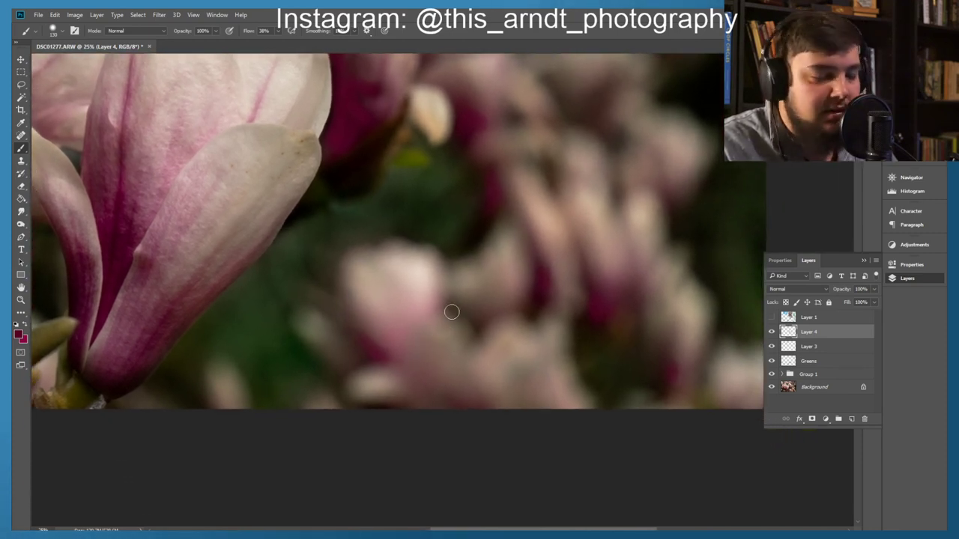
mouse_move(481, 341)
left_mouse_down()
mouse_move(413, 282)
mouse_move(420, 305)
left_mouse_up()
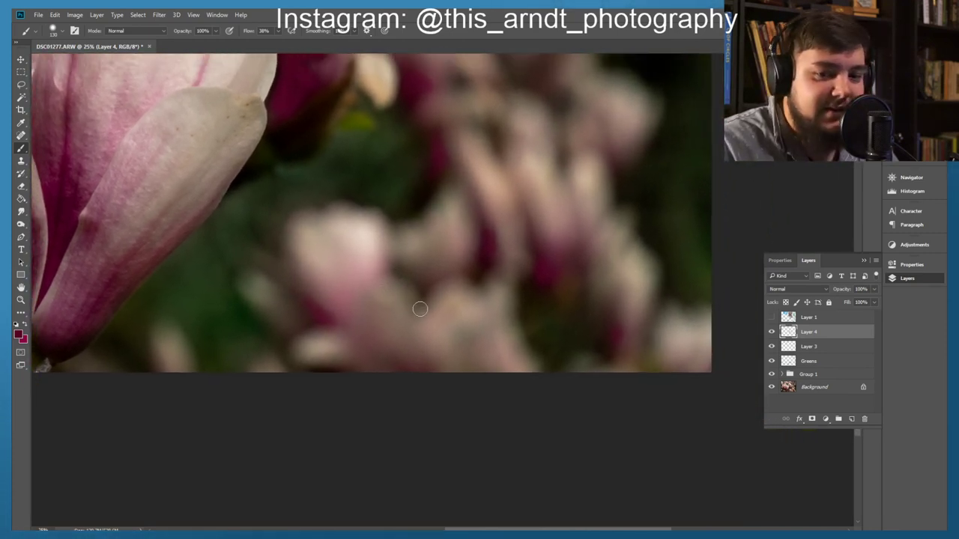
scroll(427, 249, "up", 6)
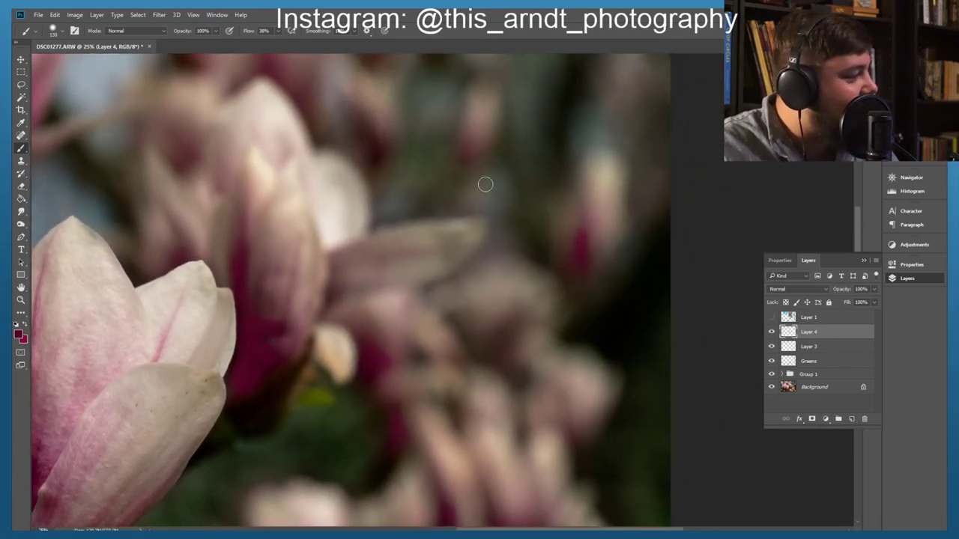
left_click_drag(487, 190, 510, 248)
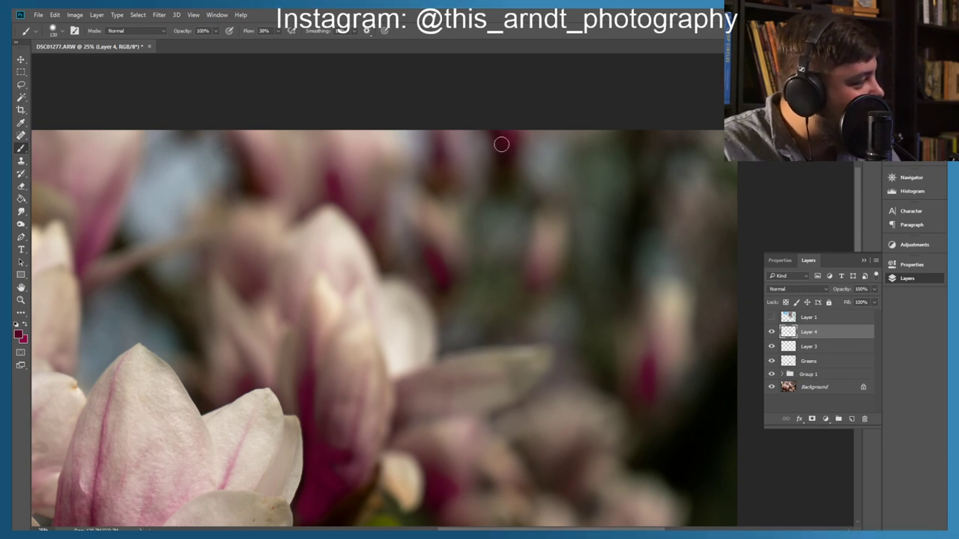
Step: Add a new empty layer directly above Layer 4
left_click_drag(334, 185, 364, 156)
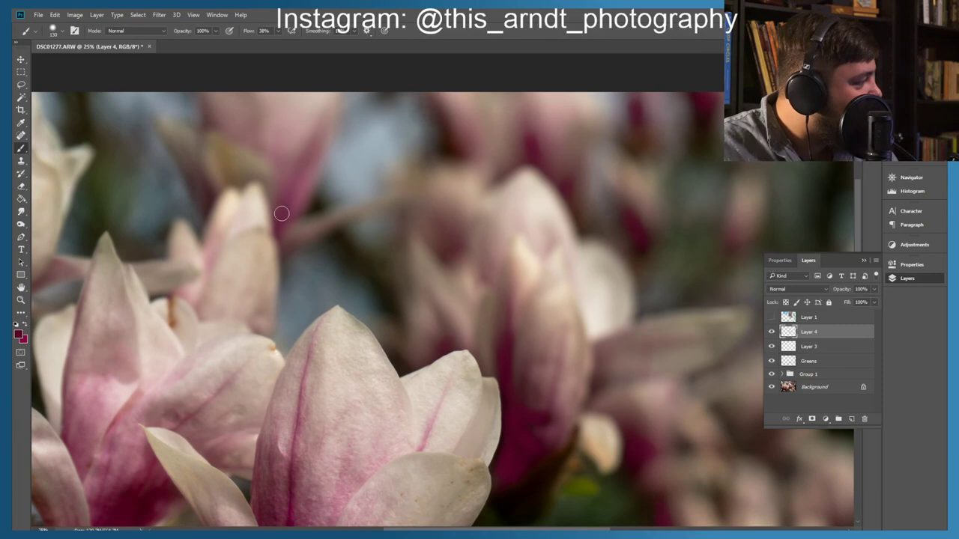
left_click_drag(286, 211, 417, 457)
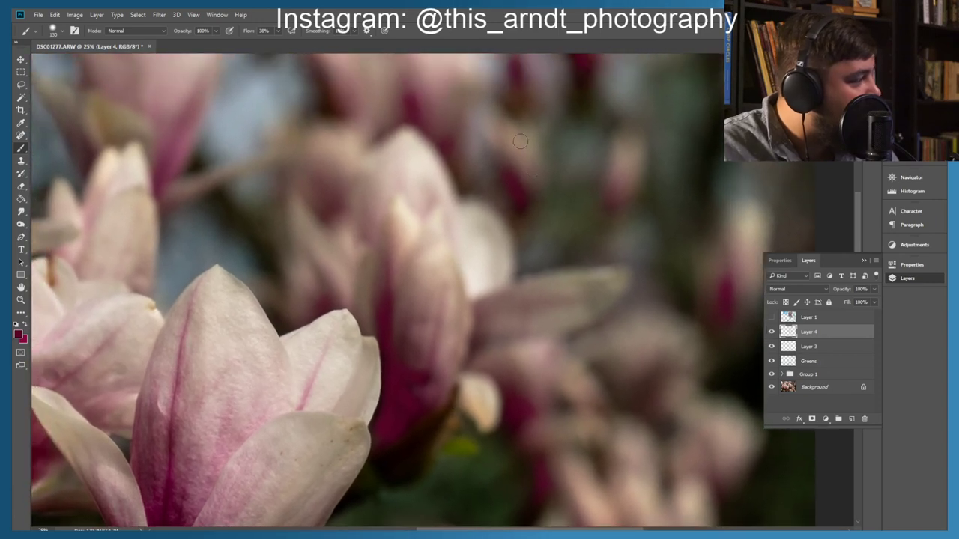
left_click_drag(506, 227, 462, 325)
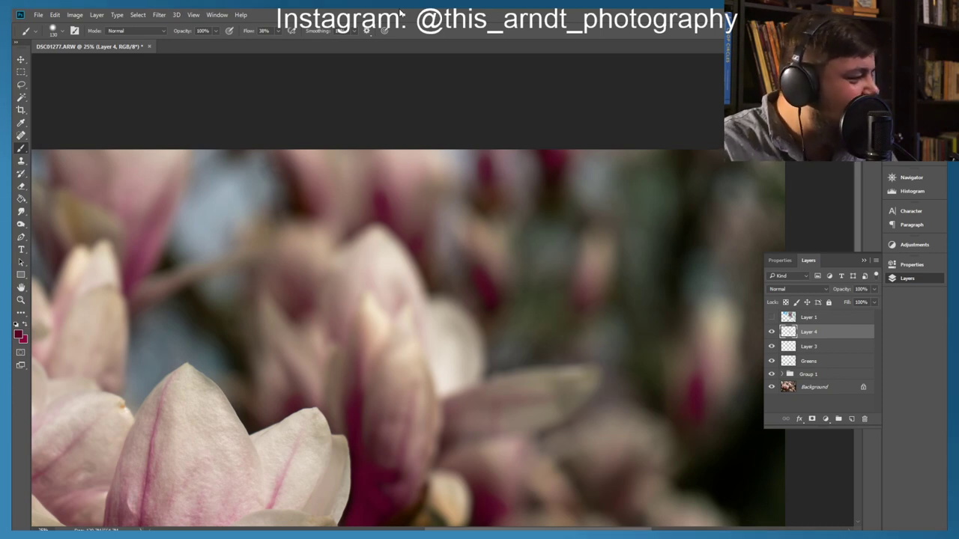
left_click_drag(612, 346, 498, 267)
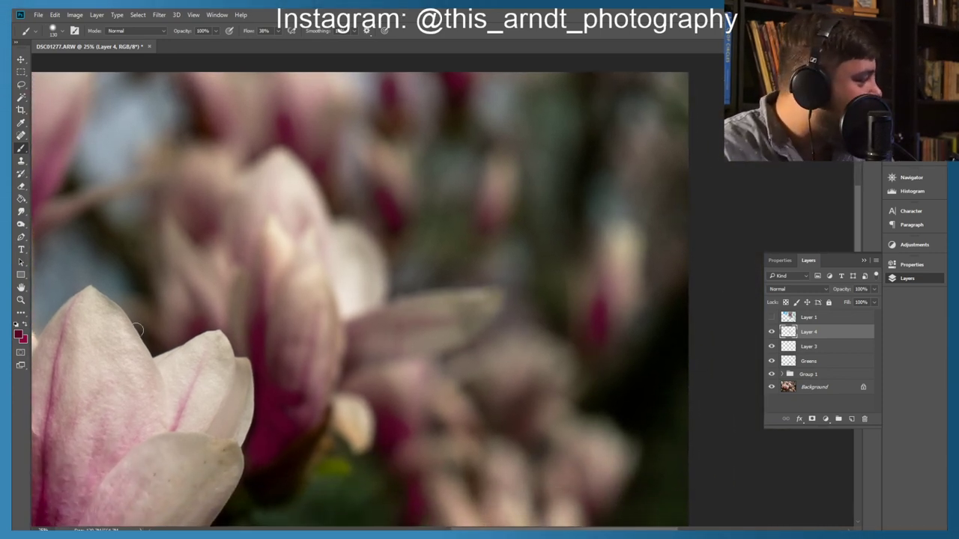
left_click(851, 420)
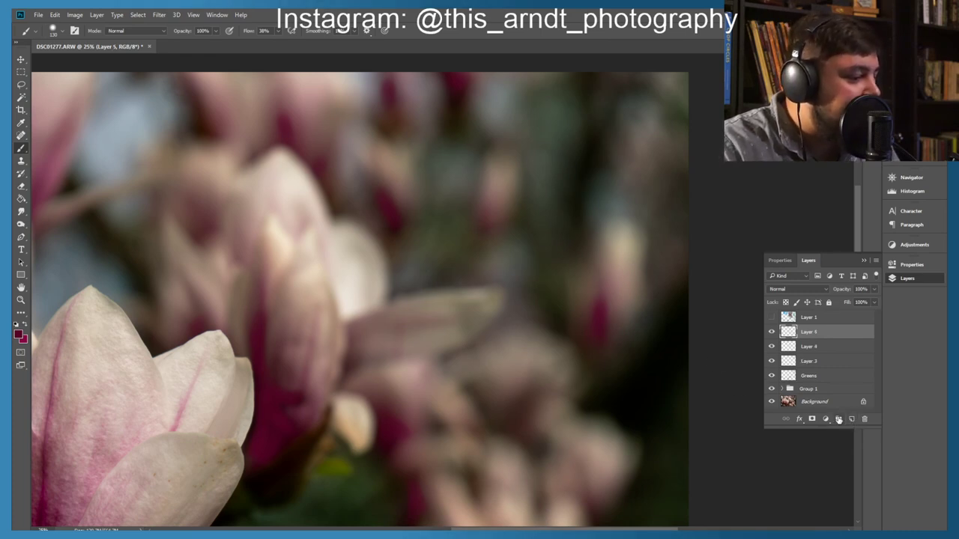
Step: Brush dark magenta accents onto the blurred blossoms behind the main flower on Layer 5
left_click_drag(434, 349, 492, 230)
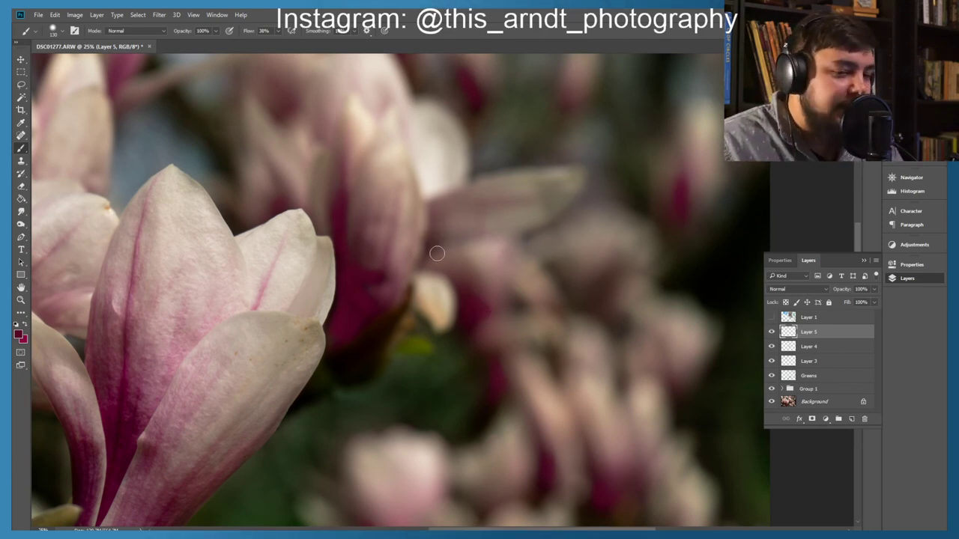
mouse_move(414, 240)
left_mouse_down()
mouse_move(453, 306)
mouse_move(481, 308)
mouse_move(508, 292)
left_mouse_up()
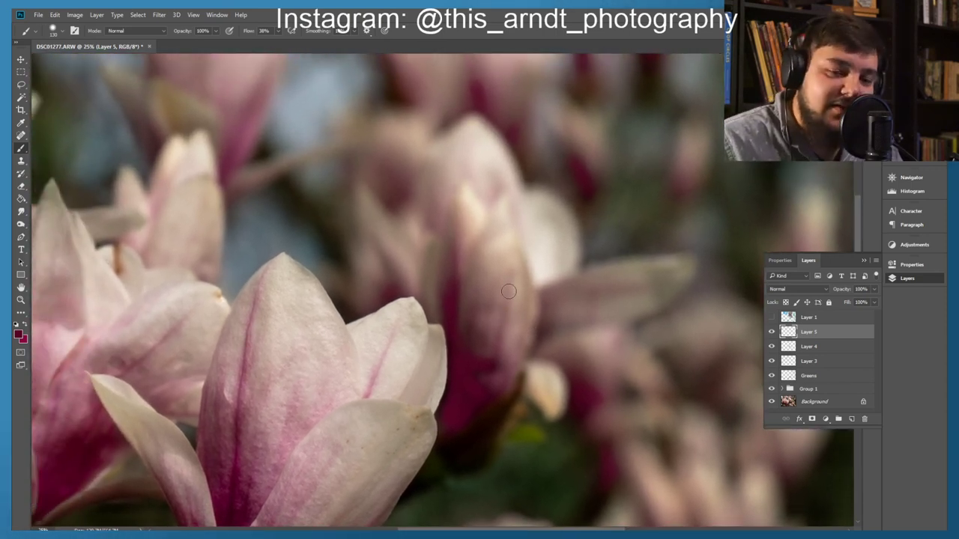
left_click_drag(425, 228, 462, 298)
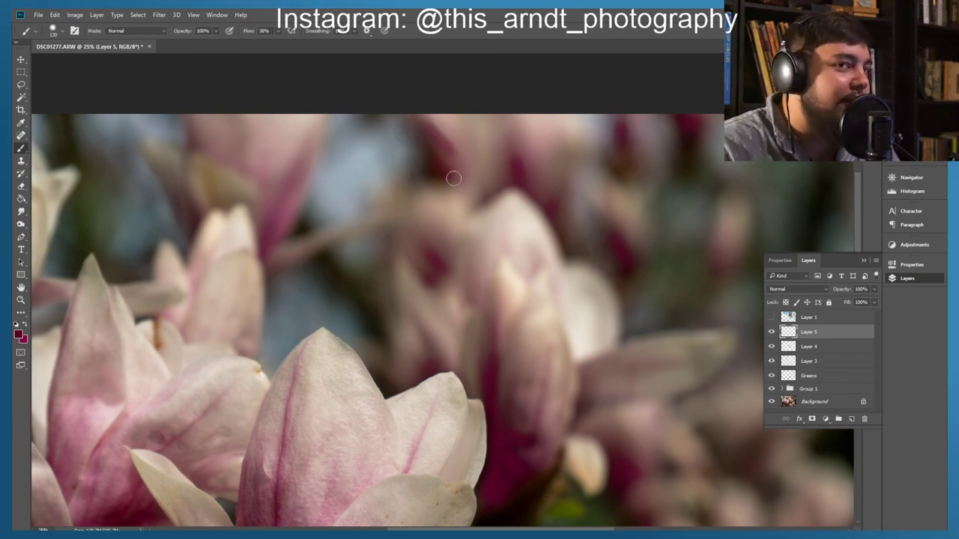
left_click_drag(565, 321, 466, 175)
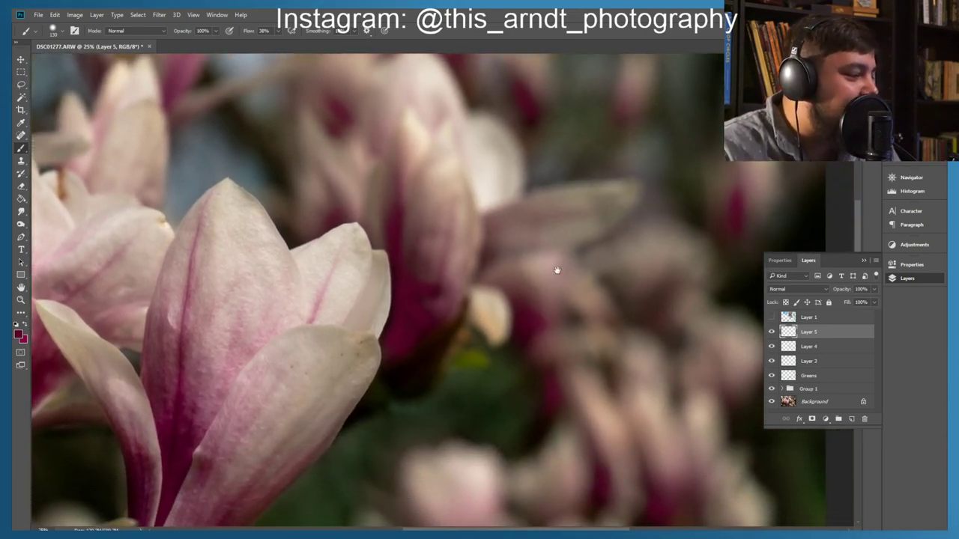
left_click_drag(540, 320, 439, 188)
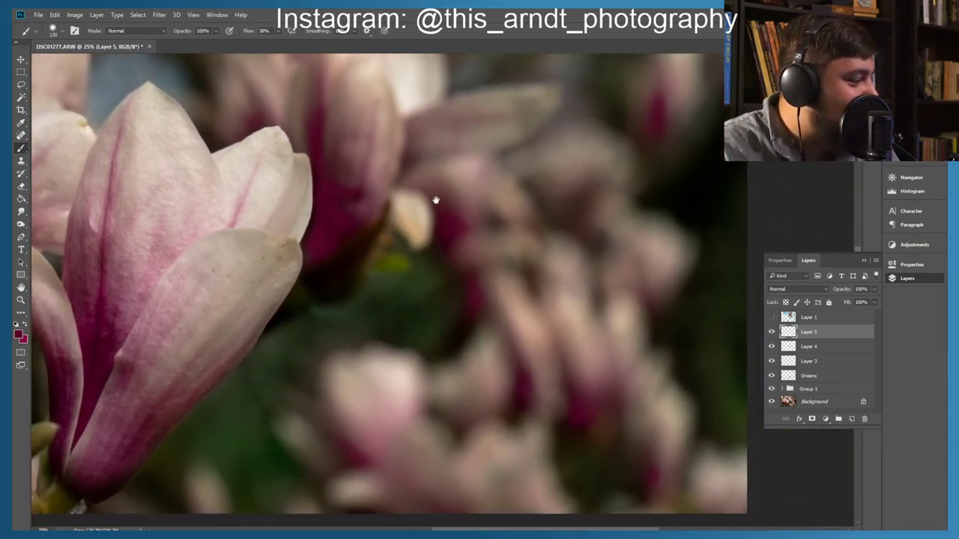
mouse_move(492, 302)
left_mouse_down()
mouse_move(447, 243)
mouse_move(434, 256)
mouse_move(441, 278)
left_mouse_up()
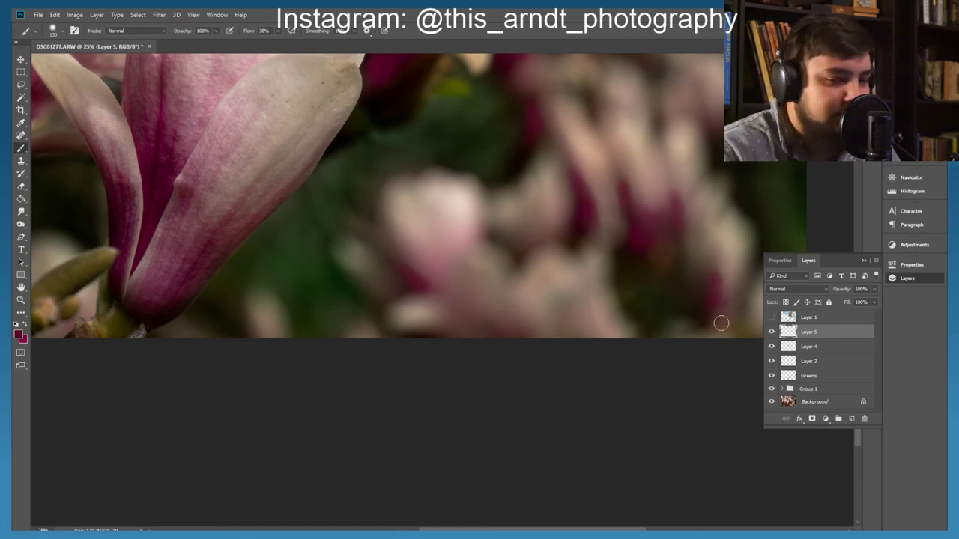
Step: Paint dark magenta into the petals of the central background blossom and the blurred blossoms along the photo's upper edge
scroll(640, 207, "up", 2)
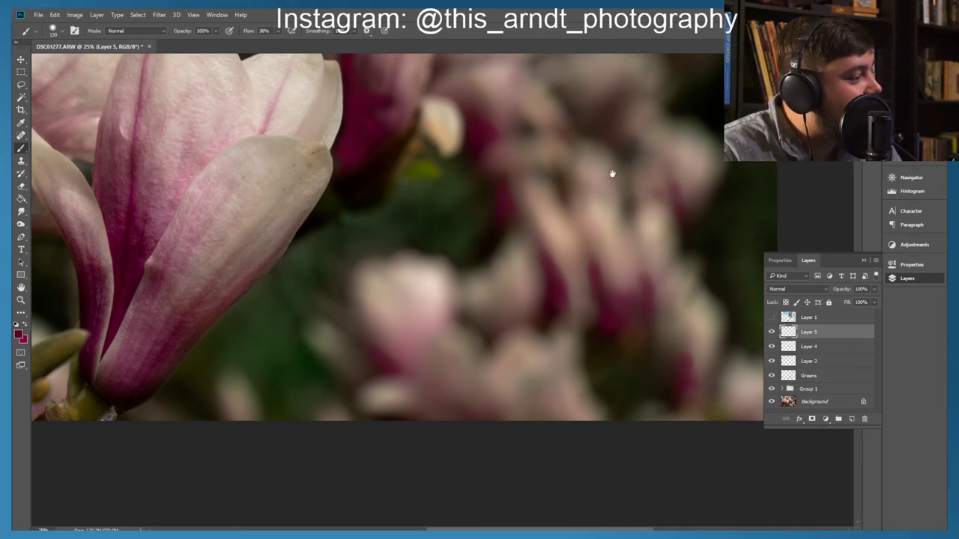
scroll(612, 174, "up", 2)
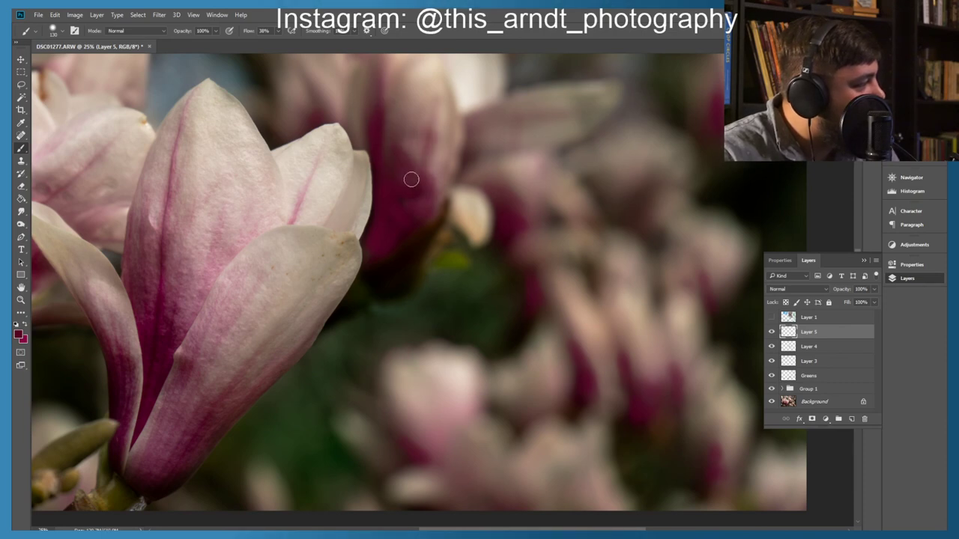
scroll(452, 186, "up", 3)
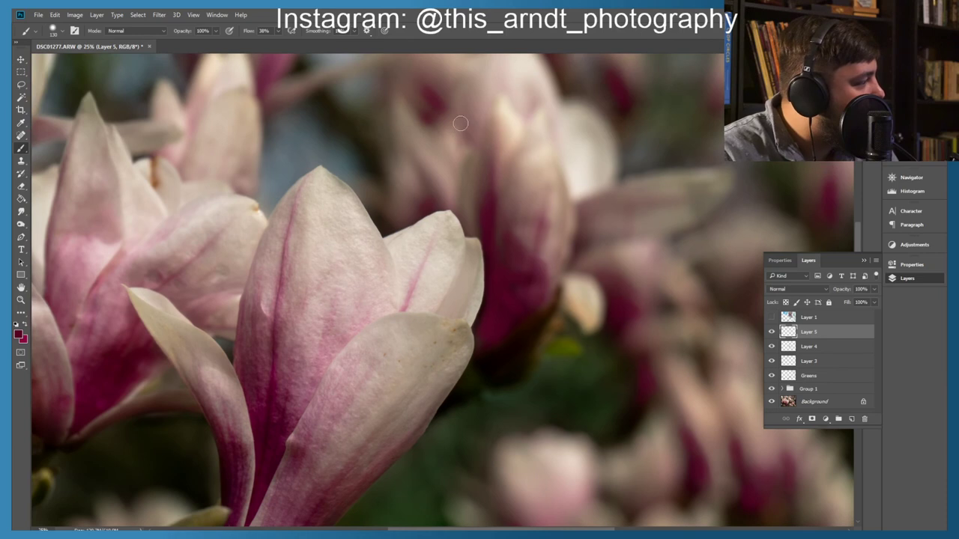
scroll(459, 142, "up", 2)
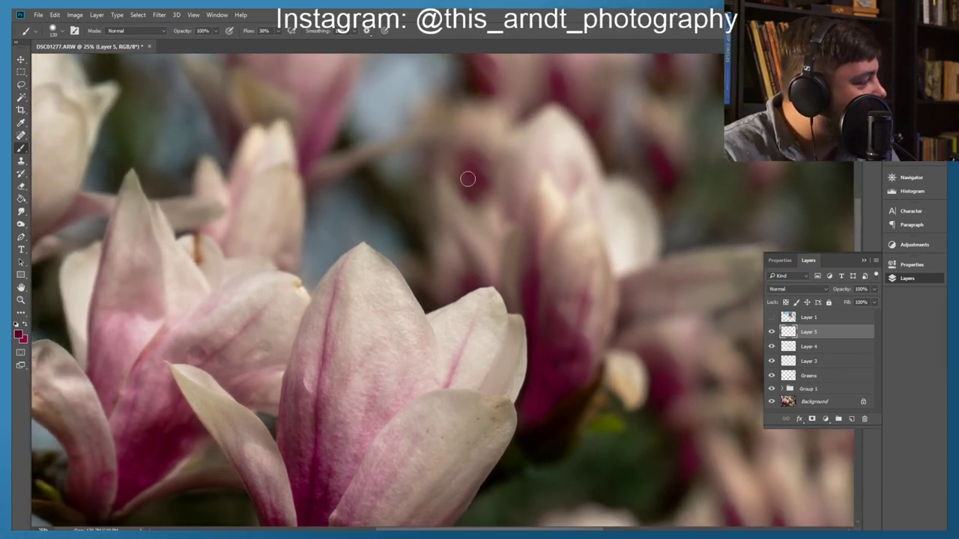
scroll(510, 187, "up", 3)
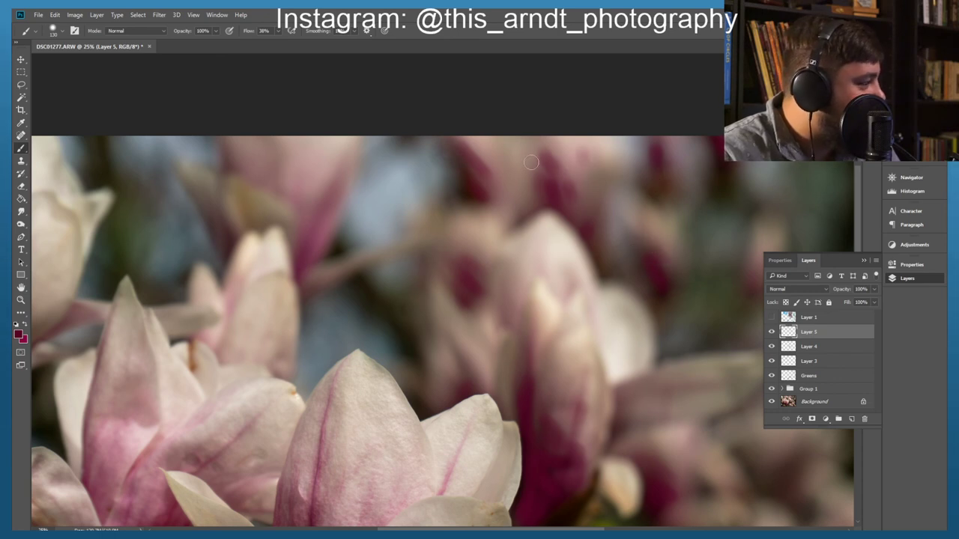
Step: Brush magenta streaks onto the petals and base of the background blossom in the photo's upper-left area
mouse_move(294, 180)
left_mouse_down()
mouse_move(316, 218)
mouse_move(307, 216)
mouse_move(310, 238)
mouse_move(326, 215)
mouse_move(322, 232)
mouse_move(335, 194)
left_mouse_up()
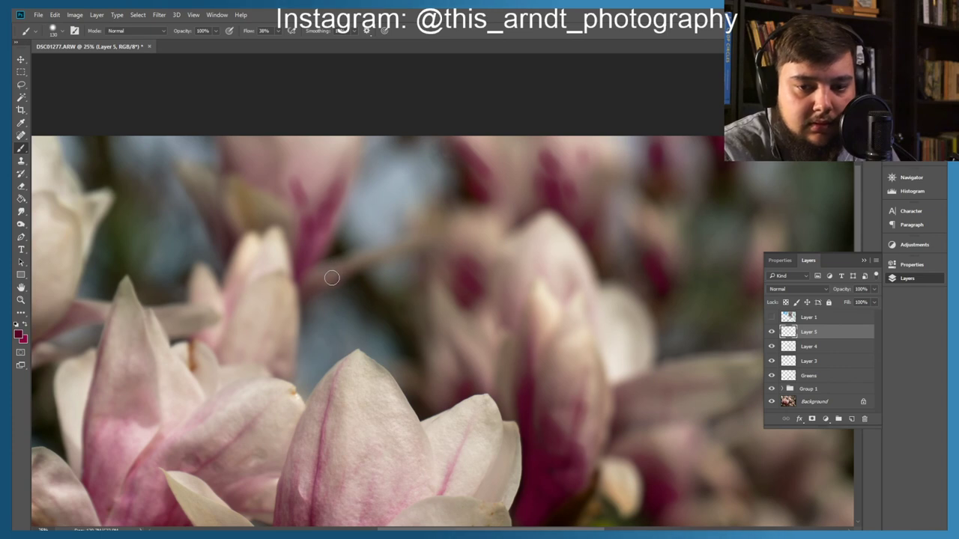
mouse_move(297, 208)
left_mouse_down()
mouse_move(357, 235)
mouse_move(364, 228)
left_mouse_up()
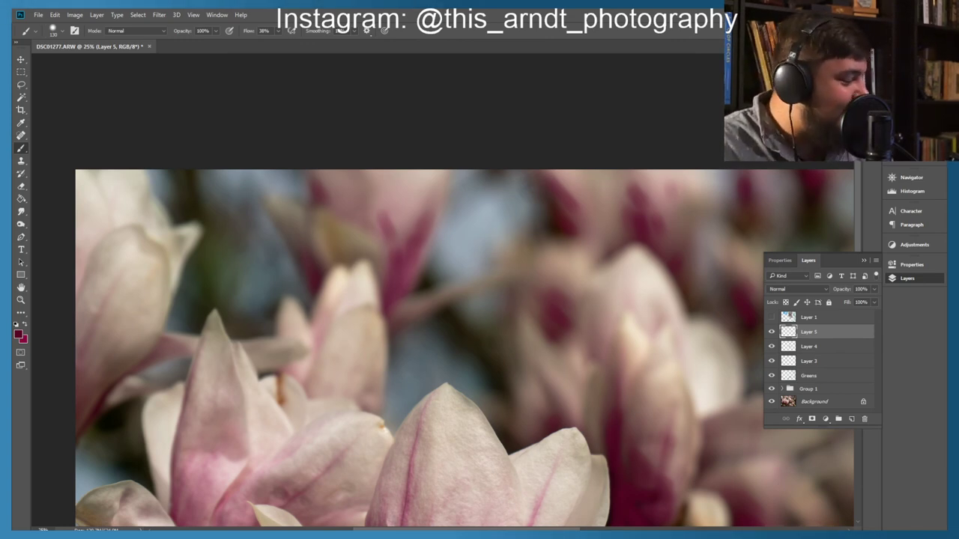
left_click_drag(445, 395, 383, 313)
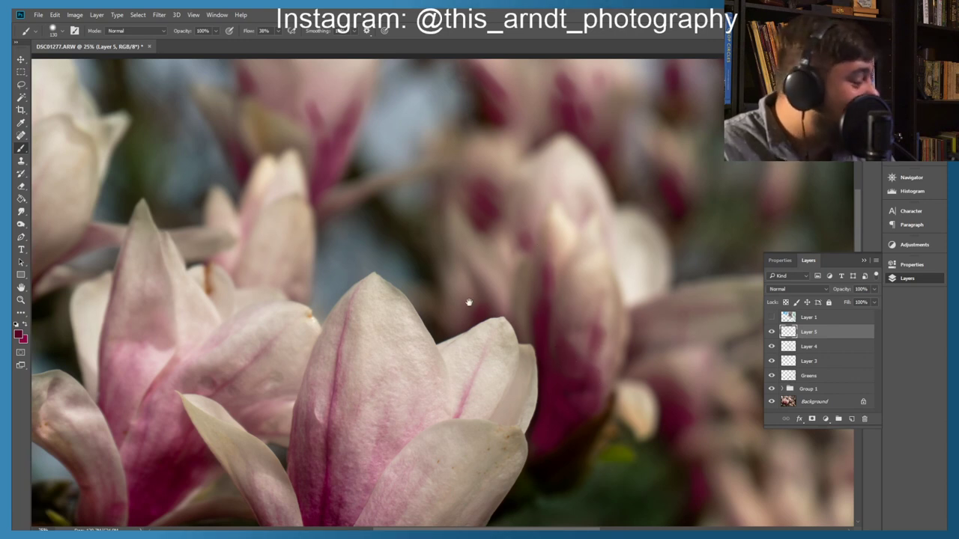
Step: Paint magenta shading across the base of the blurred pink blossom near the photo's lower edge
left_click_drag(470, 295, 514, 284)
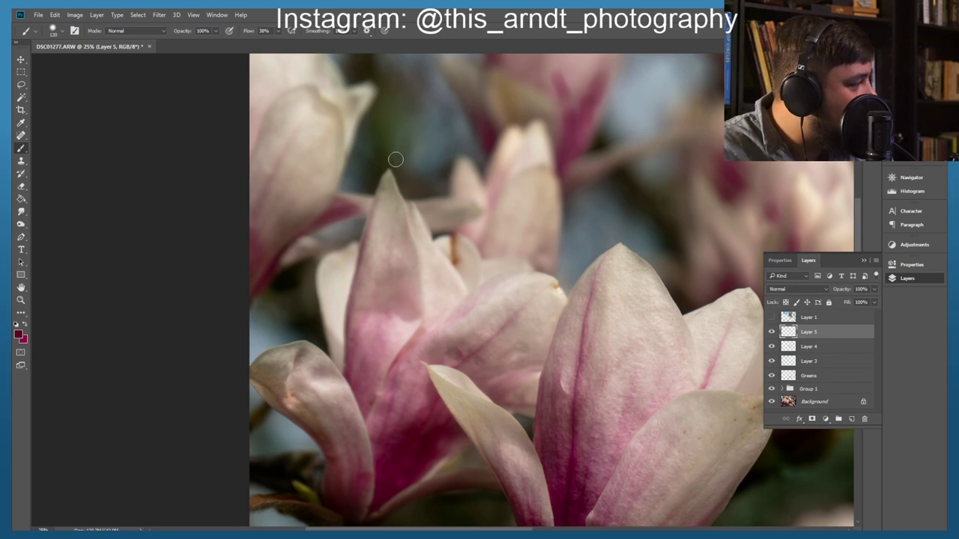
left_click_drag(383, 168, 317, 203)
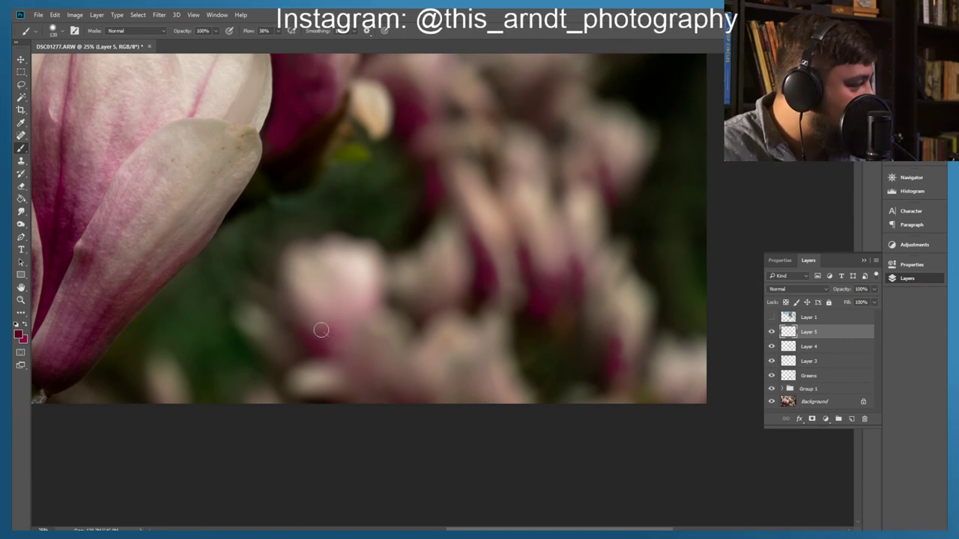
left_click_drag(372, 304, 323, 317)
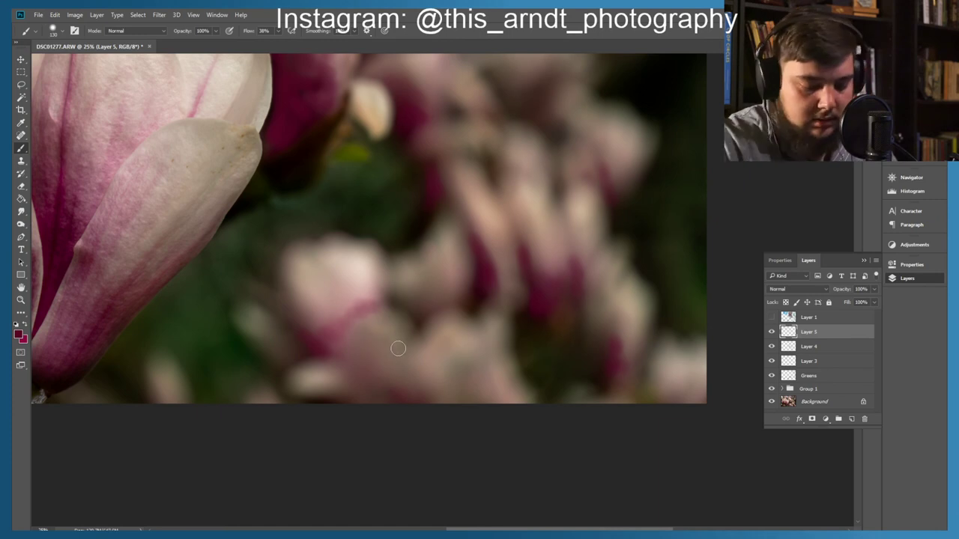
Step: Compare the available blend modes on Layer 5 against the whole photo and settle on Soft Light
key("ctrl+0")
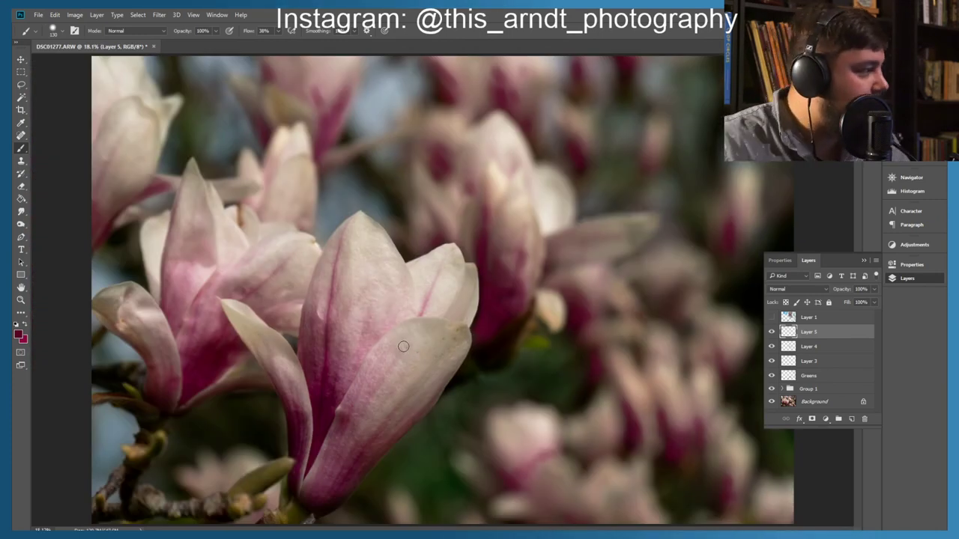
left_click(795, 289)
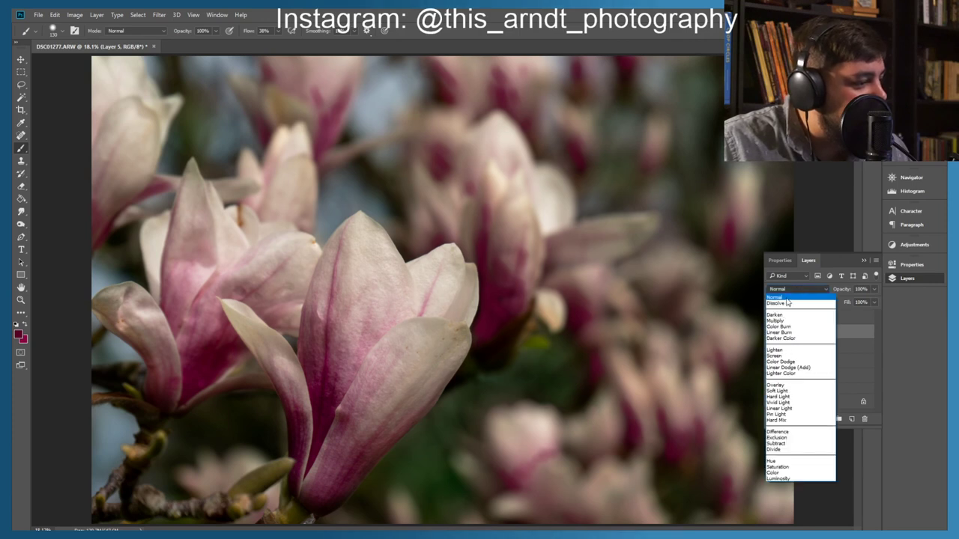
left_click(787, 300)
key("Down")
key("Down")
key("Down")
key("Down")
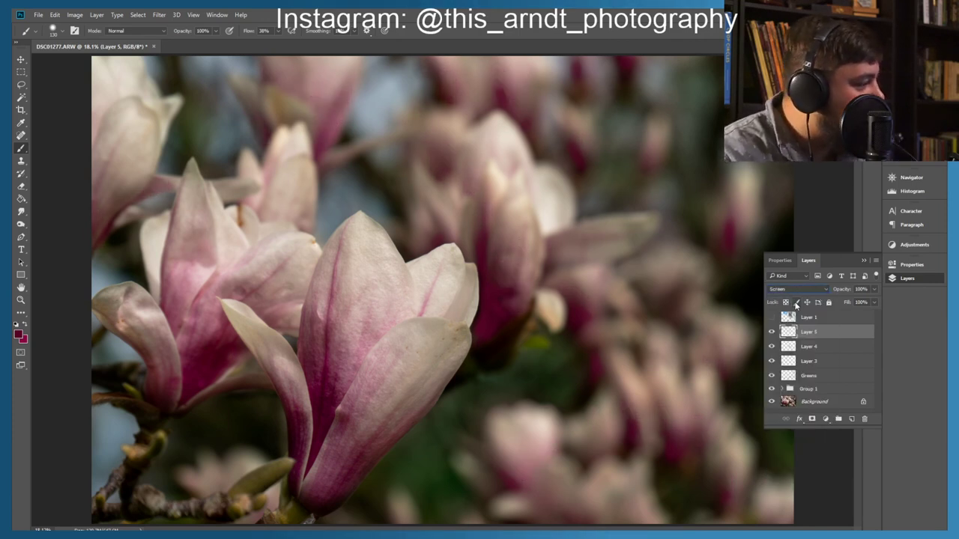
key("Down")
key("Down")
key("Down")
key("Down")
key("Down")
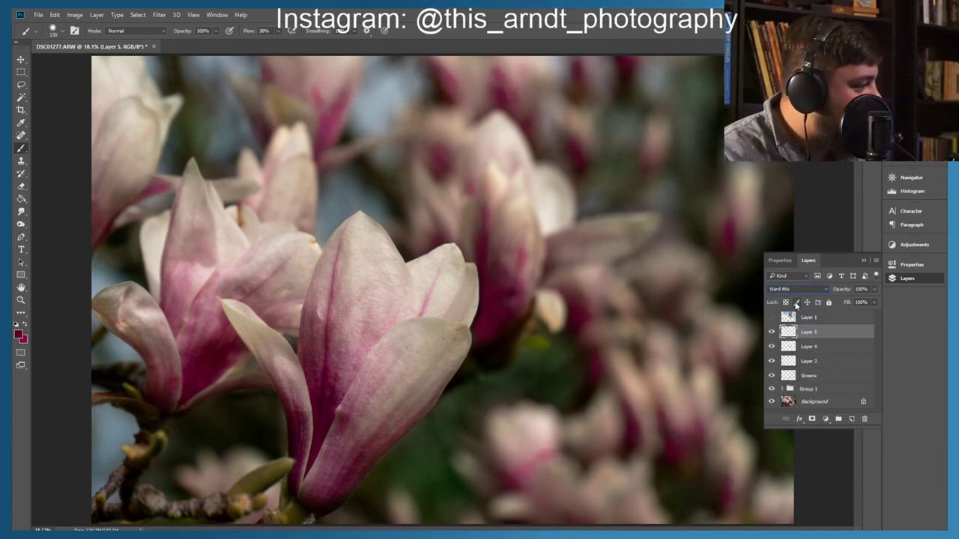
key("Down")
key("Down")
key("Down")
key("Down")
key("Down")
key("Down")
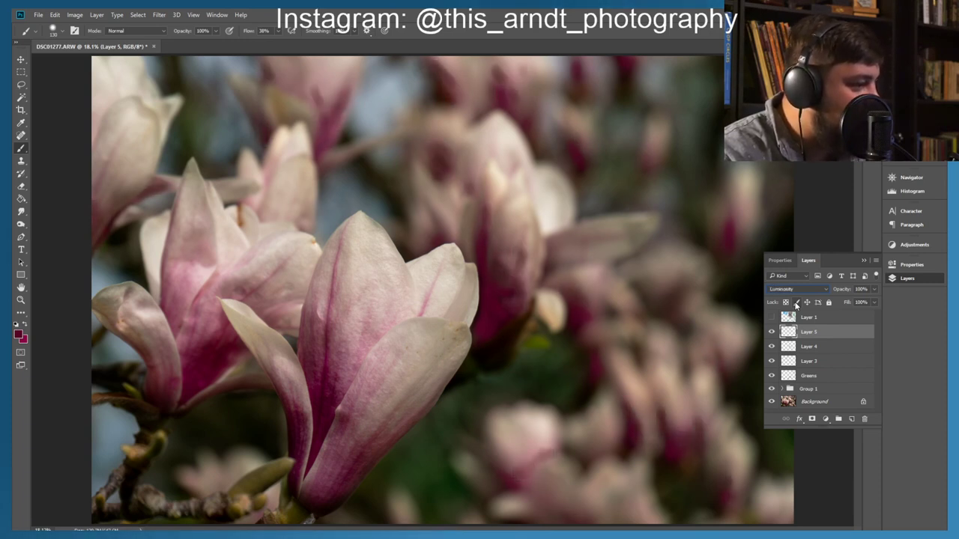
key("Up")
key("Up")
key("Up")
key("Up")
key("Up")
key("Up")
key("Up")
key("Up")
key("Up")
key("Up")
key("Up")
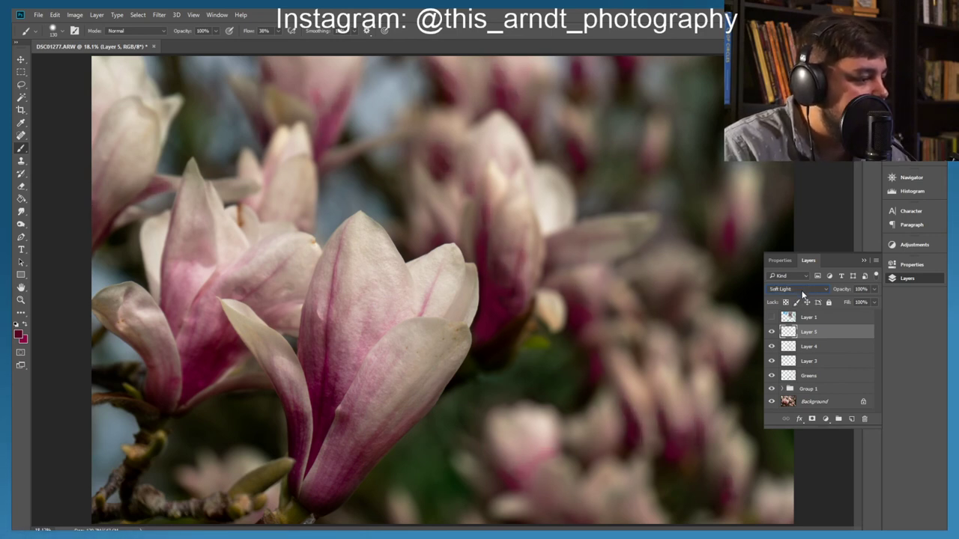
key("Up")
key("Up")
key("Up")
key("Down")
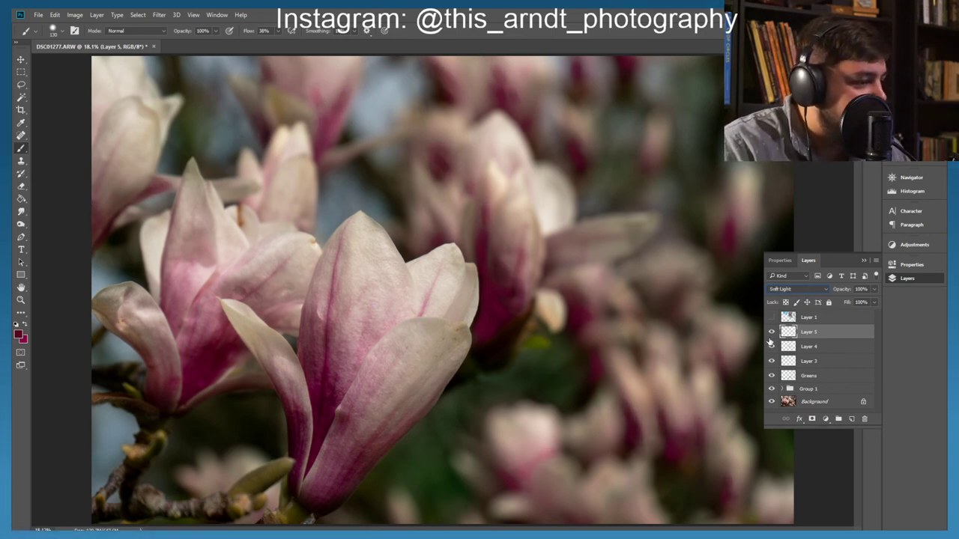
Step: Try Overlay, Soft Light and Vivid Light on Layer 4, and set its blend mode to Pin Light
left_click(799, 349)
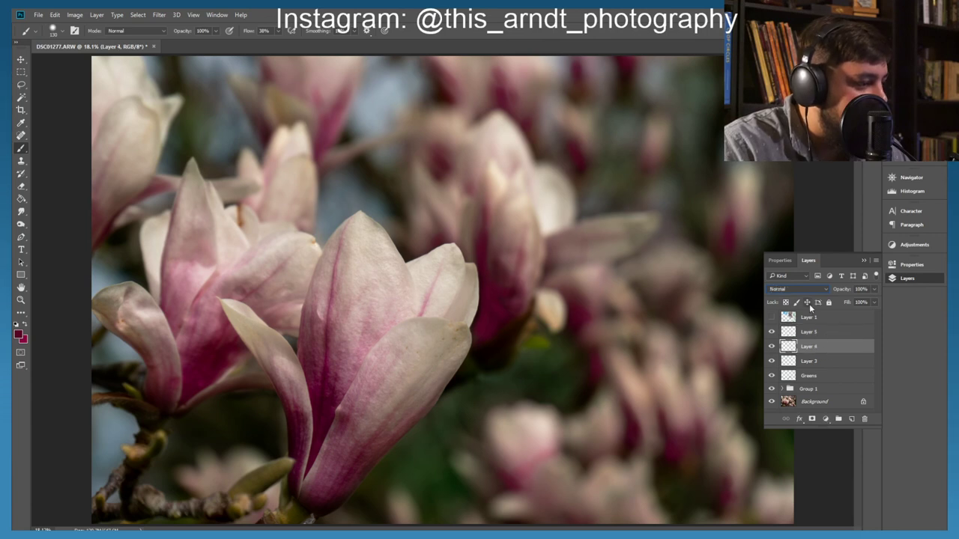
left_click(792, 289)
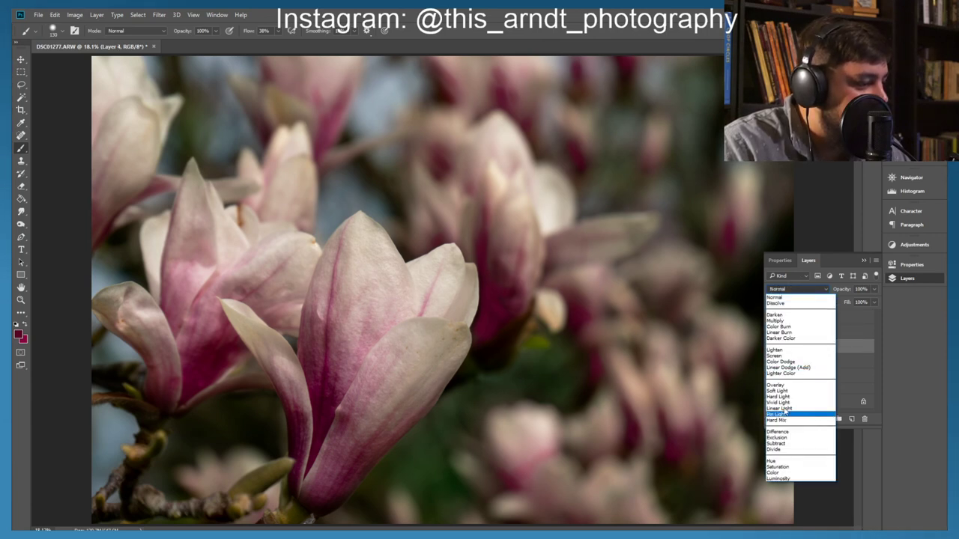
left_click(780, 385)
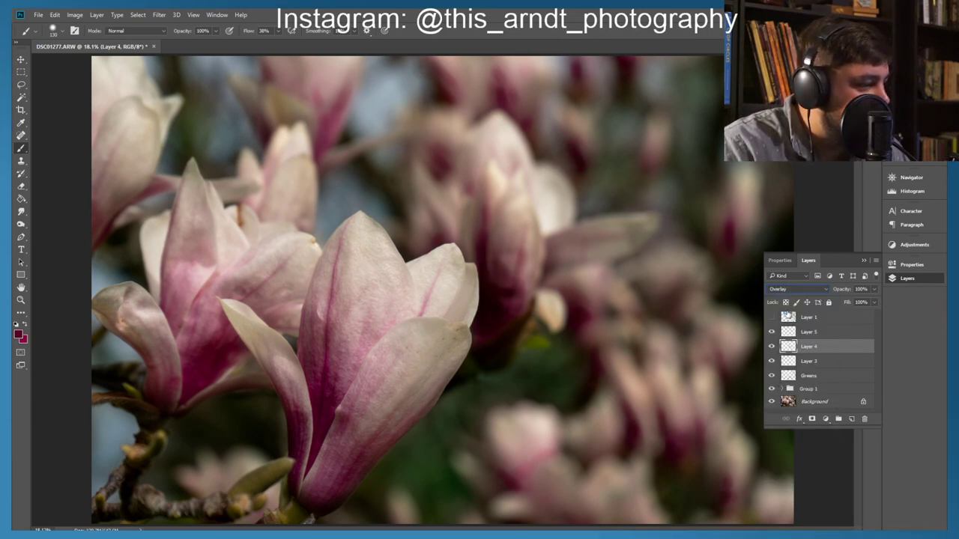
left_click(790, 292)
left_click(782, 392)
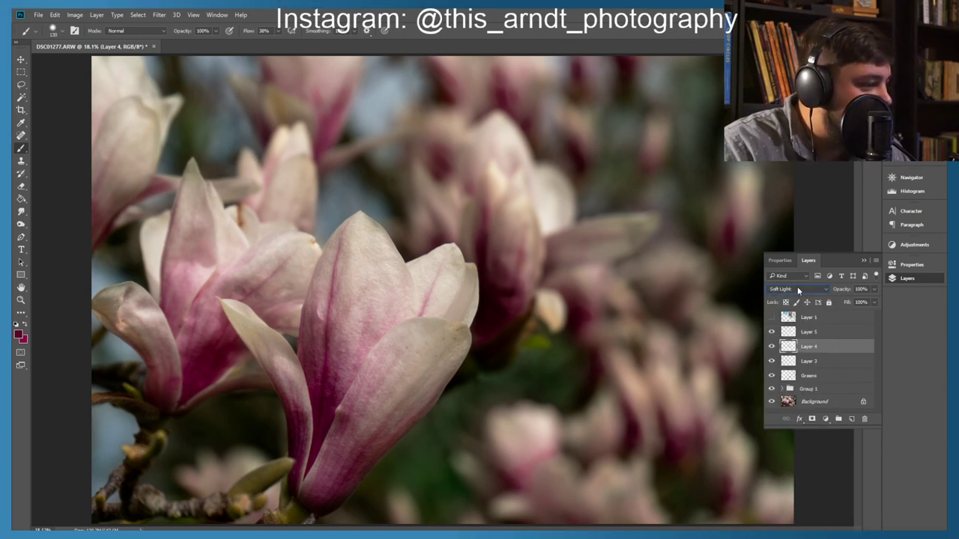
scroll(797, 287, "up", 3)
scroll(797, 286, "up", 3)
scroll(797, 289, "down", 8)
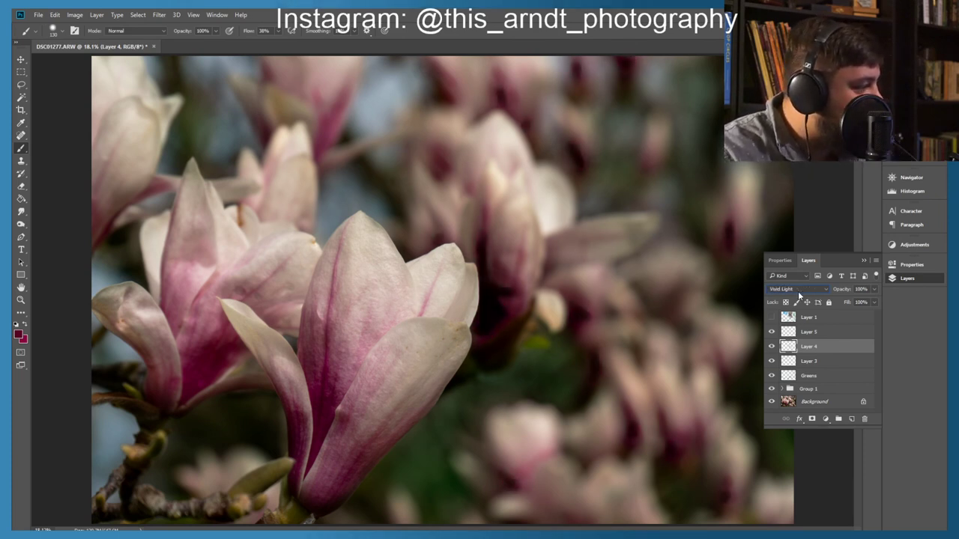
scroll(798, 291, "down", 3)
scroll(798, 290, "up", 1)
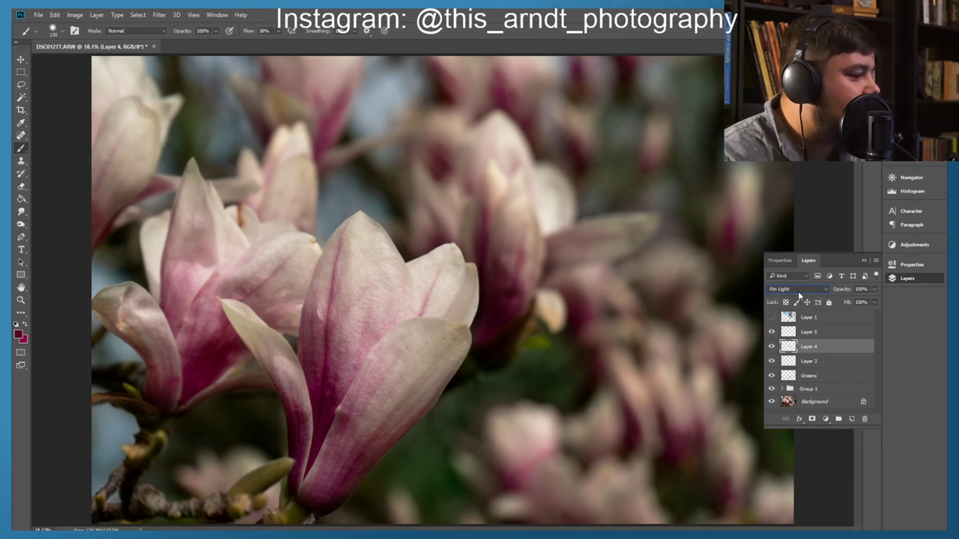
Step: Lower the opacity of the Pin Light Layer 4 to 70%
left_click(860, 290)
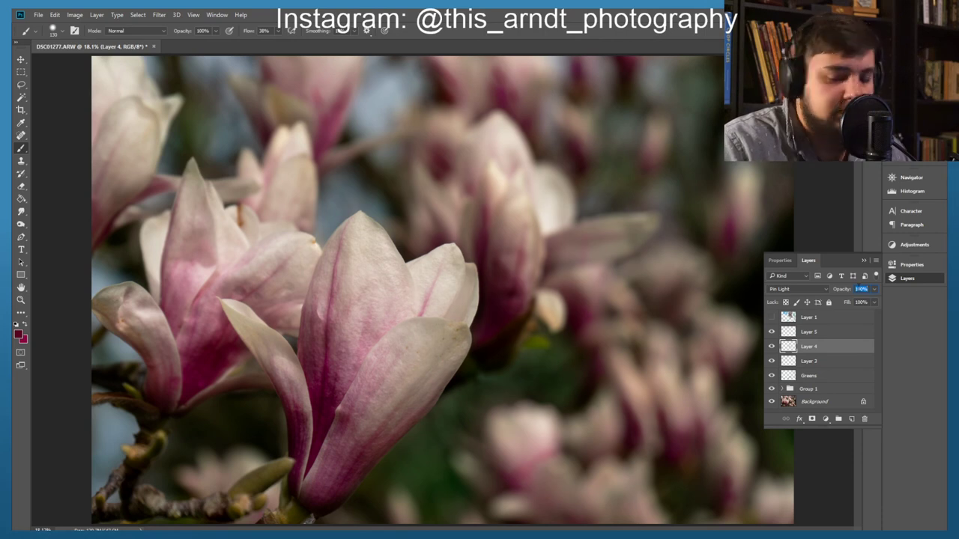
type("5")
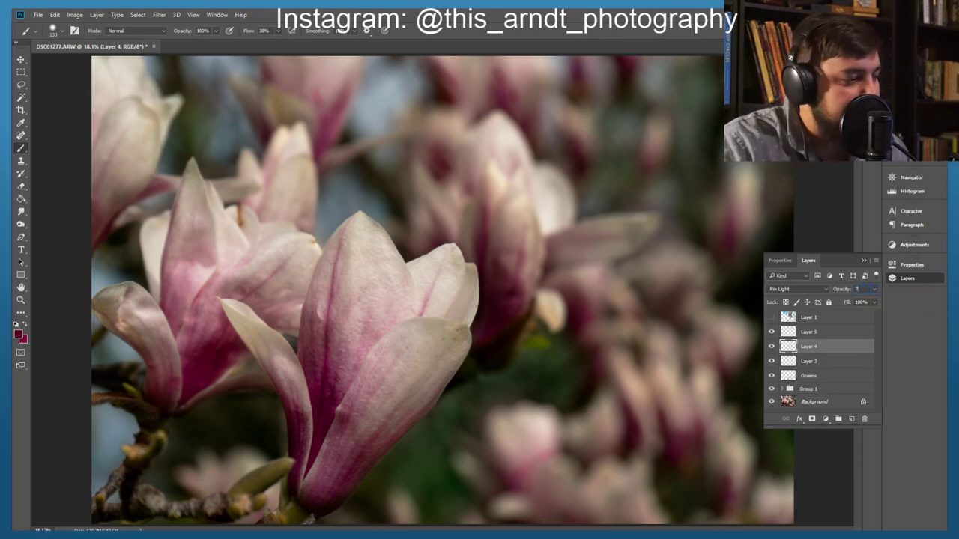
key("Return")
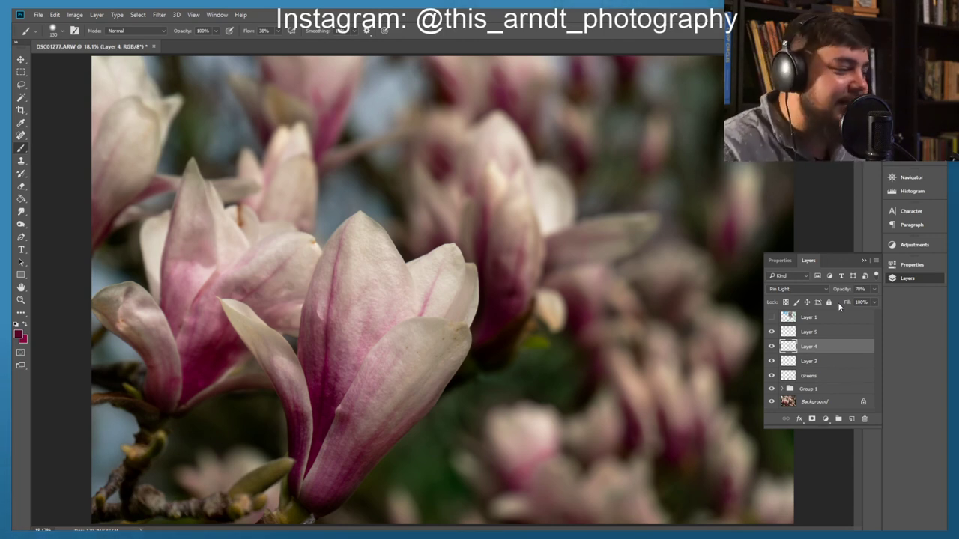
Step: Examine the whole photo with Layers 4 and 5 hidden and shown, checking Layer 4's effect repeatedly
key("ctrl+minus")
key("ctrl+minus")
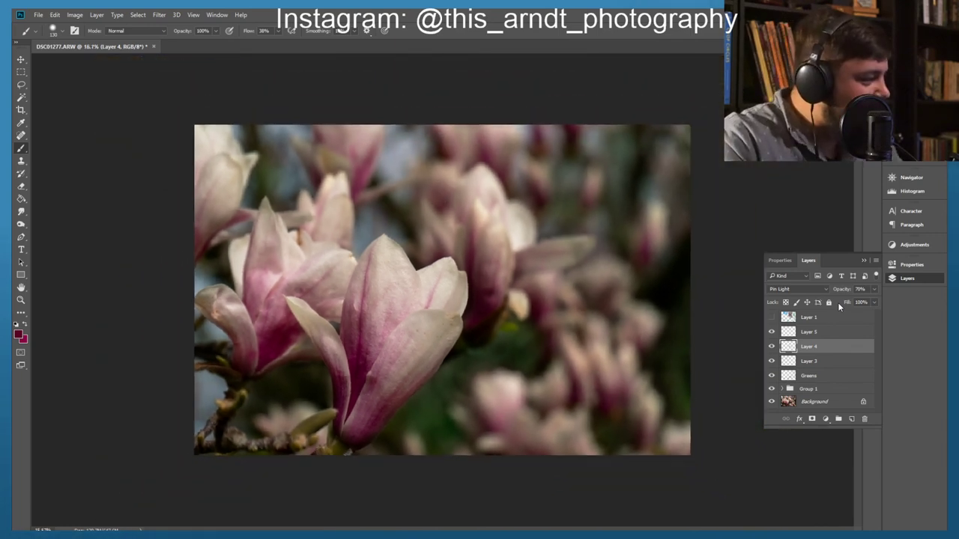
key("ctrl+plus")
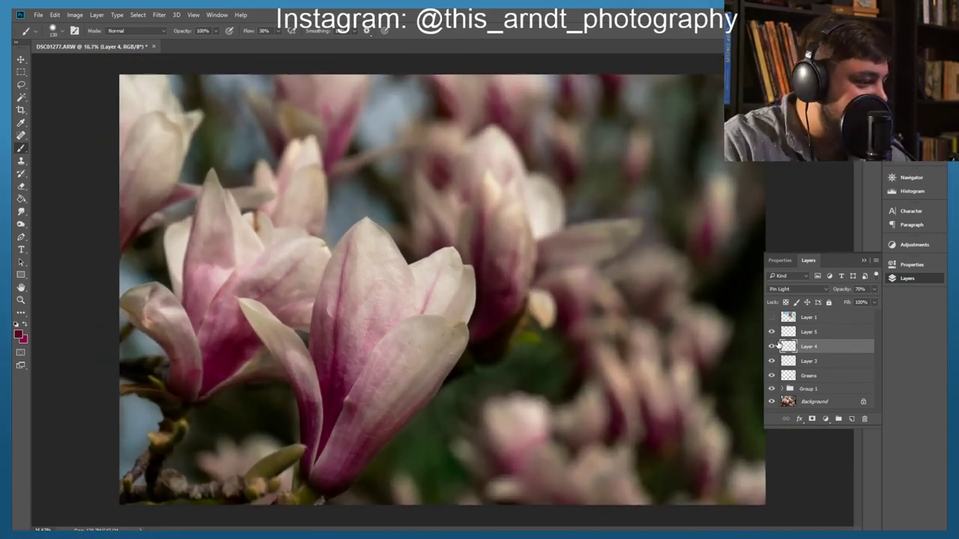
left_click(772, 347)
left_click(773, 332)
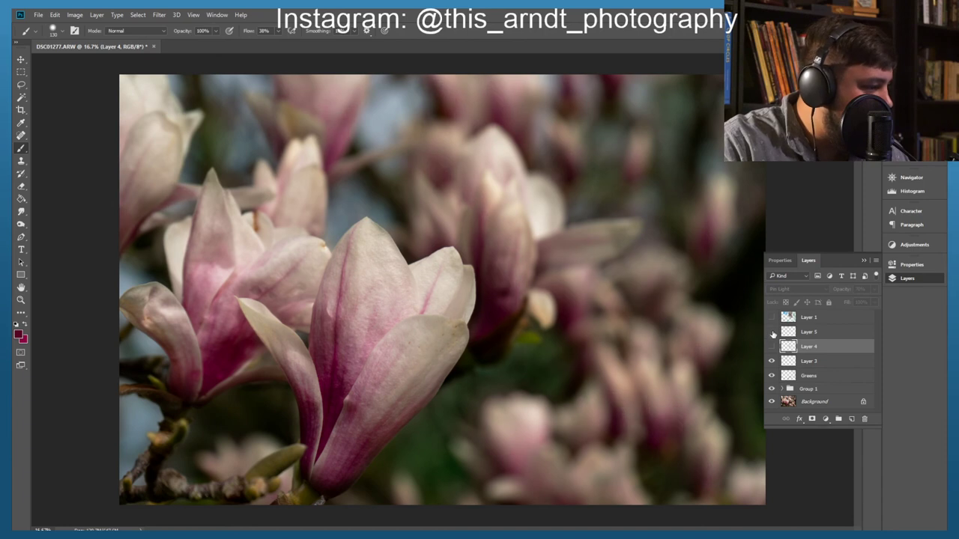
left_click(772, 331)
left_click(771, 348)
left_click(771, 348)
left_click(771, 348)
left_click(770, 348)
left_click(771, 349)
left_click(771, 349)
left_click(770, 348)
left_click(770, 349)
left_click(771, 348)
Step: Try the Overlay blend mode on Layer 4 and compare the photo with and without that layer
left_click(798, 289)
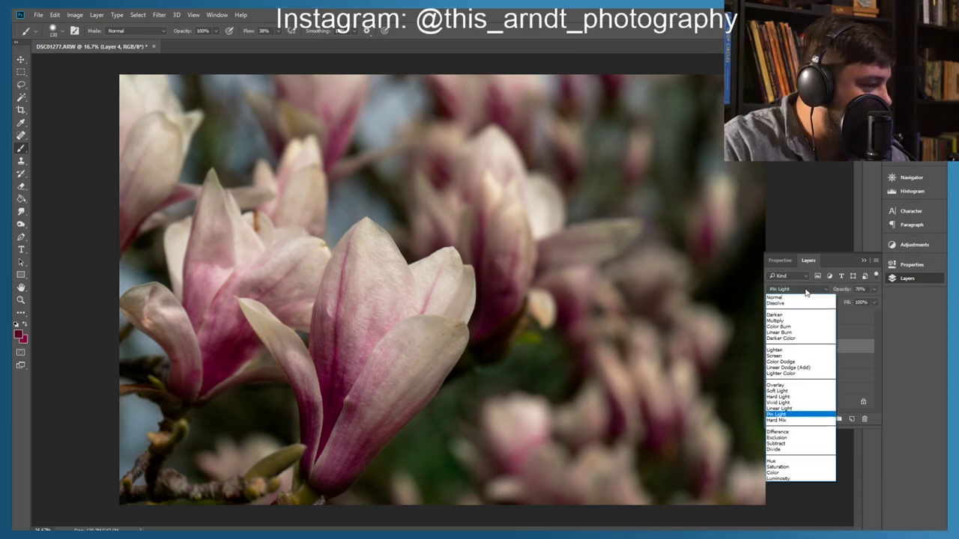
left_click(777, 397)
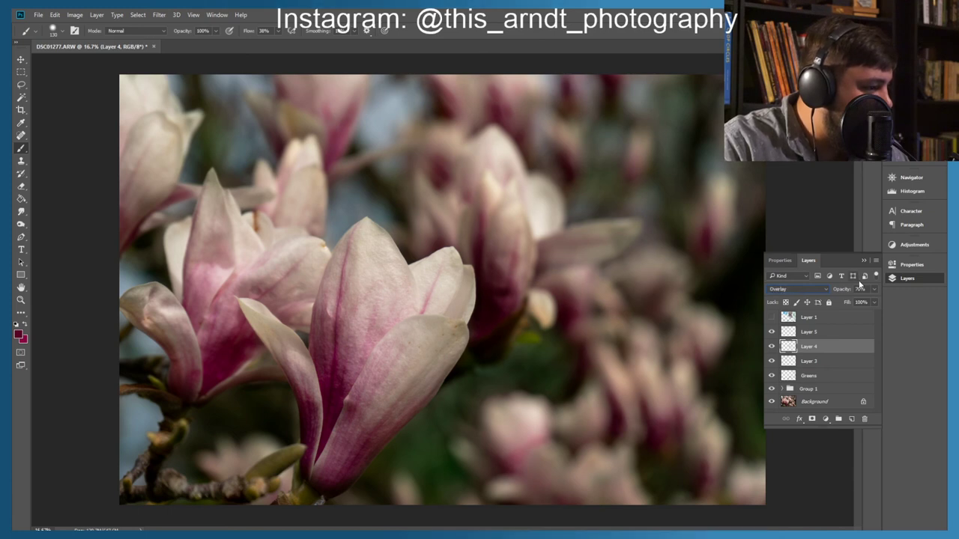
left_click(771, 347)
left_click(771, 347)
Step: Try Lighten and Screen on Layer 4, and settle on Lighten as its blend mode
left_click(788, 288)
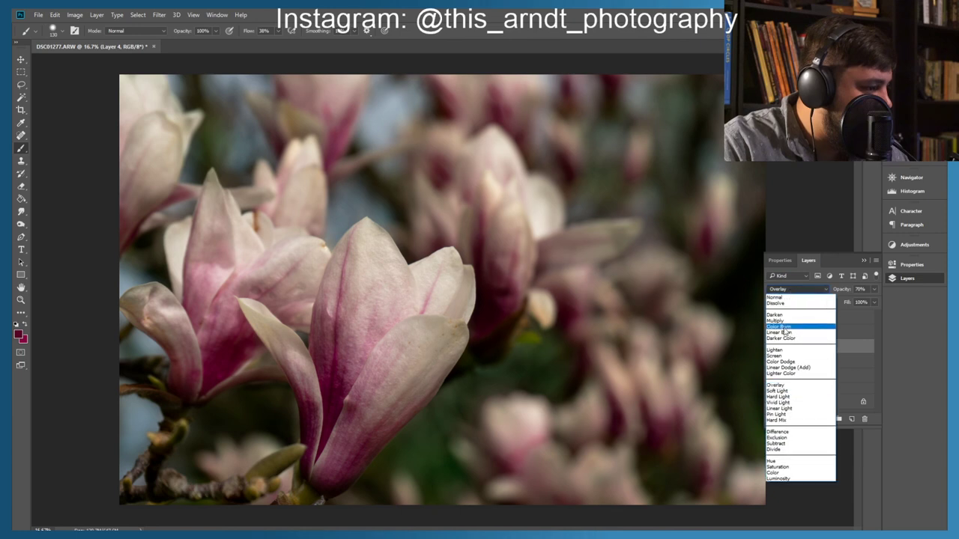
left_click(784, 350)
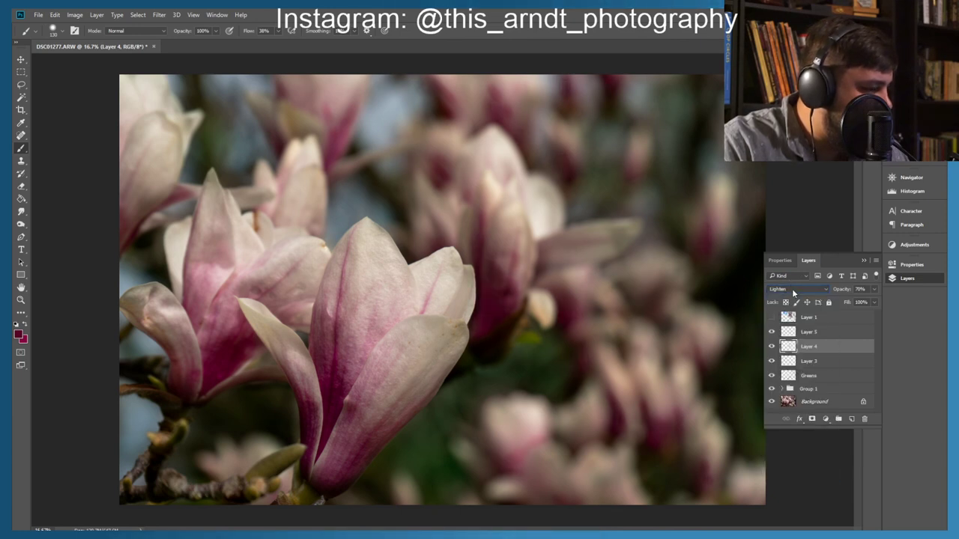
scroll(803, 296, "down", 2)
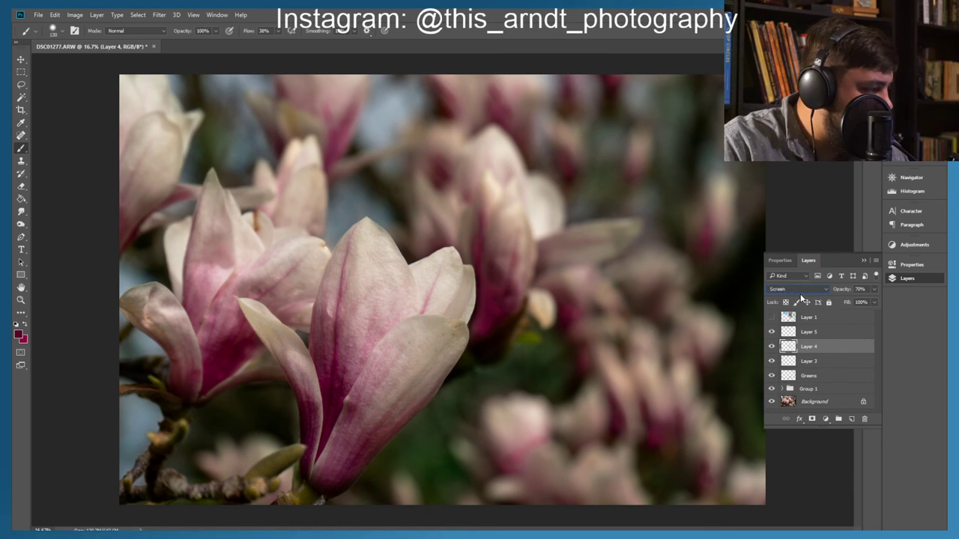
scroll(801, 298, "down", 1)
scroll(801, 298, "up", 3)
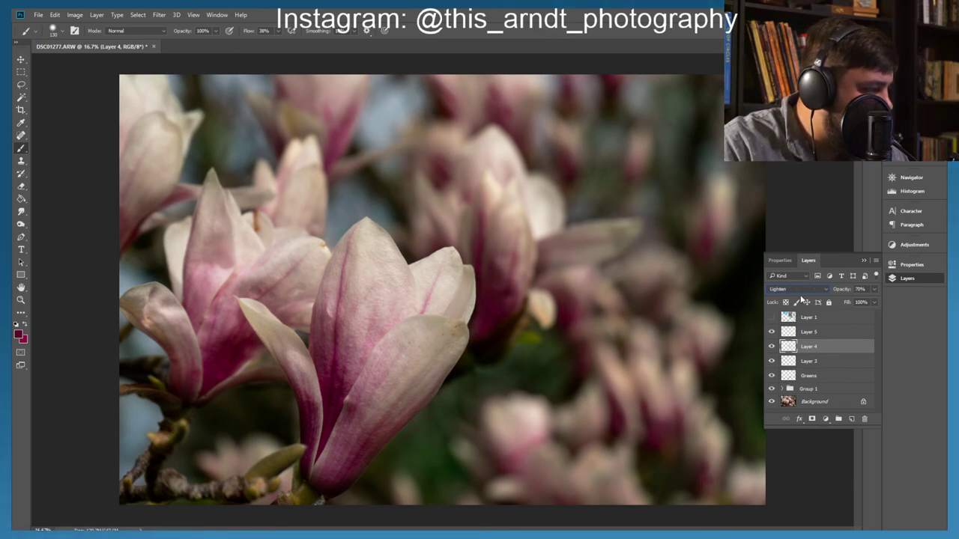
Step: Compare the photo with Layer 4 and Layer 5 each hidden and shown again
left_click(771, 346)
left_click(771, 346)
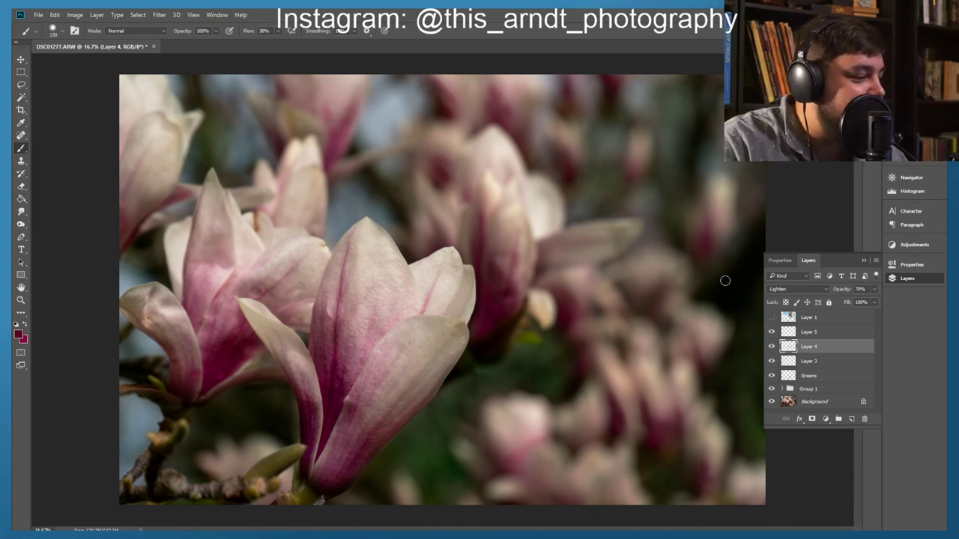
left_click(771, 346)
left_click(771, 346)
left_click(771, 333)
left_click(771, 333)
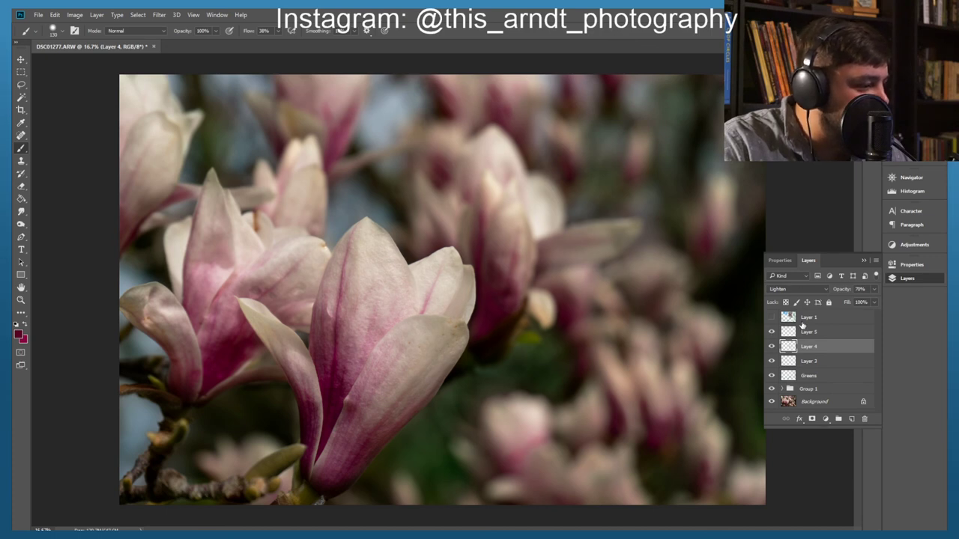
Step: Try Lighten on Layer 5, and change its blend mode to Screen
left_click(809, 331)
left_click(804, 289)
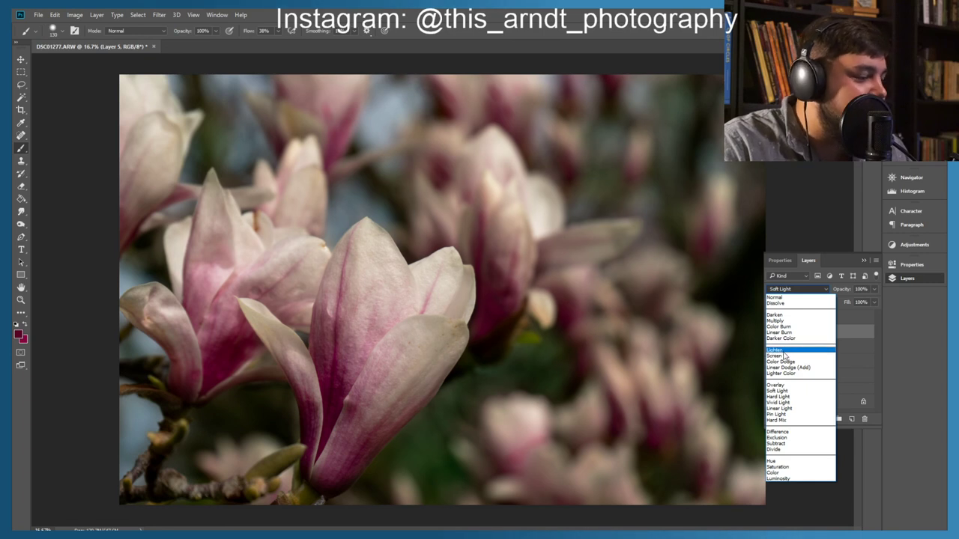
left_click(783, 351)
scroll(794, 290, "down", 1)
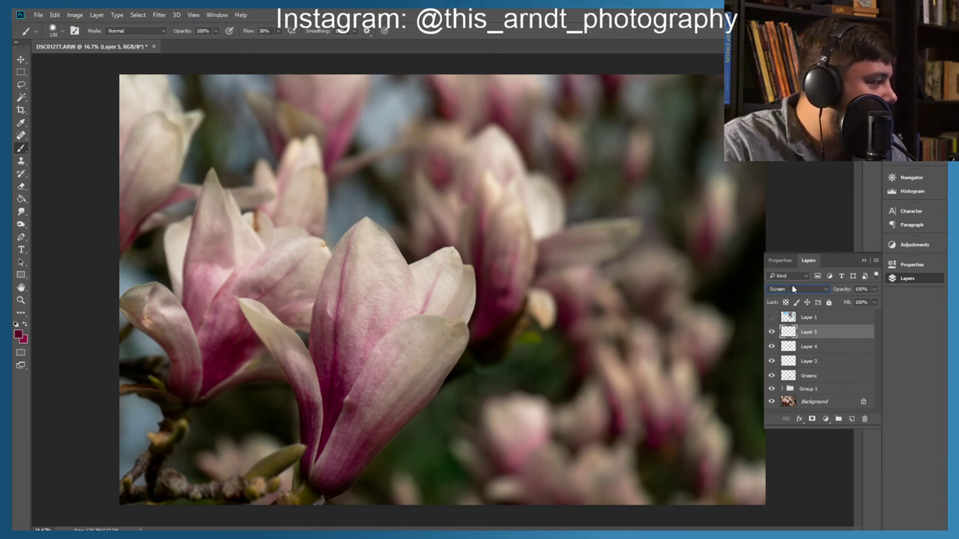
Step: Apply a Gaussian Blur with a radius of 115.8 pixels to Layer 4
left_click(845, 348)
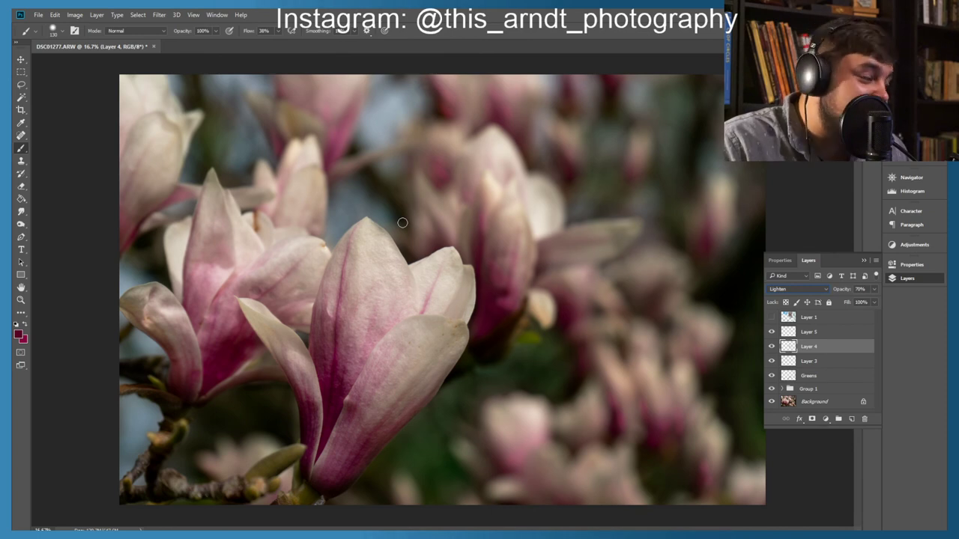
left_click(158, 16)
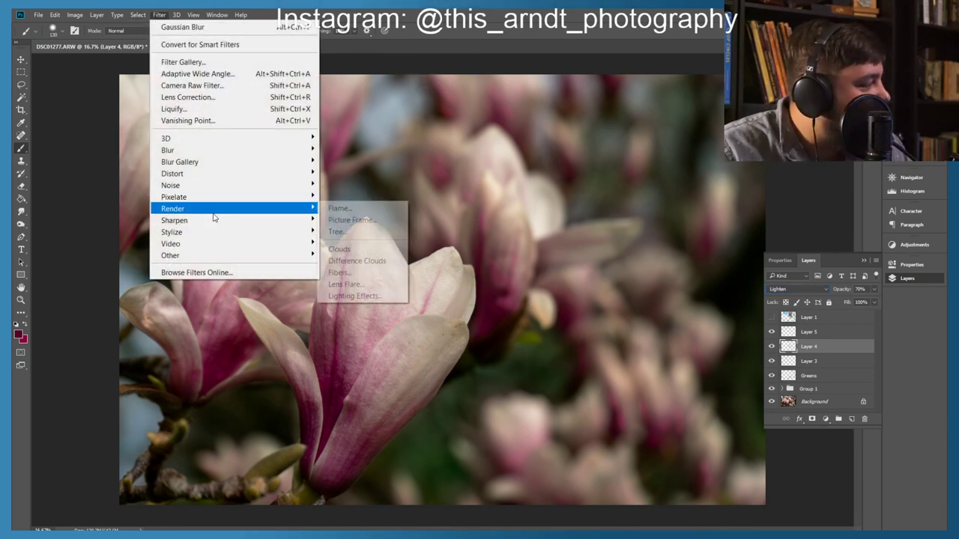
mouse_move(223, 228)
mouse_move(270, 198)
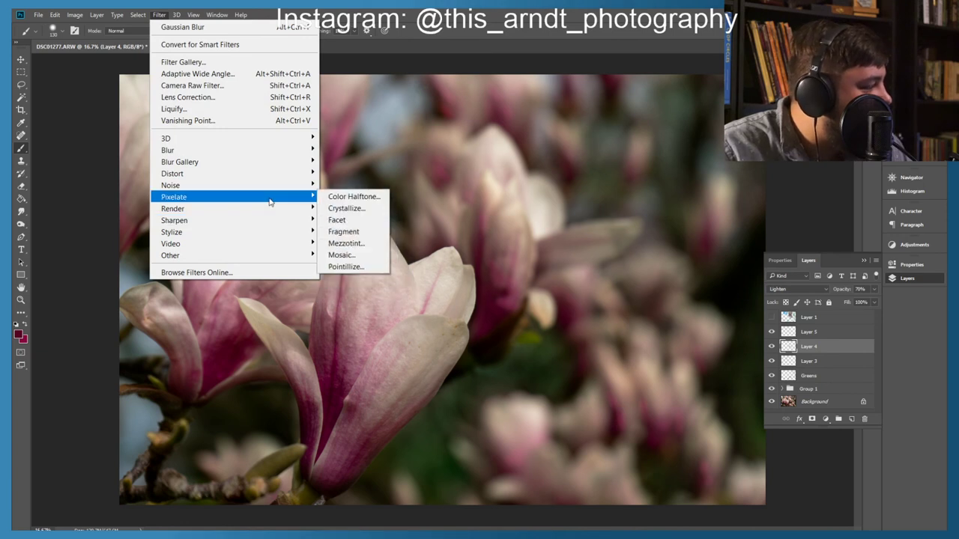
mouse_move(292, 150)
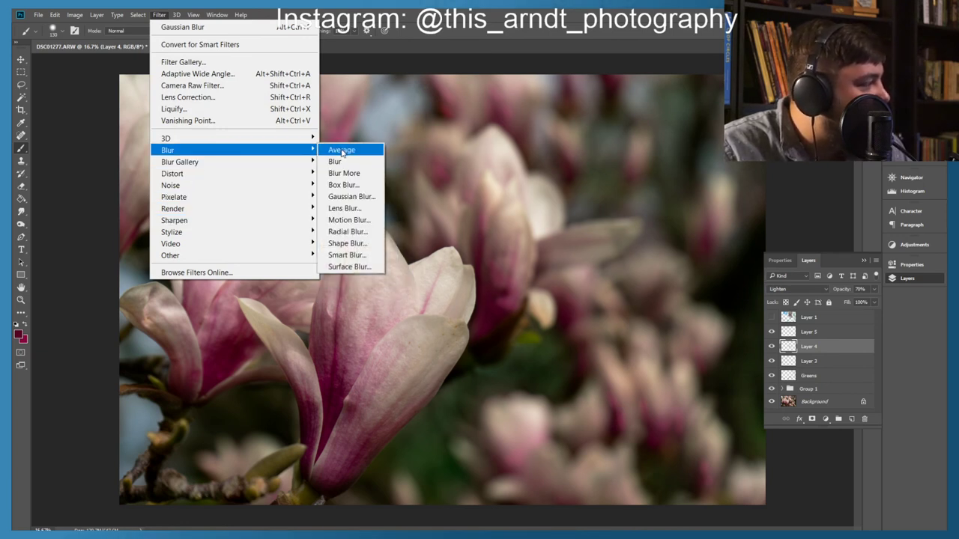
left_click(345, 196)
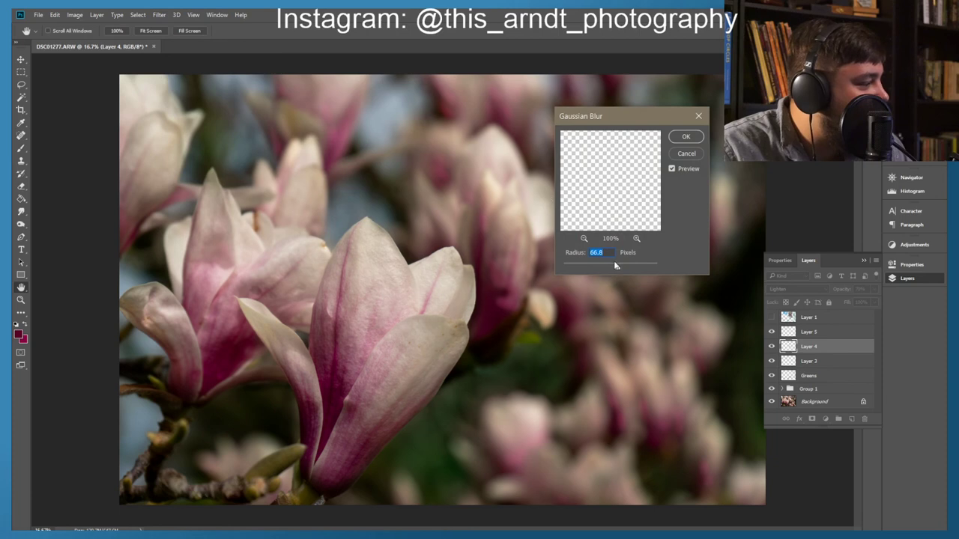
mouse_move(618, 266)
left_mouse_down()
mouse_move(642, 268)
mouse_move(595, 268)
mouse_move(637, 266)
left_mouse_up()
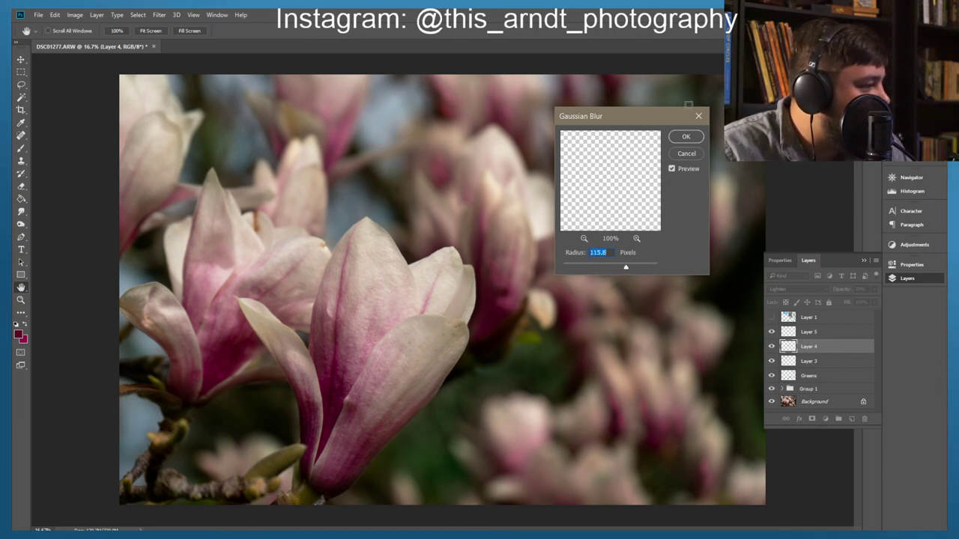
left_click(686, 139)
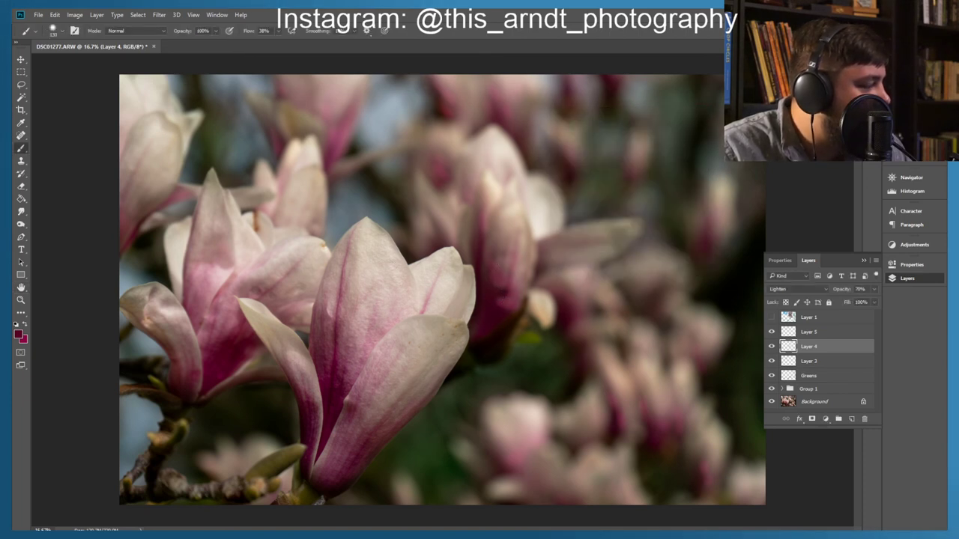
Step: Switch to the Eraser, and check the photo with Layers 4 and 5 both hidden and restored
left_click(22, 187)
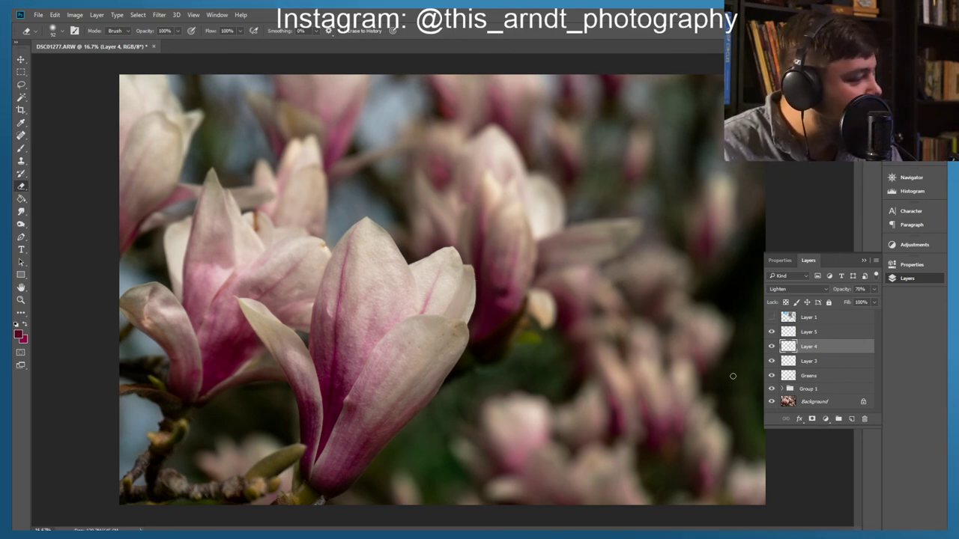
left_click(771, 346)
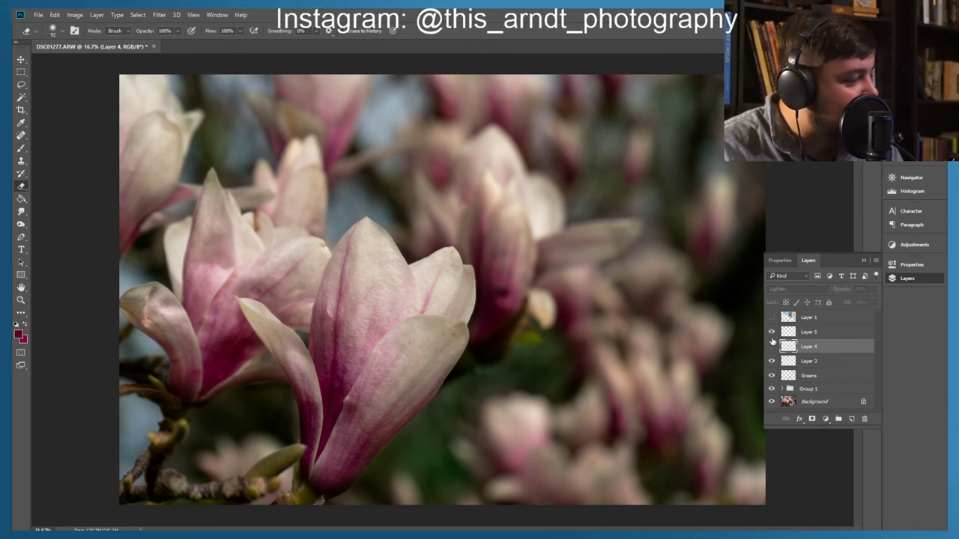
left_click(771, 331)
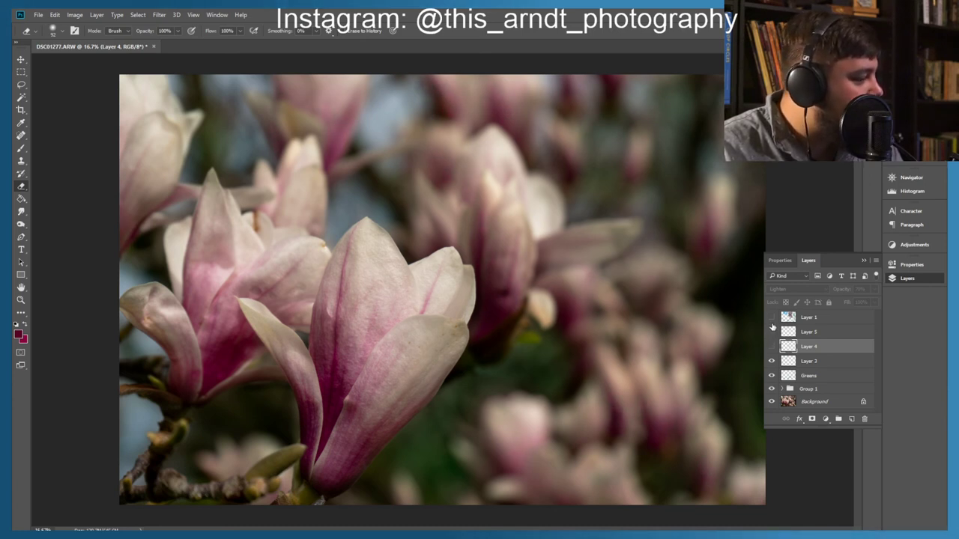
left_click_drag(772, 331, 773, 346)
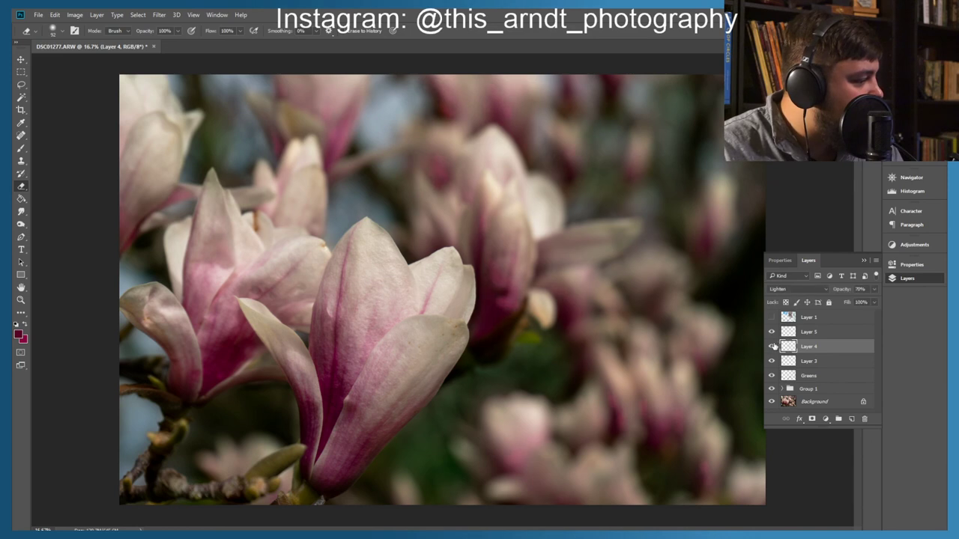
Step: Step through Layer 5's blend modes, including Lighter Color, and set it to Soft Light
left_click(806, 332)
left_click(812, 291)
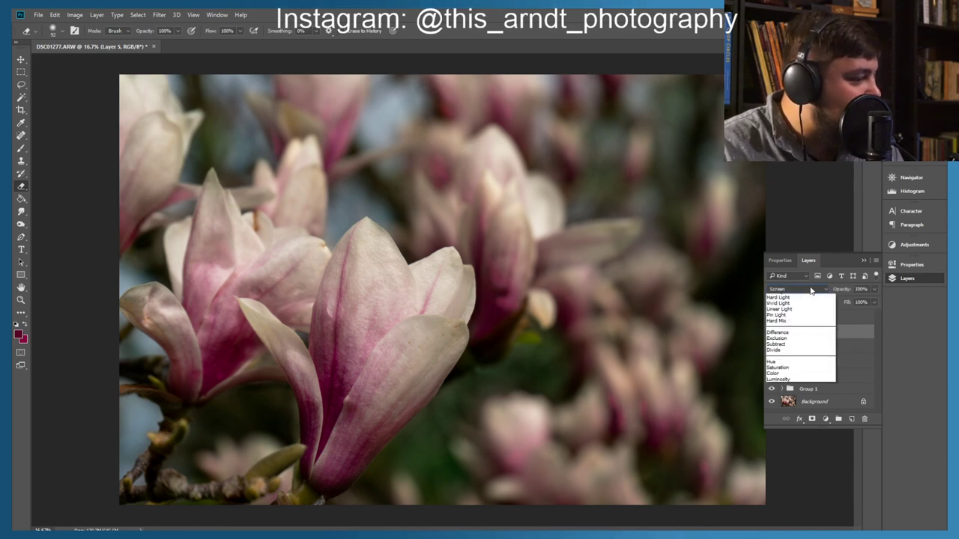
left_click(777, 361)
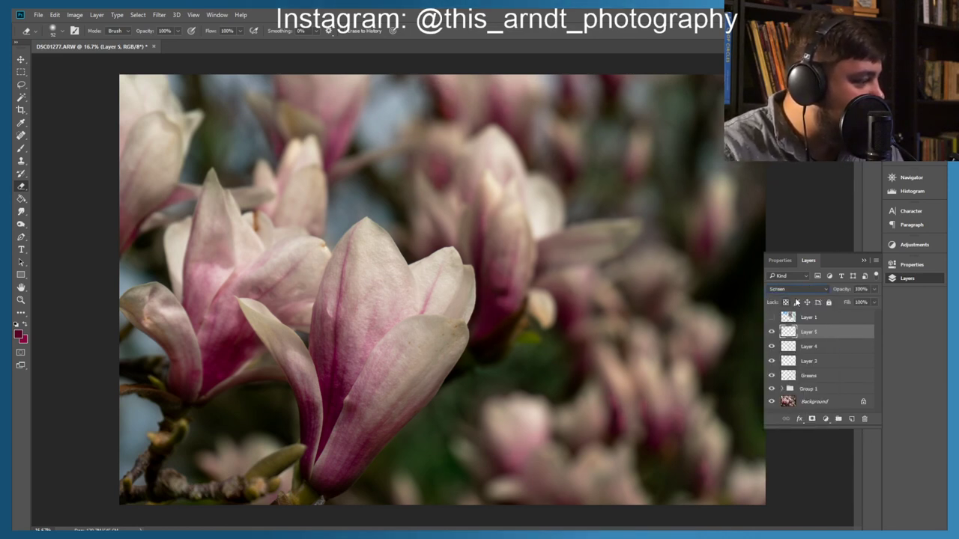
key("shift+plus")
key("shift+plus")
key("shift+plus")
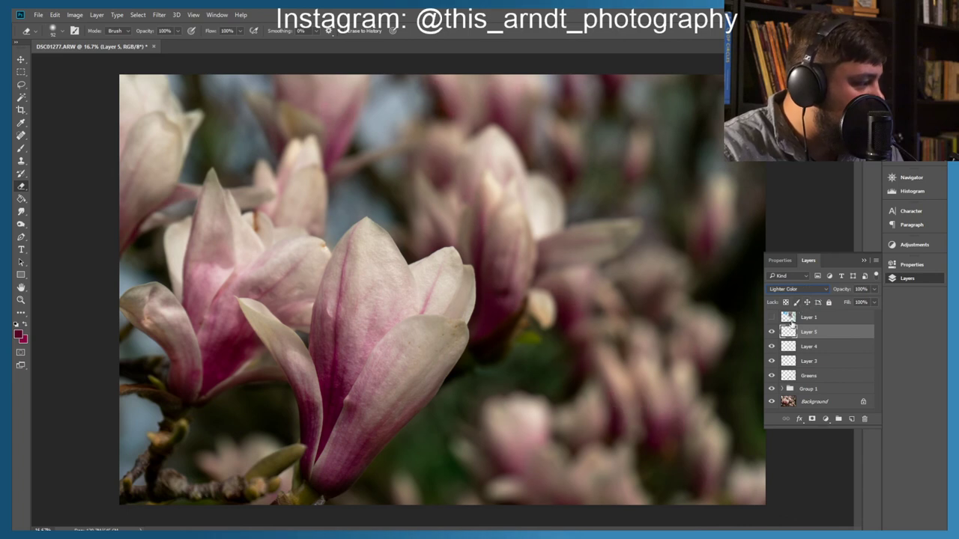
key("shift+plus")
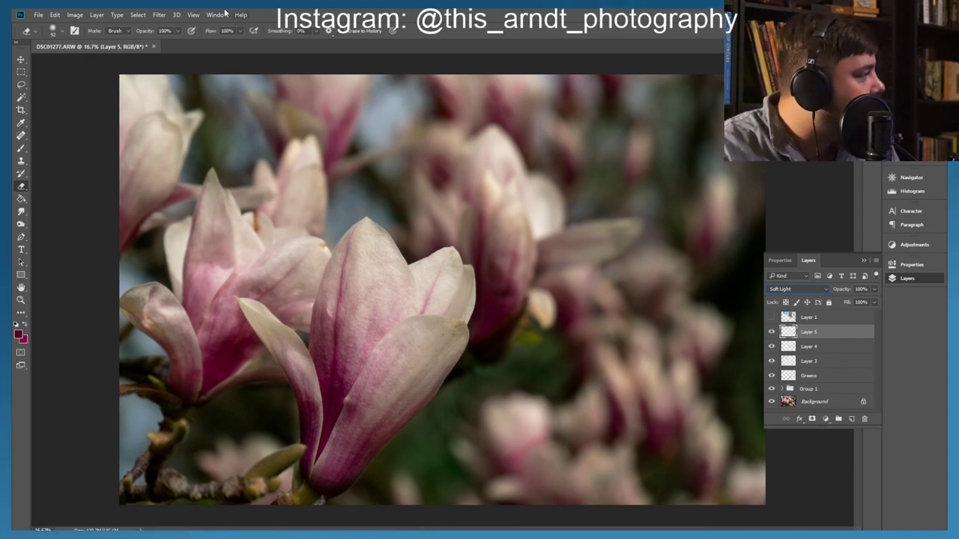
Step: Apply a Gaussian Blur with a radius of 18 pixels to Layer 5
left_click(160, 17)
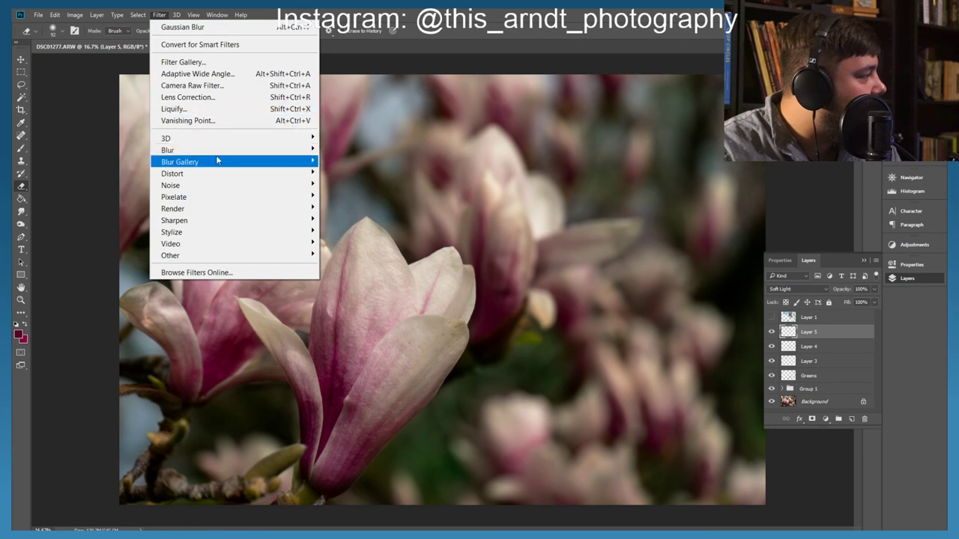
mouse_move(304, 151)
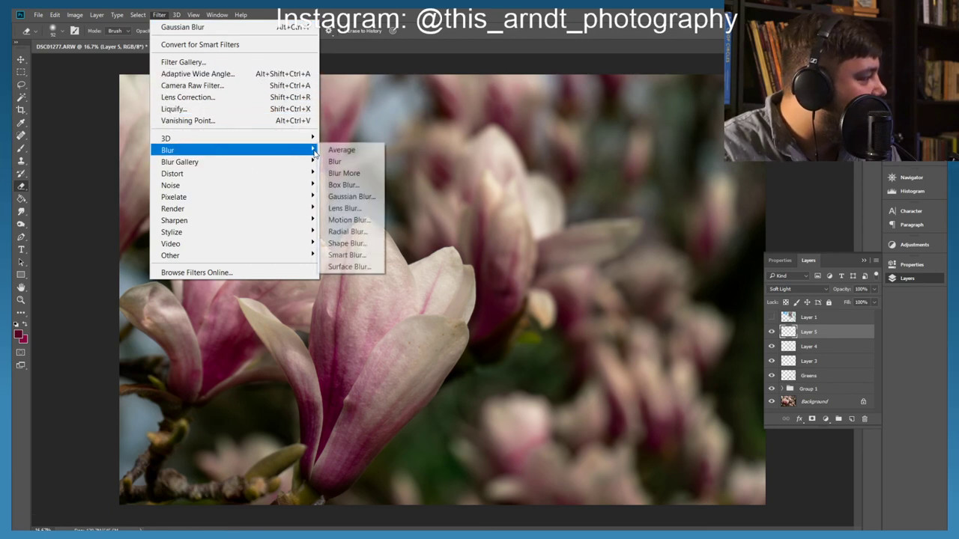
left_click(346, 196)
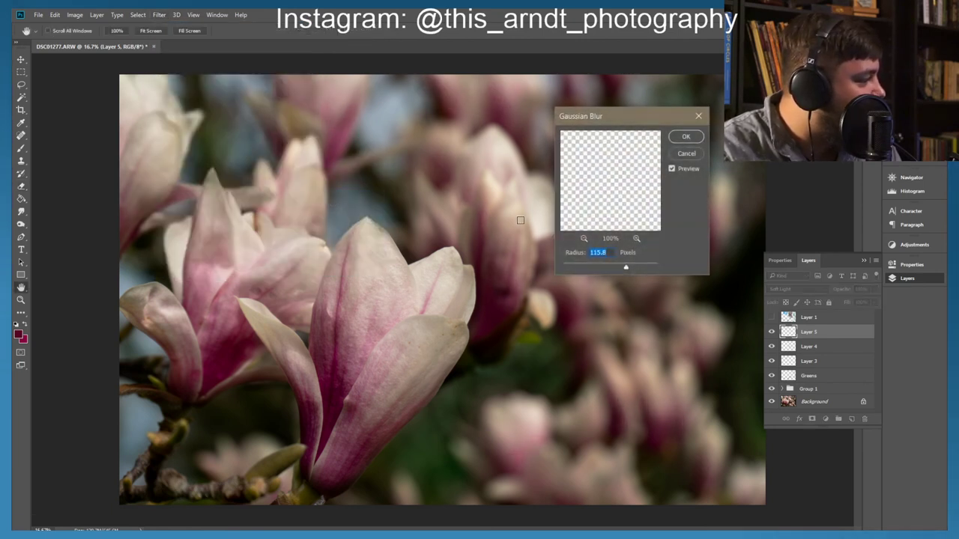
type("18")
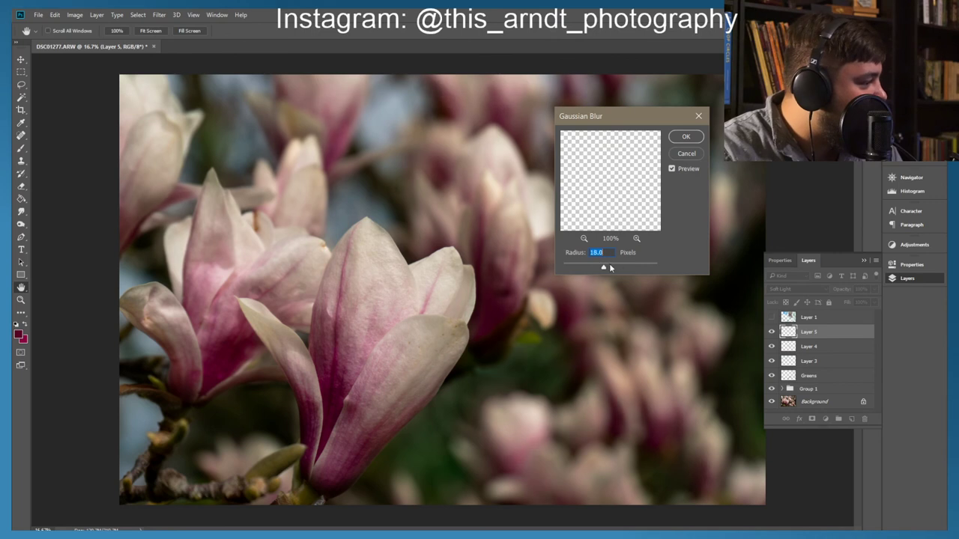
left_click(685, 138)
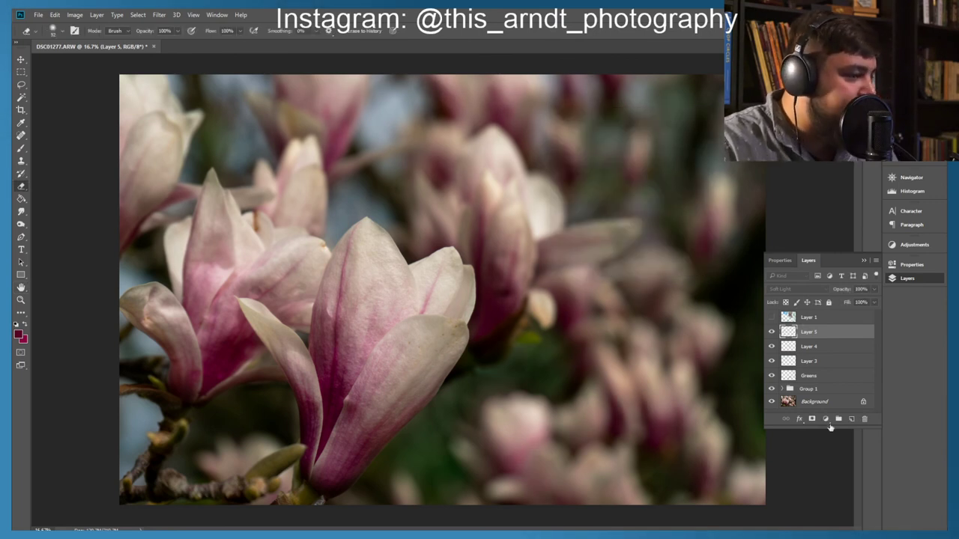
Step: Group Layer 5, Layer 4, Layer 3 and Greens, and compare the photo with the new group hidden and restored
left_click(820, 375, "shift")
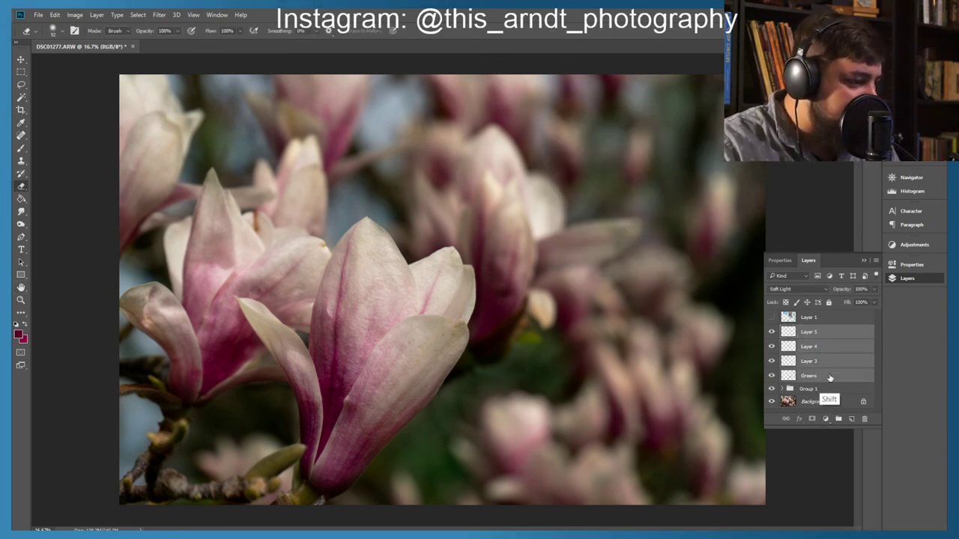
key("ctrl+g")
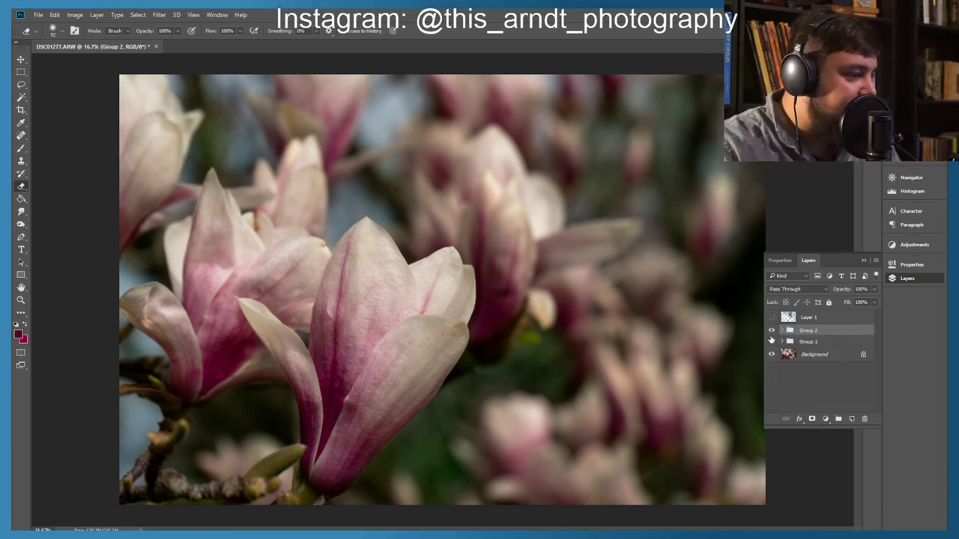
left_click(771, 330)
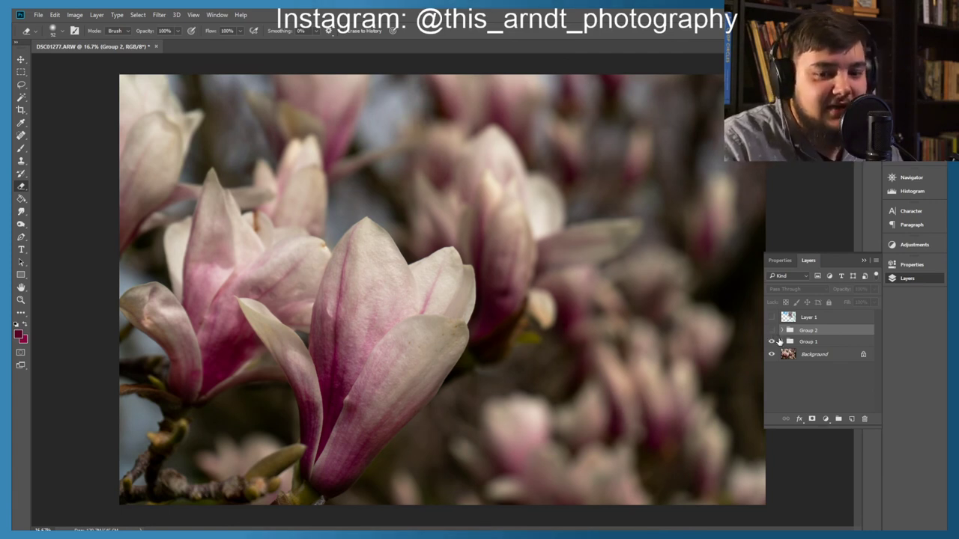
left_click(772, 331)
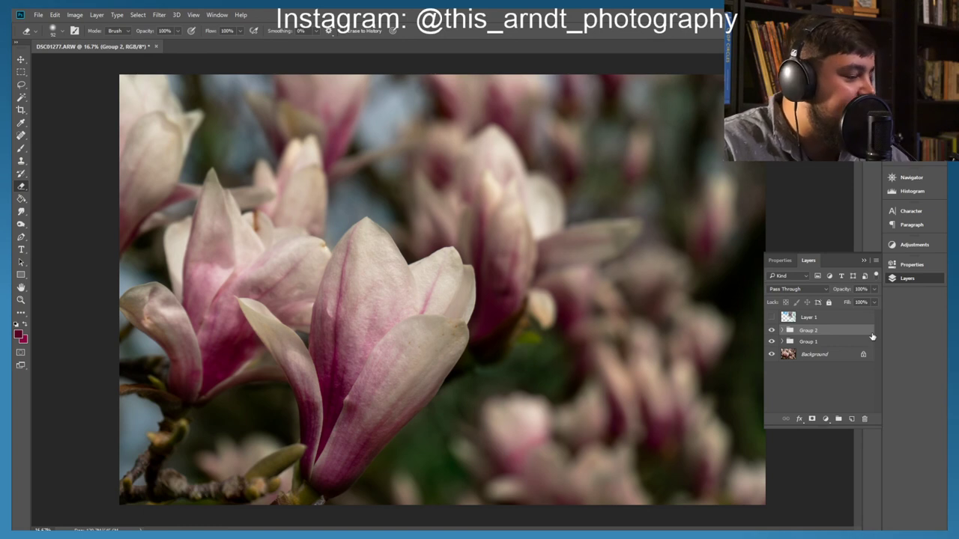
left_click(772, 331)
left_click(771, 330)
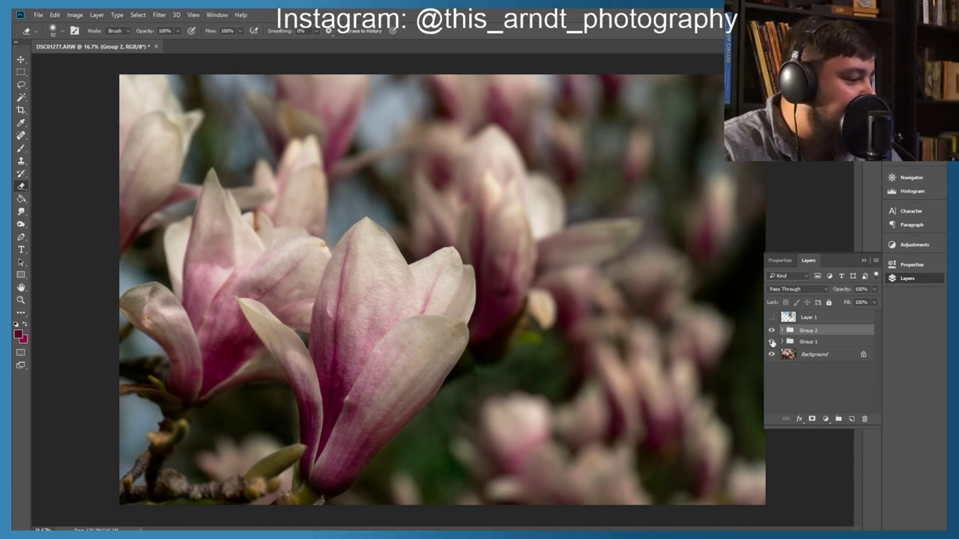
Step: Compare the photo with Group 1 hidden and restored
left_click(771, 342)
left_click(770, 342)
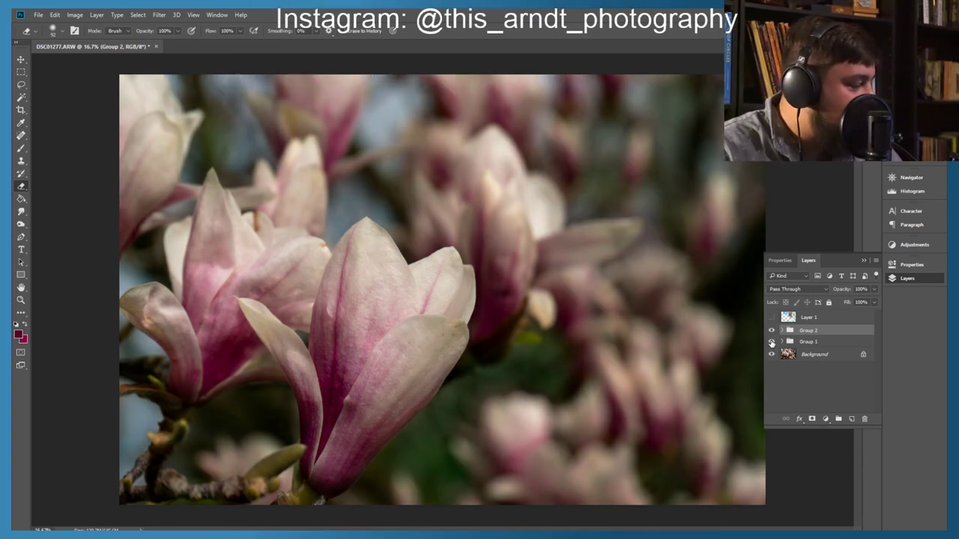
left_click(772, 341)
left_click(772, 340)
Step: Expand Group 2 and add a new empty layer above Layer 5 inside it
left_click(781, 330)
key("alt+bracketleft")
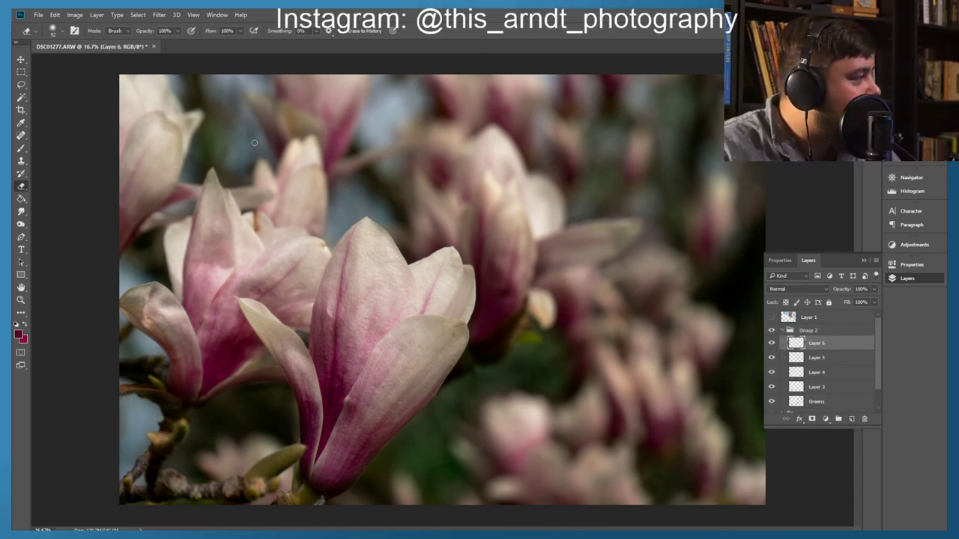
Step: Sample petal tones from the front blossom and set the foreground colour to a more saturated pink, about #b8667d
left_click(18, 335)
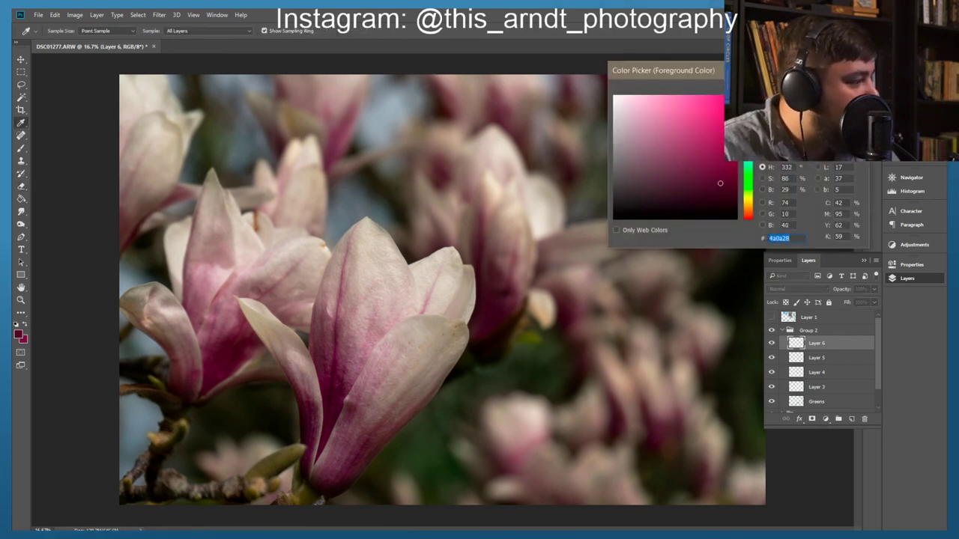
left_click_drag(720, 183, 706, 145)
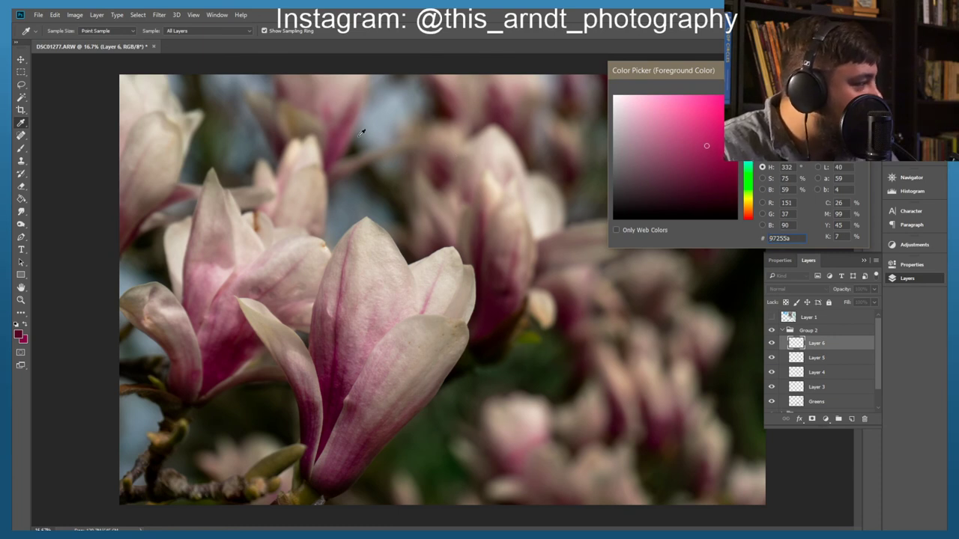
left_click(376, 327)
left_click(370, 333)
left_click(343, 339)
left_click(340, 327)
left_click(345, 300)
left_click(344, 313)
left_click(345, 321)
left_click(341, 319)
left_click(344, 316)
left_click(342, 301)
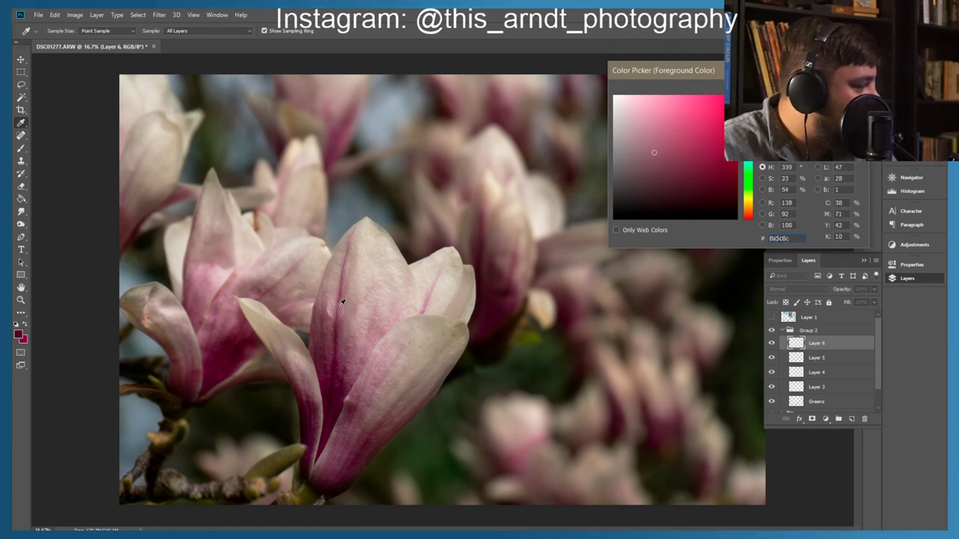
left_click(429, 297)
left_click(423, 302)
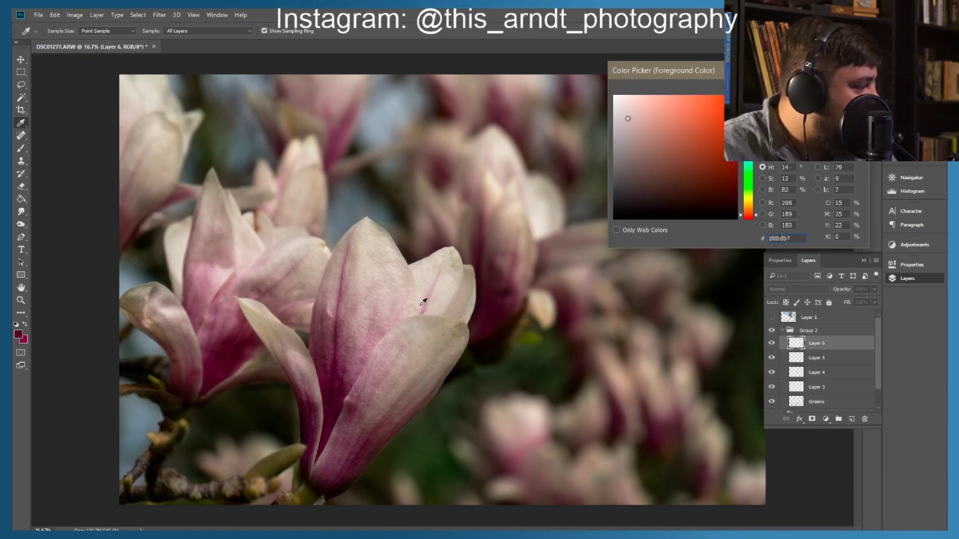
left_click(435, 292)
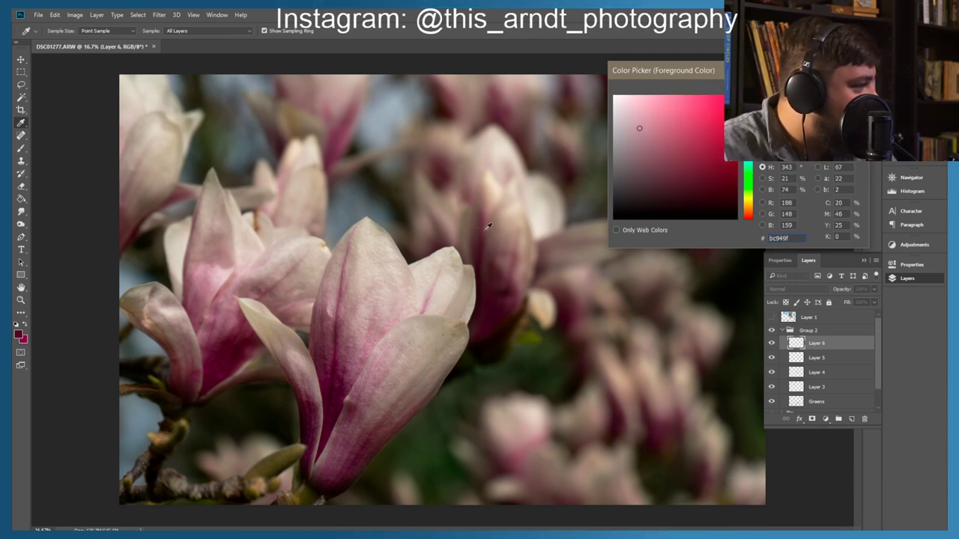
left_click_drag(676, 128, 667, 129)
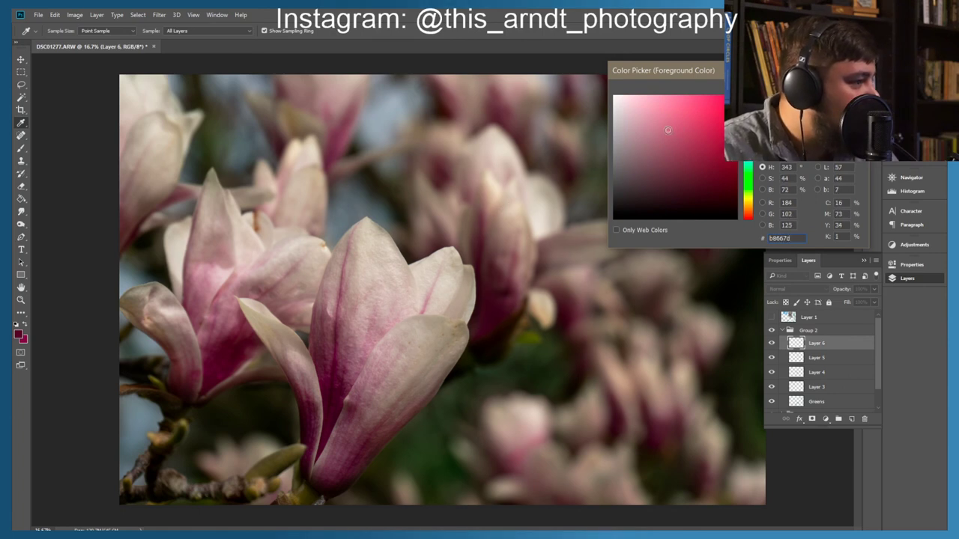
key("Return")
Step: Switch to the Brush and paint pink streaks on Layer 6 along the petals of the blurred blossom behind the front flower
key("e")
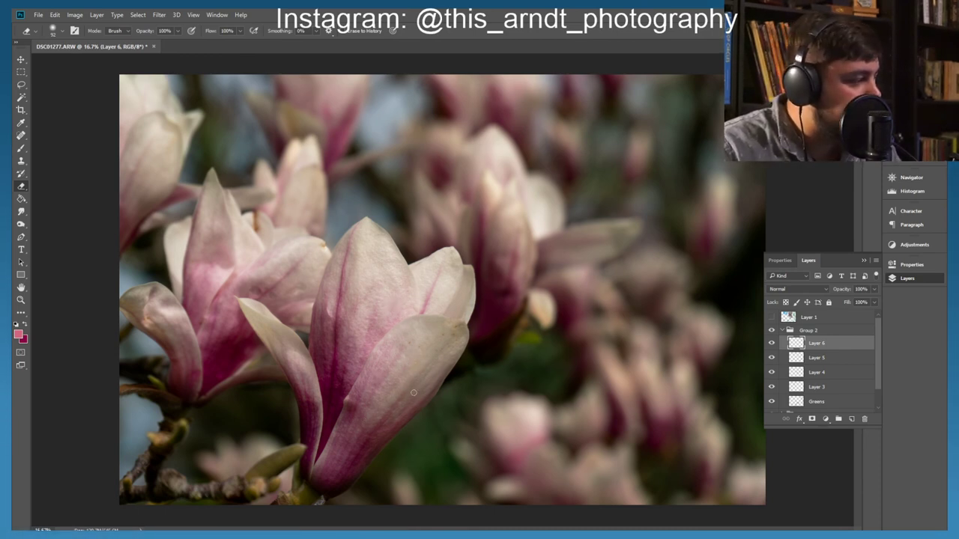
scroll(435, 372, "up", 2)
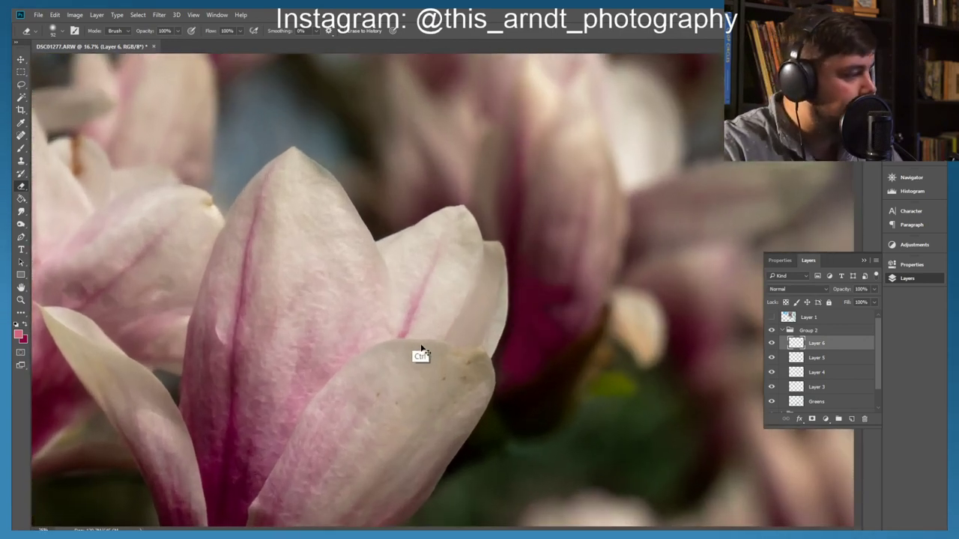
scroll(389, 299, "down", 2)
scroll(449, 254, "left", 4)
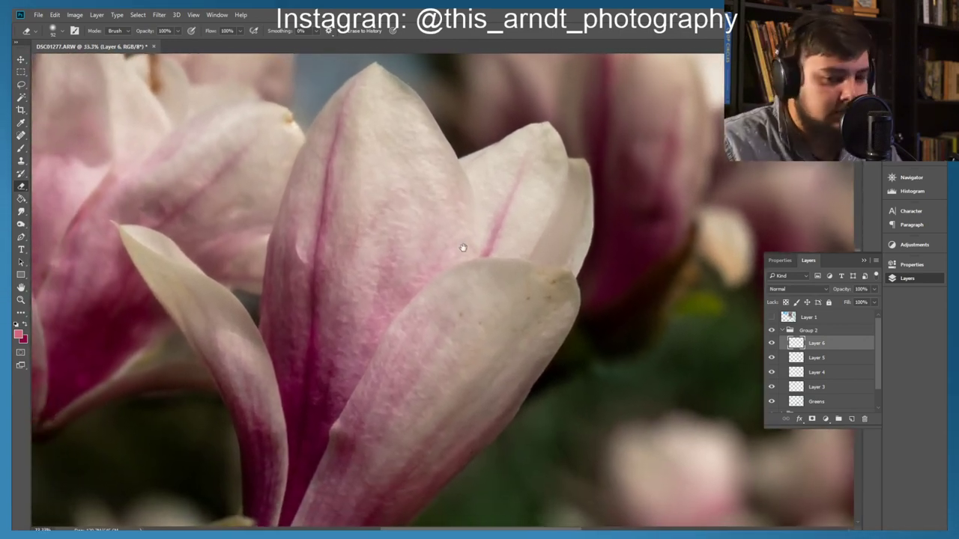
scroll(412, 286, "down", 1)
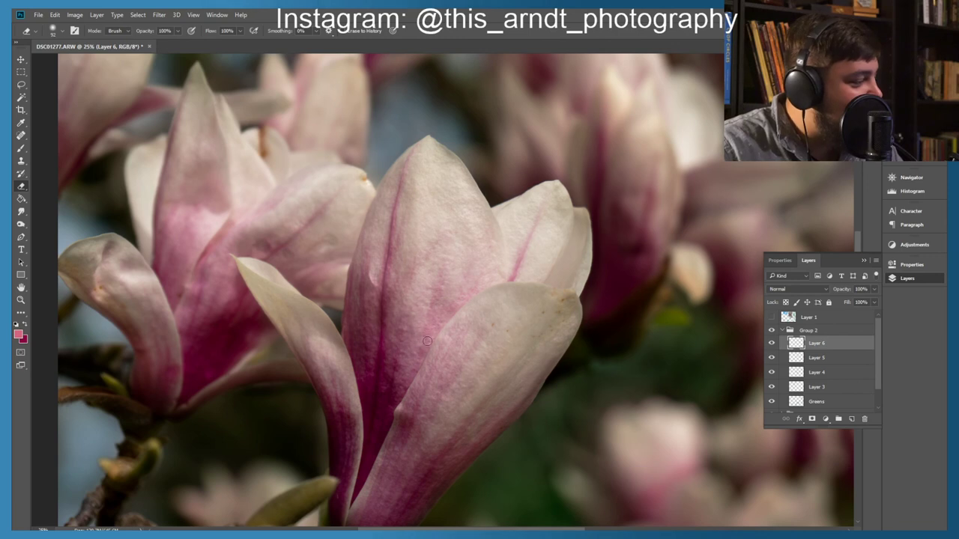
scroll(588, 193, "up", 3)
scroll(533, 293, "right", 1)
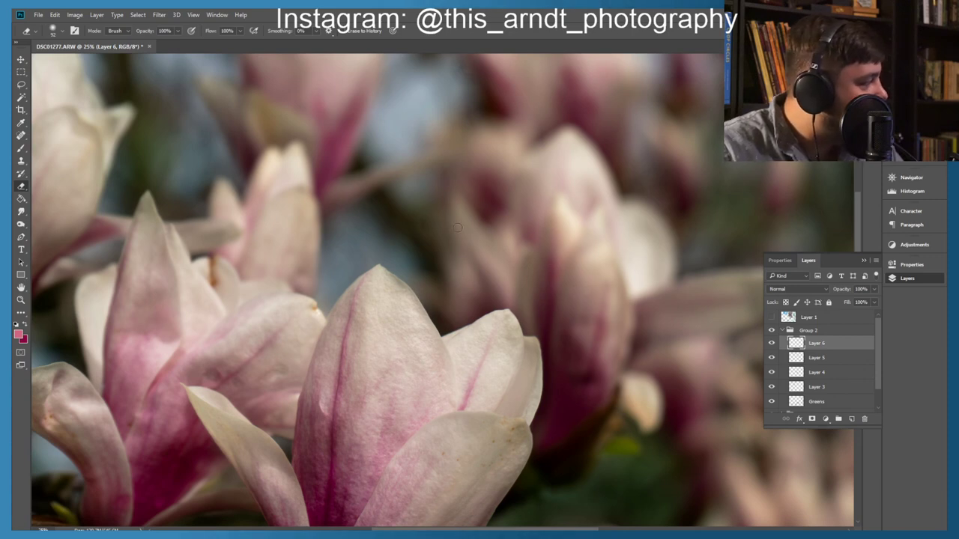
left_click(21, 149)
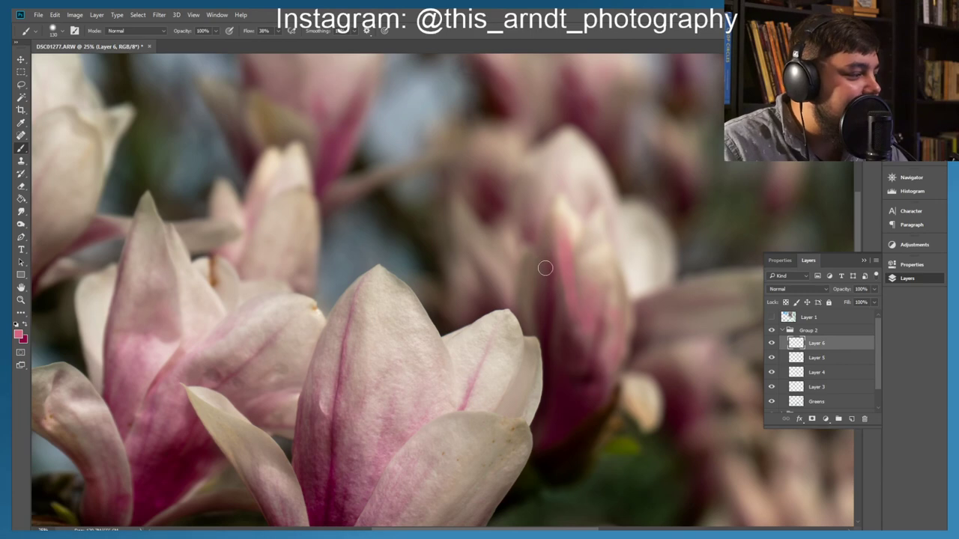
left_click_drag(511, 250, 462, 207)
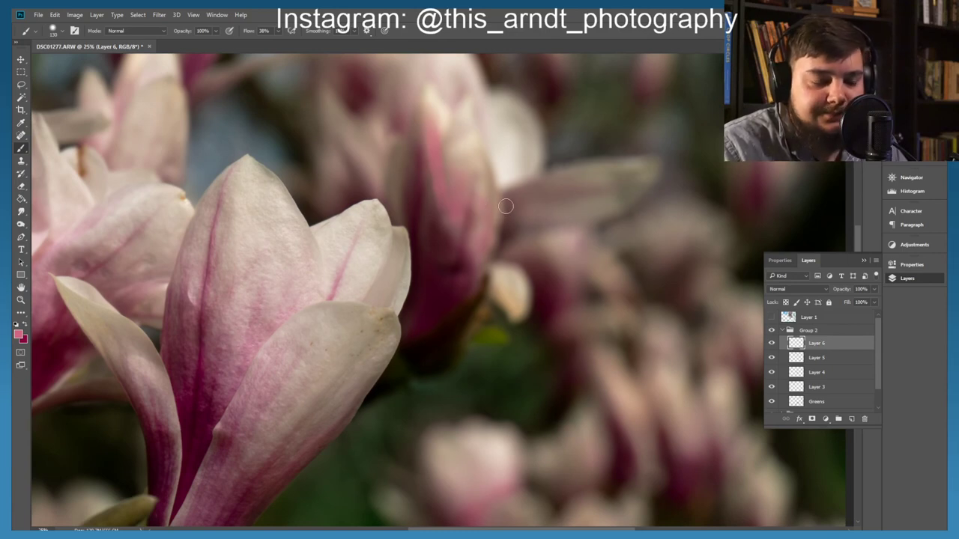
Step: Paint pink accents on Layer 6 over the blurred blossoms in the lower right part of the photo
left_click_drag(574, 247, 460, 289)
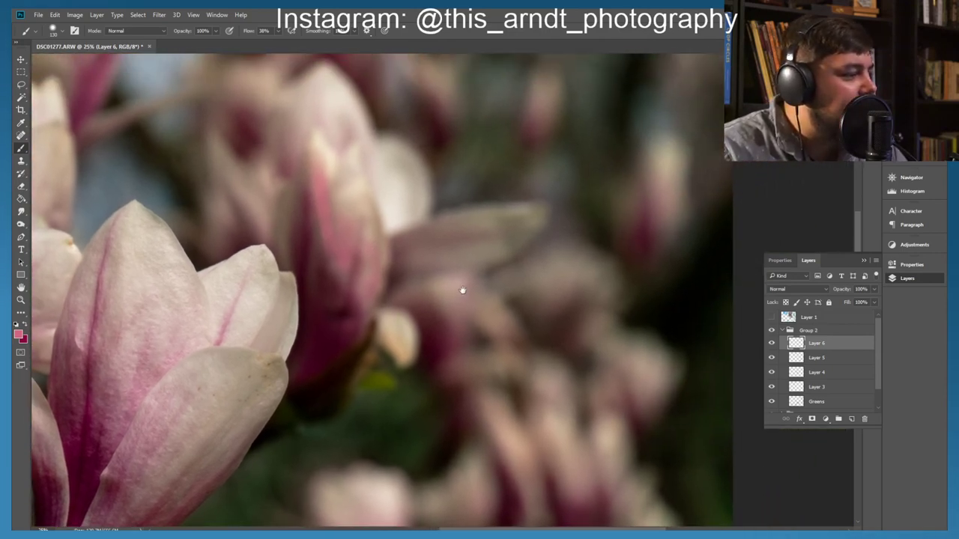
left_click_drag(503, 253, 513, 167)
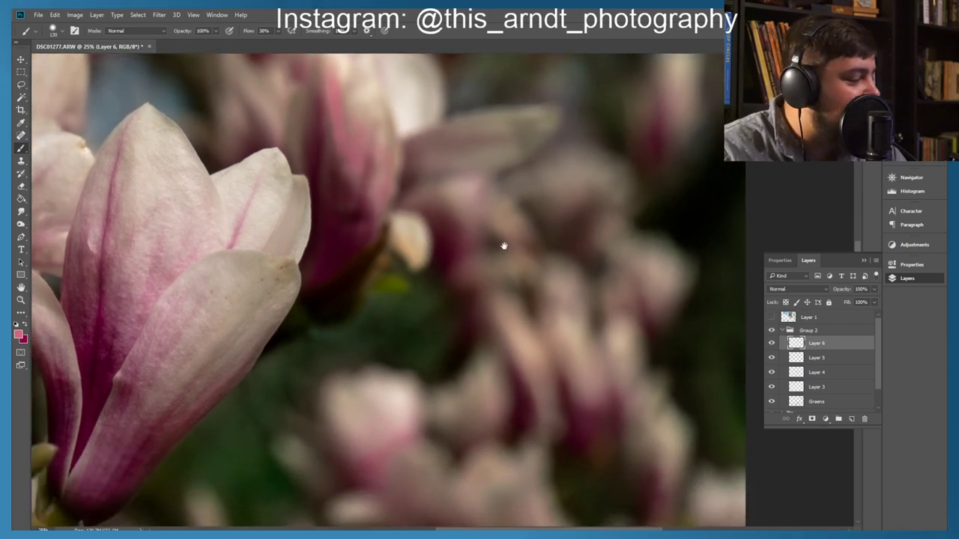
left_click_drag(504, 246, 485, 185)
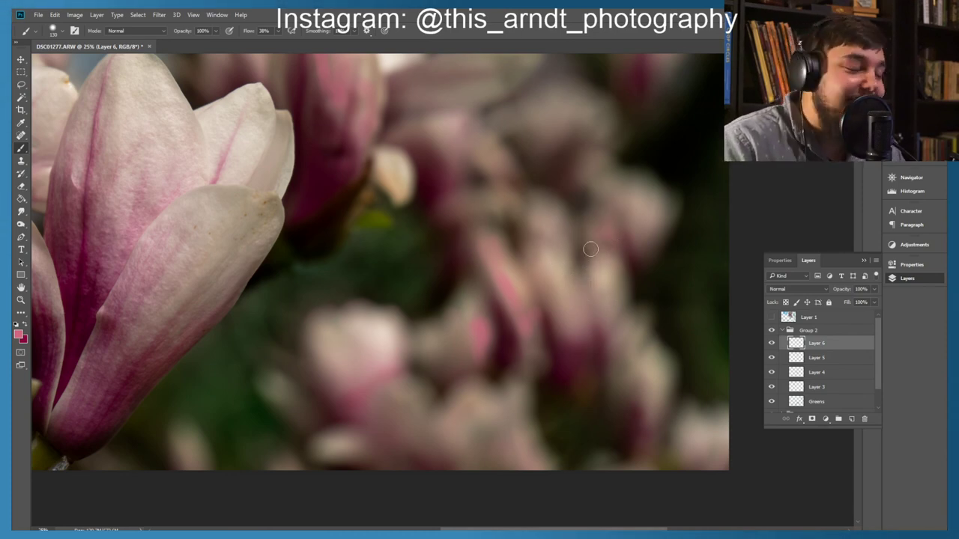
left_click_drag(452, 113, 524, 197)
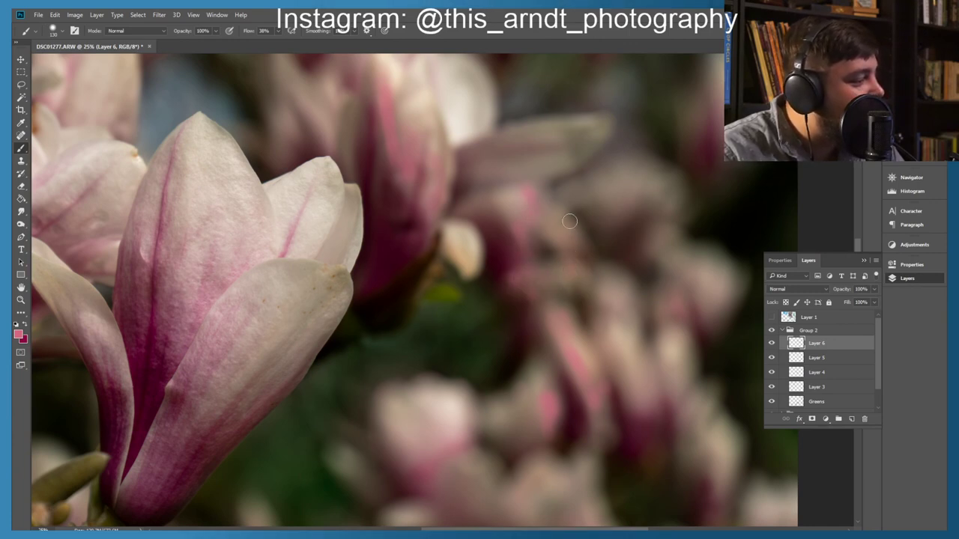
left_click_drag(482, 191, 523, 248)
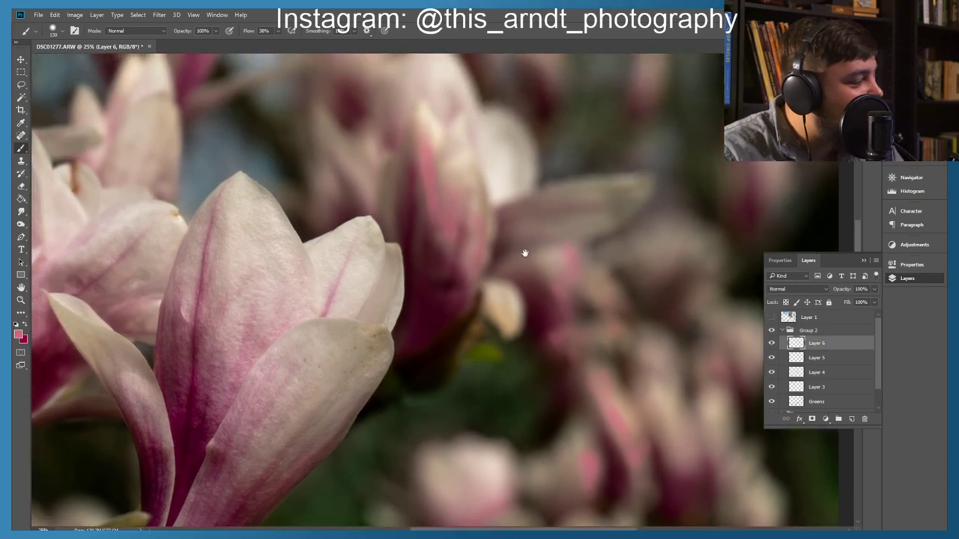
Step: Paint pink accents on Layer 6 over the blurred blossoms along the photo's upper edge and around the rear central blossom
left_click_drag(518, 160, 531, 267)
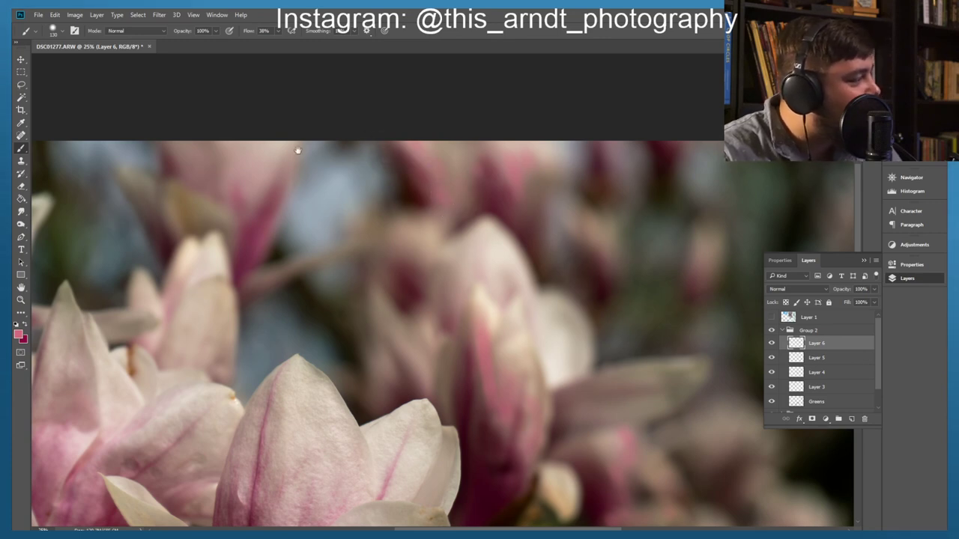
left_click_drag(299, 176, 410, 199)
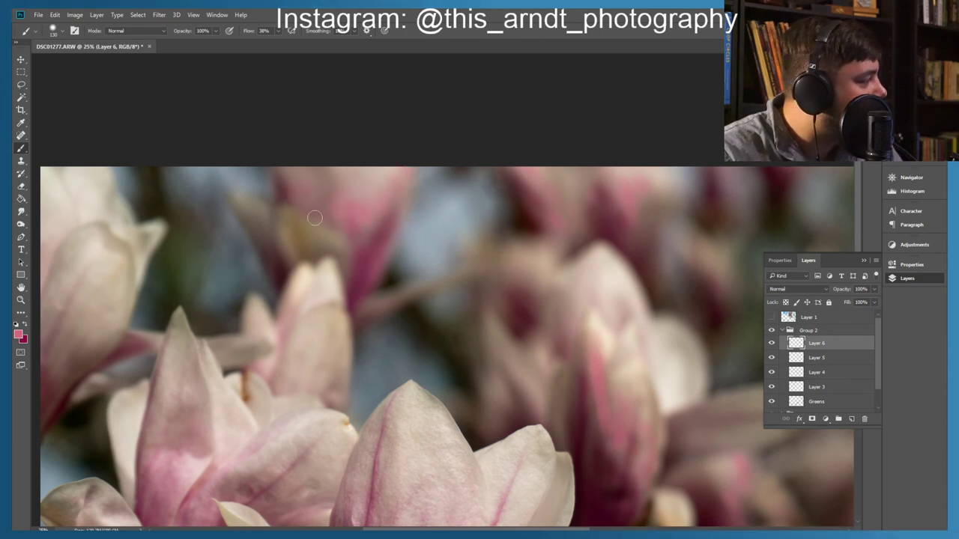
scroll(647, 284, "down", 3)
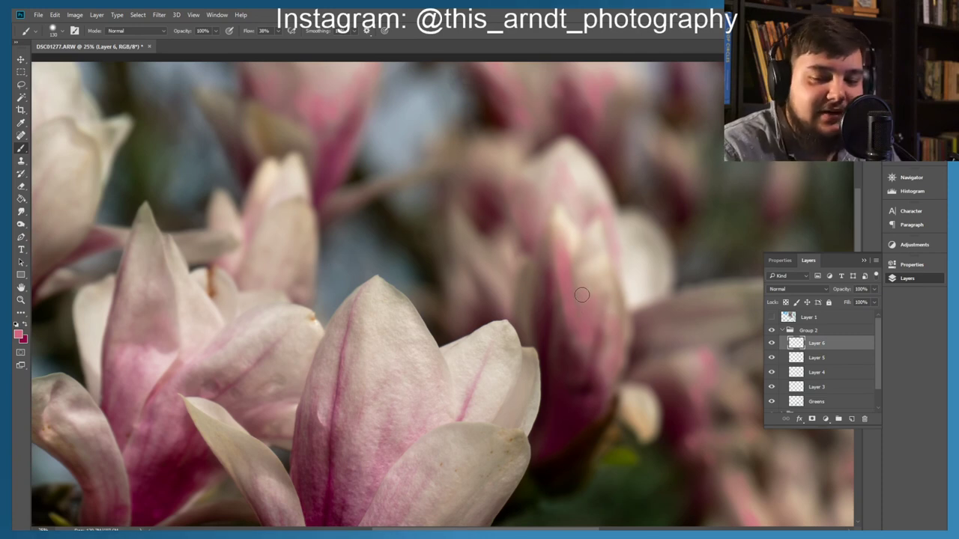
mouse_move(501, 268)
left_mouse_down()
mouse_move(530, 241)
mouse_move(573, 229)
left_mouse_up()
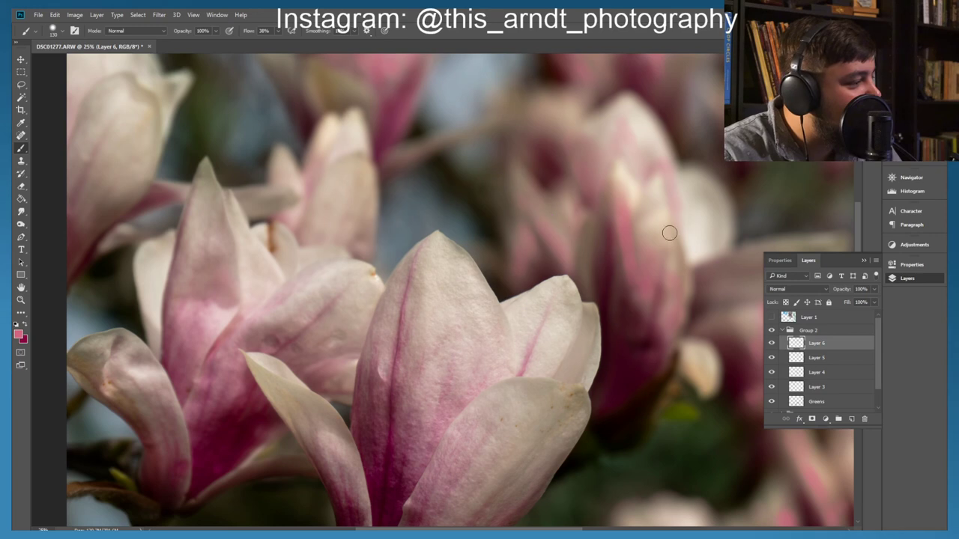
left_click_drag(655, 252, 541, 302)
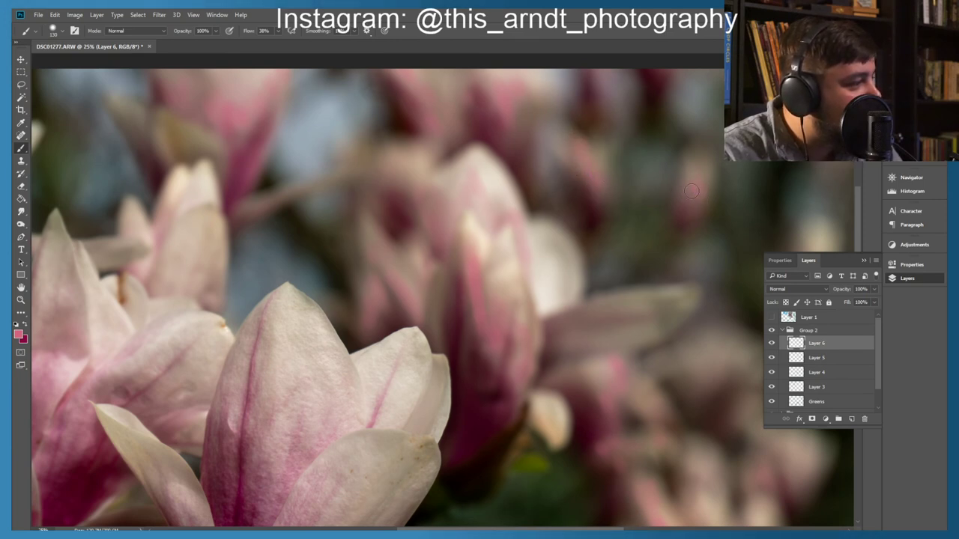
Step: Paint further pink accents on Layer 6 over the blurred blossoms along the photo's right side, lower right and upper left
left_click_drag(683, 197, 629, 223)
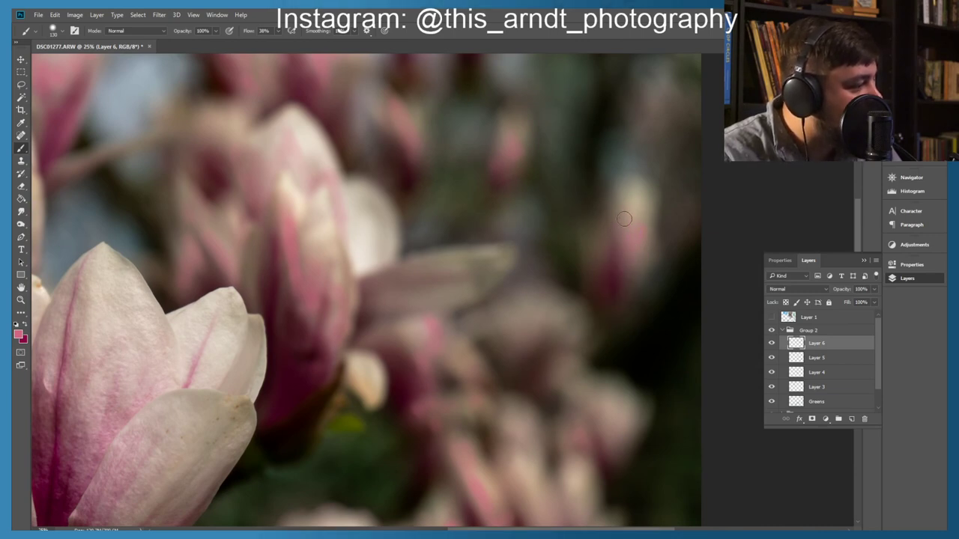
left_click_drag(582, 297, 589, 143)
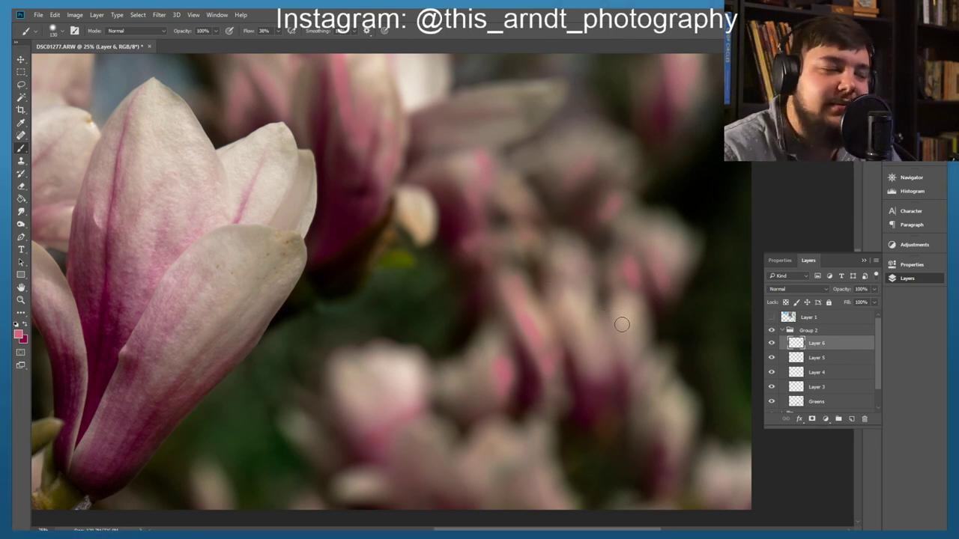
left_click_drag(550, 307, 647, 210)
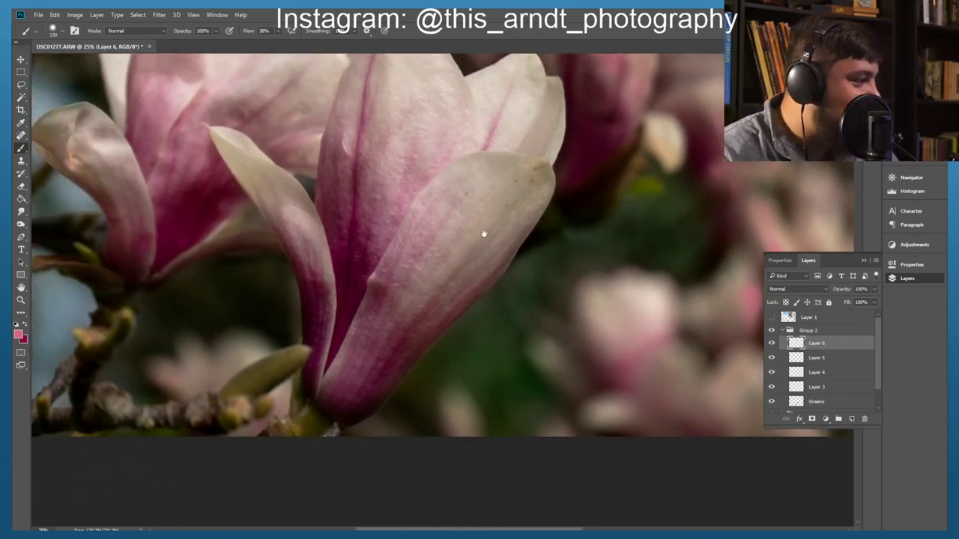
left_click_drag(484, 232, 570, 272)
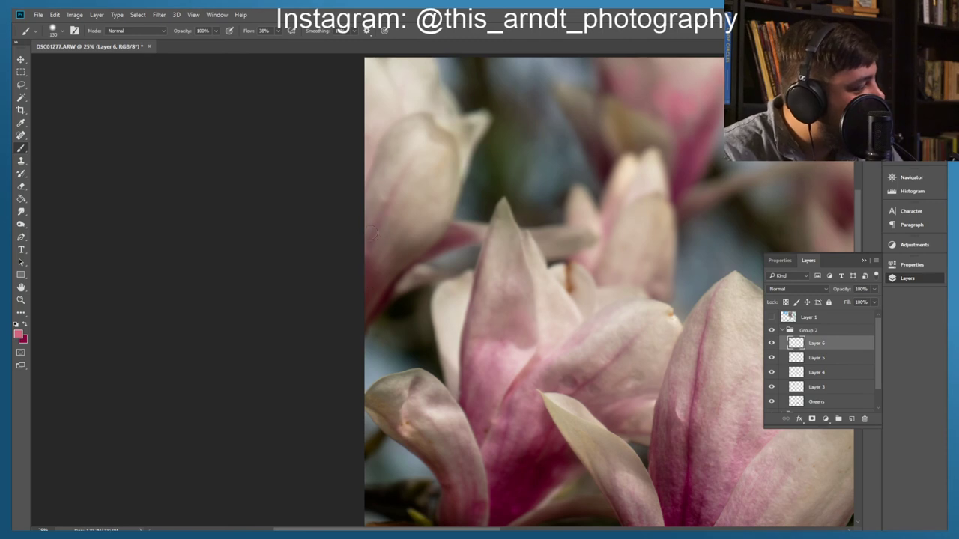
left_click_drag(389, 214, 415, 270)
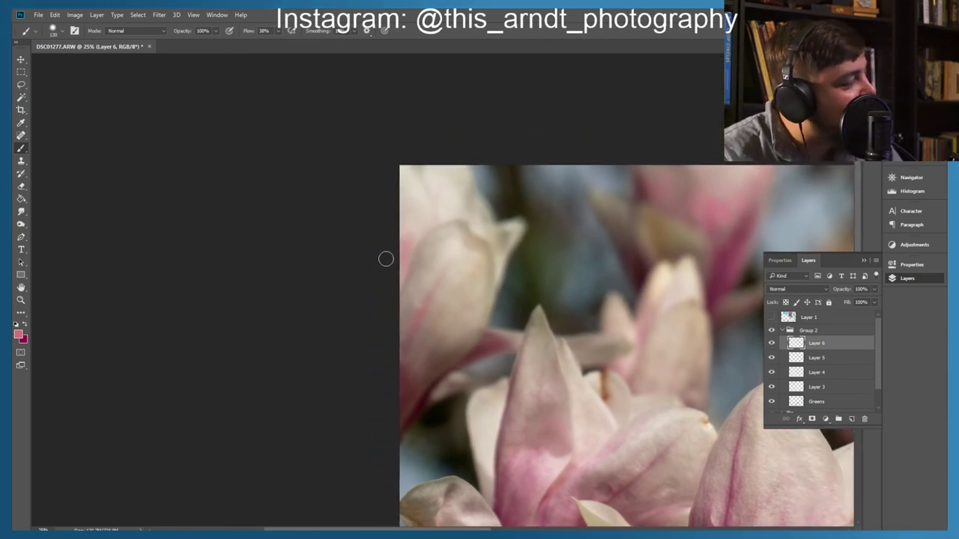
left_click_drag(571, 300, 444, 215)
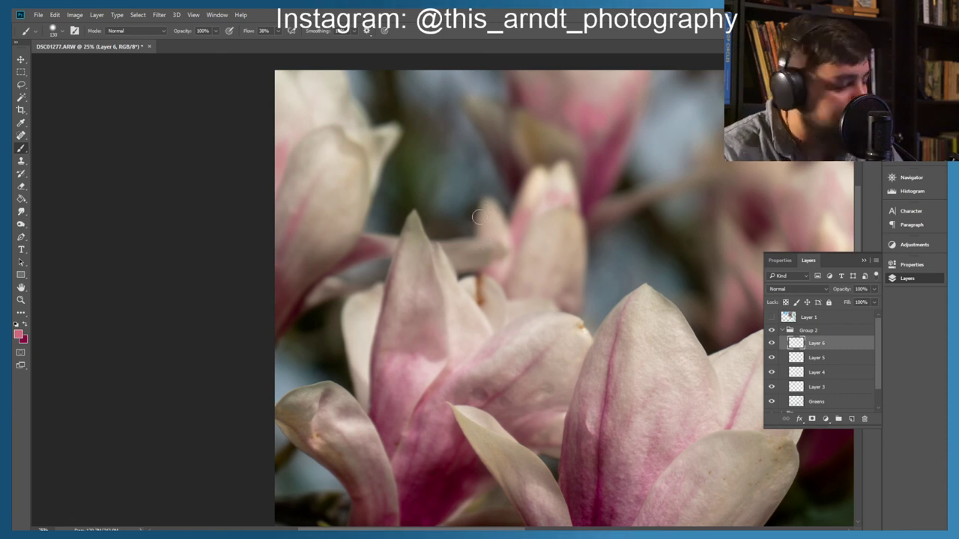
Step: Toggle Layer 6's visibility to compare the whole photo with and without the pink accents
key("ctrl+0")
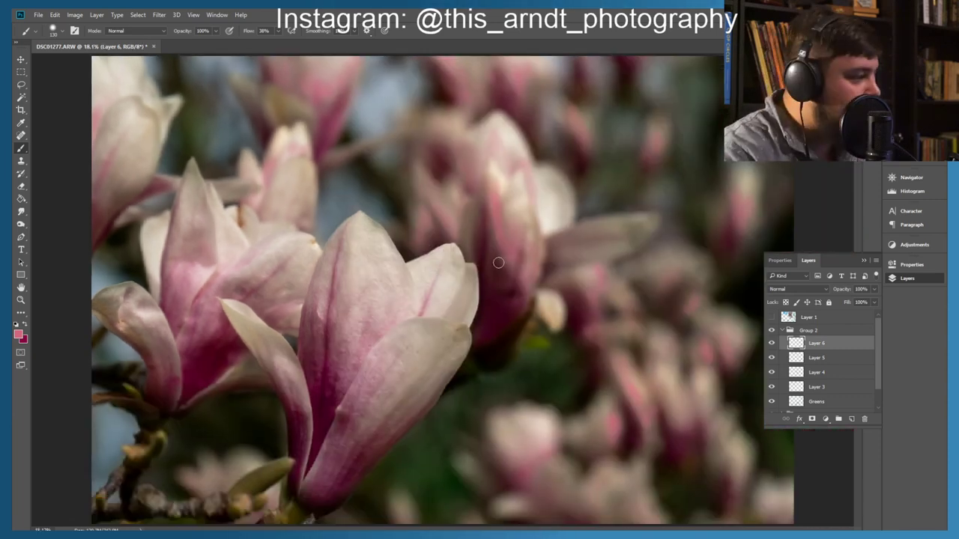
left_click(771, 343)
left_click(770, 343)
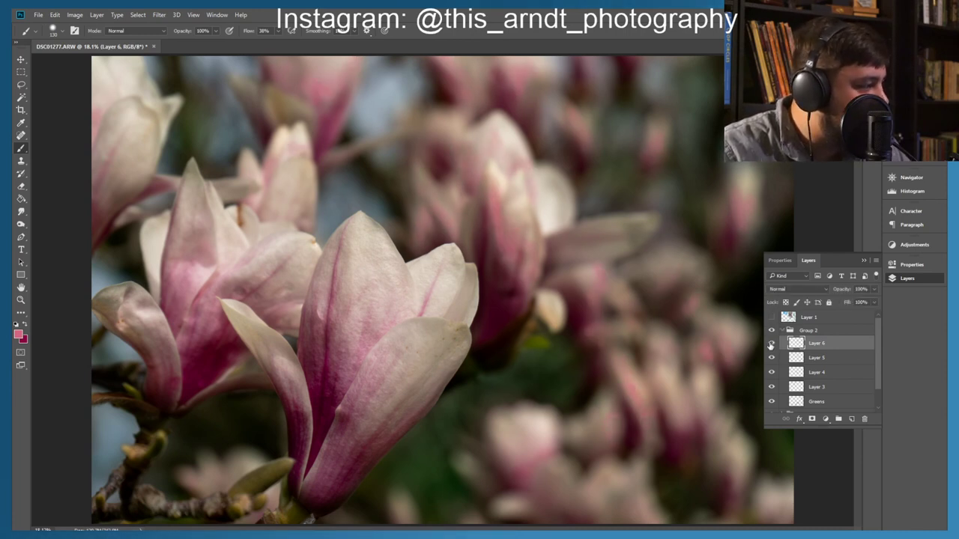
left_click(771, 343)
left_click(770, 343)
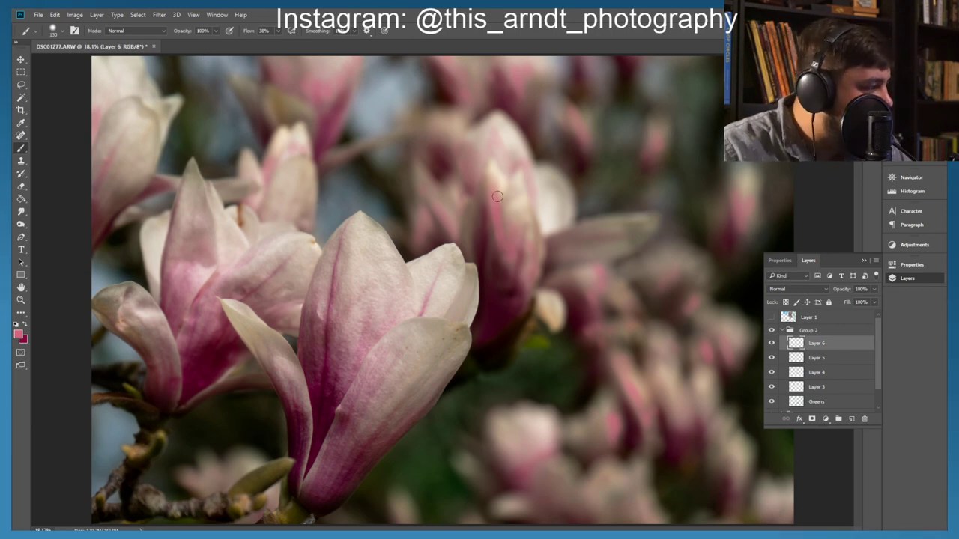
Step: Try different blend modes on Layer 6 and set it to Soft Light
left_click(159, 15)
left_click(159, 15)
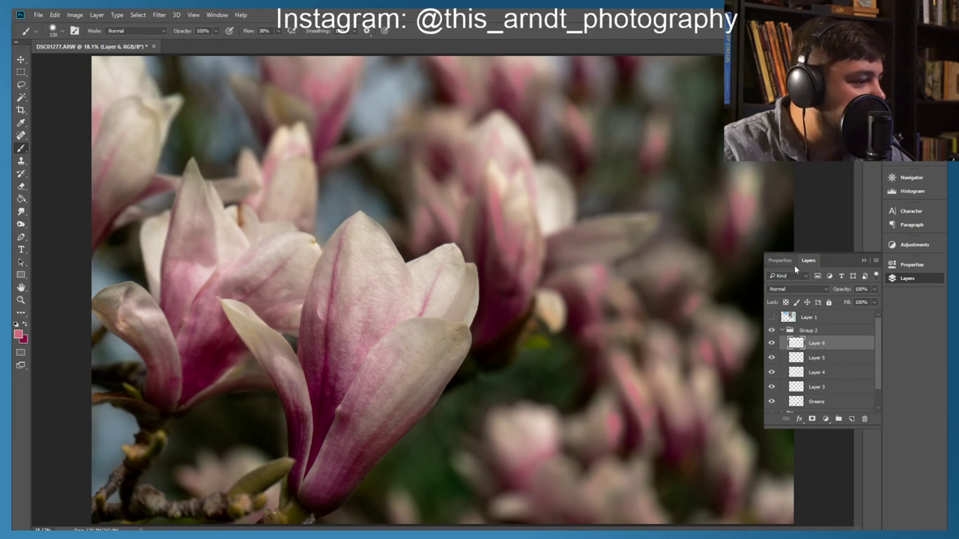
left_click(795, 289)
left_click(795, 305)
key("Down")
key("Down")
key("Down")
key("Down")
key("Down")
key("Down")
key("Down")
key("Down")
key("Down")
key("Down")
key("Down")
key("Down")
key("Down")
key("Down")
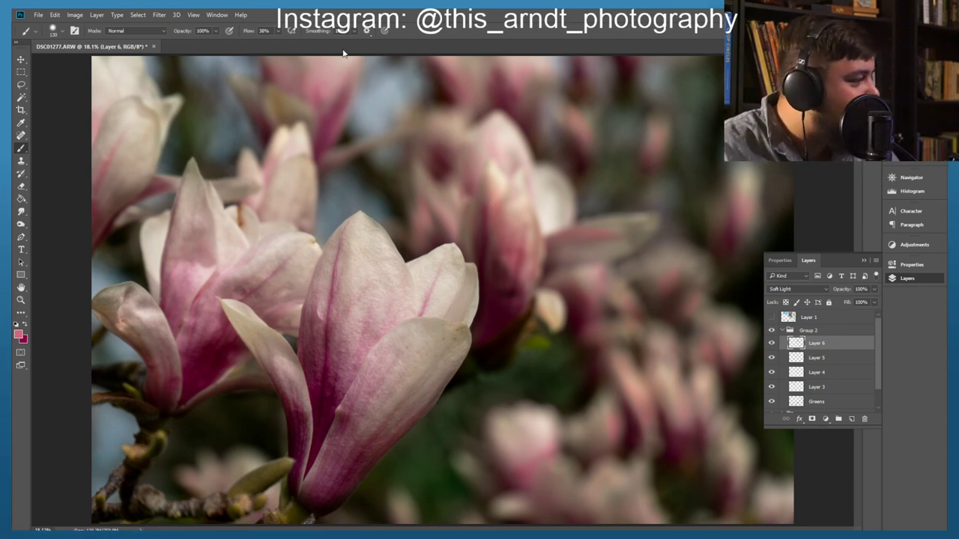
Step: Soften the pink accents on Layer 6 with a Gaussian Blur
left_click(139, 15)
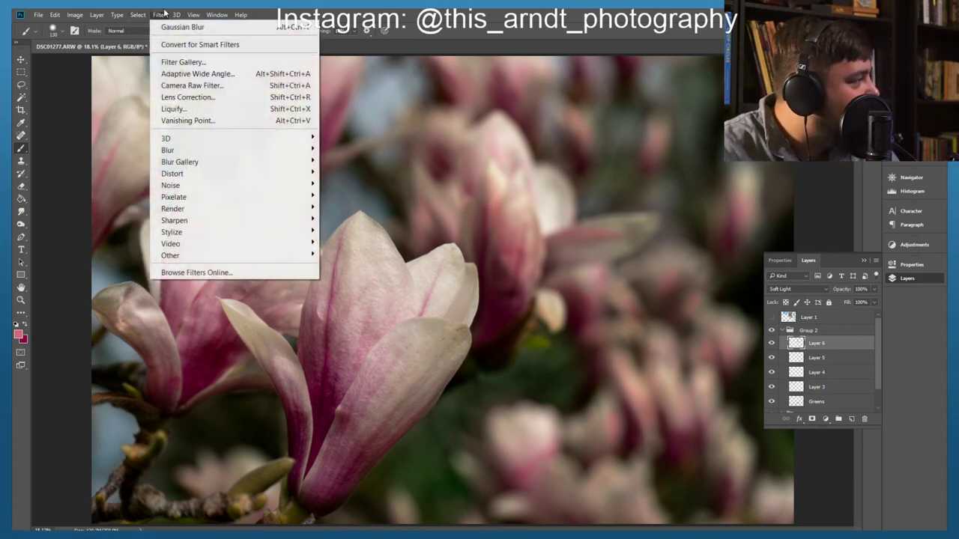
mouse_move(247, 153)
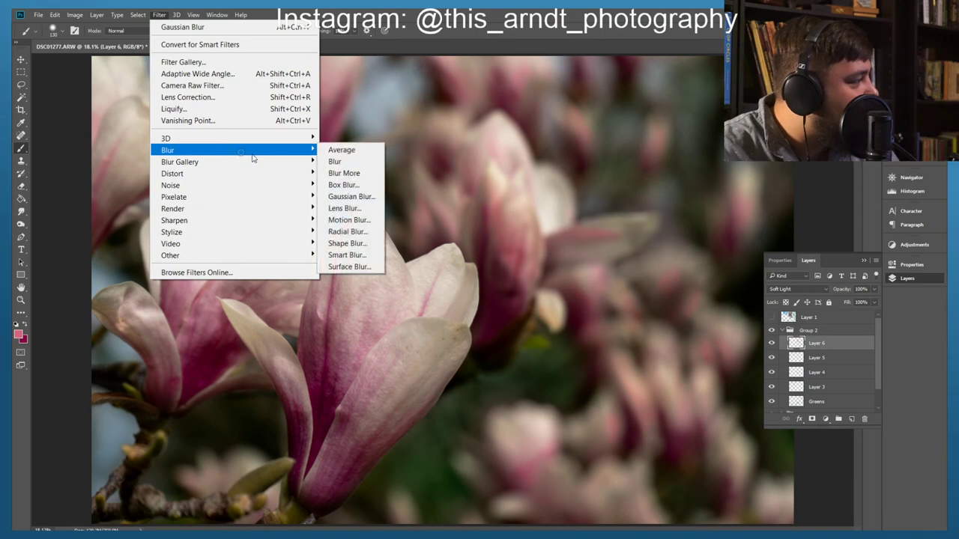
left_click(338, 197)
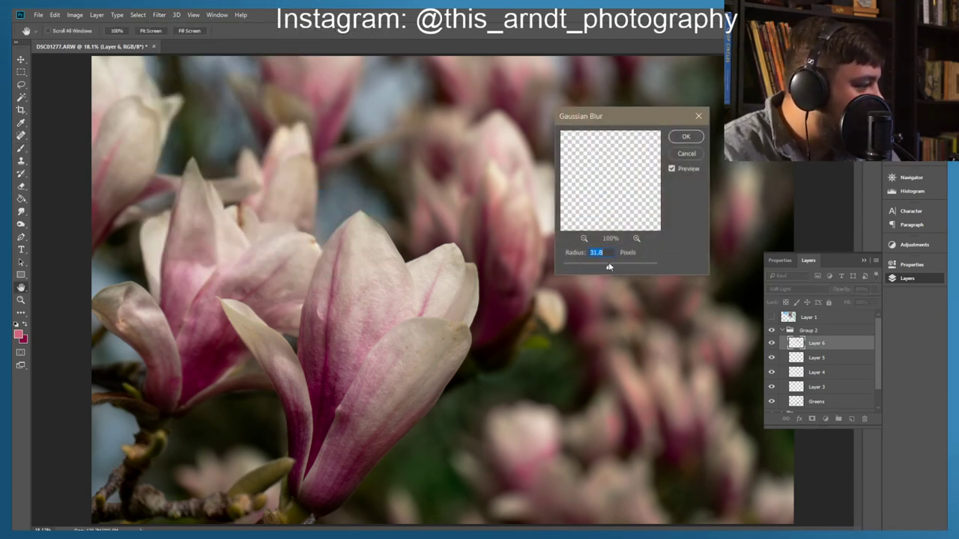
left_click(672, 147)
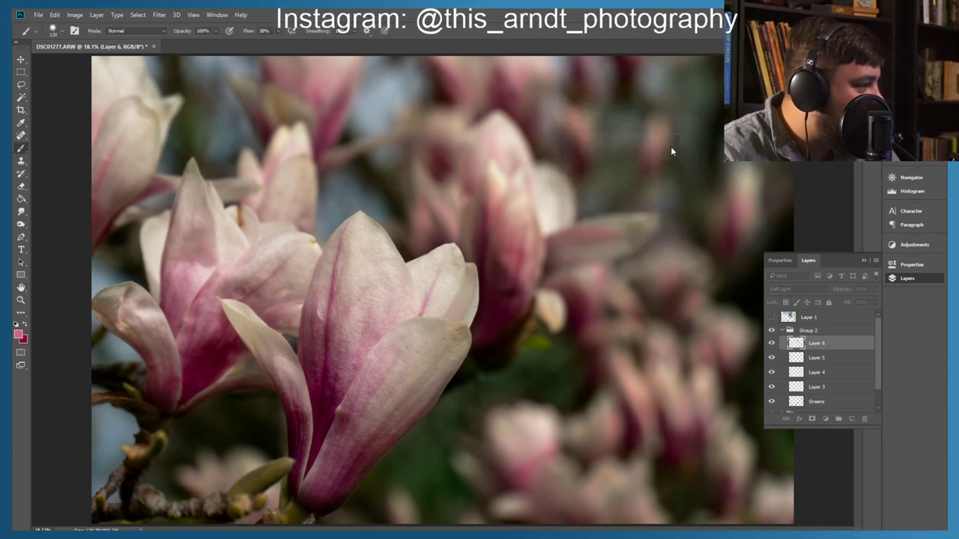
Step: Toggle Group 2's visibility to compare the photo with and without its painted colours
left_click(770, 330)
left_click(770, 331)
left_click(770, 331)
left_click(769, 330)
left_click(770, 330)
key("alt+bracketright")
key("alt+bracketright")
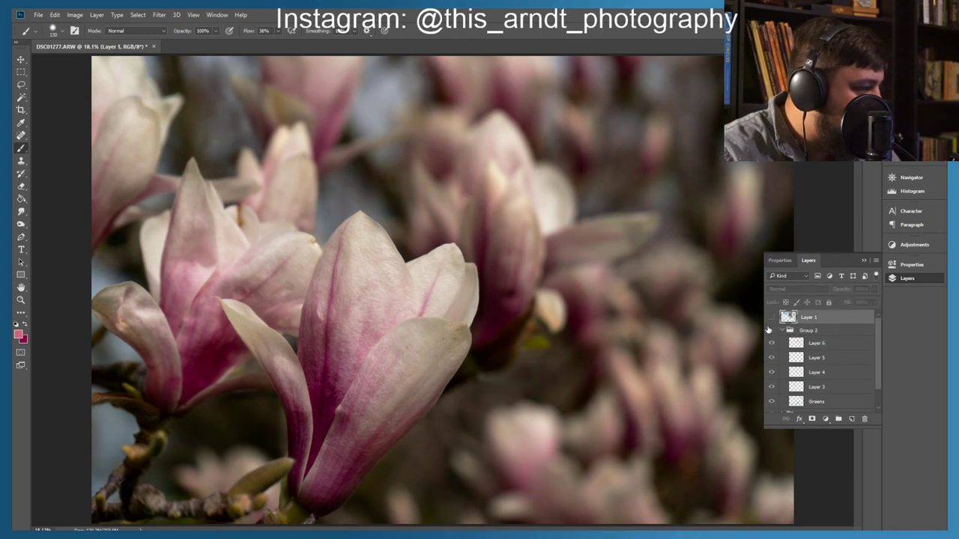
left_click(770, 330)
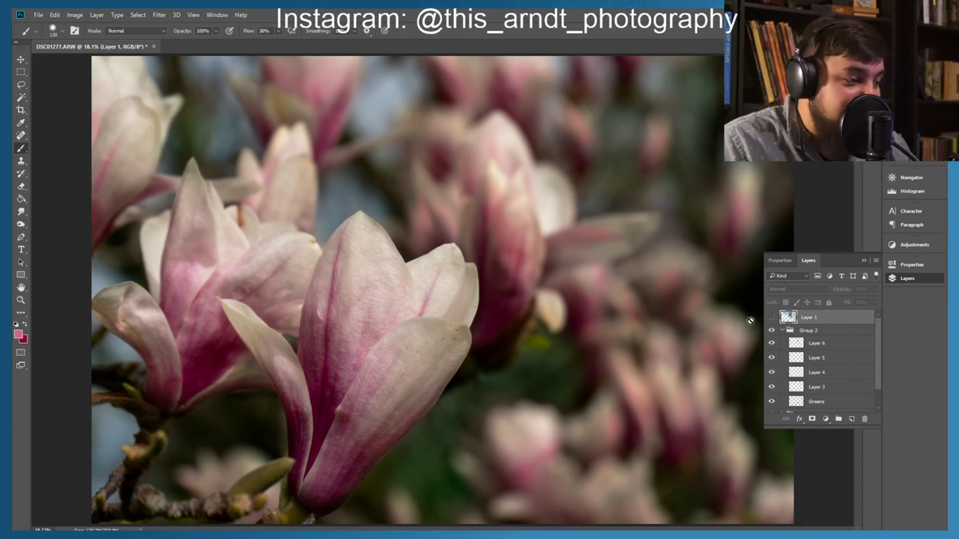
Step: Collapse Group 2 and switch Group 2 and Group 1 off and on to compare the edit with the original photo
left_click(781, 330)
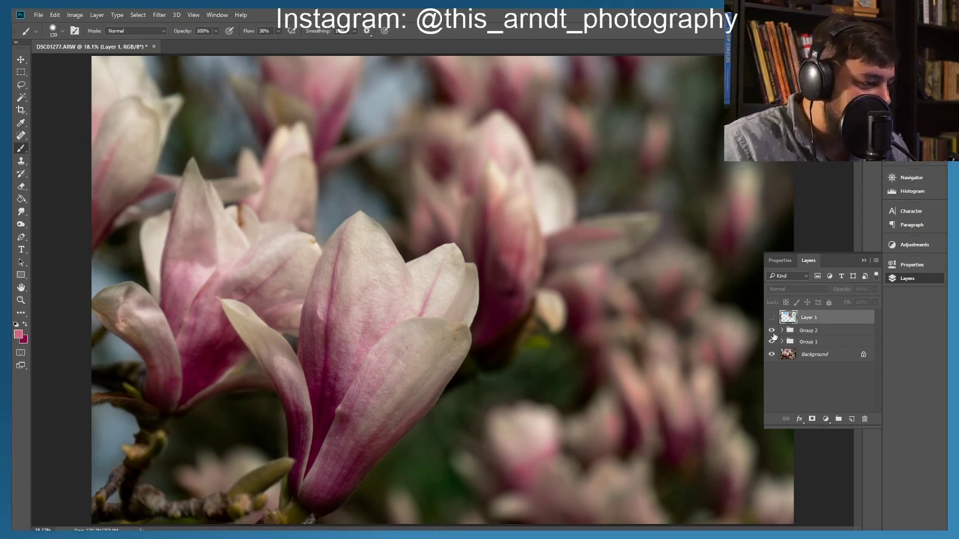
left_click(771, 332)
left_click(772, 342)
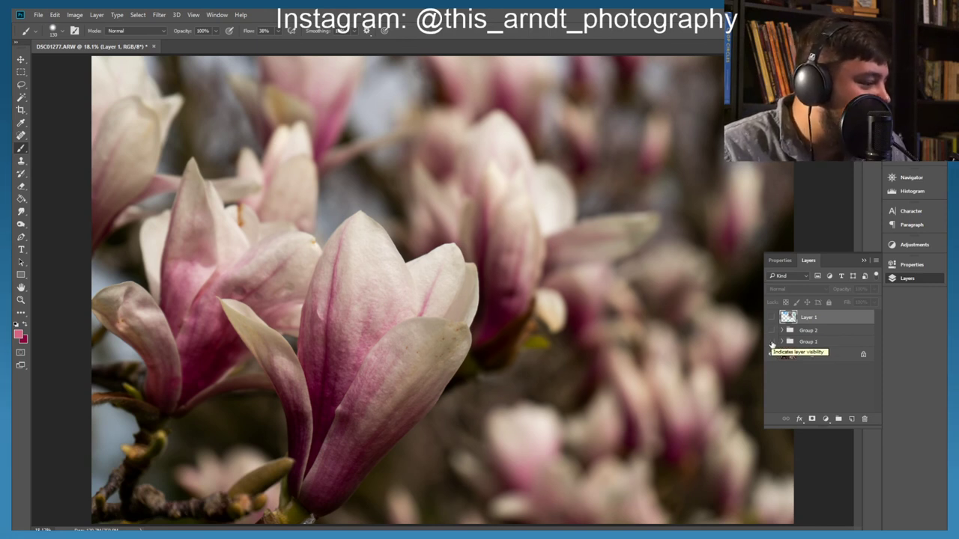
left_click(772, 341)
left_click(771, 330)
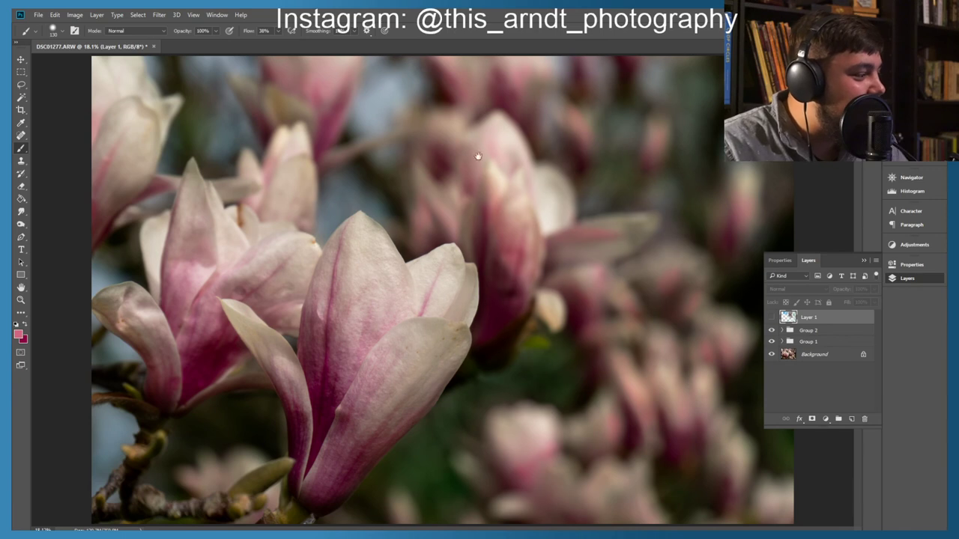
left_click(772, 330)
left_click(771, 330)
left_click(772, 331)
left_click(773, 331)
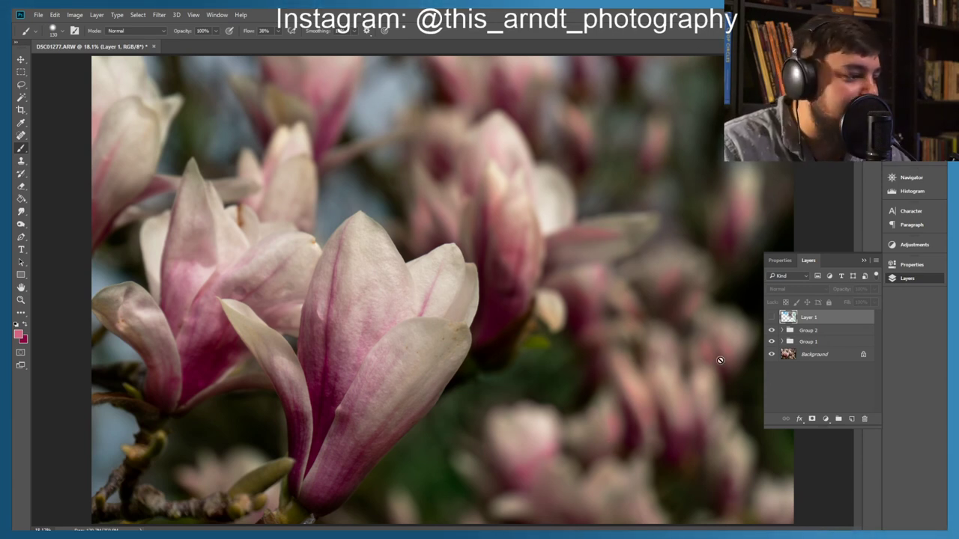
Step: Add a new empty layer between Layer 1 and Group 2 and set the foreground colour to white
left_click(850, 421)
left_click_drag(806, 319, 788, 336)
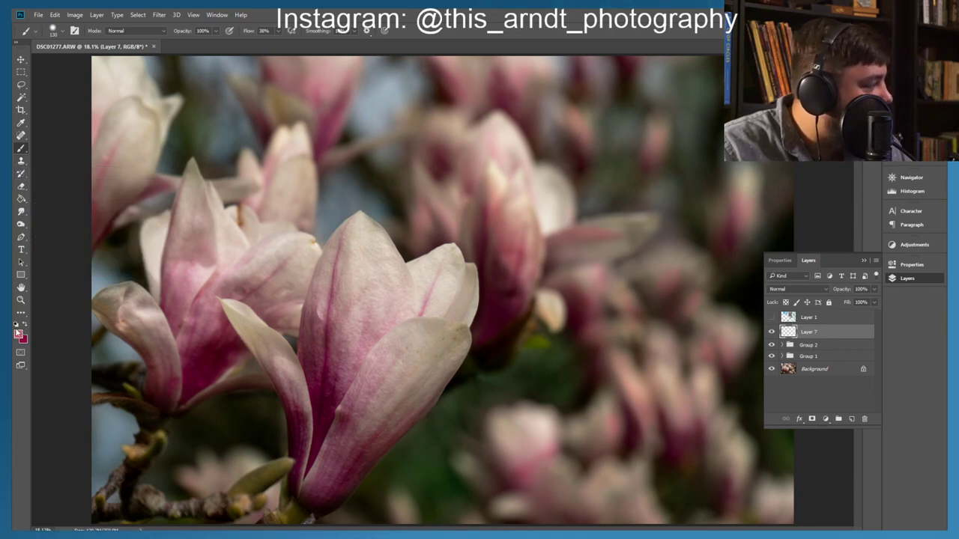
left_click(18, 334)
left_click_drag(685, 133, 539, 54)
key("Return")
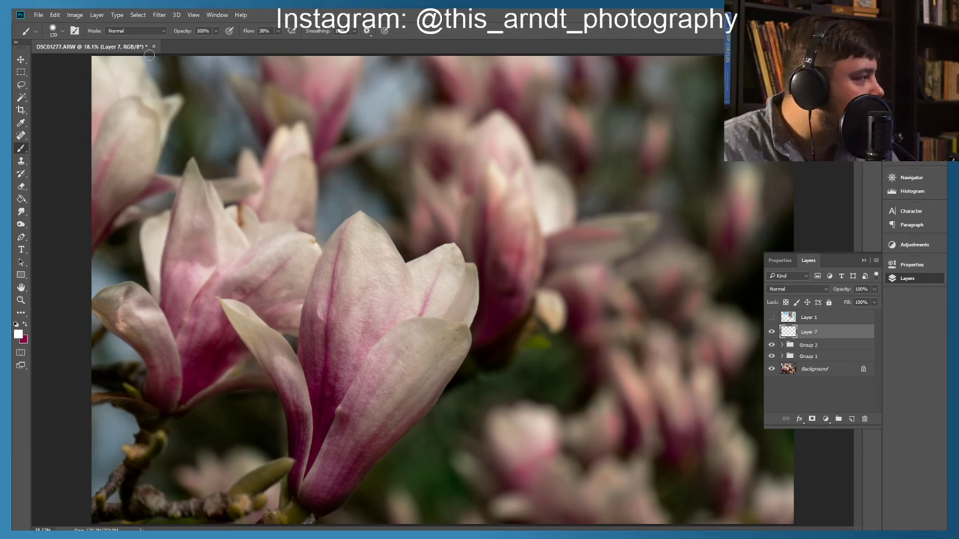
Step: Set the brush size to 158 px and paint small white highlights on Layer 7 over the blurred background and blossoms
left_click(62, 31)
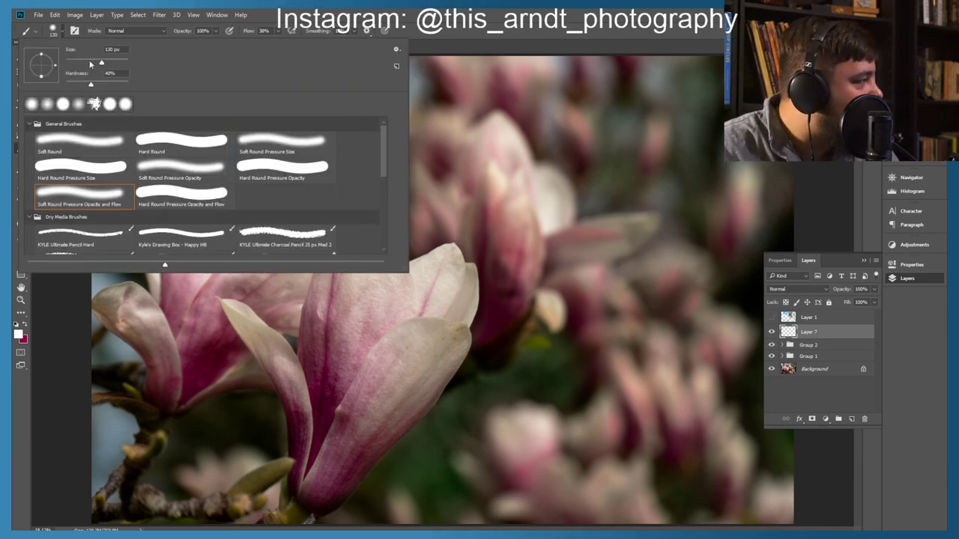
left_click_drag(111, 62, 108, 65)
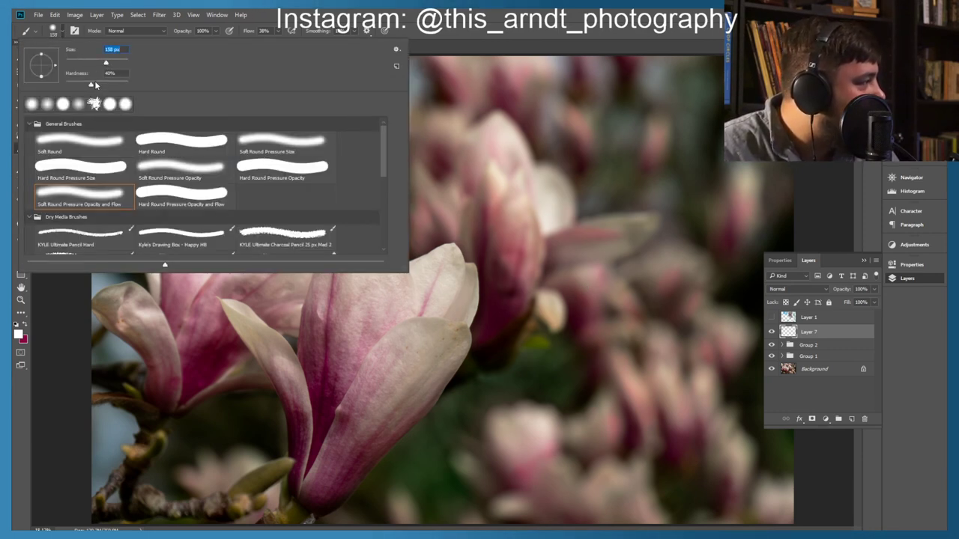
left_click(425, 44)
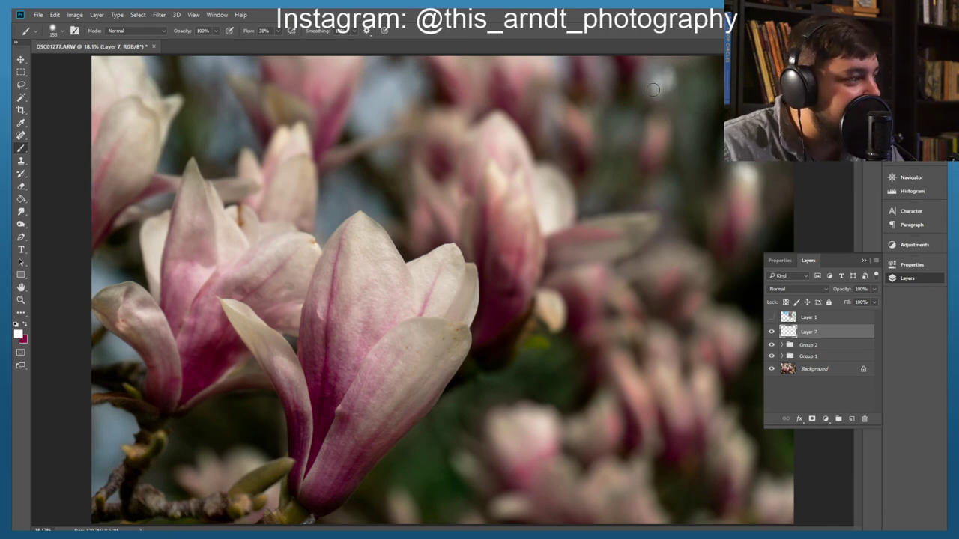
mouse_move(630, 139)
left_mouse_down()
mouse_move(621, 113)
mouse_move(620, 137)
left_mouse_up()
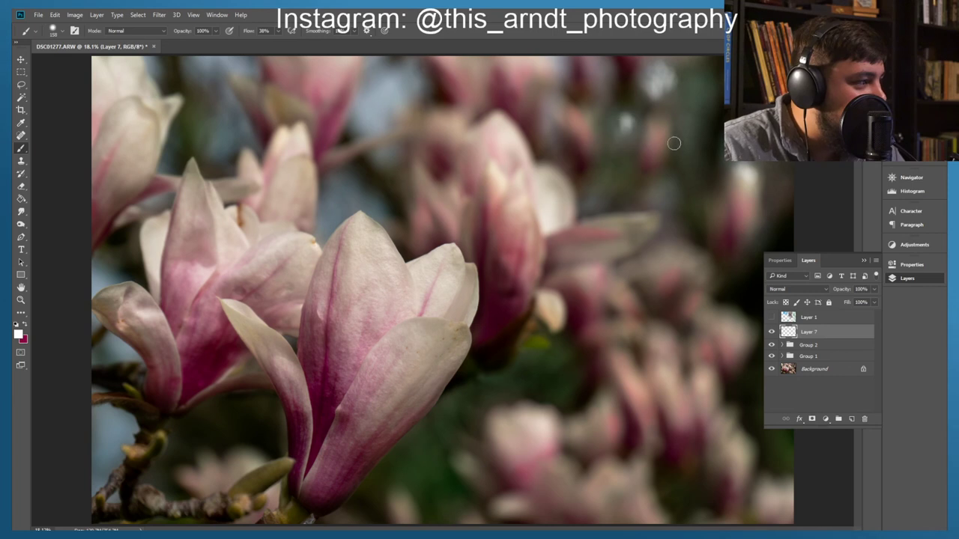
left_click_drag(680, 132, 689, 124)
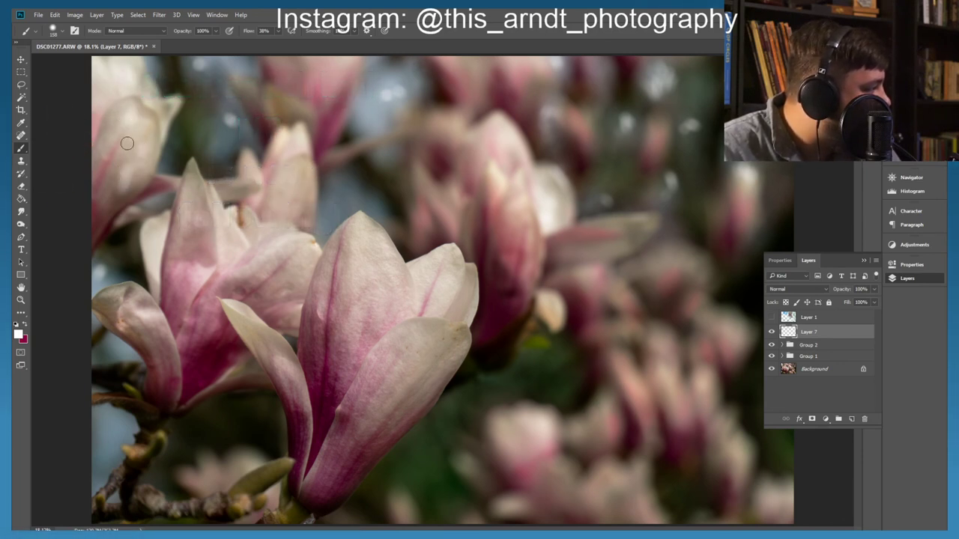
mouse_move(112, 126)
left_mouse_down()
mouse_move(135, 140)
mouse_move(133, 170)
left_mouse_up()
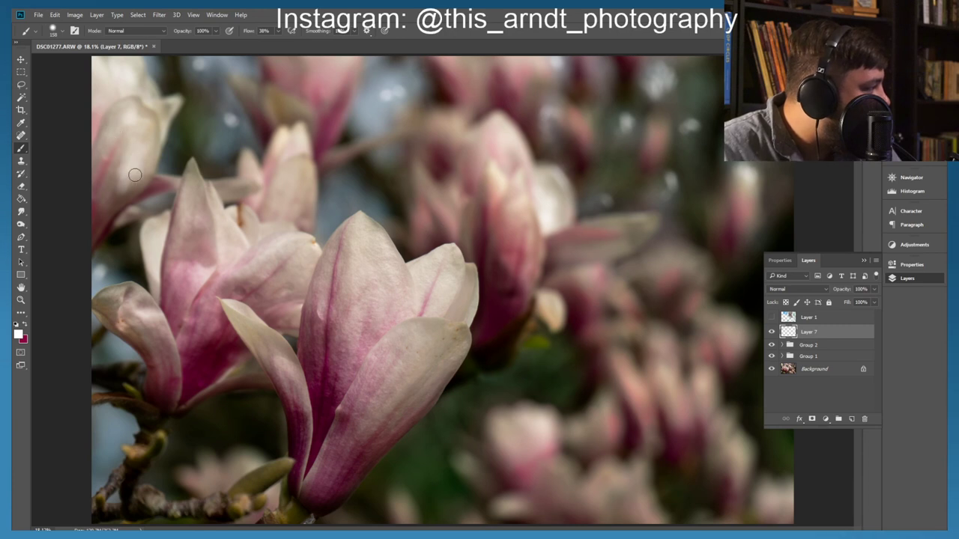
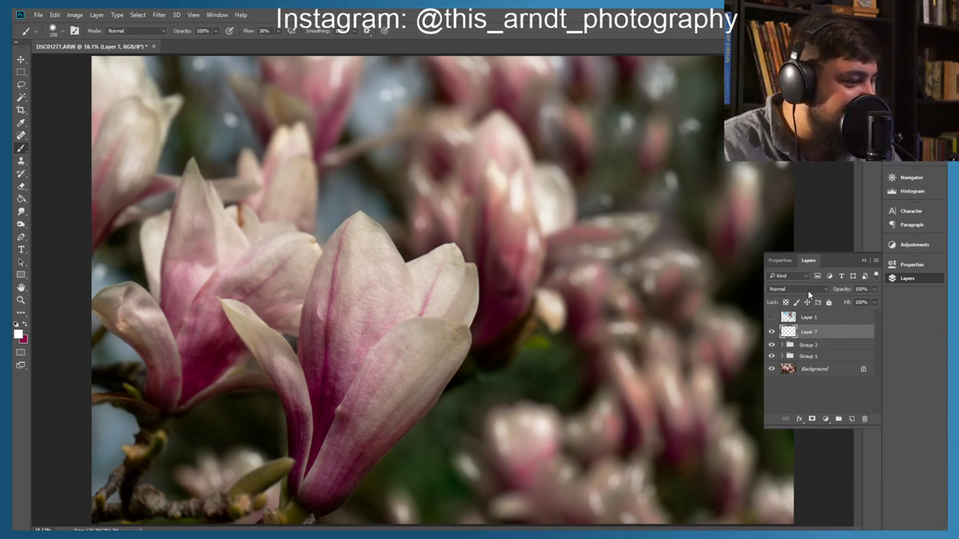
Step: Compare Overlay and Soft Light on Layer 7 and set its blend mode to Overlay
left_click(808, 291)
left_click(779, 380)
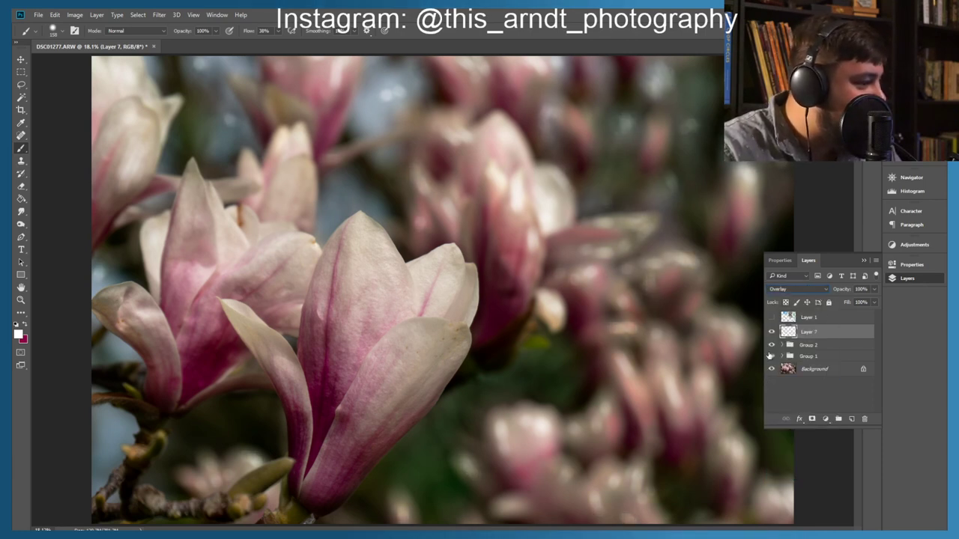
key("Down")
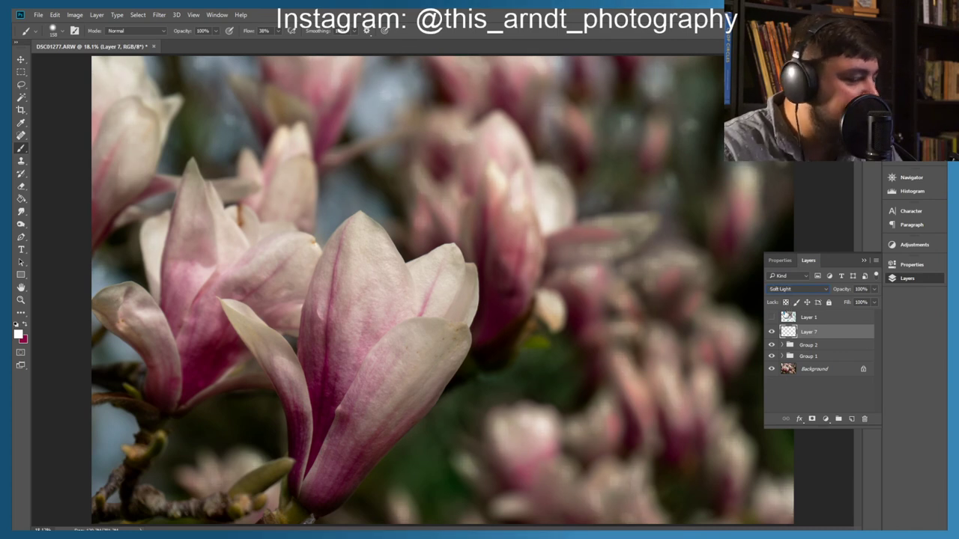
key("Up")
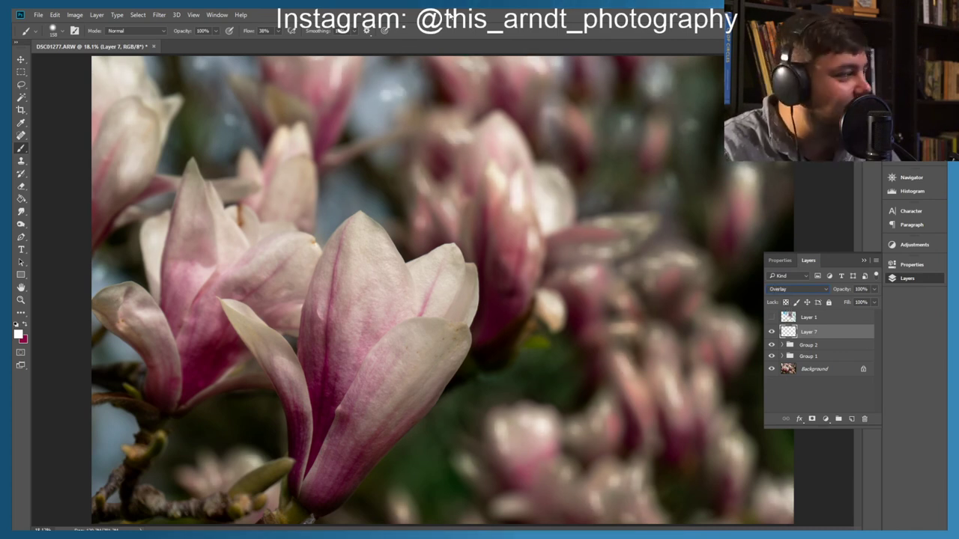
Step: Soften the white highlights on Layer 7 with a Gaussian Blur, previewing several radii before applying it
left_click(161, 16)
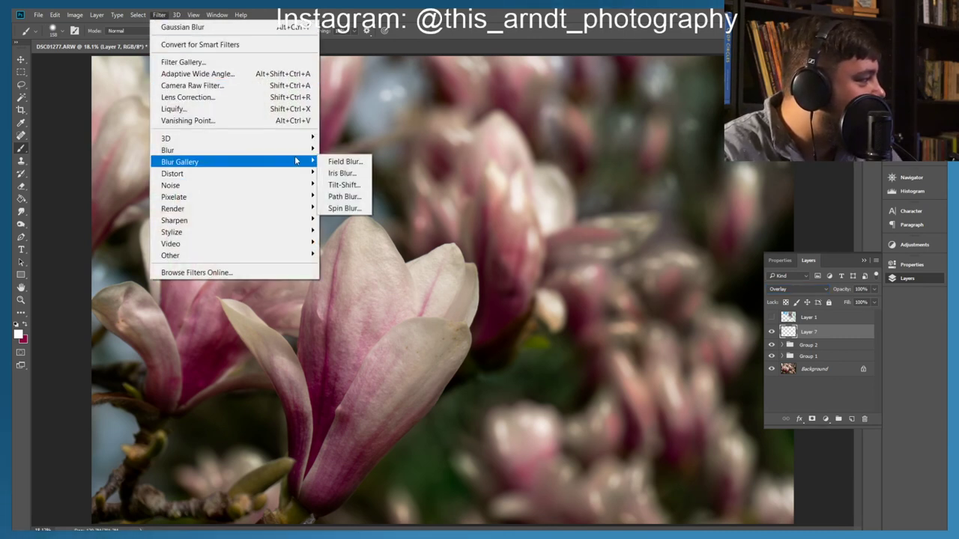
mouse_move(210, 150)
left_click(346, 197)
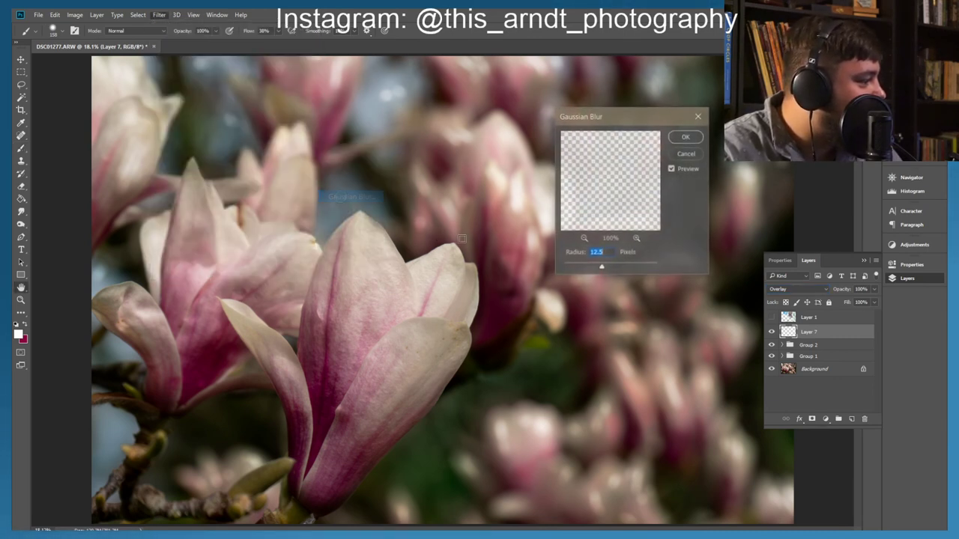
left_click_drag(619, 116, 399, 113)
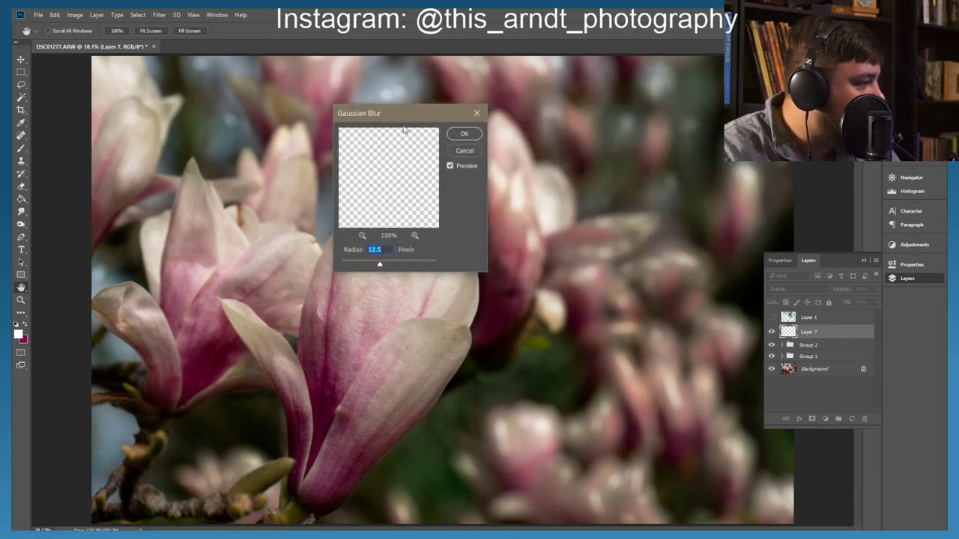
left_click_drag(349, 261, 342, 263)
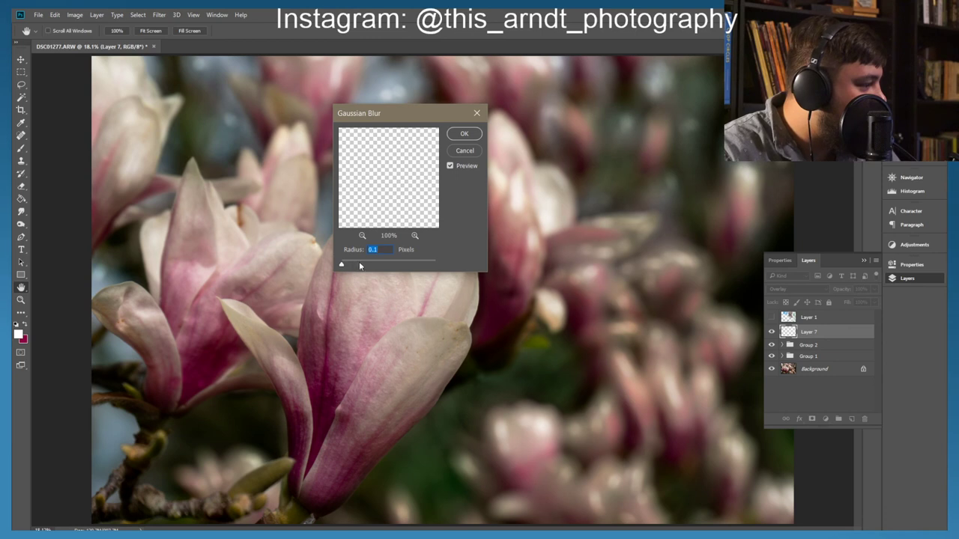
left_click(382, 264)
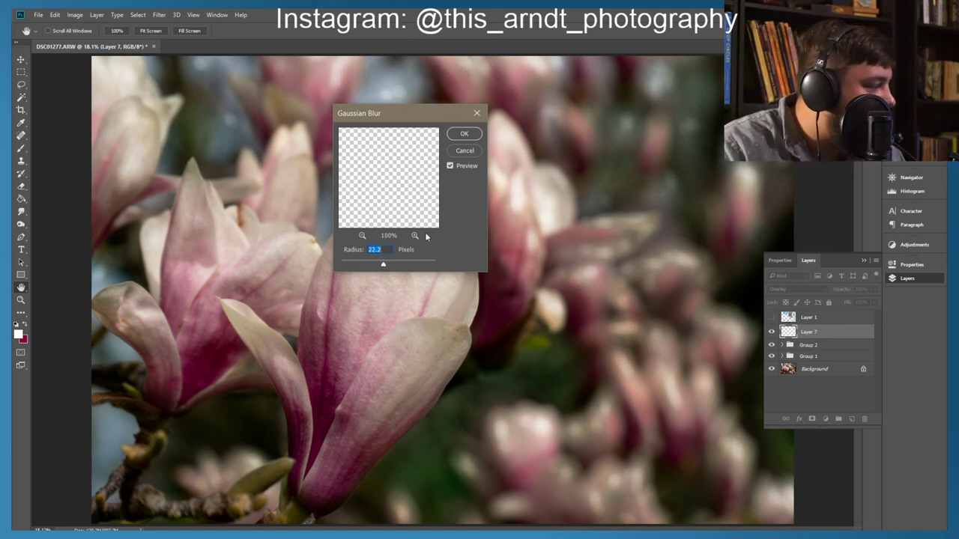
left_click(405, 263)
mouse_move(405, 263)
left_mouse_down()
mouse_move(383, 266)
mouse_move(394, 265)
left_mouse_up()
left_click(464, 135)
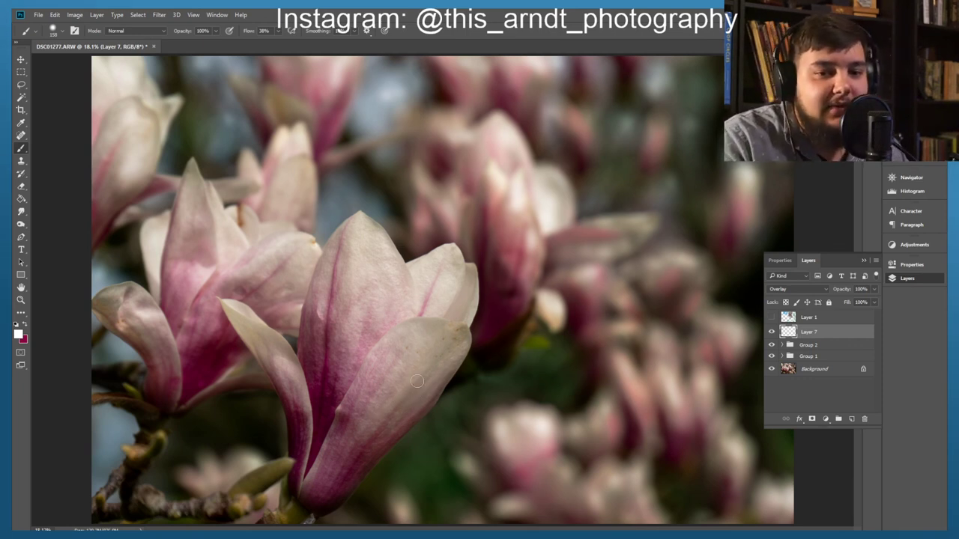
Step: Group Layer 7, Group 2 and Group 1 together and switch the new group off and on to compare with the original
left_click(838, 358, "shift")
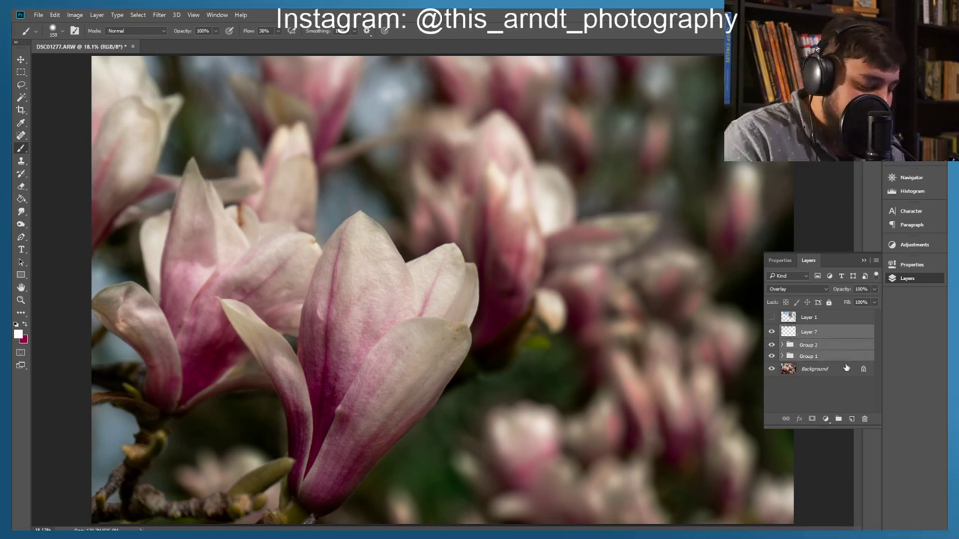
key("ctrl+g")
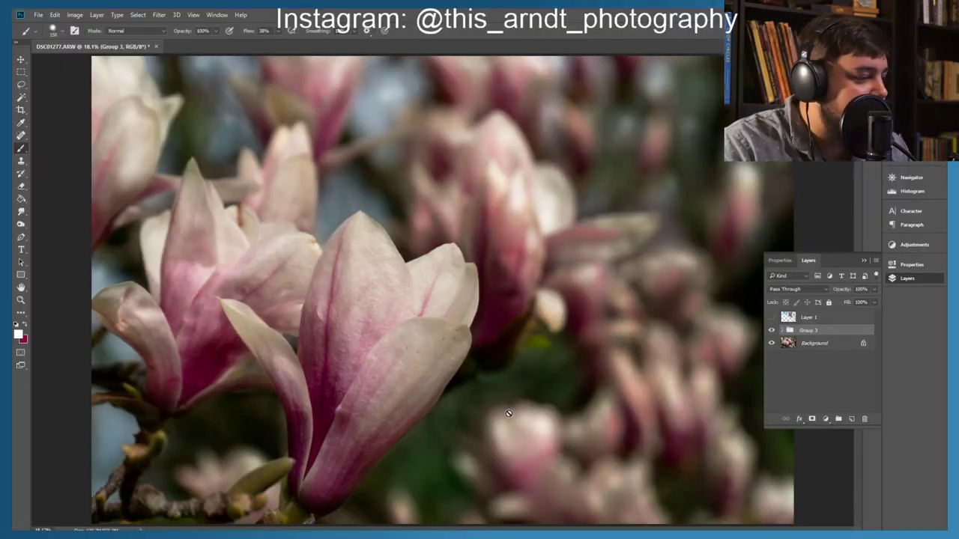
left_click(772, 331)
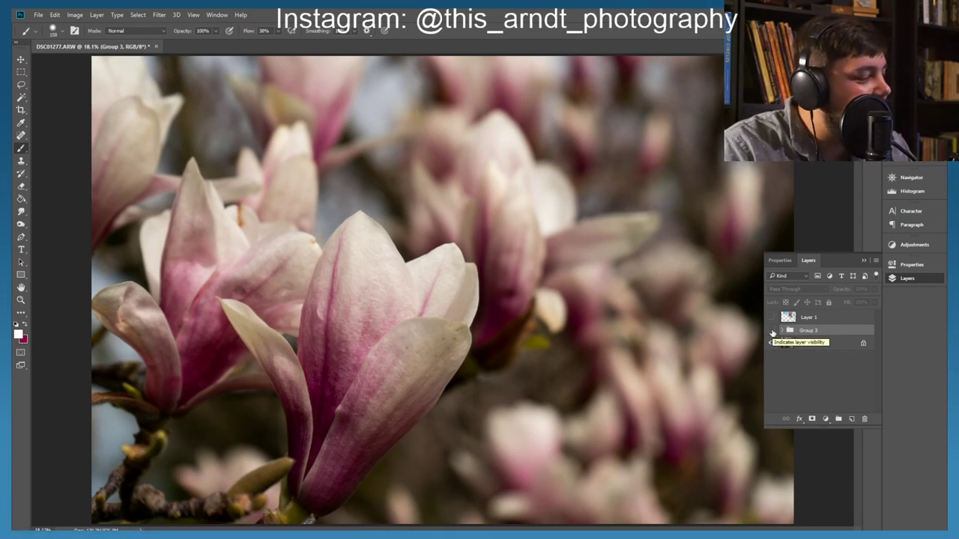
left_click(771, 331)
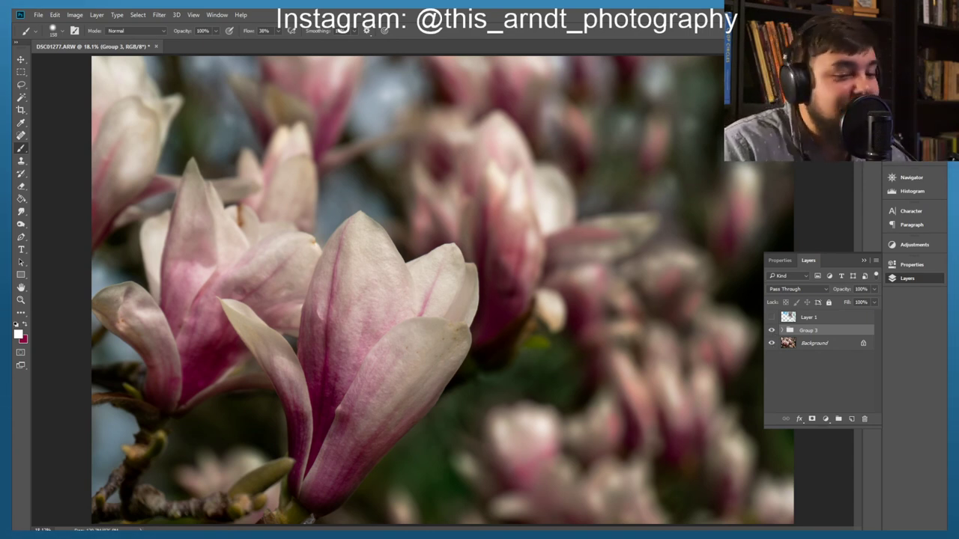
Step: Save the layered document in Photoshop format as Blossoms in the 2019-05-07 Niagara Parks folder
left_click(96, 15)
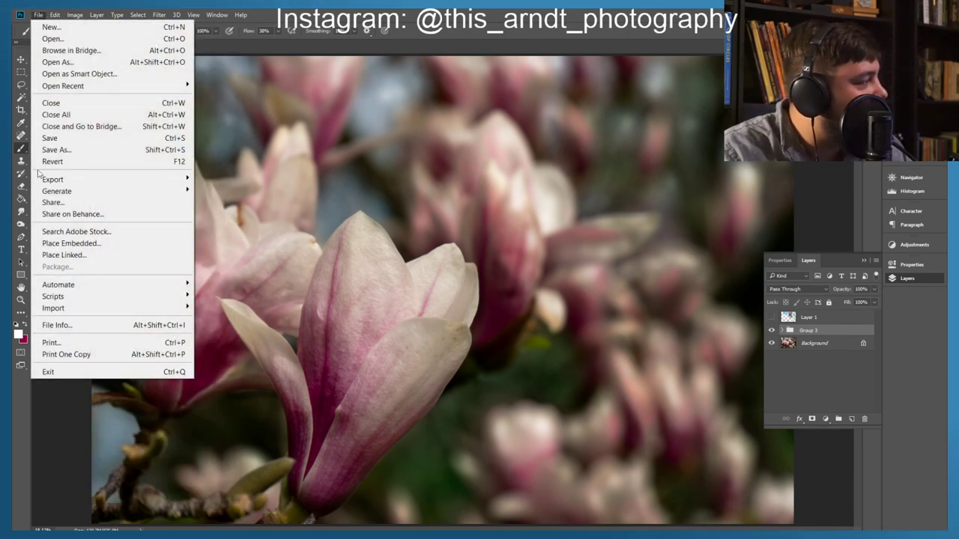
left_click(56, 150)
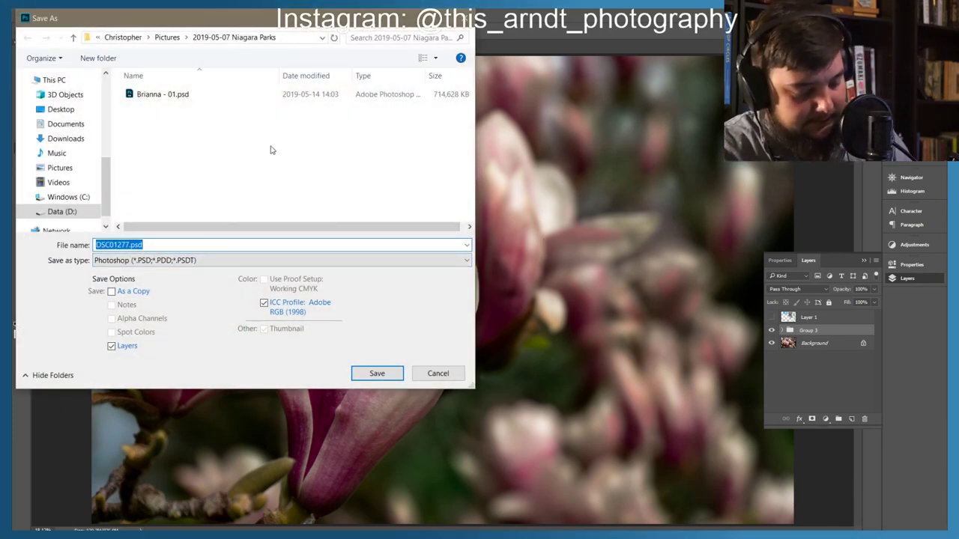
type("Blossoms")
key("Return")
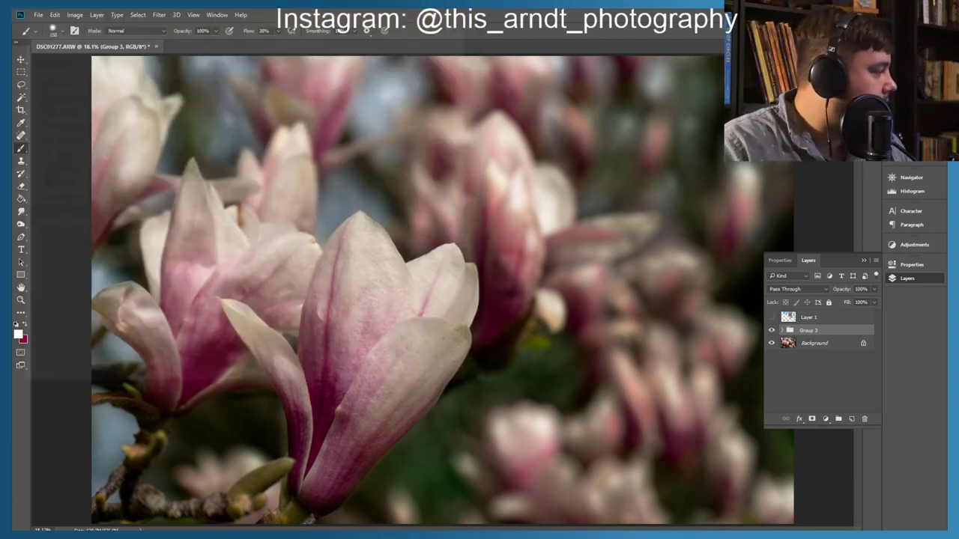
left_click(73, 15)
left_click(50, 105)
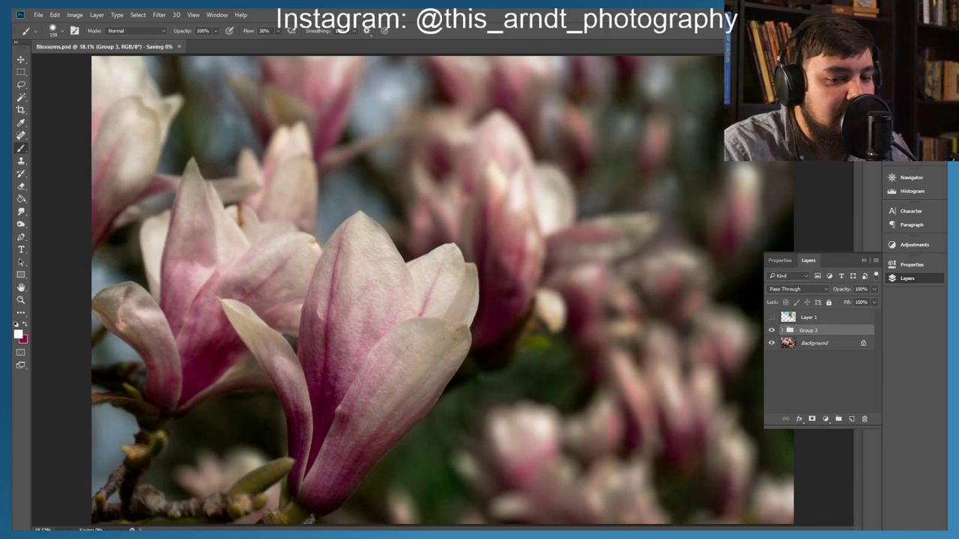
Step: Resample the image to a resolution of 150 pixels/inch and a much smaller pixel height, keeping its proportions
left_click(74, 15)
left_click(84, 104)
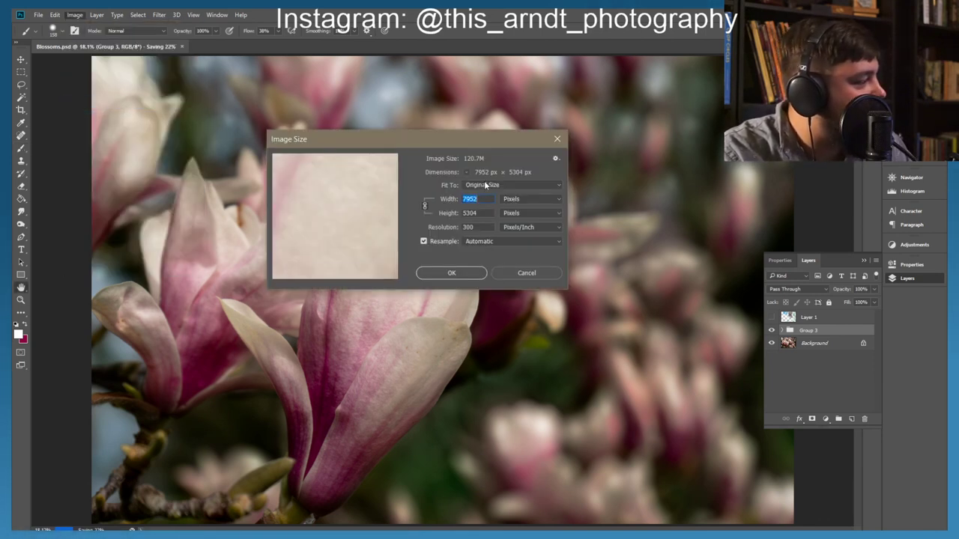
left_click(437, 221)
type("150")
left_click(472, 216)
type("180")
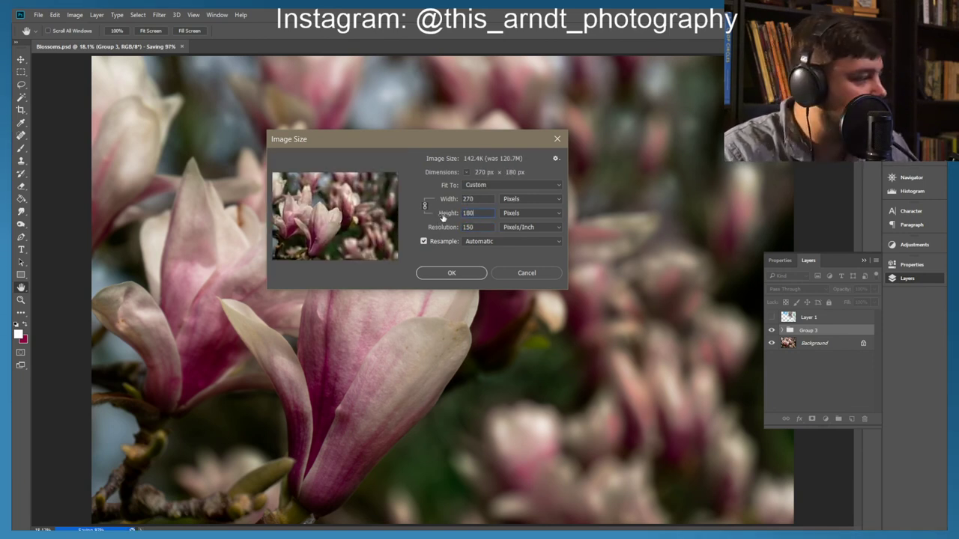
key("BackSpace")
key("BackSpace")
type("08")
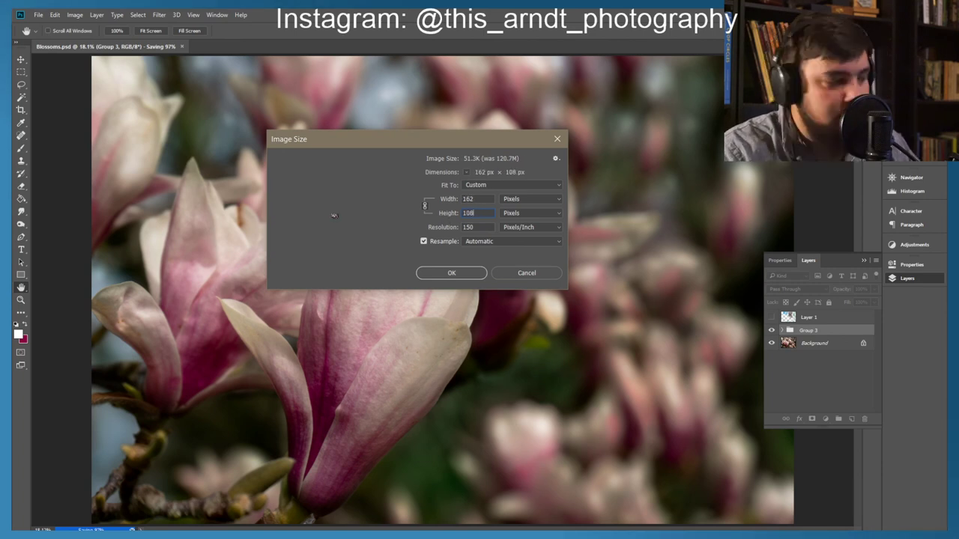
left_click(451, 273)
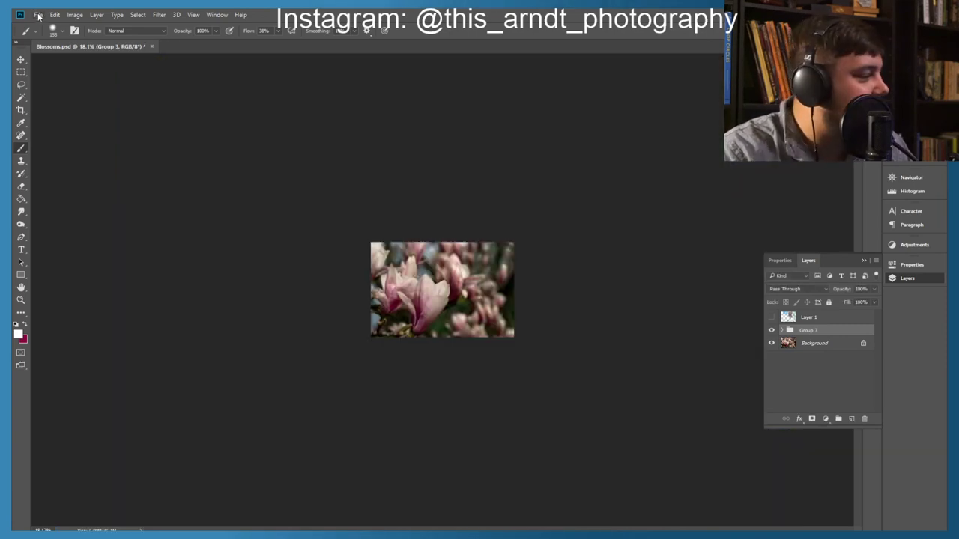
Step: Convert the image to the sRGB IEC61966-2.1 profile, flattening it to preserve its appearance
left_click(38, 15)
mouse_move(55, 15)
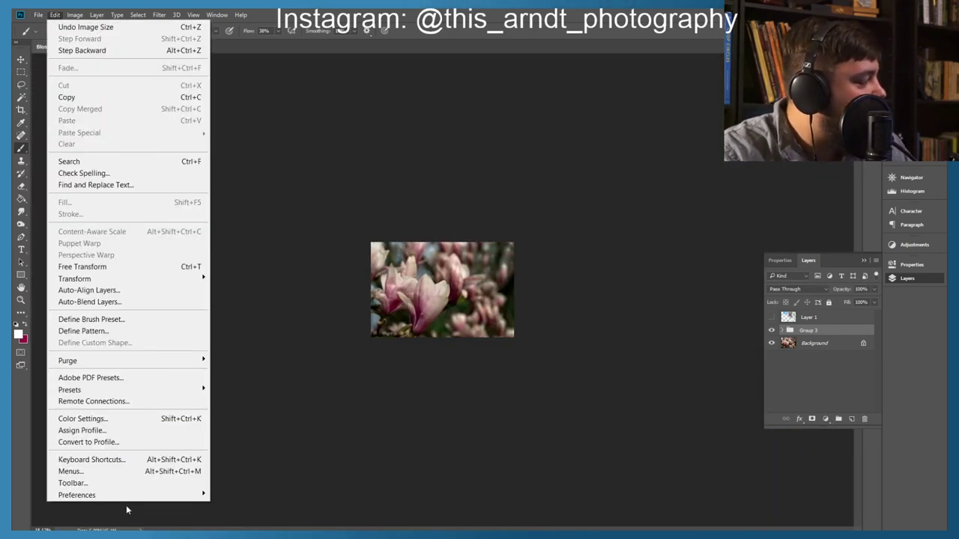
left_click(105, 441)
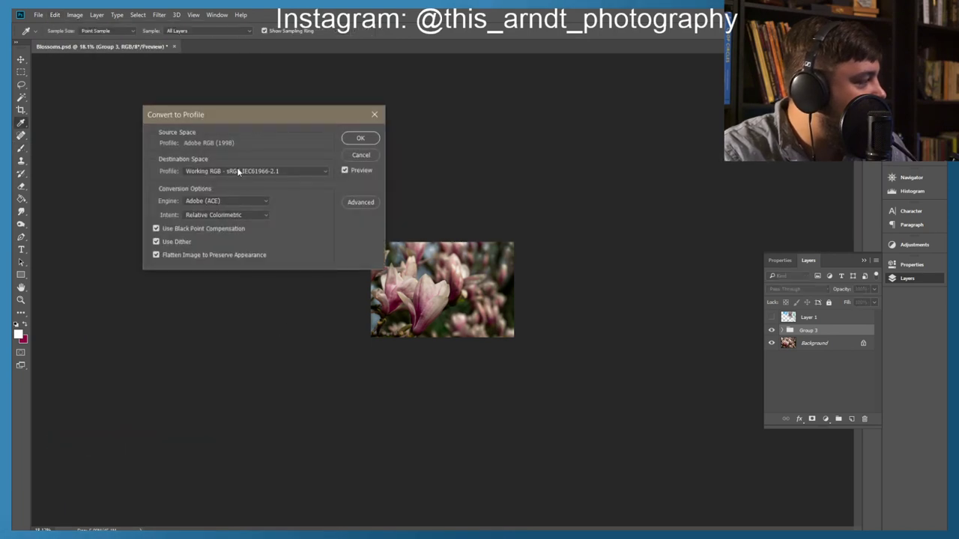
left_click(352, 141)
Step: Save the flattened image as the JPEG Blossoms.jpg with quality 12 (Maximum) and the Progressive format option
left_click(38, 15)
left_click(152, 147)
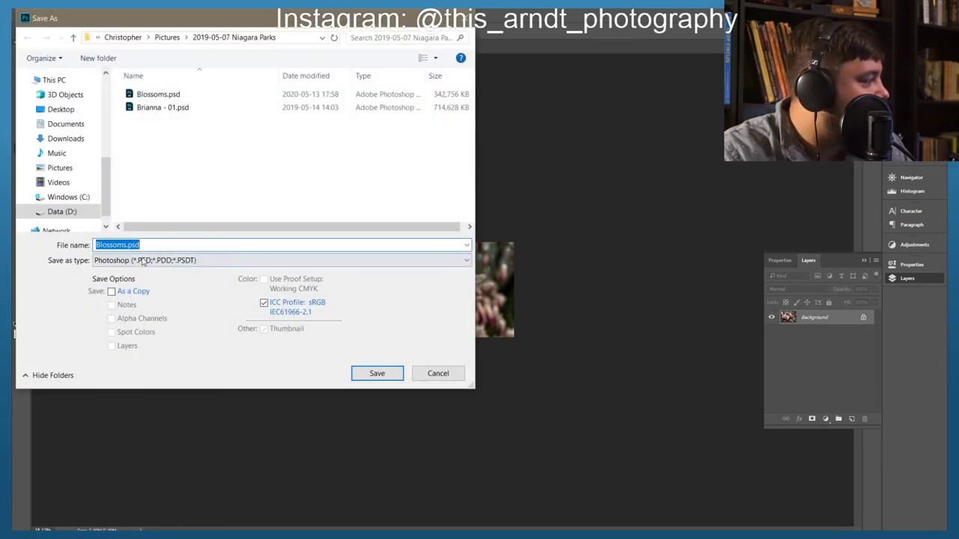
left_click(143, 260)
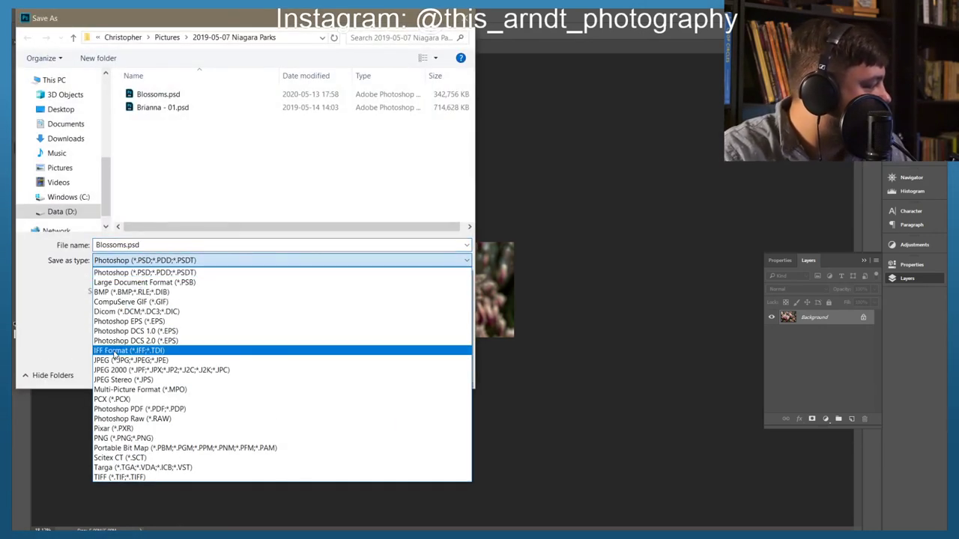
left_click(116, 364)
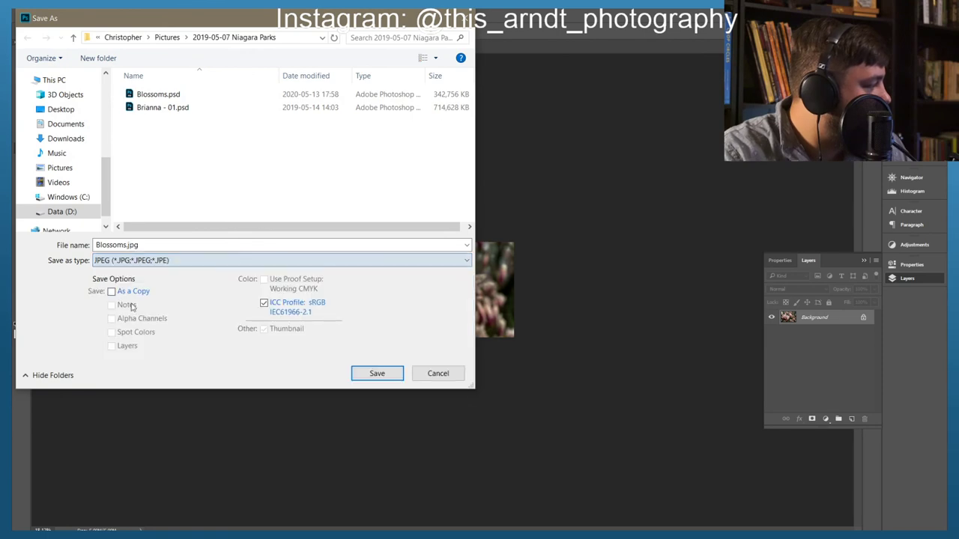
double_click(141, 244)
left_click(160, 245)
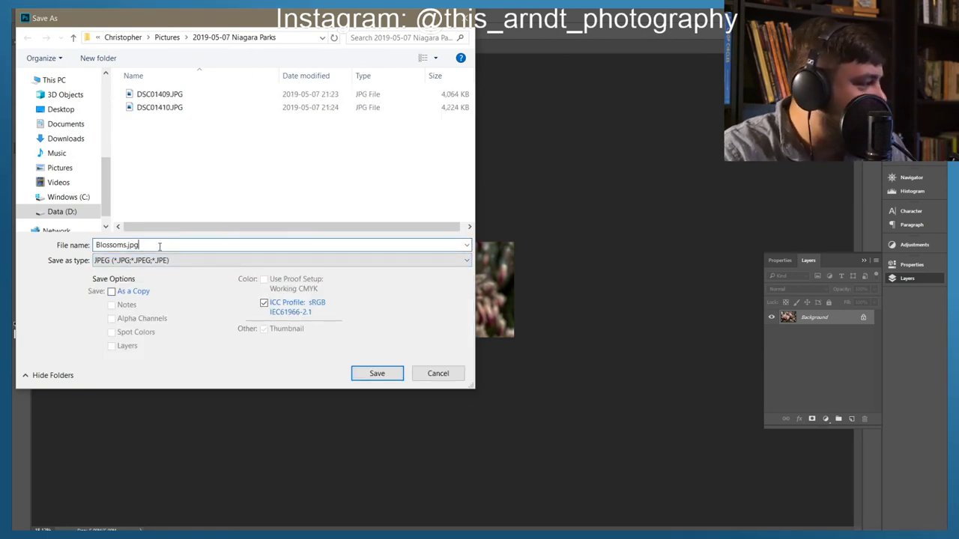
key("Return")
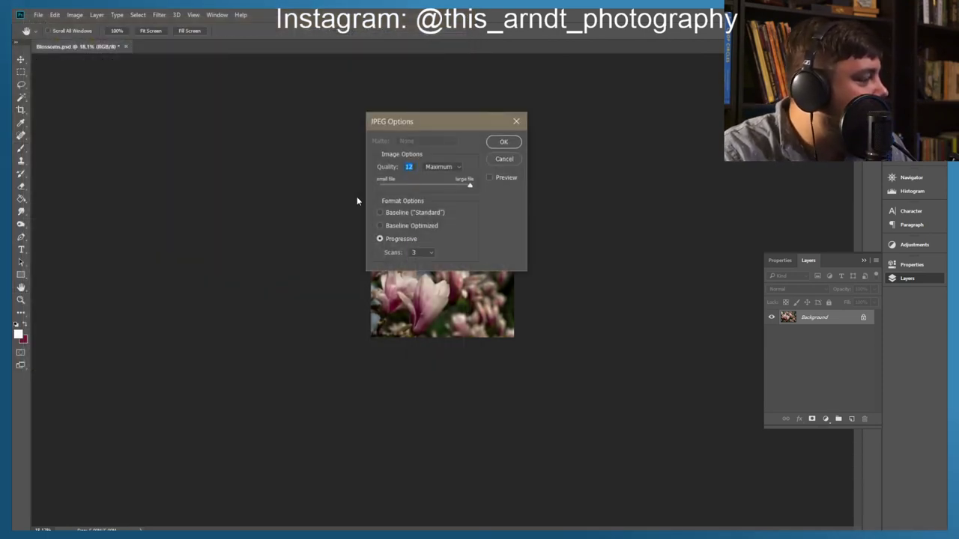
key("Return")
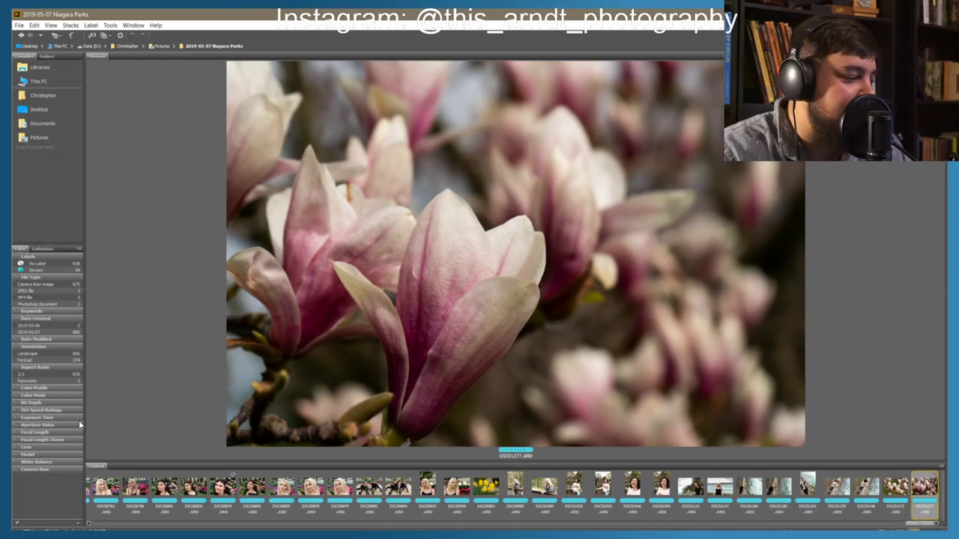
Step: Switch to Bridge, browse to the 2019-08-10 ArtCrawl folder in Pictures, and open the bus light-trail photo DSC08154.ARW in Camera Raw
left_click(160, 47)
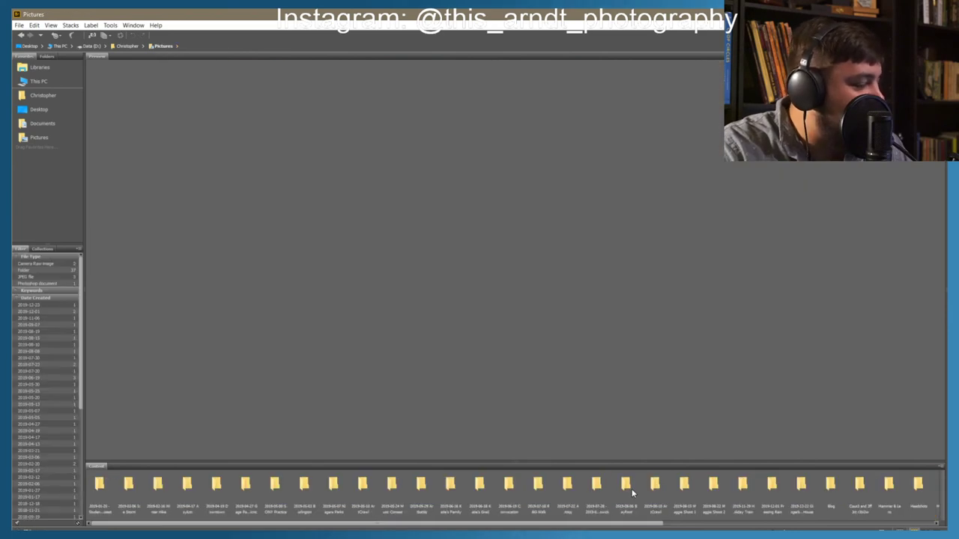
double_click(647, 490)
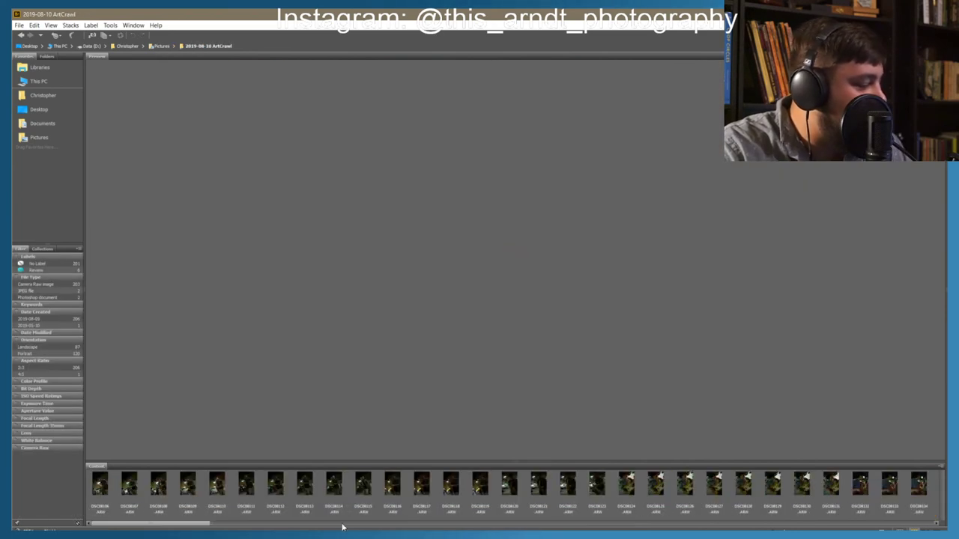
left_click_drag(203, 523, 929, 522)
left_click(779, 487)
key("Right")
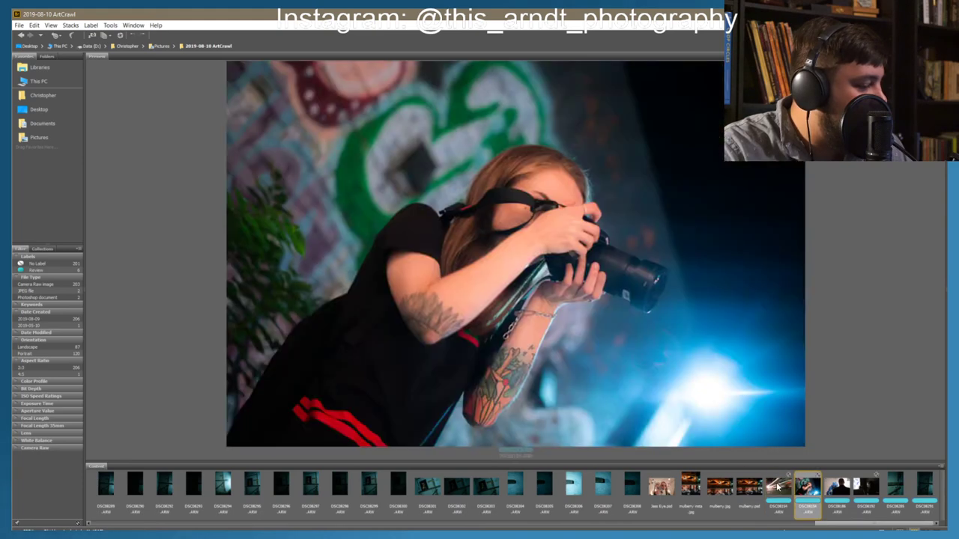
key("Left")
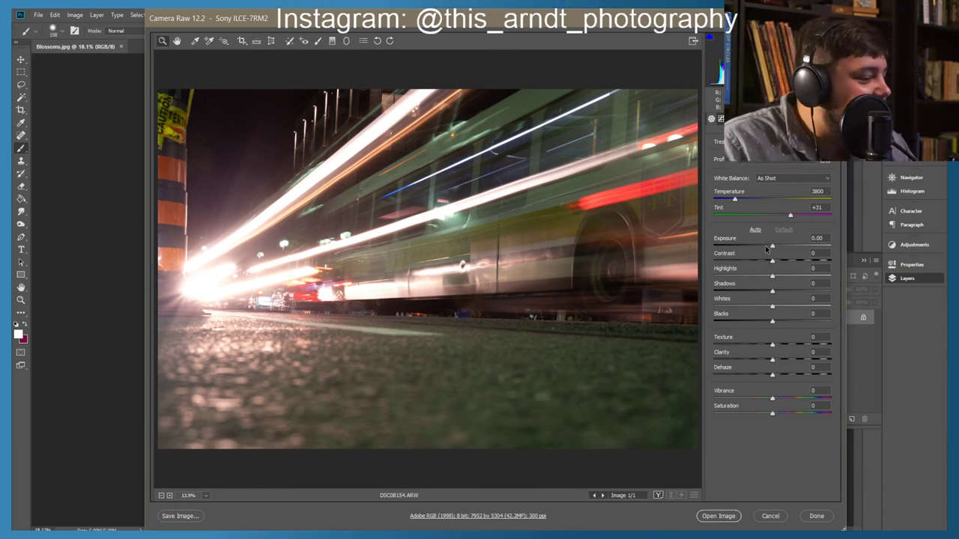
Step: Set Exposure +0.35, Contrast +43, Highlights -31, Shadows +23, Whites -18 and Blacks -35 for the bus photo, and compare before and after views
left_click_drag(772, 246, 763, 311)
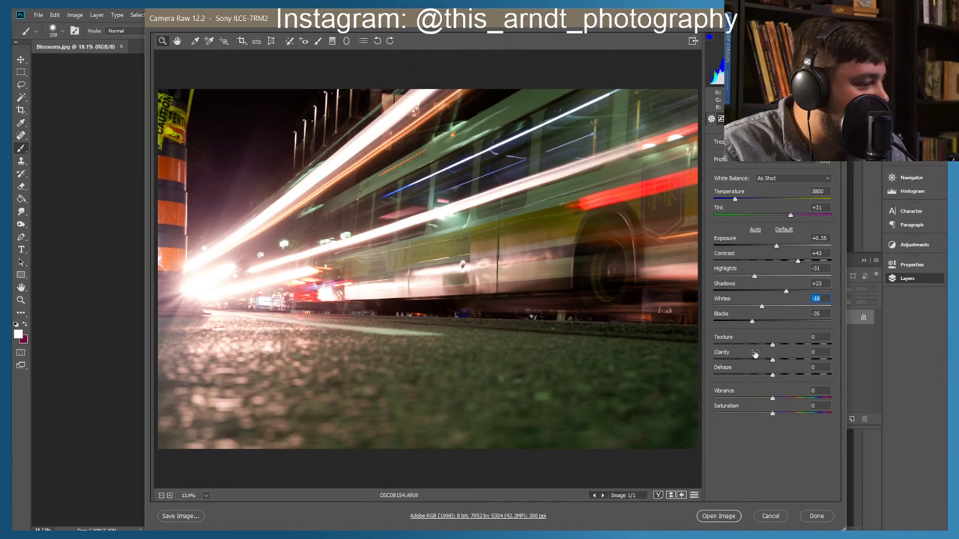
left_click(658, 495)
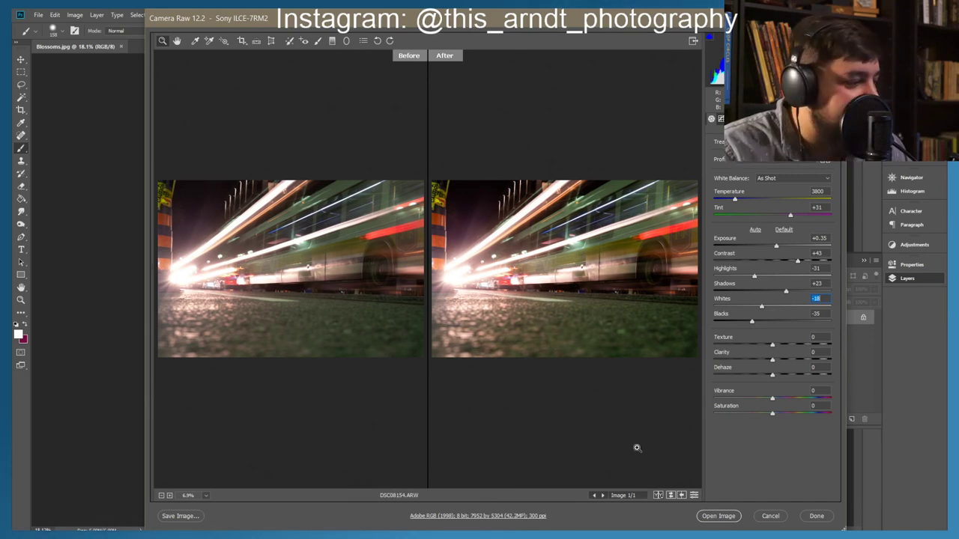
left_click(658, 495)
left_click(657, 495)
left_click(657, 495)
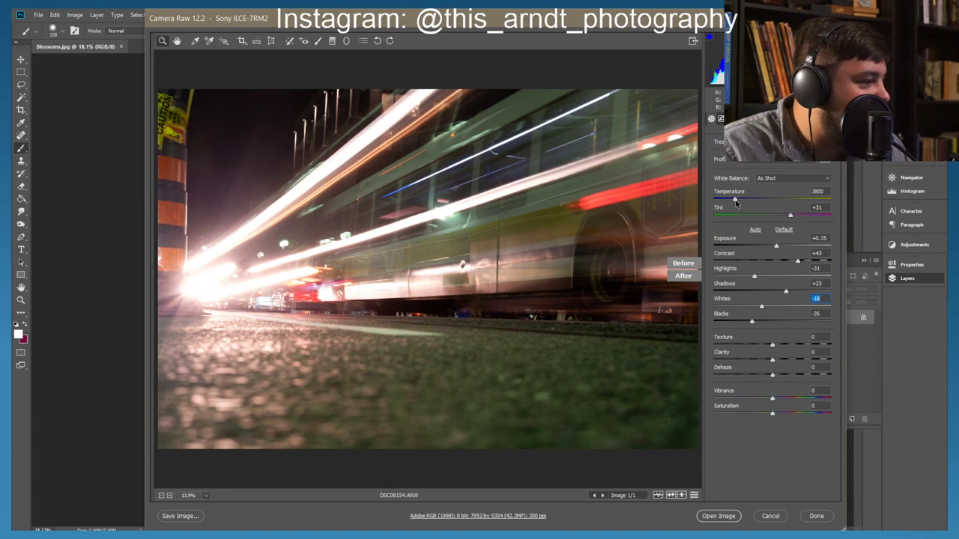
Step: Shift the bus photo's white balance towards magenta by setting Tint to +47
left_click_drag(789, 218, 802, 217)
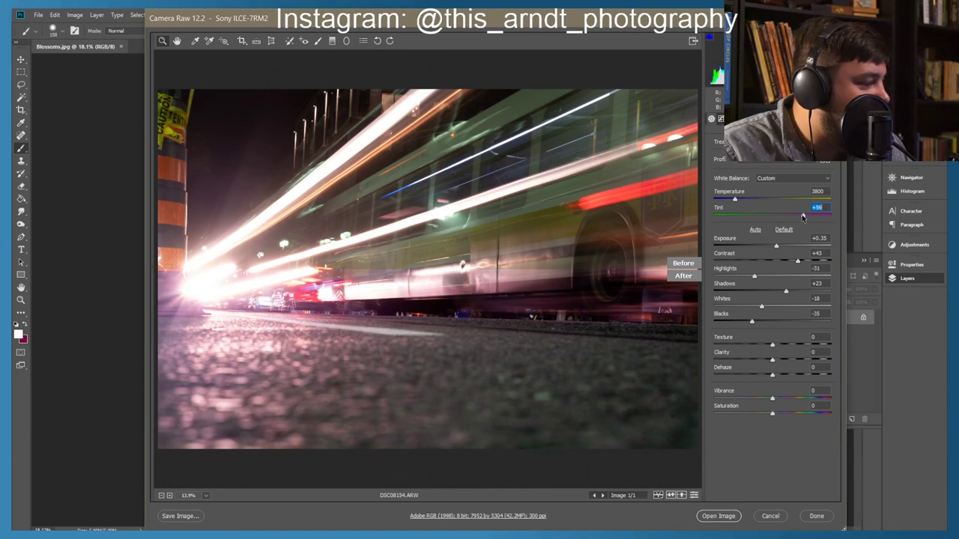
left_click_drag(803, 217, 799, 217)
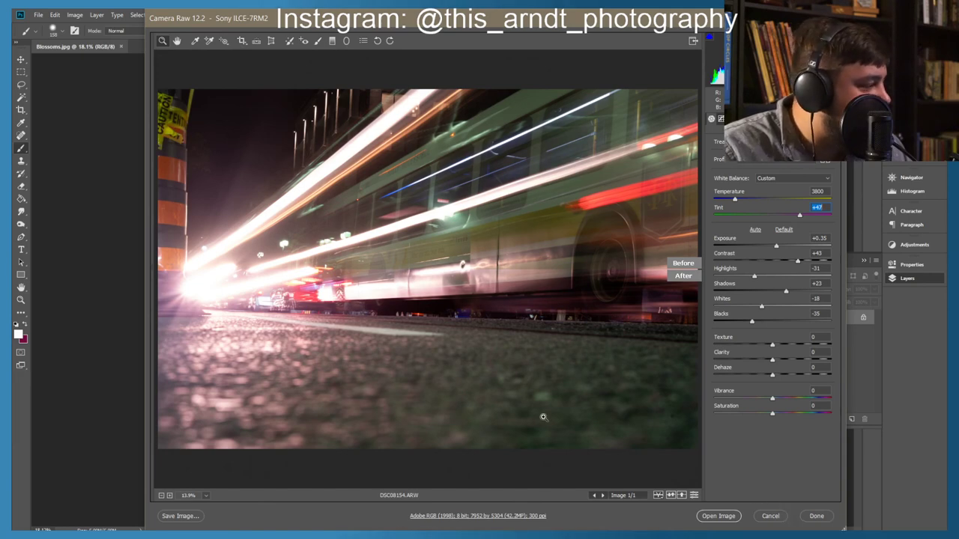
Step: Open the adjusted bus photo for editing and add a Curves layer darkening the shadows, with an upper point at input 177, output 148
left_click(719, 516)
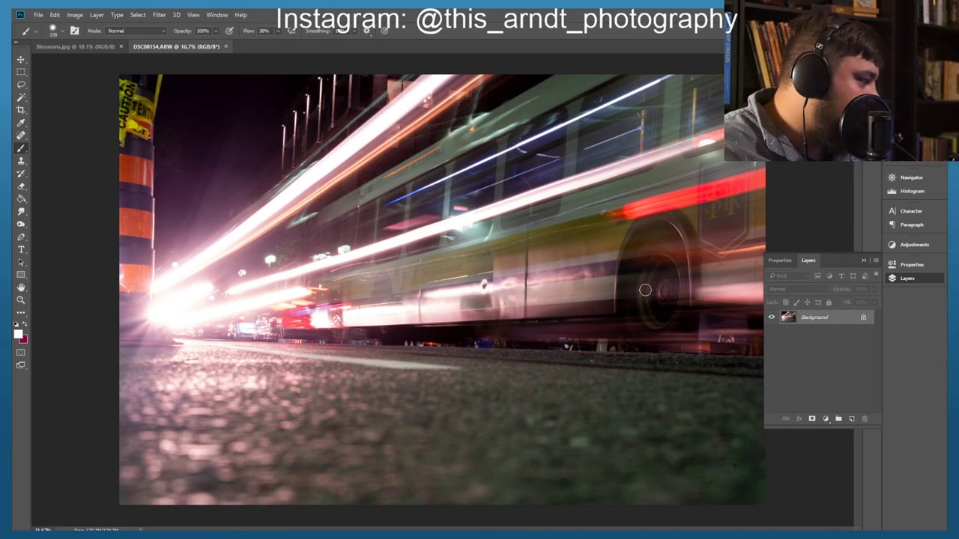
left_click(827, 419)
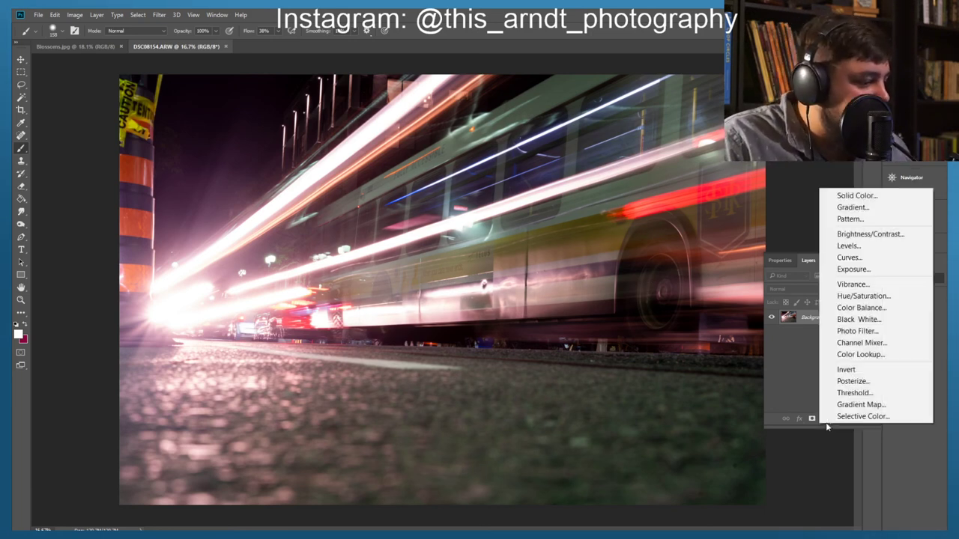
left_click(848, 257)
left_click_drag(820, 361, 841, 345)
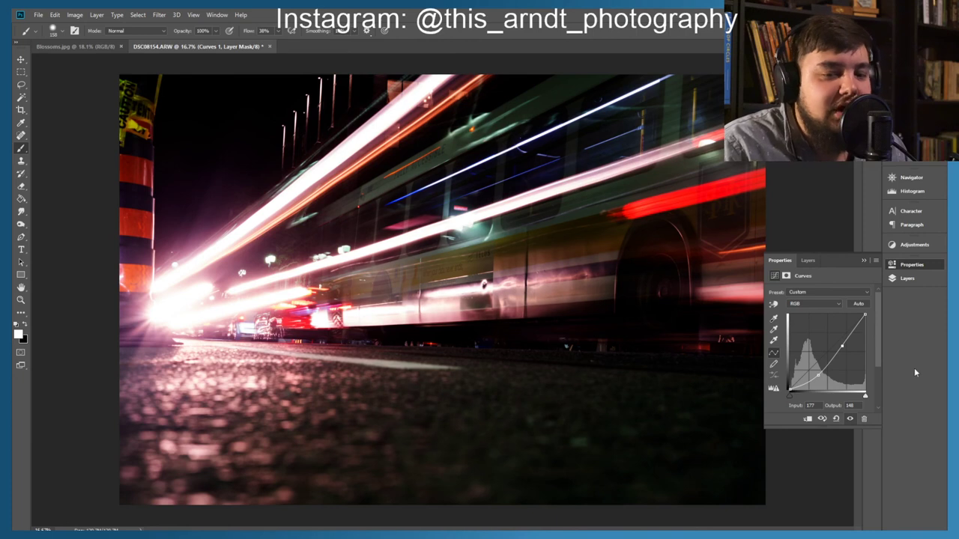
Step: Switch the Curves layer's mask back and forth to compare the photo with and without the darkening
left_click(862, 262)
left_click(907, 279)
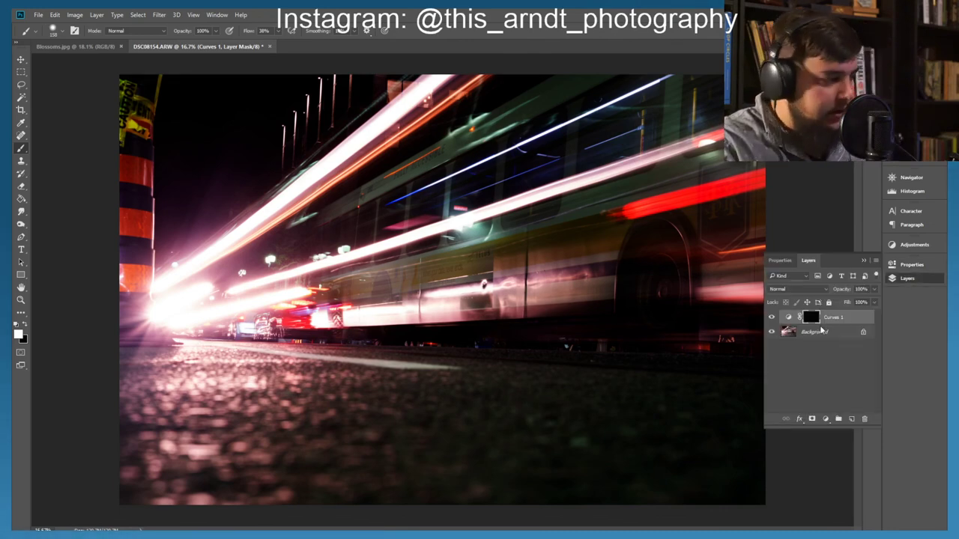
left_click(819, 324, "shift")
left_click(820, 324, "shift")
left_click(819, 324, "shift")
left_click(820, 325, "shift")
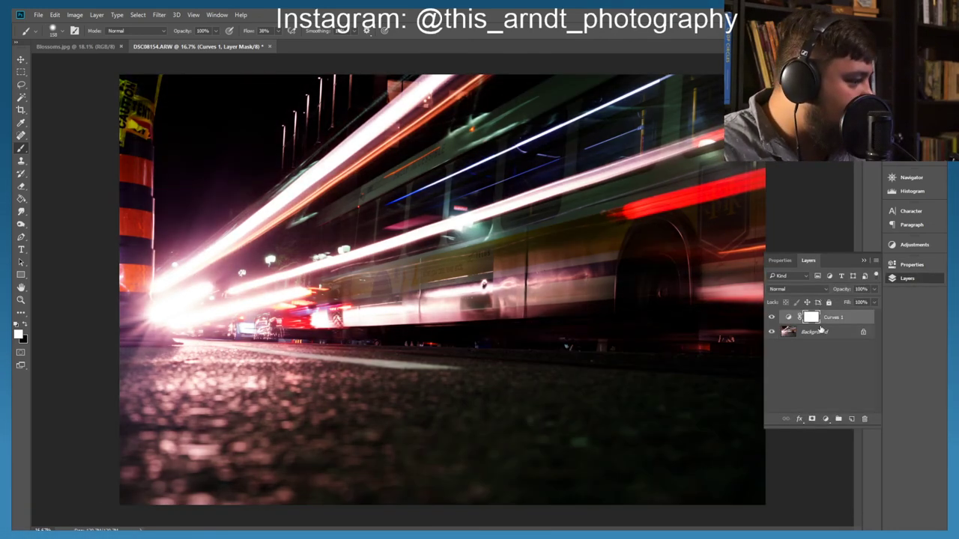
left_click(820, 327, "shift")
left_click(820, 328, "shift")
left_click(820, 328, "shift")
left_click(820, 327, "shift")
left_click(820, 327, "shift")
left_click(820, 327, "shift")
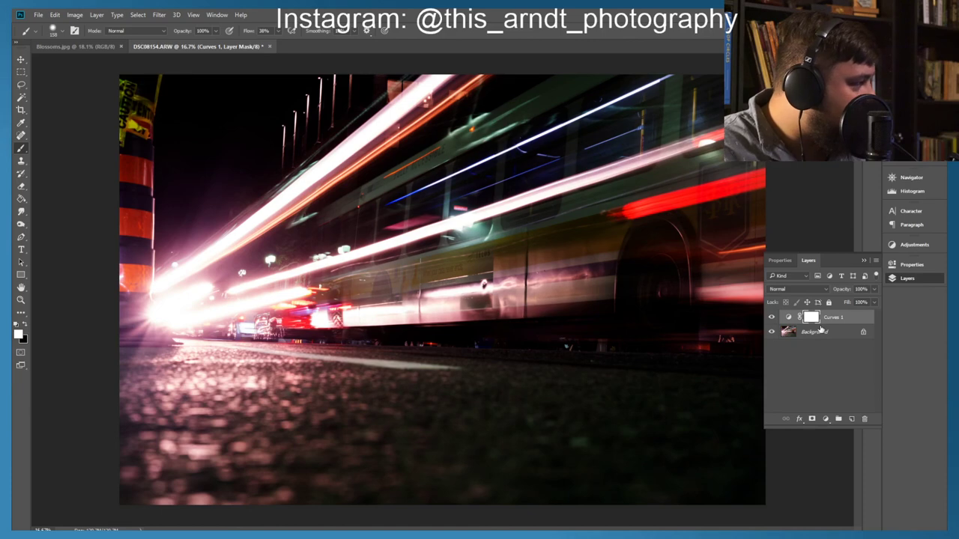
left_click(815, 321, "shift")
left_click(815, 320, "shift")
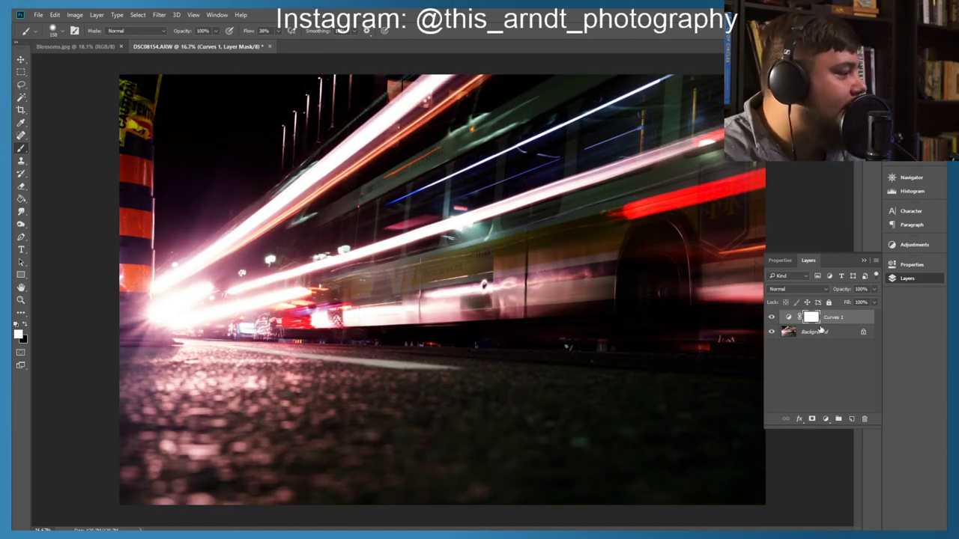
left_click(819, 326, "shift")
left_click(819, 327, "shift")
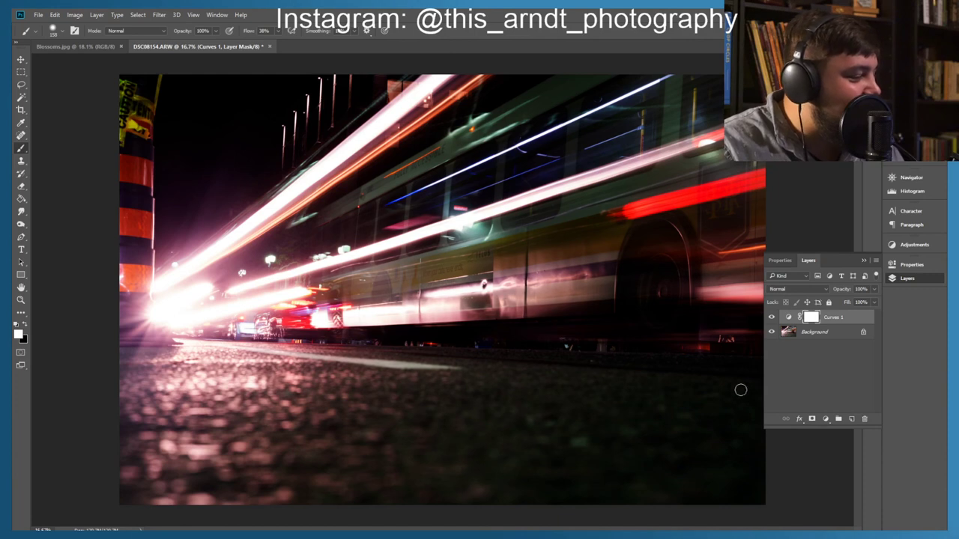
Step: Paint black on the Curves layer mask with the Brush over the bus body, windows and wheel to remove the darkening there
left_click(22, 314)
left_click(24, 325)
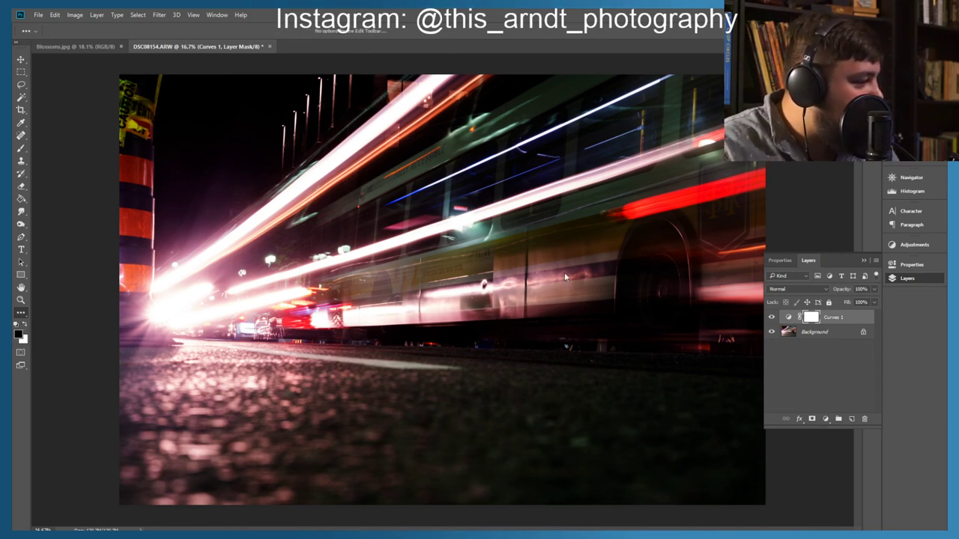
left_click(22, 149)
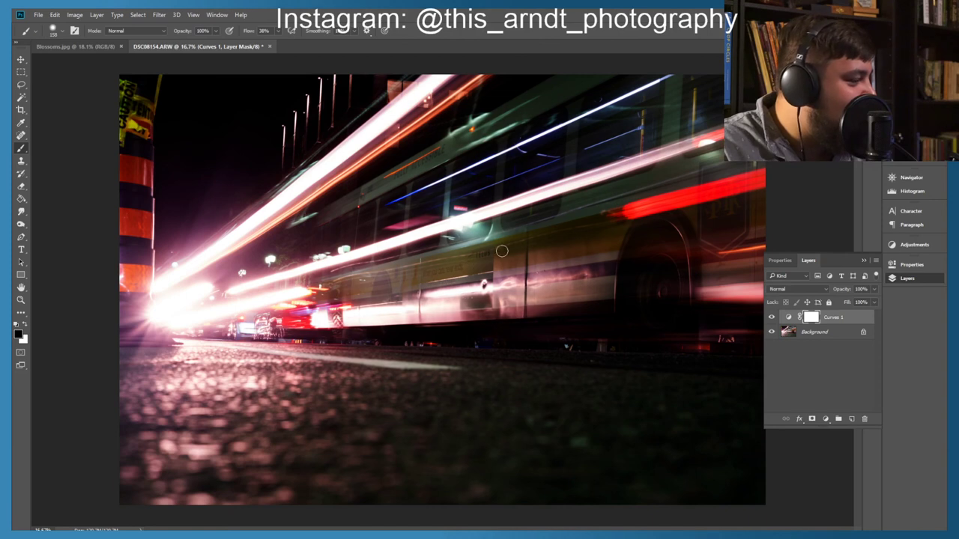
mouse_move(559, 238)
left_mouse_down()
mouse_move(529, 191)
mouse_move(559, 179)
mouse_move(601, 181)
mouse_move(620, 197)
mouse_move(619, 184)
mouse_move(732, 256)
mouse_move(735, 271)
mouse_move(757, 256)
mouse_move(751, 243)
mouse_move(760, 271)
mouse_move(716, 191)
mouse_move(762, 241)
mouse_move(757, 227)
mouse_move(782, 241)
mouse_move(779, 216)
left_mouse_up()
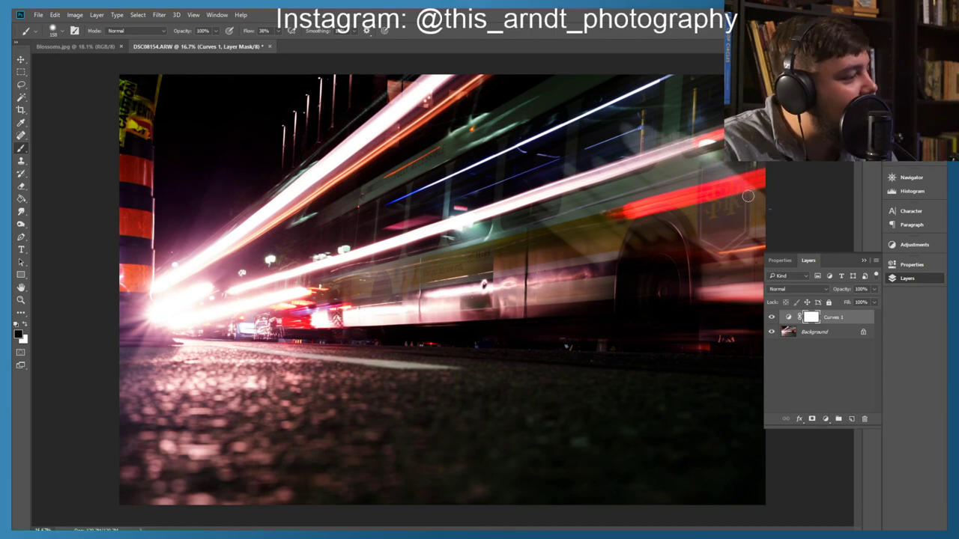
mouse_move(758, 174)
left_mouse_down()
mouse_move(715, 122)
mouse_move(665, 92)
mouse_move(711, 118)
mouse_move(697, 109)
mouse_move(721, 114)
mouse_move(681, 75)
mouse_move(715, 84)
left_mouse_up()
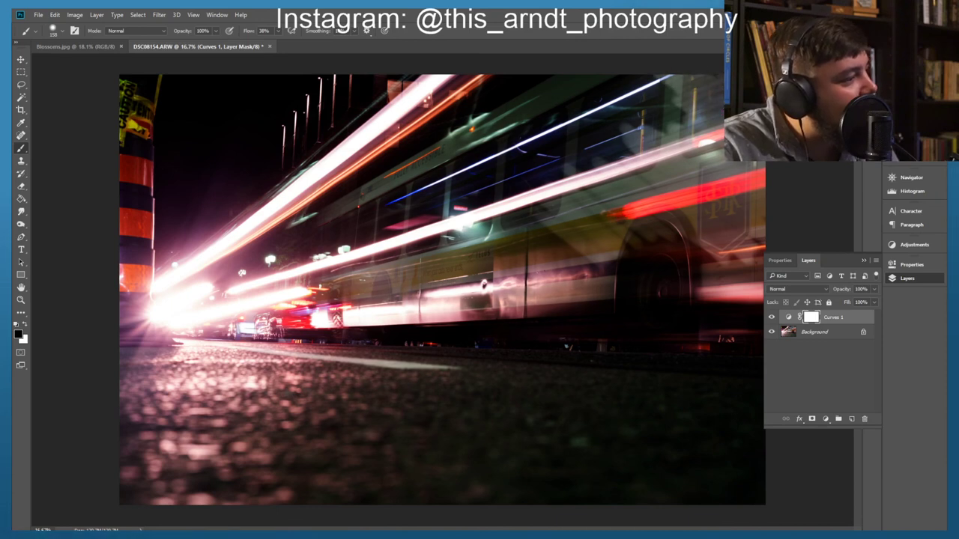
mouse_move(666, 86)
left_mouse_down()
mouse_move(652, 105)
mouse_move(674, 98)
mouse_move(651, 112)
mouse_move(728, 223)
mouse_move(696, 201)
mouse_move(716, 220)
mouse_move(639, 224)
mouse_move(618, 211)
mouse_move(525, 247)
mouse_move(593, 248)
mouse_move(438, 226)
mouse_move(558, 219)
mouse_move(491, 200)
mouse_move(412, 202)
mouse_move(569, 173)
mouse_move(405, 201)
mouse_move(381, 216)
mouse_move(504, 177)
mouse_move(485, 165)
mouse_move(553, 145)
mouse_move(458, 168)
mouse_move(594, 161)
mouse_move(503, 181)
mouse_move(577, 169)
left_mouse_up()
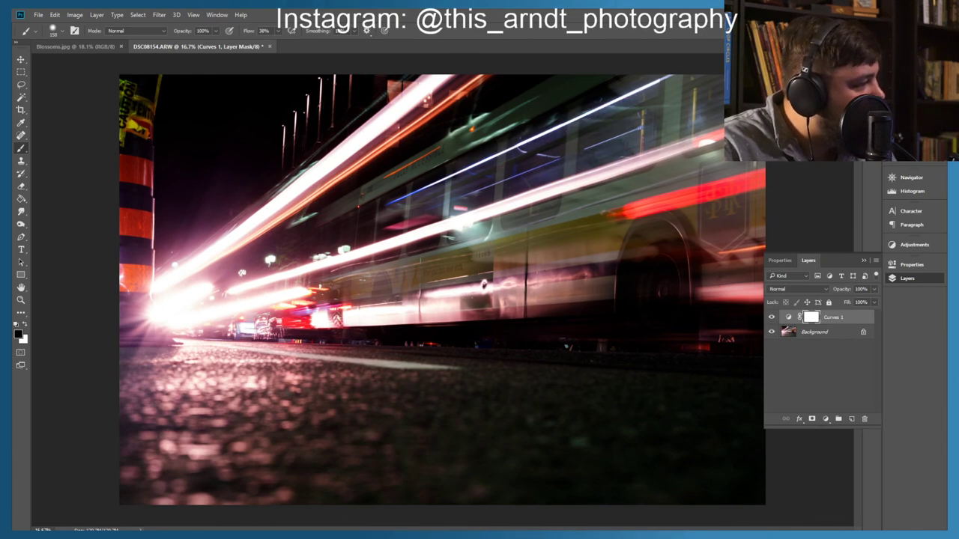
mouse_move(469, 177)
left_mouse_down()
mouse_move(613, 96)
mouse_move(406, 167)
mouse_move(539, 97)
mouse_move(470, 145)
mouse_move(589, 81)
mouse_move(491, 136)
mouse_move(507, 138)
mouse_move(662, 70)
mouse_move(463, 176)
mouse_move(630, 64)
mouse_move(616, 93)
mouse_move(502, 139)
mouse_move(610, 71)
left_mouse_up()
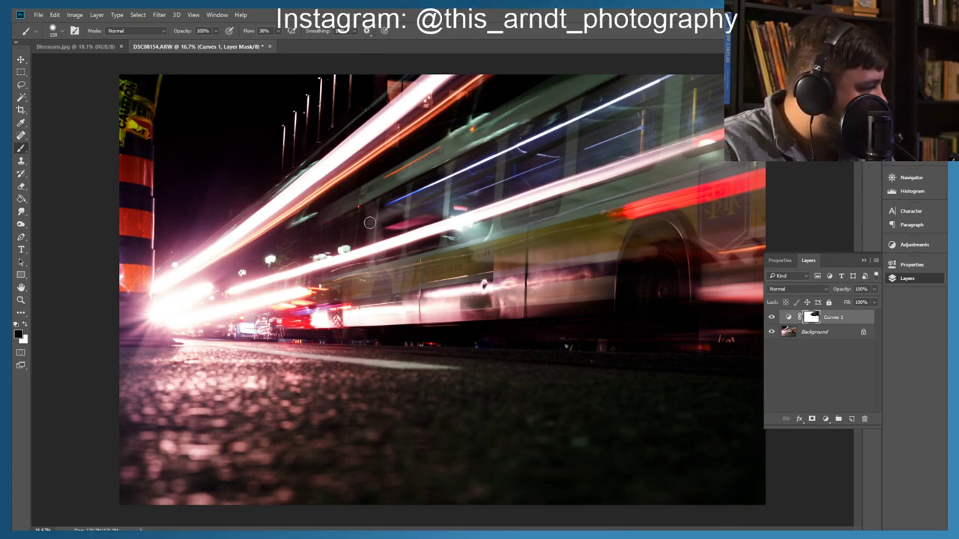
mouse_move(366, 288)
left_mouse_down()
mouse_move(387, 197)
mouse_move(399, 319)
mouse_move(400, 205)
mouse_move(430, 307)
mouse_move(422, 207)
mouse_move(461, 289)
mouse_move(470, 287)
mouse_move(454, 203)
mouse_move(482, 276)
mouse_move(508, 305)
mouse_move(499, 215)
mouse_move(547, 254)
mouse_move(645, 297)
mouse_move(602, 253)
mouse_move(716, 248)
left_mouse_up()
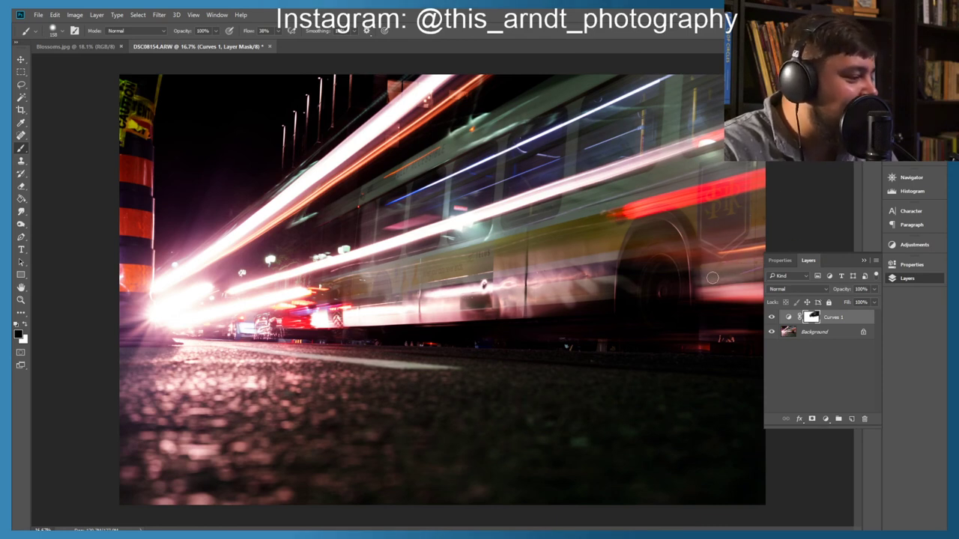
mouse_move(663, 304)
left_mouse_down()
mouse_move(484, 298)
mouse_move(587, 297)
mouse_move(600, 308)
mouse_move(501, 315)
mouse_move(599, 314)
mouse_move(521, 310)
mouse_move(624, 287)
mouse_move(574, 278)
left_mouse_up()
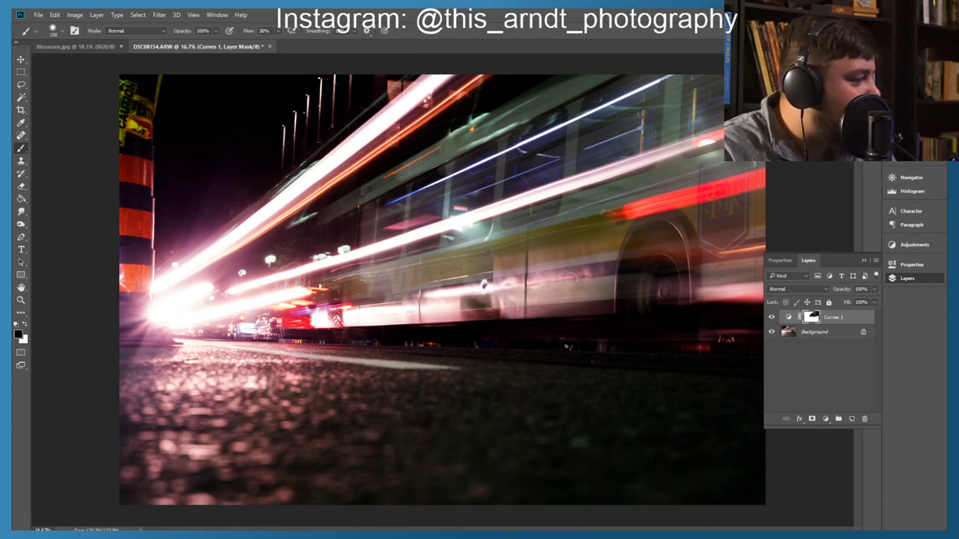
mouse_move(489, 300)
left_mouse_down()
mouse_move(448, 311)
mouse_move(539, 320)
left_mouse_up()
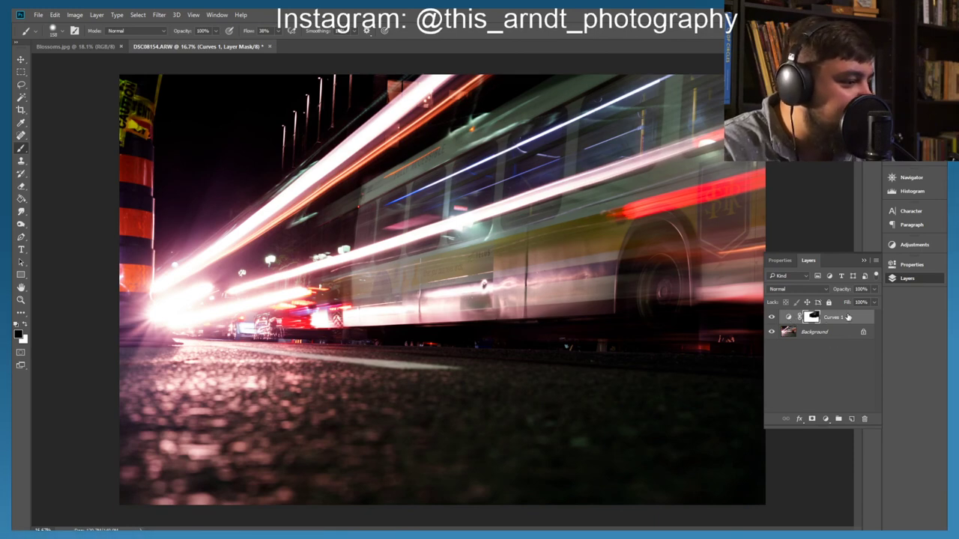
Step: Delete the masked Curves adjustment layer so only the Background layer is left
key("Delete")
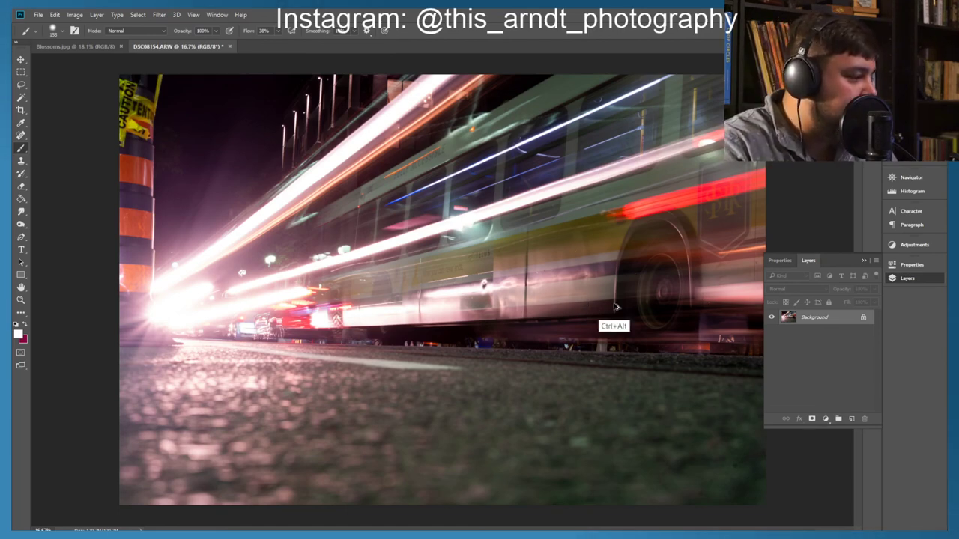
key("ctrl+alt+z")
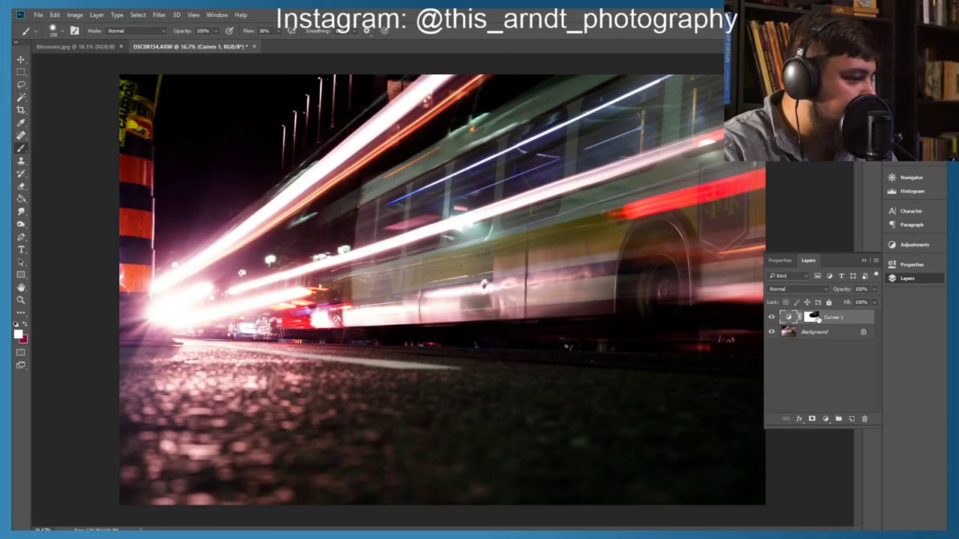
key("Delete")
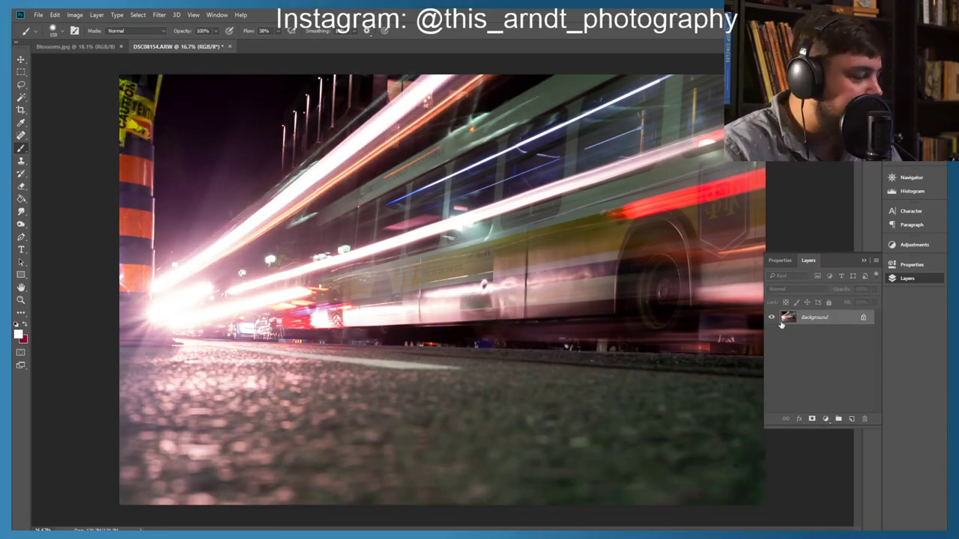
Step: Add a Curves adjustment layer with a point at input 95, output 48, and flatten the image
left_click(821, 418)
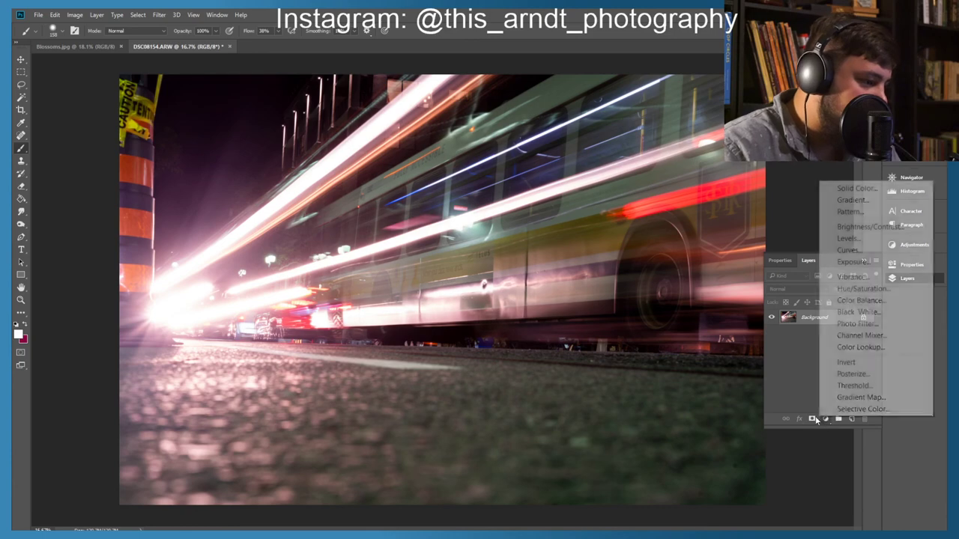
left_click(846, 252)
left_click_drag(814, 364, 818, 374)
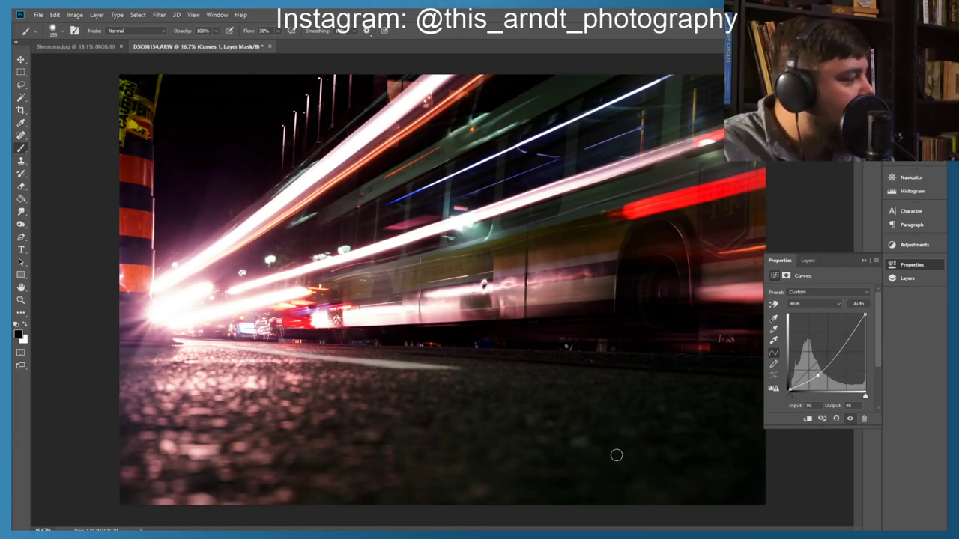
left_click(863, 263)
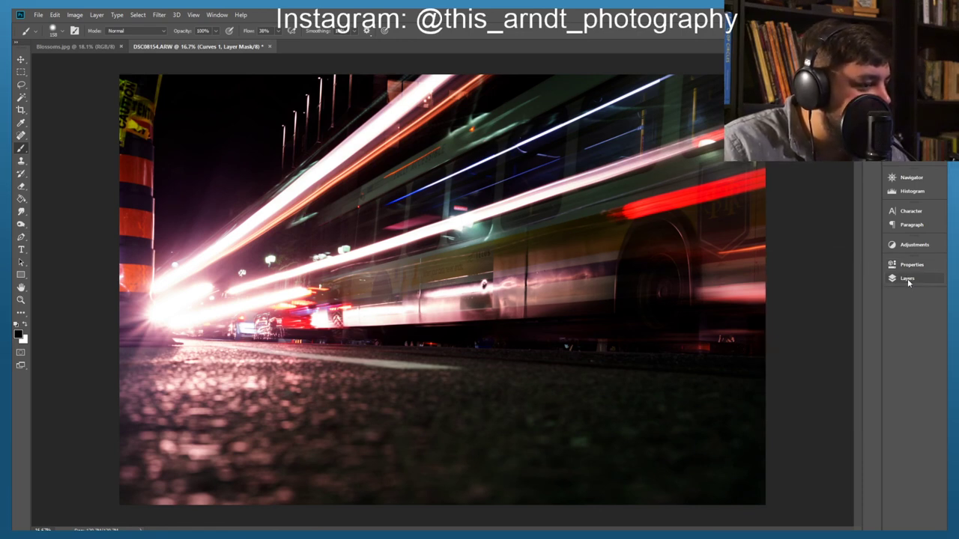
left_click(907, 279)
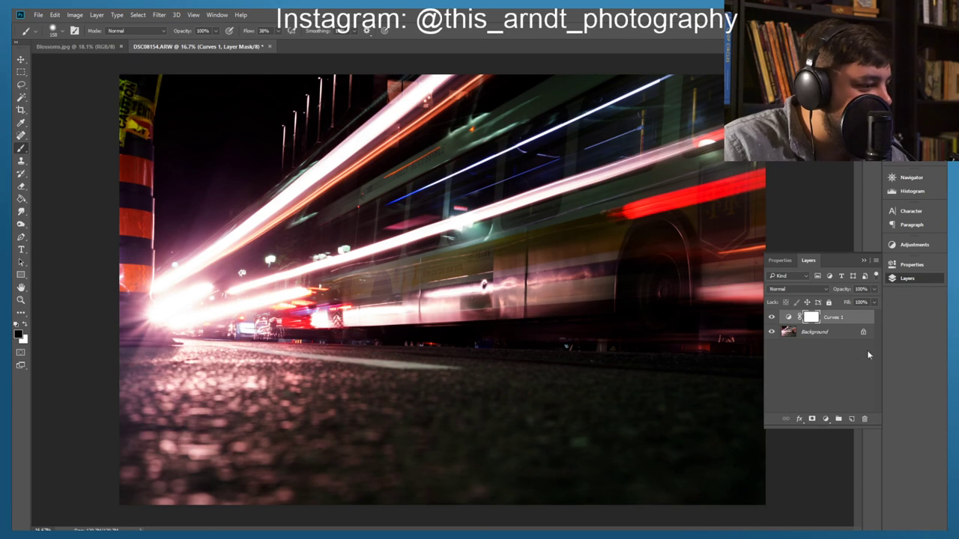
right_click(820, 335)
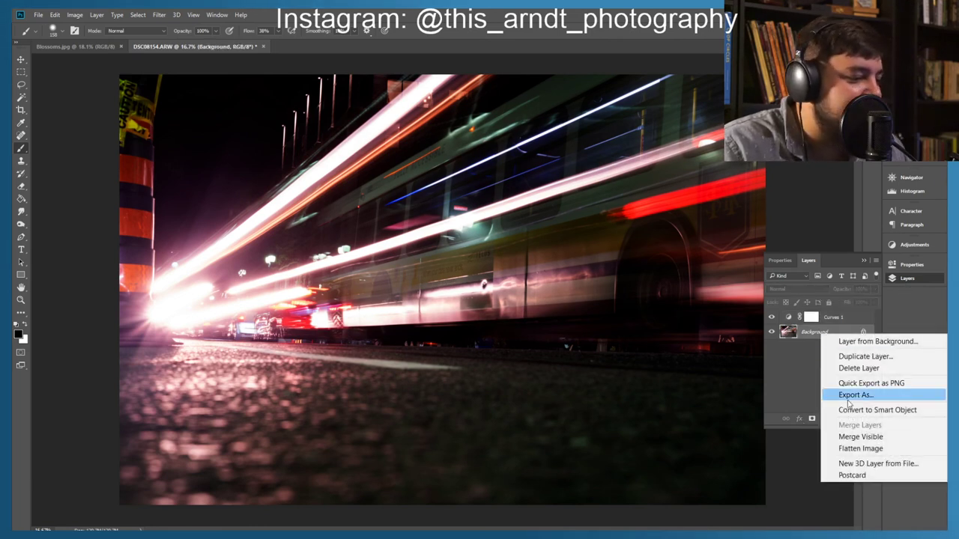
left_click(853, 450)
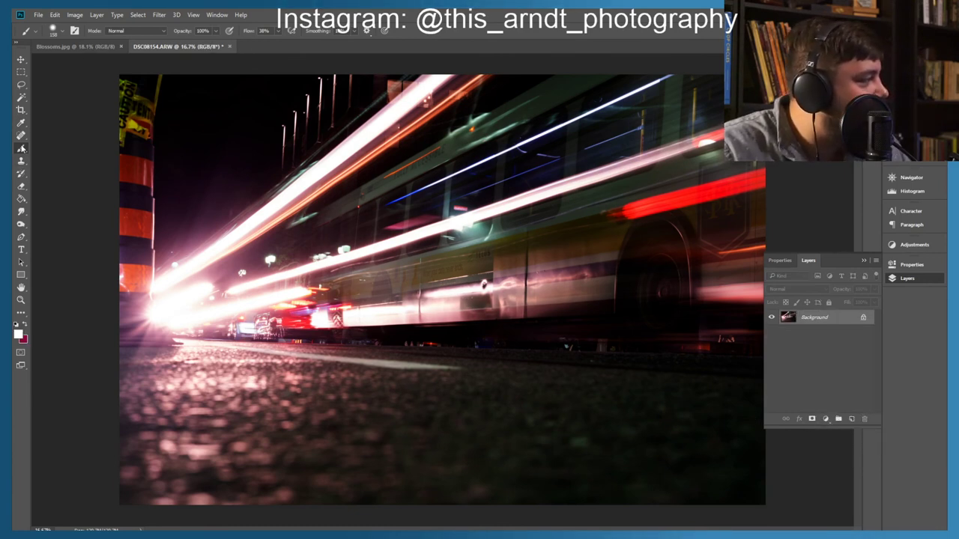
Step: Crop the bus photo to a landscape 7:5 ratio, with the frame shifted to cut most of the striped barrel
key("c")
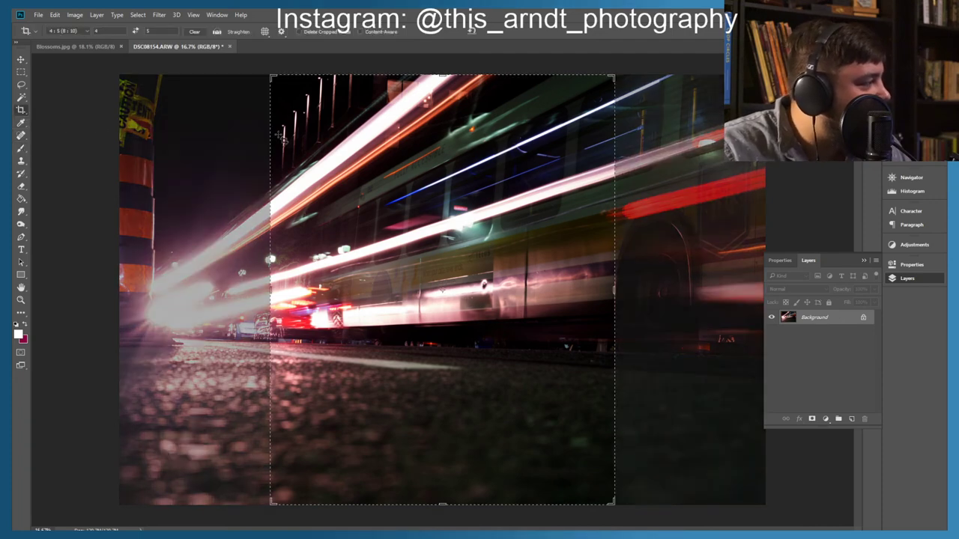
left_click(135, 31)
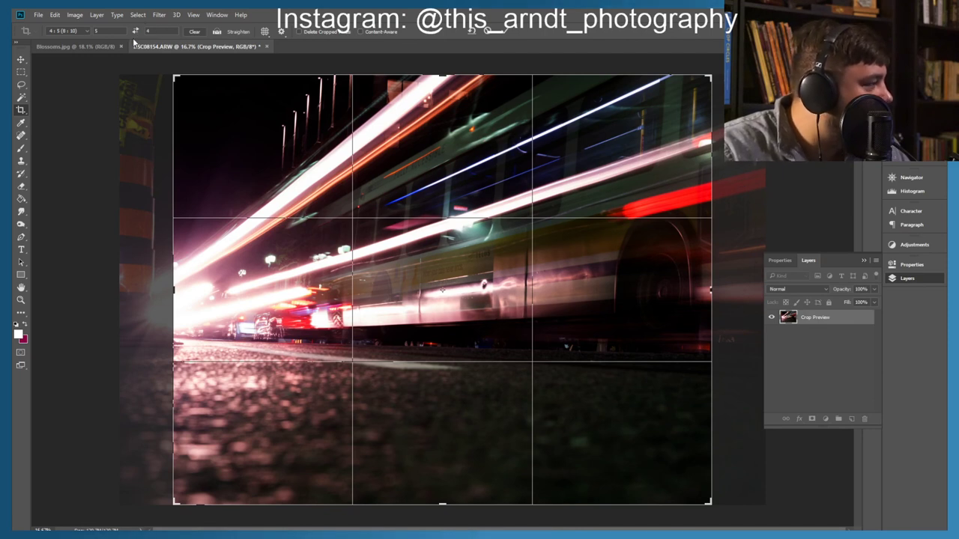
left_click(135, 31)
left_click(135, 31)
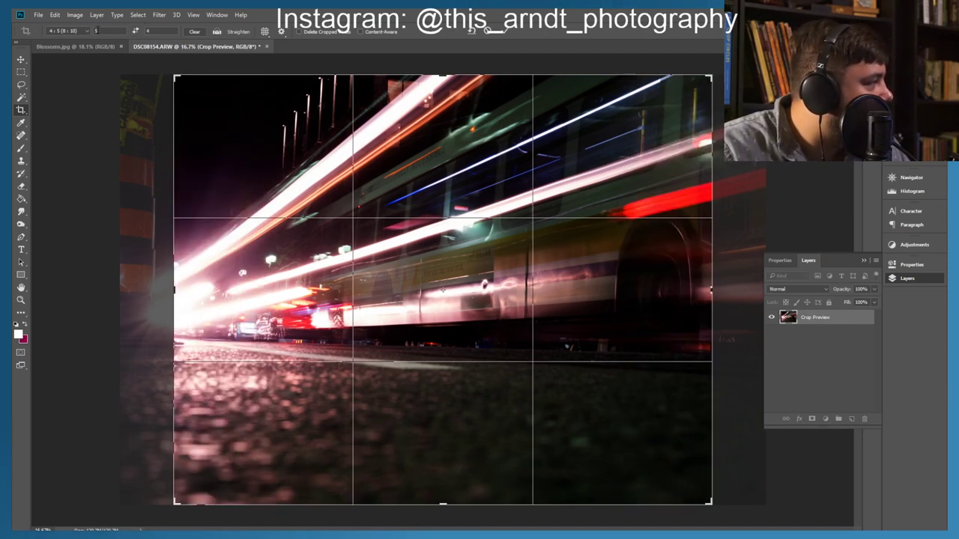
left_click(88, 31)
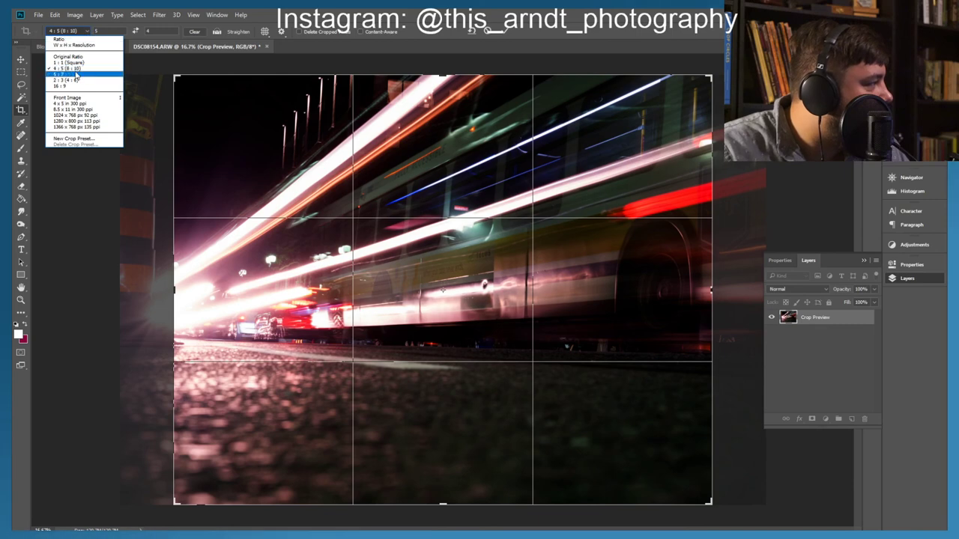
left_click(75, 75)
left_click(135, 31)
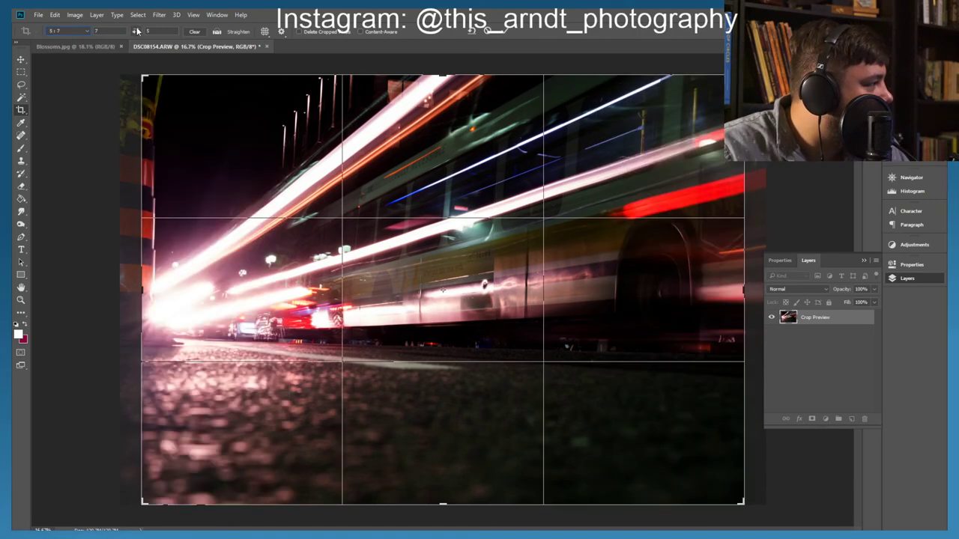
mouse_move(387, 177)
left_mouse_down()
mouse_move(408, 176)
mouse_move(336, 175)
mouse_move(369, 175)
left_mouse_up()
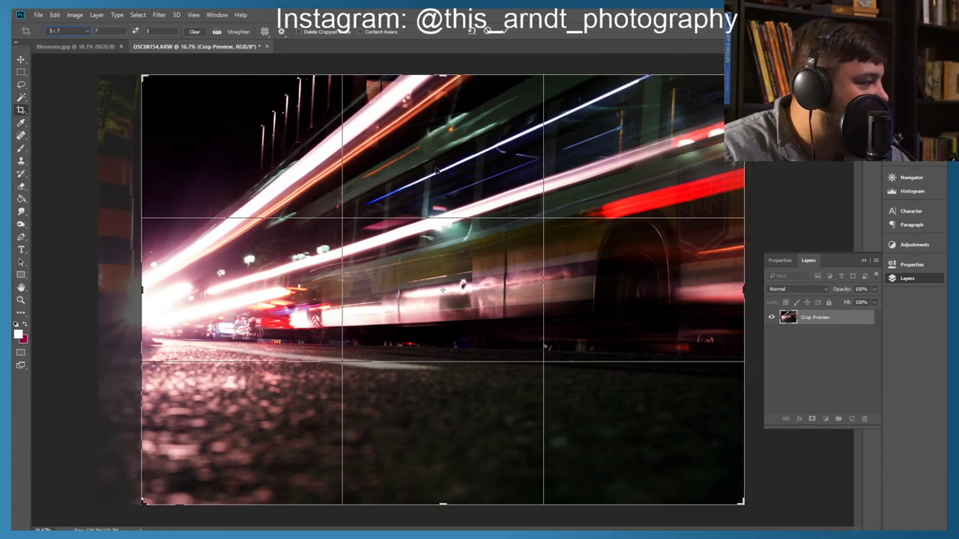
left_click(502, 33)
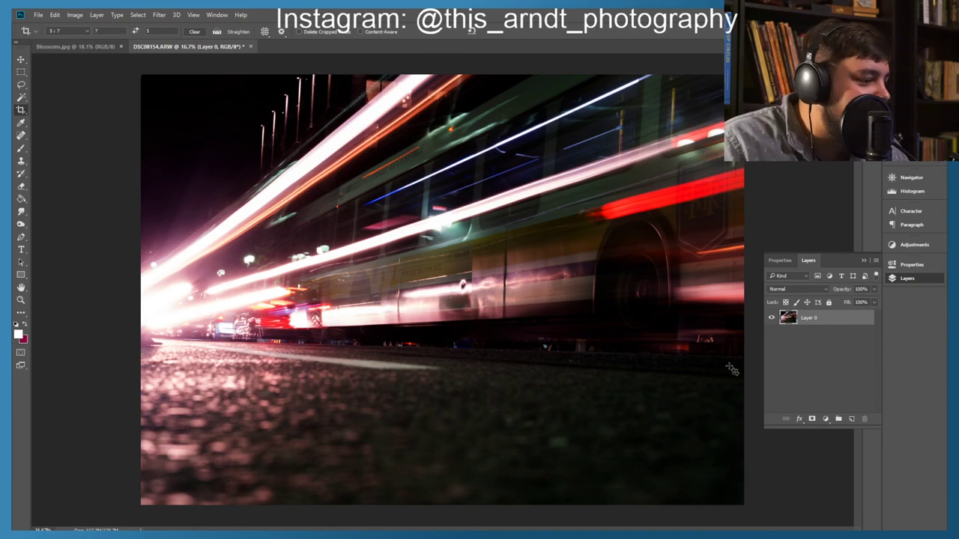
Step: Add a new layer above the cropped photo and stamp all visible content into it
left_click(851, 420)
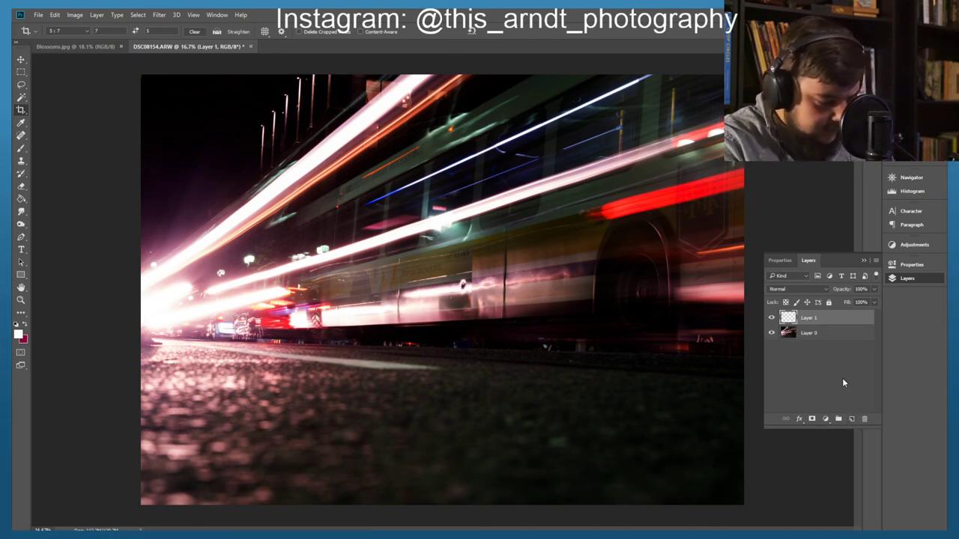
key("ctrl+alt+shift+e")
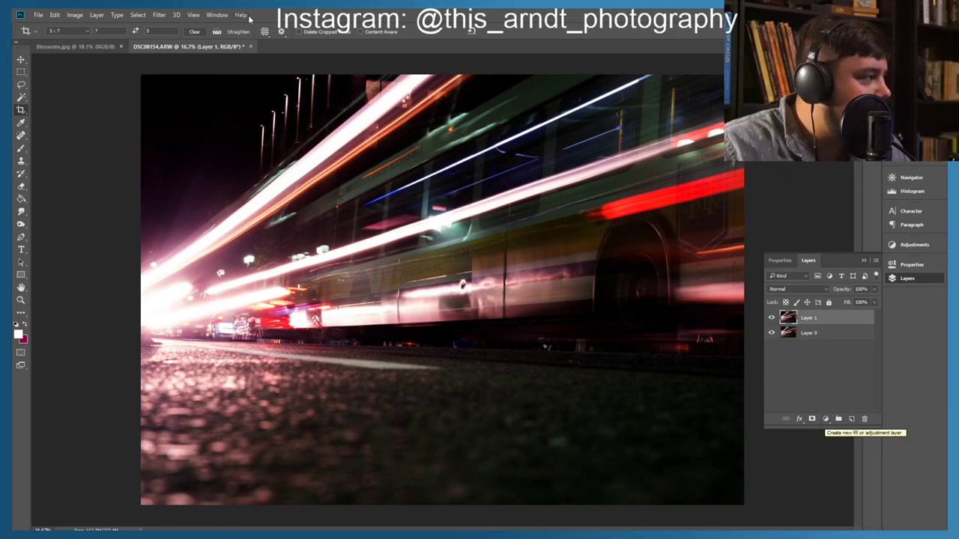
left_click(159, 15)
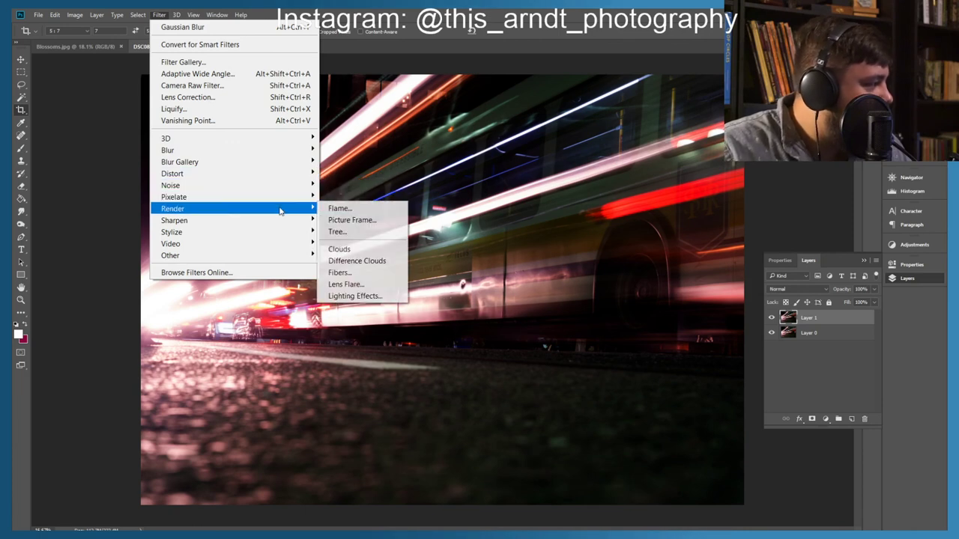
mouse_move(298, 173)
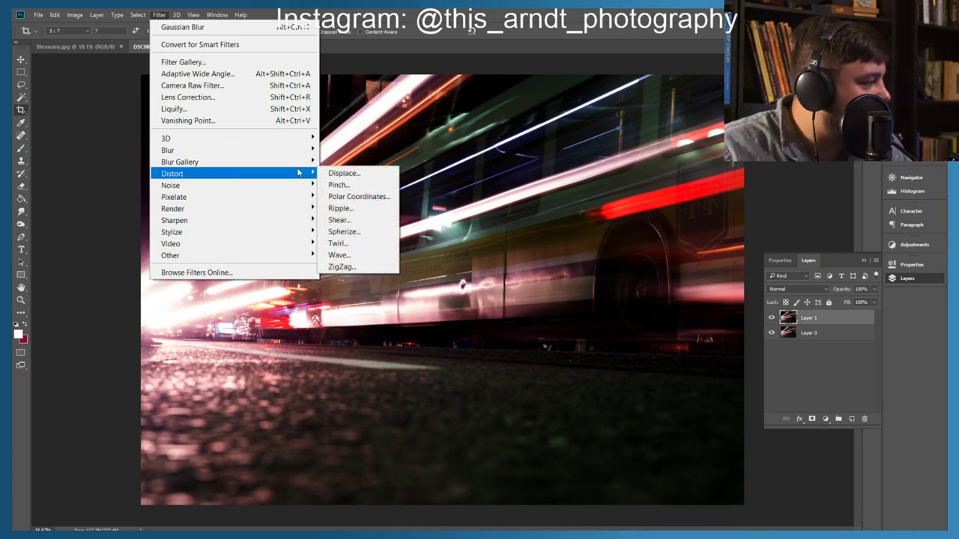
mouse_move(298, 146)
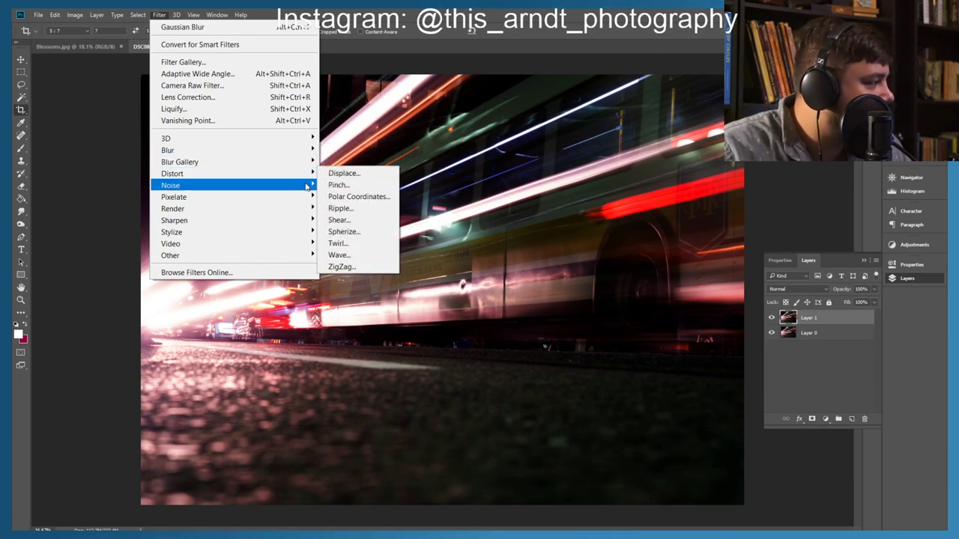
mouse_move(304, 198)
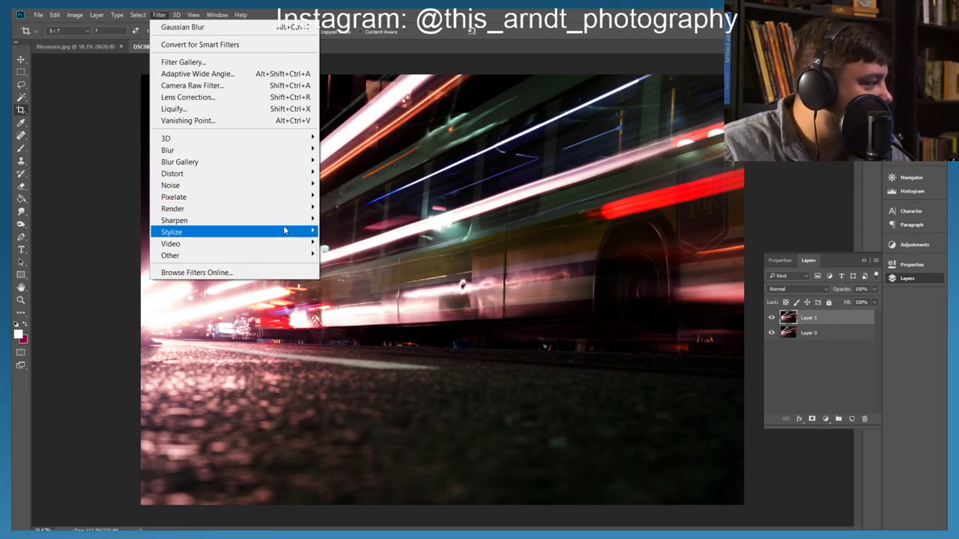
mouse_move(285, 230)
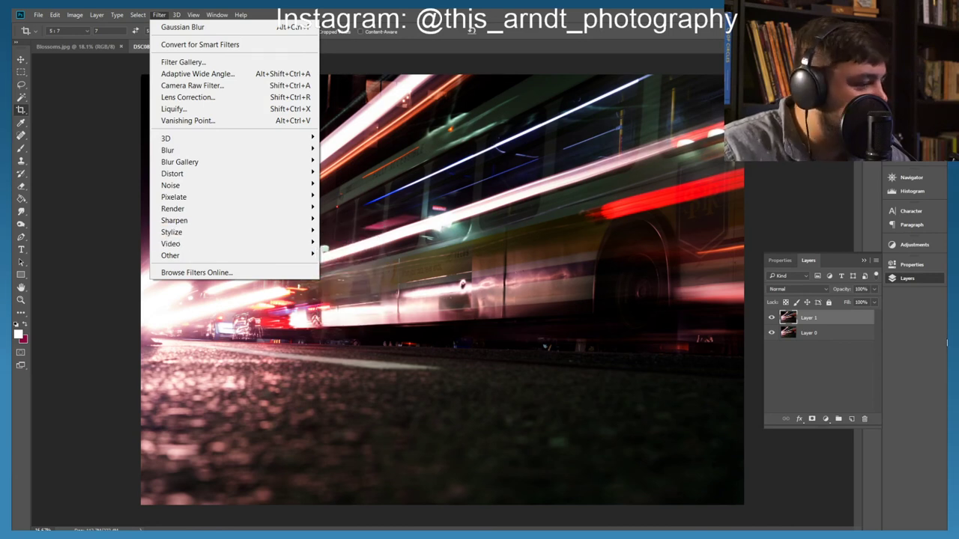
left_click(818, 403)
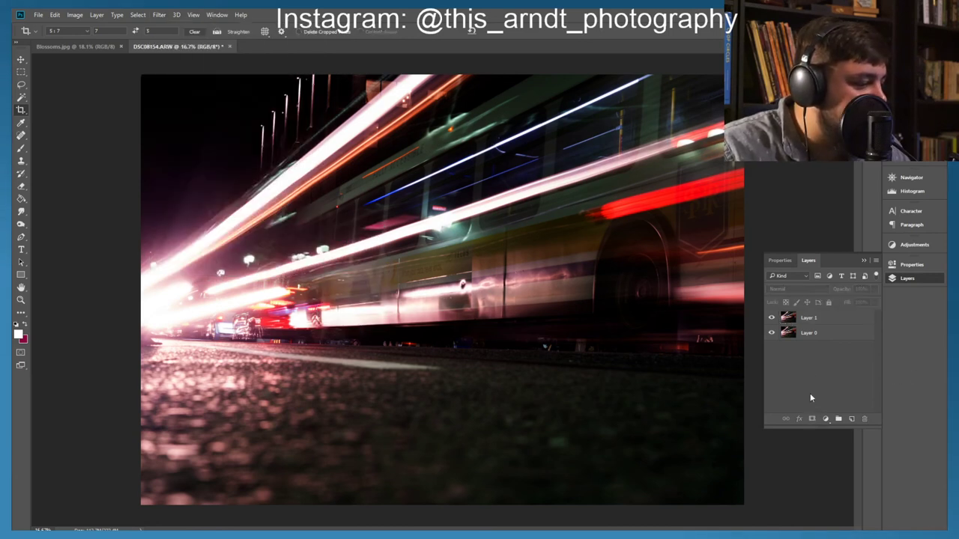
left_click(815, 318)
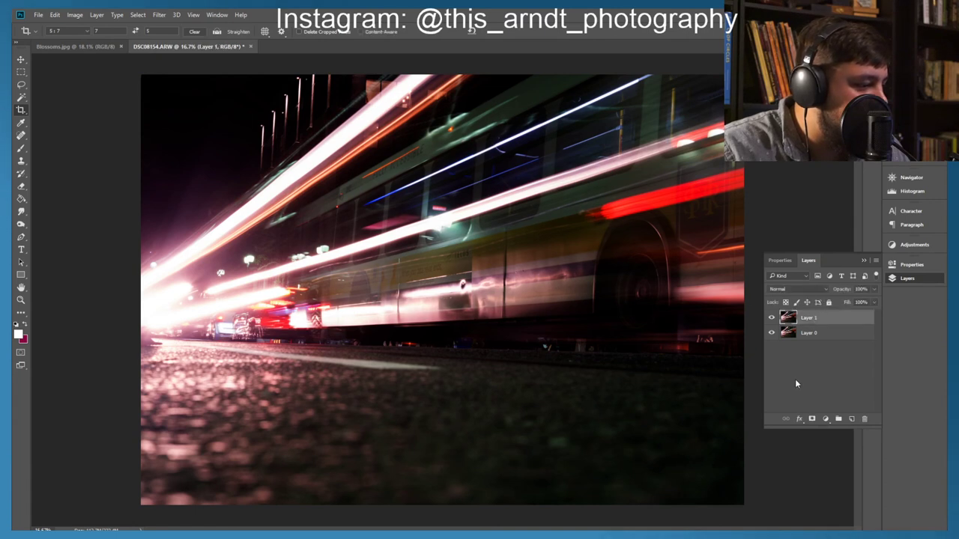
left_click(799, 420)
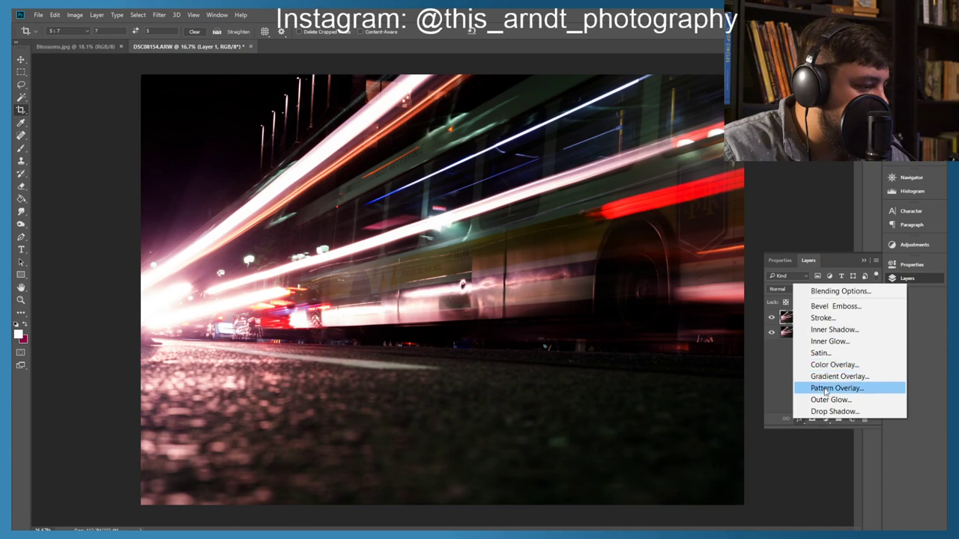
left_click(780, 364)
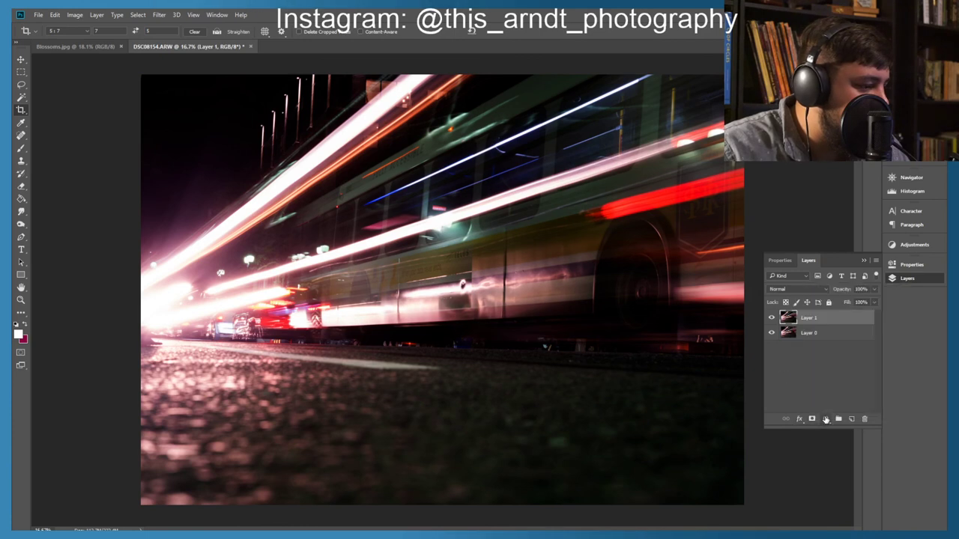
Step: Try a Levels adjustment layer above Layer 1 and delete it again
left_click(826, 420)
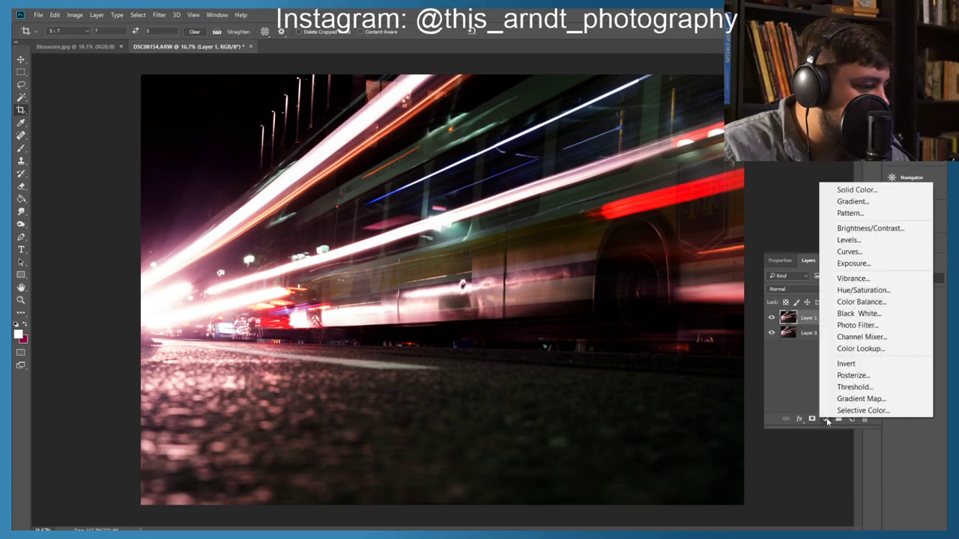
left_click(844, 240)
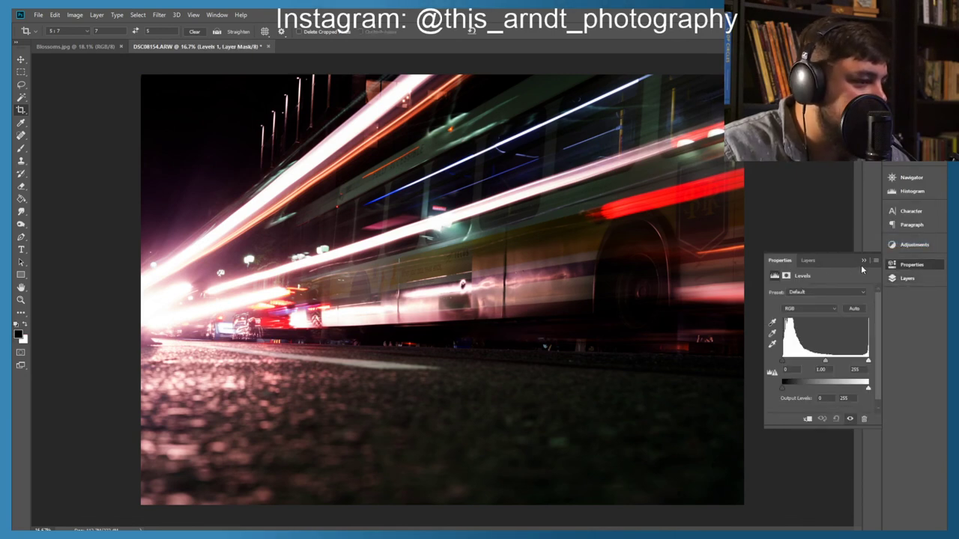
left_click(863, 261)
left_click(904, 278)
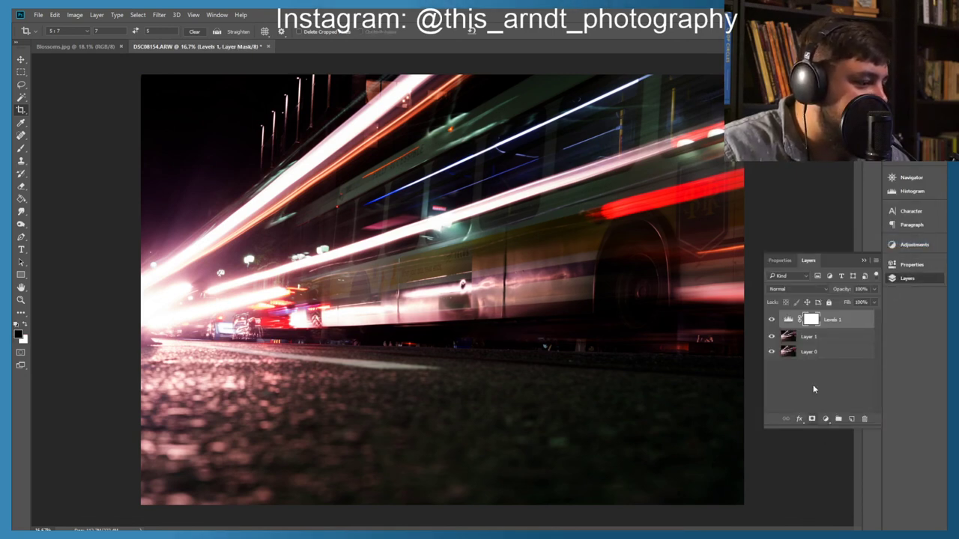
left_click(826, 320)
key("Delete")
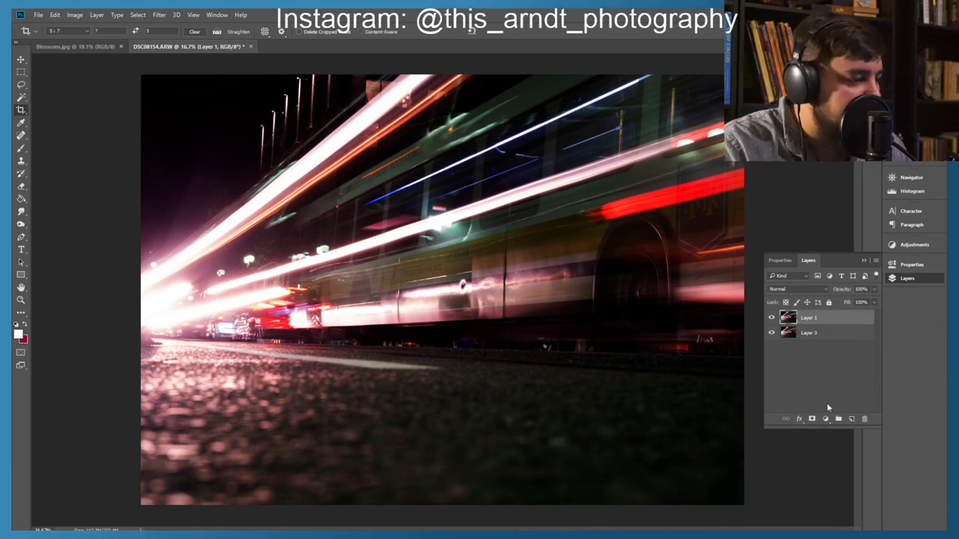
Step: Add a Curves adjustment layer above Layer 1 and raise its Red channel with a point at input 101, output 182
left_click(825, 418)
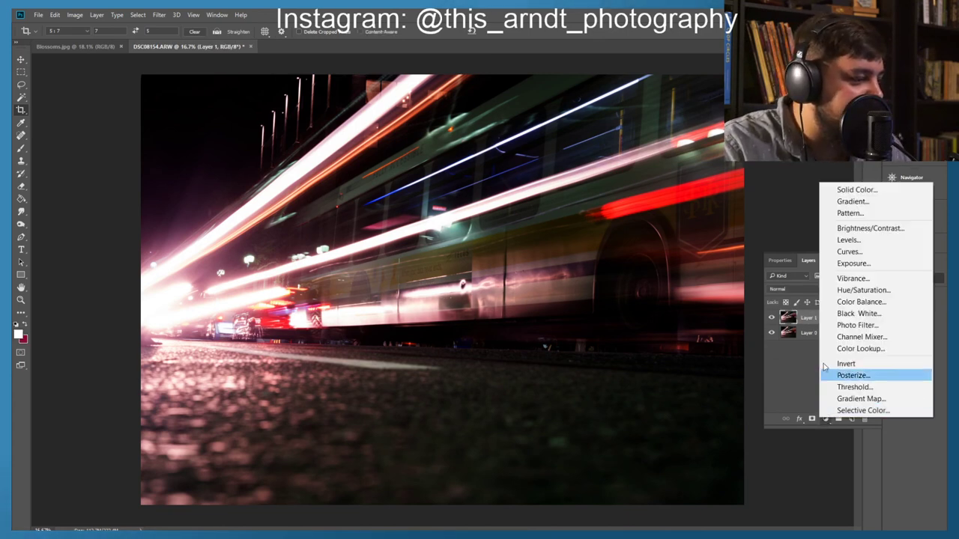
left_click(847, 252)
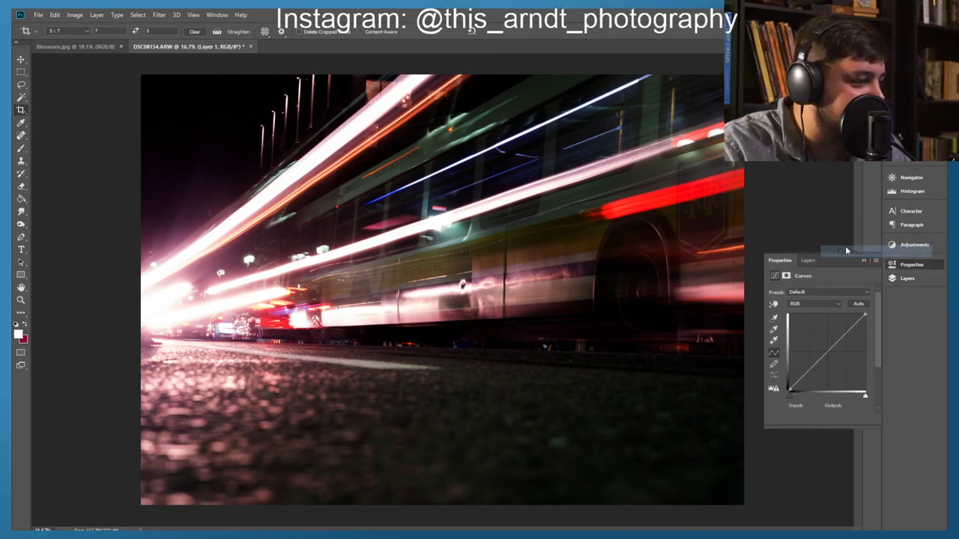
left_click(815, 303)
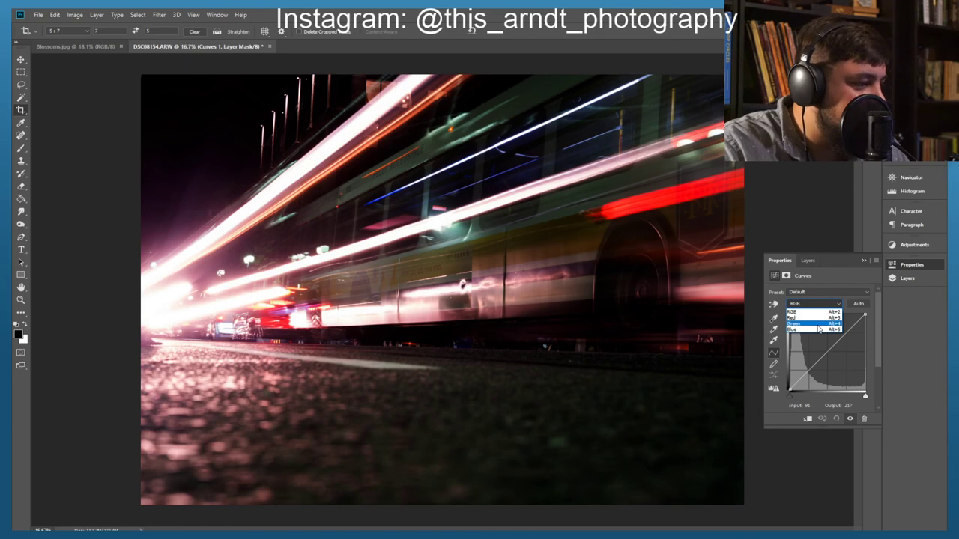
left_click(813, 318)
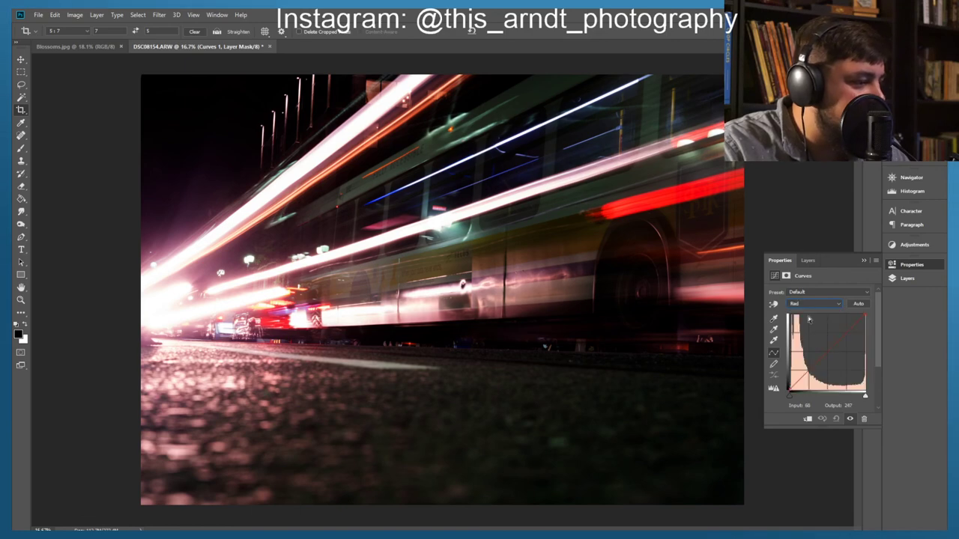
left_click_drag(834, 346, 820, 334)
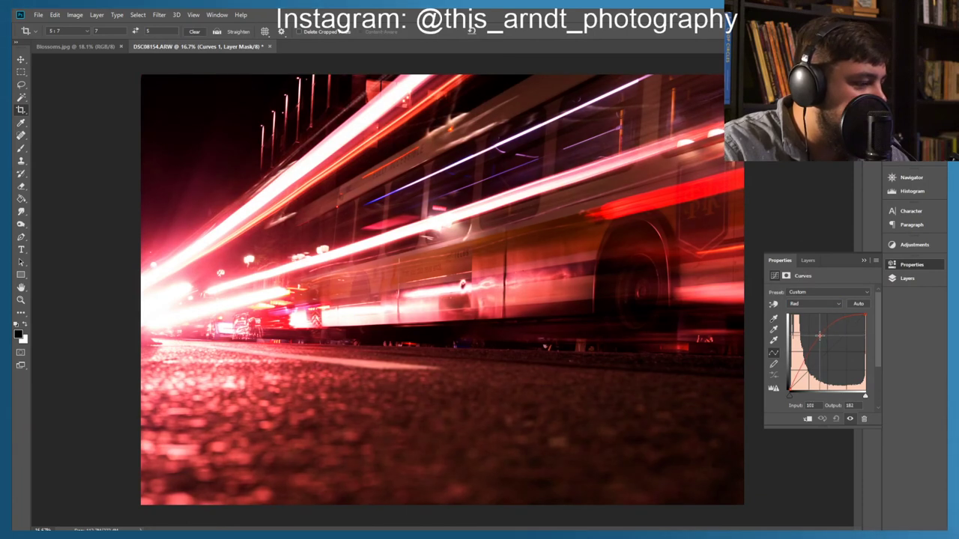
Step: Merge the Curves adjustment into Layer 1 with Layer 0 hidden, and compare the red version with Layer 0 made visible again
left_click(907, 278)
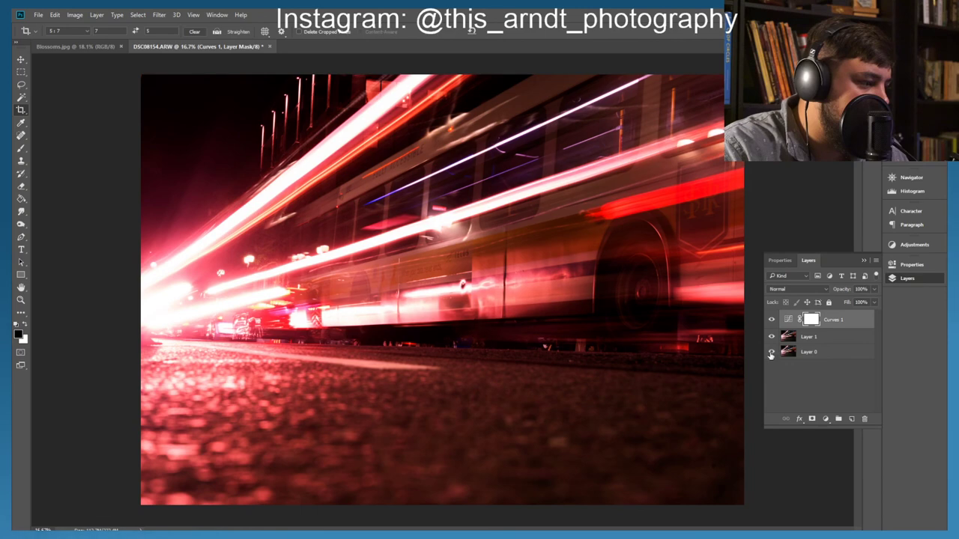
right_click(823, 340)
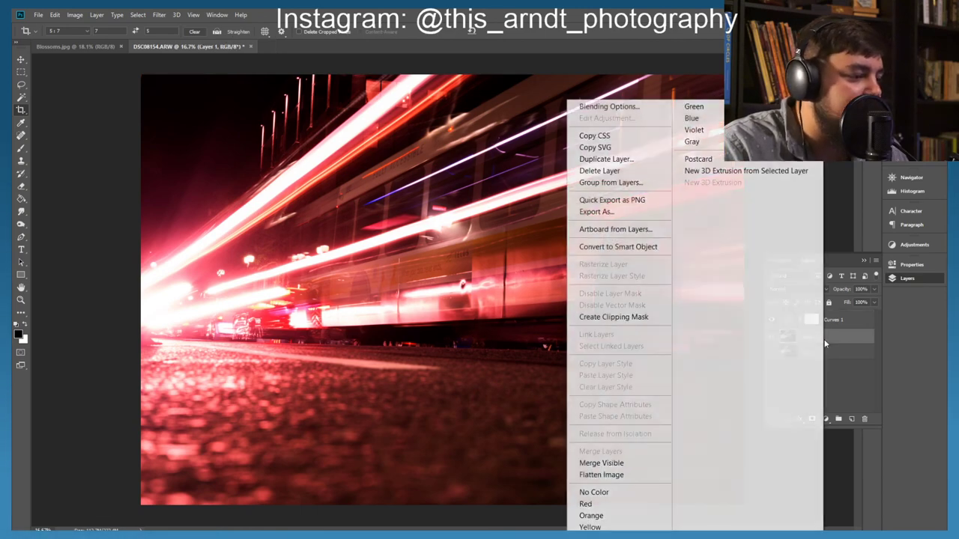
left_click(601, 463)
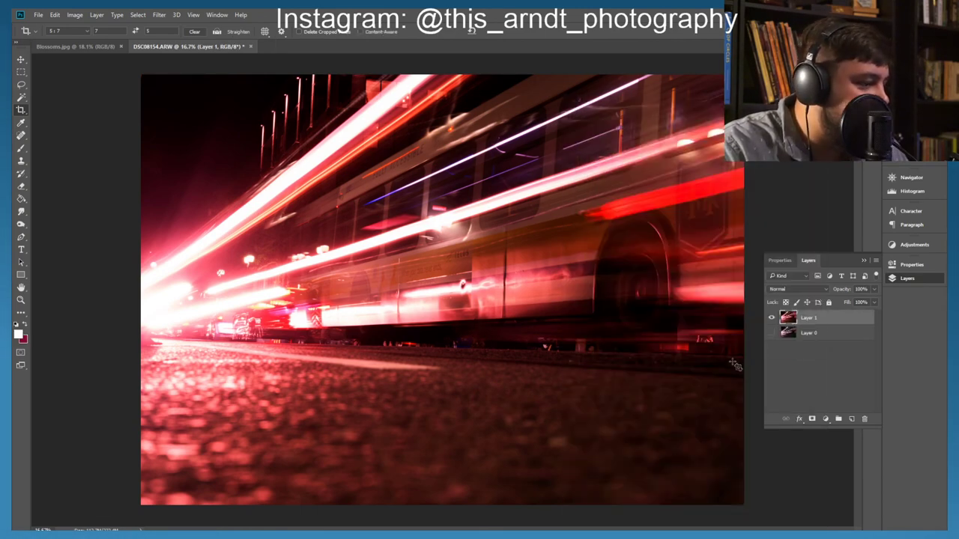
left_click(771, 319)
left_click(771, 319)
left_click(771, 319)
left_click(770, 319)
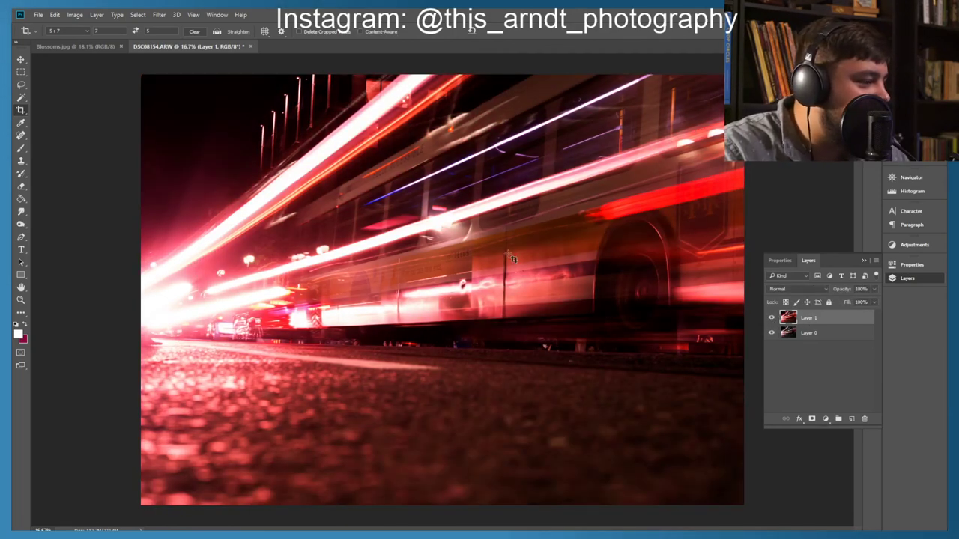
Step: Move the red-tinted Layer 1 slightly down and to the right so it is offset from Layer 0
left_click(20, 60)
mouse_move(305, 141)
left_mouse_down()
mouse_move(305, 153)
mouse_move(320, 148)
left_mouse_up()
key("ctrl+t")
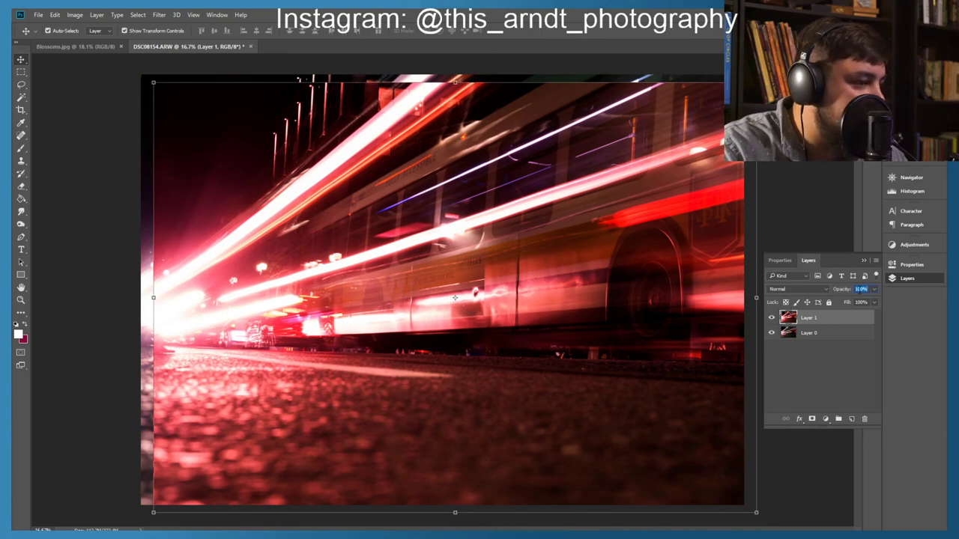
Step: Preview the darken, lighten and contrast blend modes on the offset Layer 1 and return it to Normal
left_click(825, 289)
left_click(807, 303)
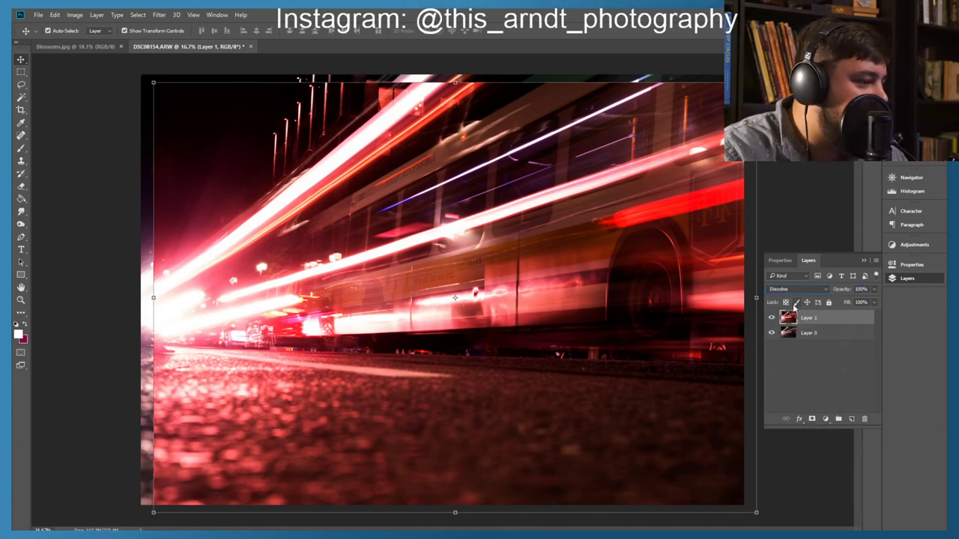
key("Down")
key("Down")
key("Down")
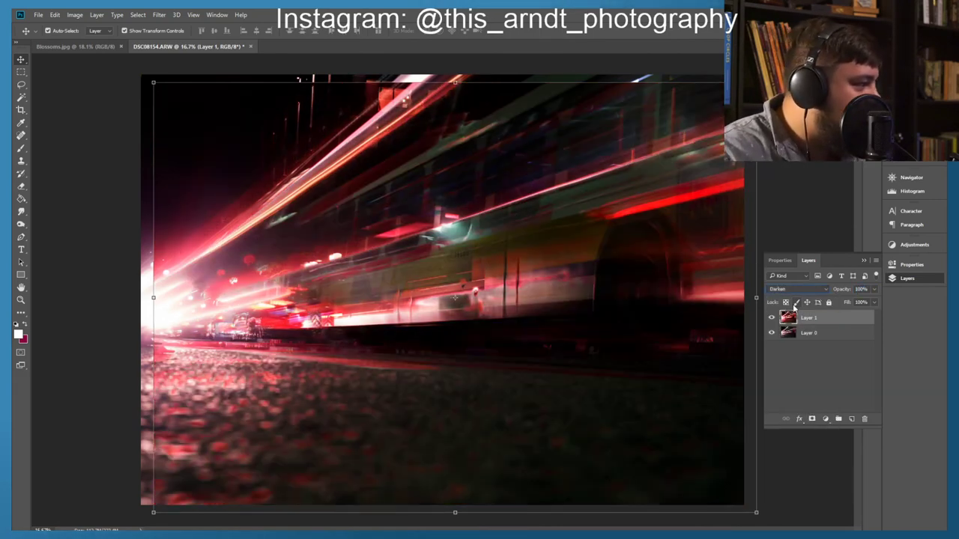
key("Down")
key("Down")
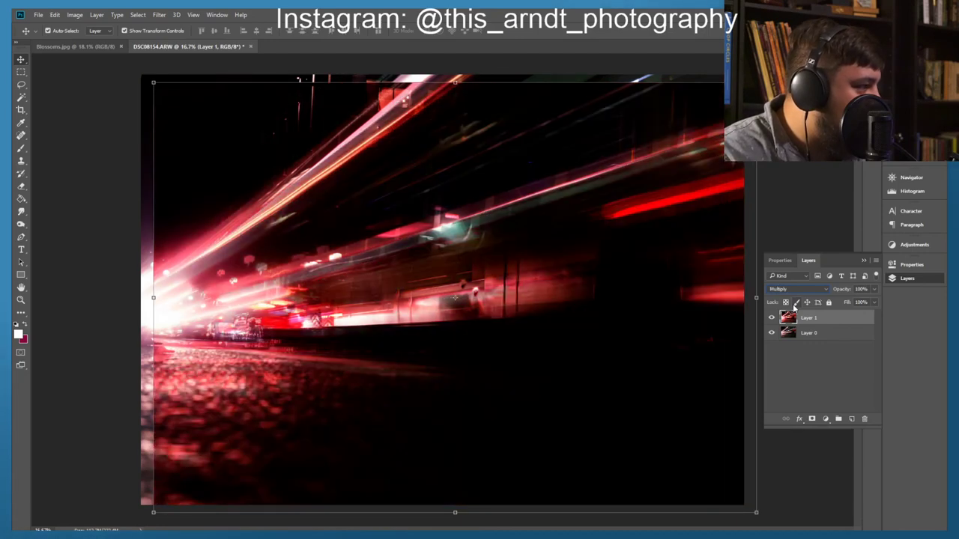
key("Down")
key("Down")
key("Down")
key("Down")
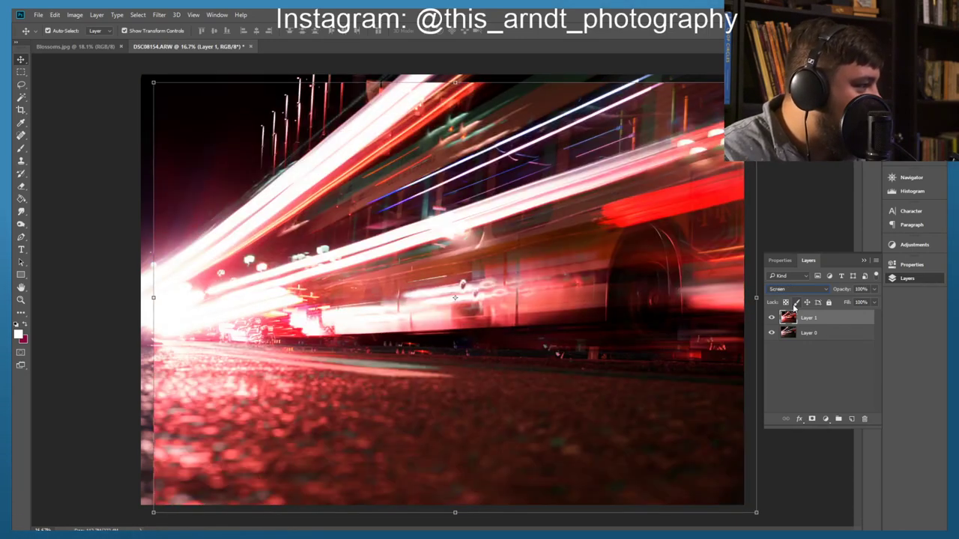
key("Down")
key("Down")
key("Down")
key("Down")
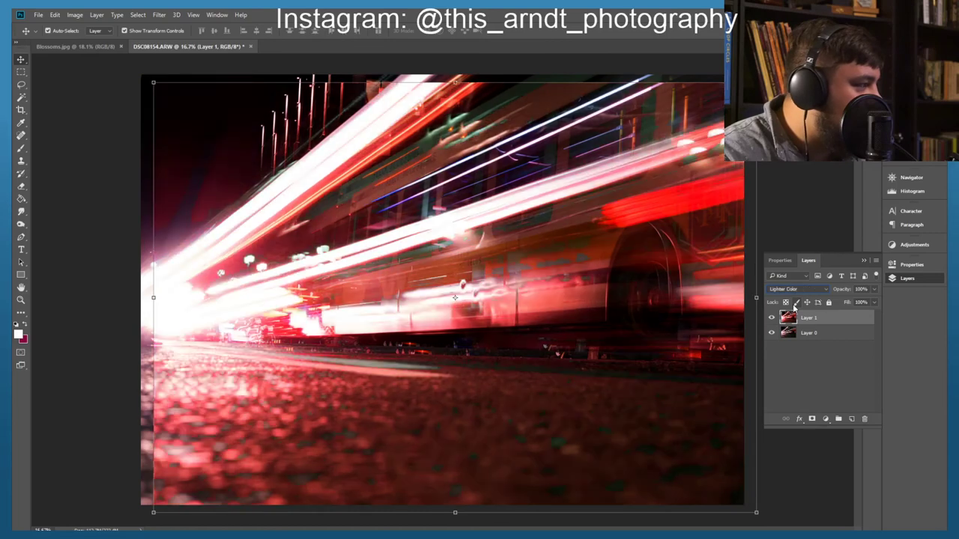
key("Down")
key("Down")
key("Down")
key("Down")
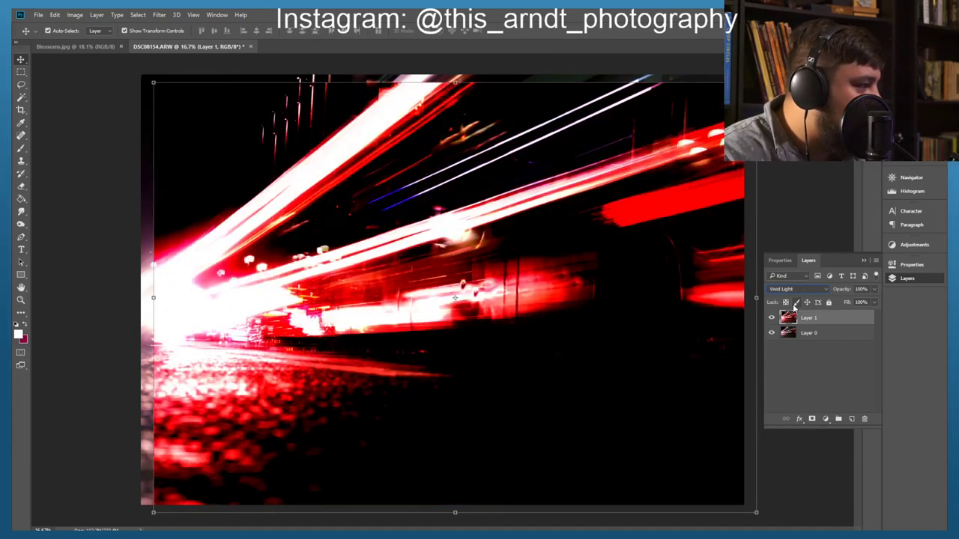
key("Down")
key("Down")
key("Up")
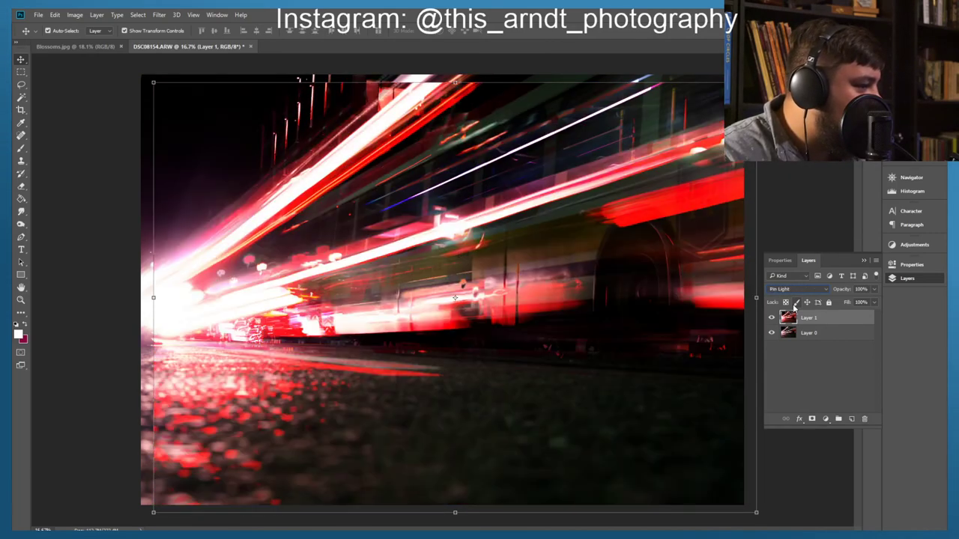
key("Up")
key("Up")
key("Up")
key("Up")
key("Up")
key("Up")
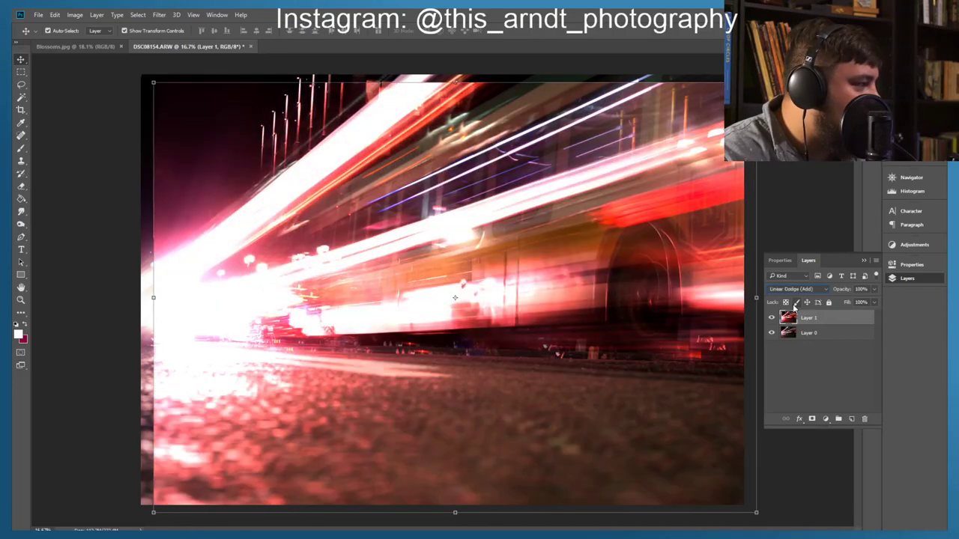
key("Up")
key("Up")
key("Up")
key("Up")
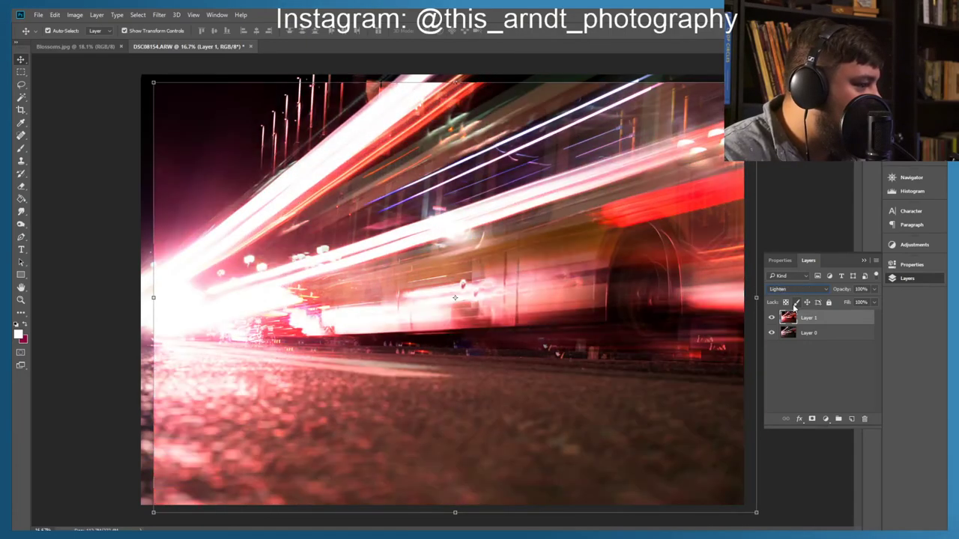
key("Up")
key("Up")
key("Up")
key("Up")
key("Up")
key("Up")
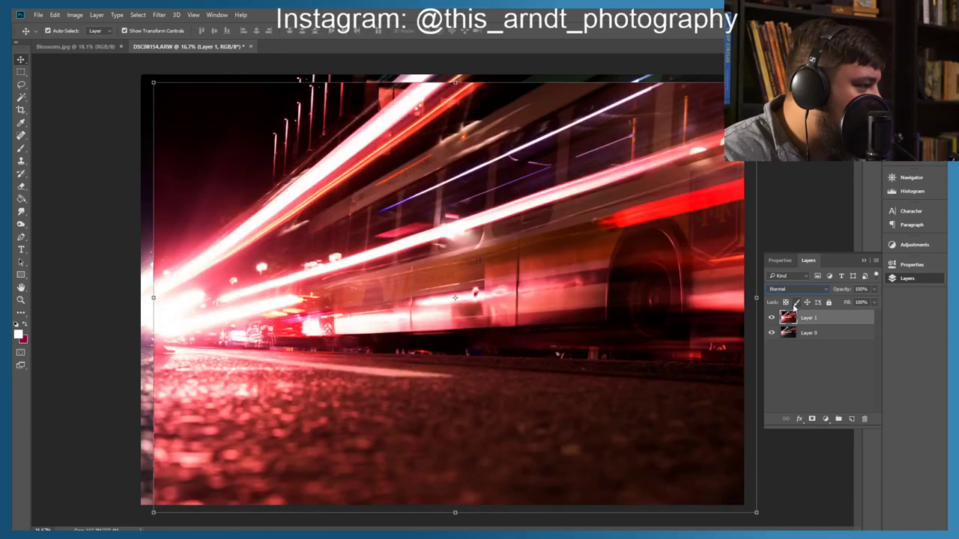
Step: Compare blend modes on the offset Layer 1 and set it to Lighten
key("Down")
key("Down")
key("Up")
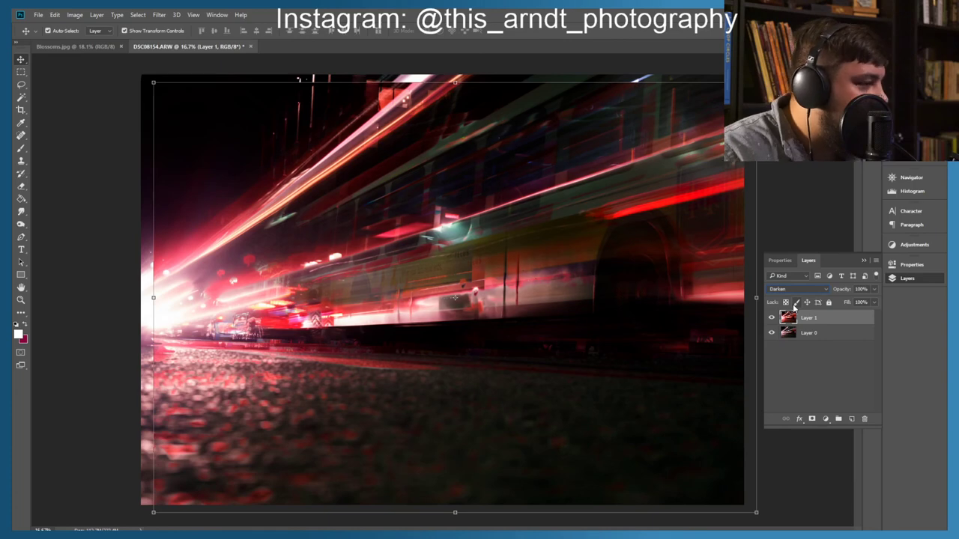
left_click(824, 291)
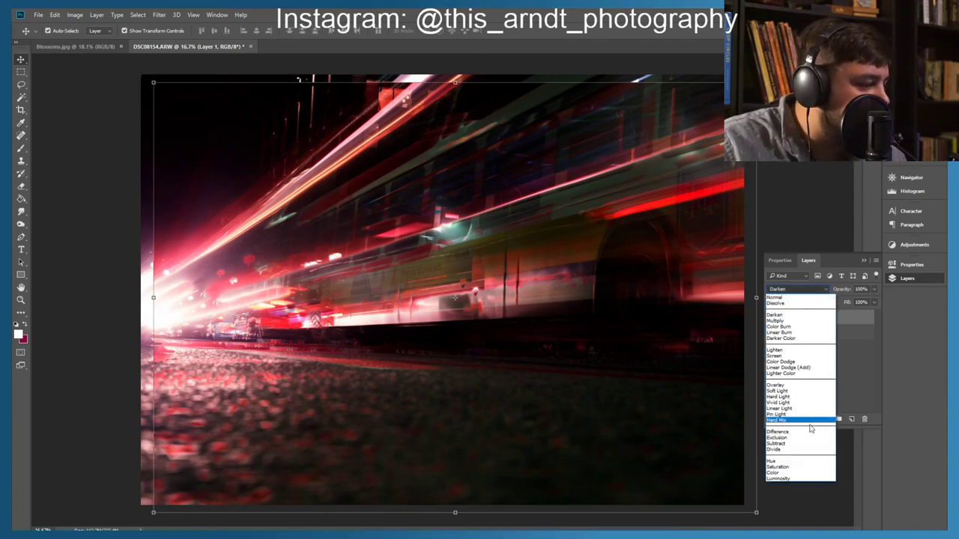
left_click(777, 349)
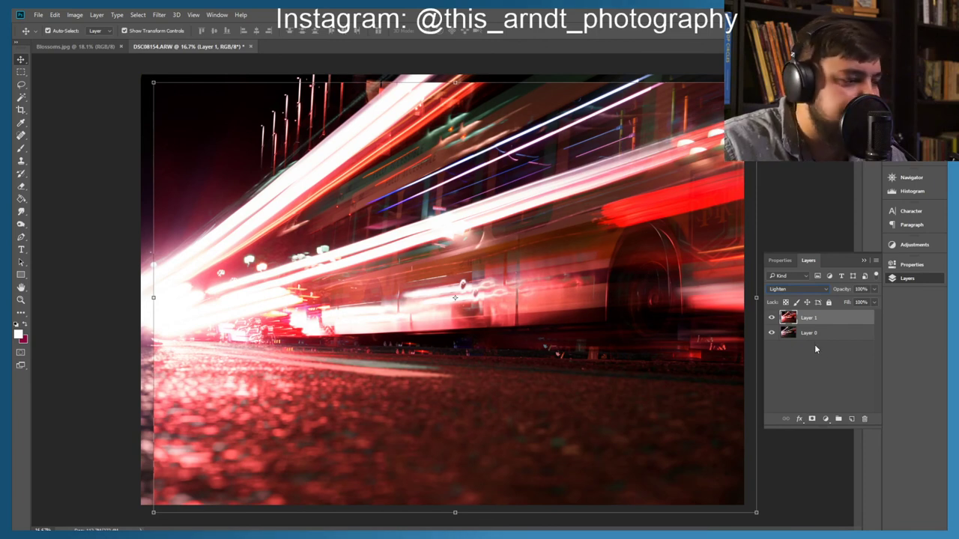
left_click(828, 371)
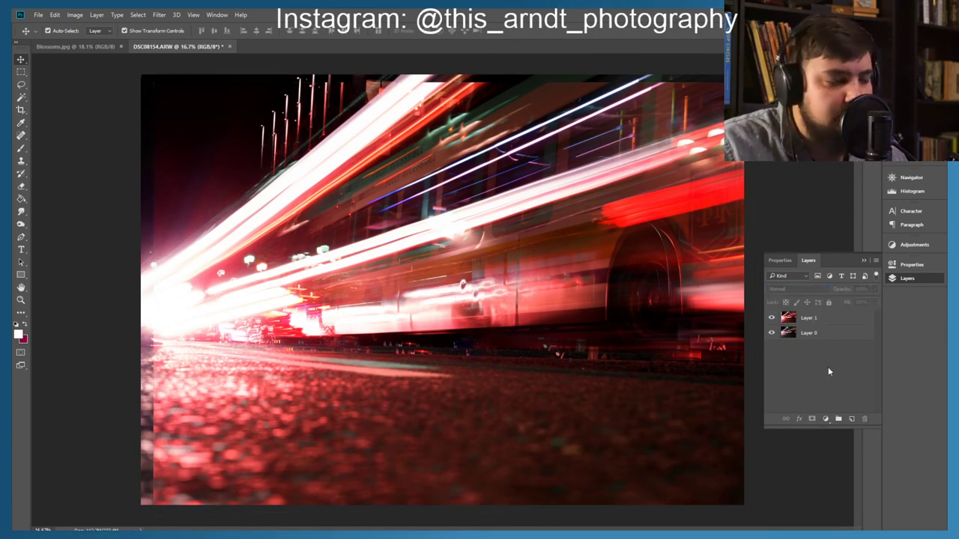
Step: Add an empty layer above Layer 1, hide Layer 1 and stamp the visible image into the new layer
left_click(852, 419)
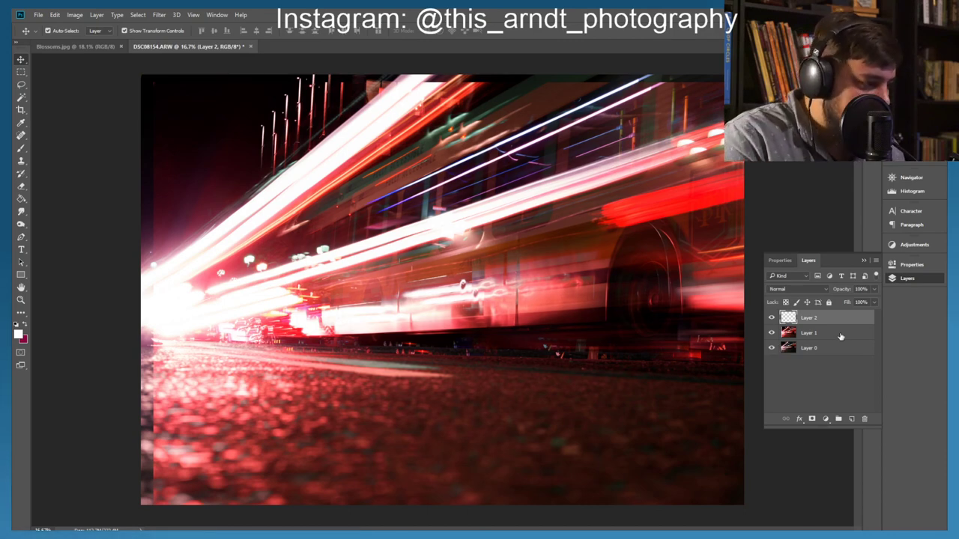
left_click(771, 334)
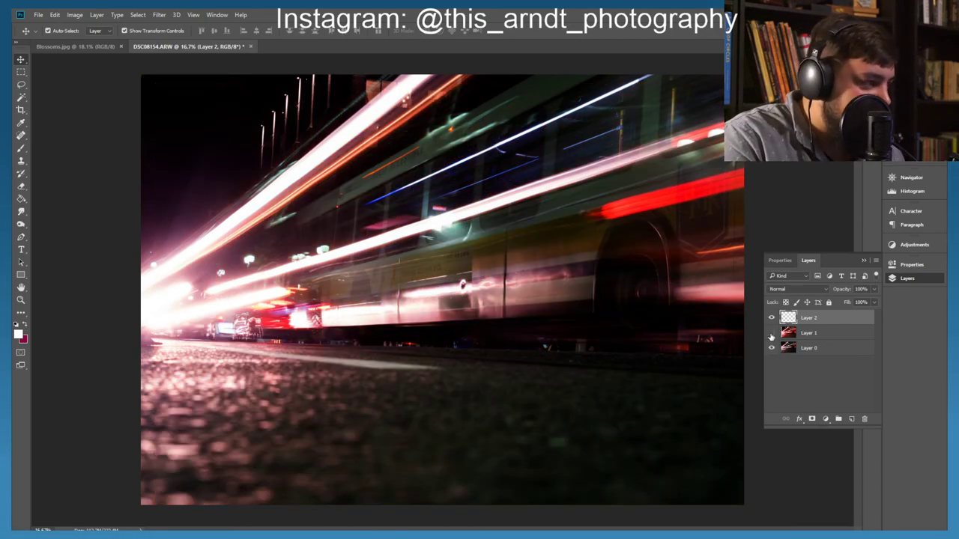
key("ctrl")
key("ctrl+shift+alt+e")
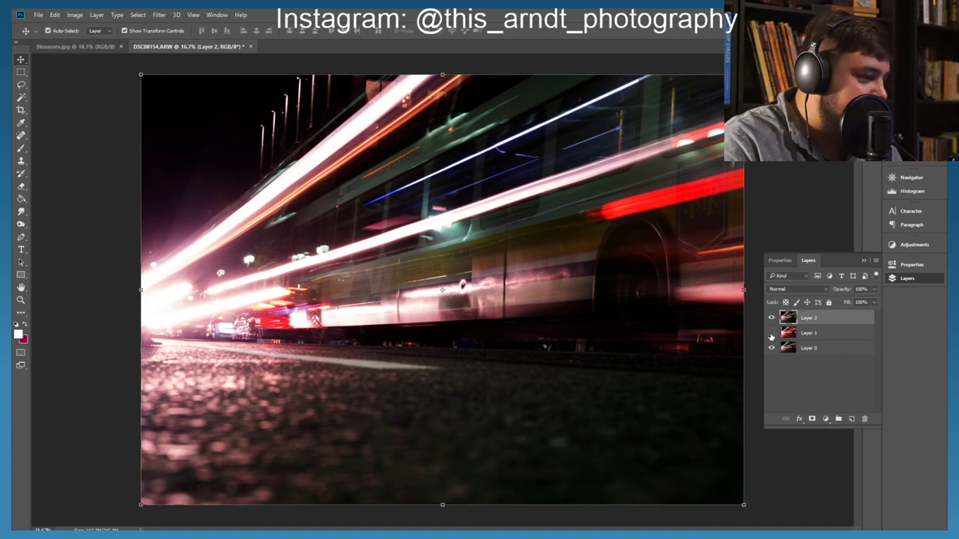
Step: Add a Channel Mixer adjustment above Layer 2 with the Red output channel at Red -147, Green -42, Blue +105 and Constant -72
left_click(825, 419)
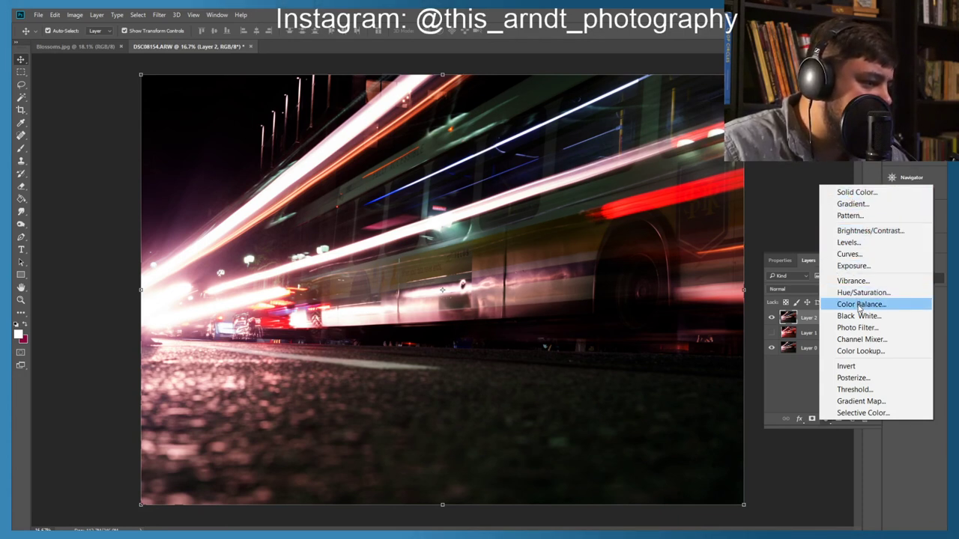
left_click(862, 339)
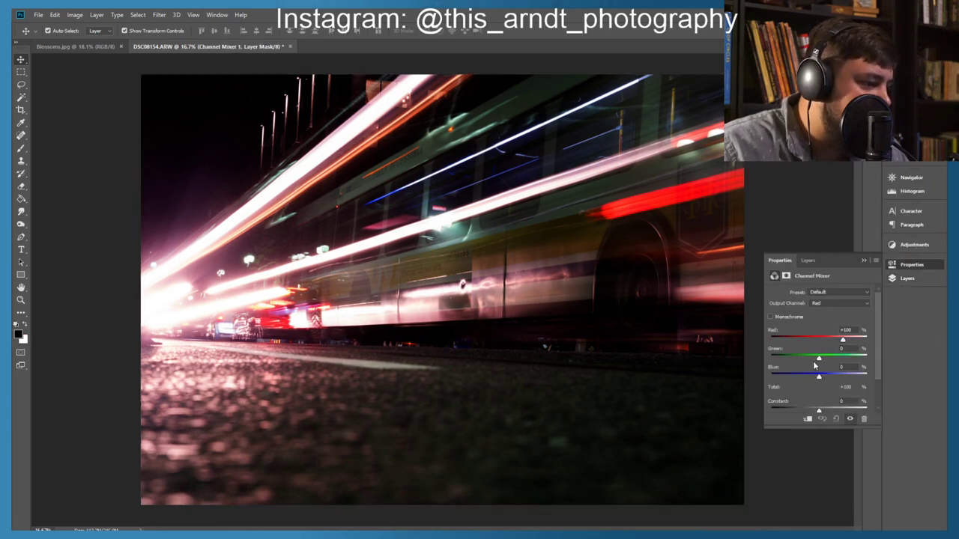
left_click_drag(821, 360, 784, 341)
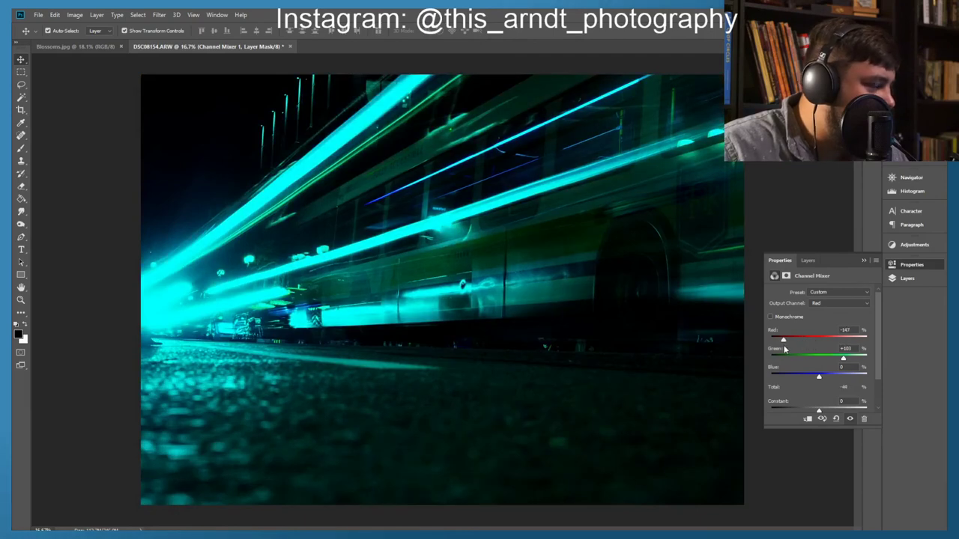
mouse_move(835, 378)
left_mouse_down()
mouse_move(848, 378)
mouse_move(832, 359)
mouse_move(775, 360)
mouse_move(803, 363)
left_mouse_up()
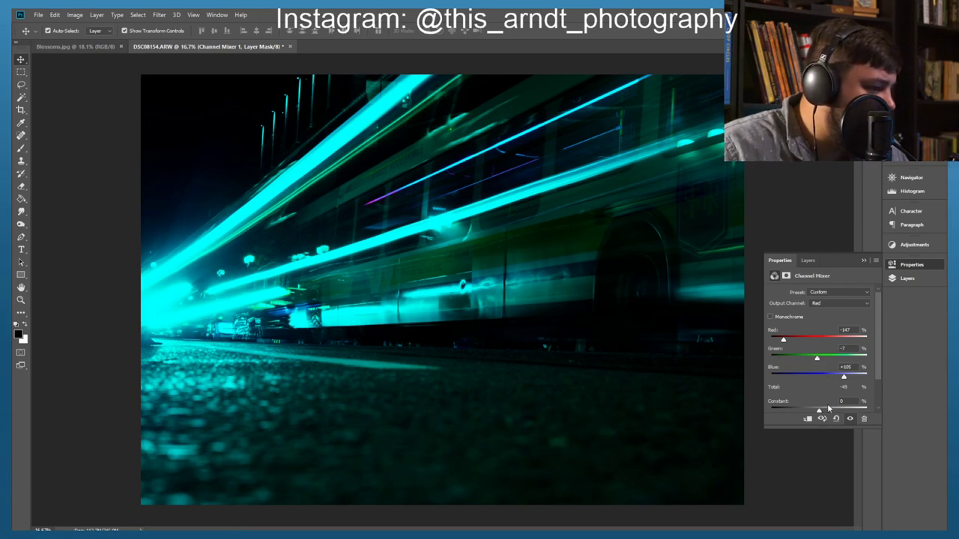
left_click_drag(820, 410, 801, 410)
mouse_move(817, 358)
left_mouse_down()
mouse_move(840, 359)
mouse_move(807, 365)
left_mouse_up()
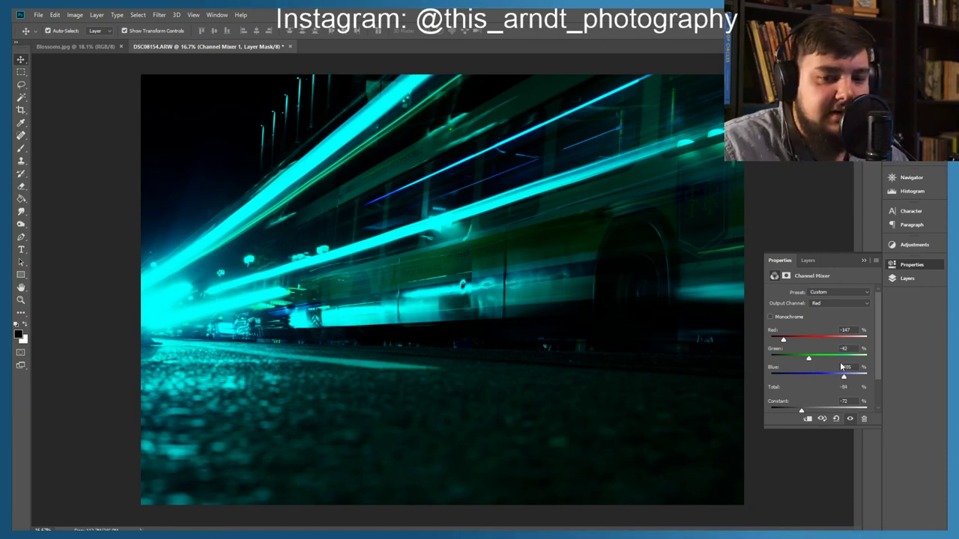
scroll(875, 359, "down", 2)
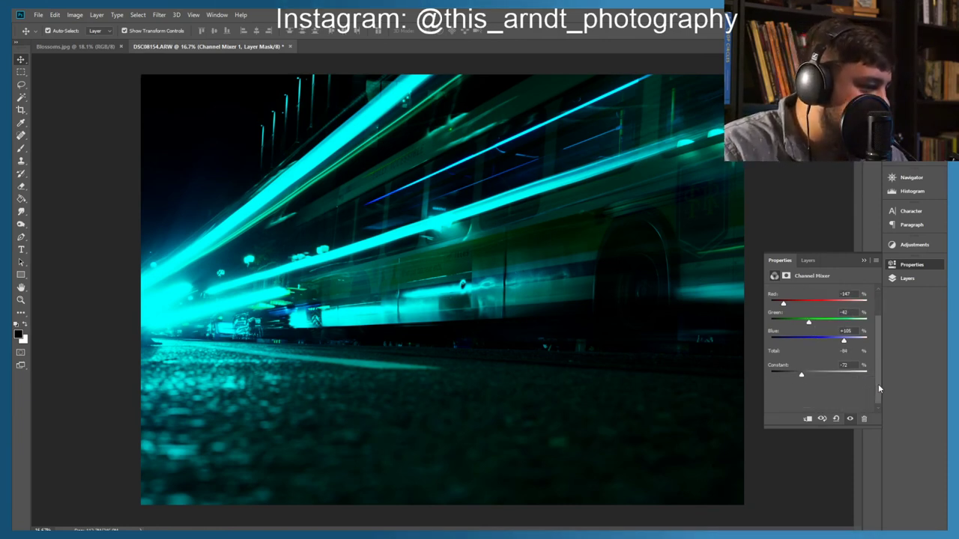
scroll(877, 375, "up", 2)
Step: Switch the Channel Mixer to the Green output channel and set Red to +66 and Blue to +11
left_click(820, 303)
left_click(822, 313)
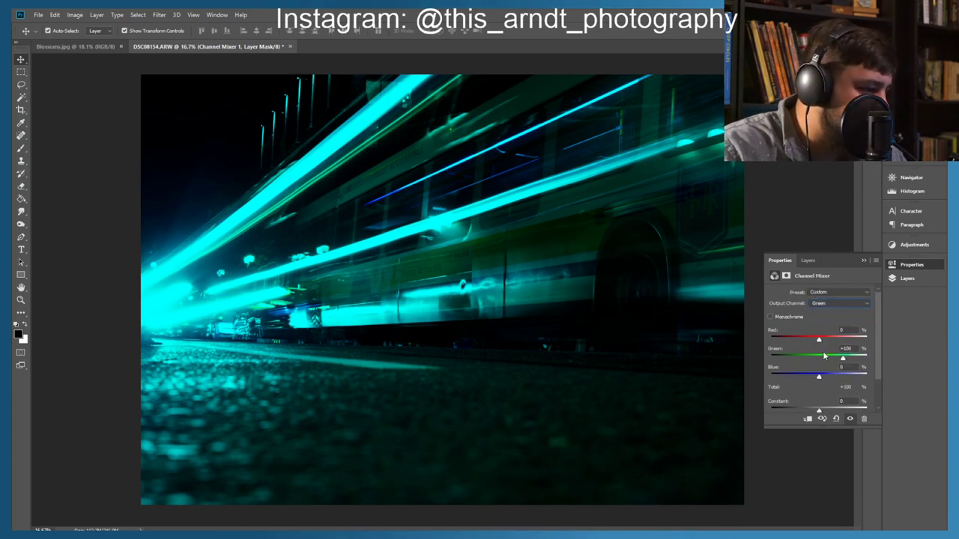
mouse_move(820, 381)
left_mouse_down()
mouse_move(801, 382)
mouse_move(836, 378)
left_mouse_up()
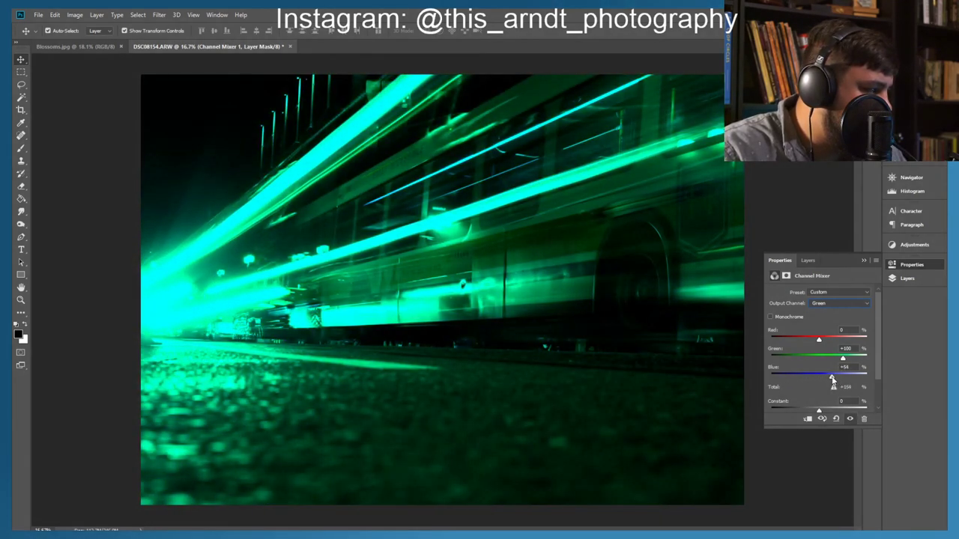
mouse_move(832, 380)
left_mouse_down()
mouse_move(802, 376)
mouse_move(820, 376)
left_mouse_up()
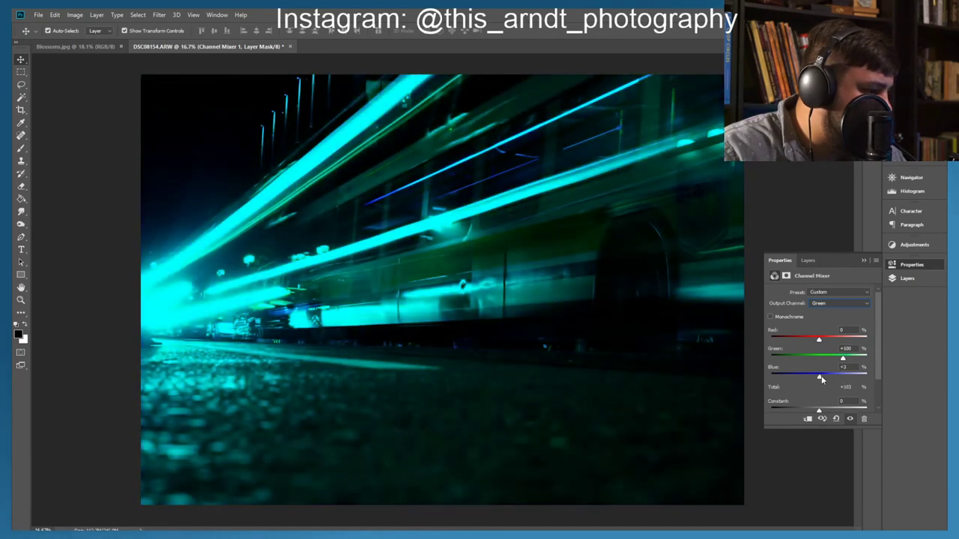
mouse_move(820, 342)
left_mouse_down()
mouse_move(833, 341)
mouse_move(803, 342)
mouse_move(837, 344)
left_mouse_up()
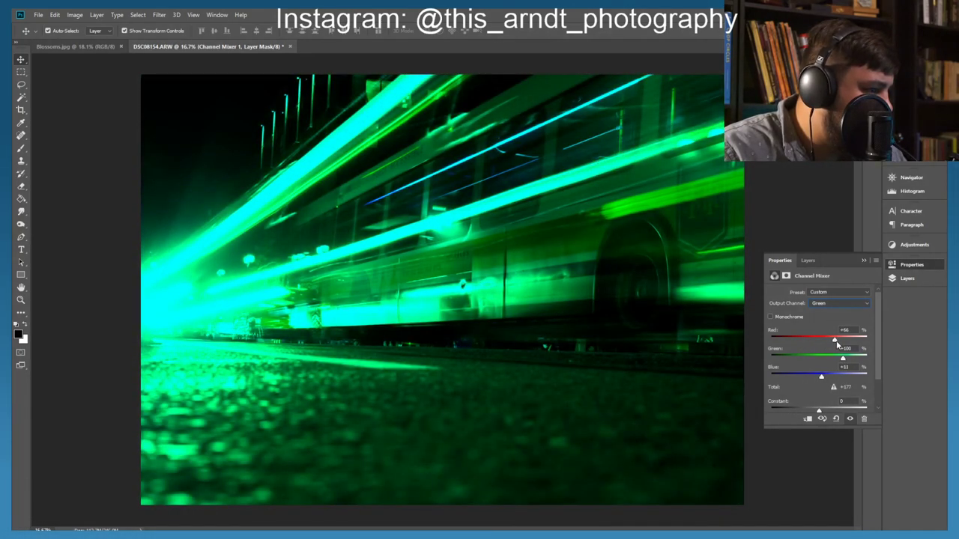
Step: Hide Layer 0, merge the Channel Mixer into Layer 2 with Merge Visible, and make Layer 1 and Layer 0 visible again
left_click(904, 279)
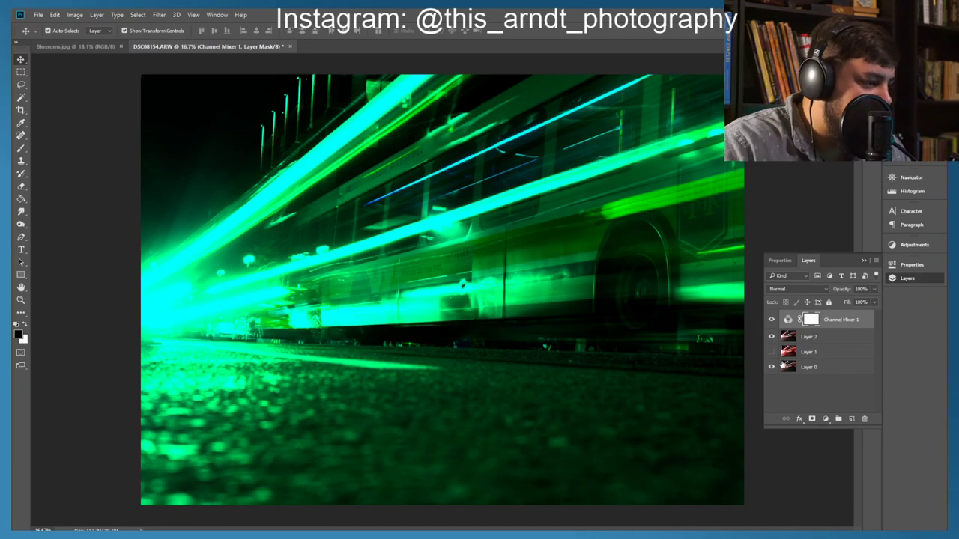
left_click(772, 367)
right_click(830, 340)
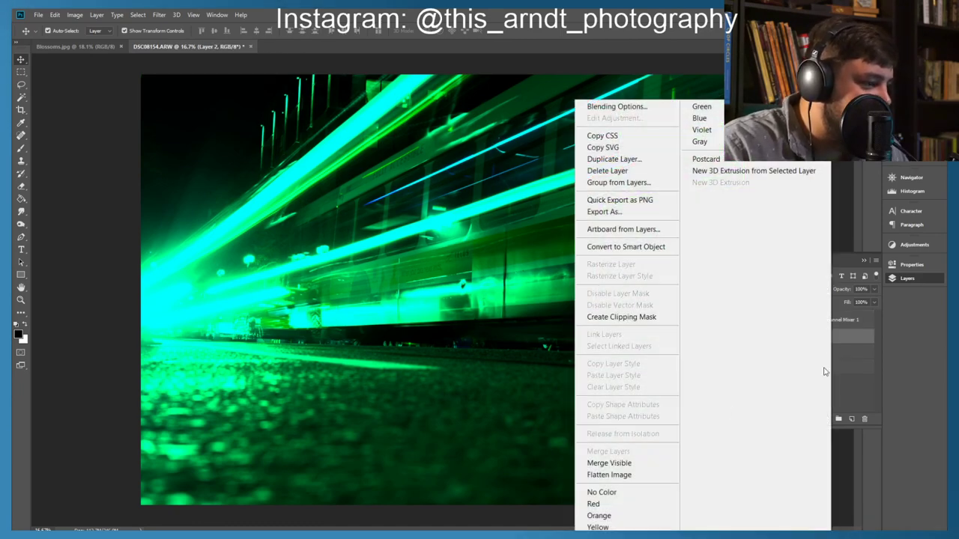
left_click(608, 463)
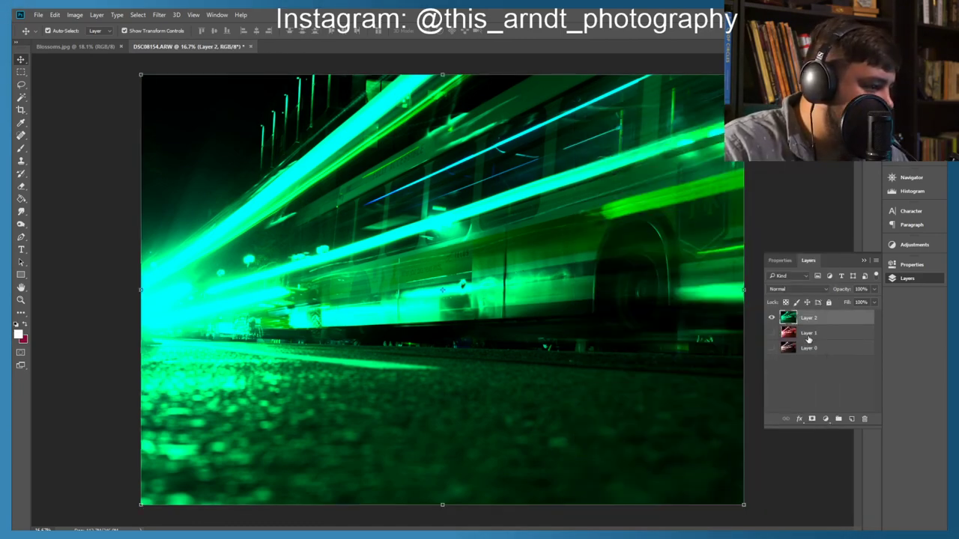
left_click_drag(773, 332, 772, 348)
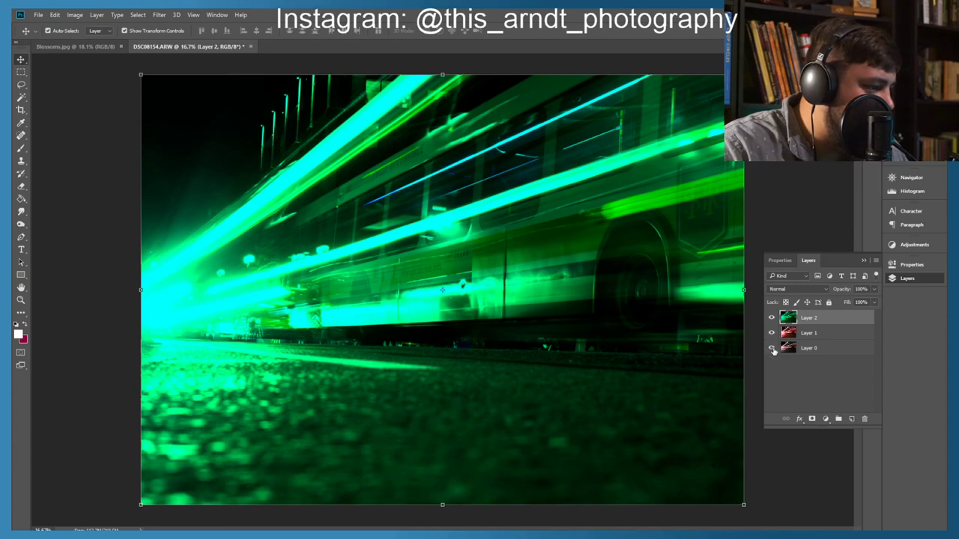
Step: Keep Layer 2 in Normal mode and set the opacity of Layer 2 and Layer 1 to 50% each
left_click(793, 289)
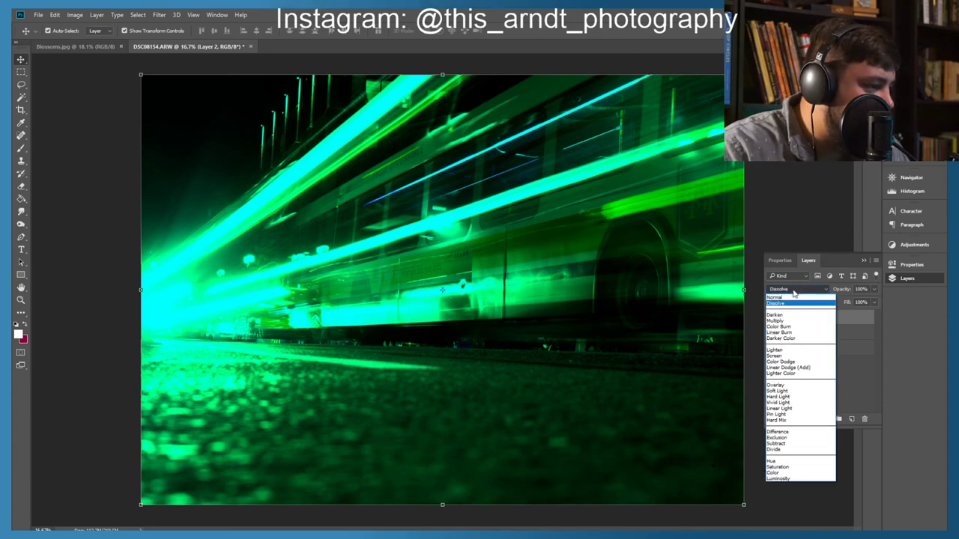
key("Up")
key("Up")
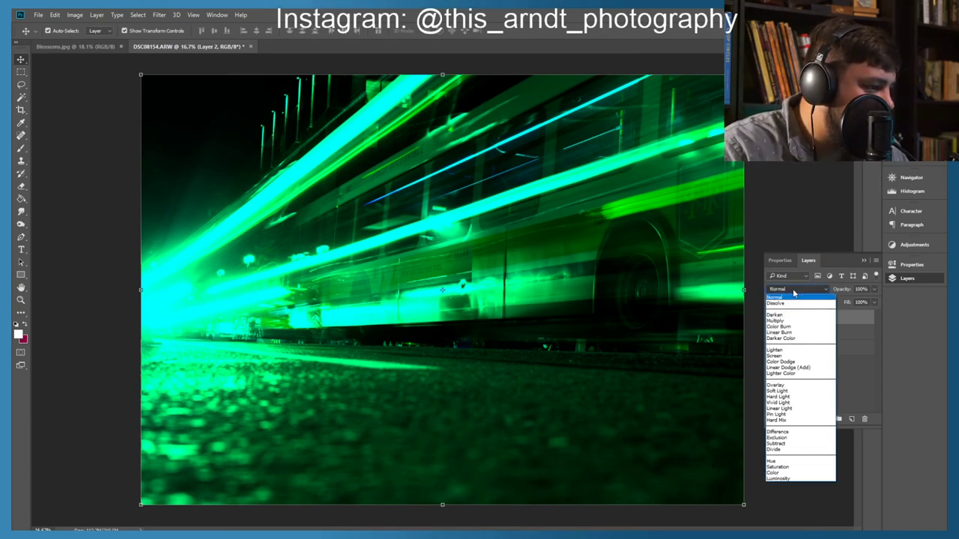
left_click(863, 288)
type("5")
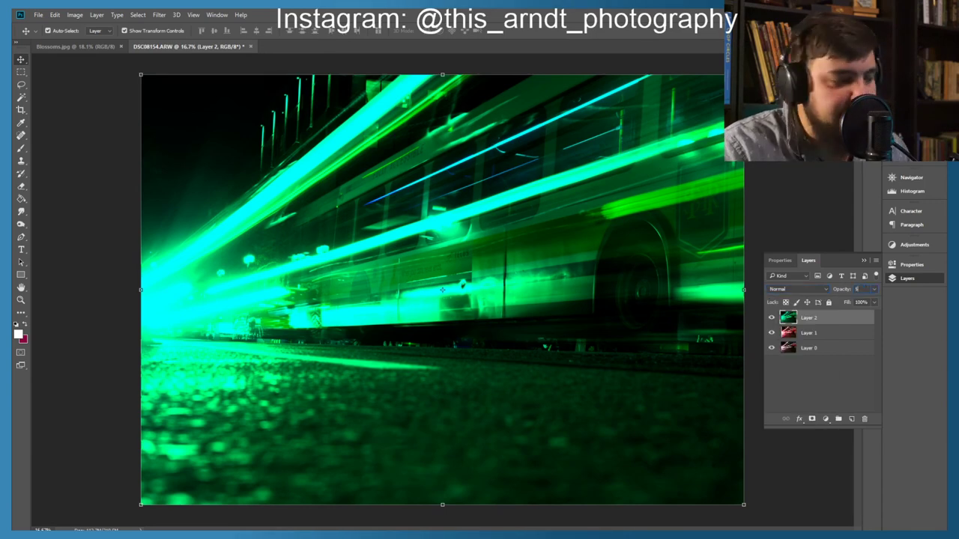
type("0")
key("Return")
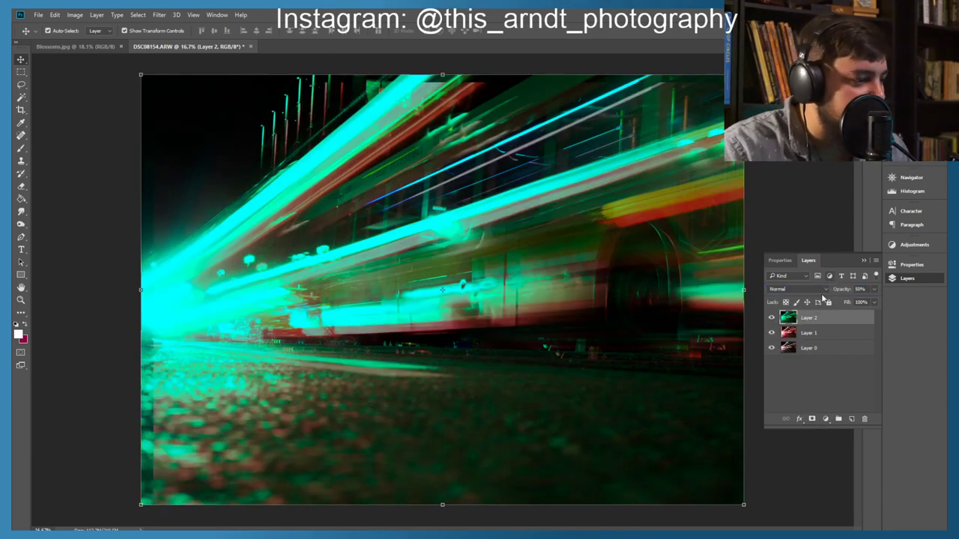
left_click(808, 335)
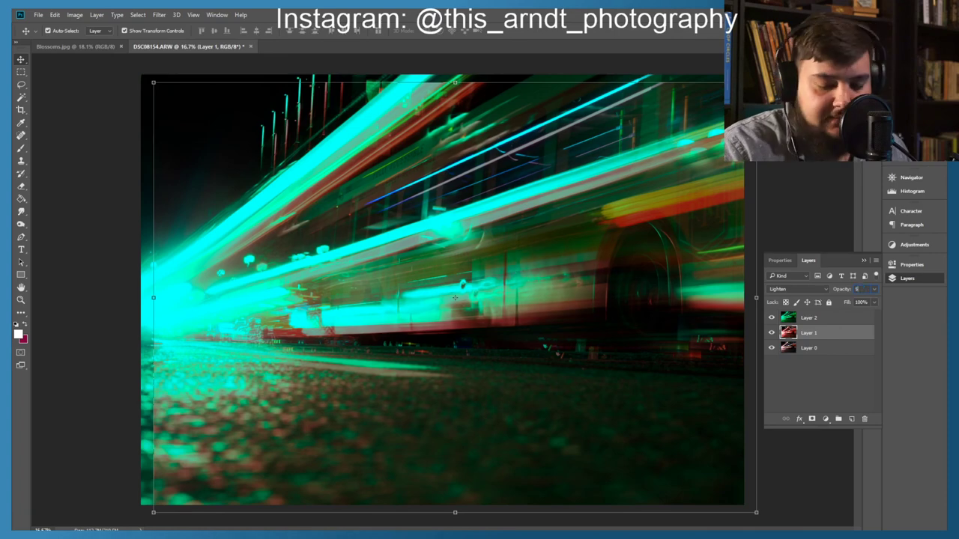
Step: Cycle through the blend modes on Layer 1 and set it to Hard Light
scroll(801, 289, "up", 2)
left_click(802, 289)
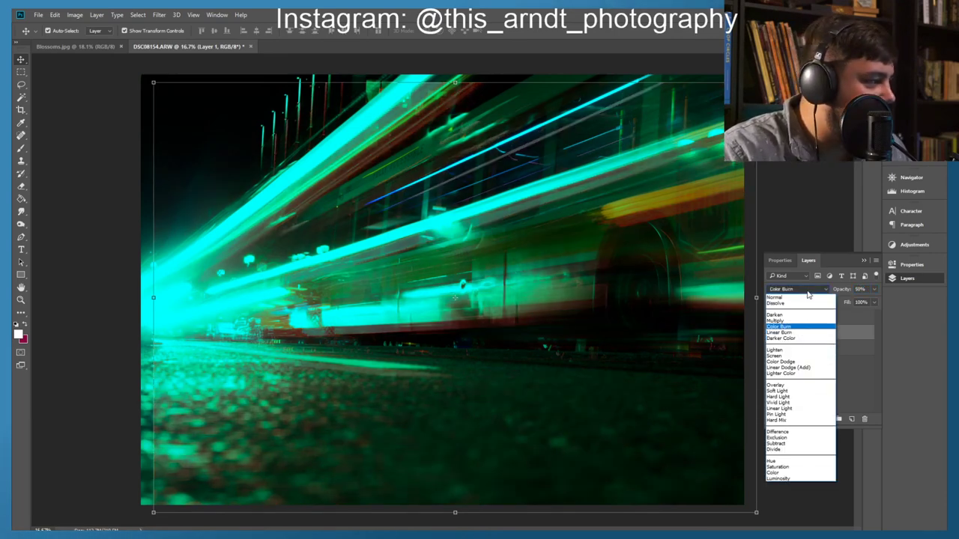
left_click(779, 356)
key("shift+plus")
key("shift+plus")
key("shift+plus")
key("shift+plus")
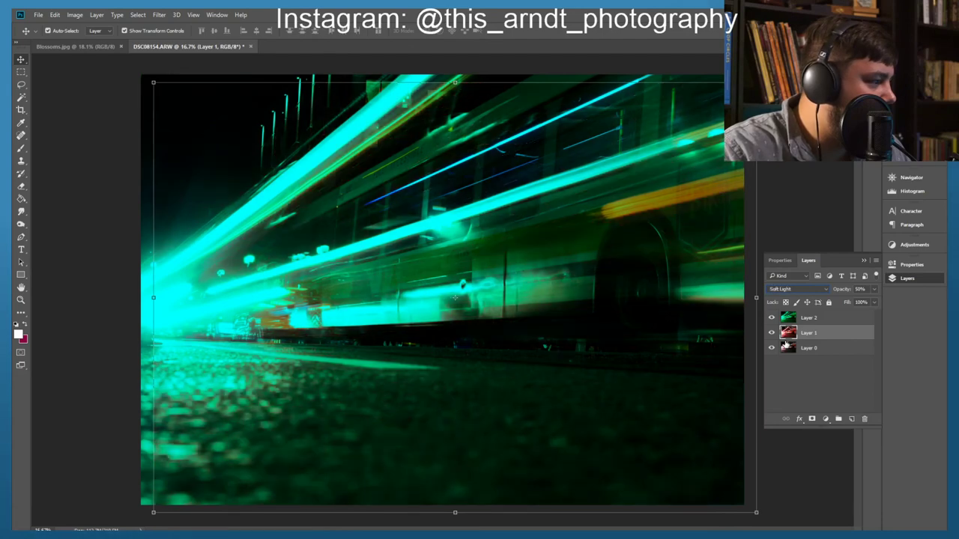
key("shift+plus")
key("shift+plus")
key("shift+plus")
key("shift+plus")
key("shift+plus")
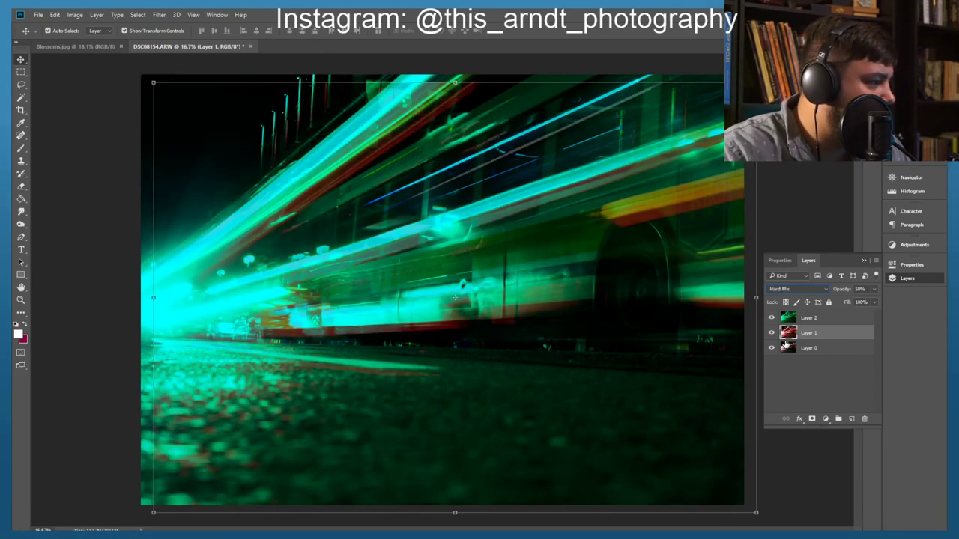
key("shift+plus")
key("shift+plus")
key("shift+plus")
key("shift+minus")
key("shift+minus")
key("shift+minus")
key("shift+minus")
key("shift+minus")
key("shift+minus")
key("shift+minus")
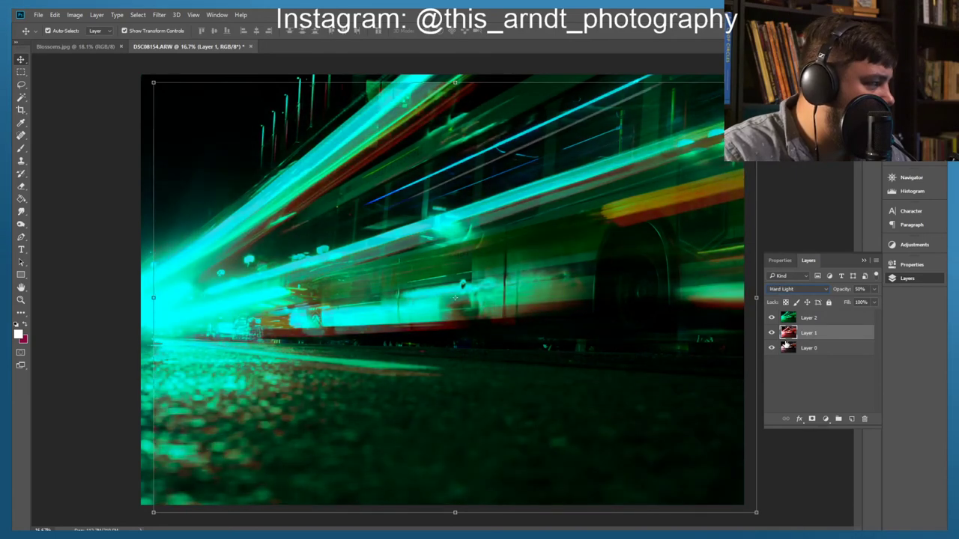
Step: Hide Layer 0 to inspect the overlay layers on their own, and make it visible again
left_click(801, 382)
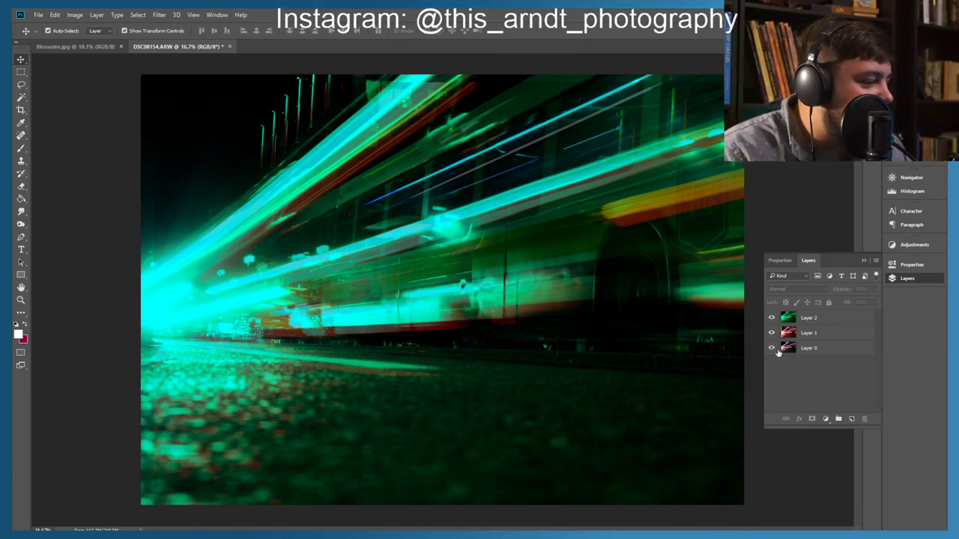
left_click(772, 349)
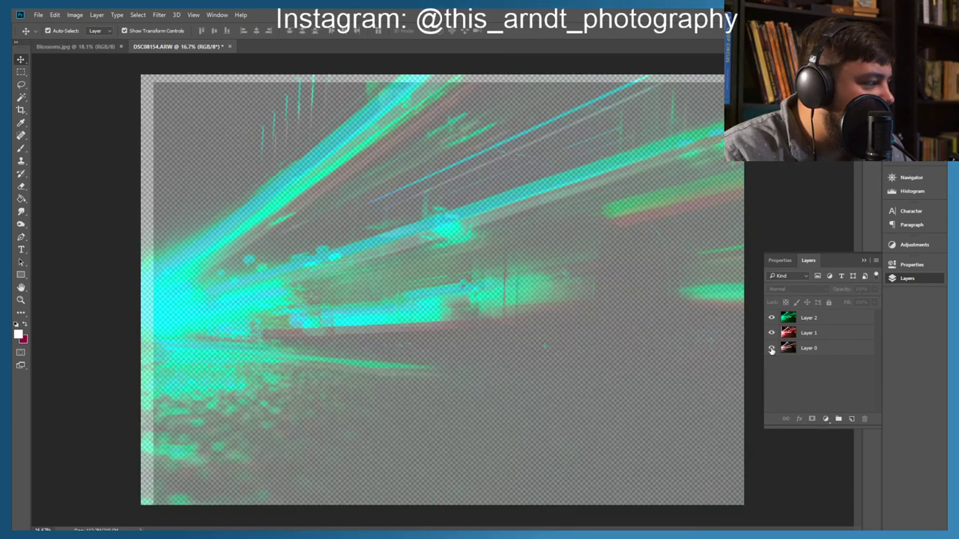
left_click(772, 350)
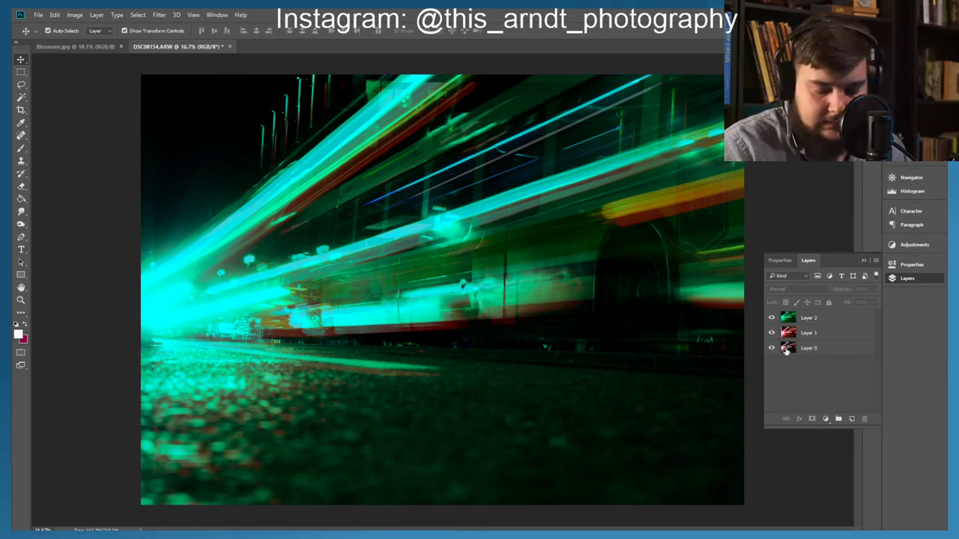
Step: Place a duplicate of Layer 0 above Layer 2 and set its opacity to 20%
right_click(785, 350)
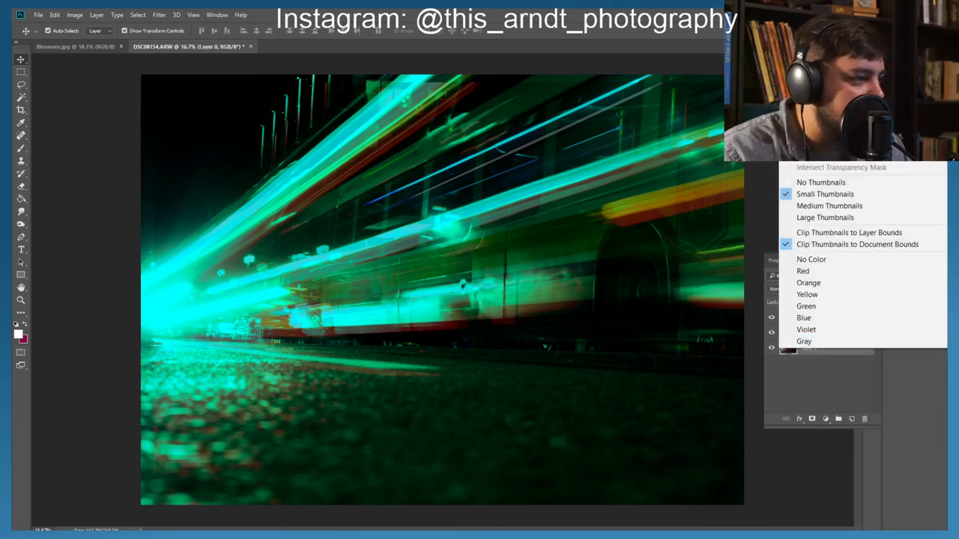
left_click(802, 378)
right_click(822, 354)
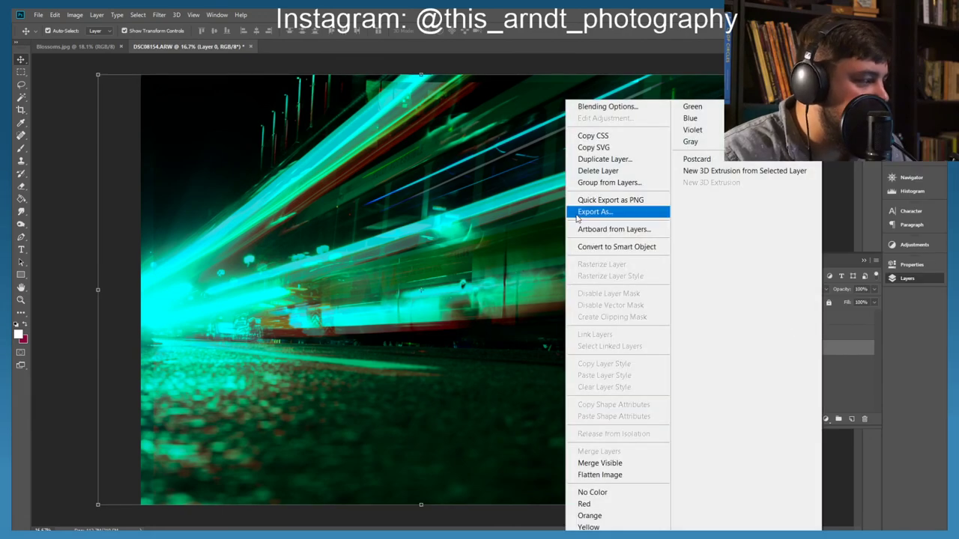
left_click(597, 159)
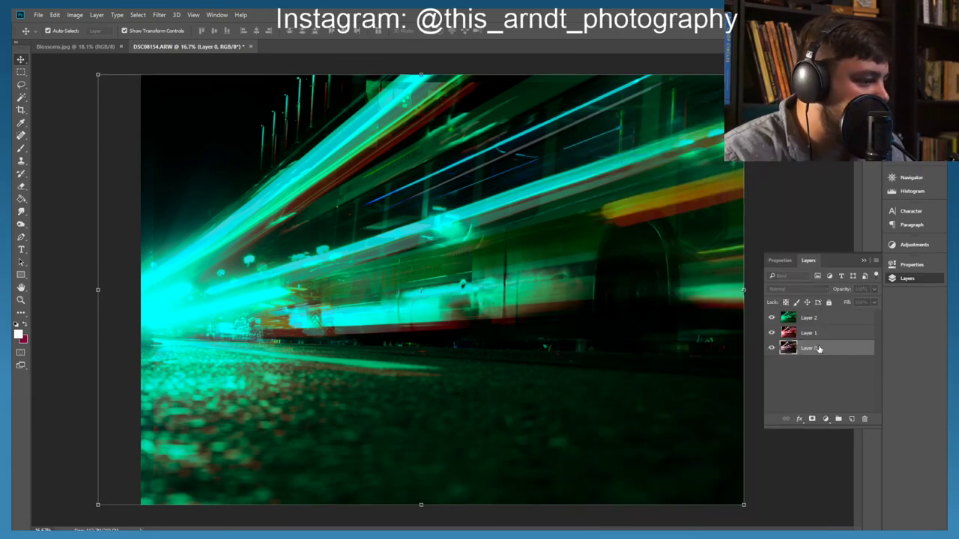
key("Return")
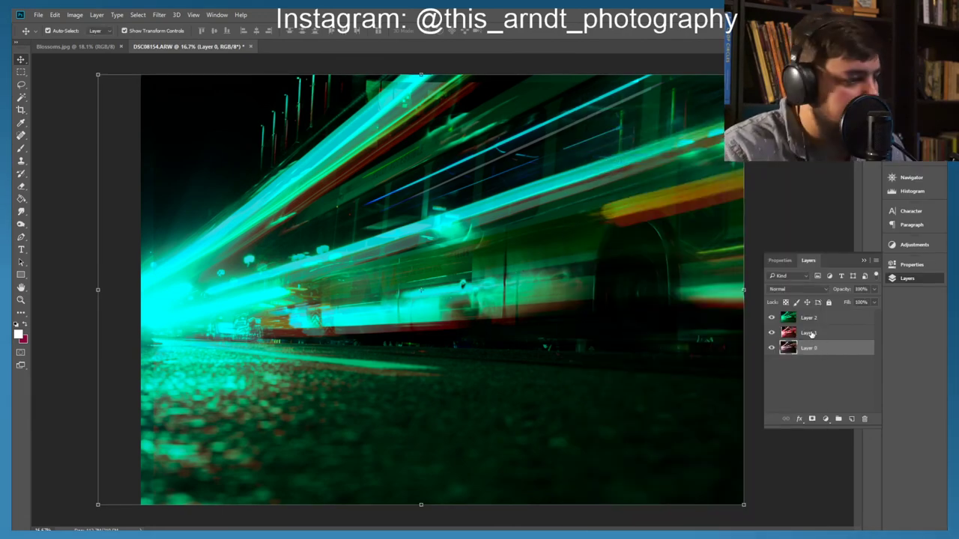
left_click_drag(810, 310, 820, 319)
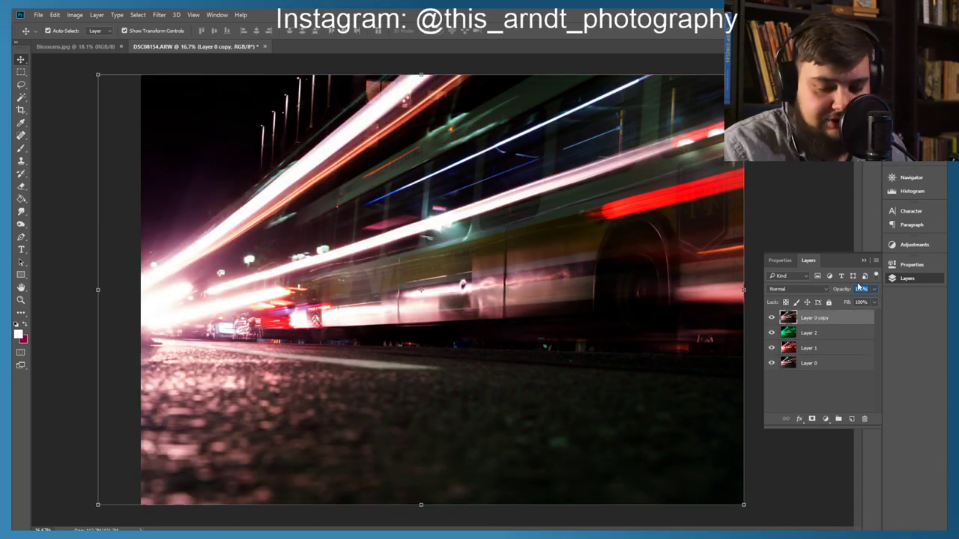
type("50")
type("20")
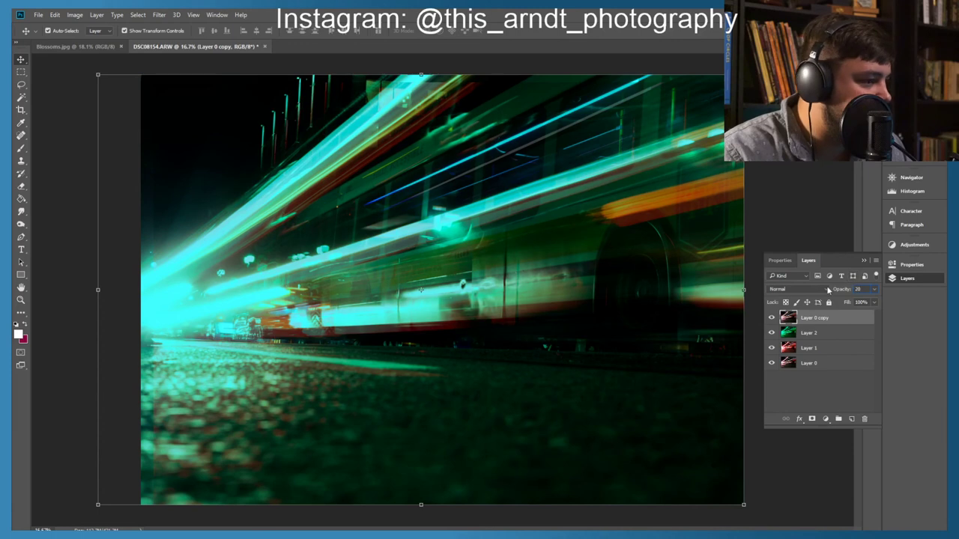
Step: Add a Gradient Map adjustment above Layer 0 copy, try several presets and choose the blue-red-yellow gradient
left_click(825, 419)
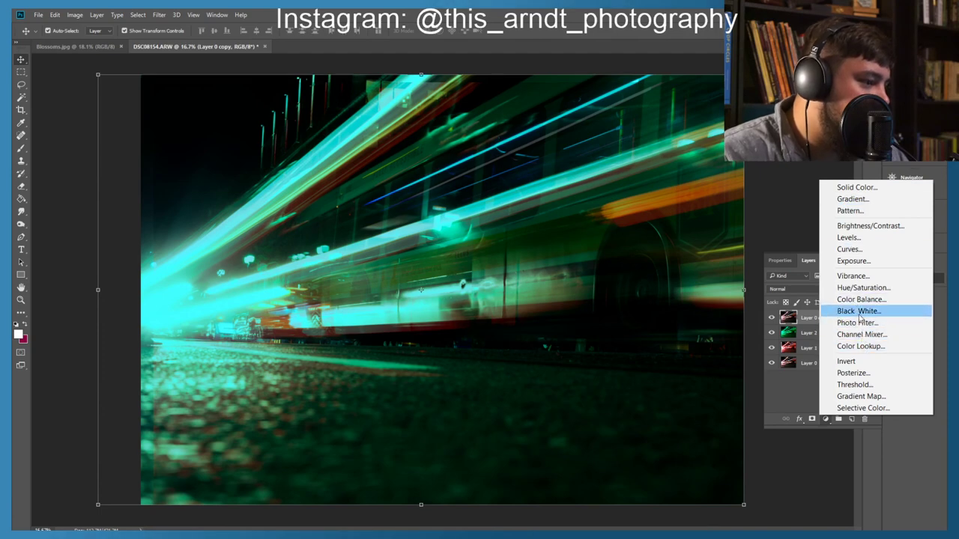
left_click(860, 396)
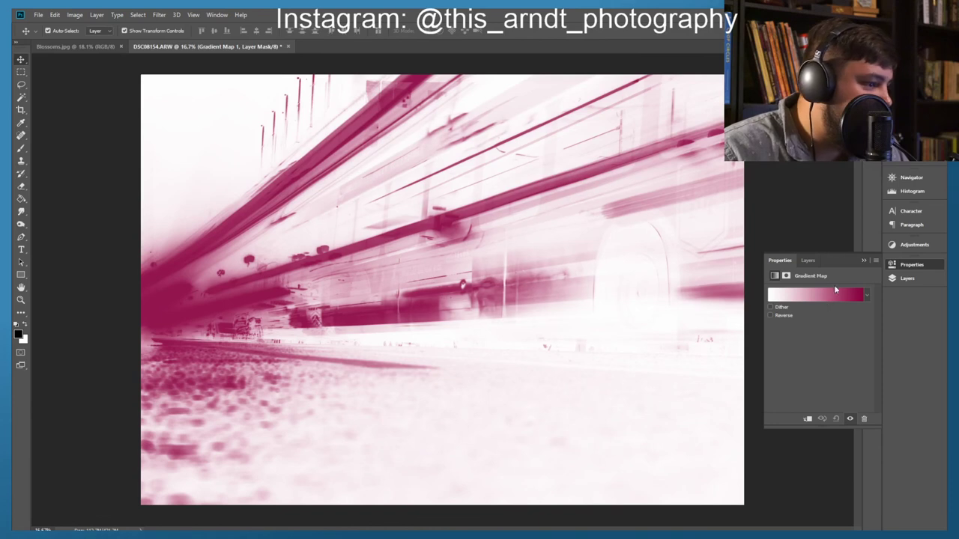
left_click(867, 297)
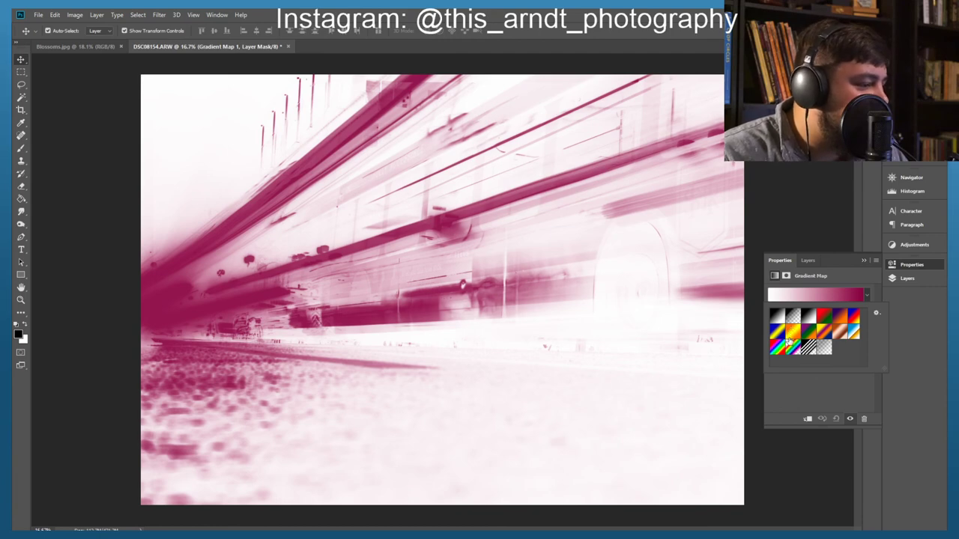
left_click(837, 334)
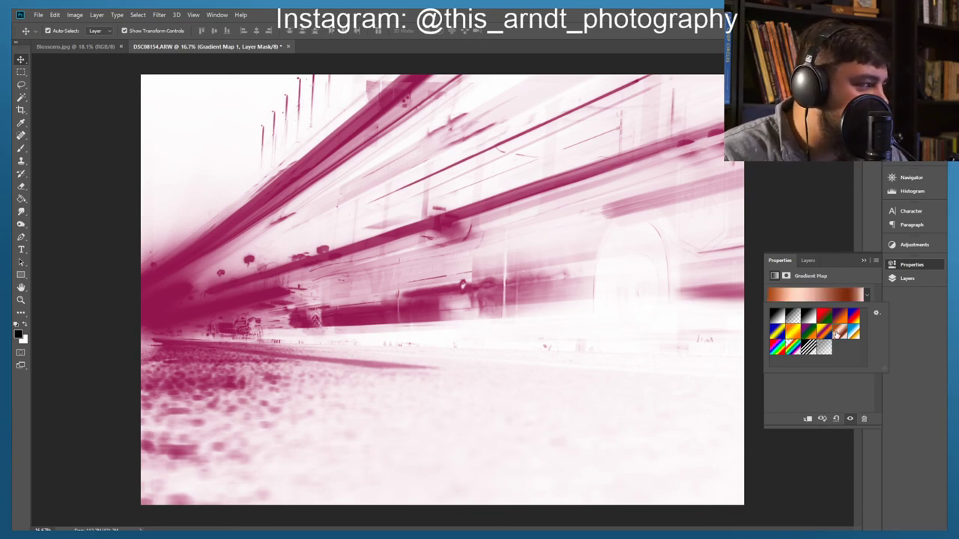
left_click(852, 334)
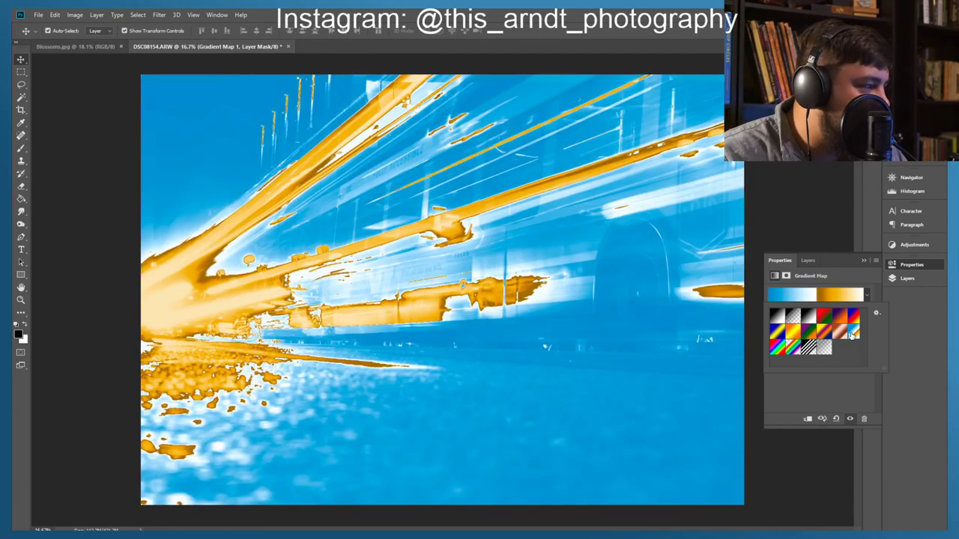
left_click(851, 319)
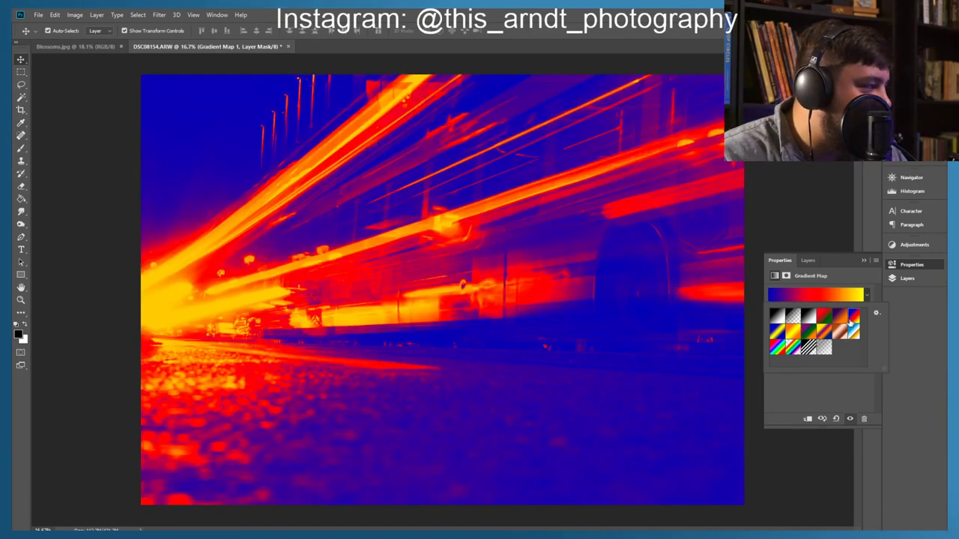
left_click(843, 384)
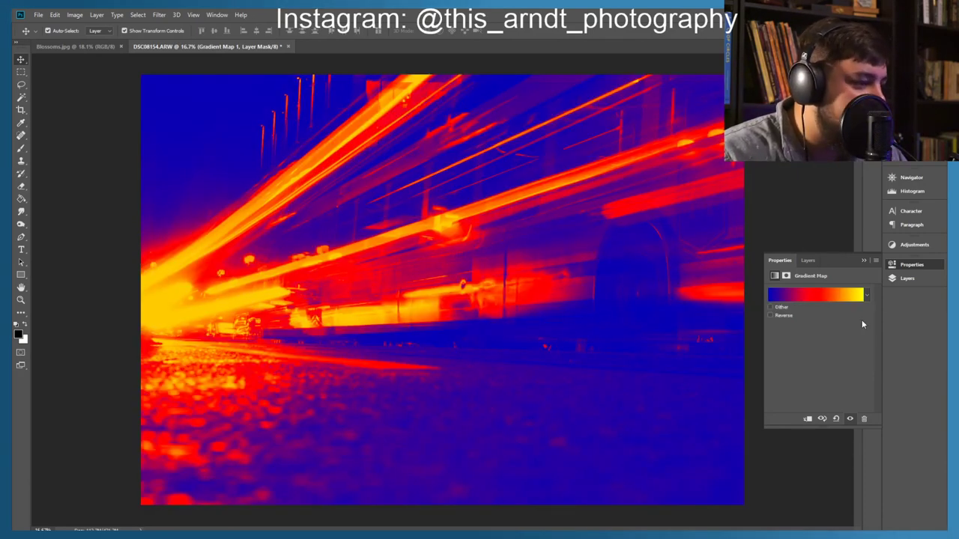
Step: Hide Layer 2, Layer 1 and Layer 0, and set the opacity of Layer 0 copy to 100%
left_click(906, 278)
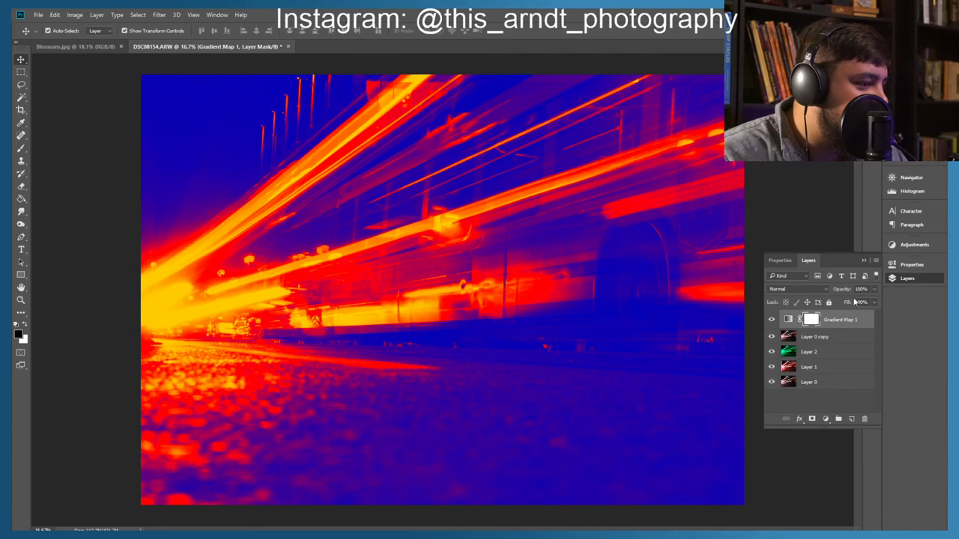
left_click(772, 351)
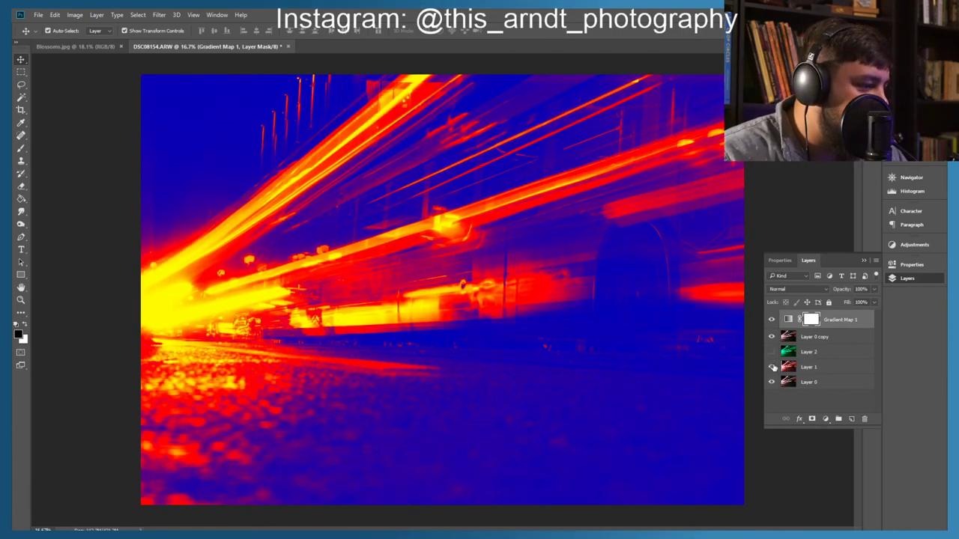
left_click(771, 367)
left_click(772, 382)
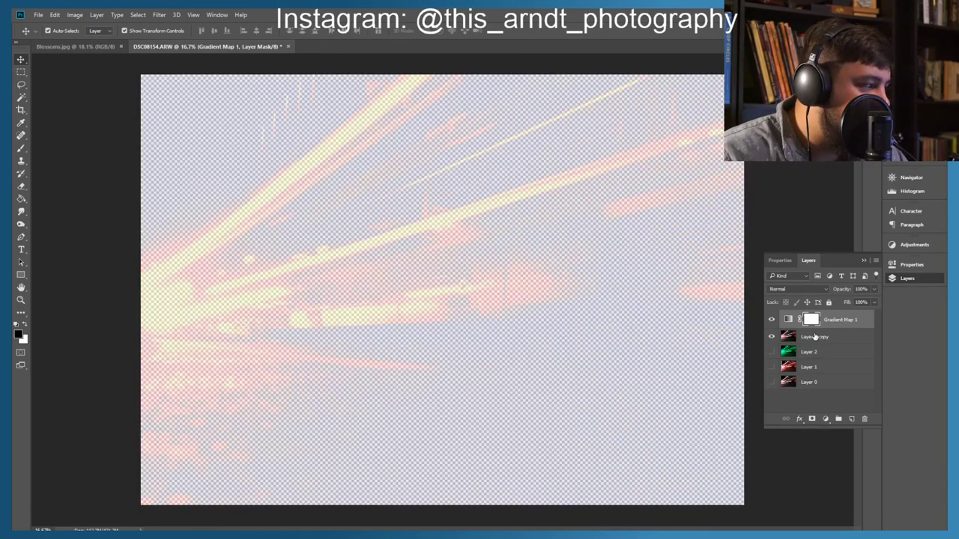
left_click(814, 338)
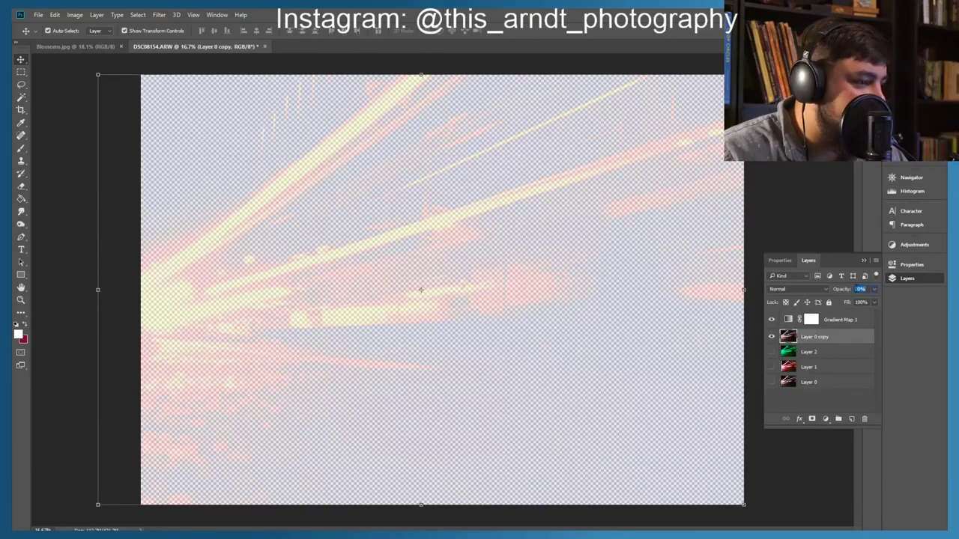
left_click(859, 289)
type("100")
key("Return")
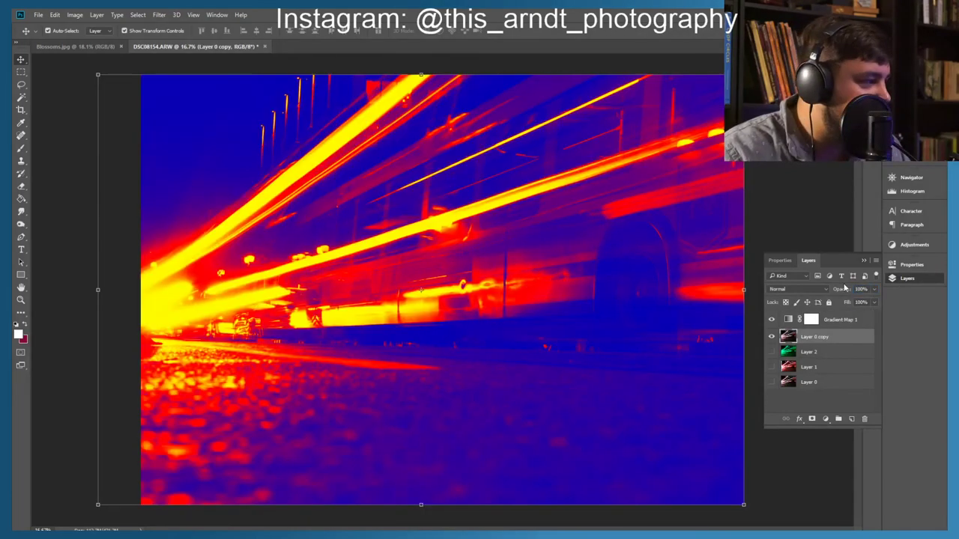
Step: Merge the Gradient Map into Layer 0 copy with Merge Visible and make Layer 2, Layer 1 and Layer 0 visible again
right_click(830, 336)
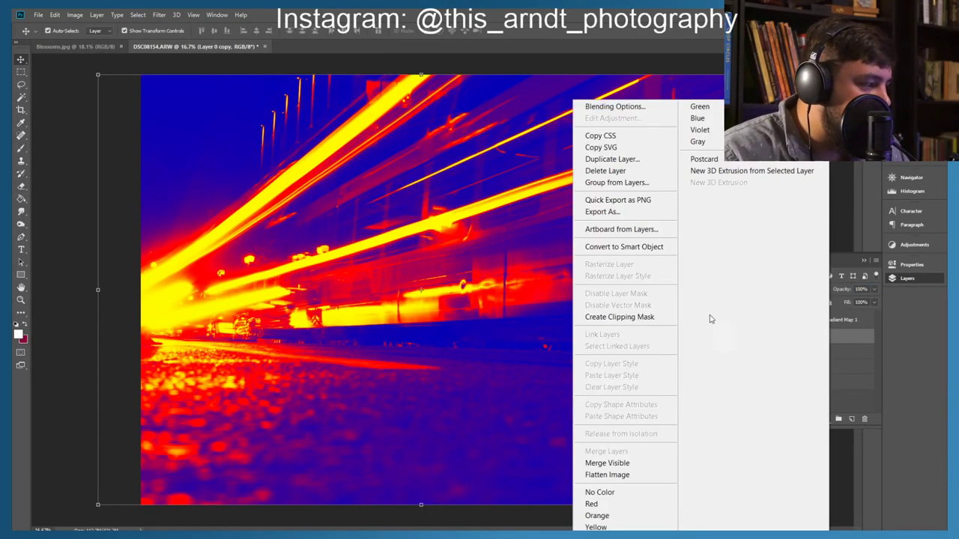
left_click(607, 463)
left_click_drag(772, 334, 771, 366)
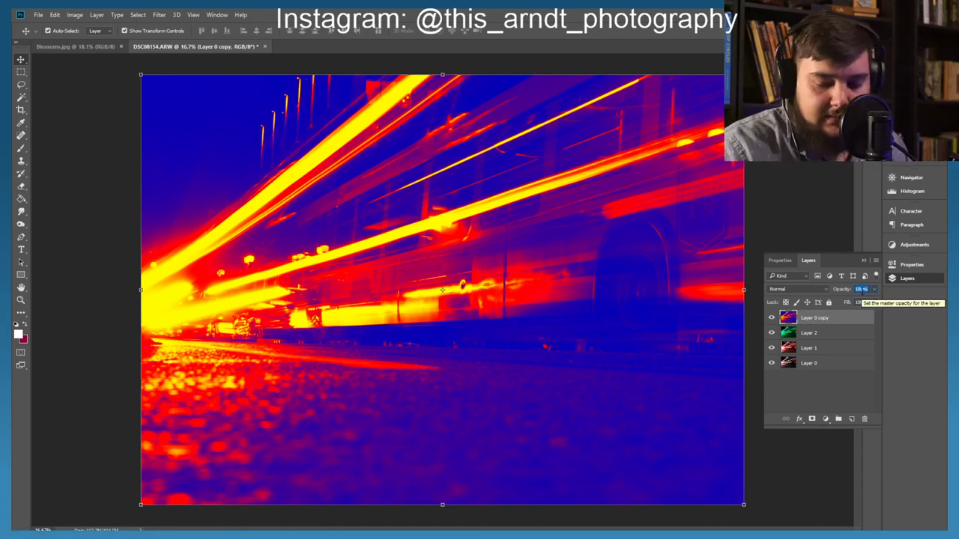
Step: Set the opacity of the merged gradient-mapped Layer 0 copy to 20%
type("20")
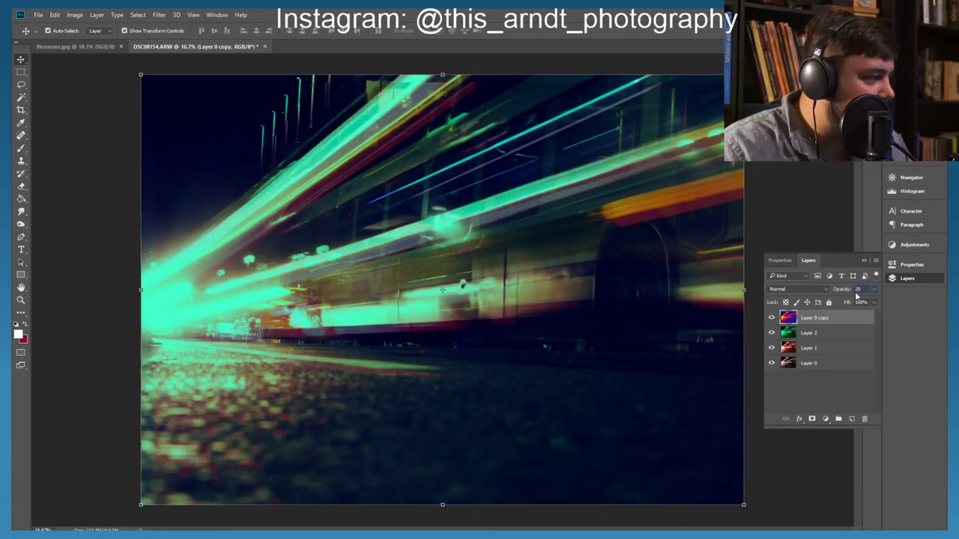
left_click(809, 367)
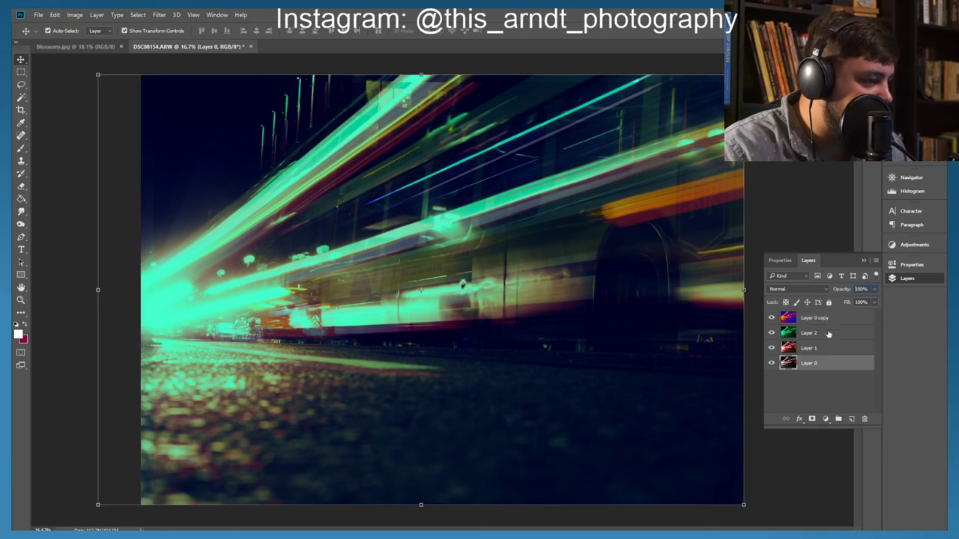
Step: Switch to Adobe Bridge and look through the photos in the 2019-08-10 ArtCrawl folder for another image to edit
left_click(830, 377)
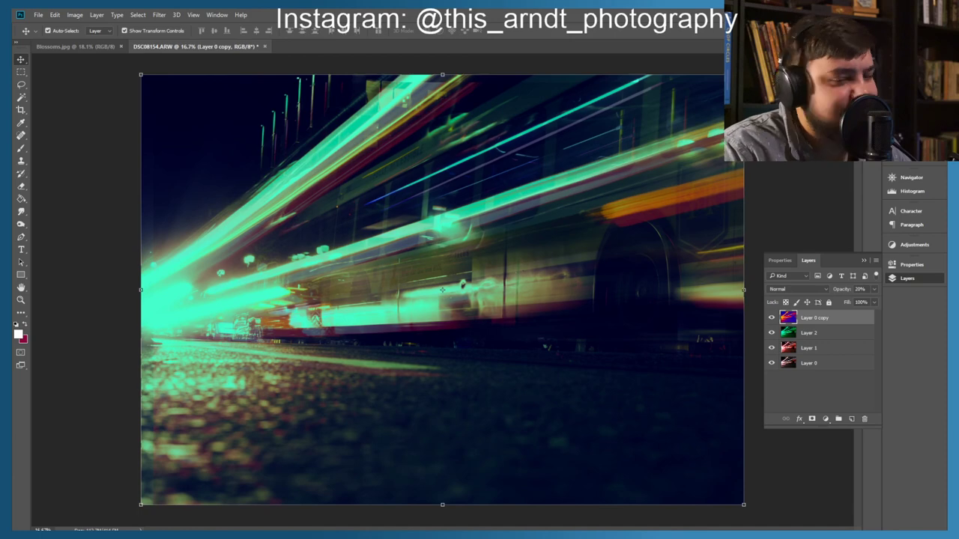
key("alt+Tab")
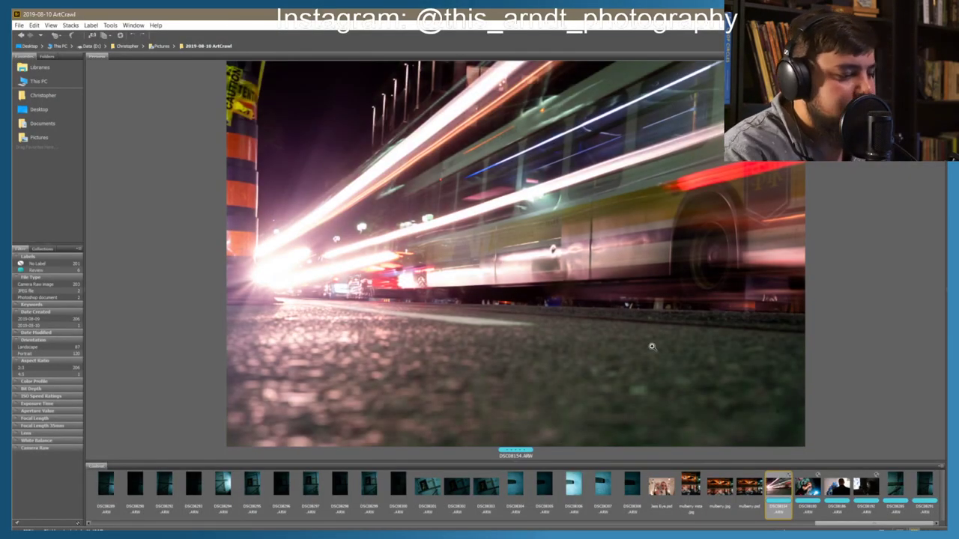
key("Right")
key("Right")
key("Right")
key("Right")
key("Left")
key("Left")
key("Left")
key("Left")
key("Left")
key("Left")
key("Left")
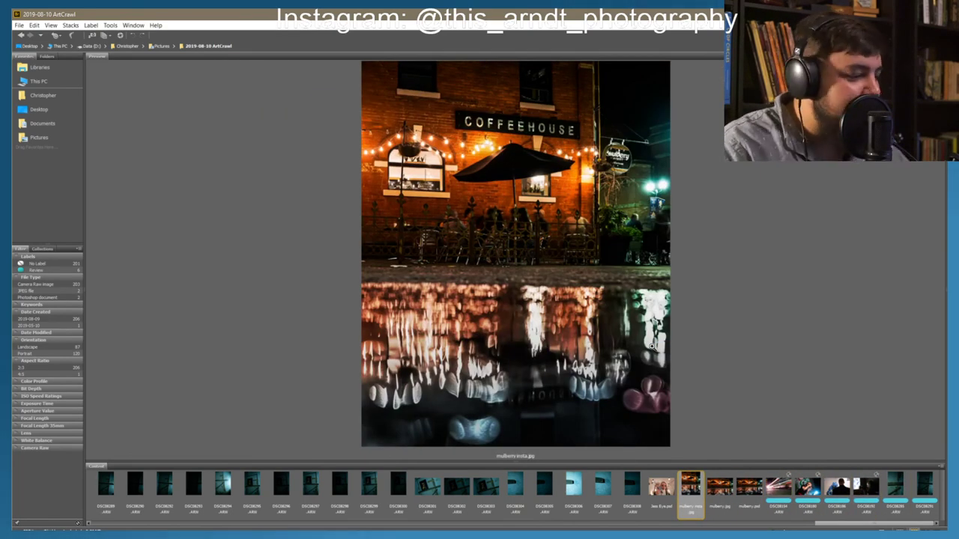
key("Left")
key("Left")
key("Left")
key("Left")
key("Left")
key("Left")
key("Left")
key("Left")
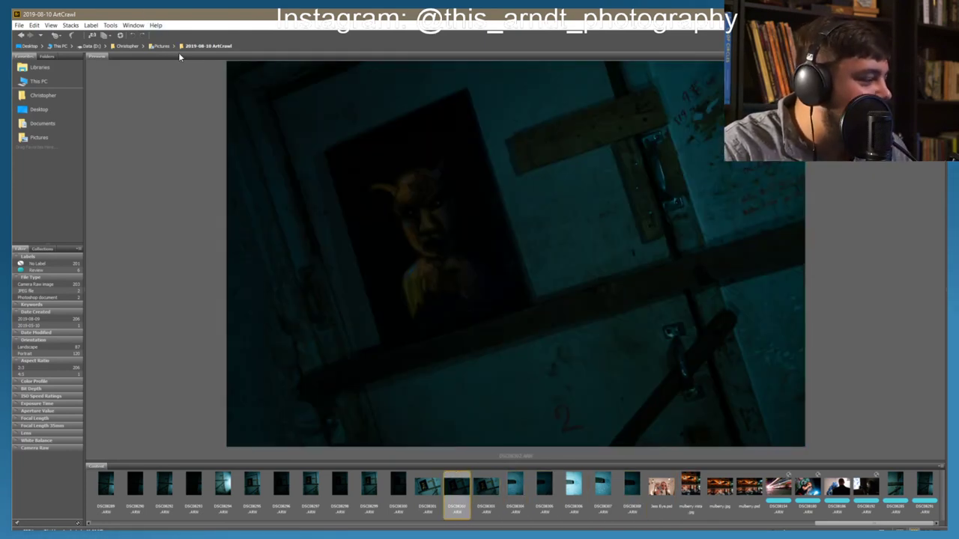
Step: Go up to the Pictures folder, check the dated shoot folders and open 2019-05-10 ArtCrawl
left_click(159, 47)
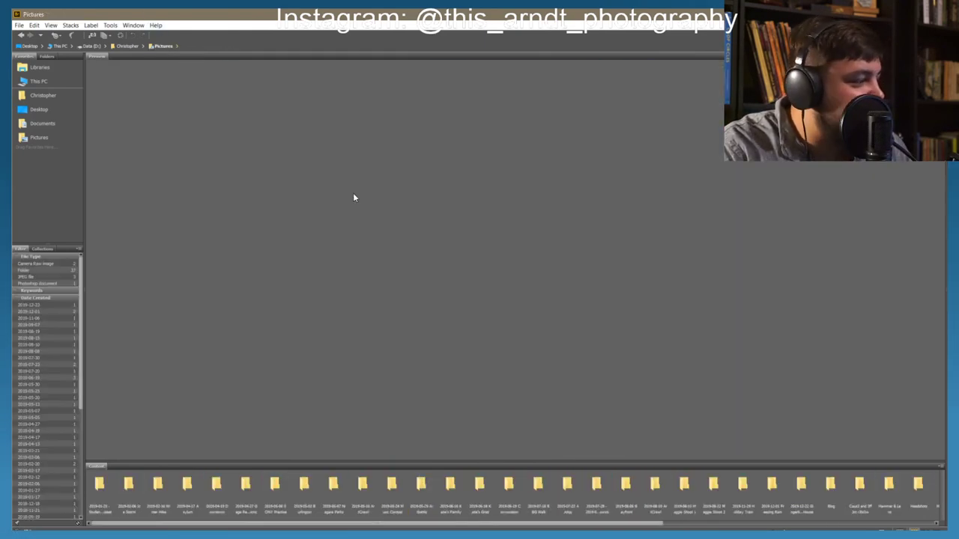
left_click(567, 491)
left_click(536, 488)
left_click(507, 487)
left_click(480, 493)
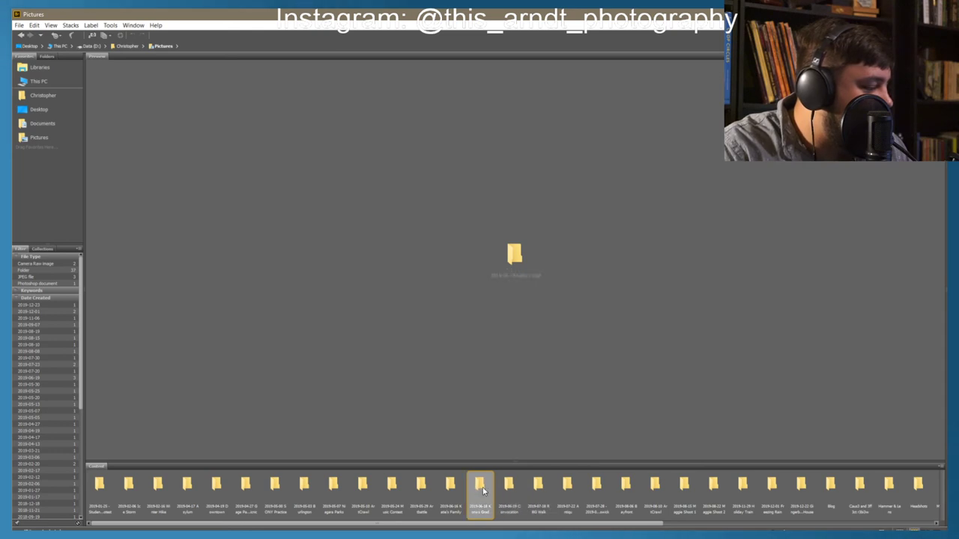
left_click(449, 492)
left_click(429, 492)
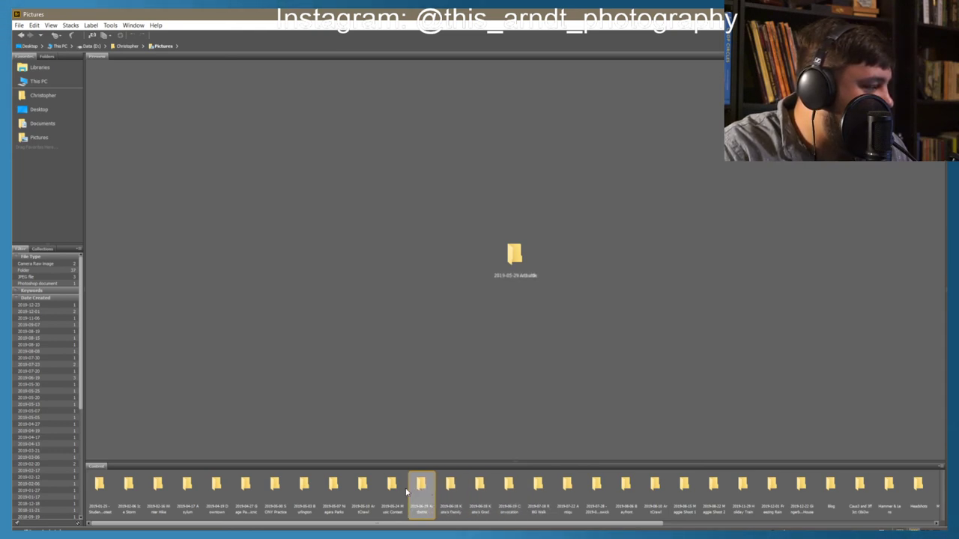
left_click(391, 488)
left_click(362, 487)
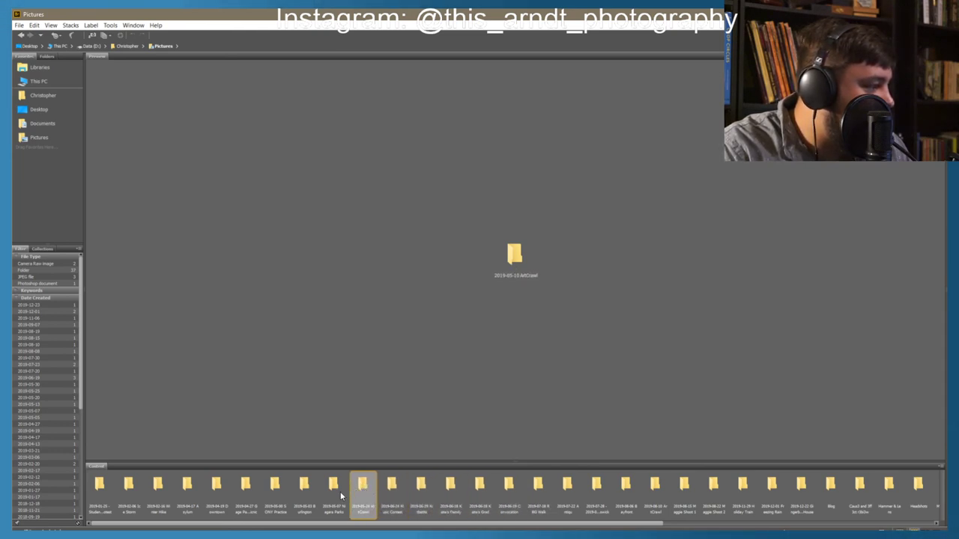
double_click(362, 487)
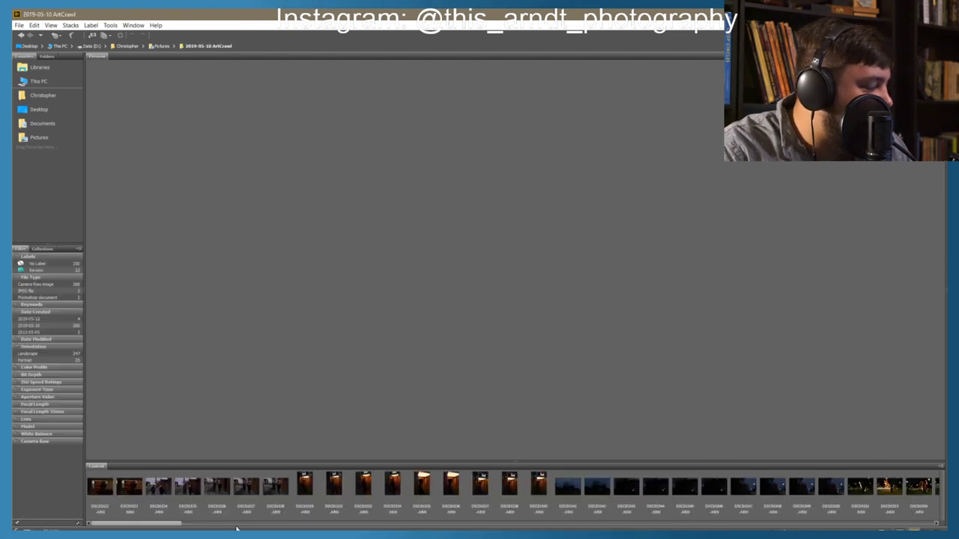
Step: Look through the labelled photos at the end of the 2019-05-10 ArtCrawl folder, working back to the phone booth shots
scroll(926, 487, "down", 15)
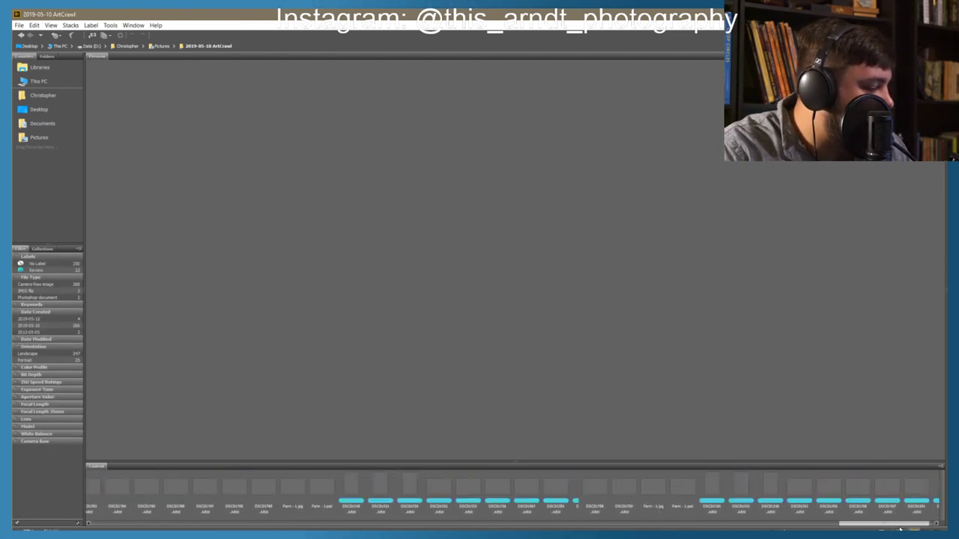
left_click(925, 487)
key("Left")
key("Left")
key("Left")
key("Left")
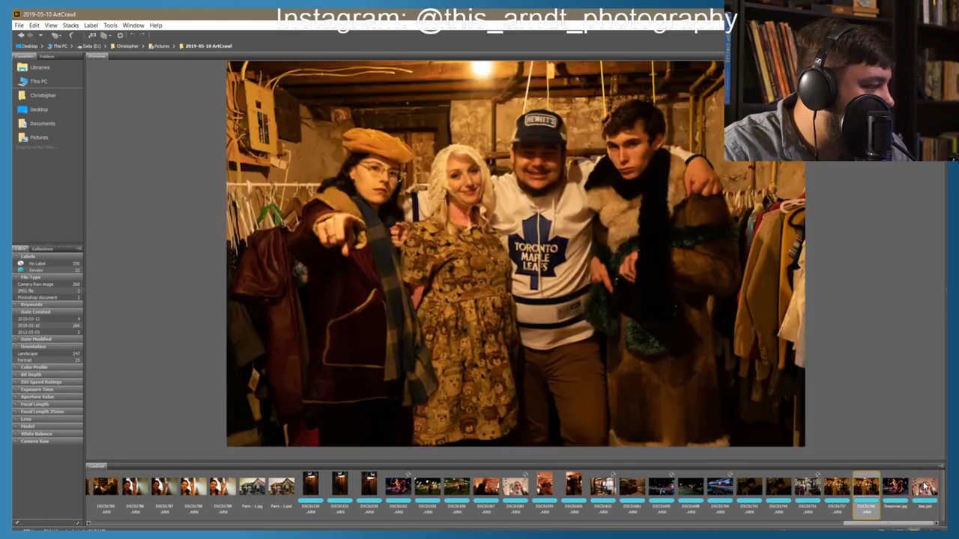
key("Left")
key("Left")
key("Left")
key("Left")
key("Left")
key("Left")
key("Left")
key("Left")
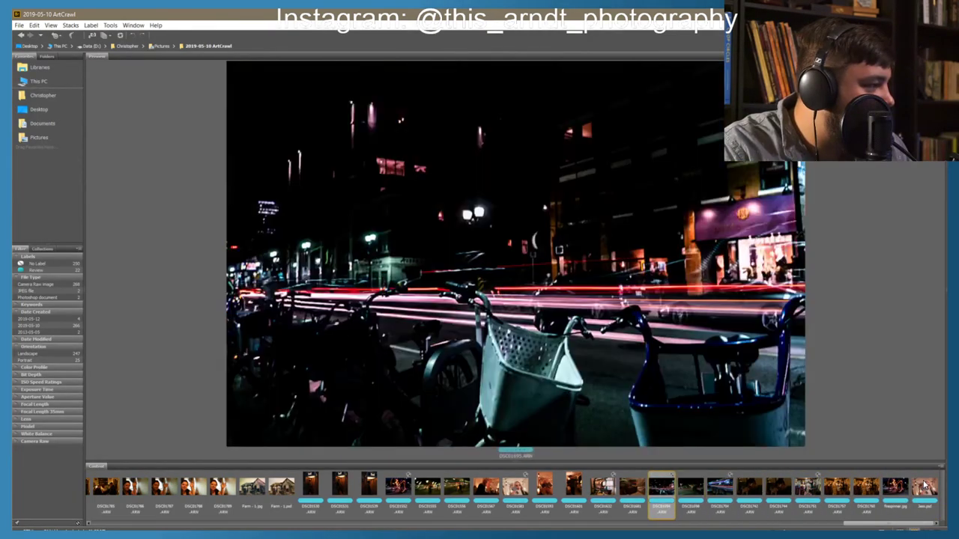
key("Left")
key("Left")
key("Left")
key("Left")
key("Left")
key("Left")
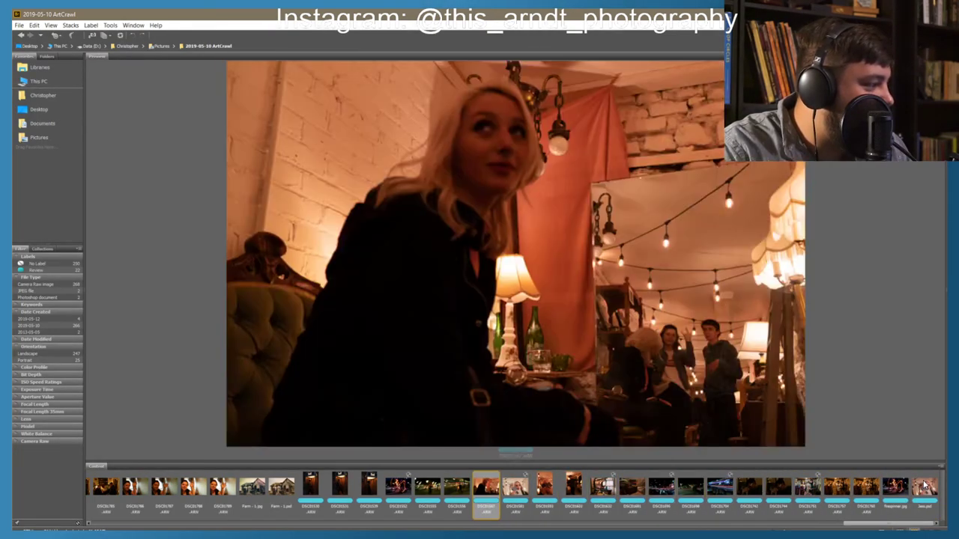
key("Left")
key("Left")
key("Left")
key("Left")
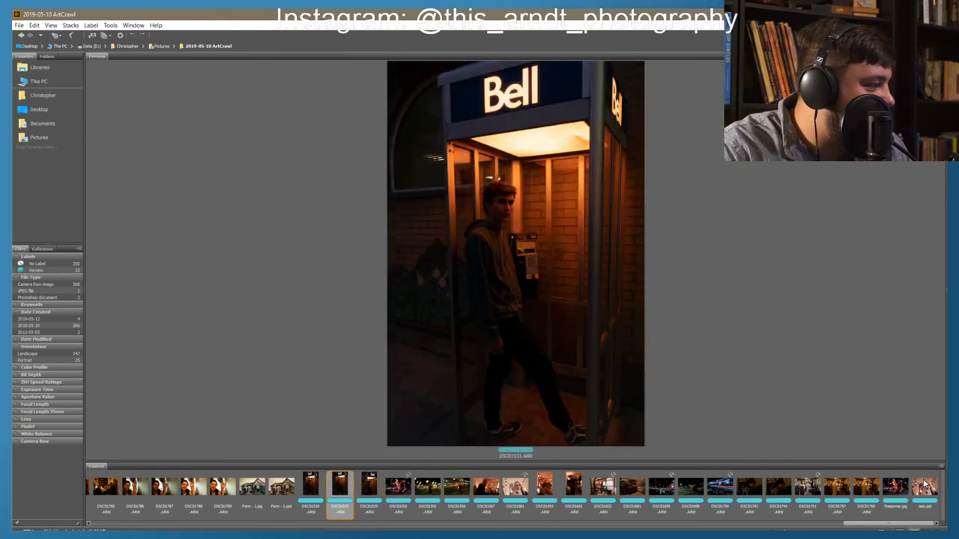
Step: Compare the Bell phone booth photos and open DSC01530.ARW in Camera Raw
key("Right")
key("Right")
key("Left")
key("Right")
key("Right")
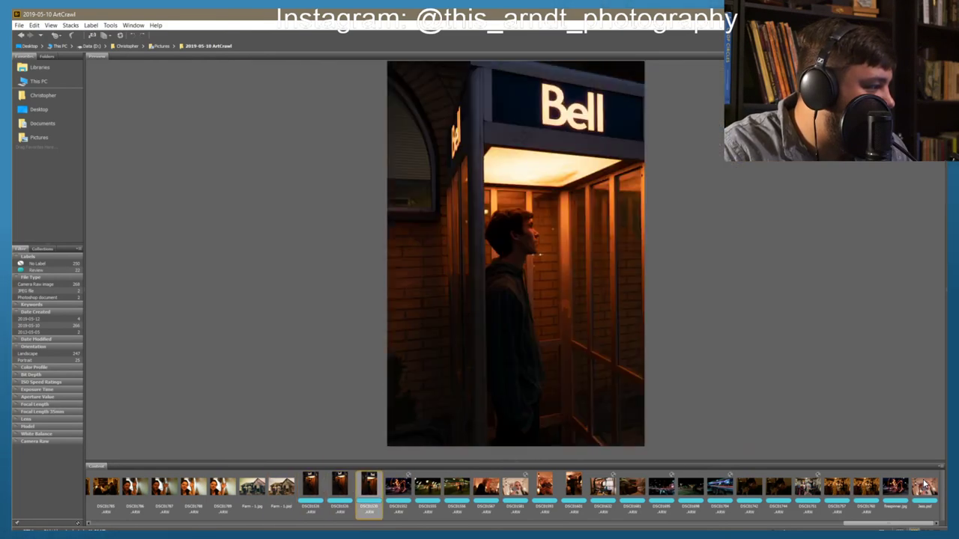
key("Left")
key("Left")
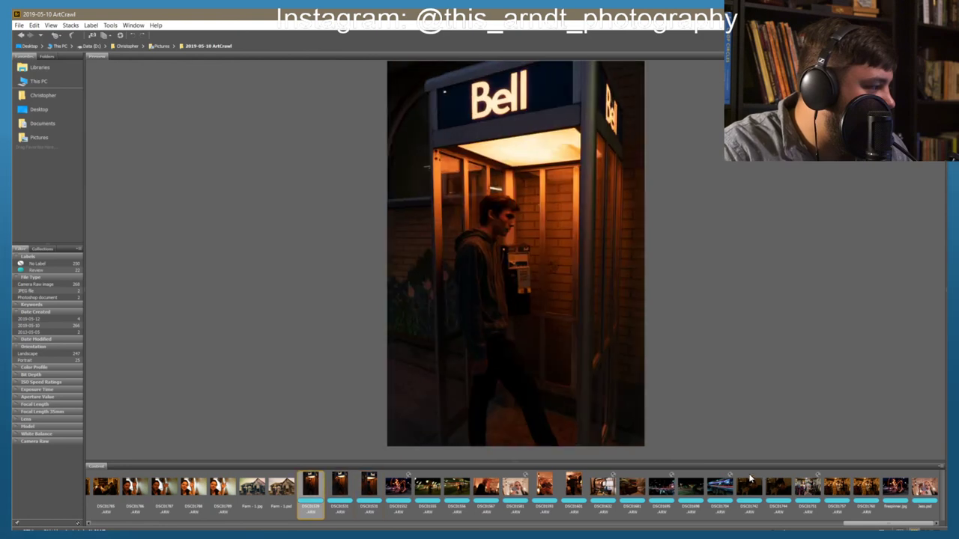
double_click(309, 487)
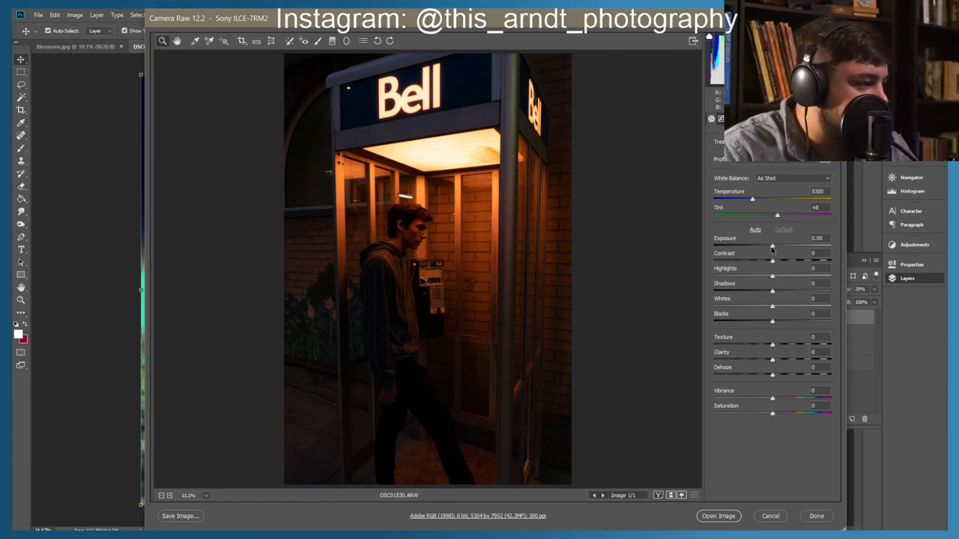
Step: Set Exposure to +0.80, Contrast +30, Highlights +1, Shadows -28 and Blacks -16, and open the photo in Photoshop
left_click_drag(772, 248, 752, 309)
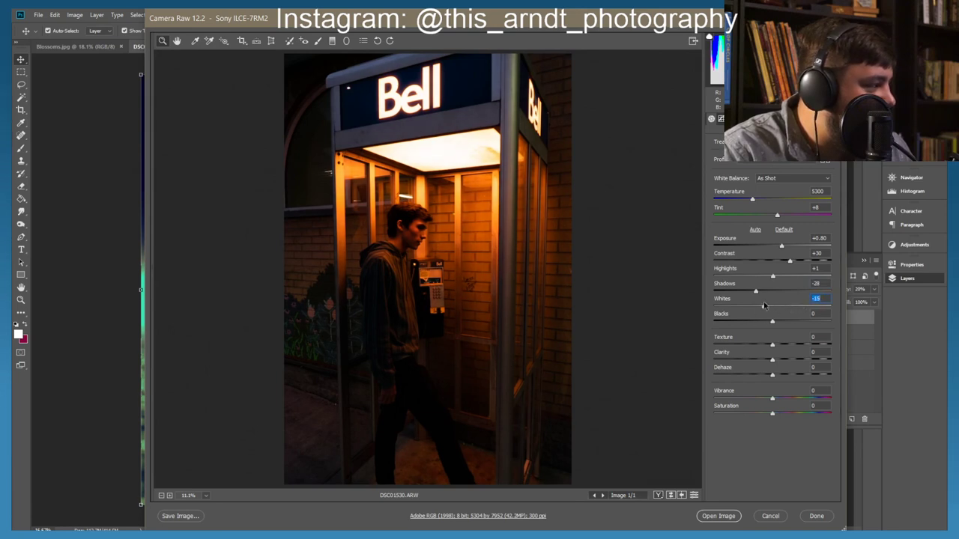
mouse_move(752, 308)
left_mouse_down()
mouse_move(781, 307)
mouse_move(766, 307)
mouse_move(760, 322)
left_mouse_up()
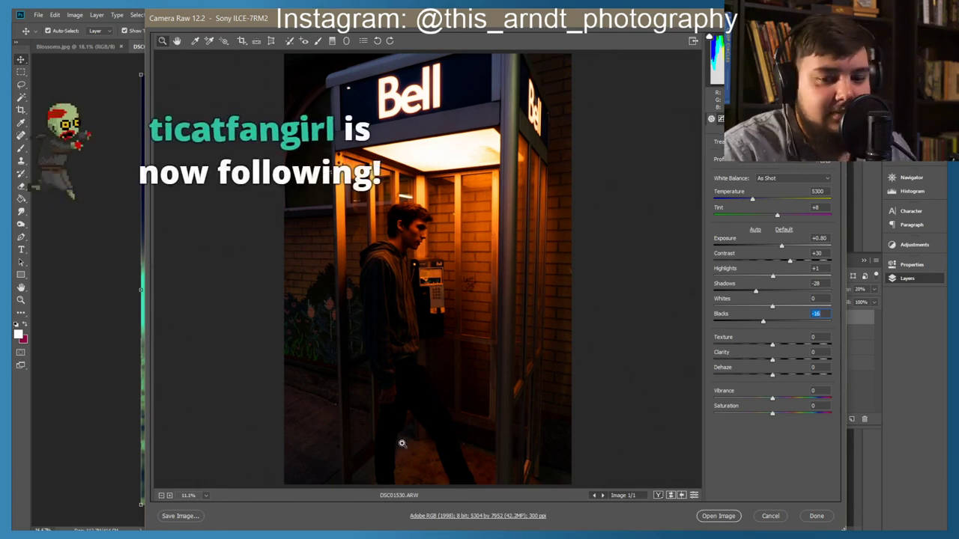
left_click(718, 516)
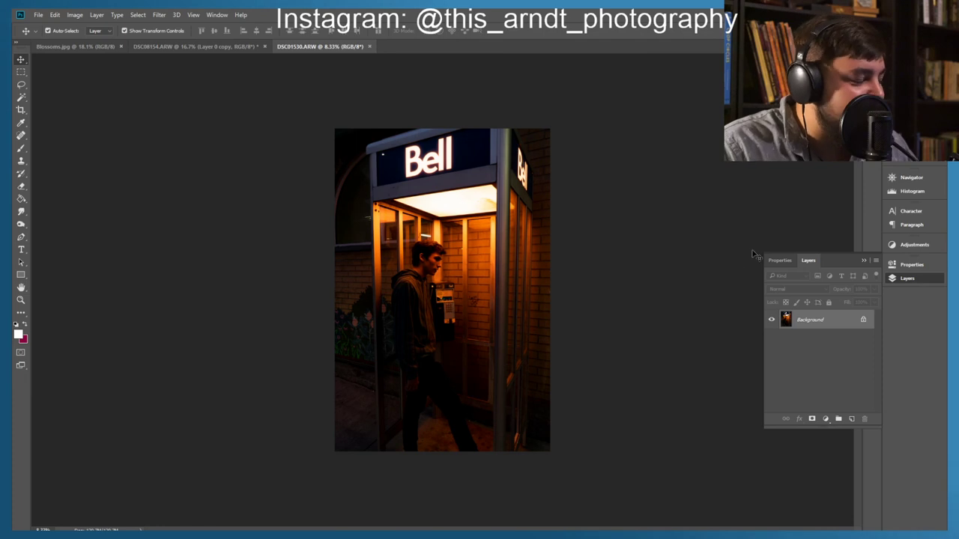
key("ctrl+plus")
key("ctrl+plus")
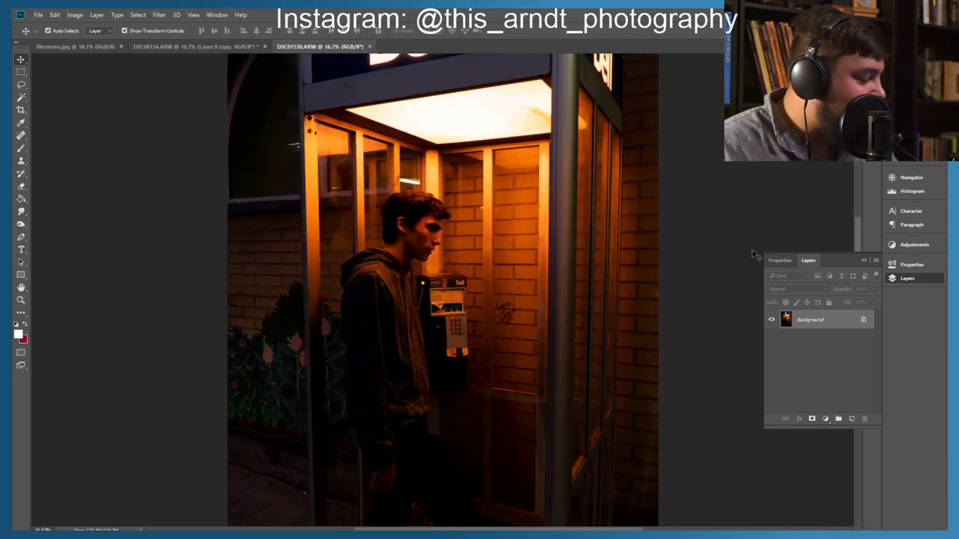
left_click_drag(497, 273, 496, 193)
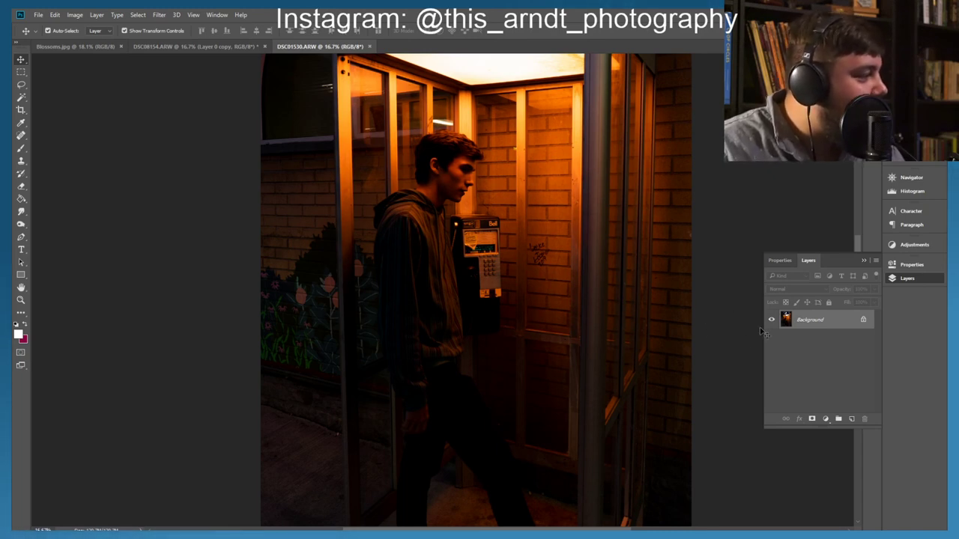
left_click(851, 421)
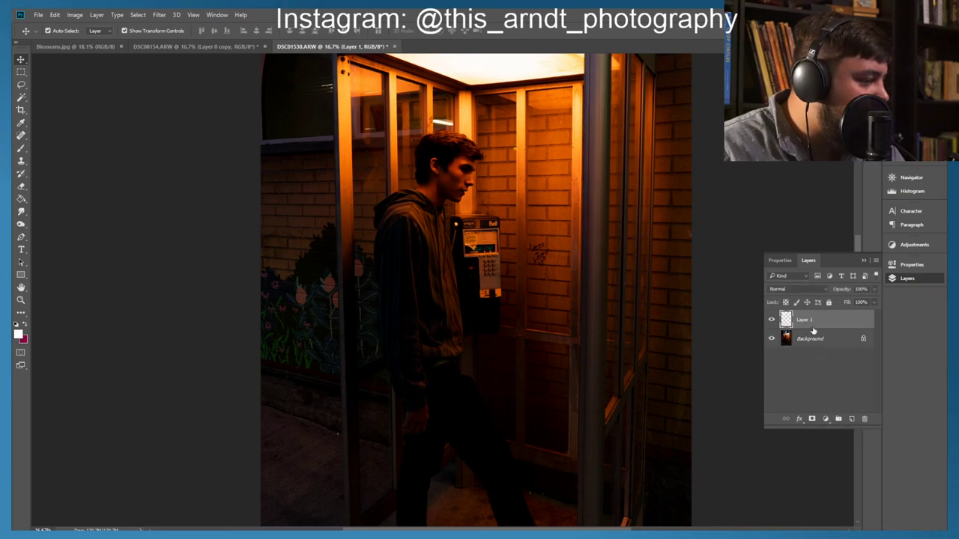
key("ctrl+z")
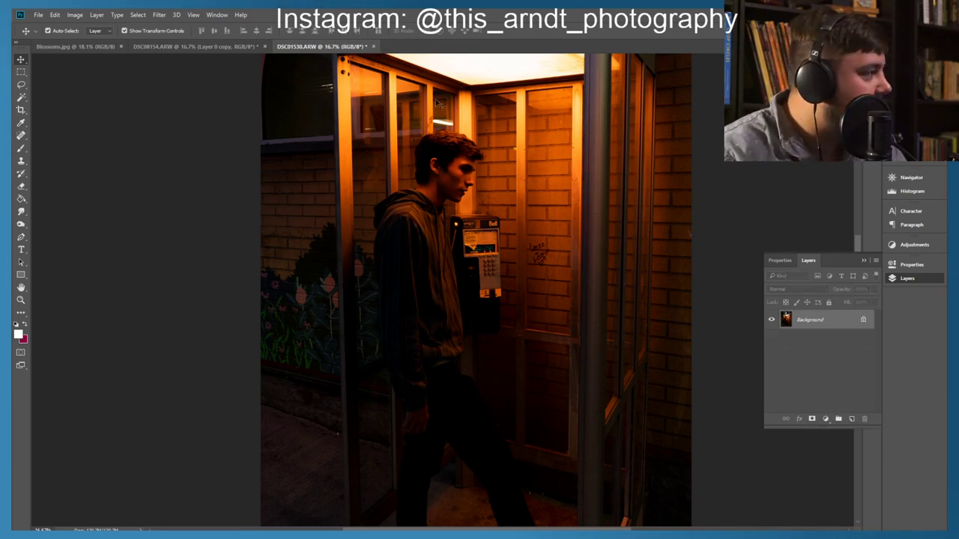
Step: Try a Hue/Saturation adjustment layer over the phone booth photo with Hue 0, Saturation +22 and Lightness +1
left_click(824, 419)
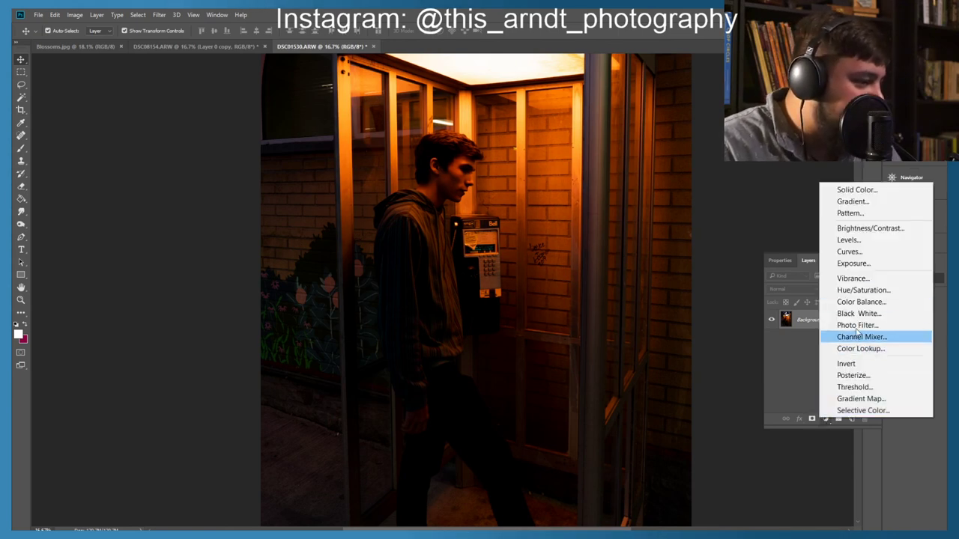
left_click(852, 292)
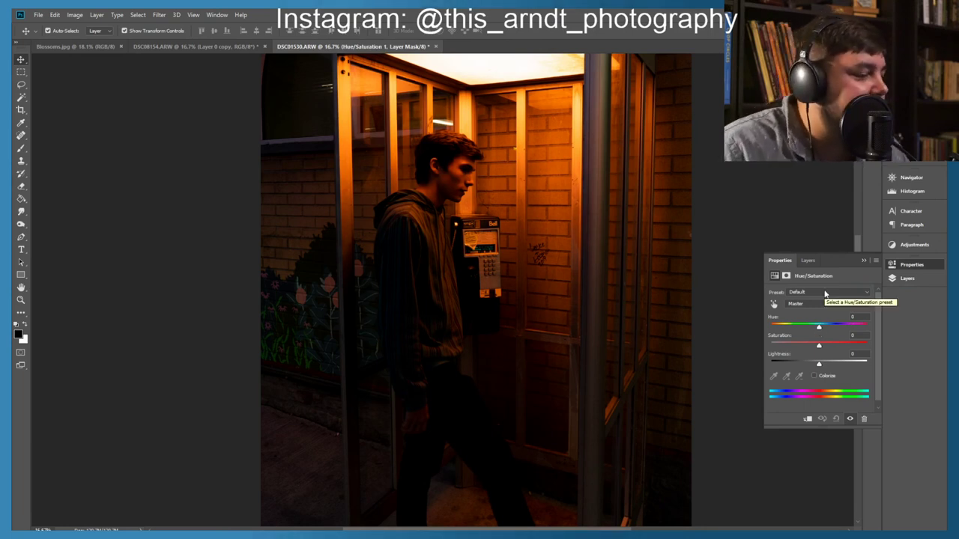
mouse_move(819, 330)
left_mouse_down()
mouse_move(833, 330)
mouse_move(802, 327)
mouse_move(826, 329)
left_mouse_up()
mouse_move(834, 329)
left_mouse_down()
mouse_move(848, 325)
mouse_move(807, 328)
mouse_move(821, 328)
left_mouse_up()
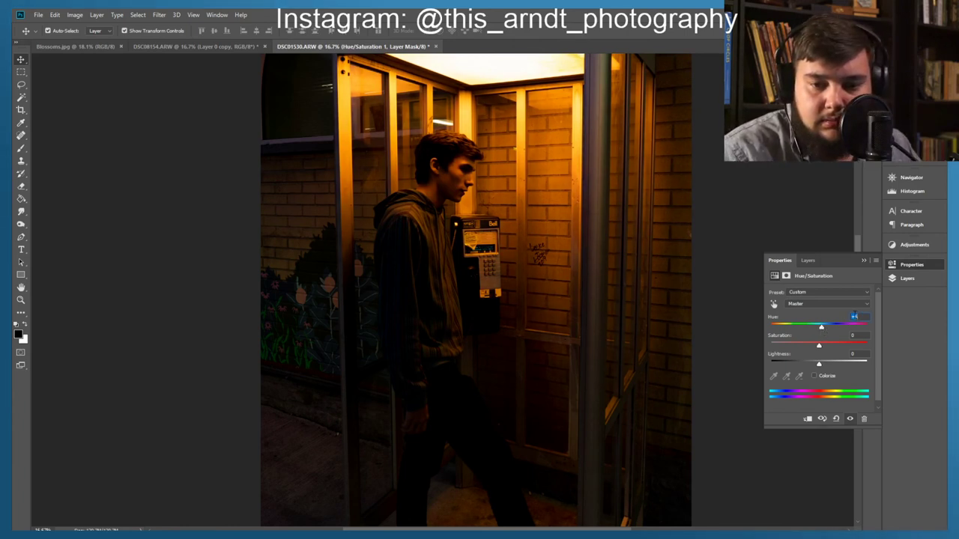
type("0")
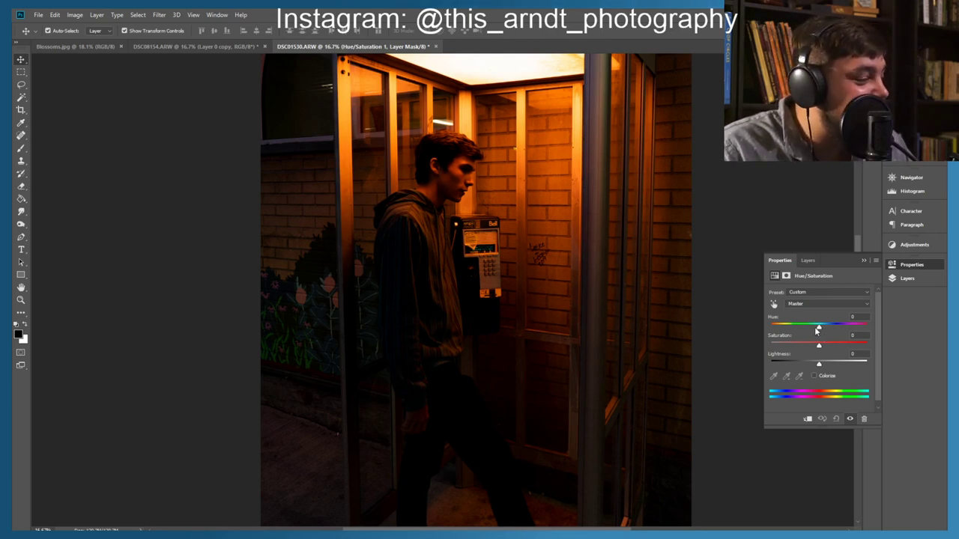
mouse_move(817, 348)
left_mouse_down()
mouse_move(834, 348)
mouse_move(810, 349)
mouse_move(832, 350)
mouse_move(805, 365)
mouse_move(820, 367)
left_mouse_up()
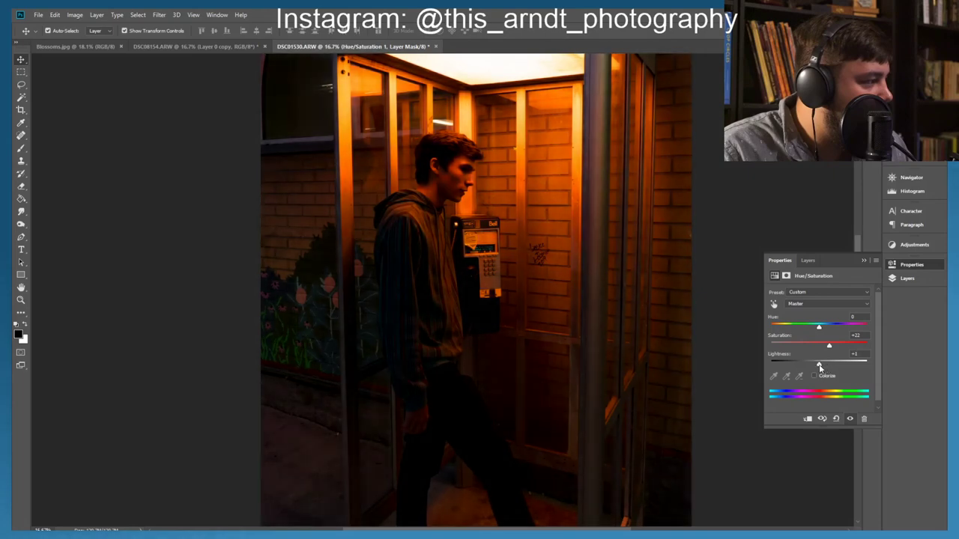
Step: Delete the Hue/Saturation adjustment layer
left_click(864, 261)
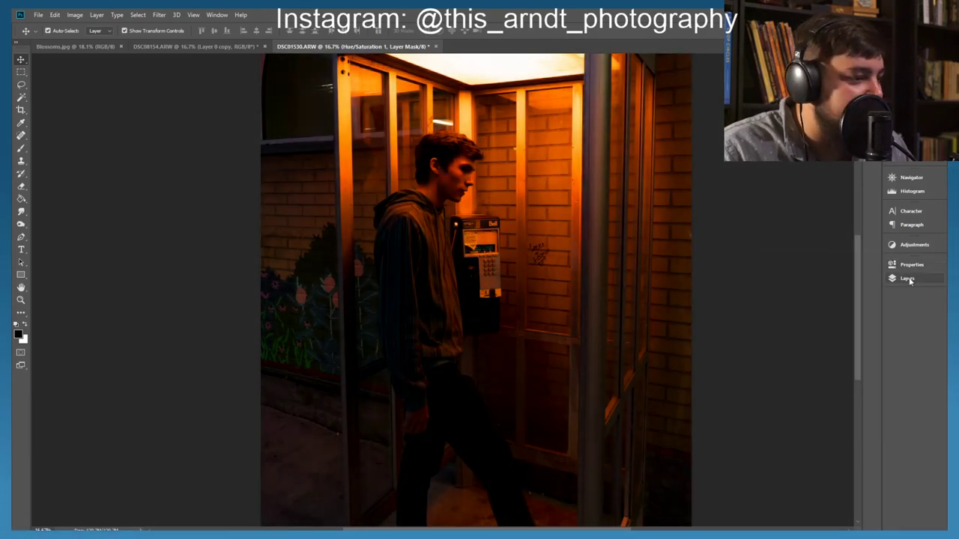
left_click(906, 278)
left_click(835, 376)
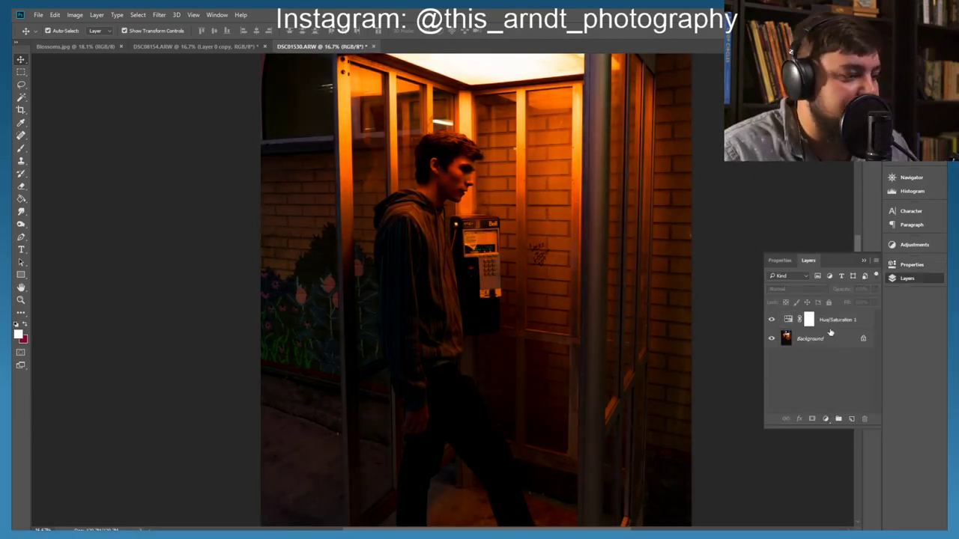
left_click(826, 320)
key("Delete")
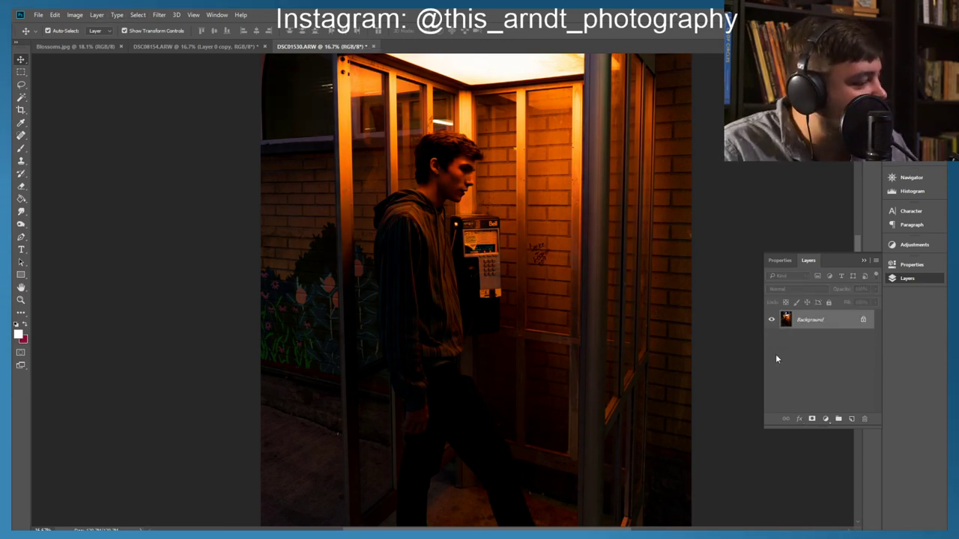
Step: Add a new empty layer above the photo and make a Color Range selection from Sampled Colors with Fuzziness 60
left_click(850, 419)
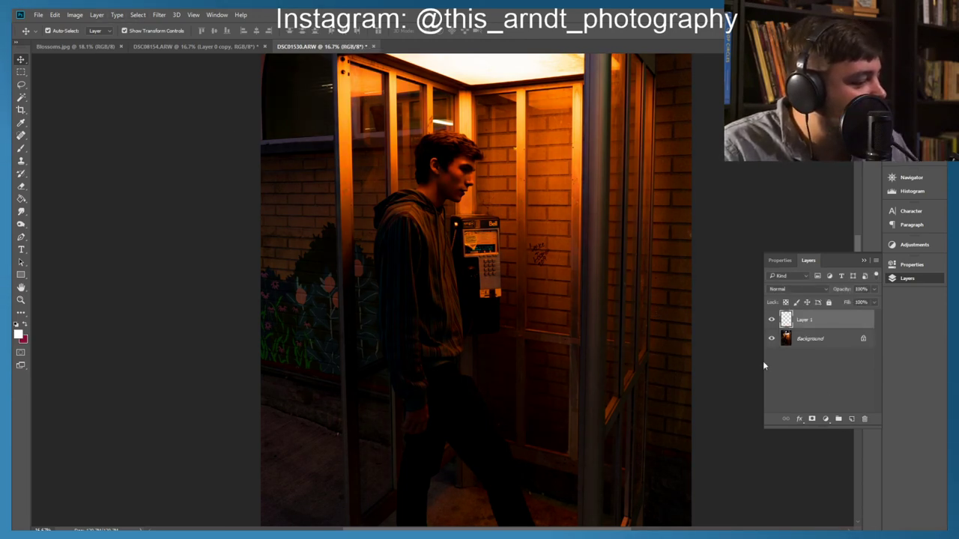
left_click(138, 14)
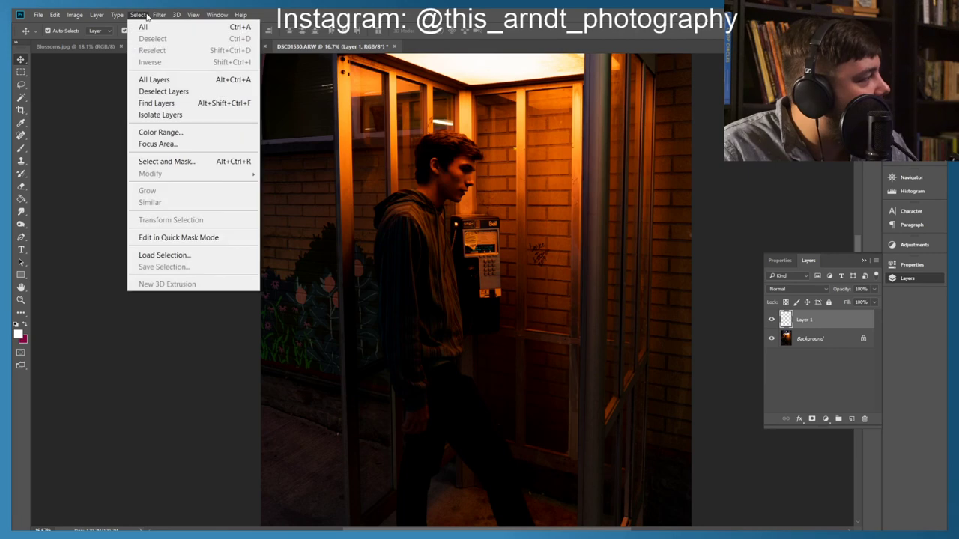
left_click(165, 132)
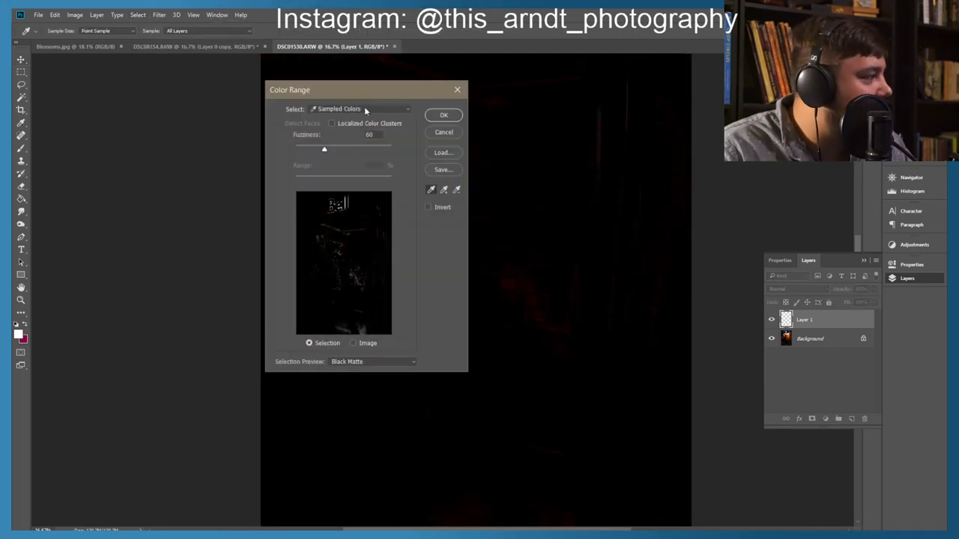
left_click(370, 108)
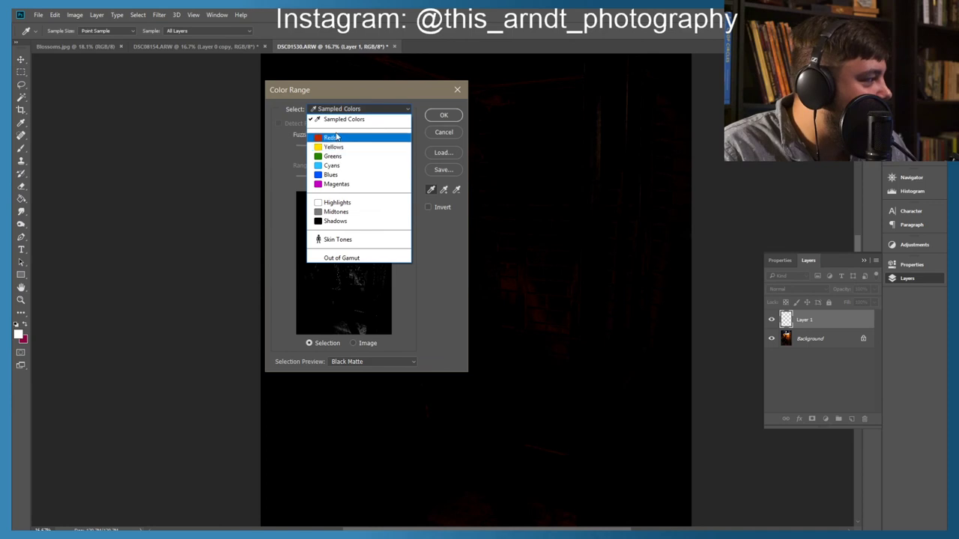
left_click(343, 120)
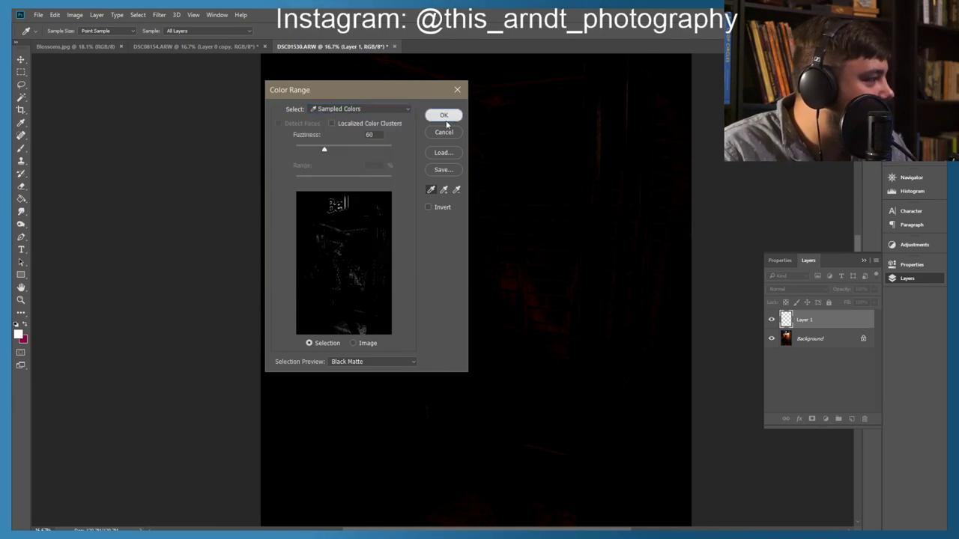
left_click(443, 115)
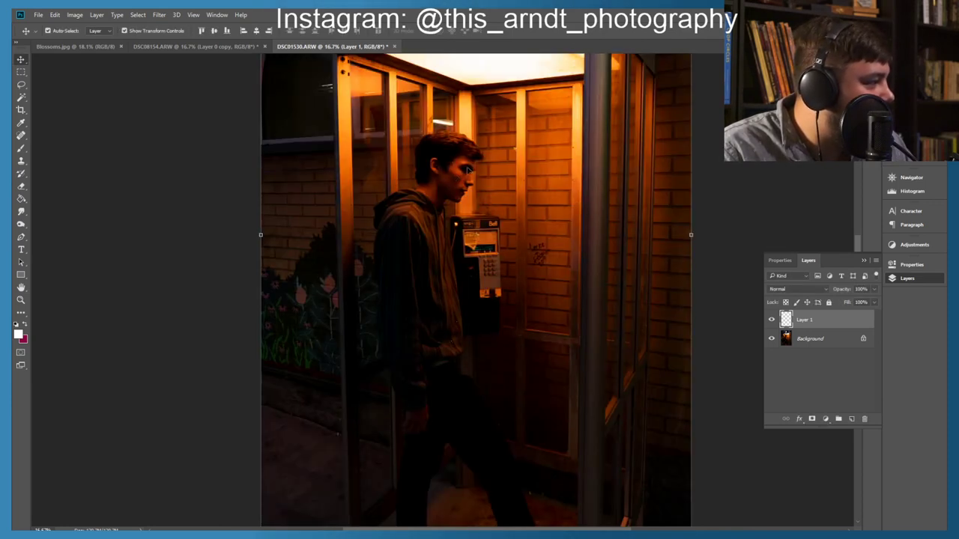
Step: Reopen Color Range with Sampled Colors and sample the skin tones on the man's face
left_click(161, 14)
mouse_move(138, 14)
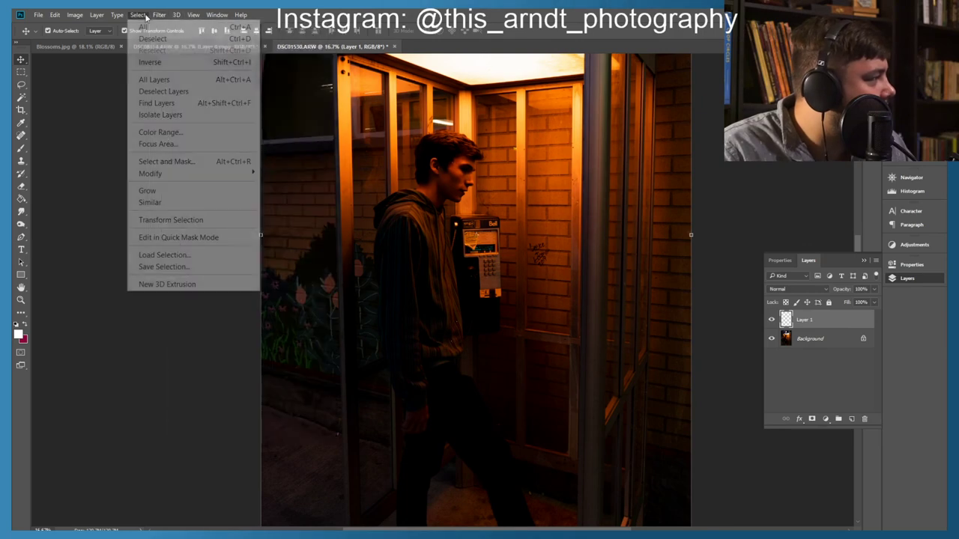
left_click(160, 132)
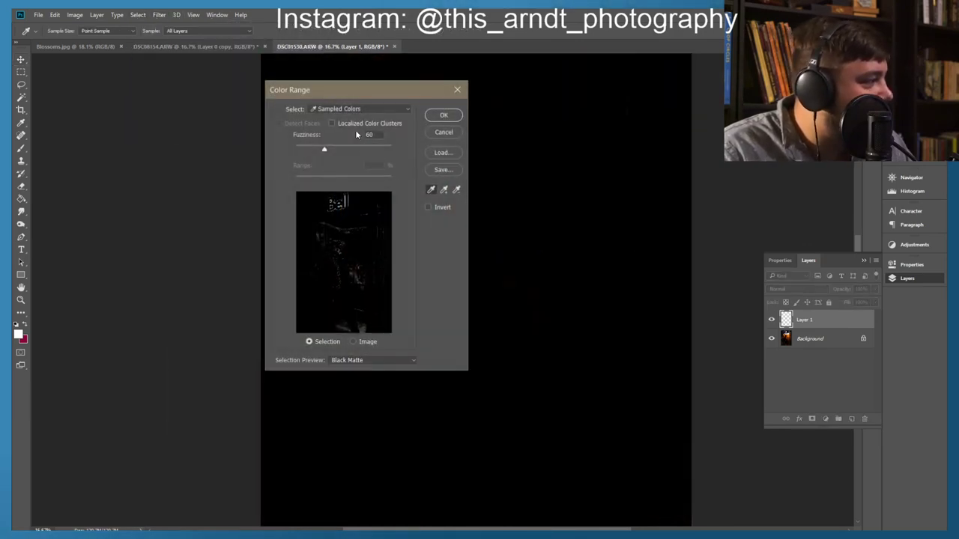
left_click_drag(393, 89, 214, 90)
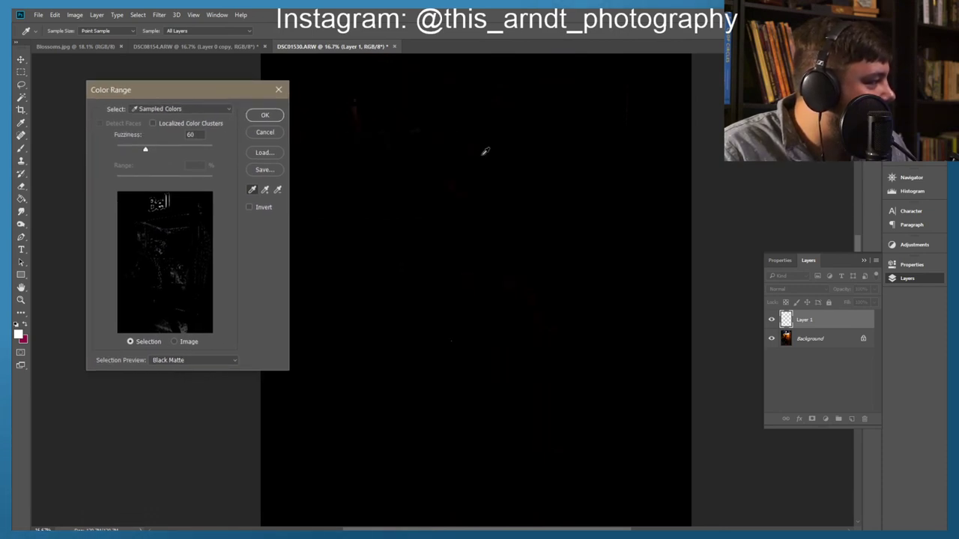
left_click(460, 160)
left_click(464, 185)
left_click(453, 183)
left_click(457, 180)
left_click(455, 175)
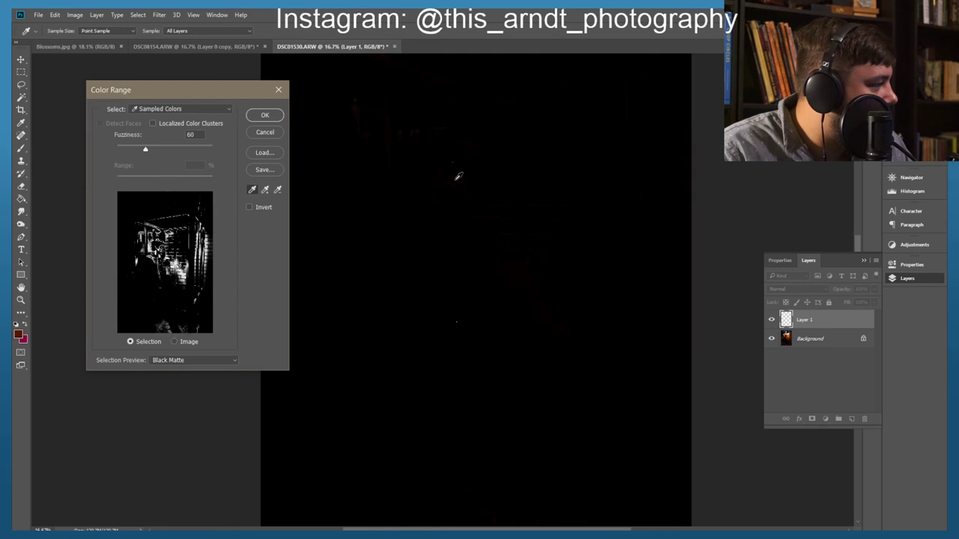
left_click(452, 177)
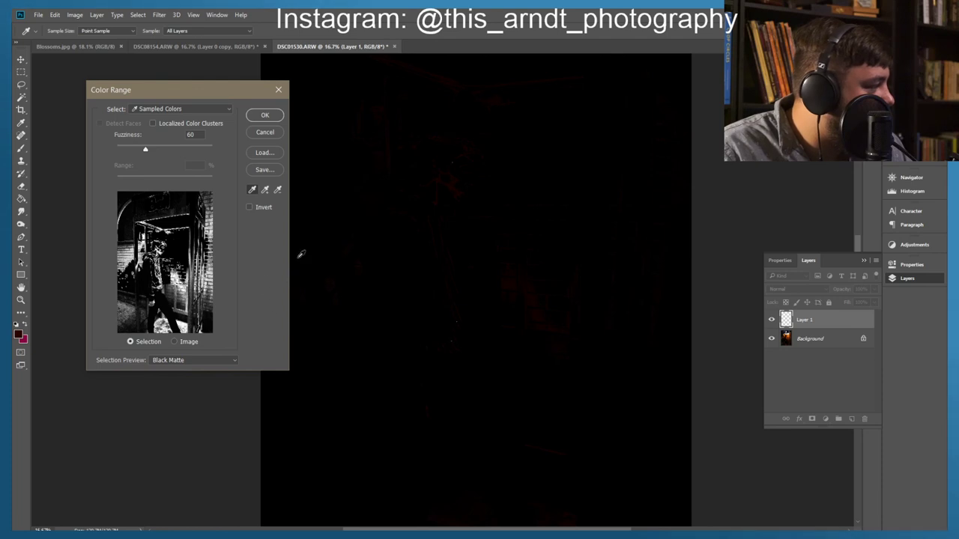
Step: Try alternative color samples from the man's hair, his face and the lit booth wall below the ceiling light
left_click(445, 144)
left_click(478, 101)
left_click(481, 81)
left_click(480, 78)
left_click(497, 96)
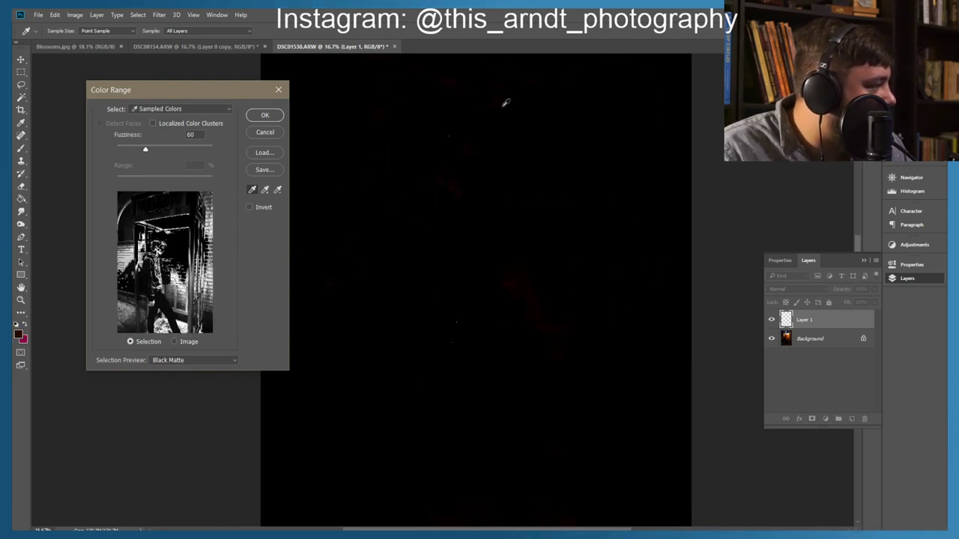
left_click(426, 146)
left_click(470, 155)
left_click(460, 182)
left_click(454, 173)
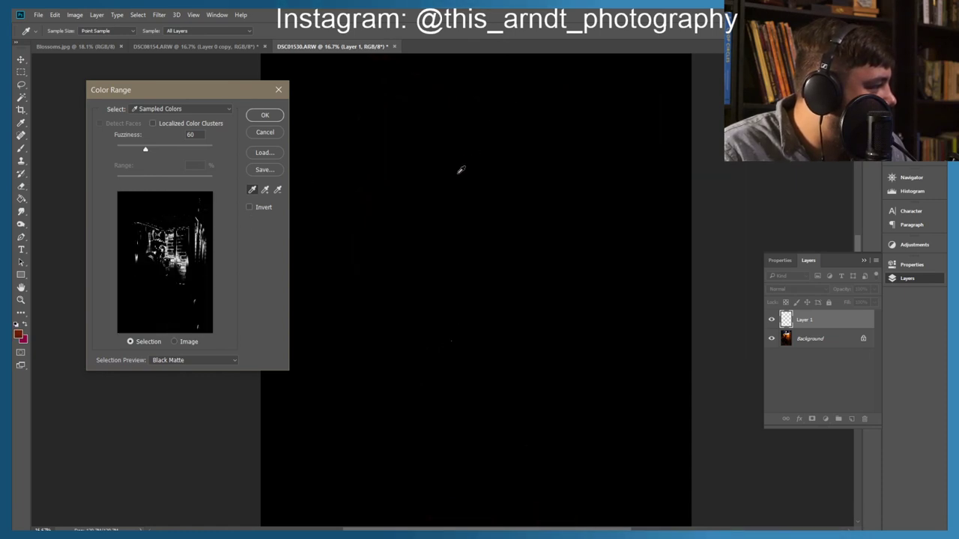
left_click(484, 93)
left_click(502, 95)
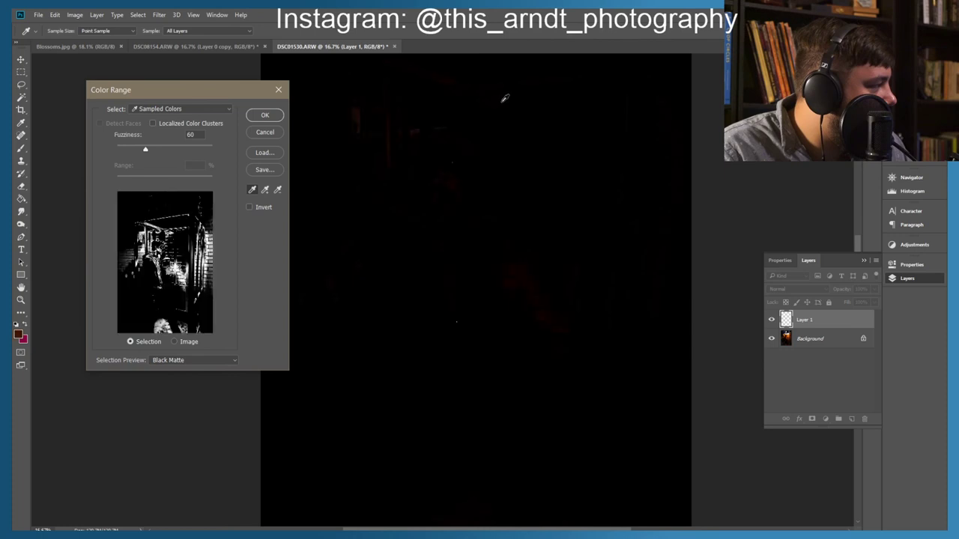
Step: Add several tones from the man's face and forehead to the sampled color range
left_click(265, 191)
left_click(456, 177)
left_click(461, 168)
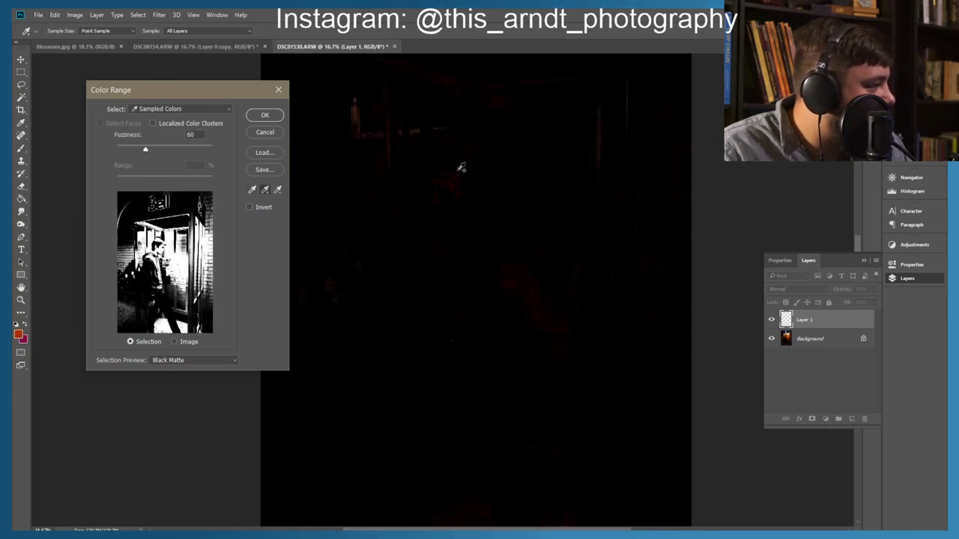
left_click(470, 156)
left_click(475, 156)
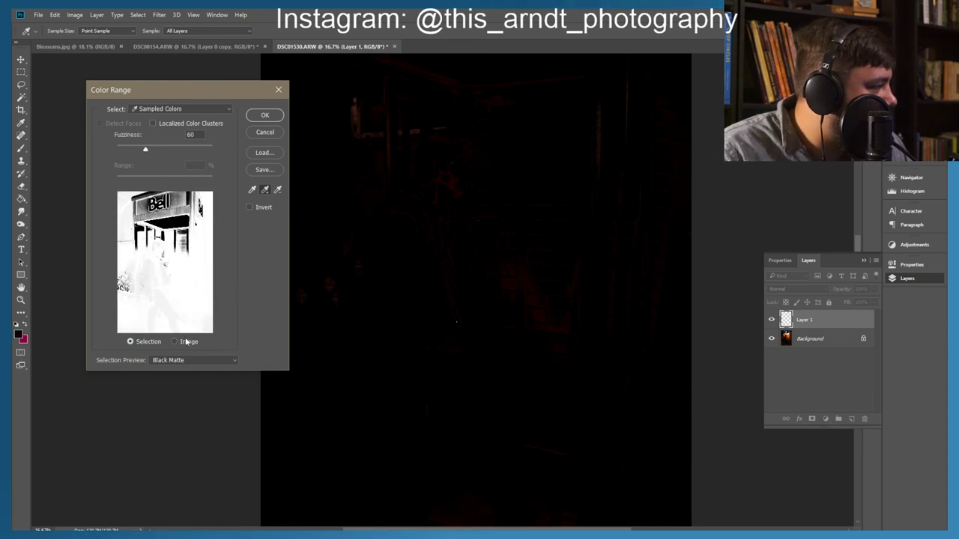
Step: Set the selection preview to Grayscale and add tones from the upper lit part of the booth to the range
left_click(203, 363)
left_click(188, 381)
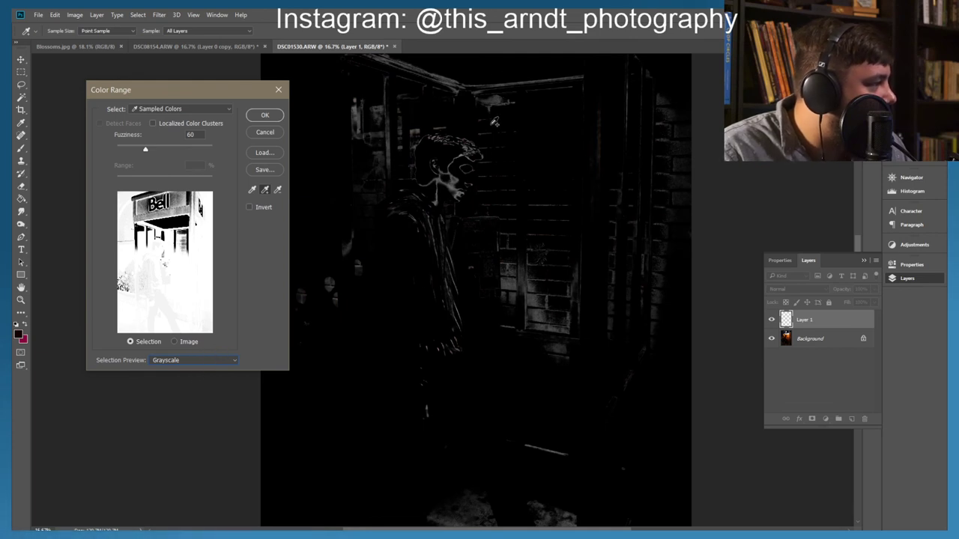
left_click(469, 112)
left_click(466, 113)
left_click(464, 113)
left_click(466, 96)
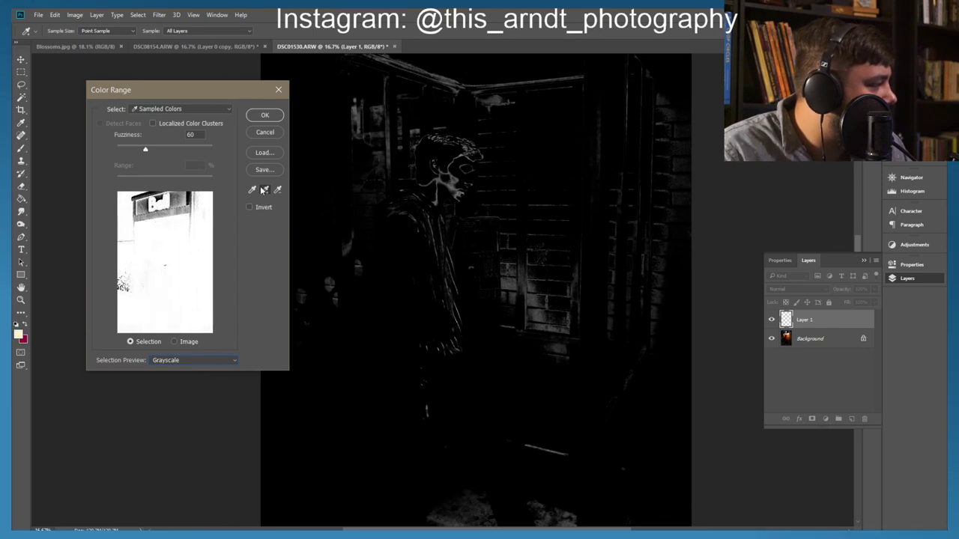
Step: Subtract the tone of the booth's left orange frame from the color range and apply the selection
left_click(278, 191)
left_click(343, 149)
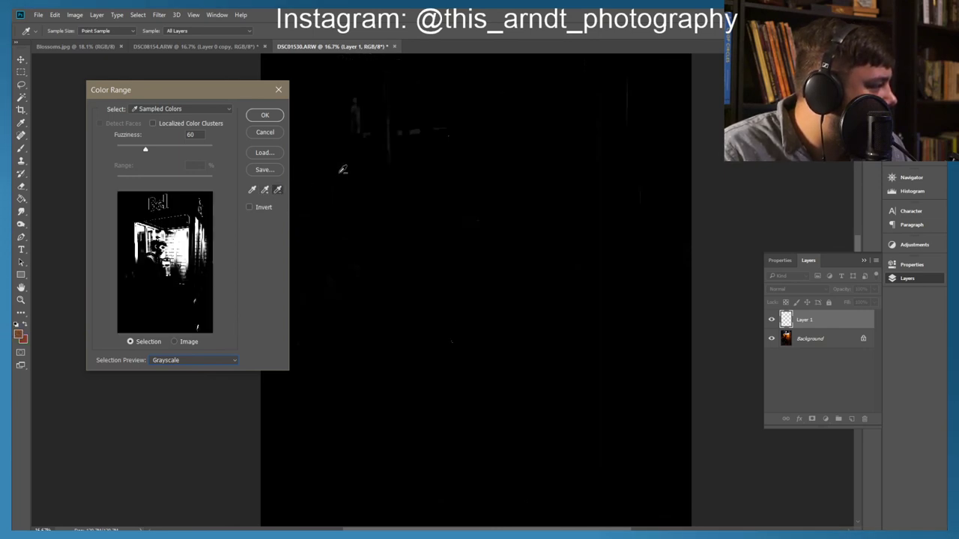
left_click(258, 116)
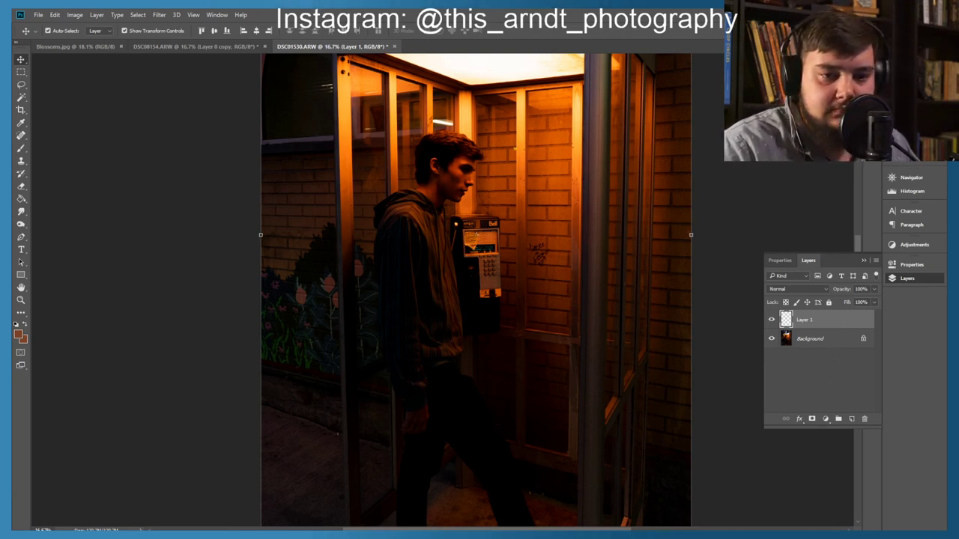
Step: Delete the empty Layer 1 above the photo
left_click(828, 357)
left_click(823, 327)
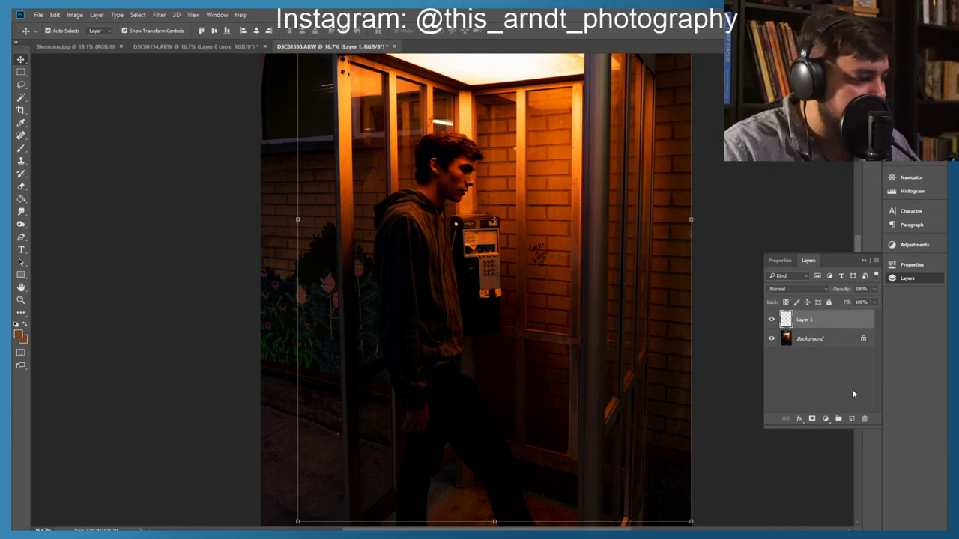
key("Delete")
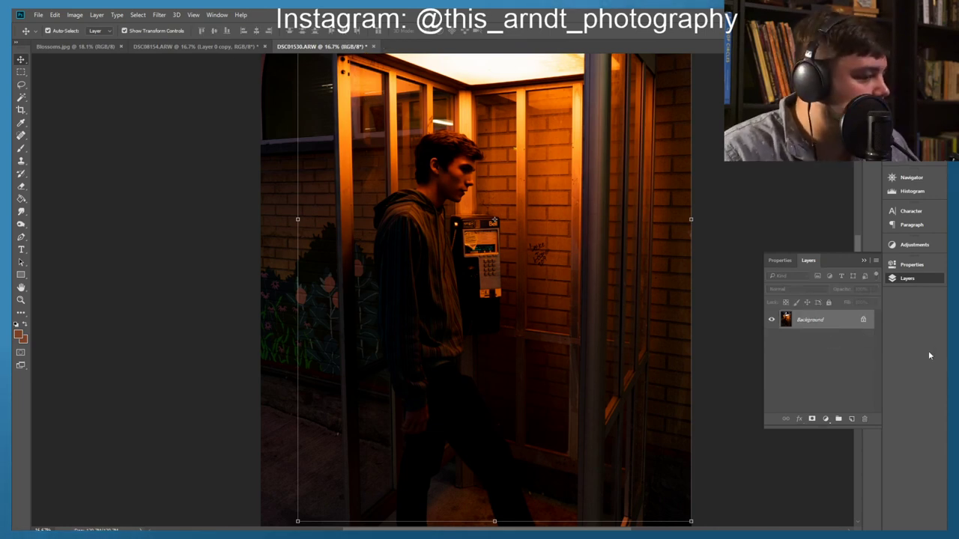
Step: Unlock the Background layer, try a Sampled Colors Color Range selection on it with Fuzziness 60, and clear the selection
left_click(863, 320)
left_click(160, 14)
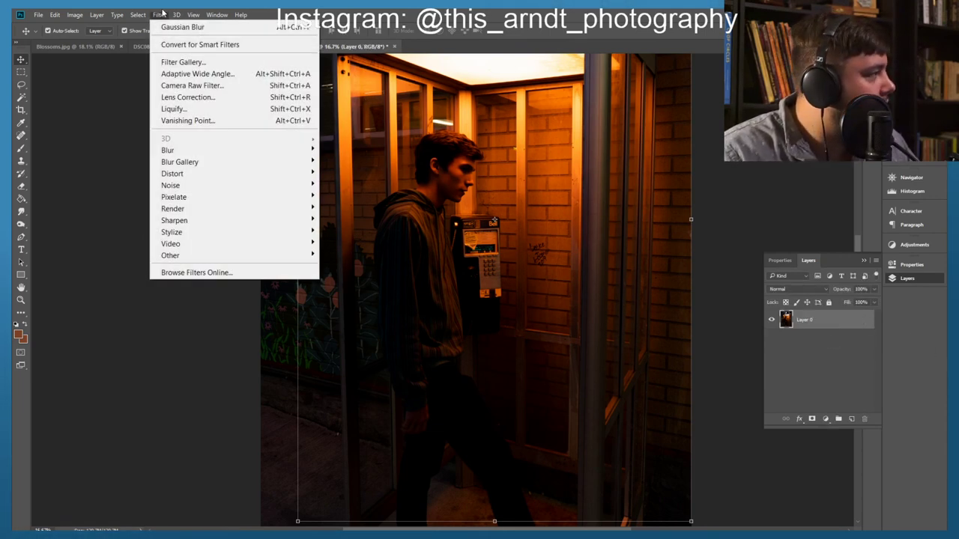
mouse_move(128, 12)
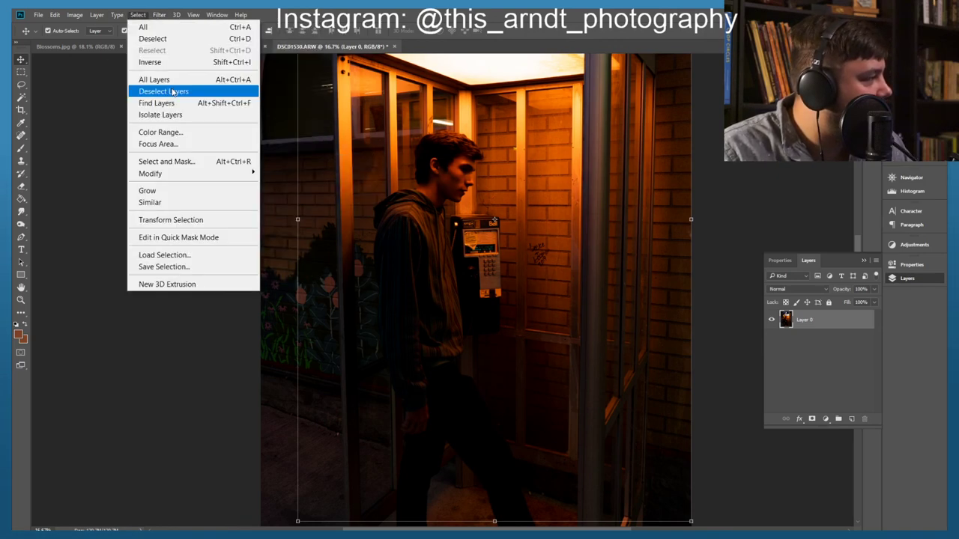
left_click(169, 134)
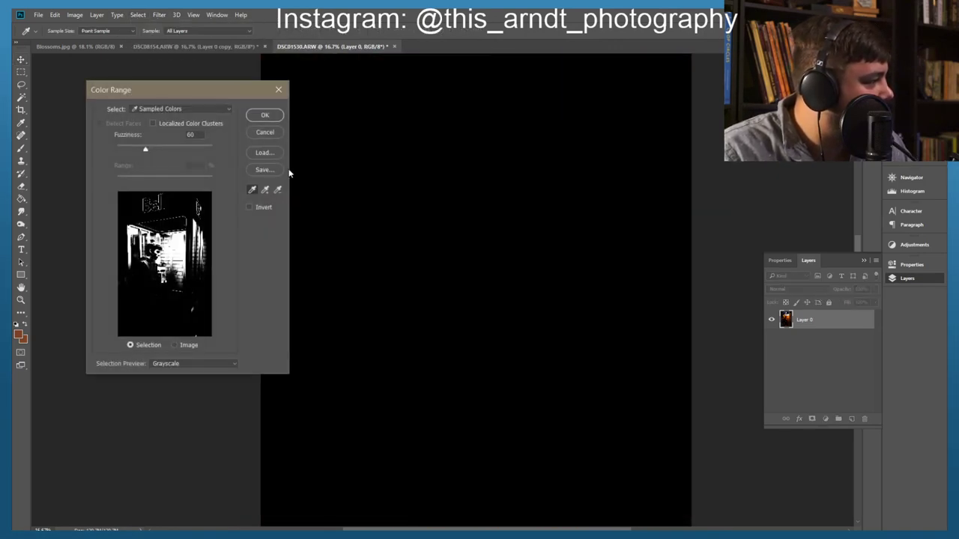
left_click(261, 115)
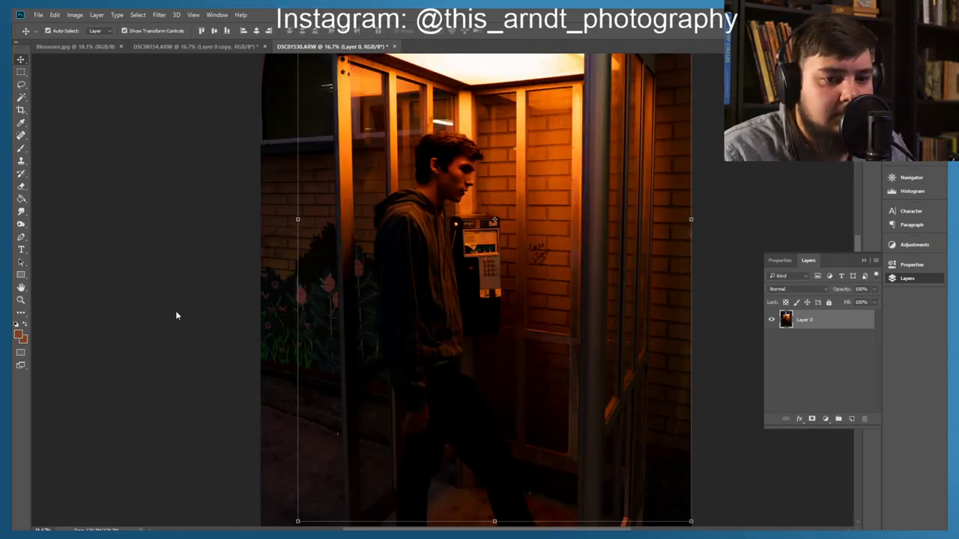
key("ctrl+d")
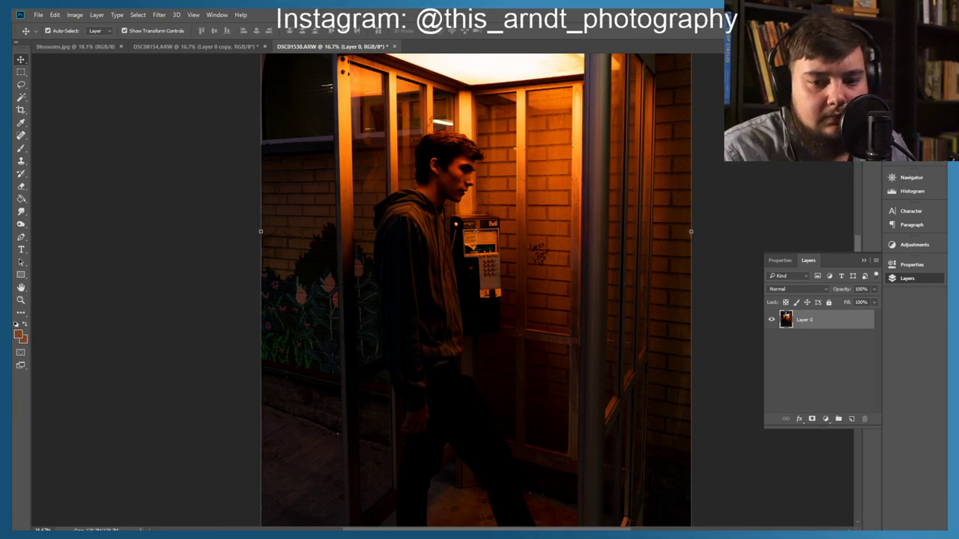
Step: Examine the phone booth lighting and the man's face and hoodie, with the photo enlarged to 25%
scroll(497, 244, "up", 3)
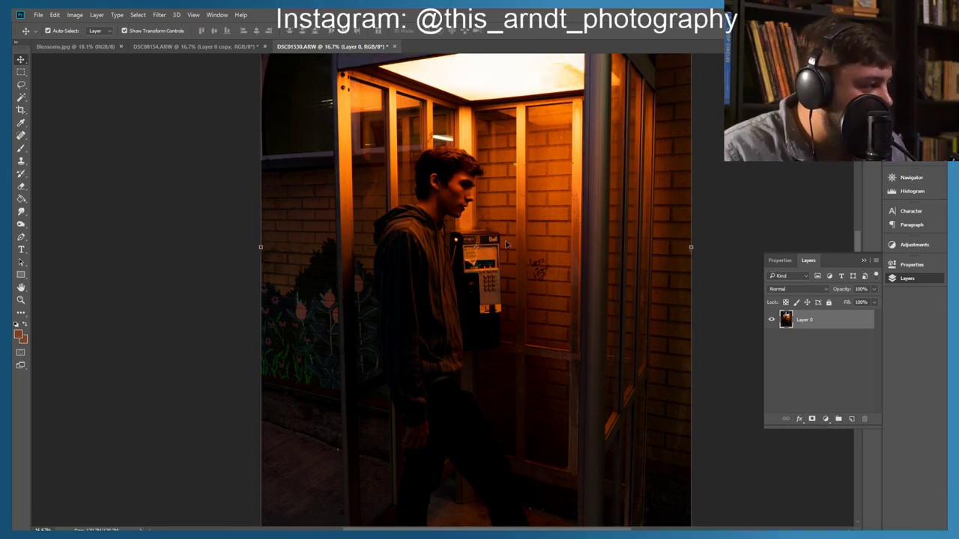
scroll(497, 243, "up", 5)
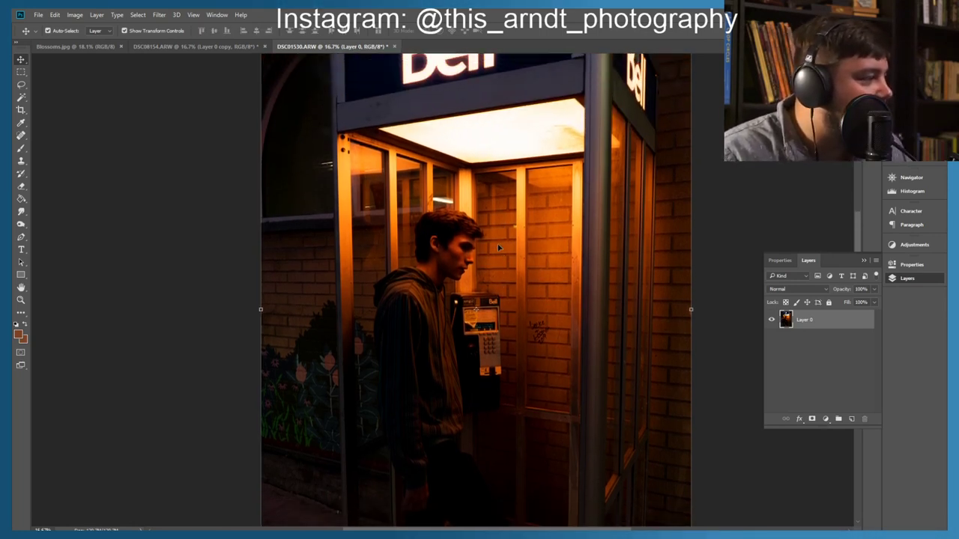
scroll(498, 244, "down", 6)
scroll(497, 248, "up", 1)
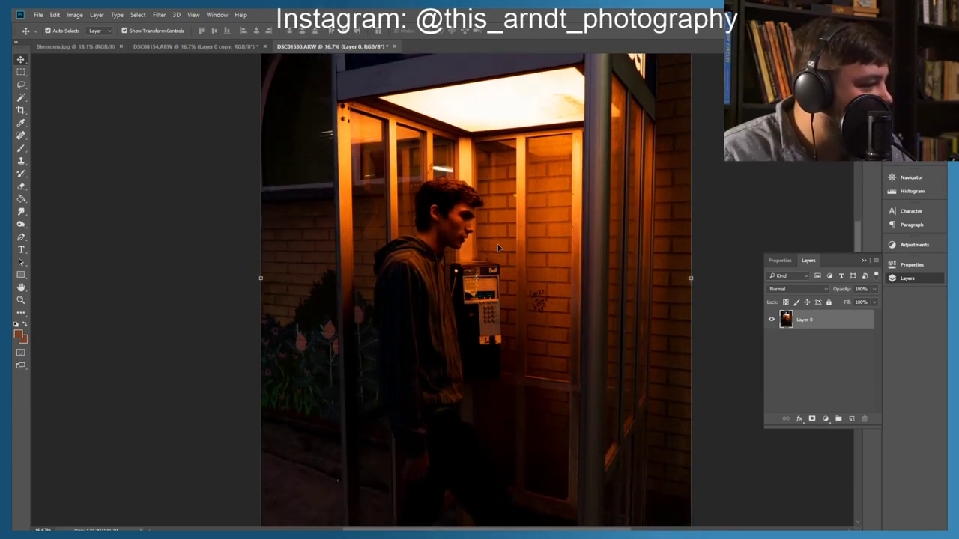
left_click(906, 245)
left_click(906, 245)
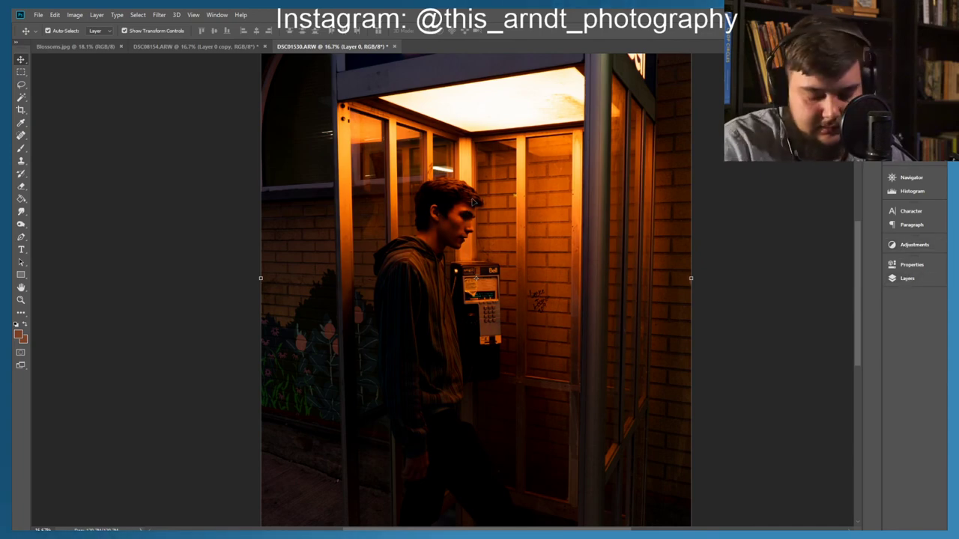
key("ctrl+plus")
key("ctrl+minus")
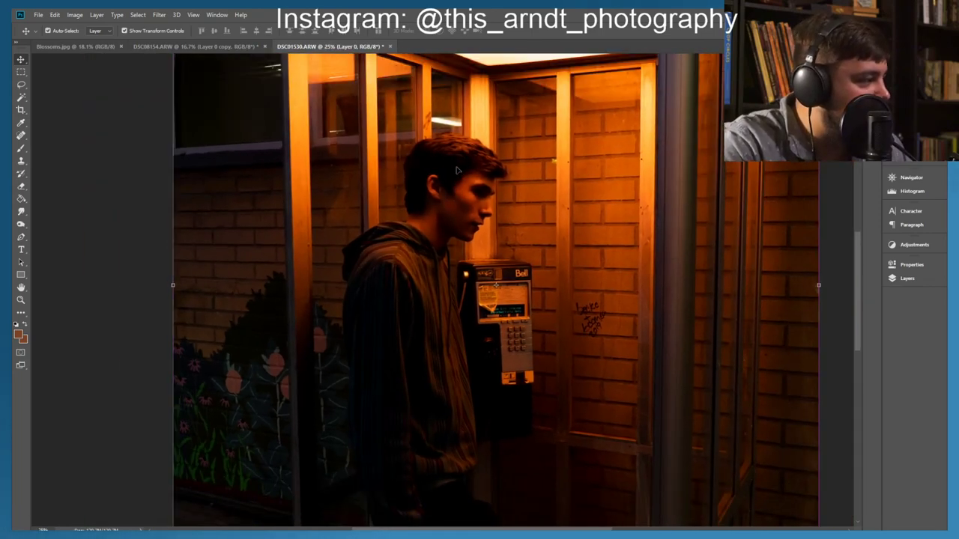
scroll(456, 172, "down", 2)
scroll(457, 173, "up", 1)
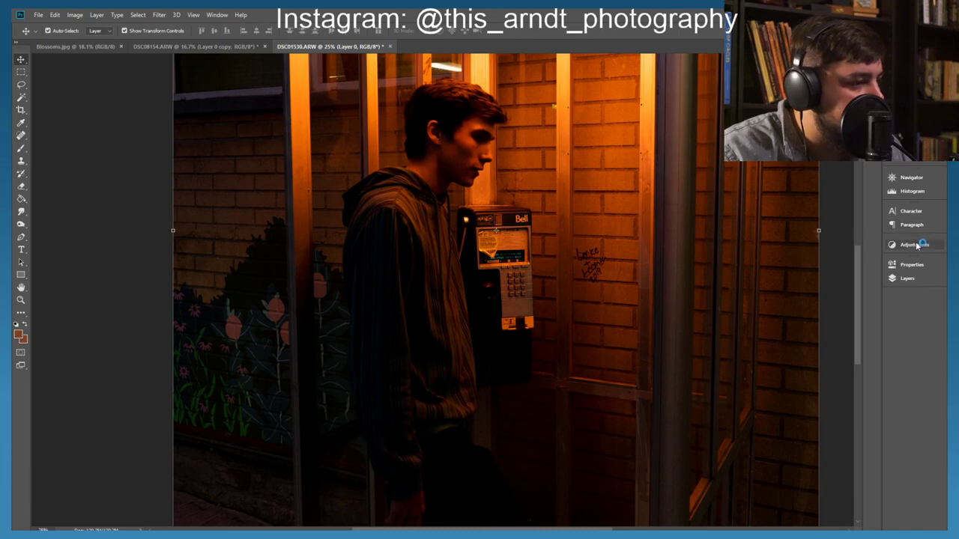
Step: Add a Curves adjustment layer above the phone booth photo
left_click(908, 277)
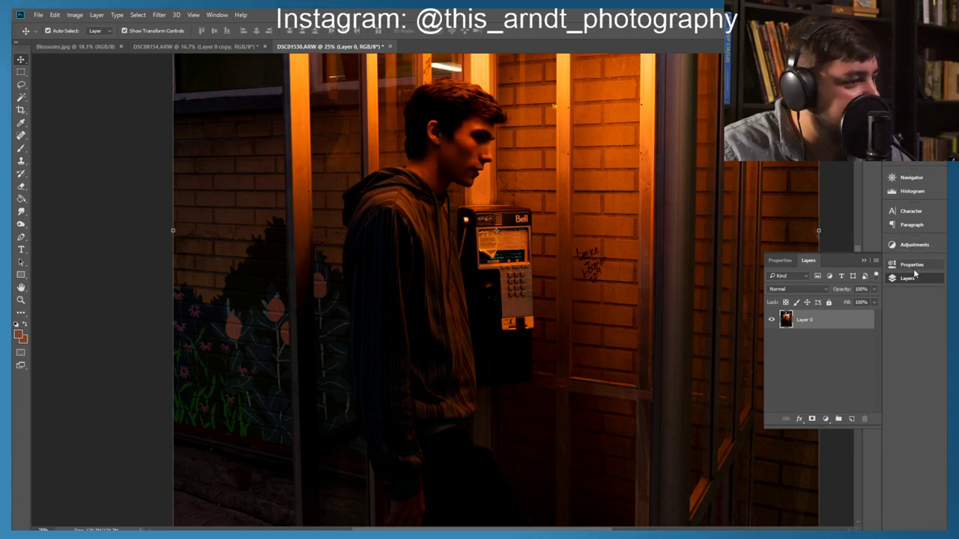
left_click(825, 419)
left_click(847, 255)
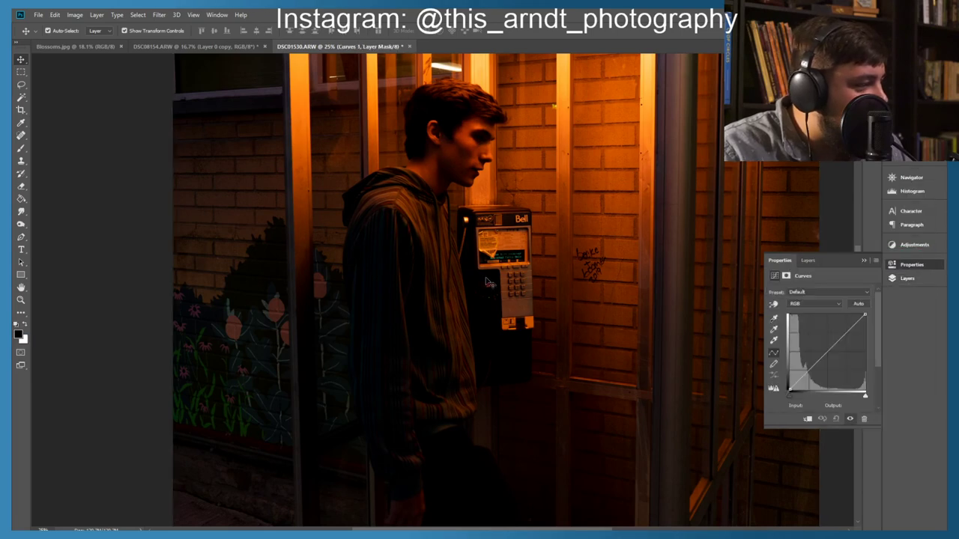
Step: Shape a contrast-boosting S-curve on the Curves layer, with its upper point at input 150 and output 174, and invert the layer's mask
left_click_drag(807, 372, 835, 341)
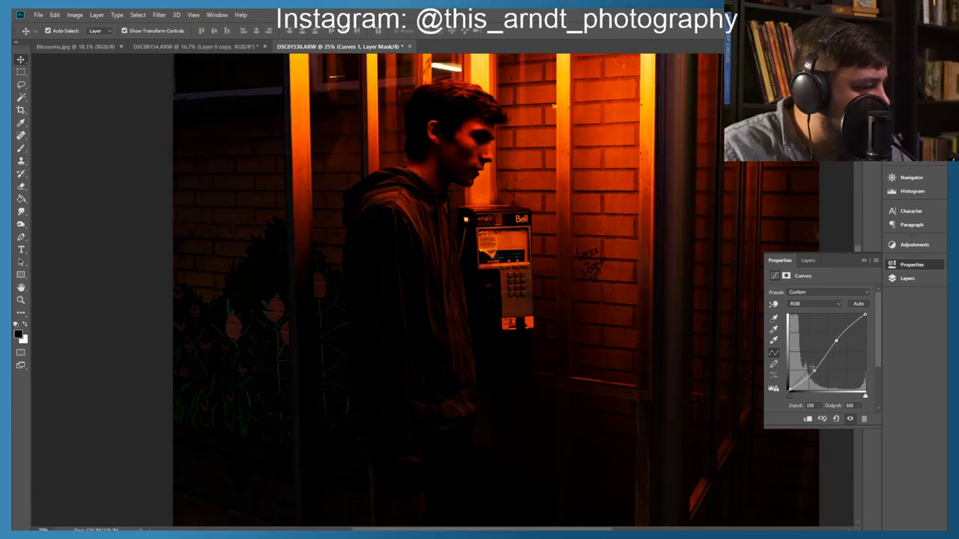
left_click_drag(814, 371, 835, 338)
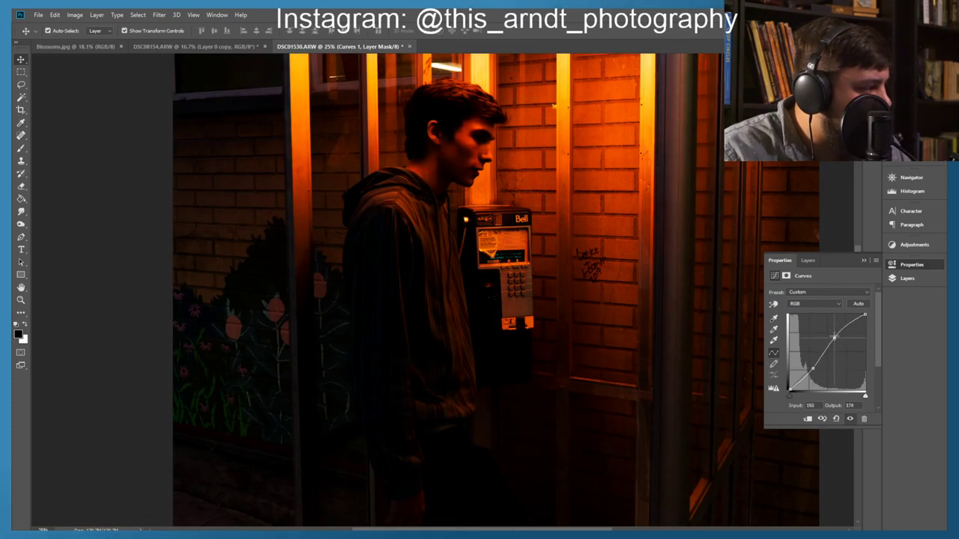
left_click(907, 278)
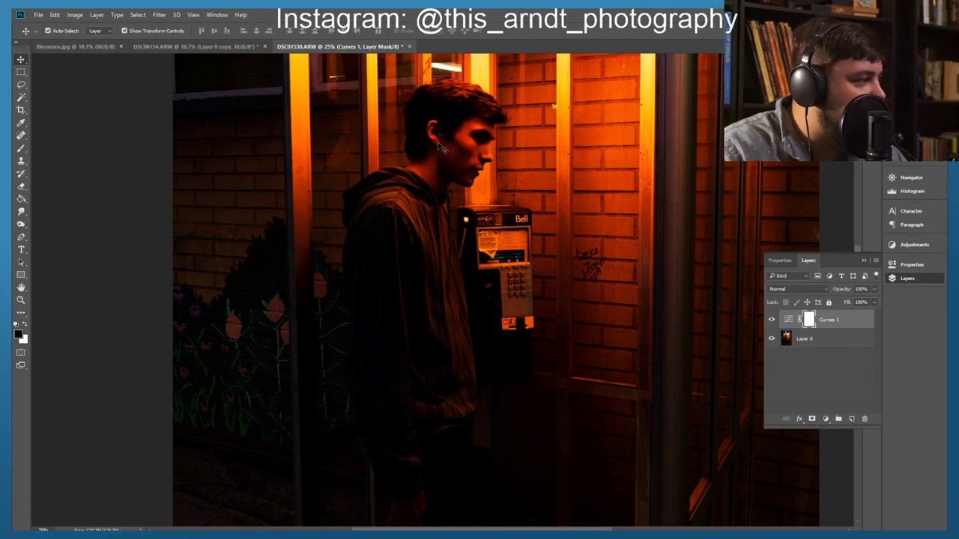
key("ctrl+i")
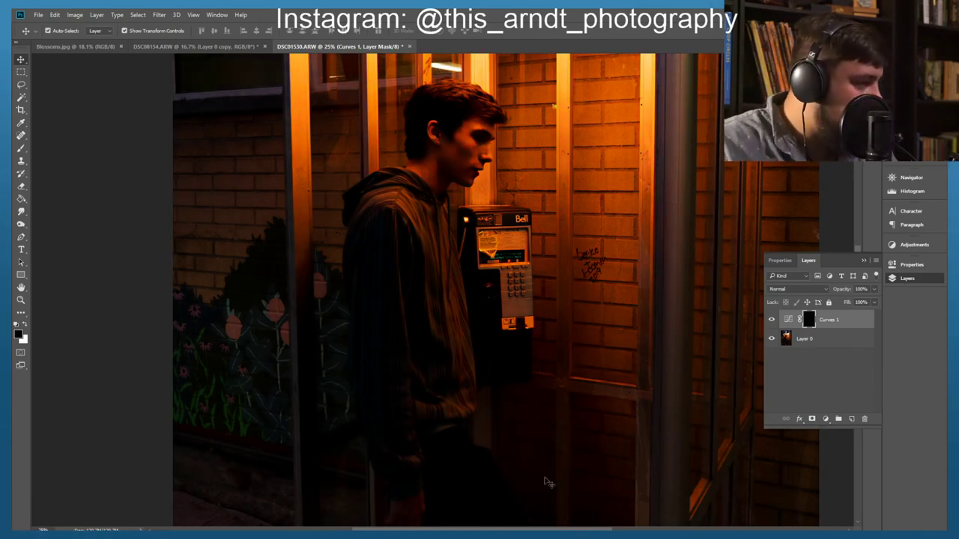
Step: Paint white with the Brush on the Curves 1 mask over the man's face and the front of his hoodie
left_click(42, 260)
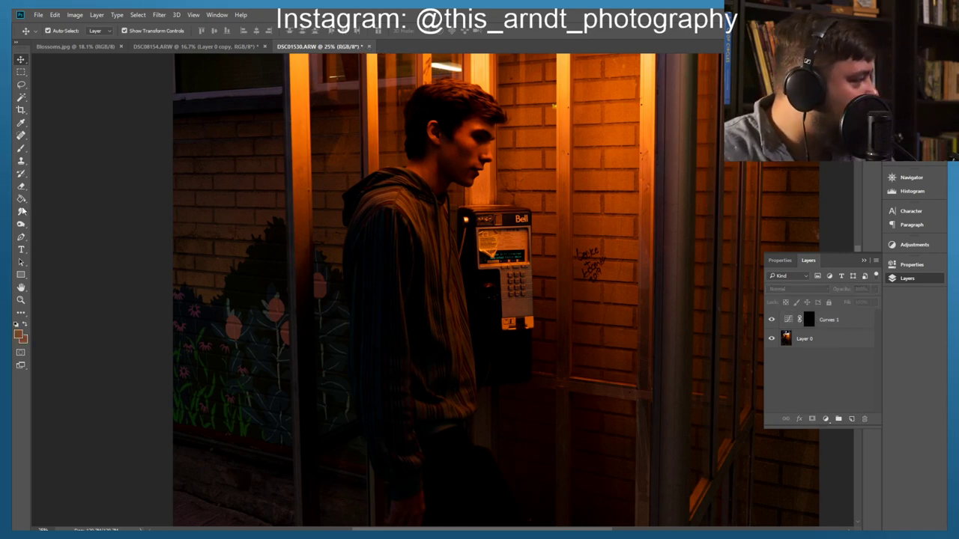
left_click(21, 149)
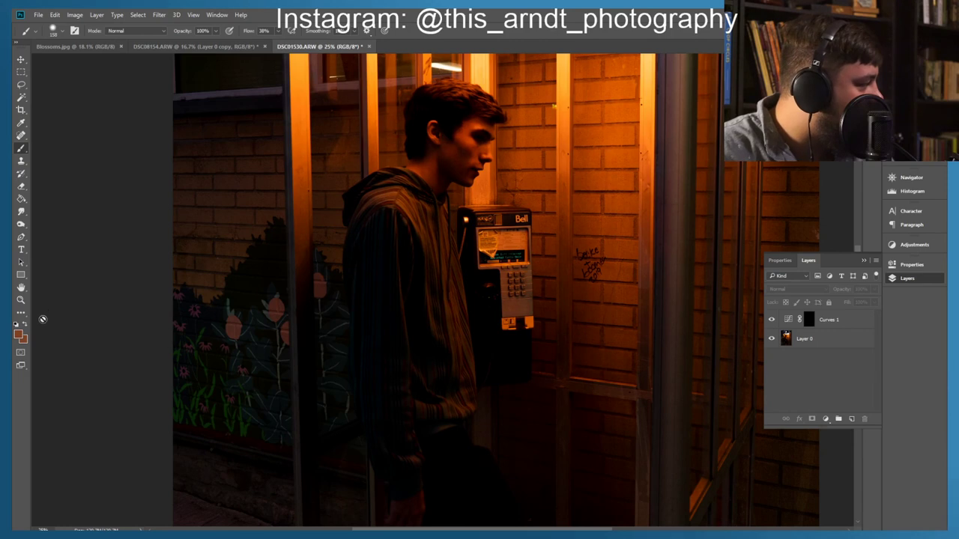
left_click(19, 334)
left_click_drag(659, 126, 612, 82)
key("Return")
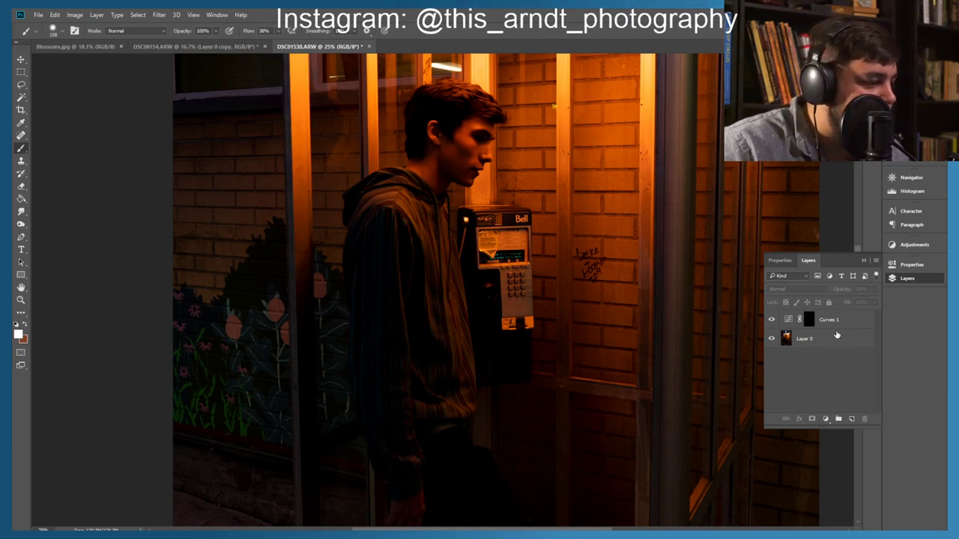
left_click(808, 320)
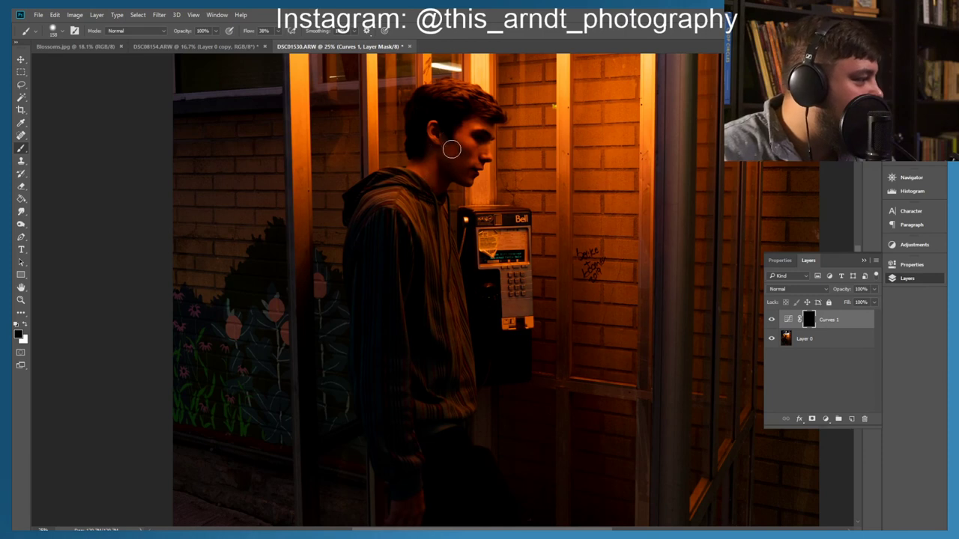
mouse_move(468, 149)
left_mouse_down()
mouse_move(480, 137)
mouse_move(471, 170)
mouse_move(439, 122)
mouse_move(420, 154)
mouse_move(391, 280)
mouse_move(370, 195)
mouse_move(372, 306)
mouse_move(381, 248)
mouse_move(434, 297)
left_mouse_up()
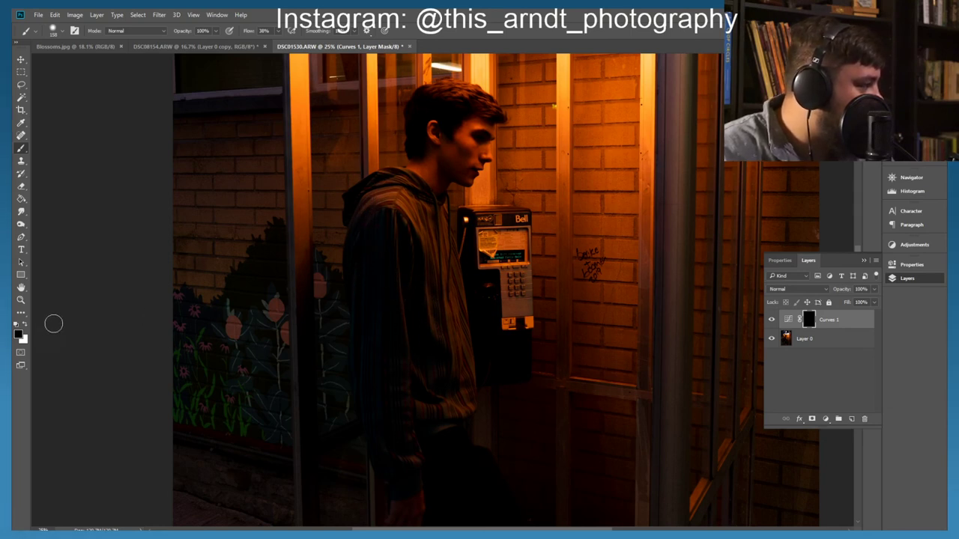
mouse_move(334, 255)
left_mouse_down()
mouse_move(400, 283)
mouse_move(404, 232)
mouse_move(420, 215)
mouse_move(431, 165)
mouse_move(477, 118)
mouse_move(475, 162)
mouse_move(484, 141)
mouse_move(474, 139)
mouse_move(457, 163)
mouse_move(444, 155)
mouse_move(486, 110)
mouse_move(481, 95)
mouse_move(454, 78)
mouse_move(419, 102)
mouse_move(423, 171)
mouse_move(436, 164)
mouse_move(372, 212)
mouse_move(360, 237)
mouse_move(363, 211)
mouse_move(395, 200)
mouse_move(438, 278)
mouse_move(455, 282)
mouse_move(461, 319)
mouse_move(449, 331)
mouse_move(472, 393)
mouse_move(449, 424)
mouse_move(438, 433)
mouse_move(393, 403)
mouse_move(406, 483)
mouse_move(391, 444)
mouse_move(378, 198)
mouse_move(395, 227)
mouse_move(406, 224)
mouse_move(363, 191)
mouse_move(358, 320)
mouse_move(385, 429)
mouse_move(415, 414)
mouse_move(427, 247)
mouse_move(418, 263)
mouse_move(400, 223)
mouse_move(450, 141)
mouse_move(462, 218)
mouse_move(479, 242)
left_mouse_up()
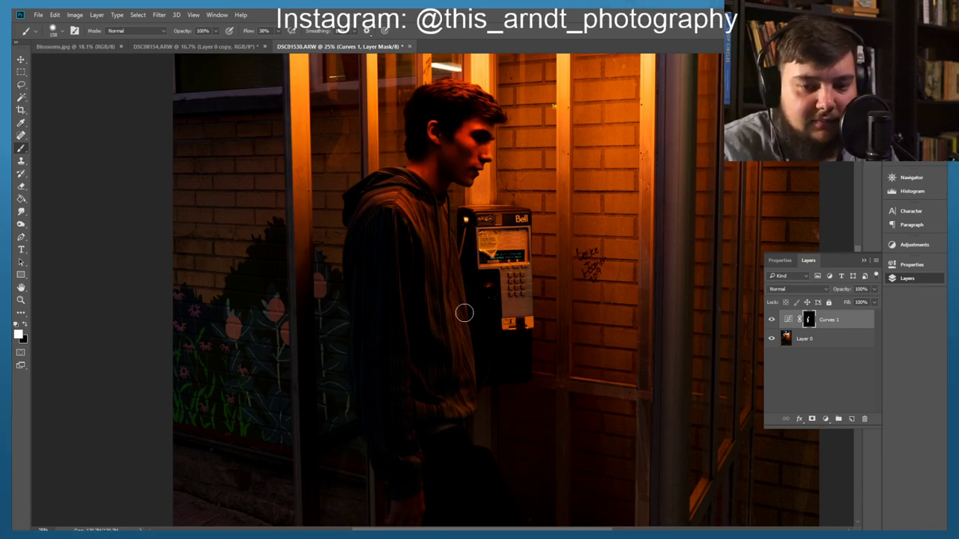
Step: Extend the white painting on the Curves 1 mask over the lower part of the man's hoodie
left_click_drag(437, 282, 287, 252)
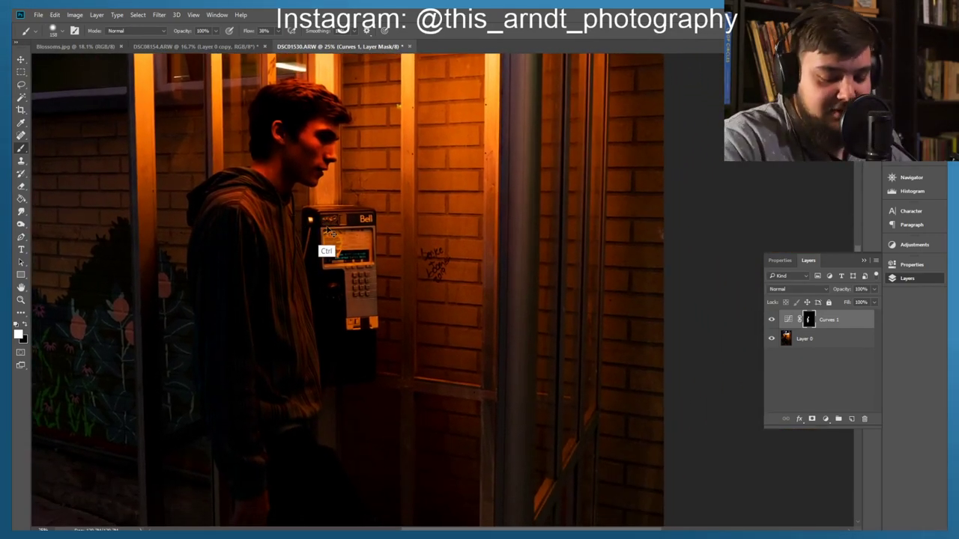
scroll(327, 233, "down", 4)
scroll(337, 272, "up", 5)
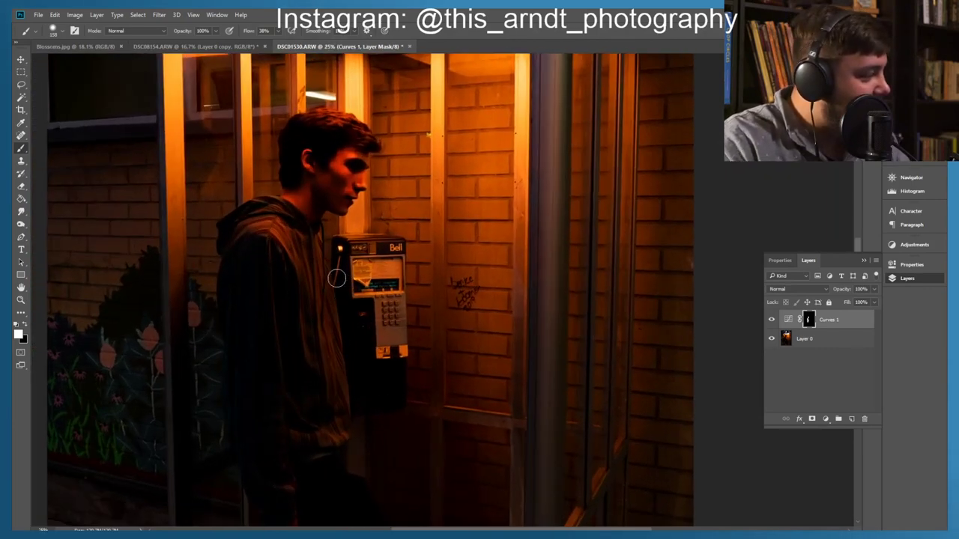
mouse_move(308, 317)
left_mouse_down()
mouse_move(349, 252)
mouse_move(367, 242)
left_mouse_up()
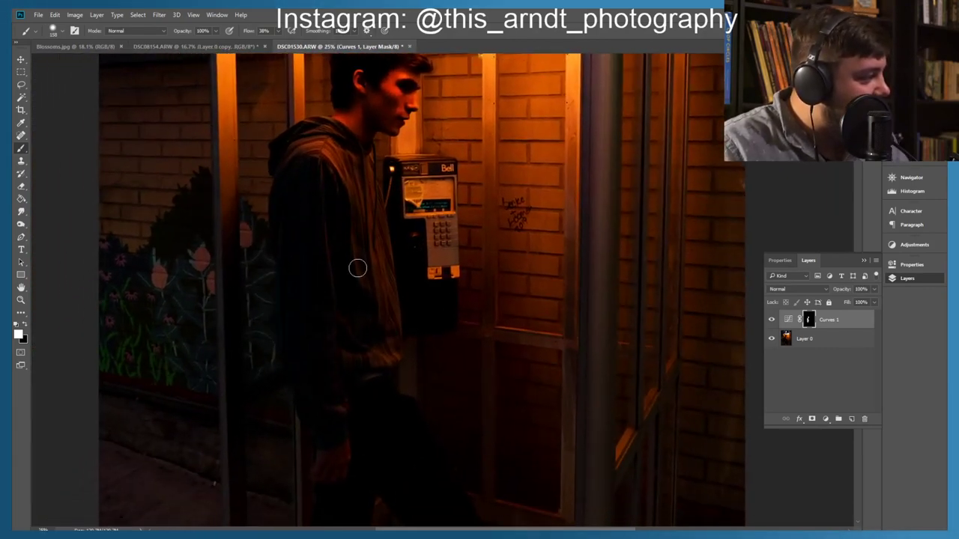
mouse_move(383, 313)
left_mouse_down()
mouse_move(390, 359)
mouse_move(377, 346)
mouse_move(355, 401)
mouse_move(325, 310)
mouse_move(295, 320)
mouse_move(298, 349)
mouse_move(307, 306)
mouse_move(344, 286)
mouse_move(351, 256)
mouse_move(372, 250)
mouse_move(370, 343)
left_mouse_up()
mouse_move(410, 173)
left_mouse_down()
mouse_move(366, 155)
mouse_move(361, 173)
mouse_move(351, 153)
mouse_move(299, 301)
mouse_move(291, 261)
mouse_move(288, 280)
mouse_move(320, 300)
mouse_move(348, 278)
mouse_move(359, 321)
mouse_move(369, 236)
mouse_move(378, 250)
mouse_move(406, 252)
mouse_move(403, 292)
mouse_move(415, 293)
mouse_move(417, 307)
mouse_move(406, 350)
mouse_move(435, 360)
mouse_move(449, 339)
mouse_move(442, 258)
mouse_move(434, 253)
mouse_move(397, 274)
mouse_move(427, 393)
mouse_move(450, 398)
mouse_move(455, 368)
mouse_move(437, 361)
mouse_move(427, 396)
mouse_move(416, 382)
mouse_move(393, 300)
mouse_move(395, 353)
mouse_move(435, 401)
mouse_move(448, 390)
mouse_move(441, 307)
mouse_move(411, 291)
mouse_move(431, 272)
mouse_move(418, 264)
mouse_move(438, 365)
mouse_move(446, 355)
mouse_move(390, 299)
left_mouse_up()
scroll(424, 153, "down", 6)
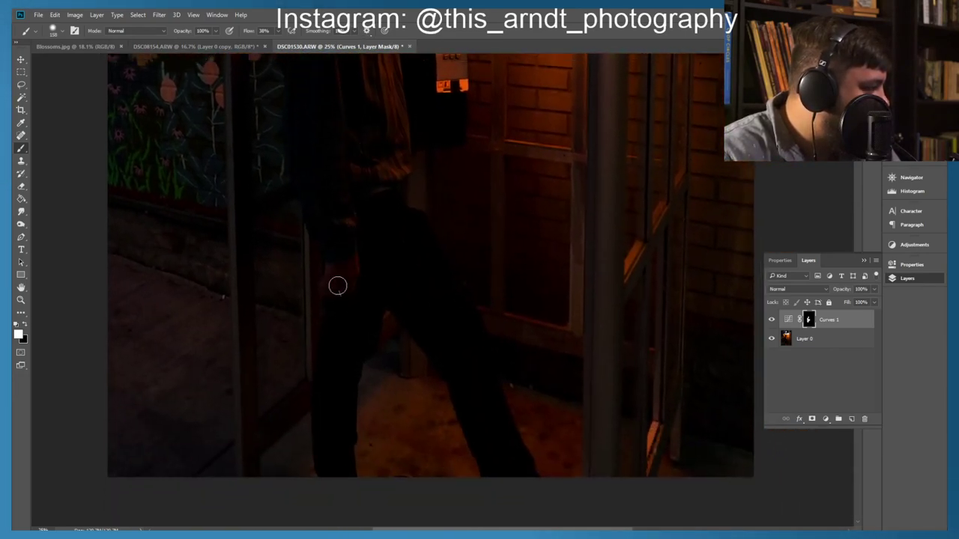
scroll(389, 338, "up", 5)
scroll(389, 338, "up", 4)
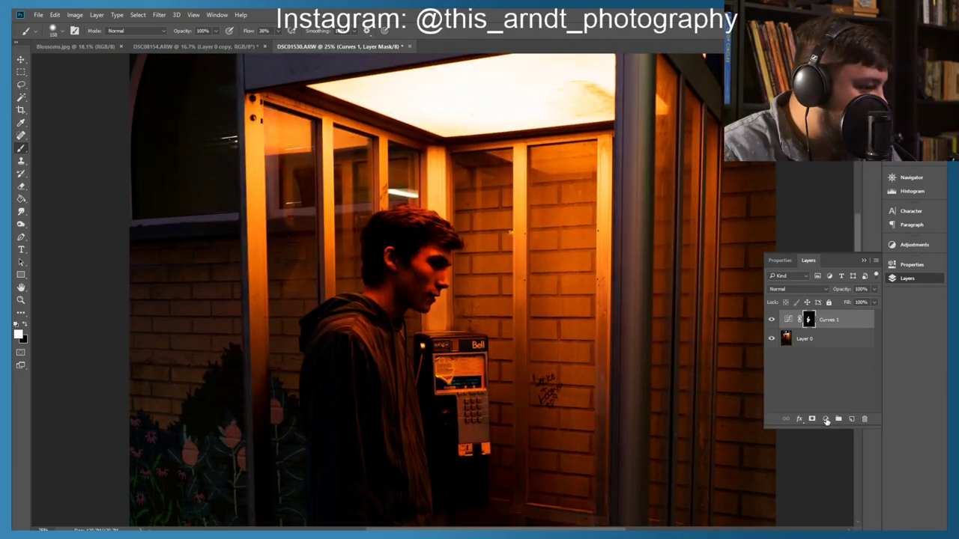
Step: Add a Color Balance adjustment layer, try its midtones Cyan–Red at -77, and reset that value to 0
left_click(826, 420)
left_click(851, 299)
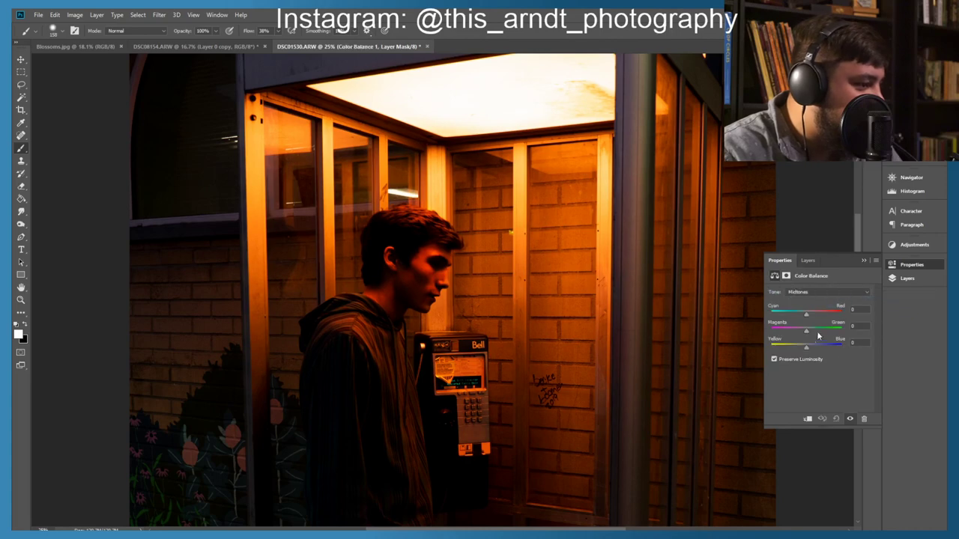
mouse_move(810, 318)
left_mouse_down()
mouse_move(794, 316)
mouse_move(814, 316)
left_mouse_up()
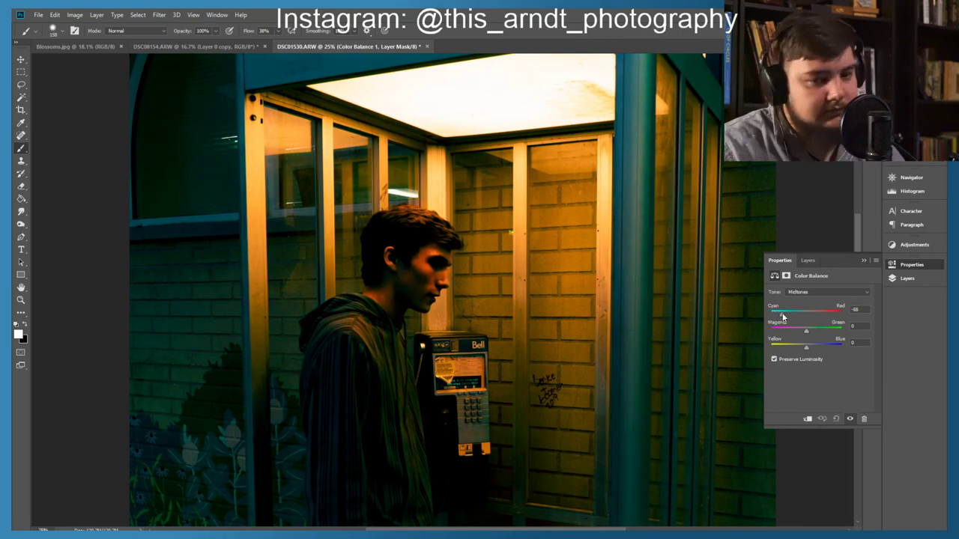
left_click_drag(782, 318, 781, 313)
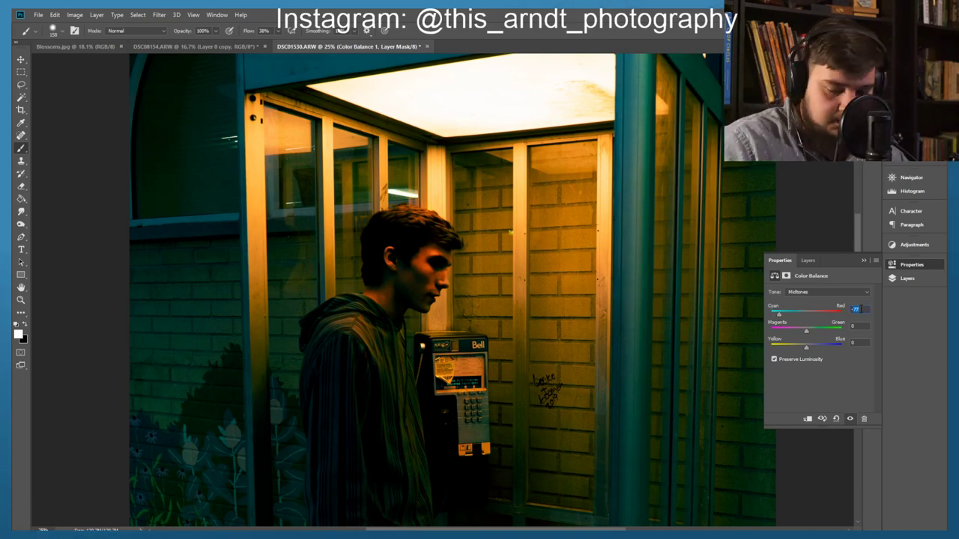
type("0")
key("Return")
left_click(899, 279)
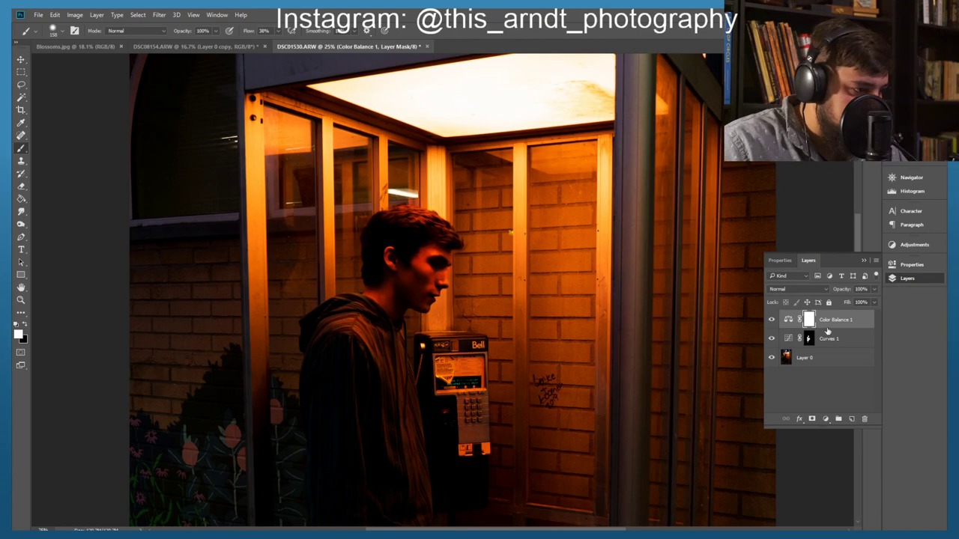
Step: Add a Hue/Saturation adjustment layer with Hue +180 and Saturation +6
left_click(825, 419)
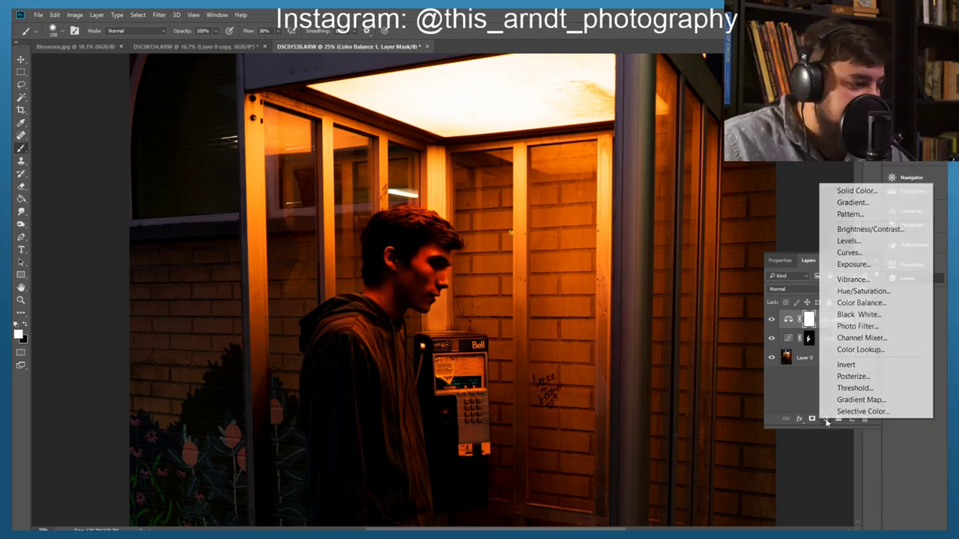
left_click(854, 290)
left_click_drag(822, 328, 768, 335)
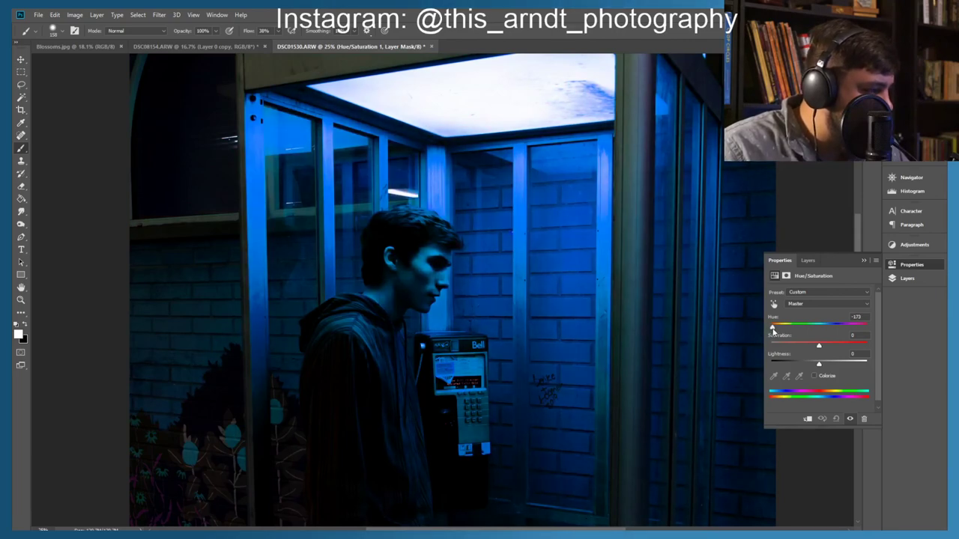
left_click_drag(768, 328, 874, 319)
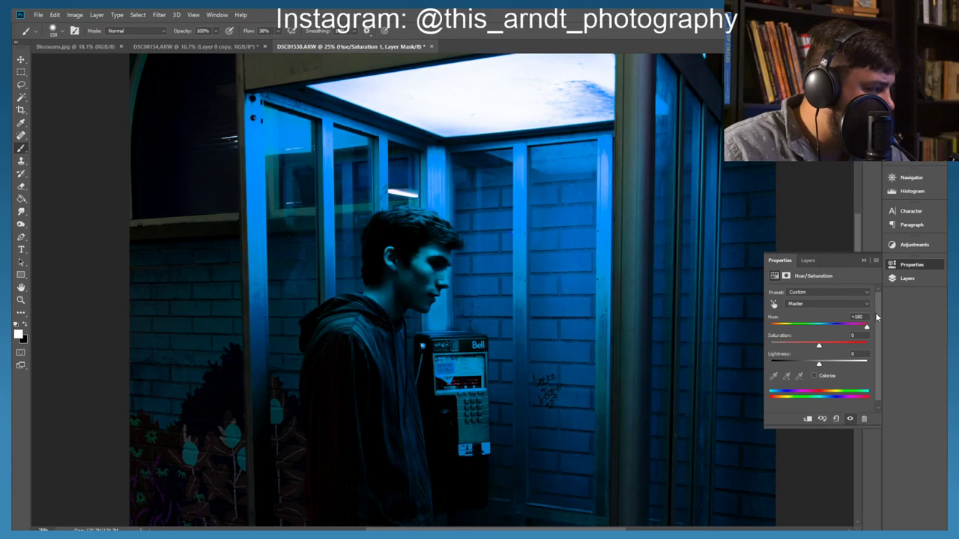
left_click_drag(815, 346, 761, 357)
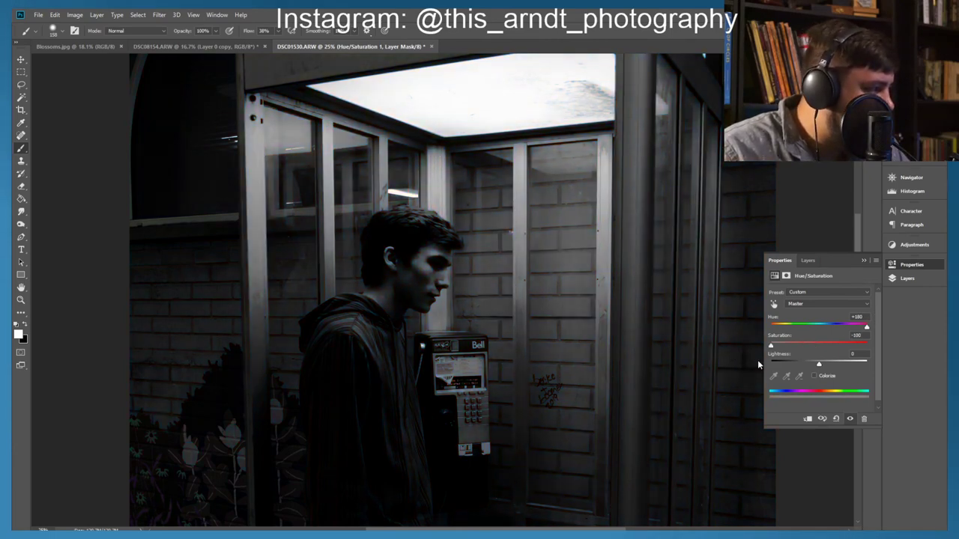
key("ctrl+z")
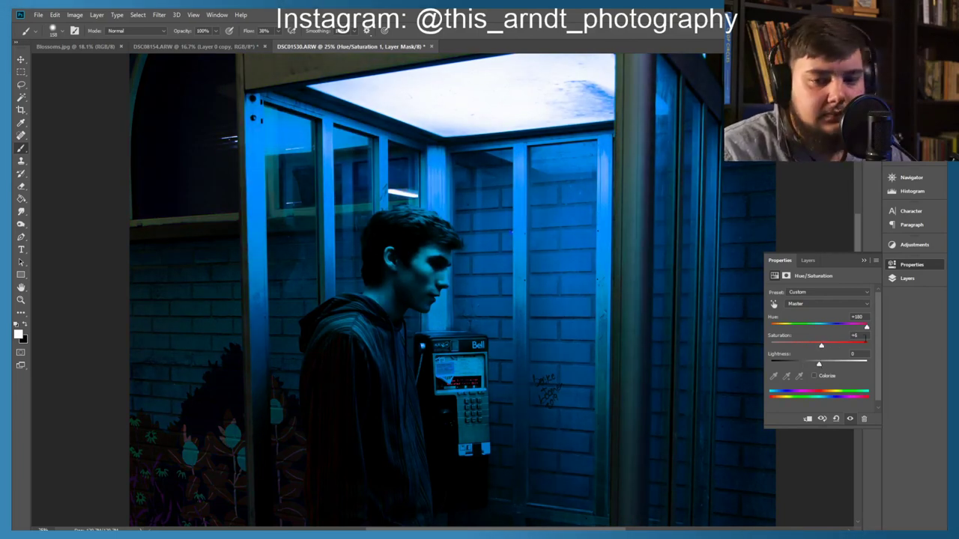
Step: Move the Color Balance 1 layer above Hue/Saturation 1 in the layer stack
scroll(492, 310, "down", 5)
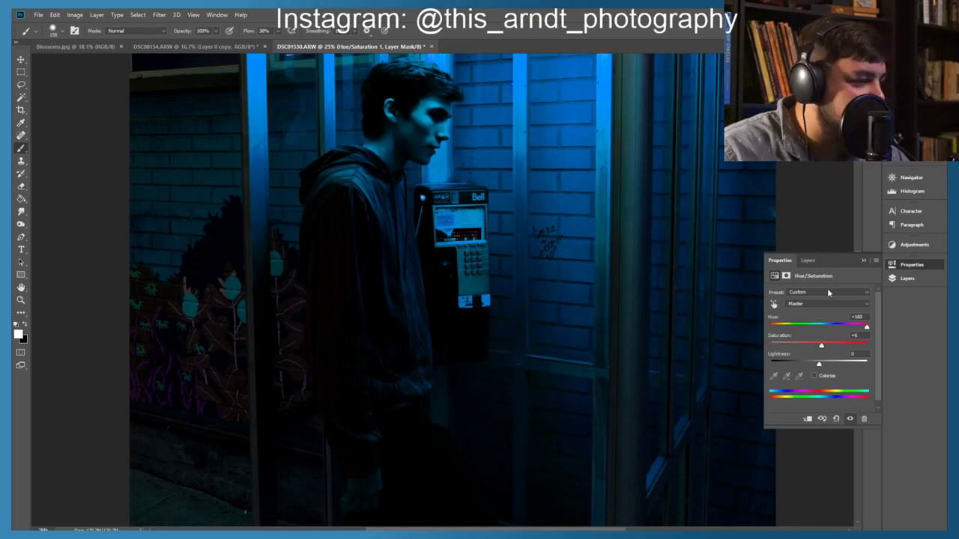
left_click(865, 261)
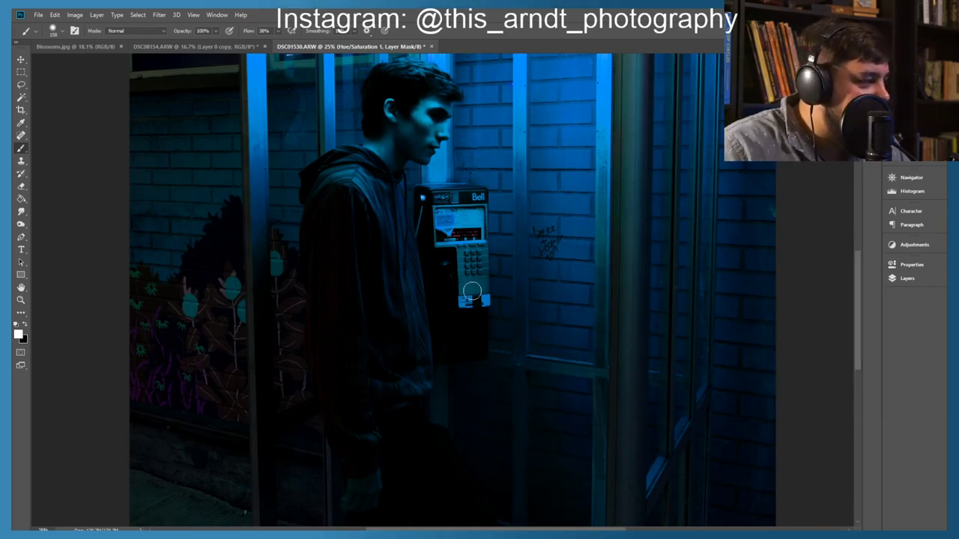
scroll(472, 292, "down", 1)
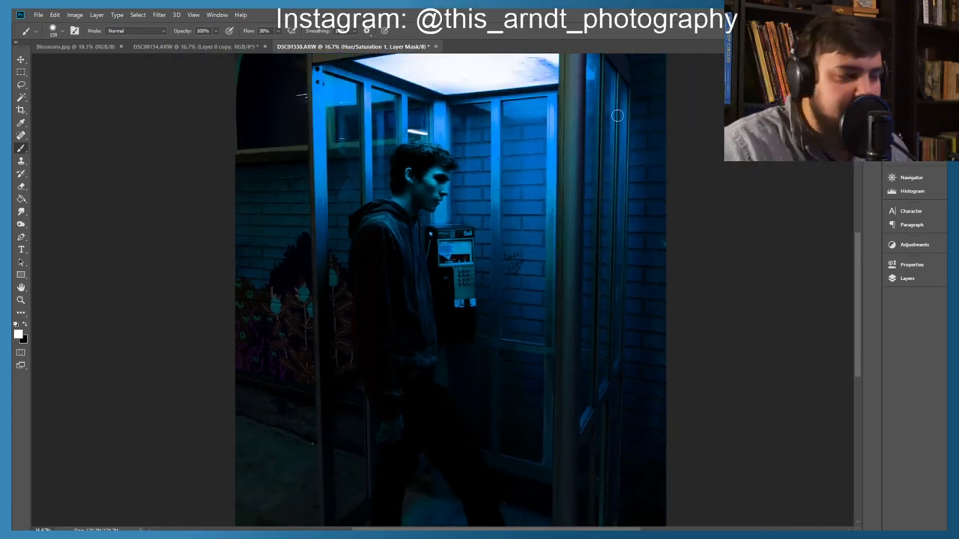
left_click(905, 278)
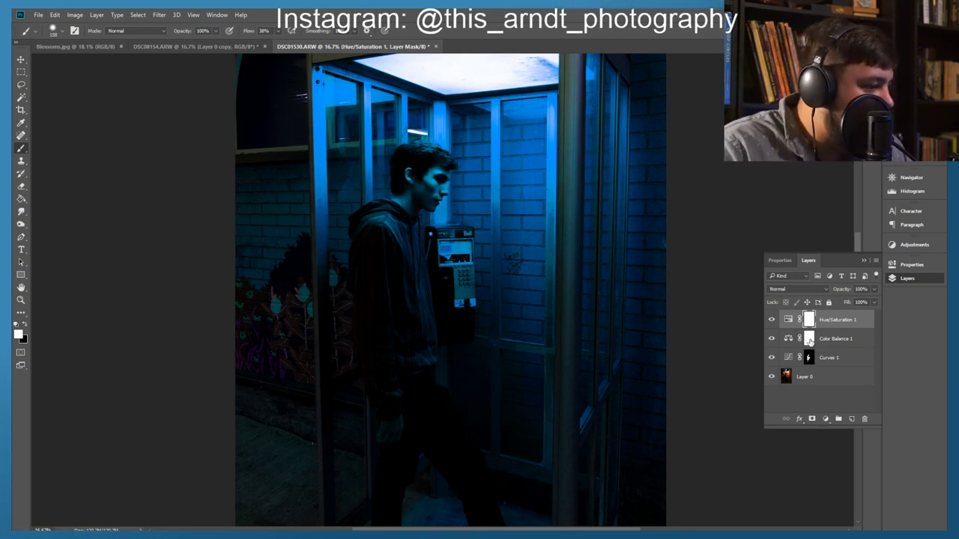
left_click_drag(810, 342, 839, 313)
Step: Set the Color Balance 1 midtones to Cyan–Red +99, Magenta–Green +24 and Yellow–Blue -19, and deselect the layer
left_click(788, 320)
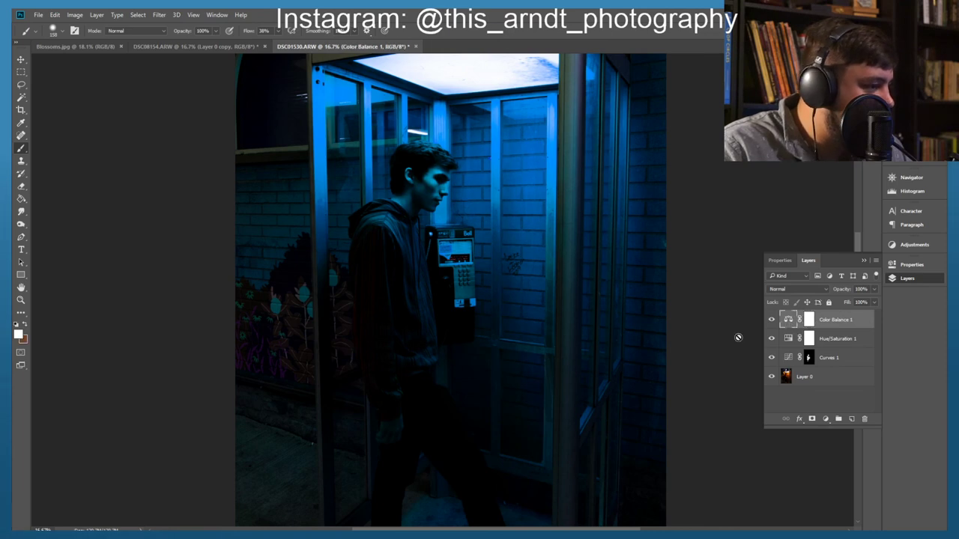
double_click(785, 326)
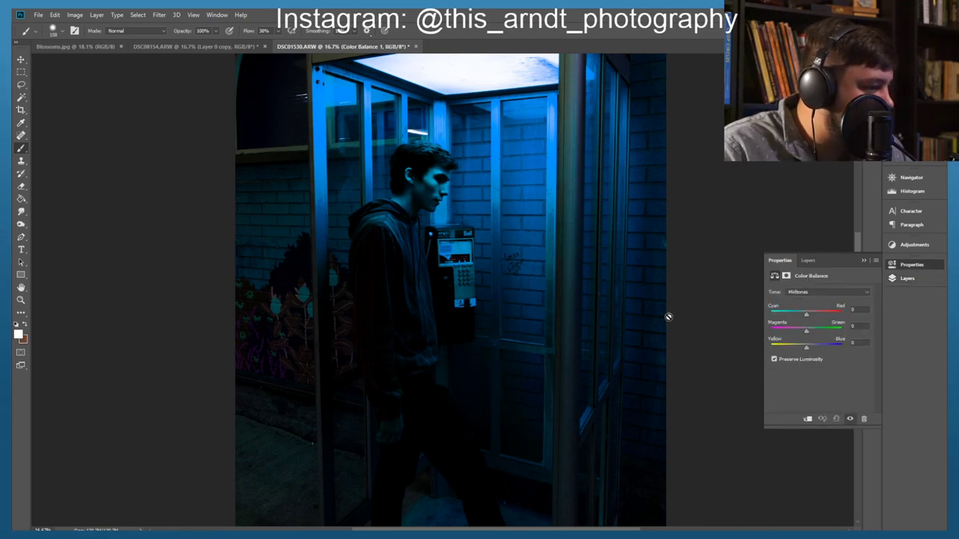
left_click_drag(795, 316, 830, 322)
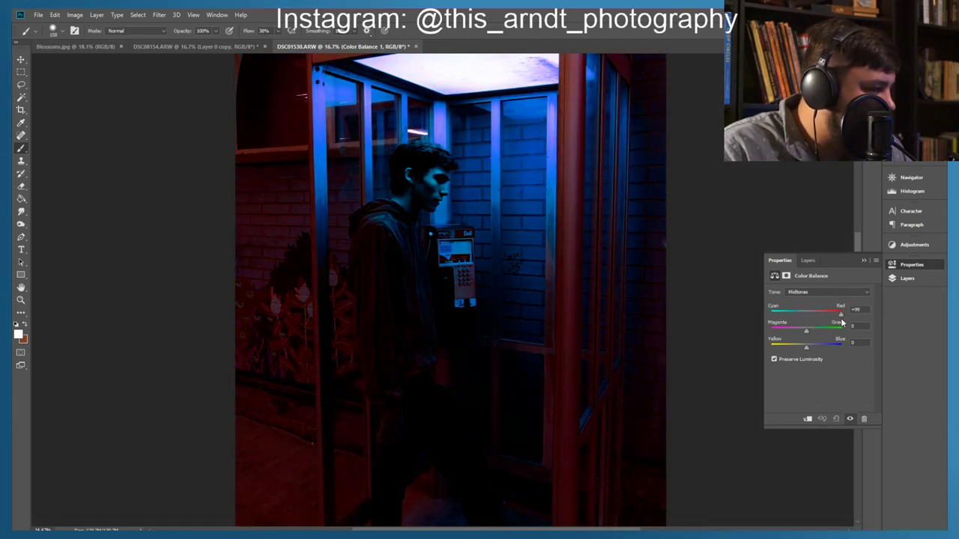
mouse_move(806, 350)
left_mouse_down()
mouse_move(786, 348)
mouse_move(808, 352)
left_mouse_up()
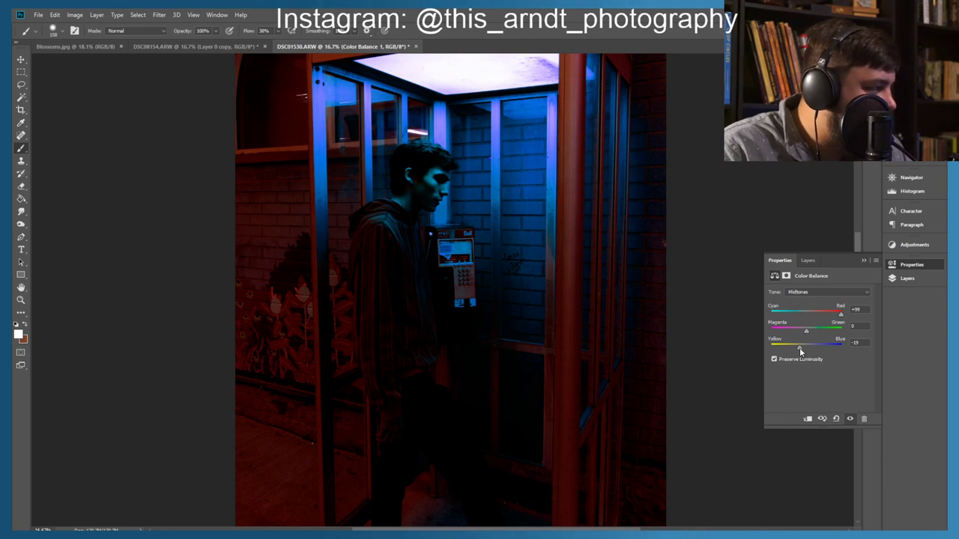
left_click_drag(793, 337, 831, 337)
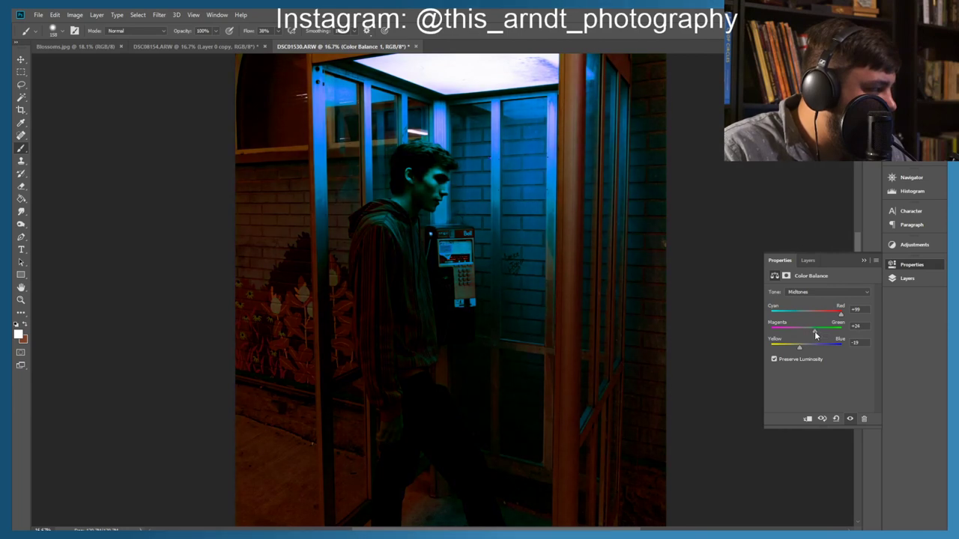
left_click(904, 279)
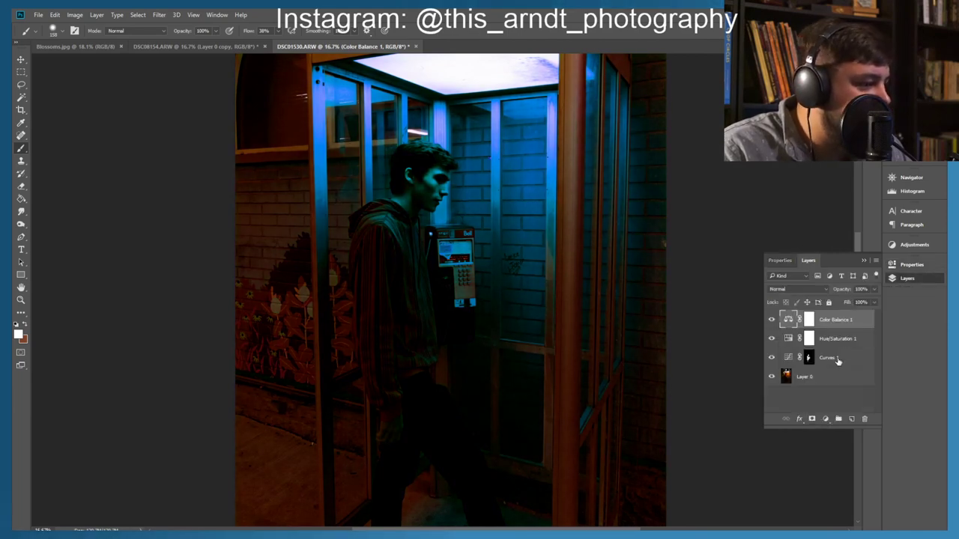
left_click(822, 408)
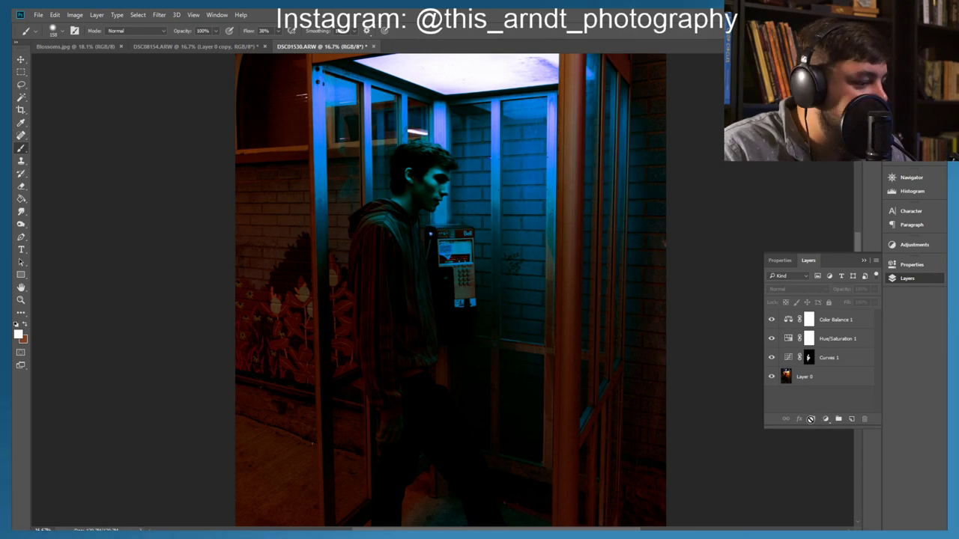
Step: Add a Hue/Saturation adjustment layer above Color Balance 1 and shift its hue strongly negative for yellow-green booth light and blue surroundings
left_click(825, 419)
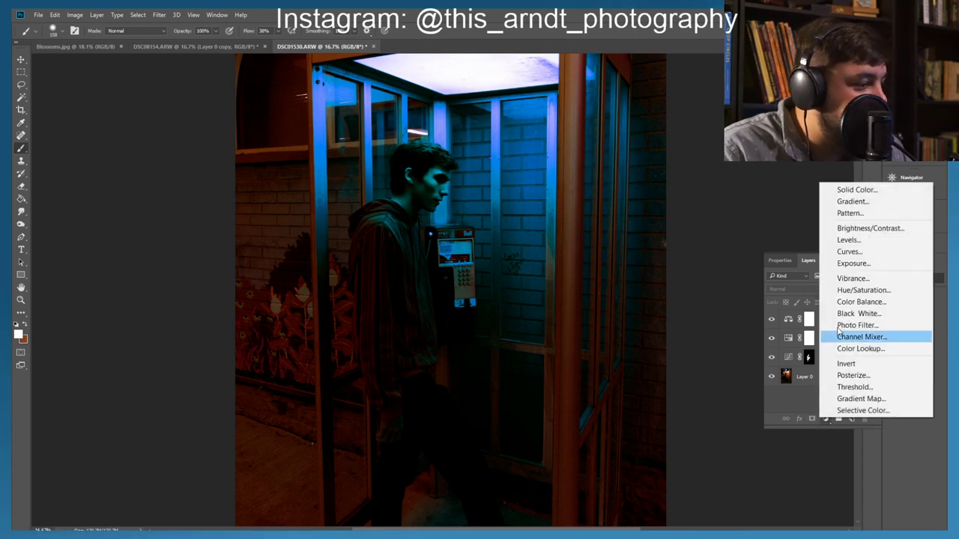
left_click(843, 290)
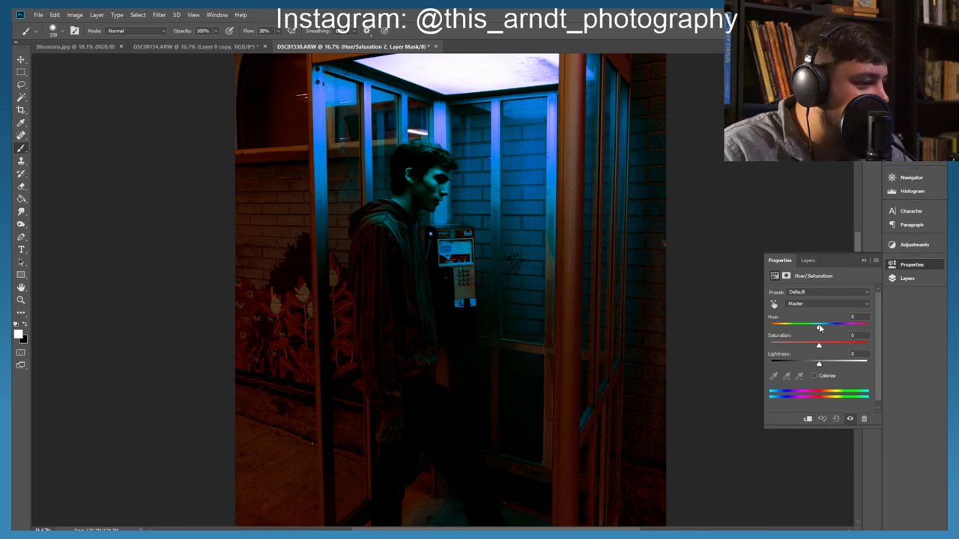
mouse_move(820, 328)
left_mouse_down()
mouse_move(805, 328)
mouse_move(833, 332)
left_mouse_up()
left_click_drag(811, 332, 780, 335)
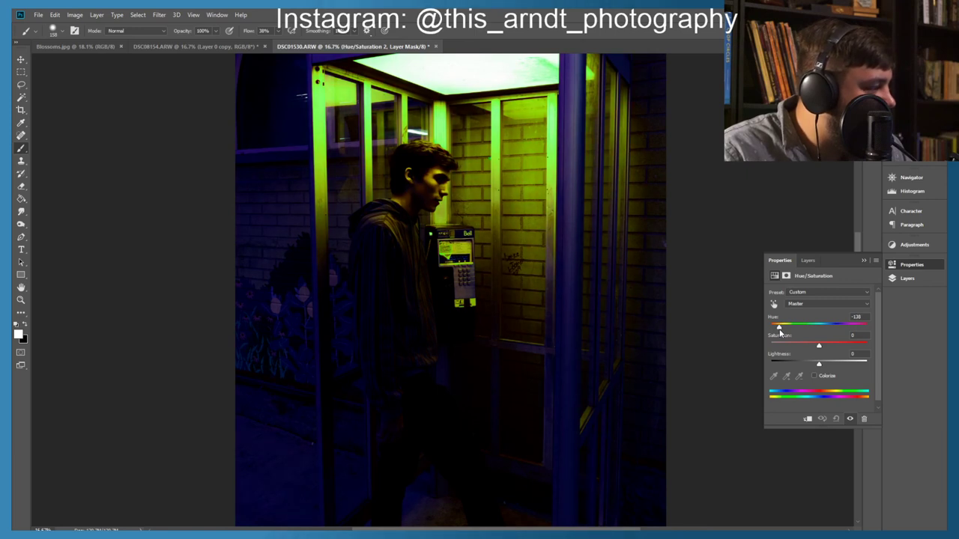
Step: Compare the image with and without the Curves 1 layer, leaving the layer visible
left_click(904, 280)
left_click(772, 377)
left_click(772, 378)
left_click(772, 378)
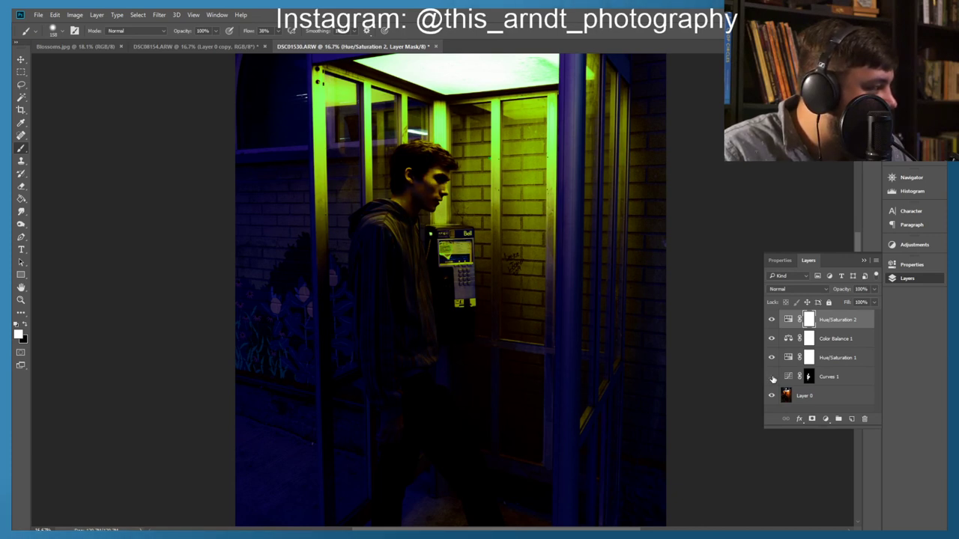
left_click(772, 378)
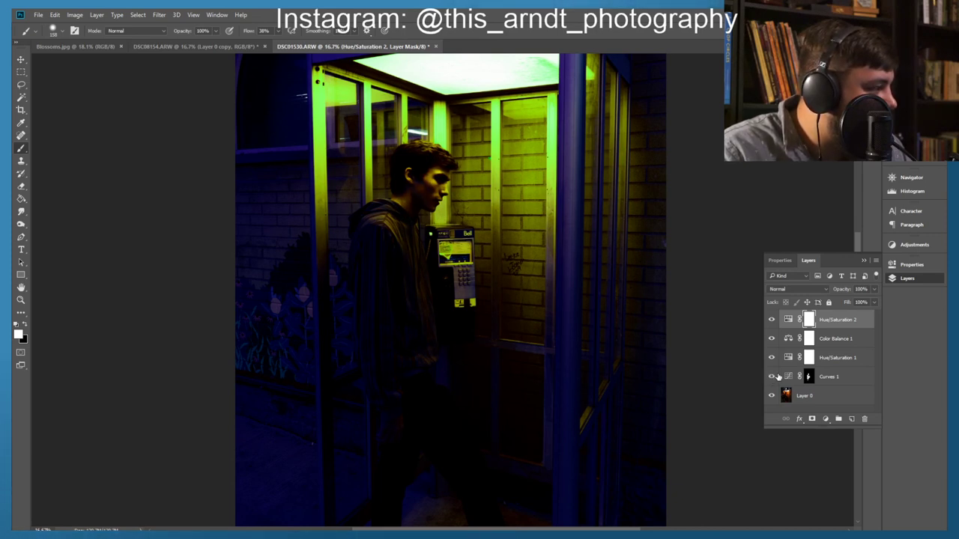
Step: Set the Hue/Saturation 2 hue to -123 and return to the layer stack
double_click(788, 322)
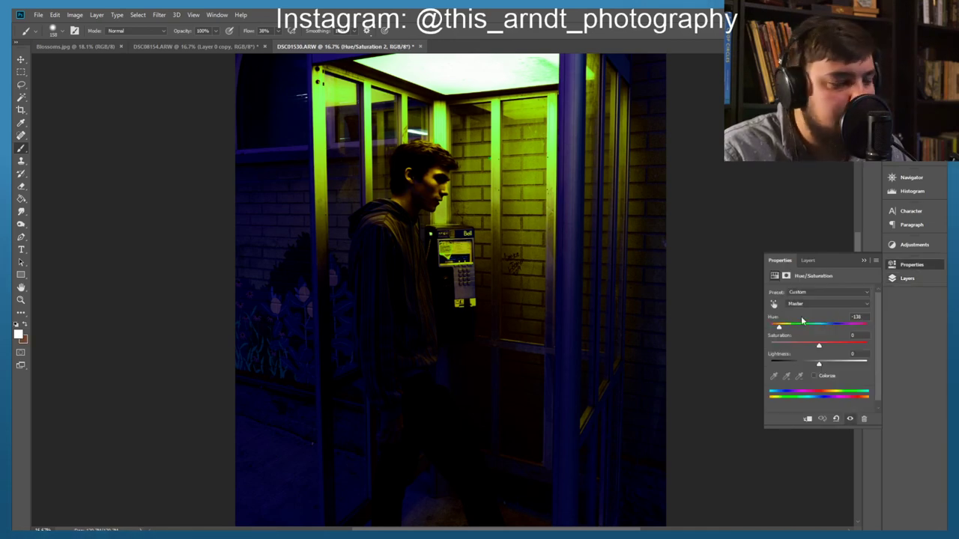
mouse_move(779, 327)
left_mouse_down()
mouse_move(859, 324)
mouse_move(782, 330)
left_mouse_up()
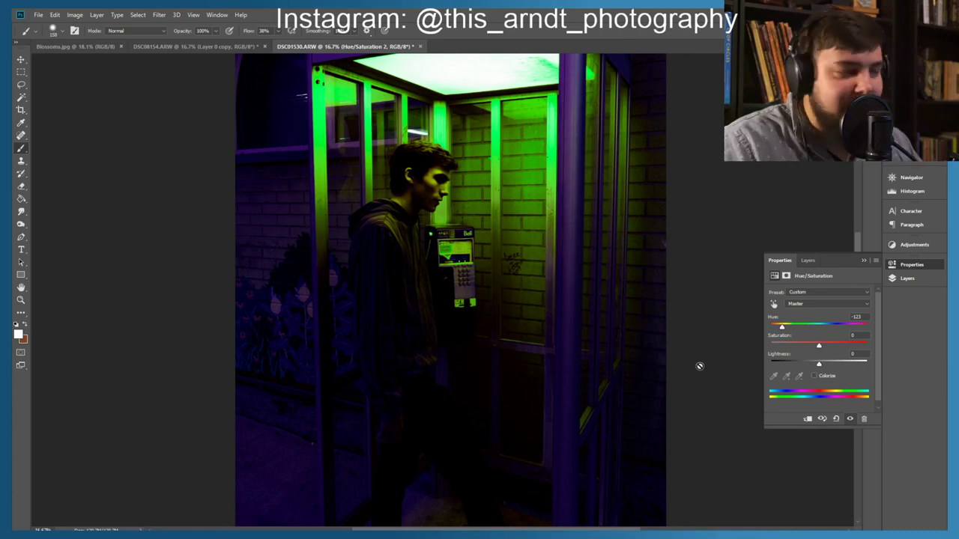
left_click(906, 279)
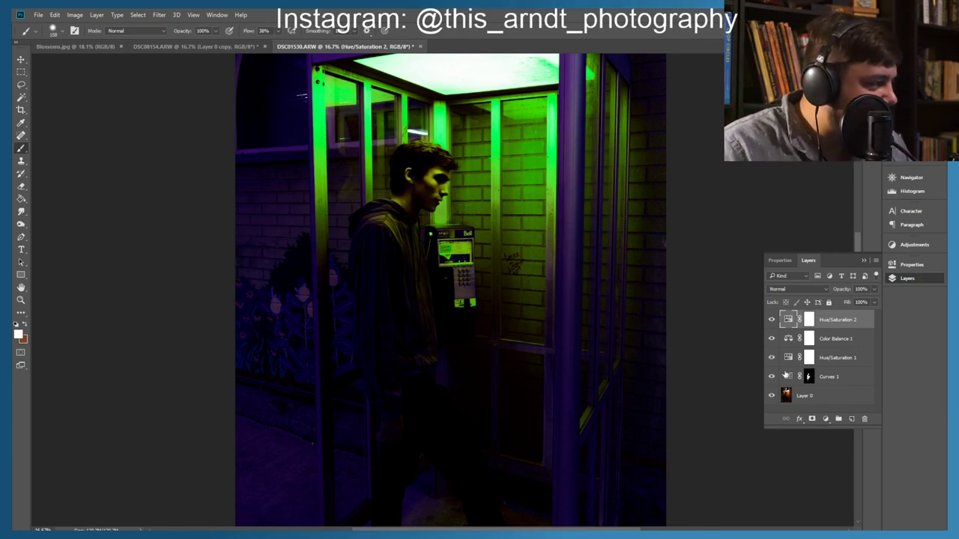
Step: Create a new layer at the top of the stack and stamp all visible layers into it
key("ctrl+plus")
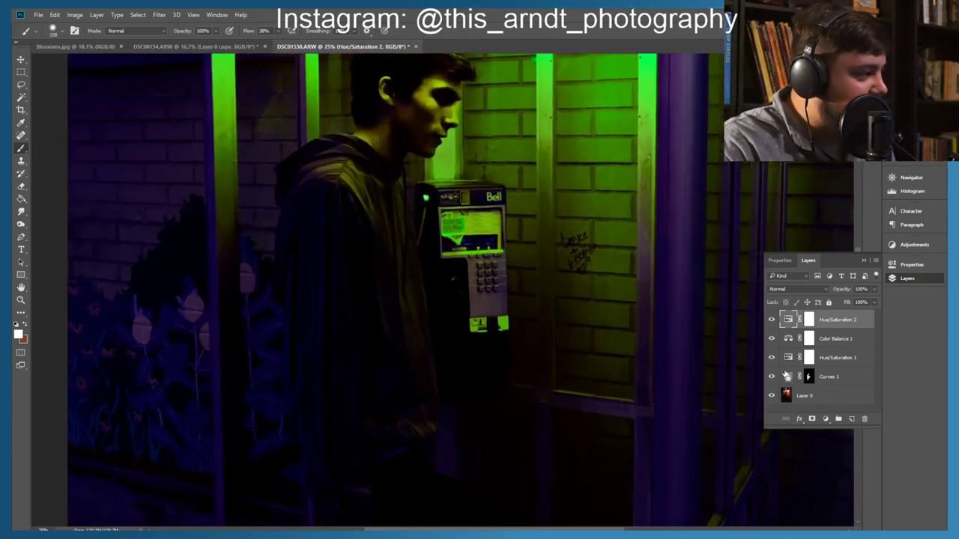
key("ctrl+plus")
key("ctrl+plus")
scroll(503, 286, "up", 3)
scroll(503, 286, "up", 4)
scroll(504, 286, "down", 1)
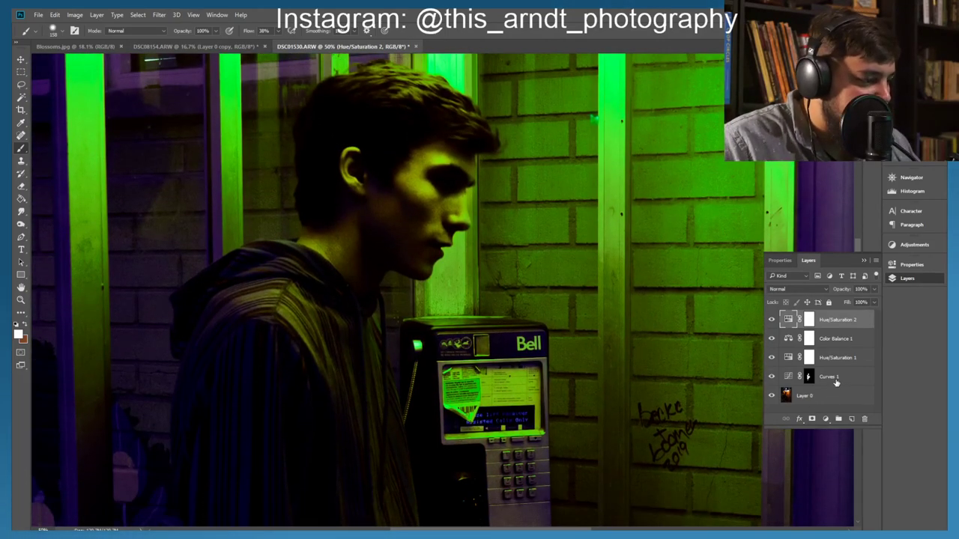
left_click(851, 420)
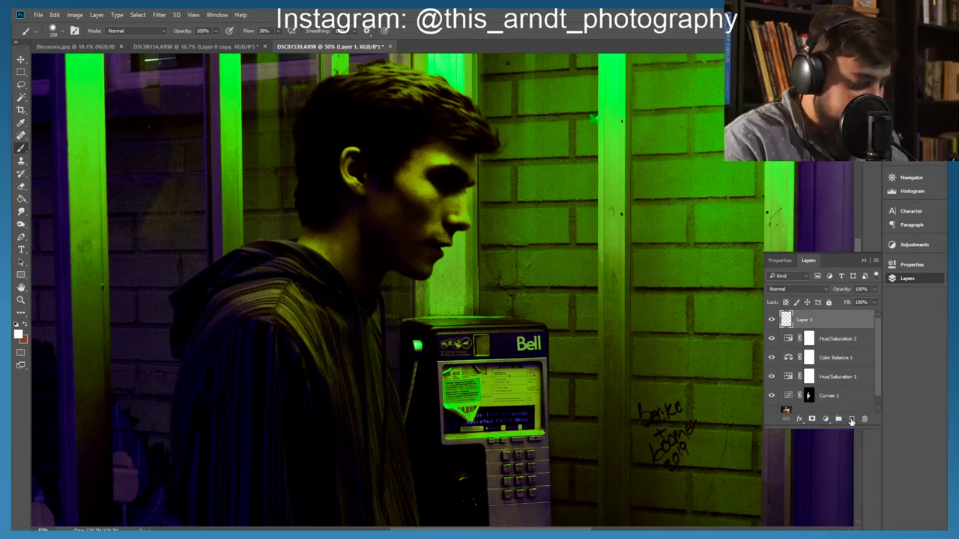
key("ctrl+alt+shift+e")
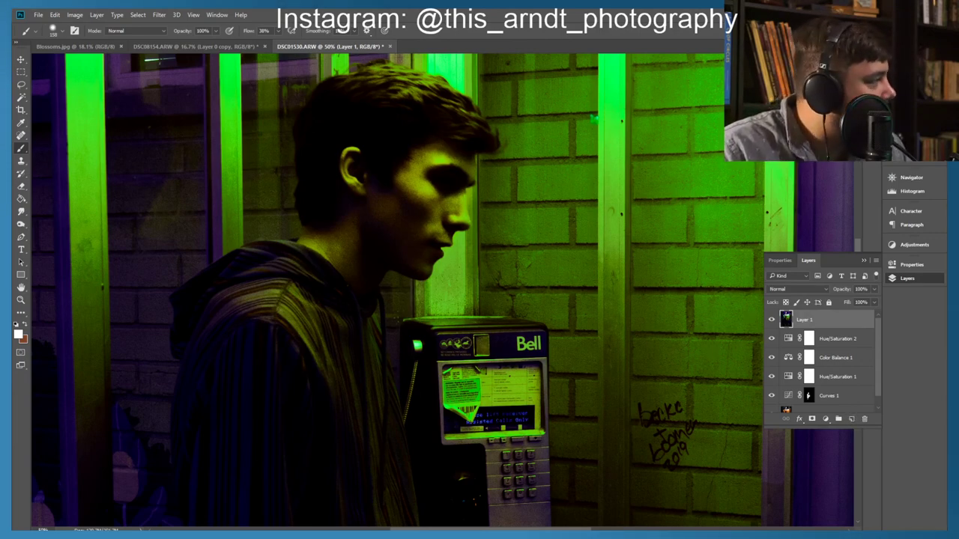
Step: Shift the stamped Layer 1 slightly to the right of the original image and set its opacity to 50%
left_click(20, 62)
left_click_drag(353, 173, 388, 176)
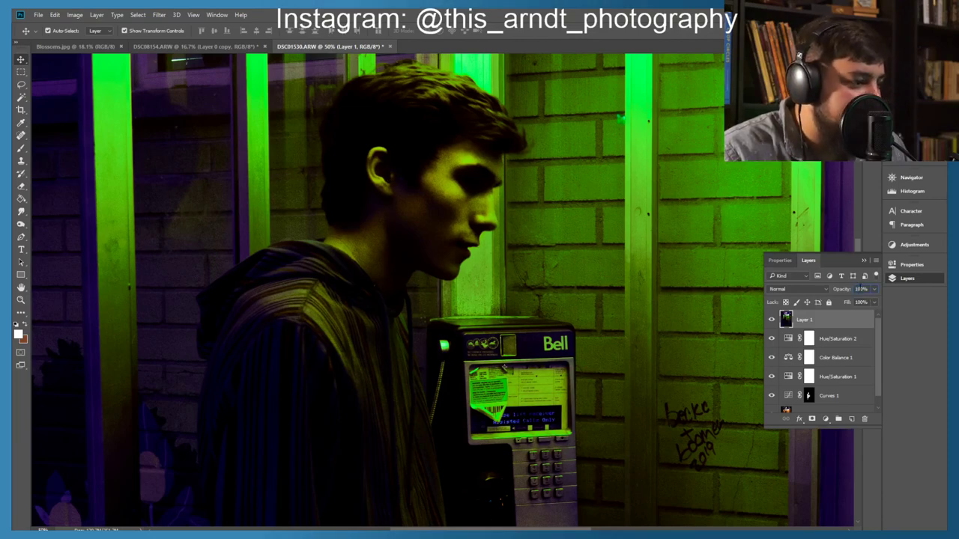
type("50")
key("Return")
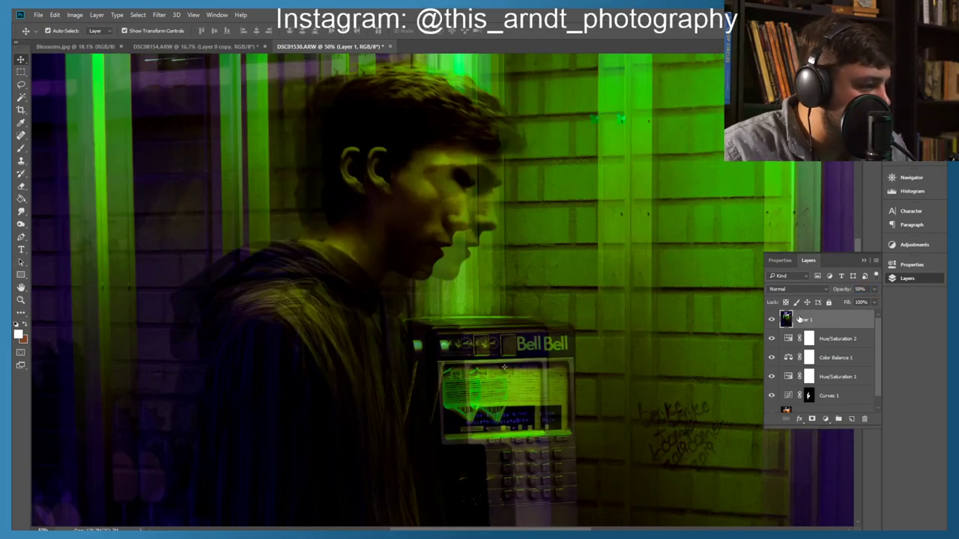
Step: Move Layer 1 back so it sits slightly above and left of the original, nudging it left for a ghosted double-image offset
left_click_drag(434, 195, 389, 184)
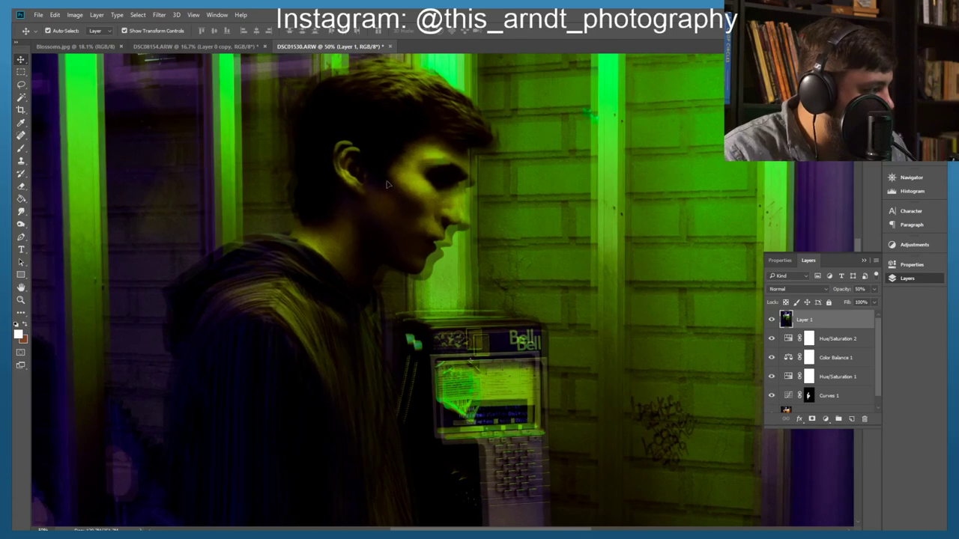
key("Left")
key("Left")
key("Left")
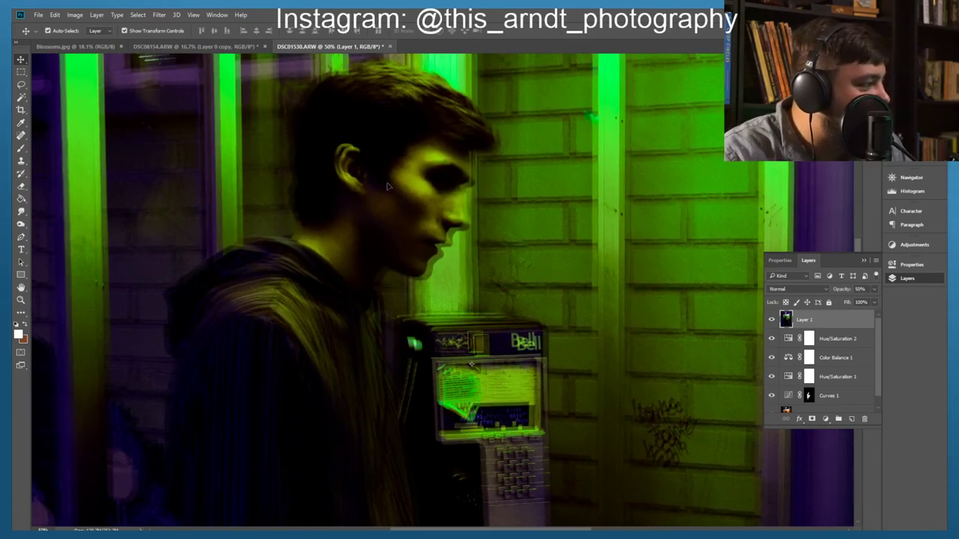
key("Left")
key("Left")
key("Left")
key("Left")
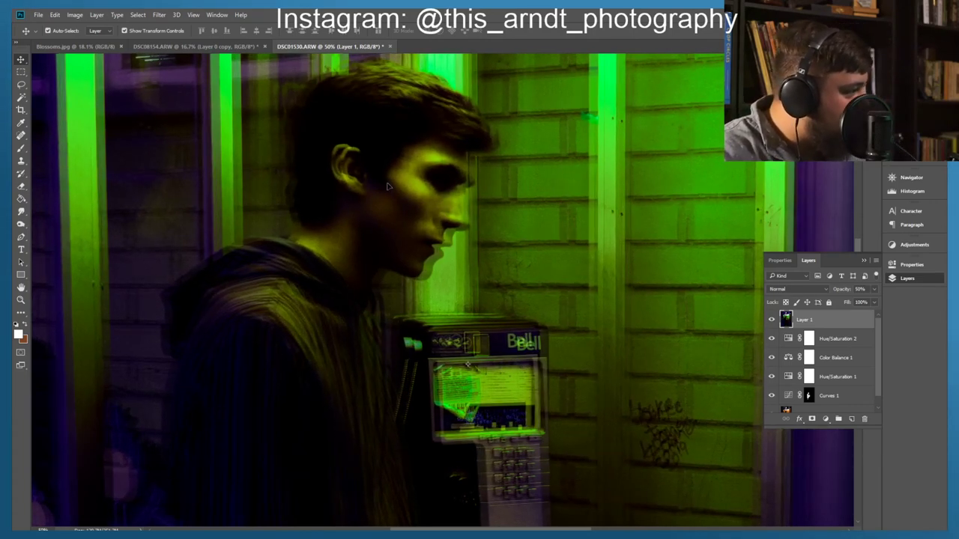
key("Left")
key("Left")
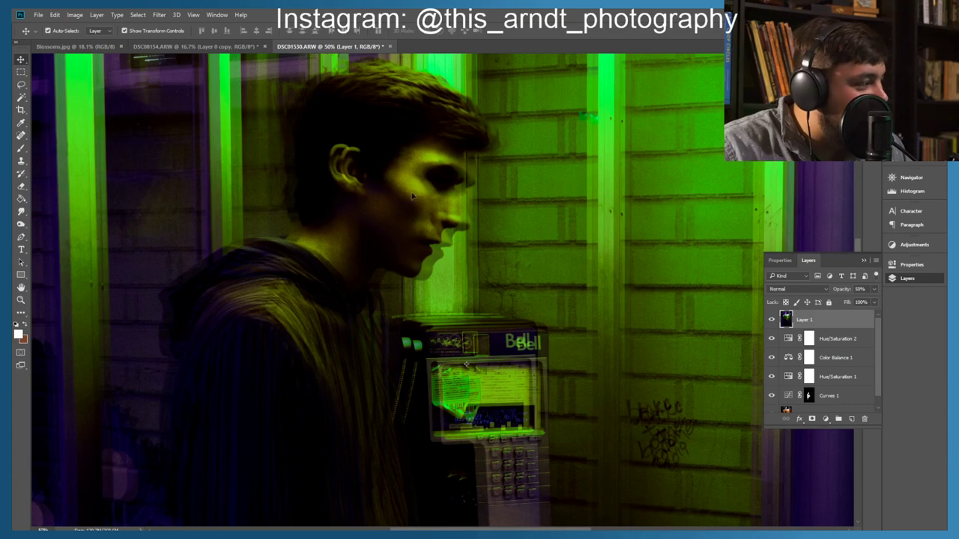
Step: Try shifting the Hue/Saturation 2 hue close to 0 beneath the semi-transparent Layer 1
left_click(788, 340)
left_click_drag(783, 332, 817, 331)
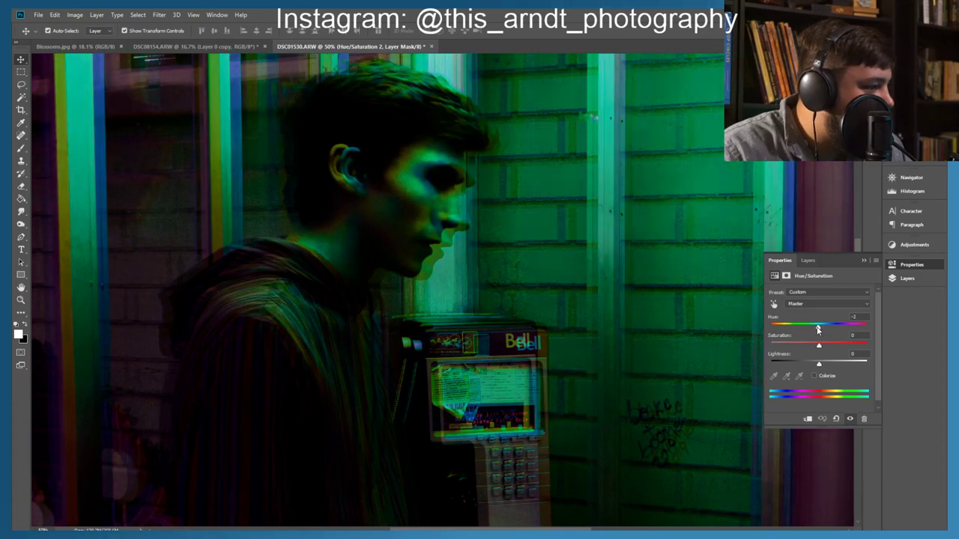
left_click(907, 279)
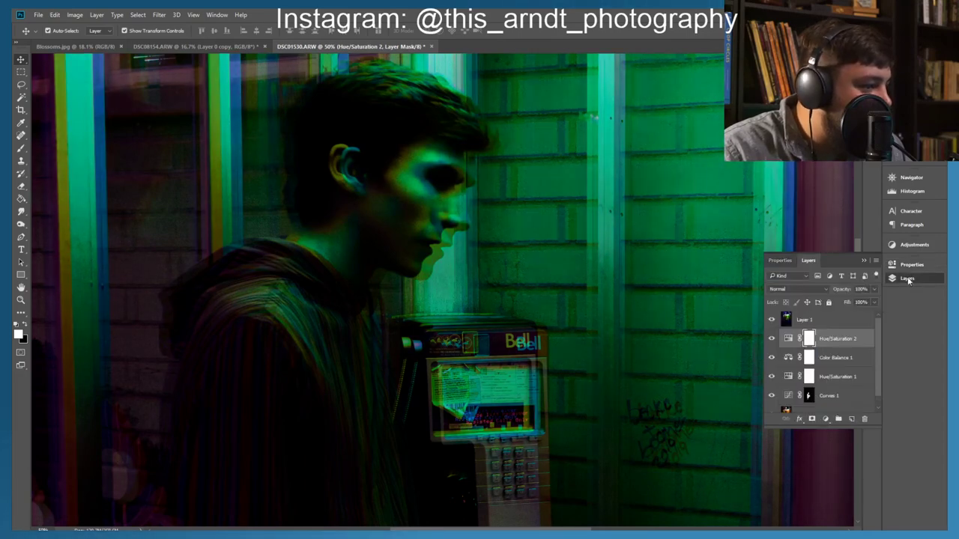
Step: Hide Layer 1, try Hue/Saturation 2 hues of -180 and +103, and show Layer 1 again
left_click(771, 319)
double_click(787, 338)
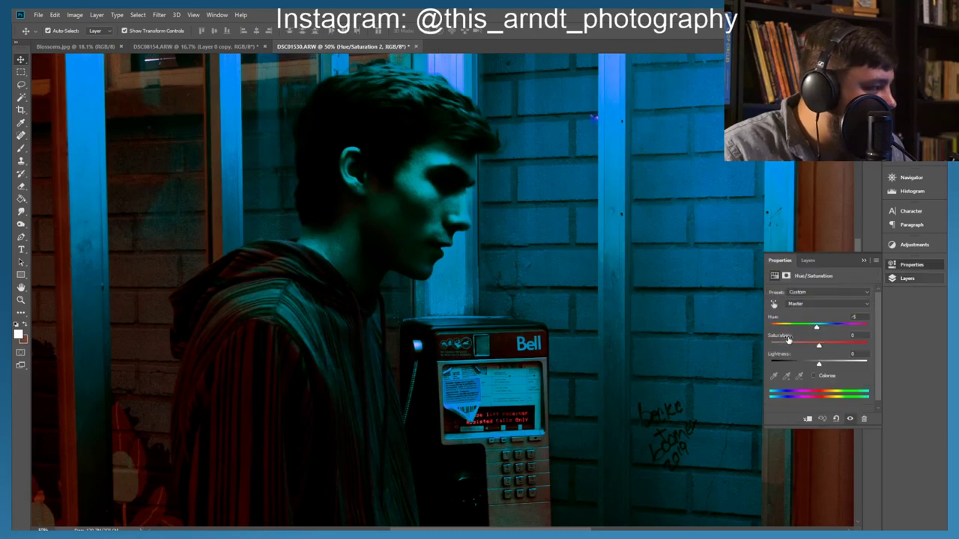
left_click_drag(821, 327, 770, 330)
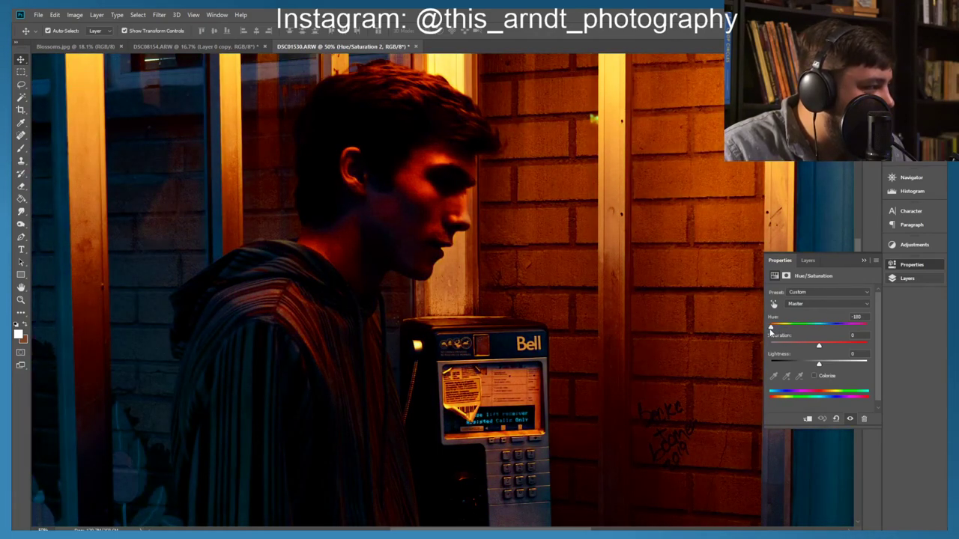
left_click_drag(807, 328, 851, 327)
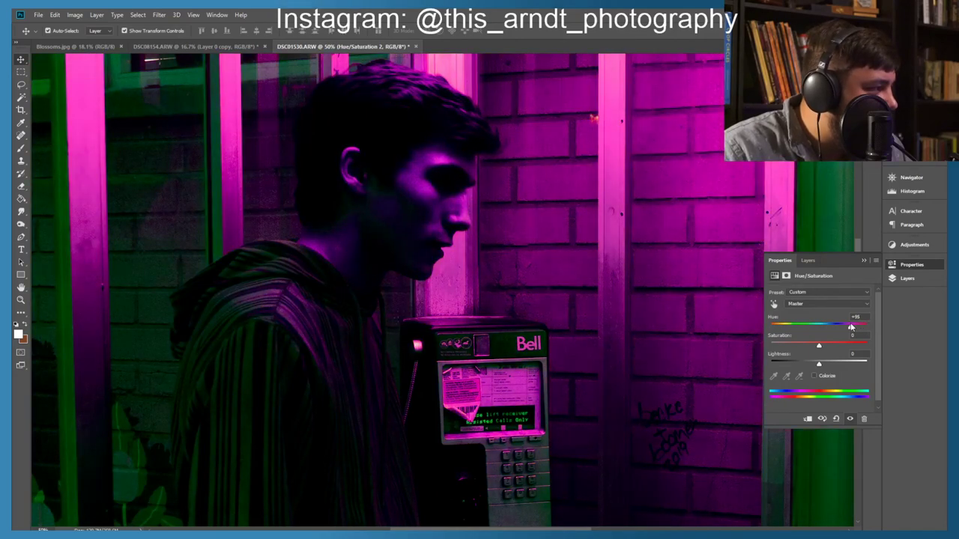
left_click(896, 282)
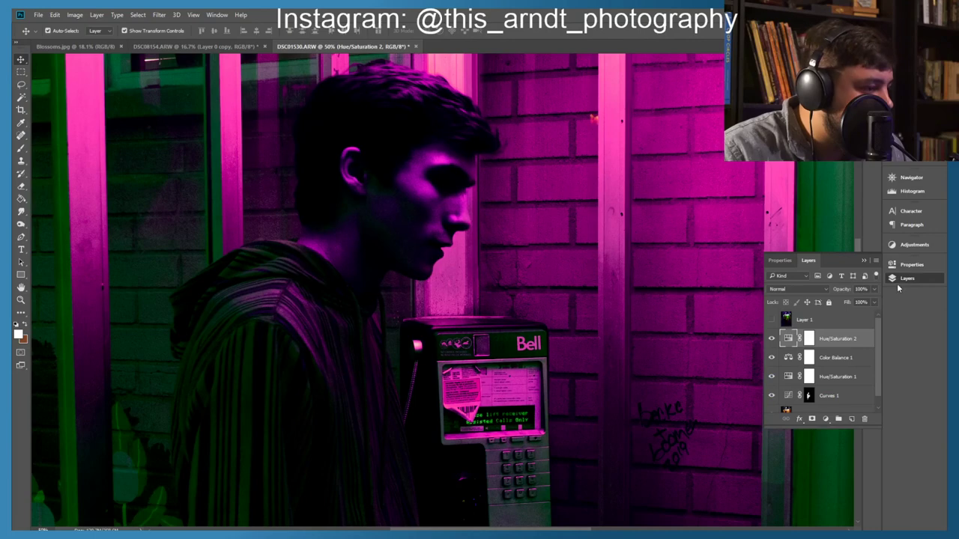
left_click(771, 320)
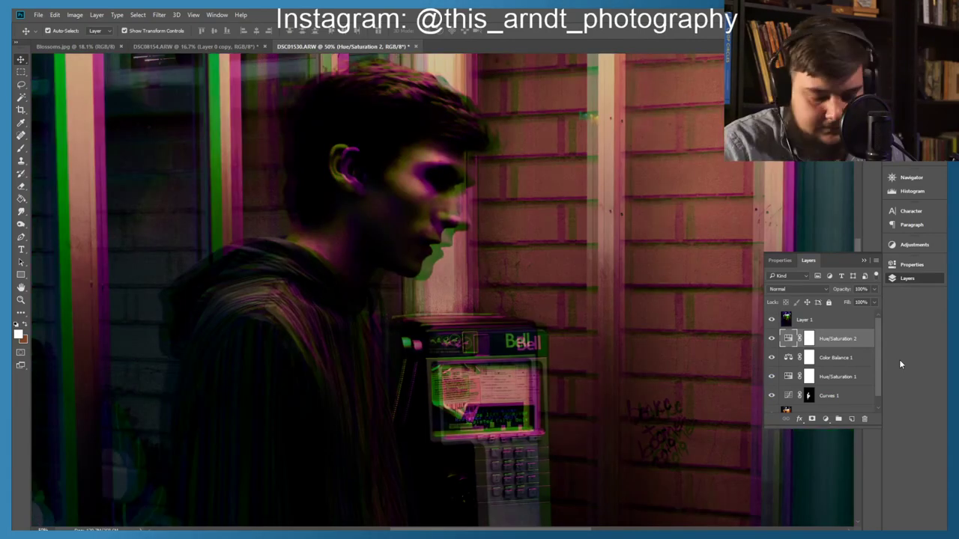
Step: Check the whole image, then try a slightly negative Hue/Saturation 2 hue for a teal-green booth light
key("ctrl+0")
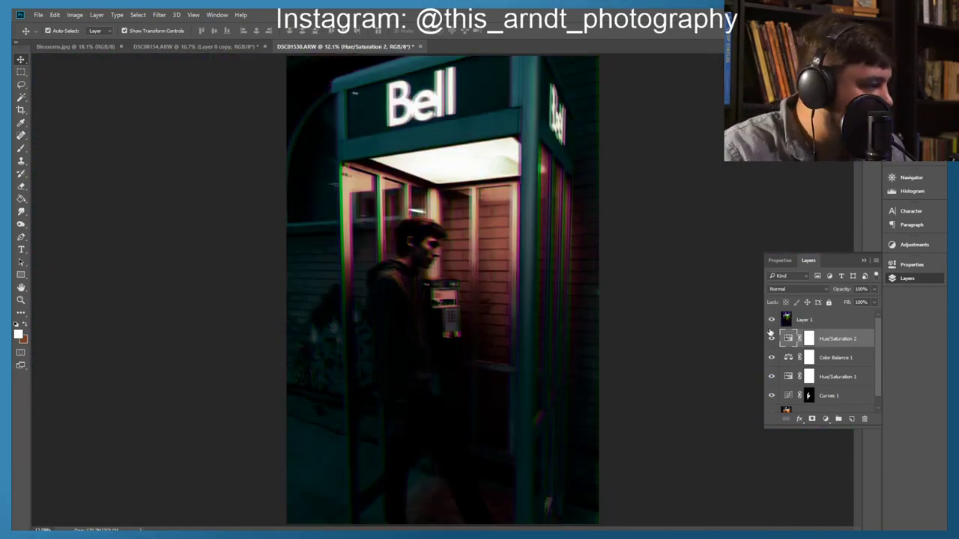
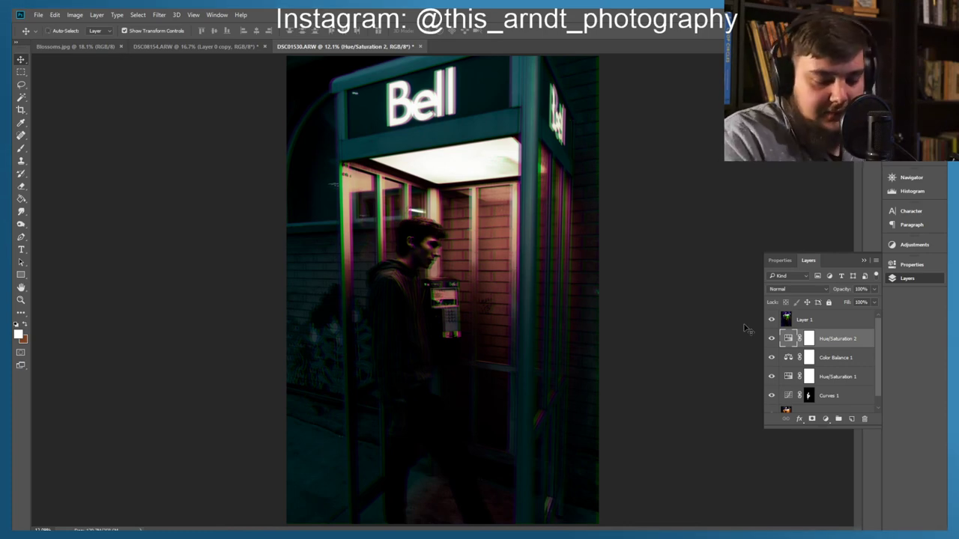
key("ctrl+plus")
key("ctrl+plus")
key("ctrl+plus")
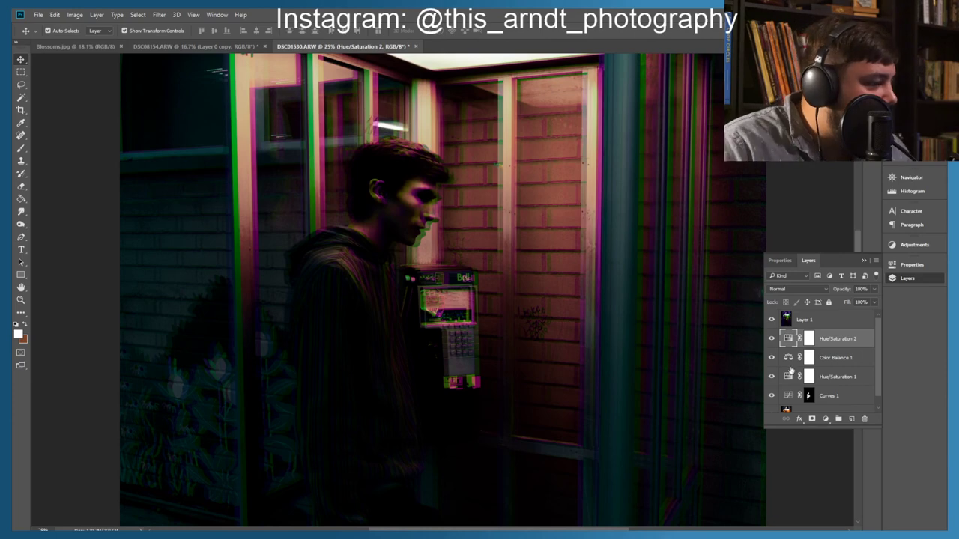
double_click(788, 339)
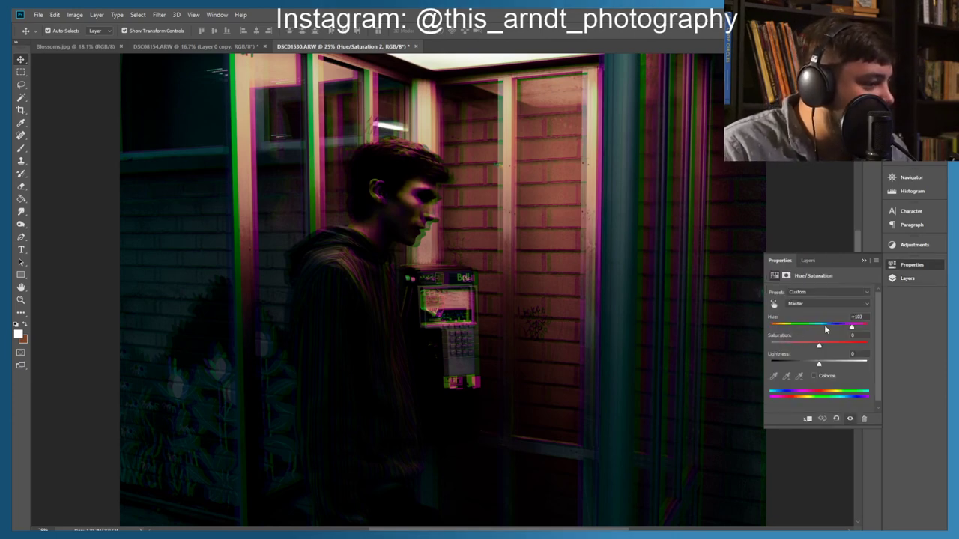
left_click_drag(848, 327, 813, 330)
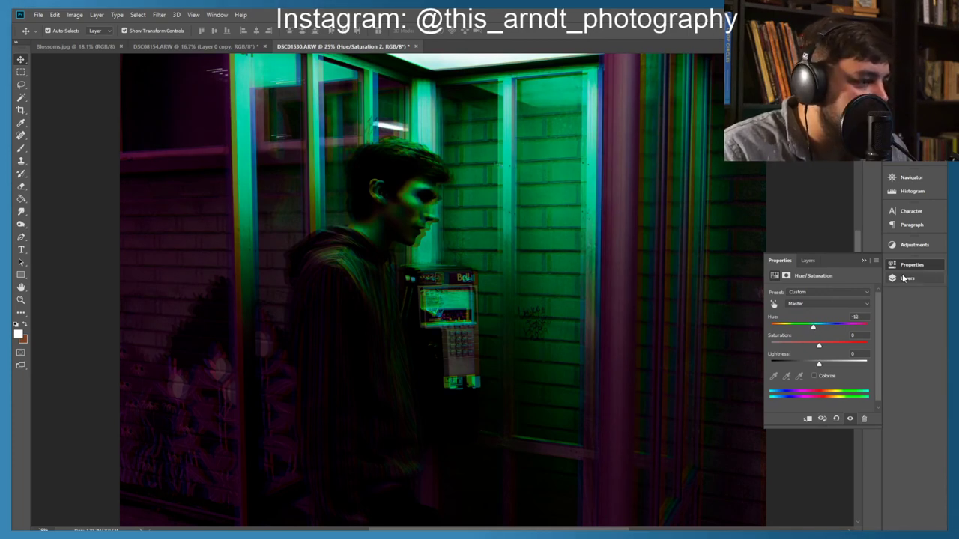
Step: Set the opacity of Layer 1 to 75%
left_click(892, 278)
left_click(792, 326)
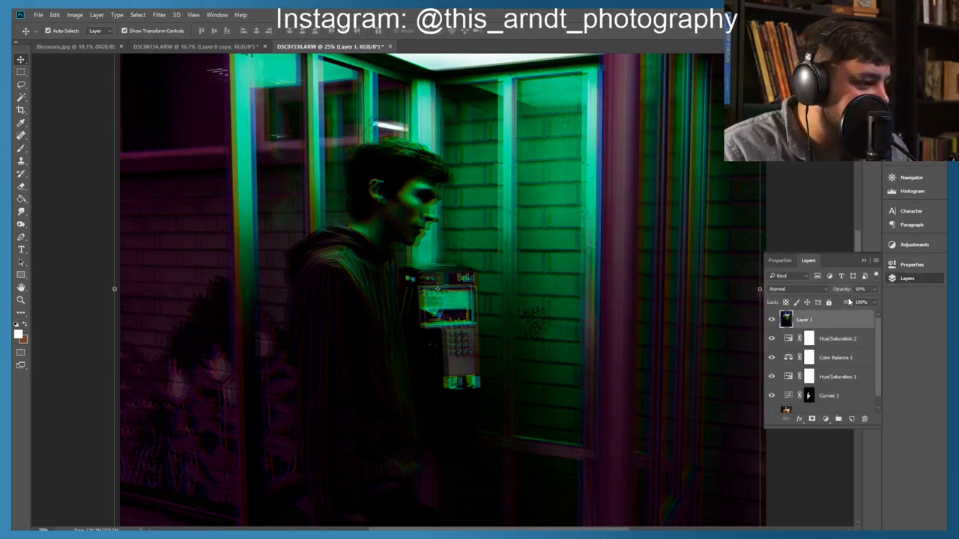
left_click(859, 289)
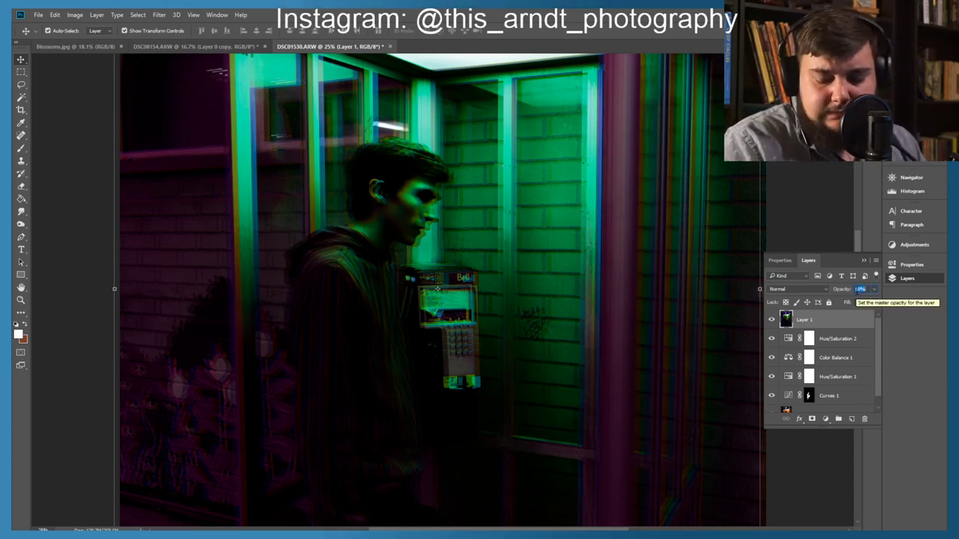
type("5")
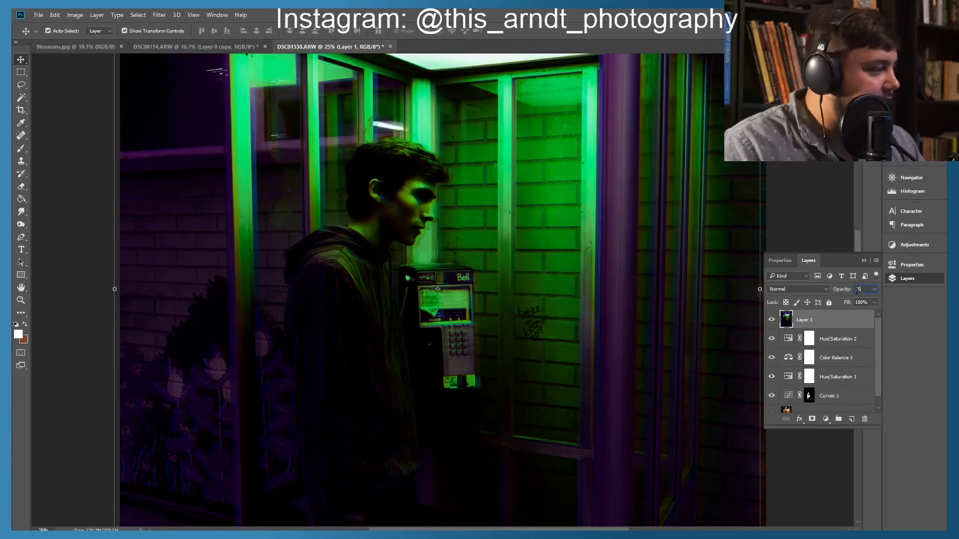
key("Return")
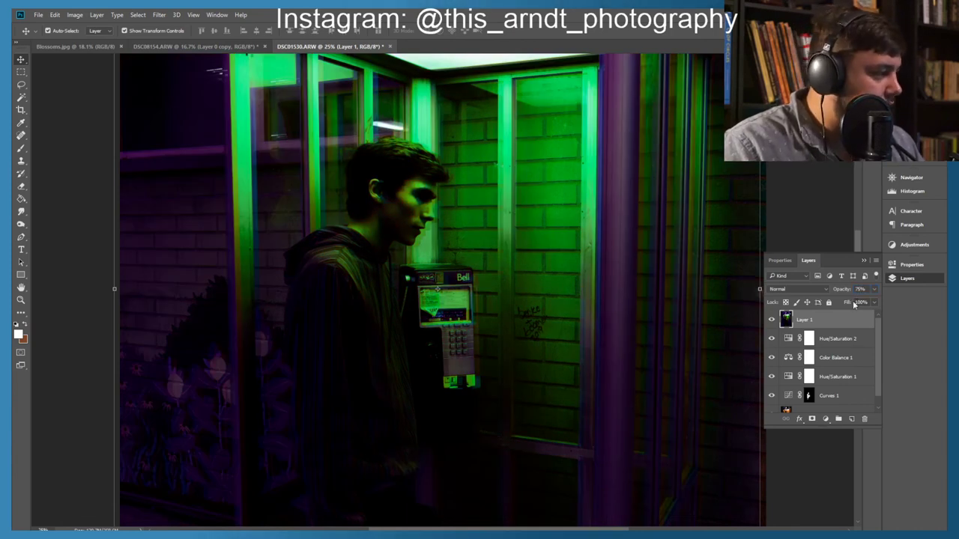
Step: Shift the Hue/Saturation 2 hue further negative for vivid green booth light and purple surroundings beneath Layer 1
double_click(787, 339)
left_click_drag(812, 327, 770, 330)
left_click_drag(781, 332, 801, 331)
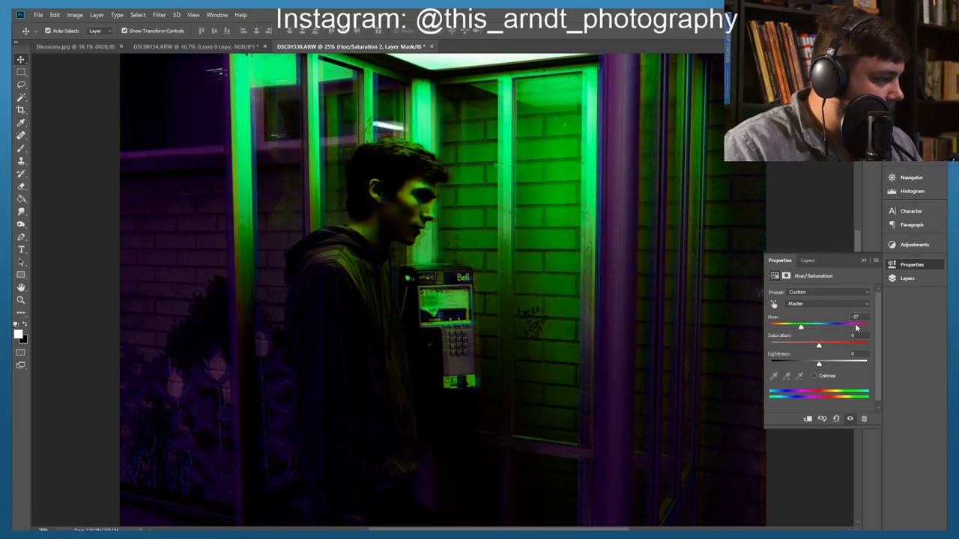
Step: Compare the image with Layer 1 off and on, leave it hidden, and stamp the visible image into a new layer above Hue/Saturation 2
left_click(907, 278)
left_click(771, 321)
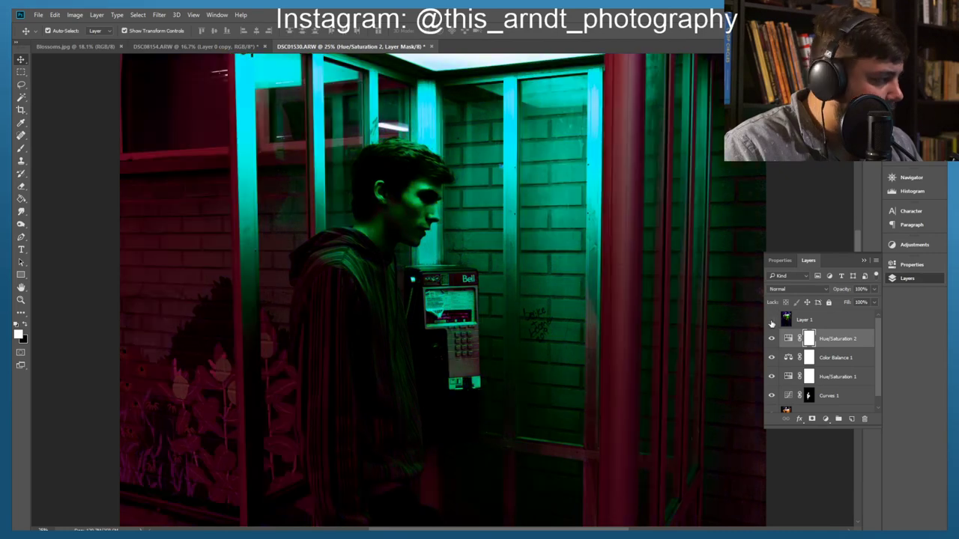
left_click(772, 320)
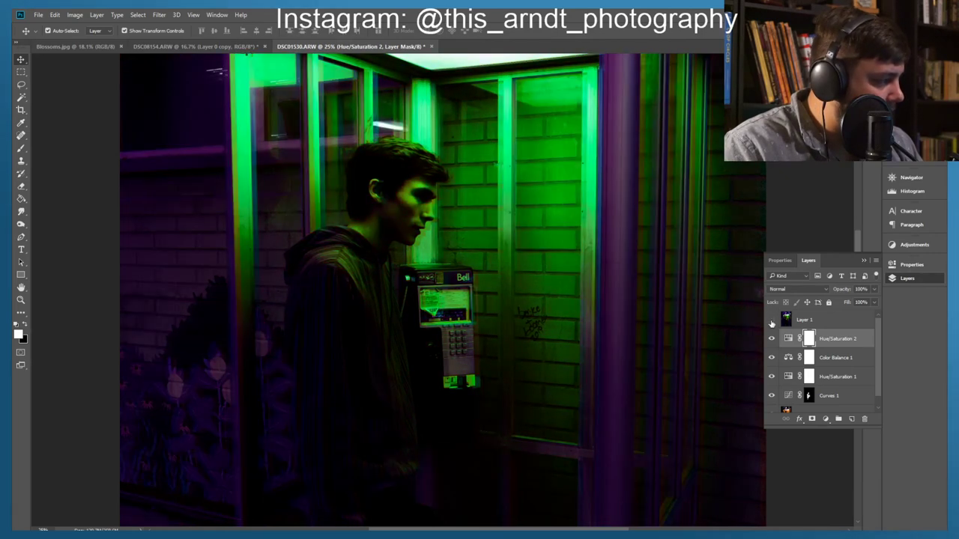
left_click(771, 321)
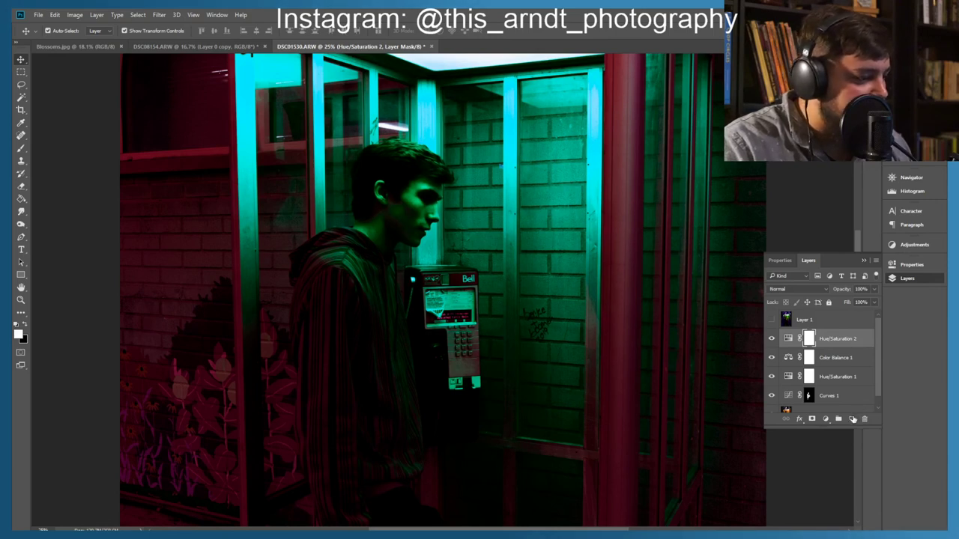
left_click(853, 420)
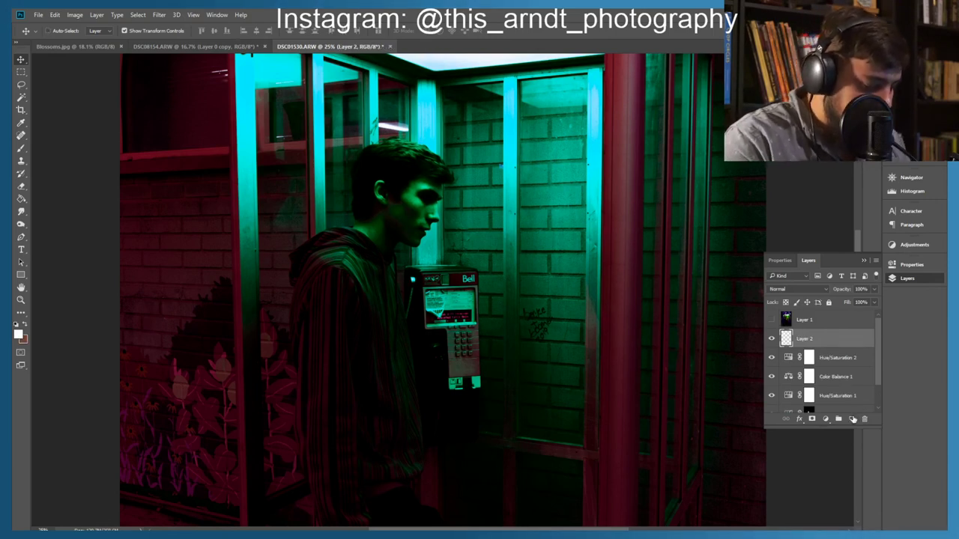
key("ctrl+shift+alt+e")
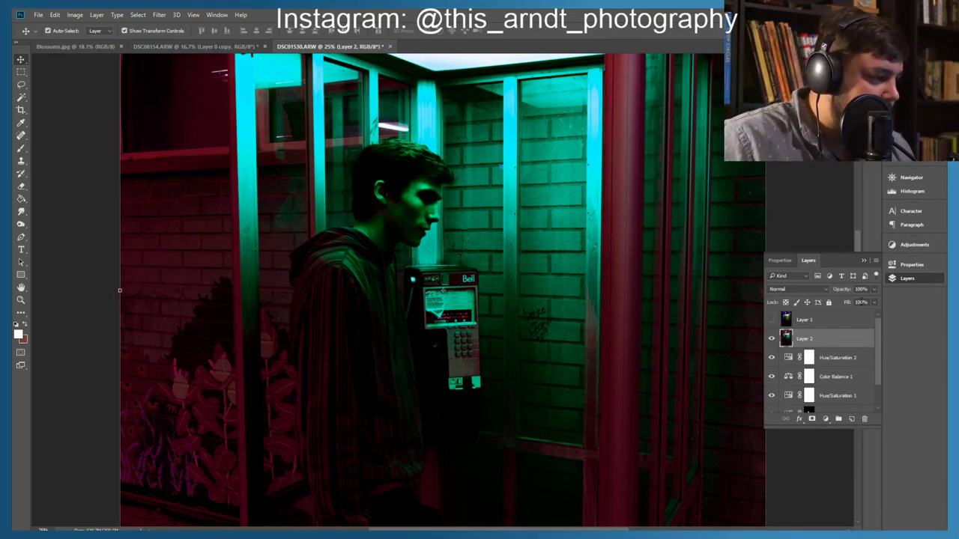
Step: Set the Hue/Saturation 2 hue to -100 and, with Layers 1 and 2 hidden, stamp the visible image into another new layer
double_click(788, 359)
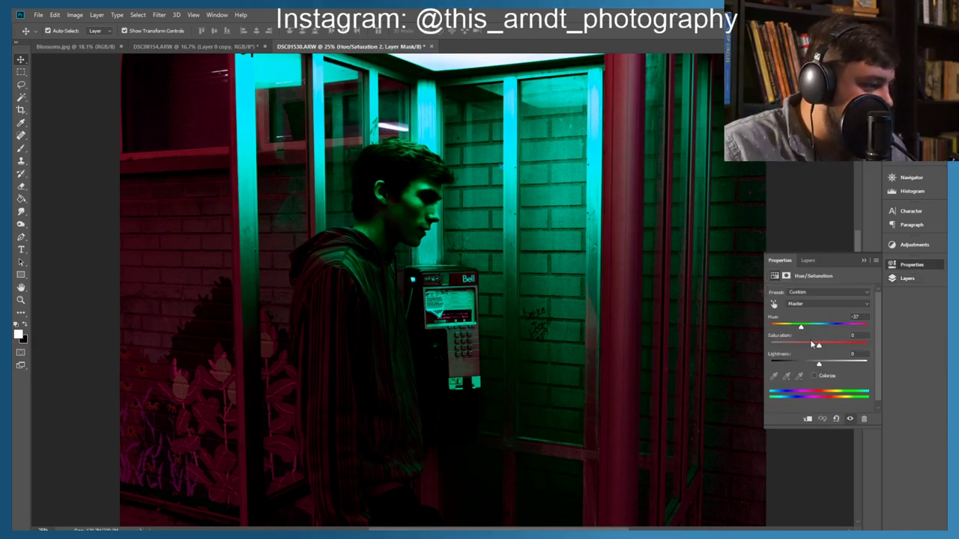
mouse_move(800, 327)
left_mouse_down()
mouse_move(867, 329)
mouse_move(770, 330)
mouse_move(802, 328)
mouse_move(785, 330)
left_mouse_up()
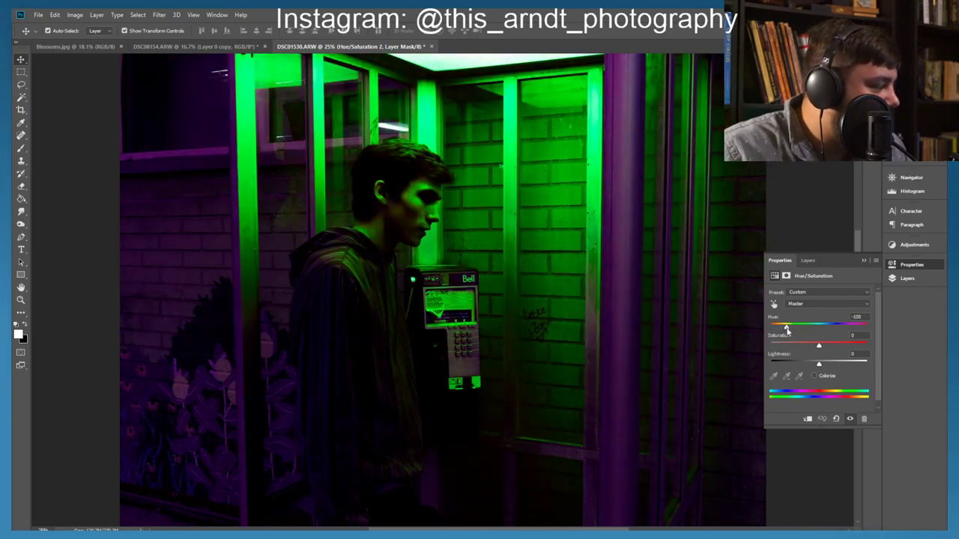
left_click(907, 279)
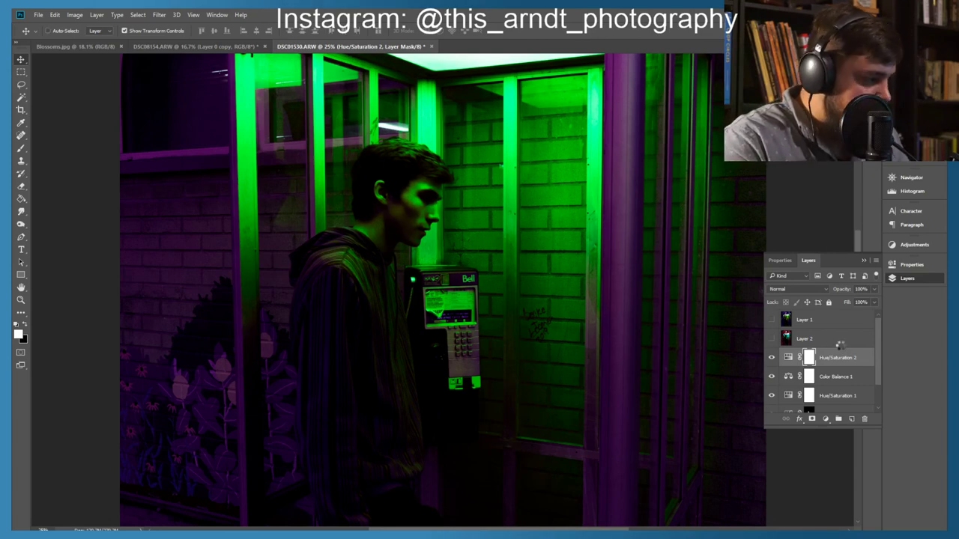
key("ctrl+alt+shift+e")
Step: Hide all four adjustment layers, compare Layer 3 with the original photo, and show Layers 1, 2 and 3 together
left_click(771, 377)
left_click(772, 396)
scroll(773, 395, "down", 3)
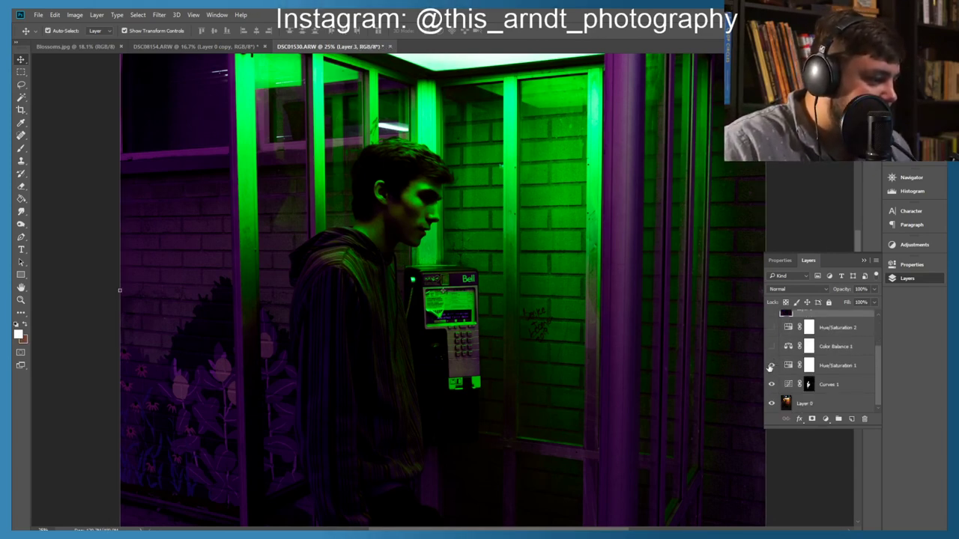
scroll(775, 383, "up", 3)
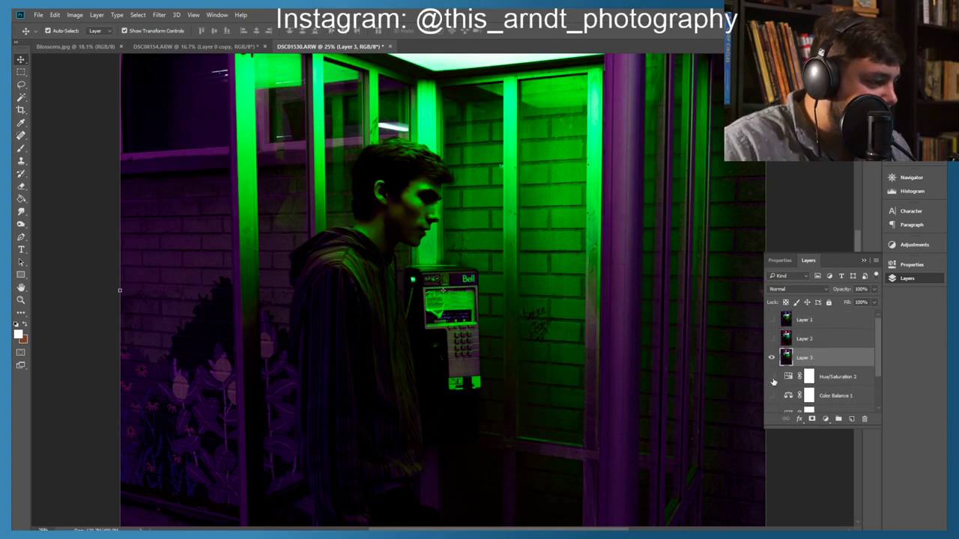
left_click(772, 358)
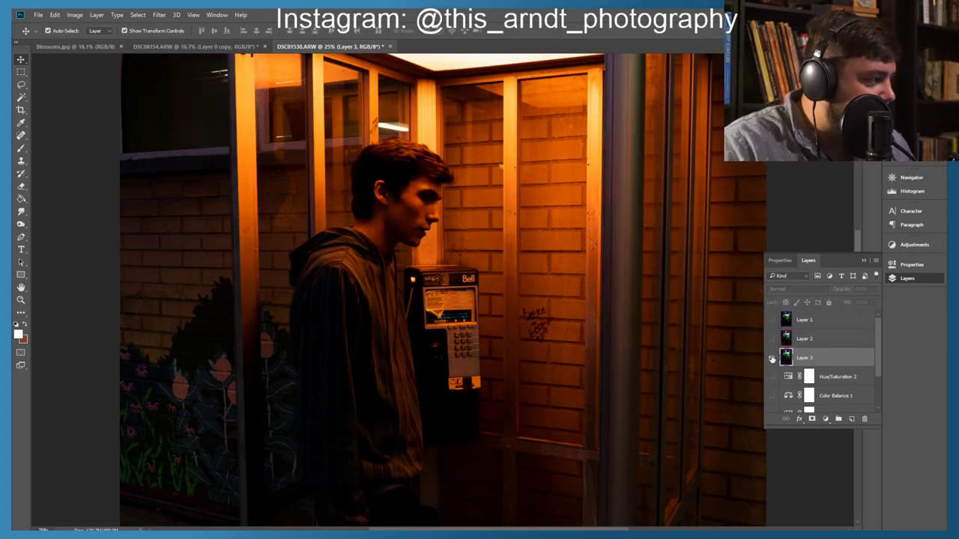
left_click(772, 358)
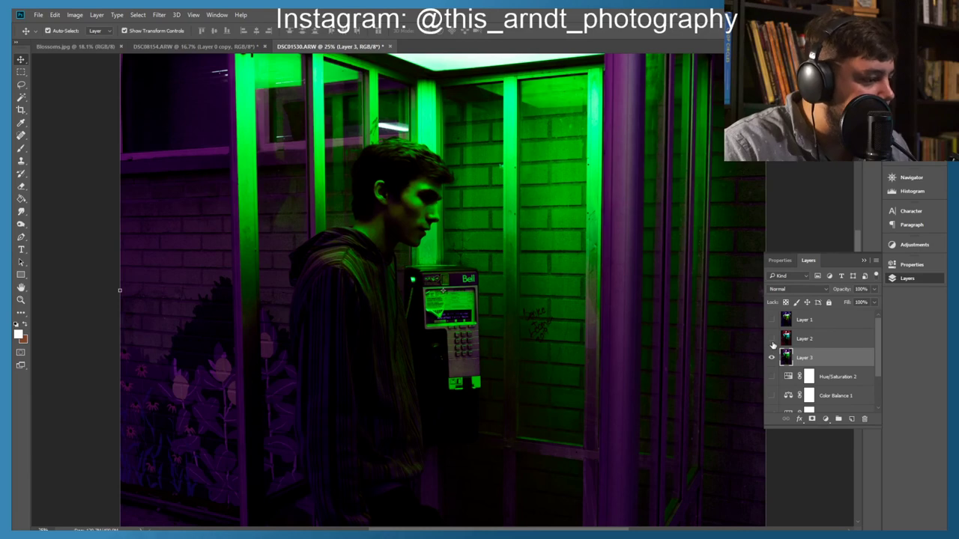
left_click(772, 339)
left_click(772, 320)
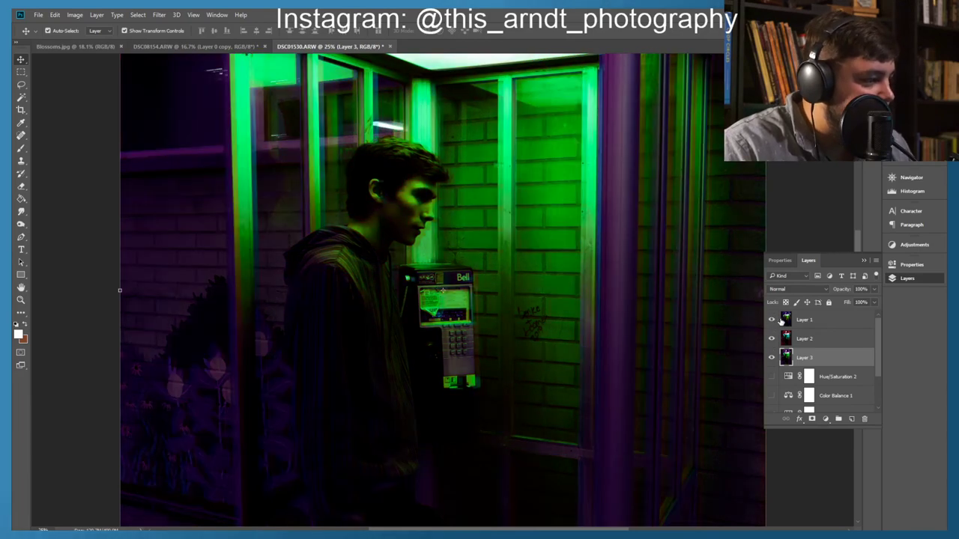
Step: Set the opacity of Layers 1, 2 and 3 to 35% each
left_click(848, 320)
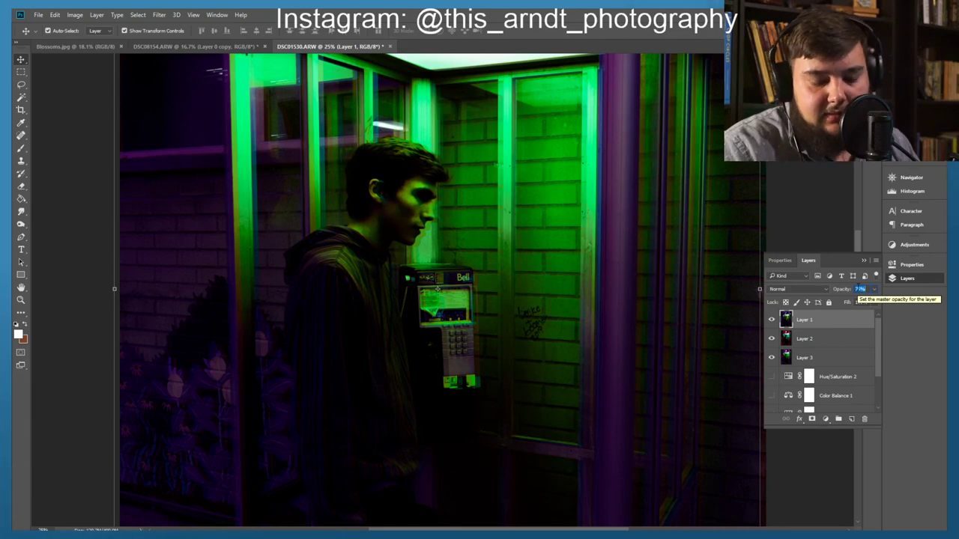
type("30")
left_click(834, 339)
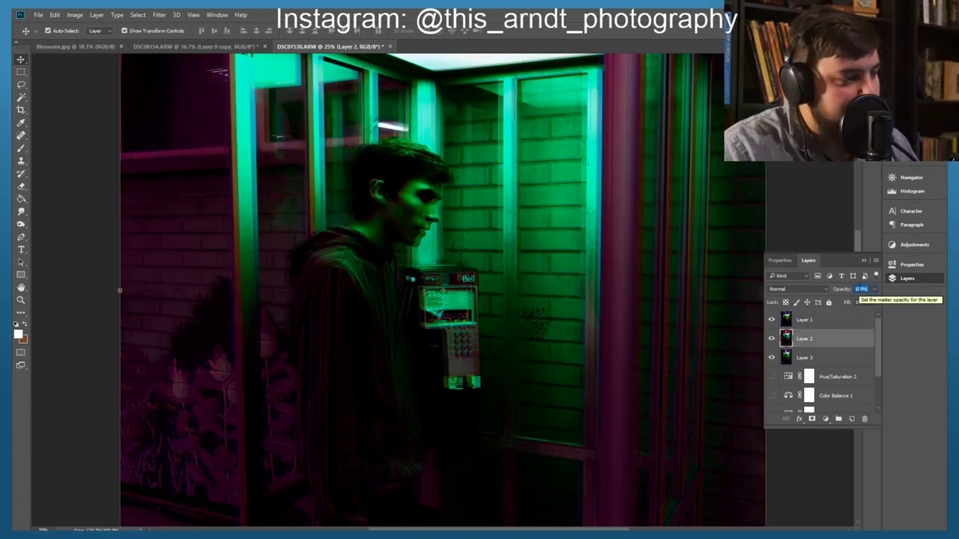
type("35")
left_click(837, 355)
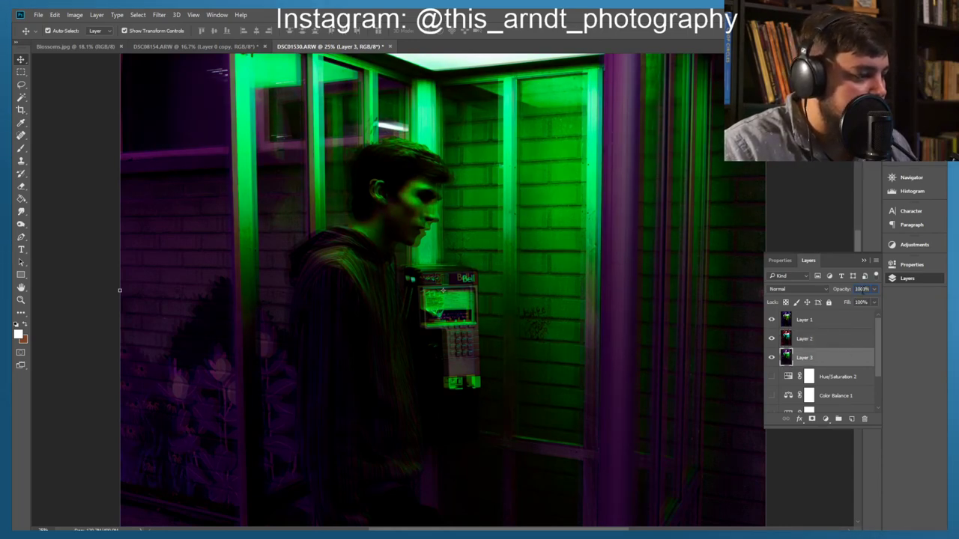
type("35")
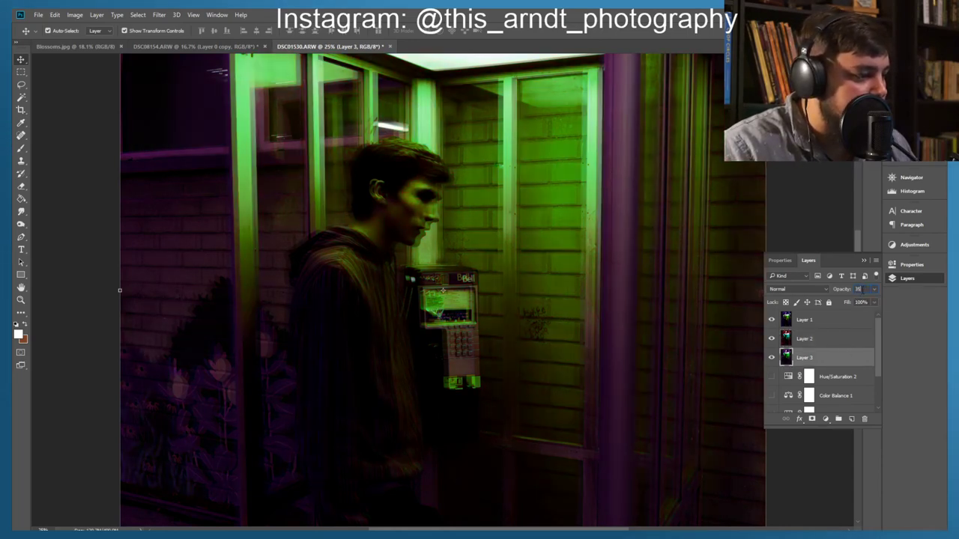
left_click(817, 341)
left_click(824, 327)
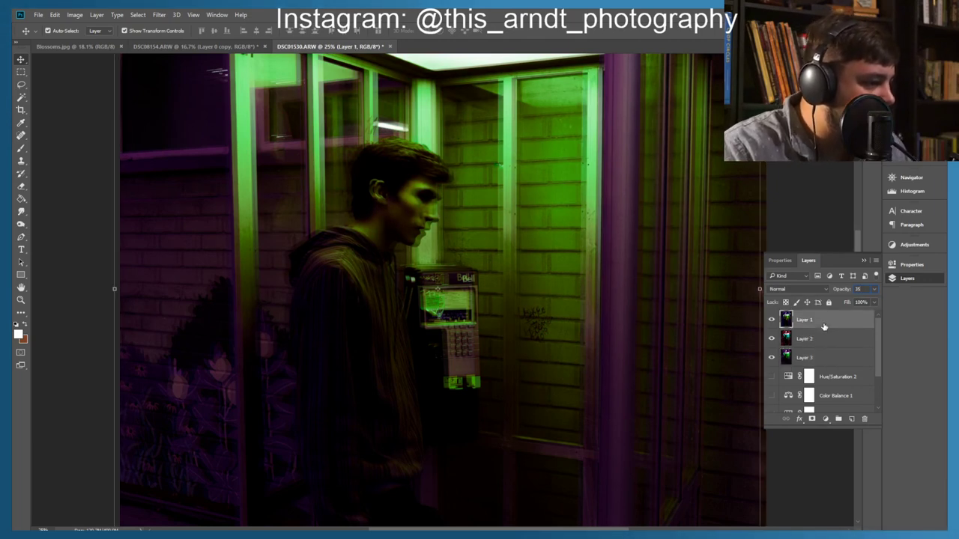
Step: Try blend modes such as Multiply and Screen on Layer 2 and settle on Linear Dodge (Add)
left_click(822, 339)
left_click(795, 289)
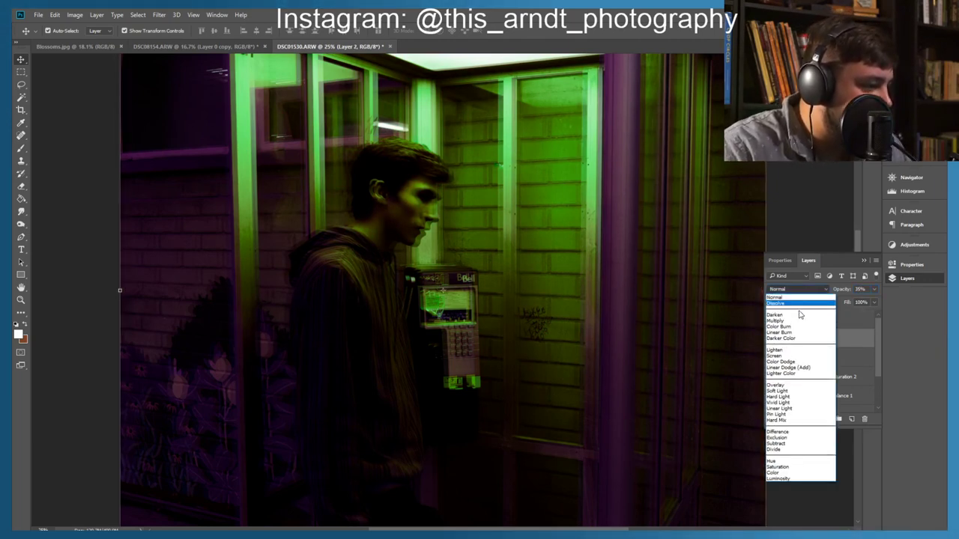
key("Down")
key("Down")
key("Down")
key("Return")
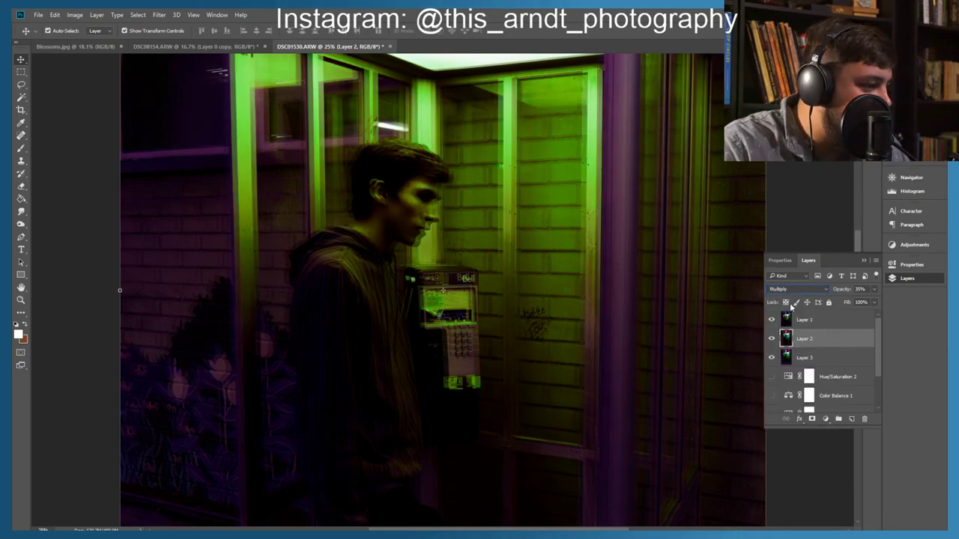
key("Down")
key("Down")
key("Down")
key("Down")
key("Down")
key("Down")
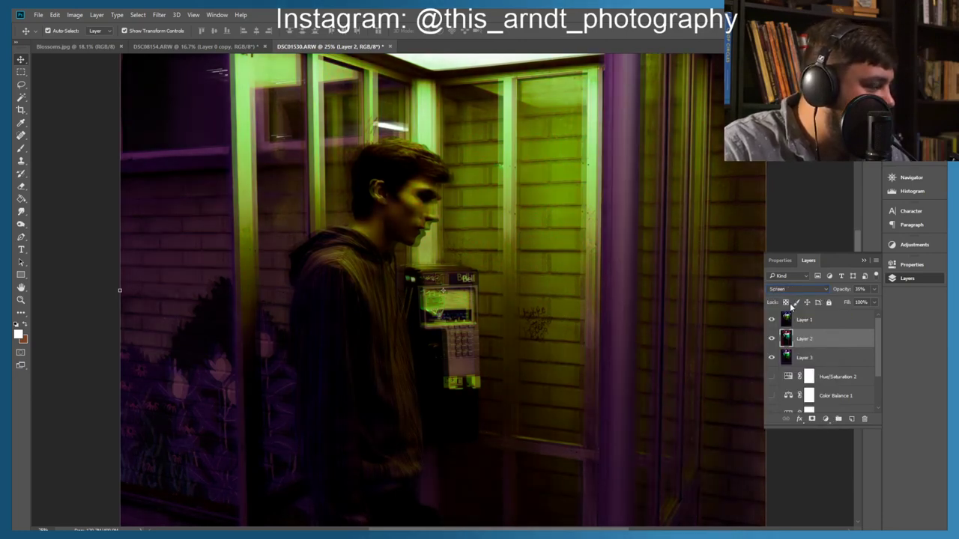
key("Up")
key("Down")
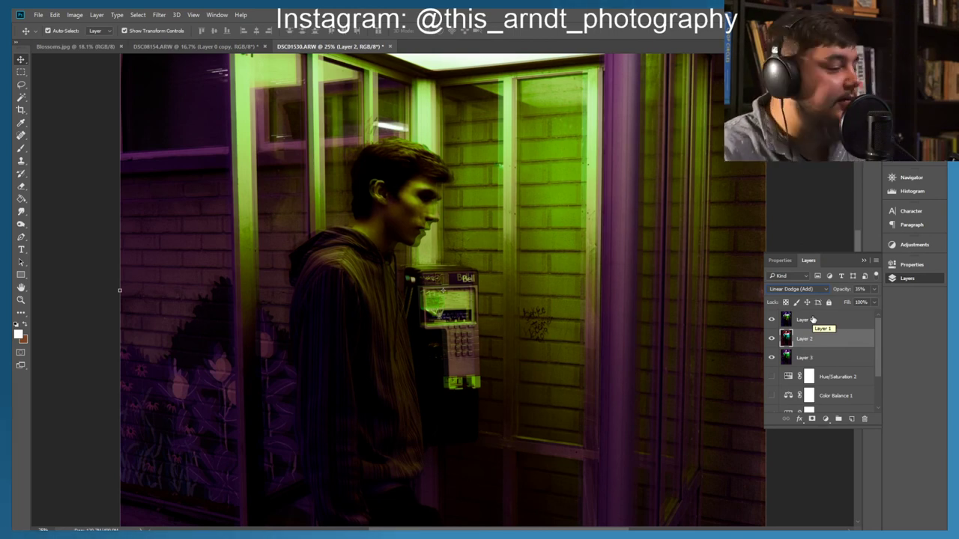
Step: Try Lighten on Layer 1 and settle on the Linear Dodge (Add) blend mode
left_click(813, 320)
scroll(802, 290, "down", 7)
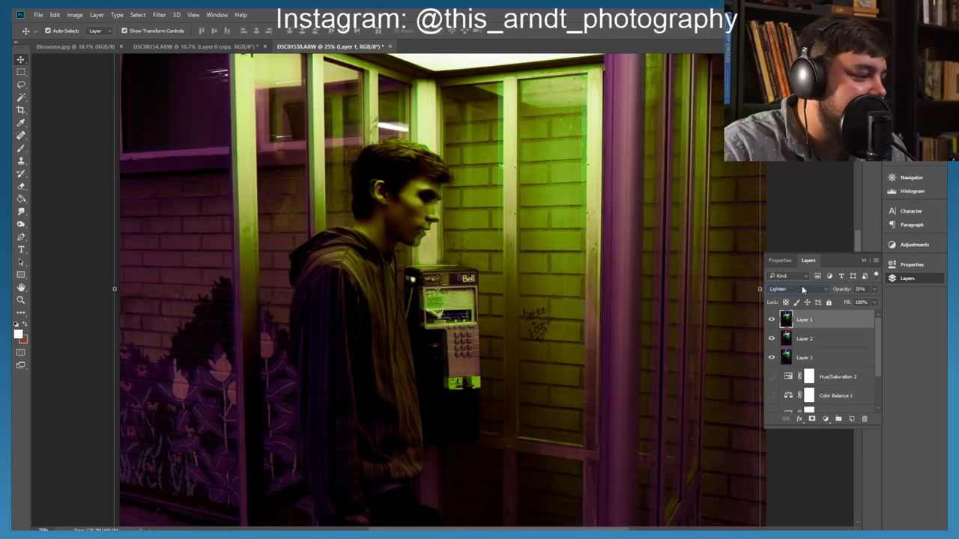
scroll(803, 290, "down", 3)
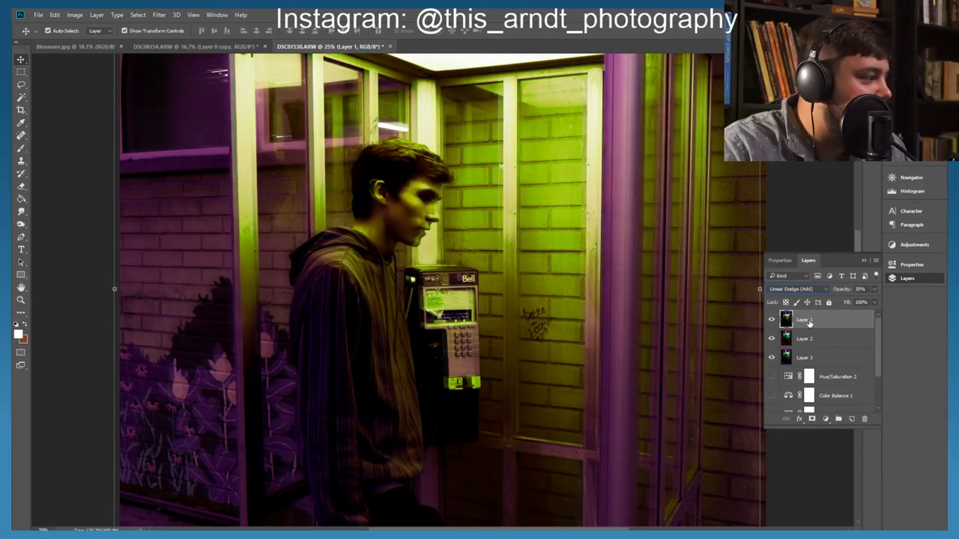
Step: Set the blend mode of Layer 3 to Linear Dodge (Add) and try placing it above Layer 2
left_click(823, 357)
left_click(802, 290)
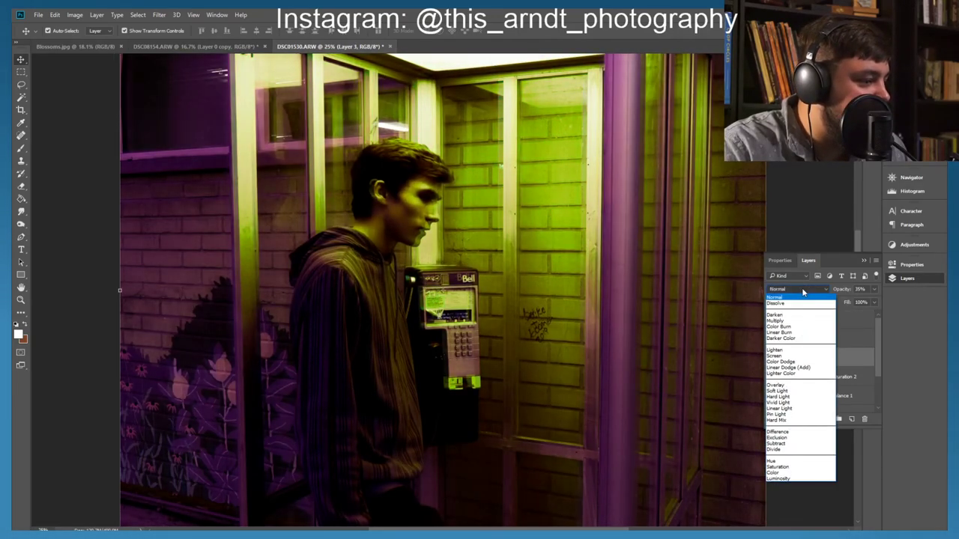
left_click(791, 367)
left_click(824, 338)
left_click_drag(828, 357, 818, 331)
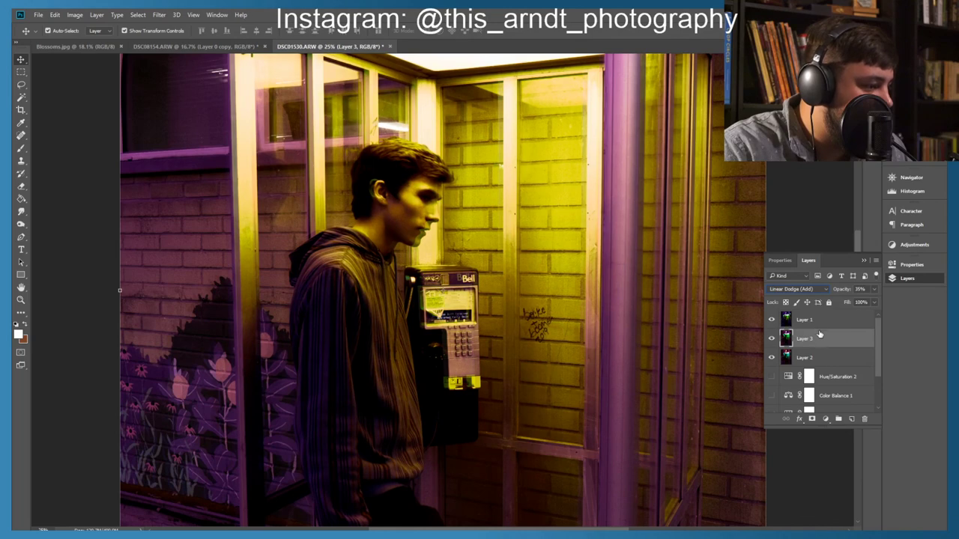
Step: Show Hue/Saturation 2 and Color Balance 1 beneath the stamped layers, trying Hue/Saturation 1 on and off with them
scroll(818, 333, "down", 2)
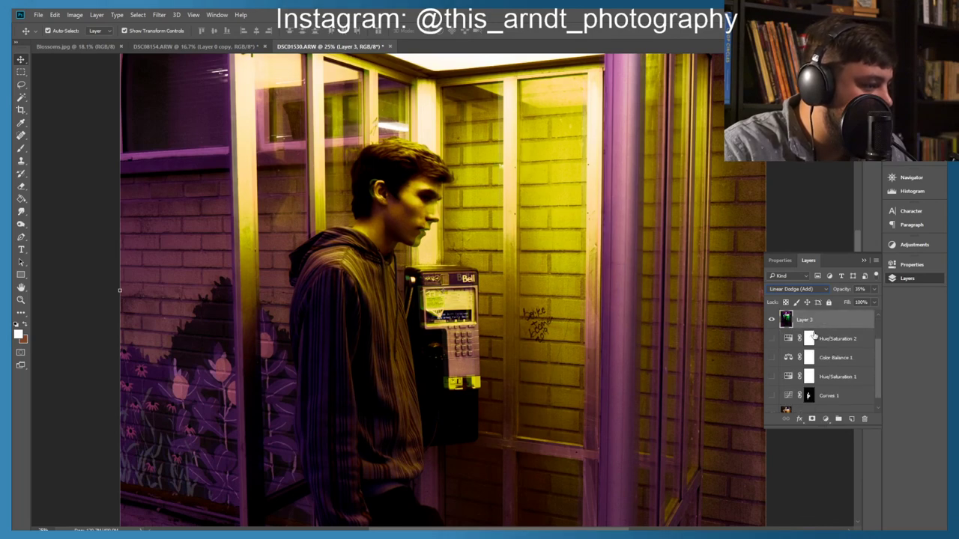
left_click(772, 339)
left_click(771, 358)
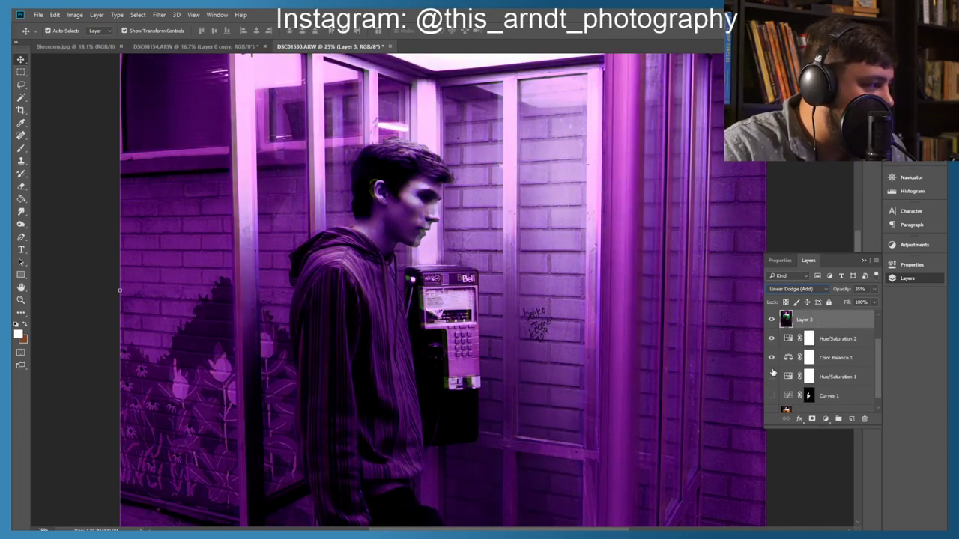
left_click(771, 376)
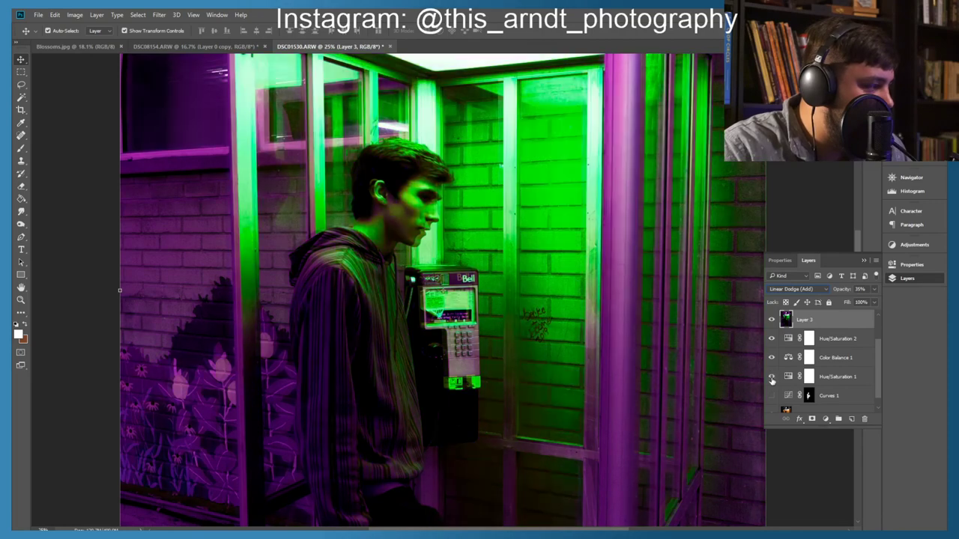
left_click(771, 376)
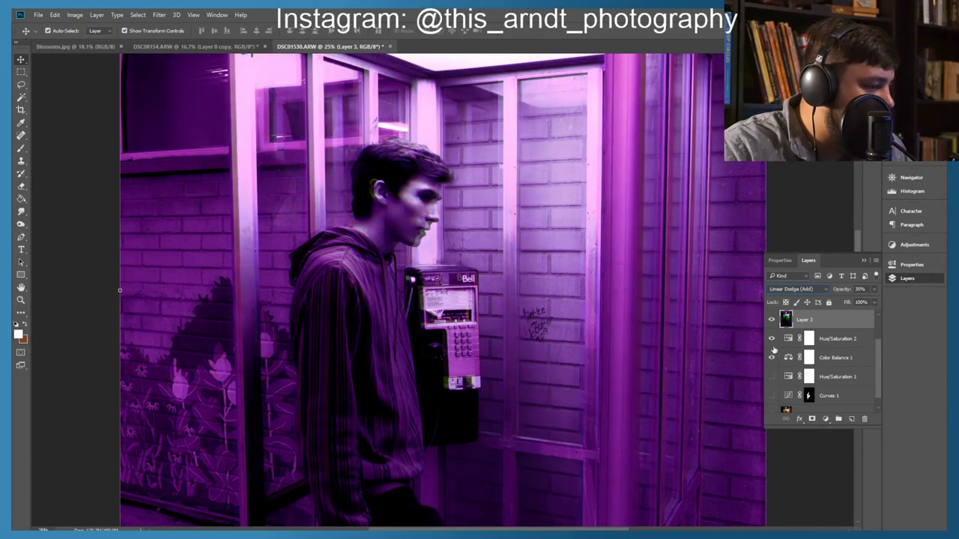
Step: Hide Hue/Saturation 2 and compare the image with Hue/Saturation 1 and Color Balance 1 switched on and off
left_click(772, 338)
left_click(772, 358)
left_click(772, 377)
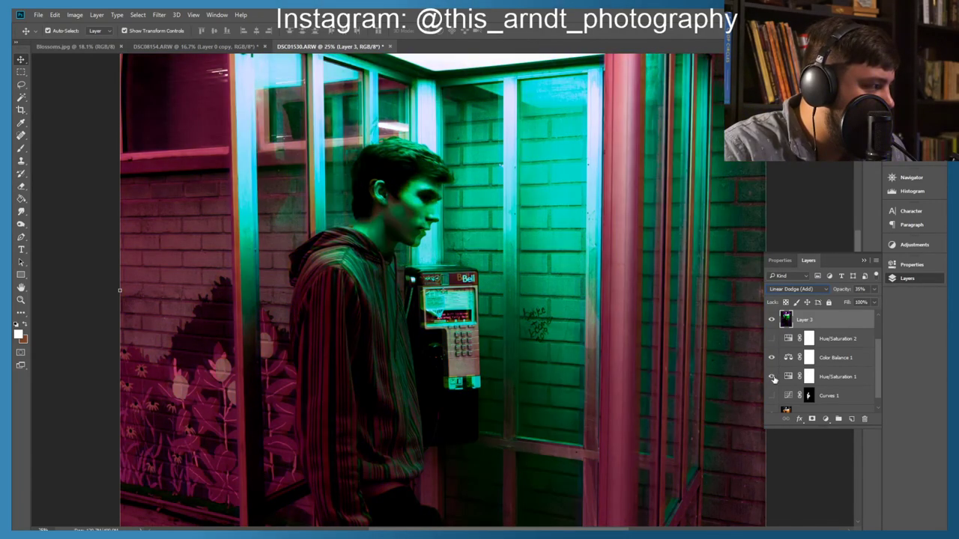
left_click(772, 377)
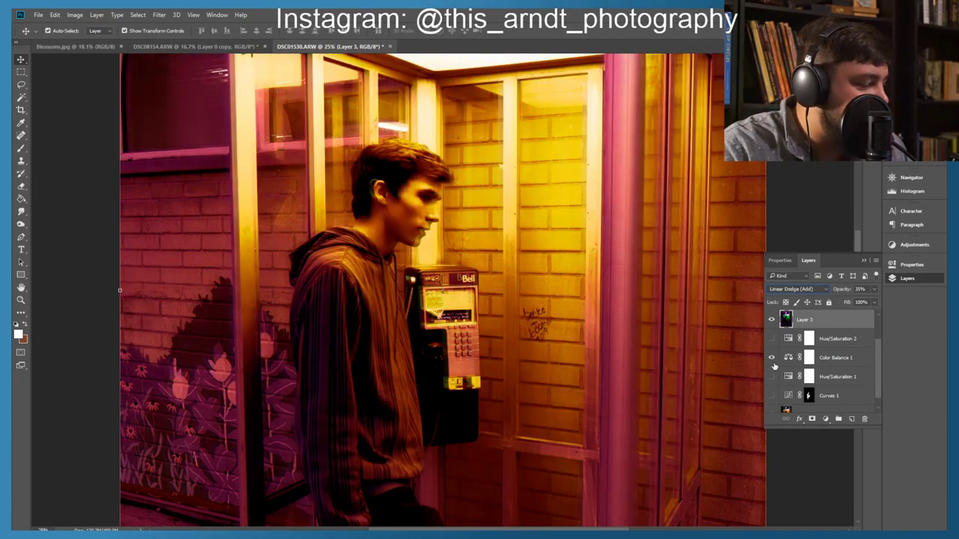
left_click(772, 358)
left_click(772, 358)
left_click(772, 358)
left_click(772, 358)
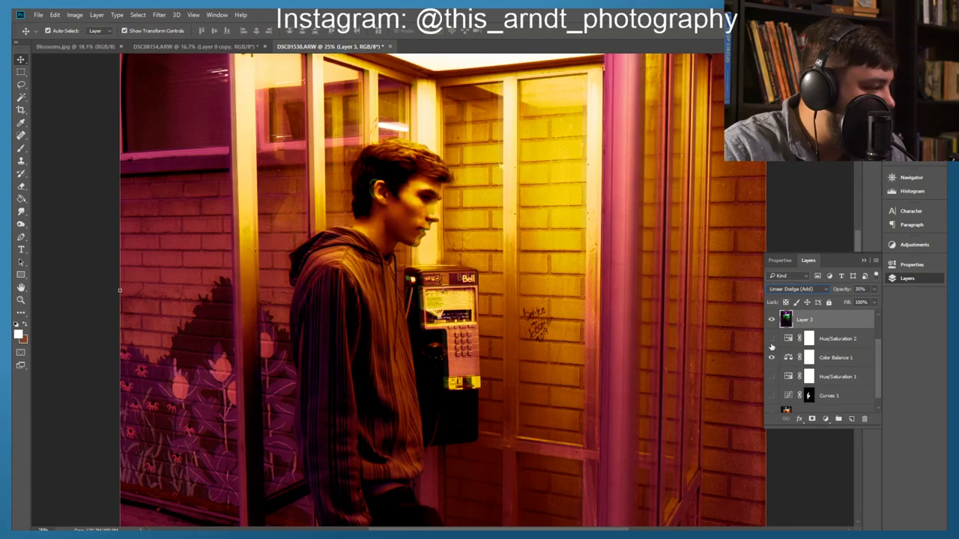
Step: Show Hue/Saturation 2 again together with Color Balance 1 and check the whole image
left_click(772, 339)
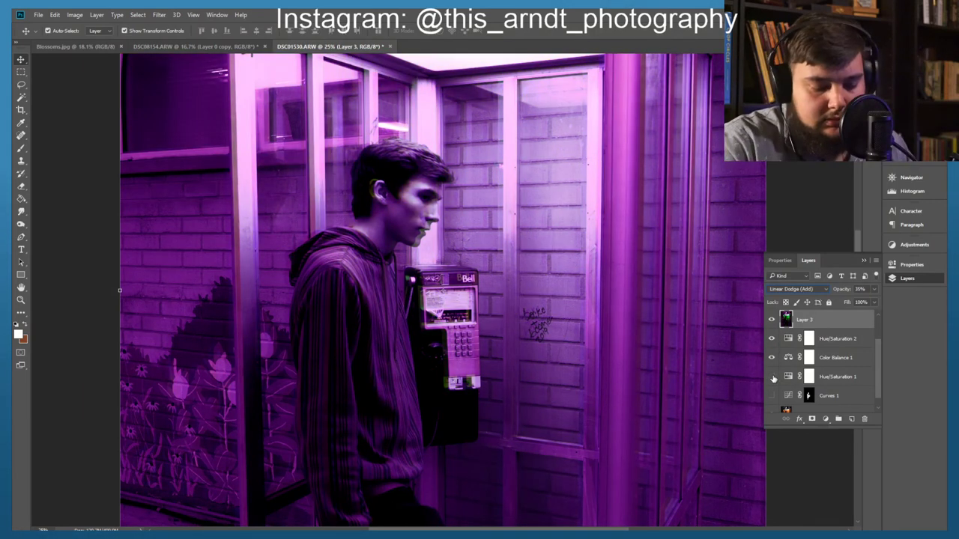
key("ctrl+minus")
key("ctrl+minus")
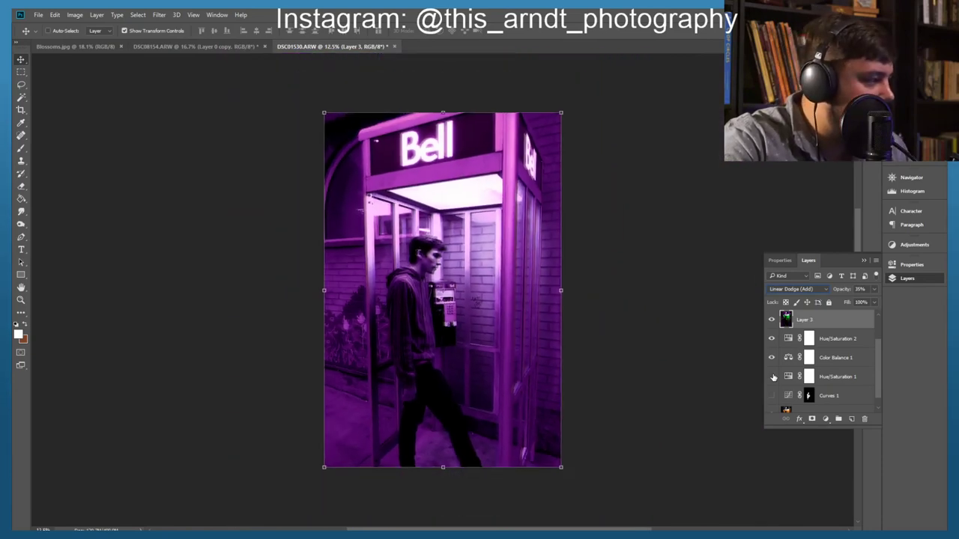
Step: Show Hue/Saturation 1 and compare the image with Color Balance 1 and Hue/Saturation 2 switched off and on
left_click(772, 377)
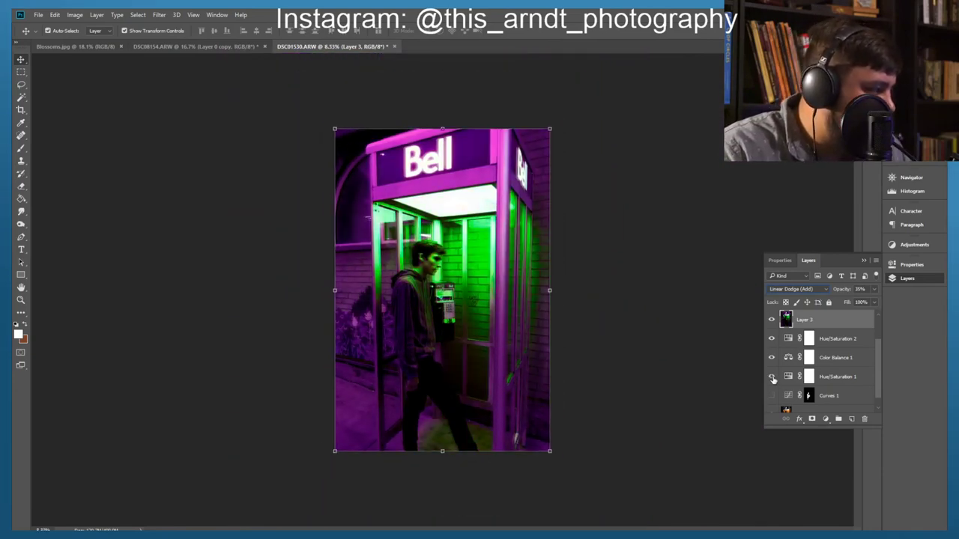
left_click(773, 359)
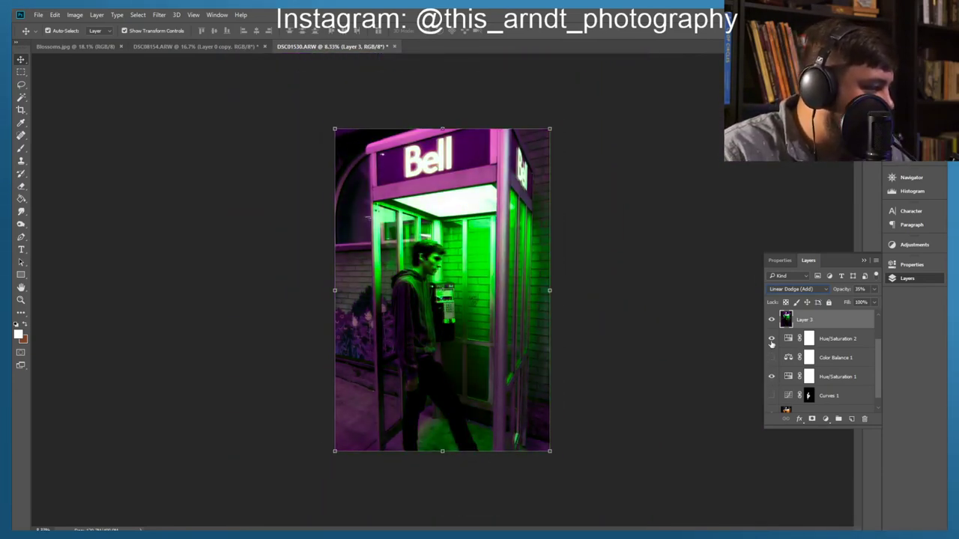
left_click(772, 339)
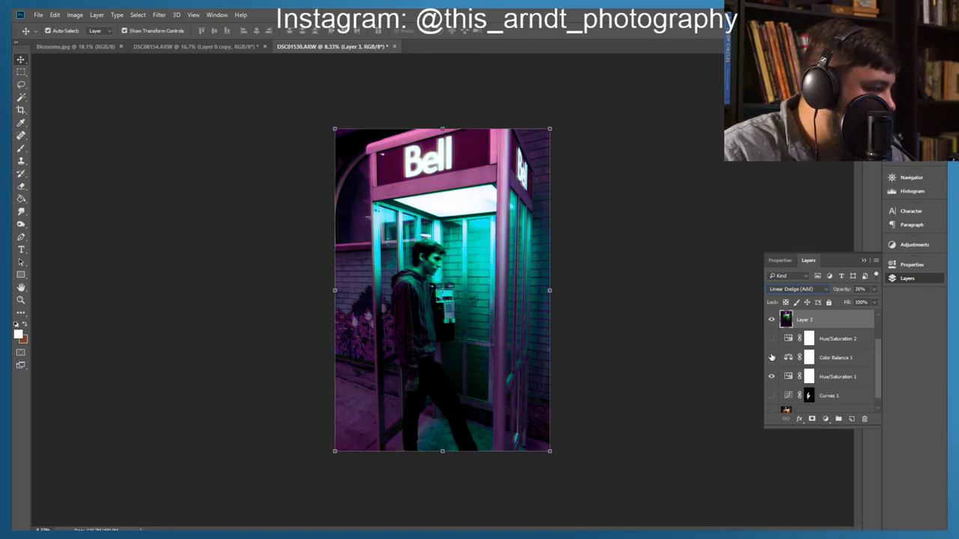
left_click(772, 359)
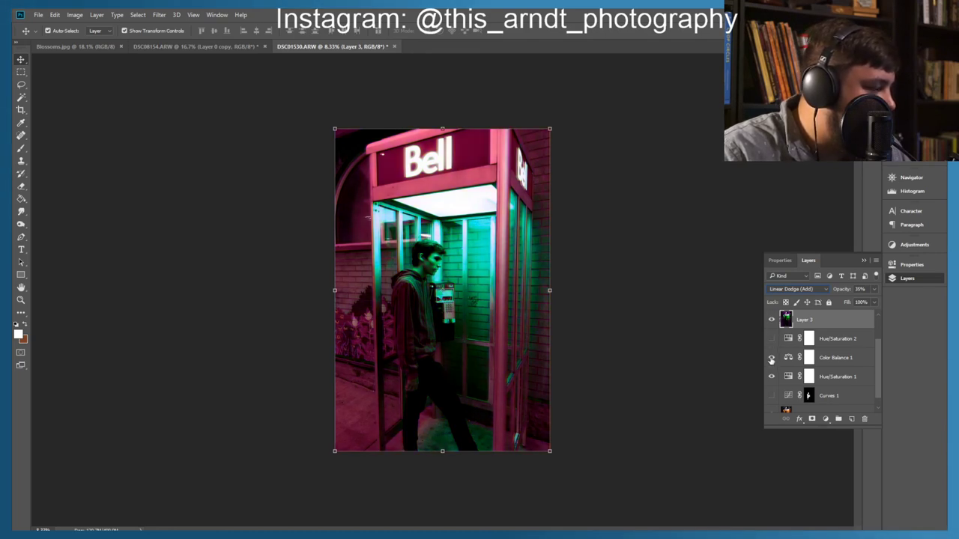
left_click(771, 339)
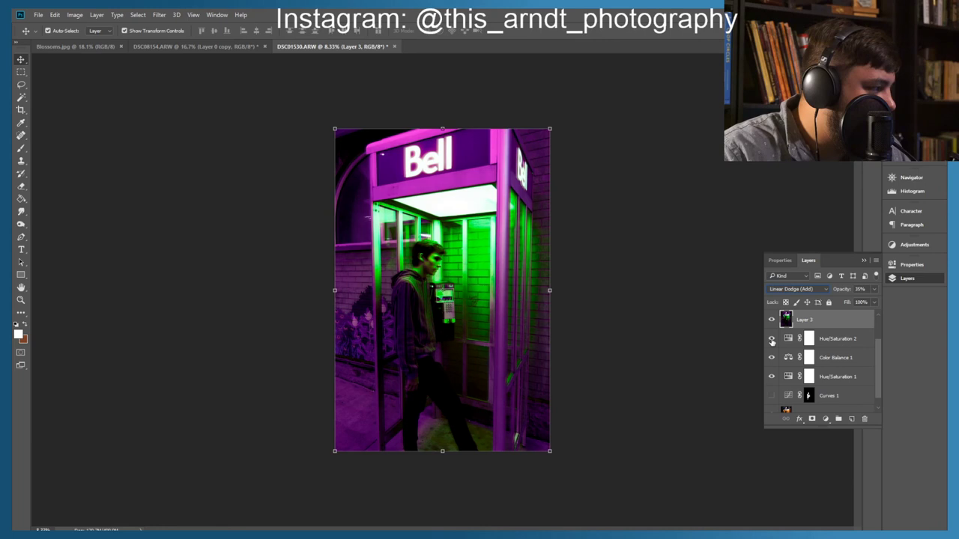
Step: Move Layer 3 to the top of the layer stack, above Layer 1
key("ctrl+j")
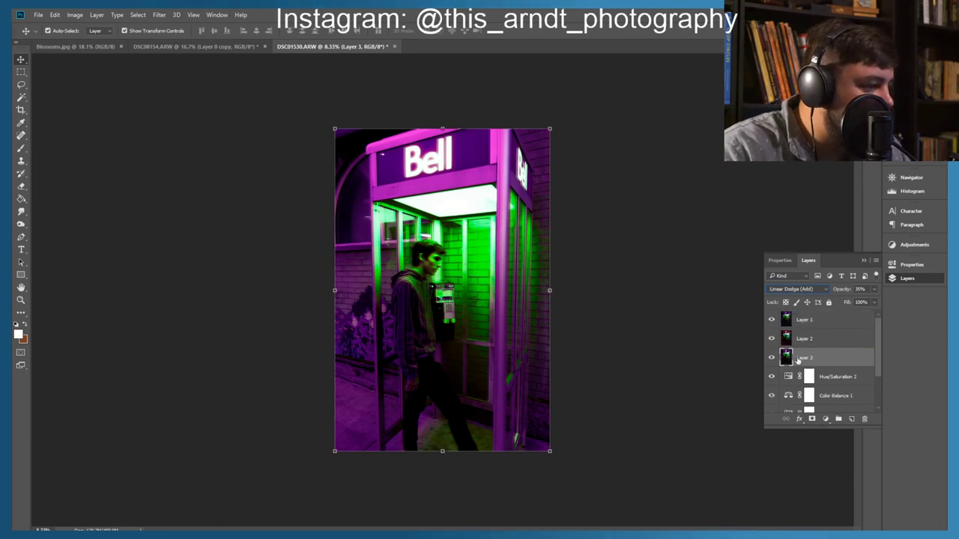
key("ctrl+j")
left_click_drag(799, 313, 799, 315)
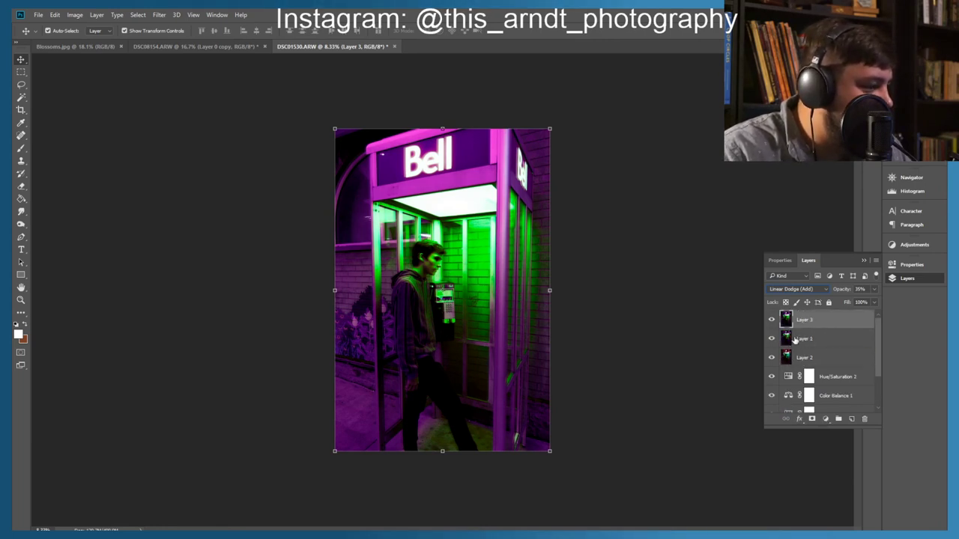
Step: Try the Soft Light blend mode on Layer 3, Layer 1 and Layer 2, and place Layer 2 at the top of the stack
scroll(808, 294, "down", 3)
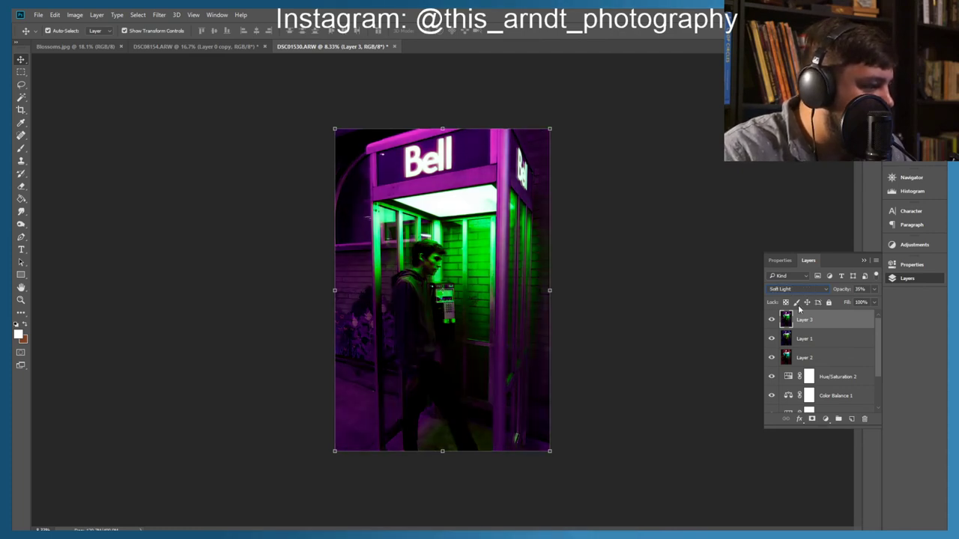
left_click(805, 339)
scroll(798, 291, "down", 4)
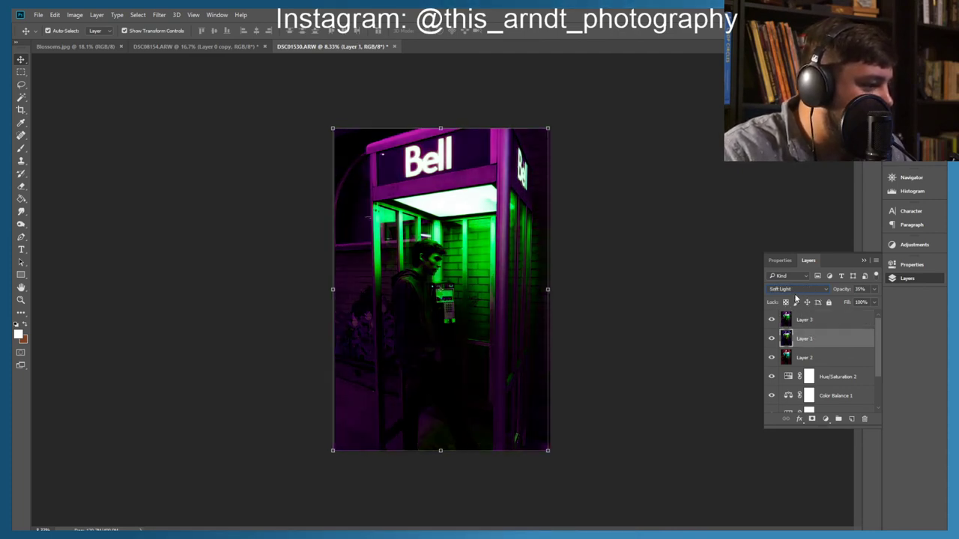
left_click(805, 358)
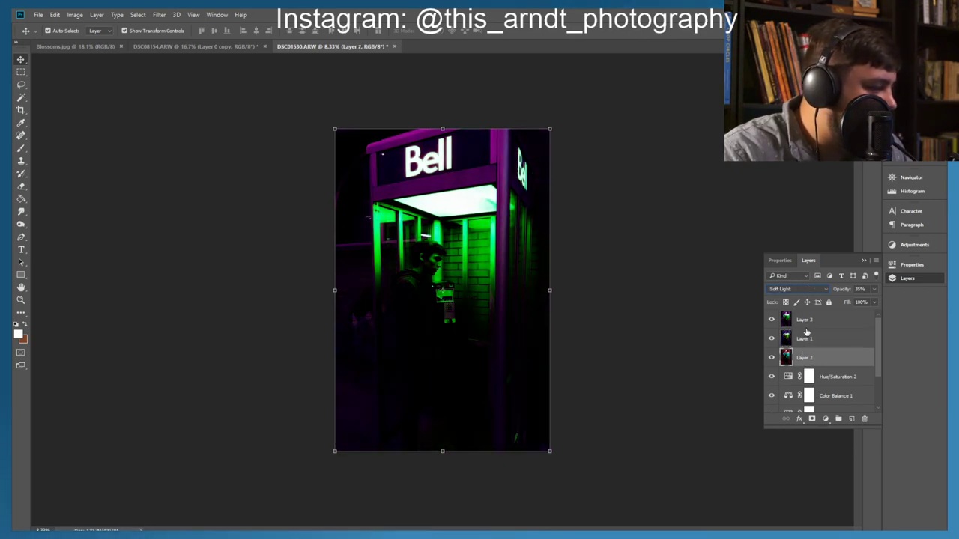
left_click_drag(801, 338, 795, 317)
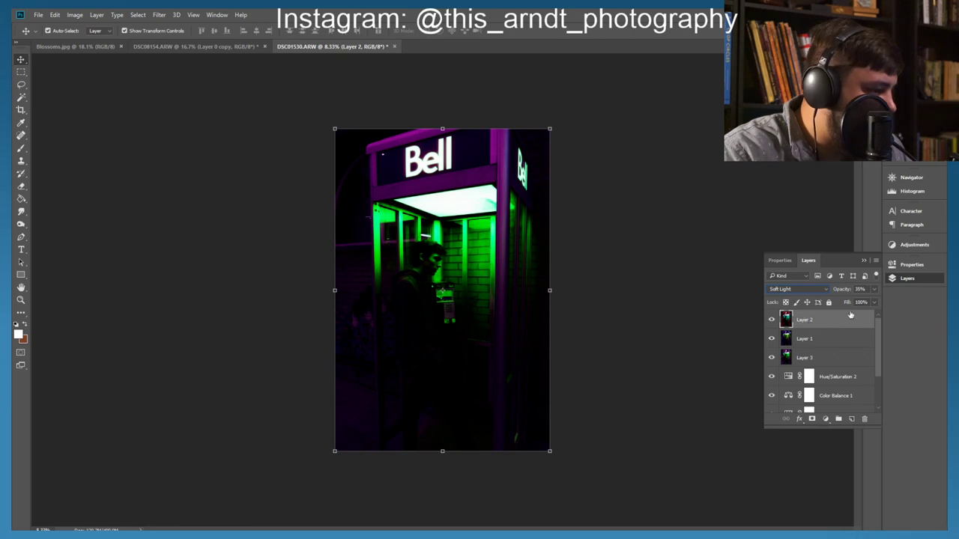
Step: Try brightening the image with a raised Curves adjustment layer above Layer 2, and delete that adjustment
scroll(832, 337, "down", 3)
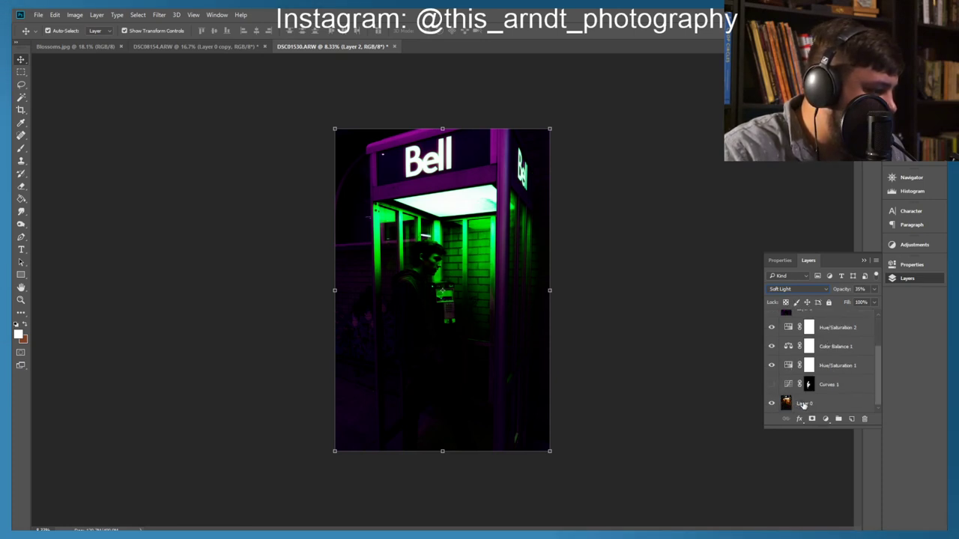
left_click(826, 420)
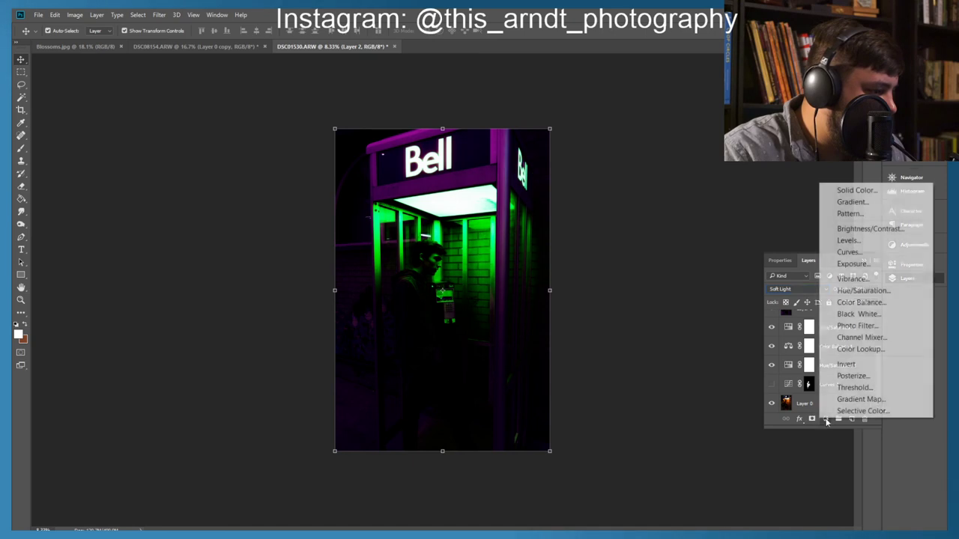
left_click(850, 252)
left_click_drag(827, 334, 799, 360)
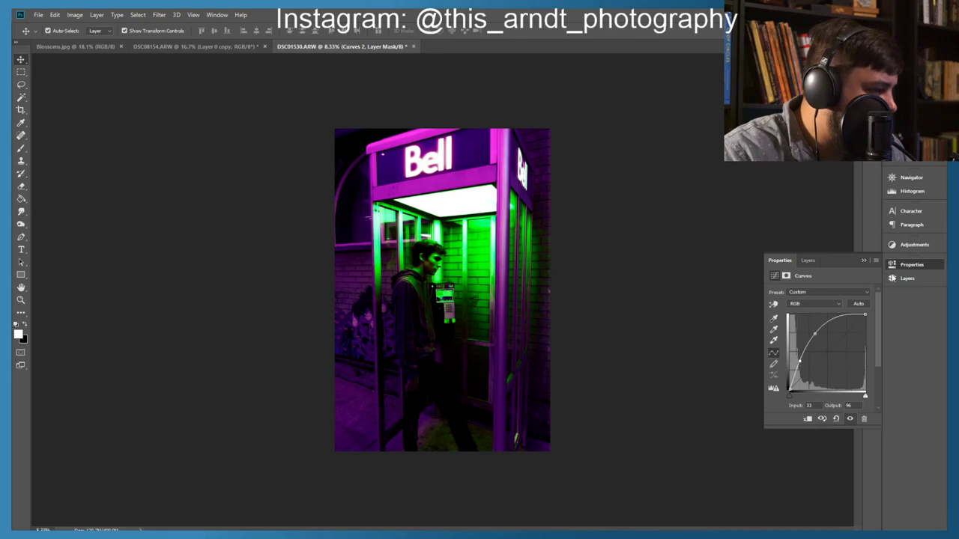
left_click(903, 279)
scroll(800, 348, "up", 2)
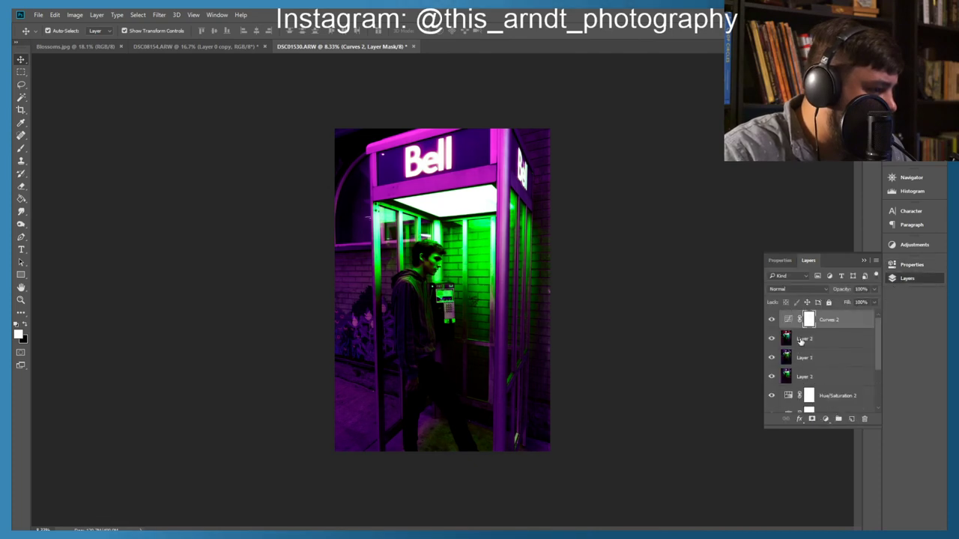
key("Delete")
Step: Set the blend mode of Layer 2, Layer 1 and Layer 3 to Normal
left_click(787, 289)
left_click(785, 297)
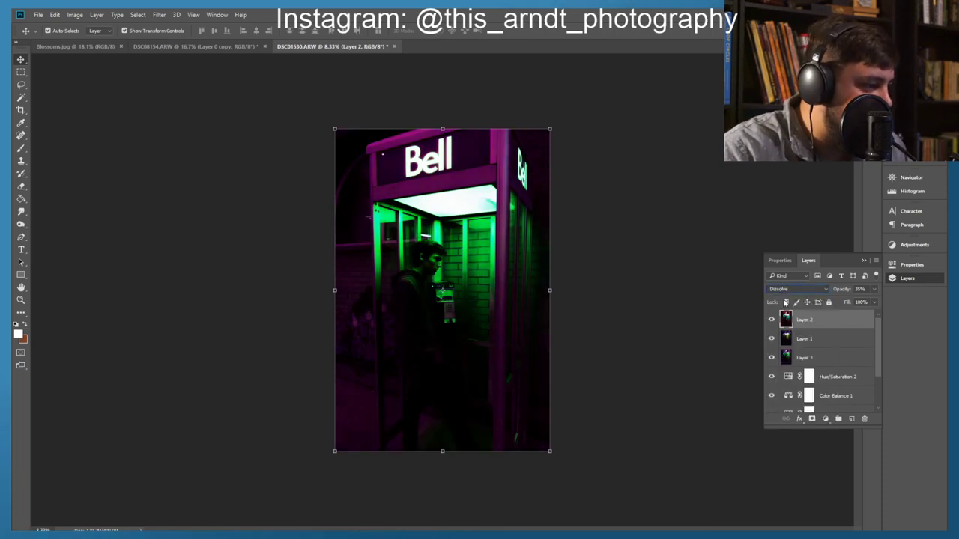
left_click(815, 338)
left_click(786, 289)
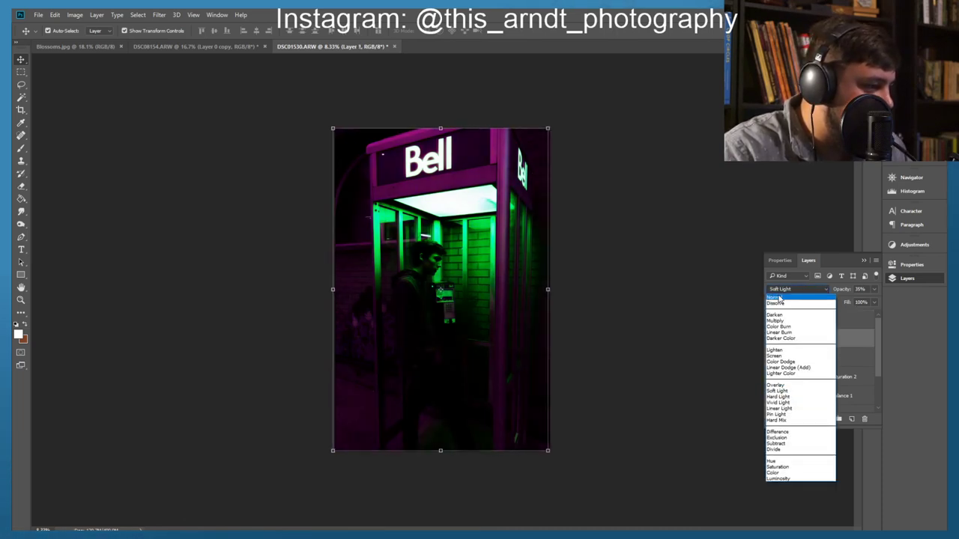
left_click(783, 297)
left_click(801, 358)
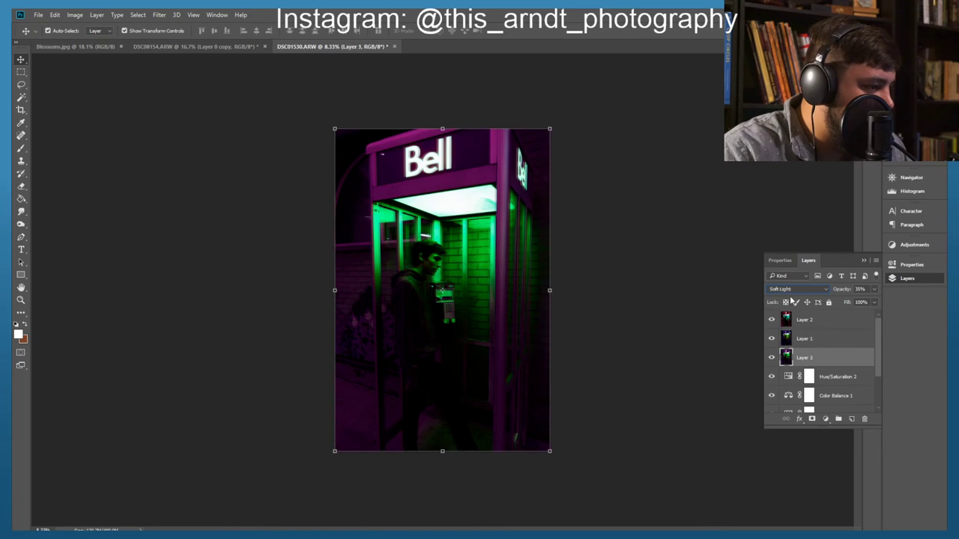
left_click(787, 289)
left_click(784, 298)
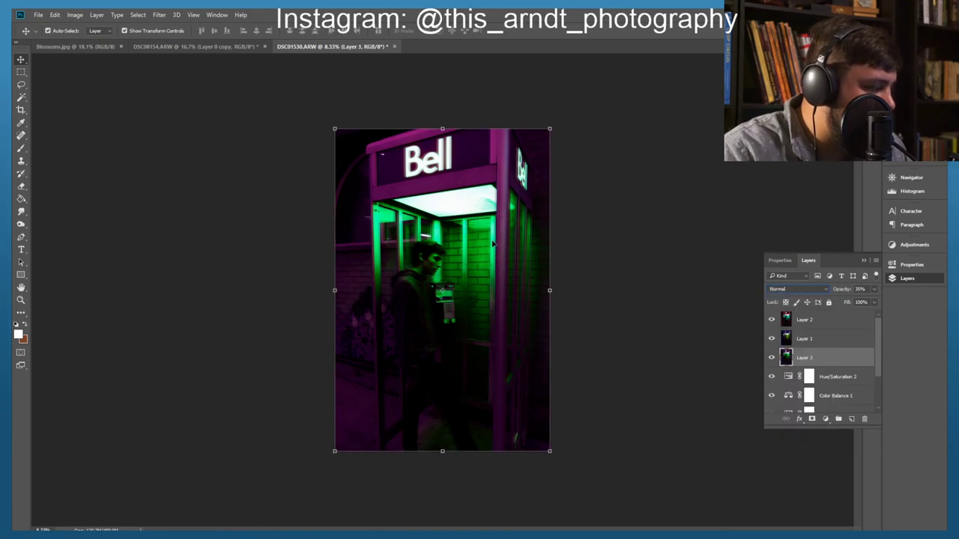
Step: Offset the Layer 2 copy slightly up and to the left so the man and the payphone appear doubled
scroll(485, 238, "up", 3)
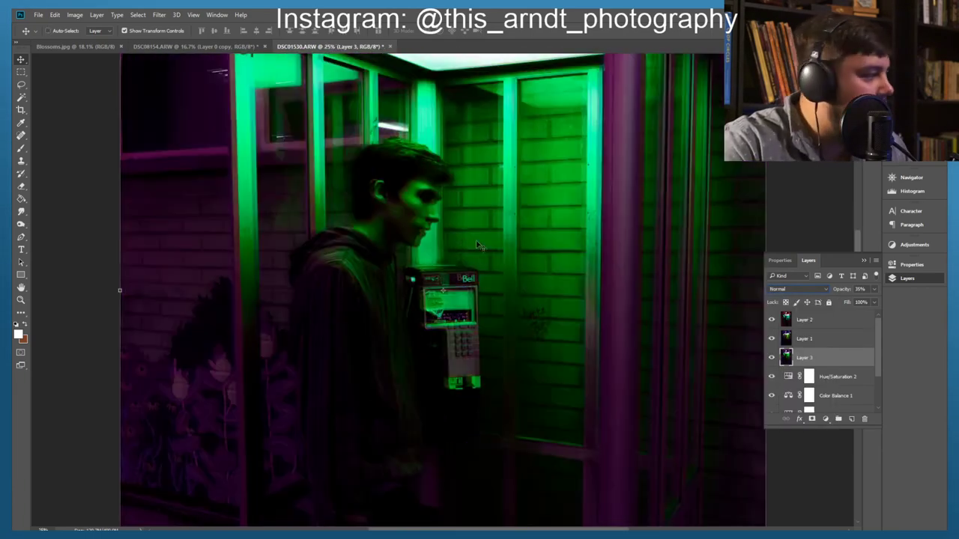
scroll(479, 246, "up", 1)
left_click(586, 260, "ctrl")
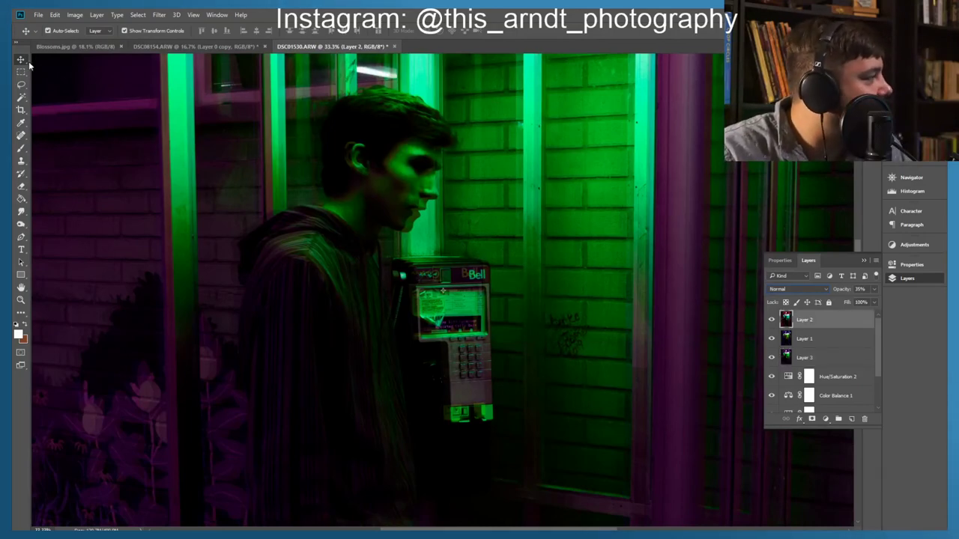
left_click_drag(379, 220, 347, 186)
left_click_drag(347, 189, 347, 196)
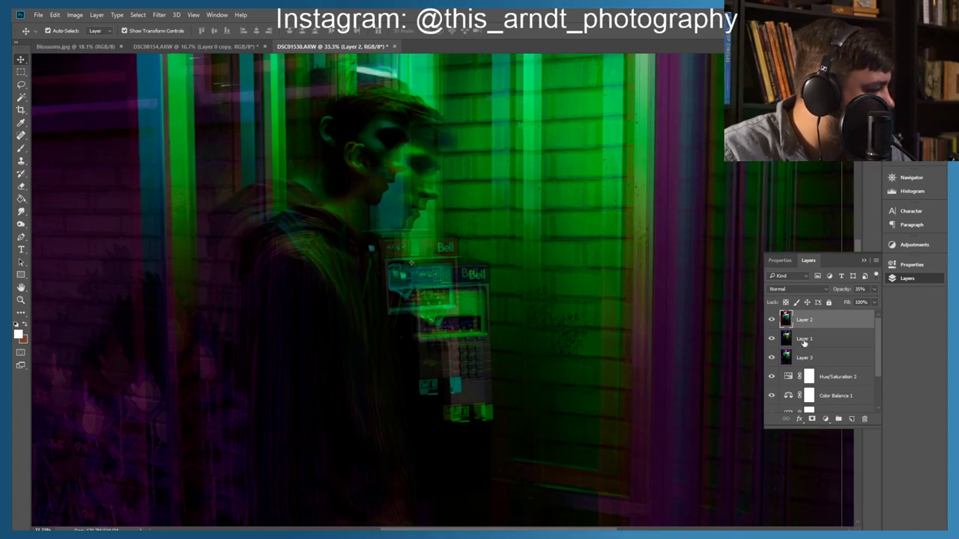
Step: Raise Layer 1 and Layer 3 above Layer 2, and offset the Layer 3 copy slightly down and to the right
left_click_drag(803, 341, 797, 316)
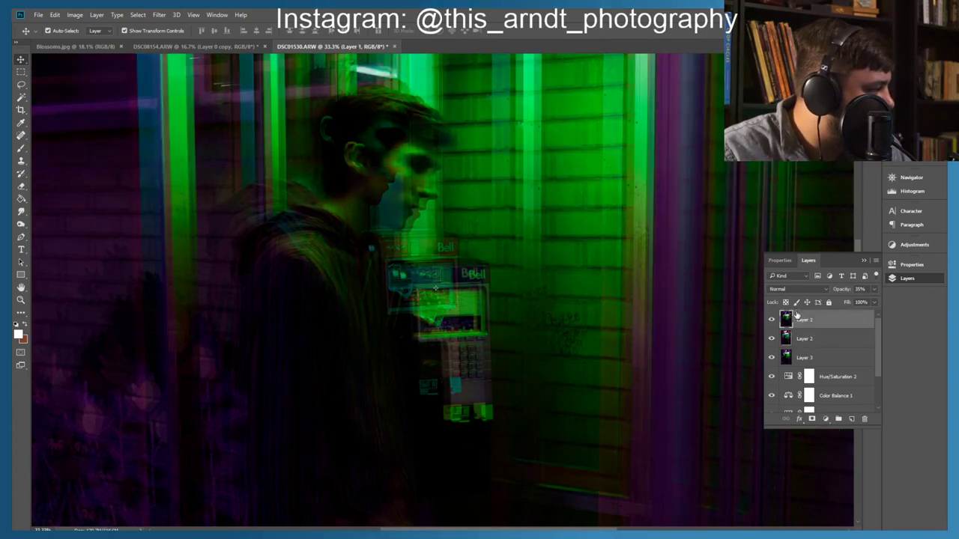
left_click(800, 316)
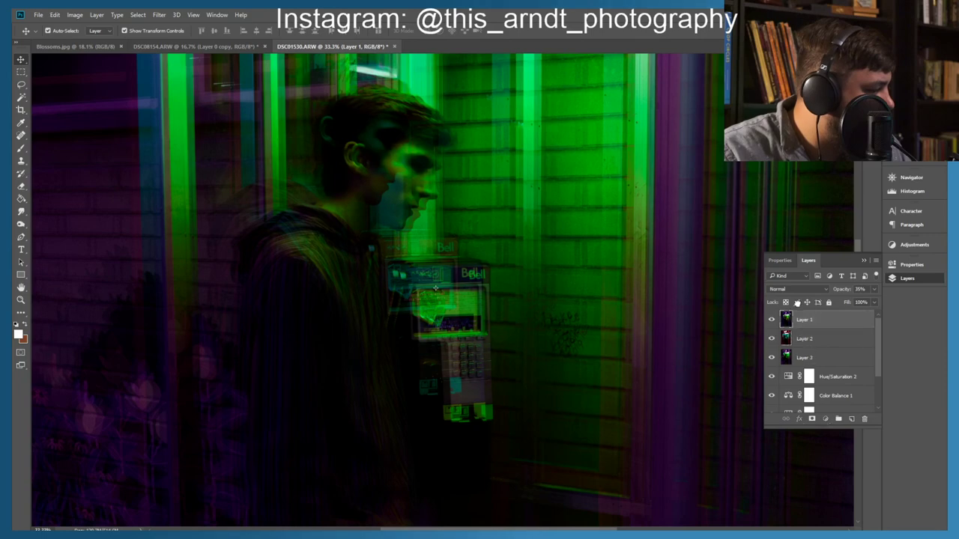
key("ctrl+z")
left_click_drag(404, 199, 448, 223)
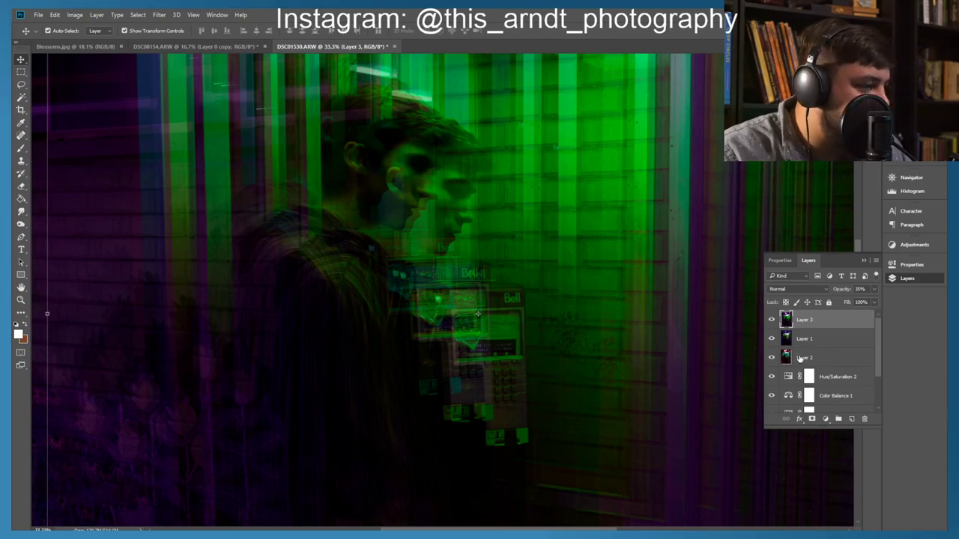
Step: Bring Layer 2 to the top, shift its copy down and to the right, and place Layer 3 directly above Layer 1
mouse_move(800, 316)
left_mouse_down()
mouse_move(801, 341)
mouse_move(804, 316)
left_mouse_up()
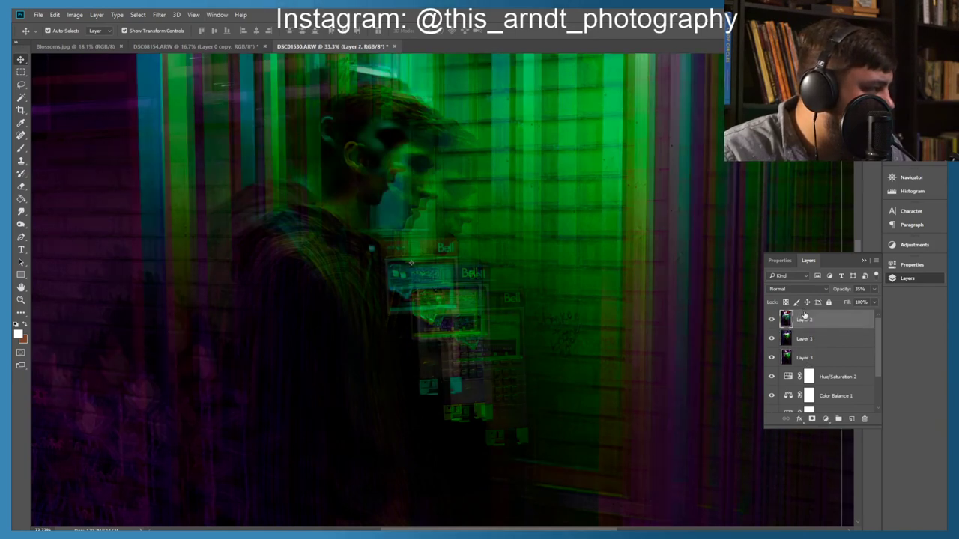
left_click_drag(311, 198, 401, 281)
left_click_drag(809, 350, 798, 332)
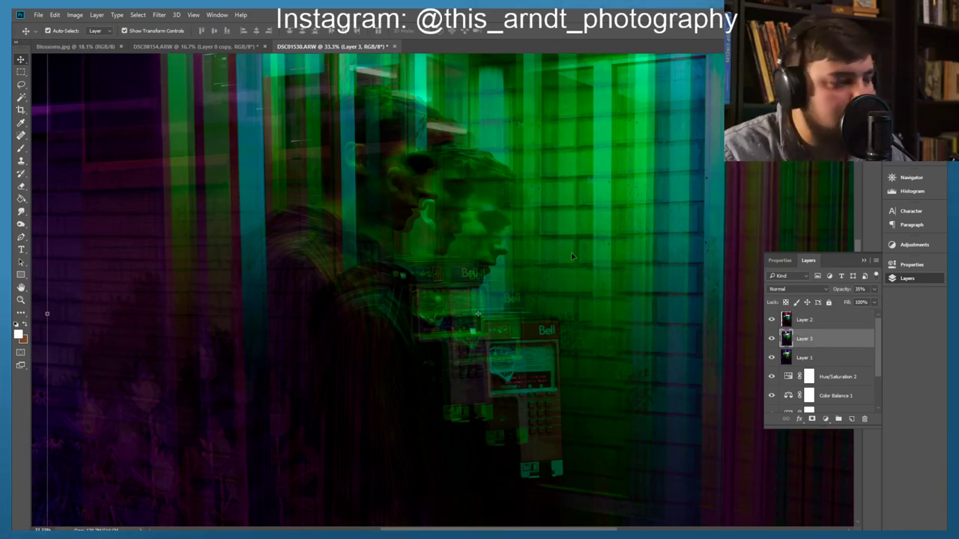
Step: Hide Hue/Saturation 1 and show Curves 1, comparing the image with Hue/Saturation 2 and Layer 0 switched off and on
scroll(786, 343, "down", 3)
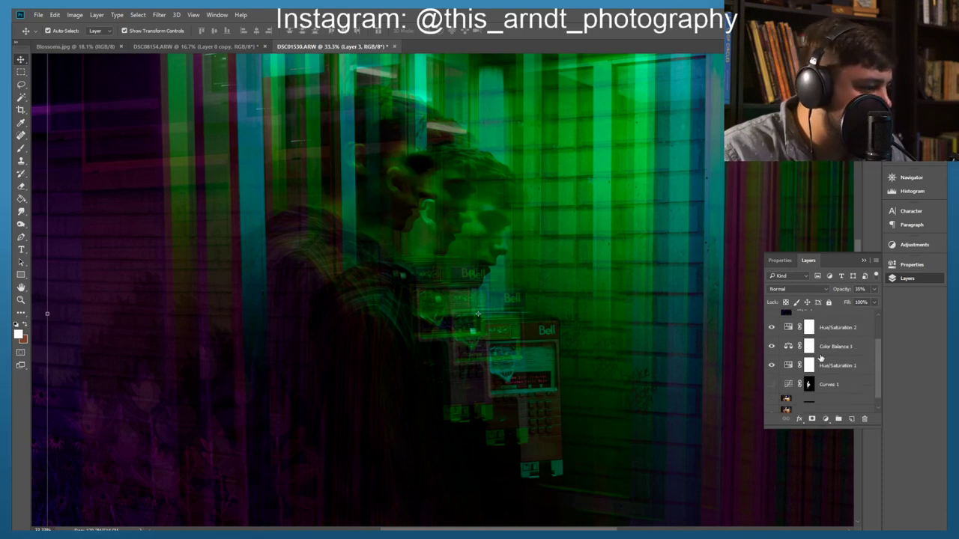
left_click(771, 329)
left_click(771, 329)
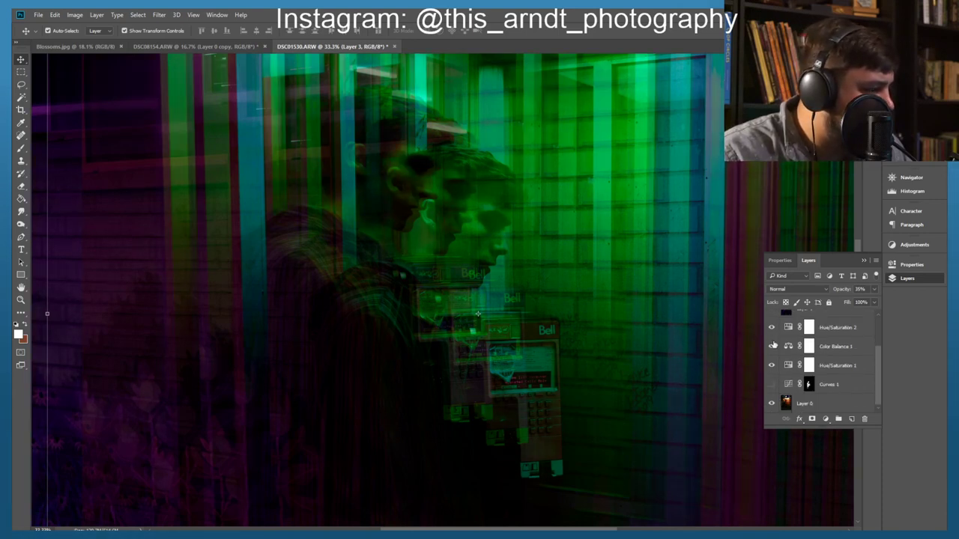
left_click(771, 364)
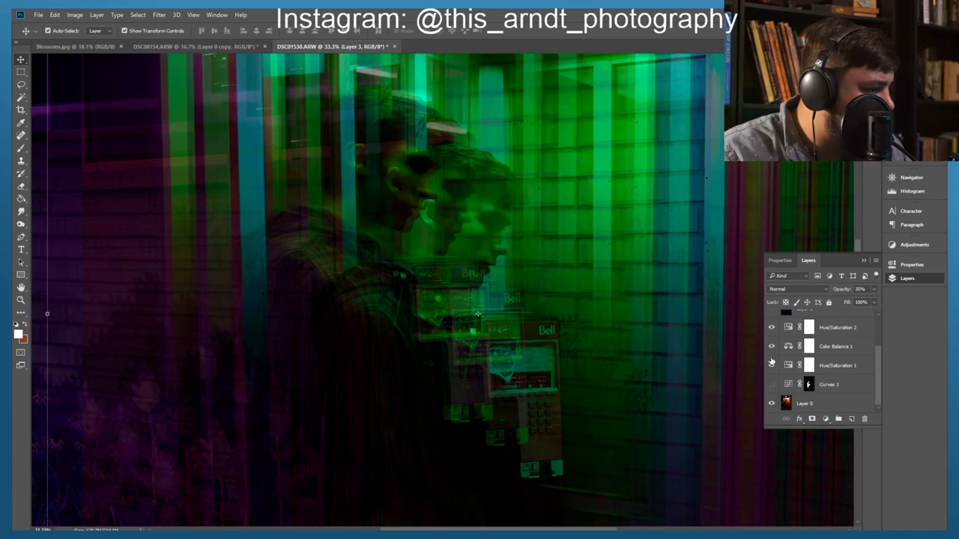
left_click(772, 365)
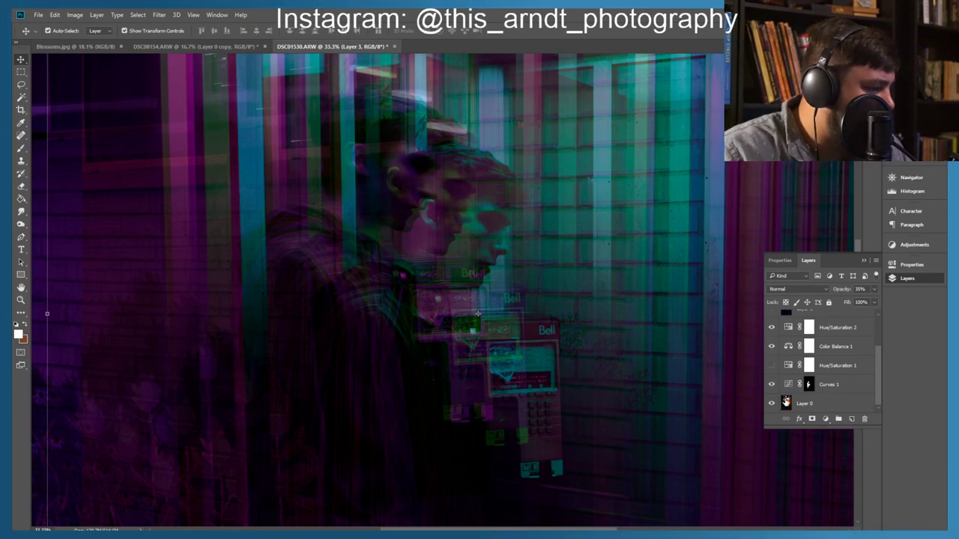
left_click(772, 403)
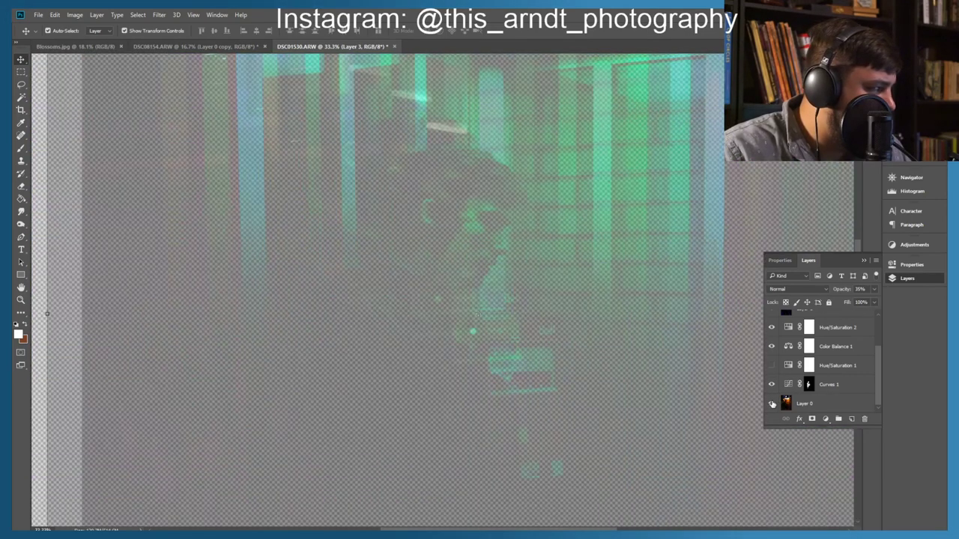
left_click(772, 403)
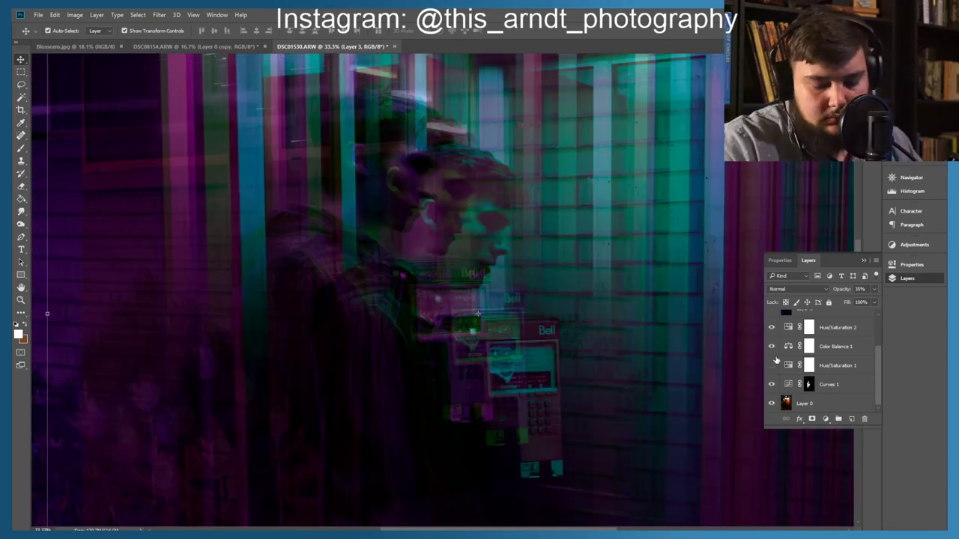
Step: Select Layer 1, Layer 2 and Layer 3 together and shift the three copies up and to the left over the base photo
key("ctrl+0")
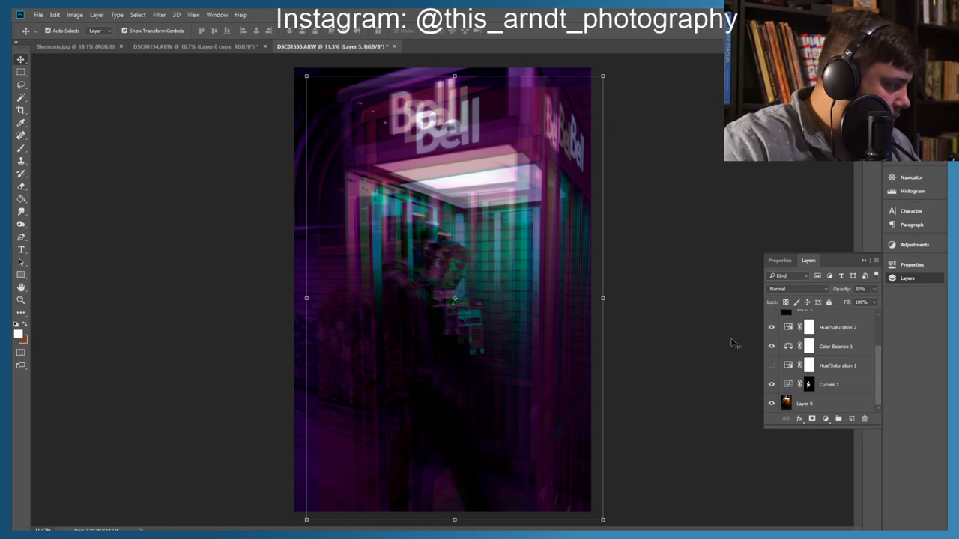
scroll(828, 341, "up", 3)
left_click(827, 361, "shift")
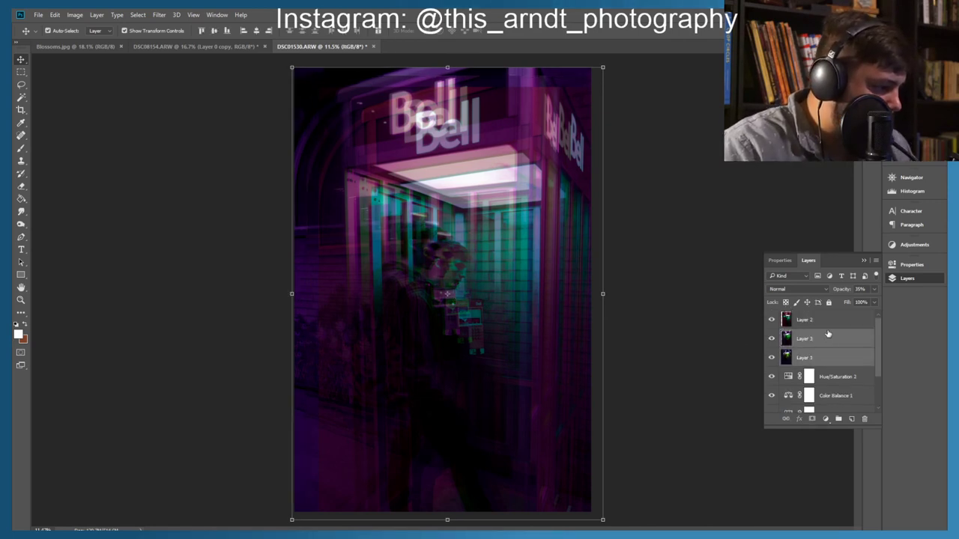
left_click(824, 324, "shift")
left_click(820, 324)
left_click(828, 360, "shift")
left_click_drag(525, 237, 497, 211)
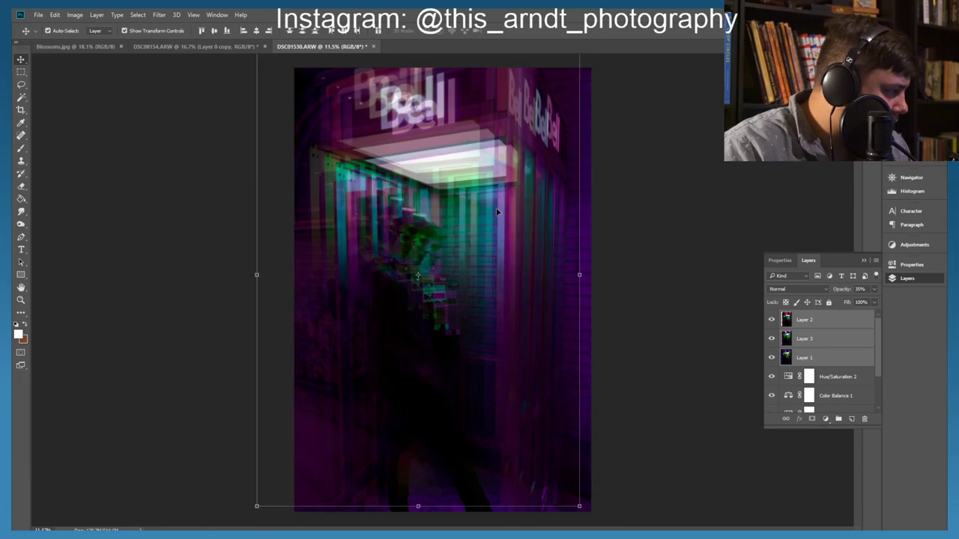
left_click(640, 232)
Step: Toggle the visibility of Layer 1, Layer 2 and Layer 3 to compare each copy's contribution, ending with all three shown
left_click(771, 339)
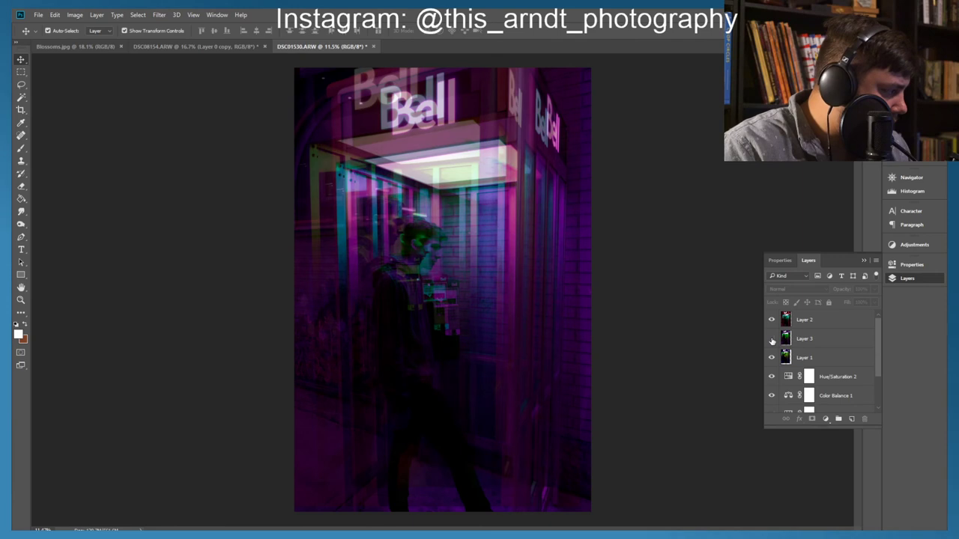
left_click(773, 360)
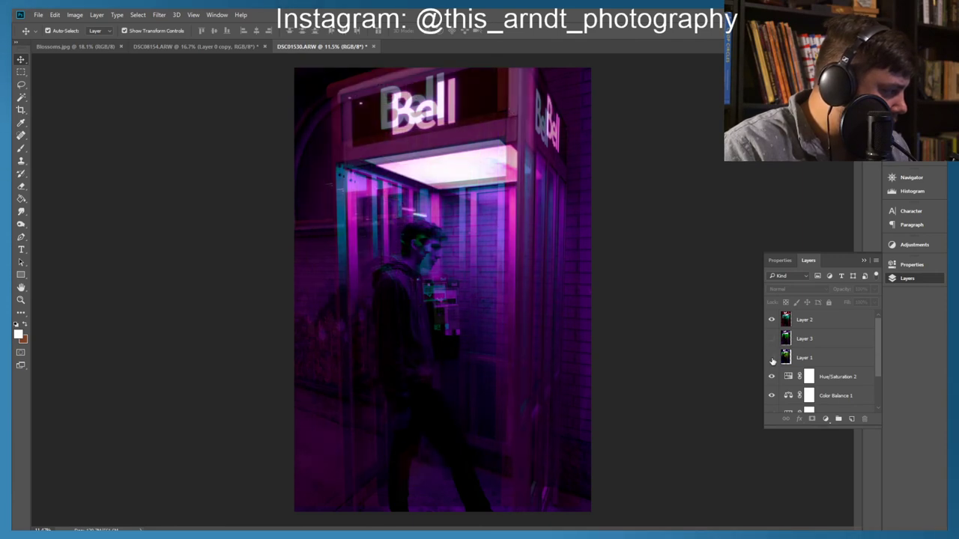
left_click(772, 360)
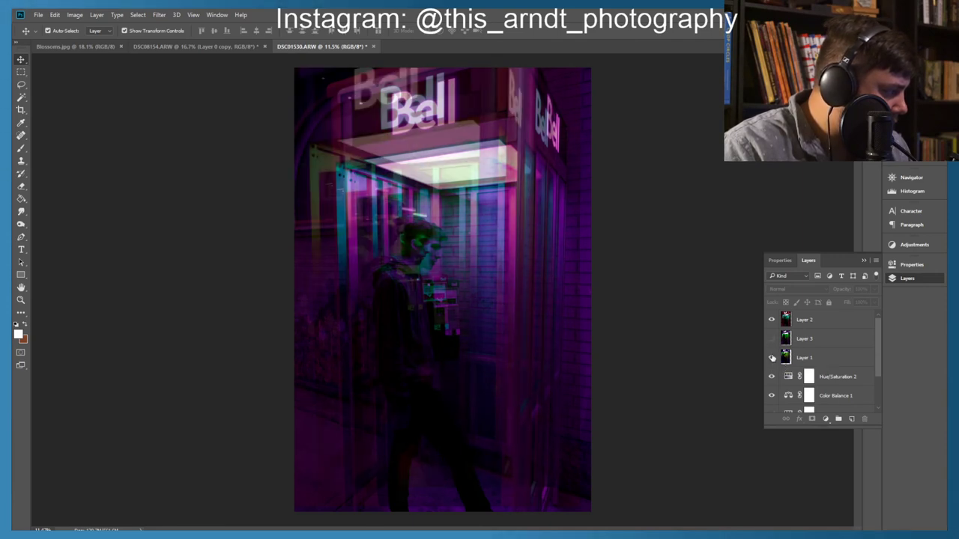
left_click(771, 340)
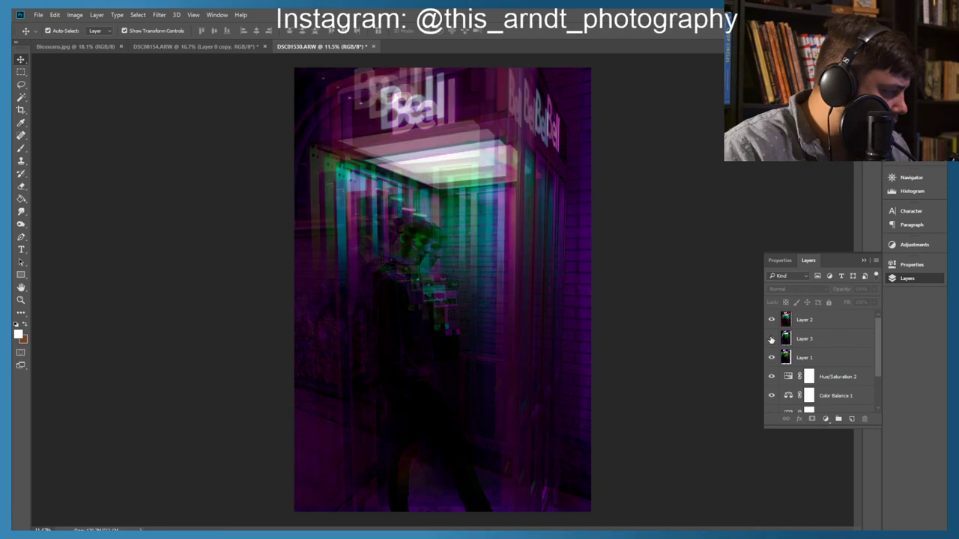
left_click(772, 339)
left_click(772, 319)
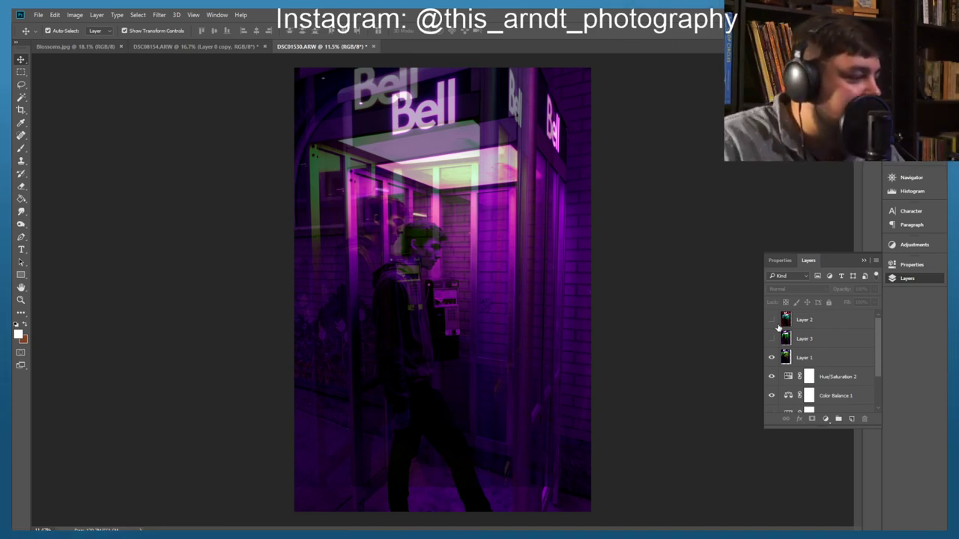
left_click(771, 339)
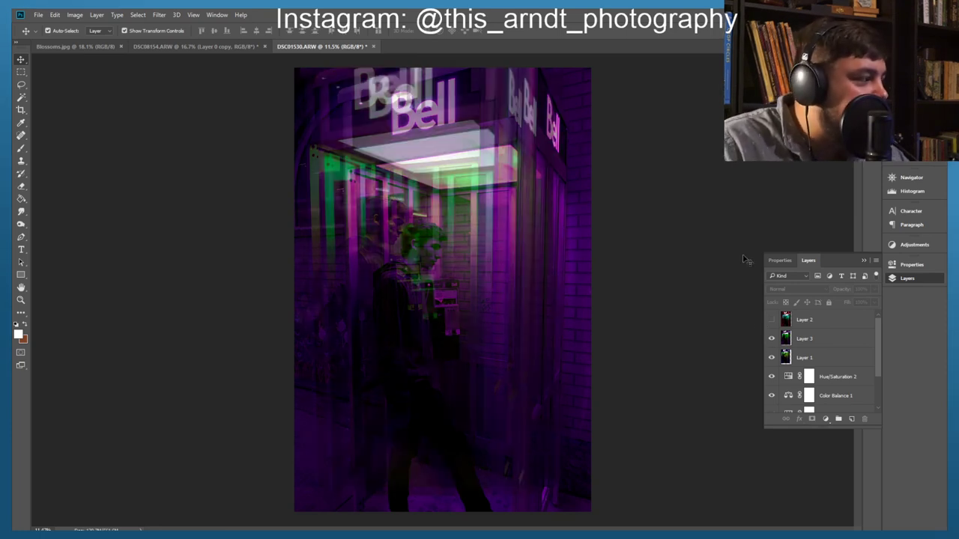
left_click(772, 320)
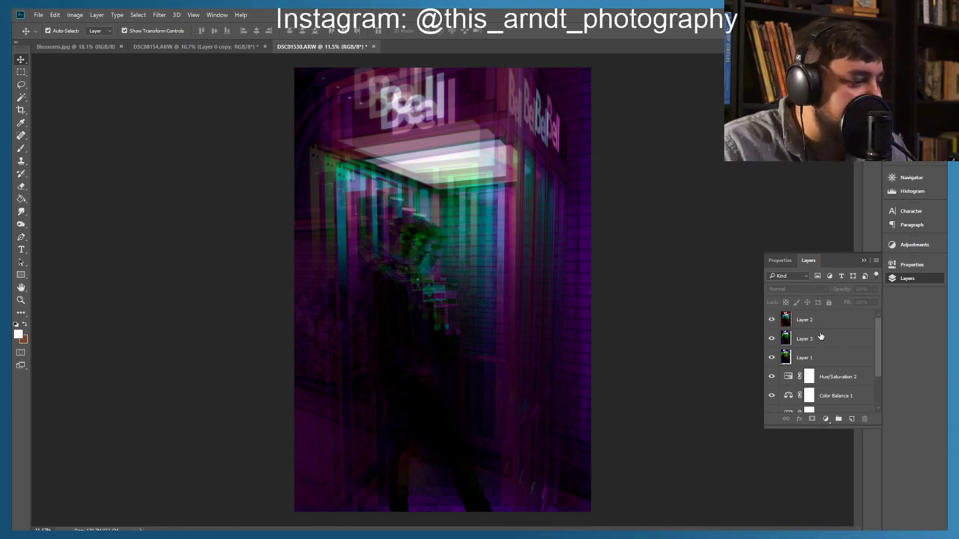
Step: Set Layer 1's opacity to 25% and Layer 2's opacity to 45%
left_click(824, 357)
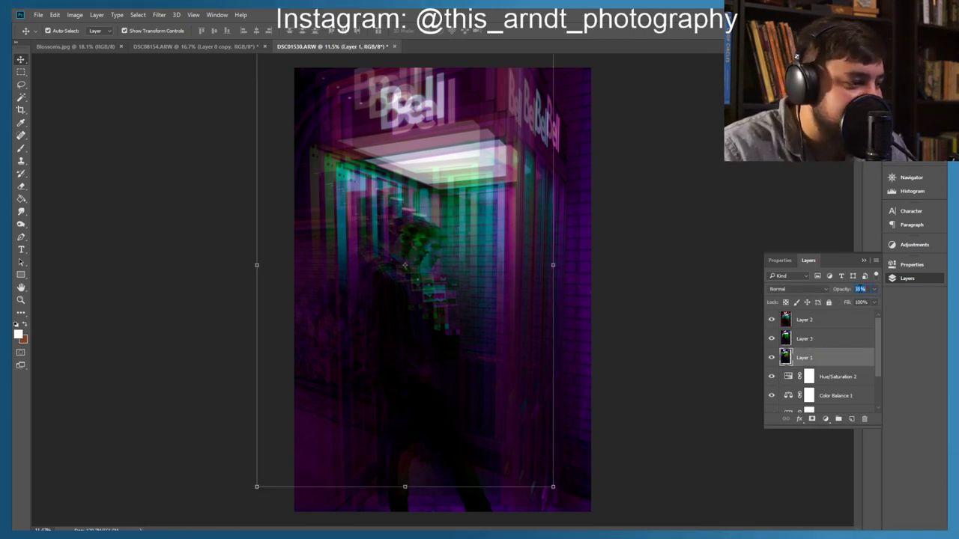
type("25")
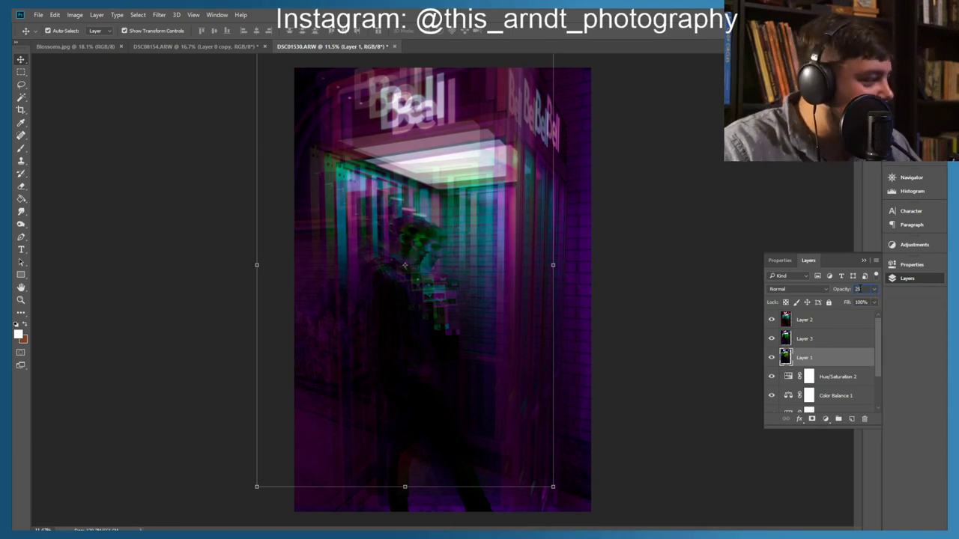
left_click(818, 339)
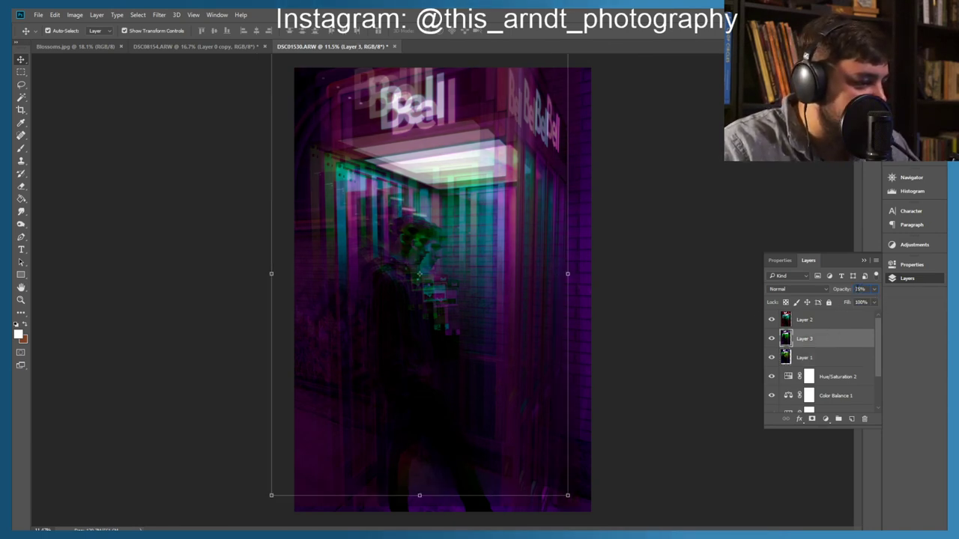
left_click(807, 319)
type("45")
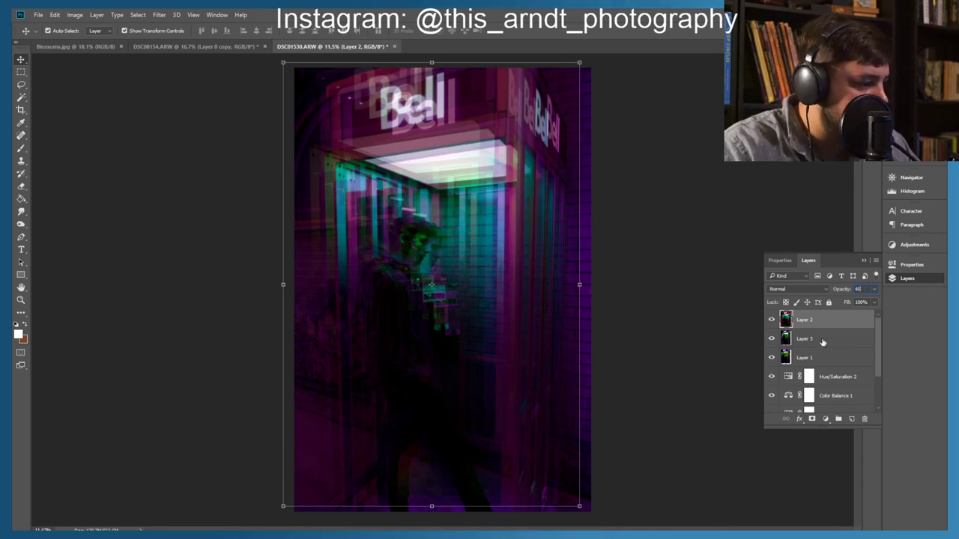
Step: Reorder the stamped copies so that Layer 1 is on top, Layer 3 beneath it and Layer 2 directly above Hue/Saturation 2
left_click_drag(821, 321, 813, 367)
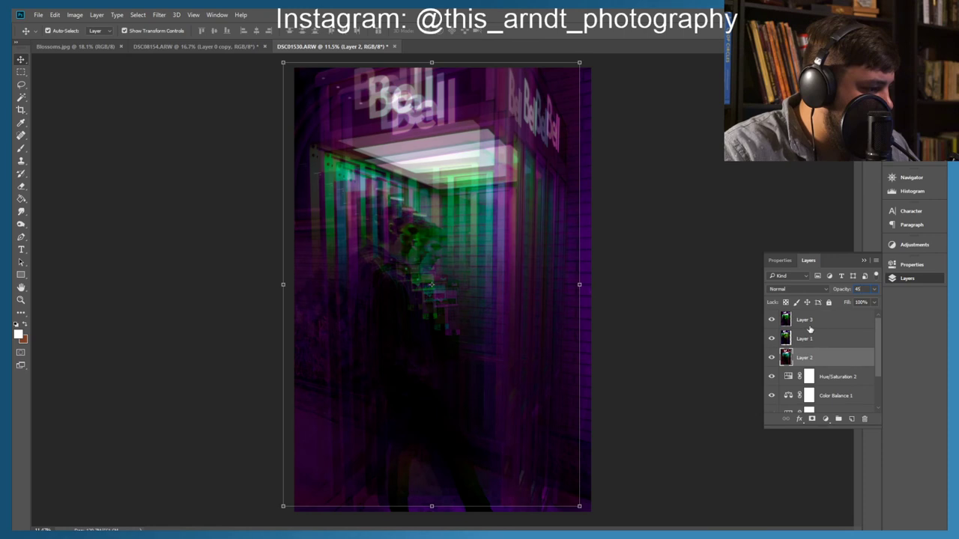
left_click_drag(820, 339, 813, 320)
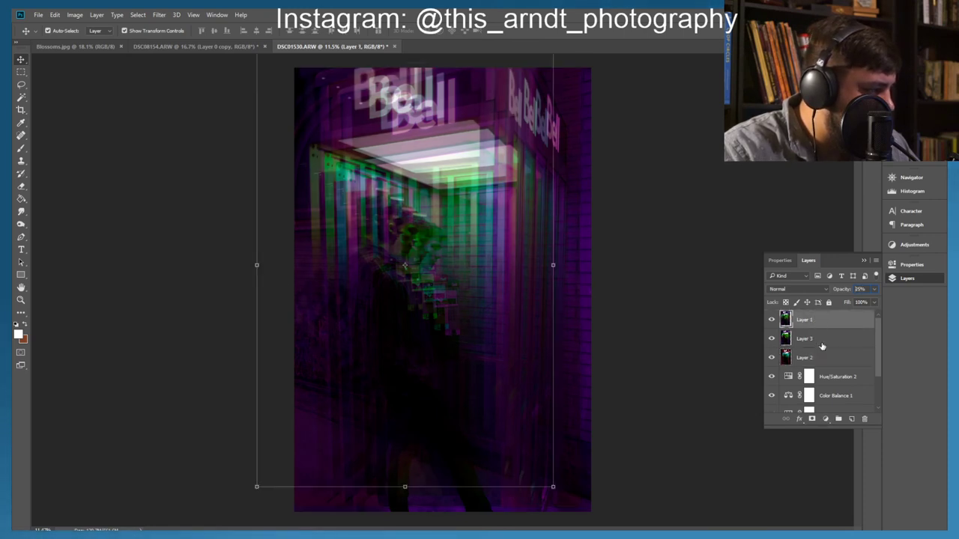
mouse_move(819, 322)
left_mouse_down()
mouse_move(825, 349)
mouse_move(816, 319)
left_mouse_up()
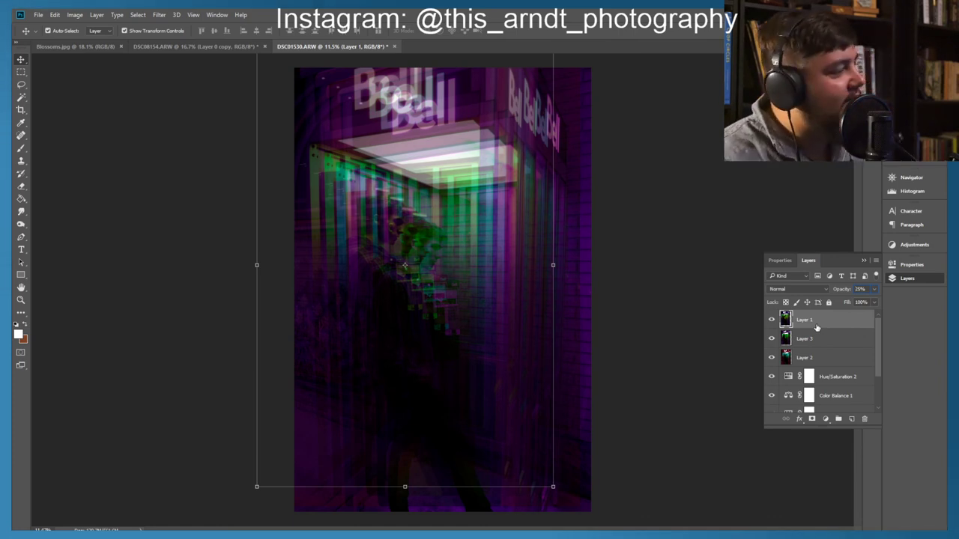
Step: Compare Layer 1, Layer 3 and Layer 2 one at a time against the purple base image, then turn all three back on
left_click(771, 340)
left_click(771, 320)
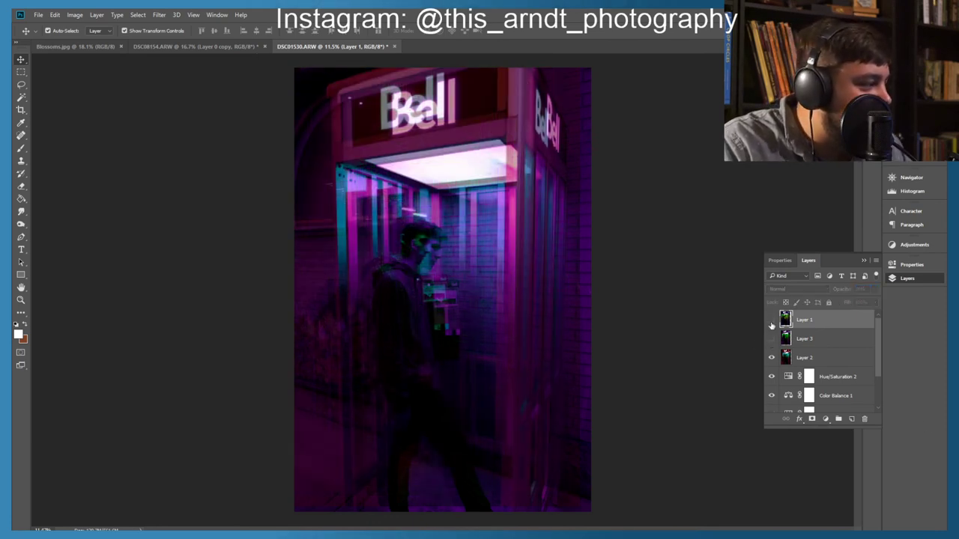
left_click(772, 359)
left_click(771, 320)
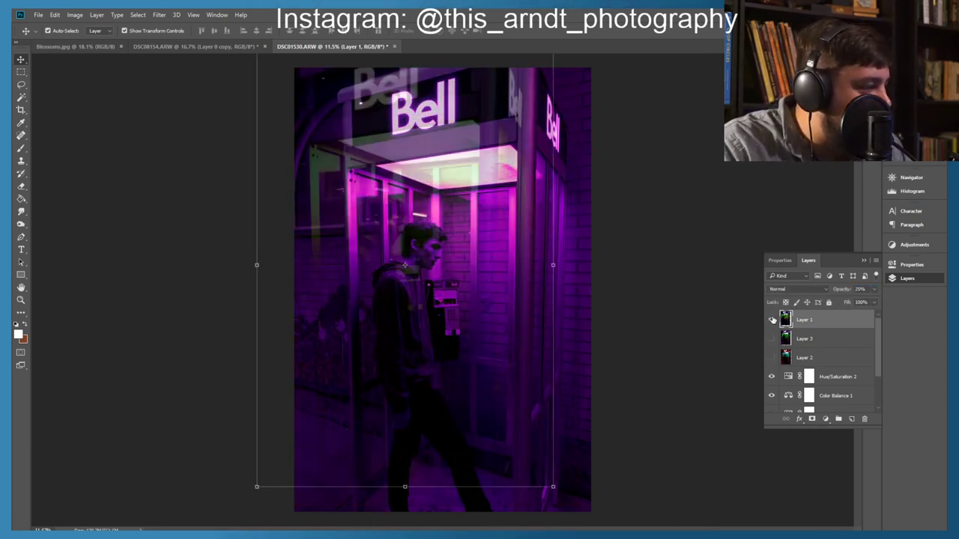
left_click(771, 321)
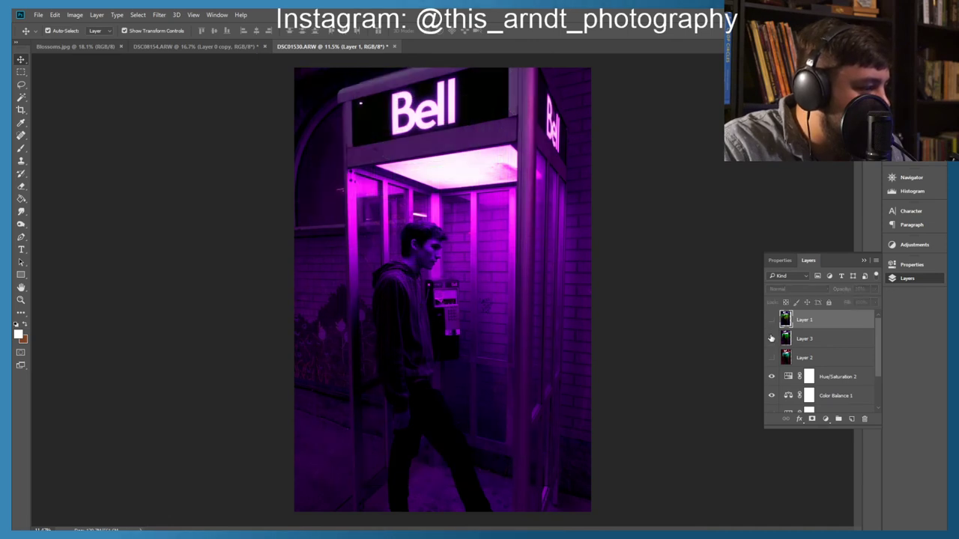
left_click(771, 339)
left_click(772, 339)
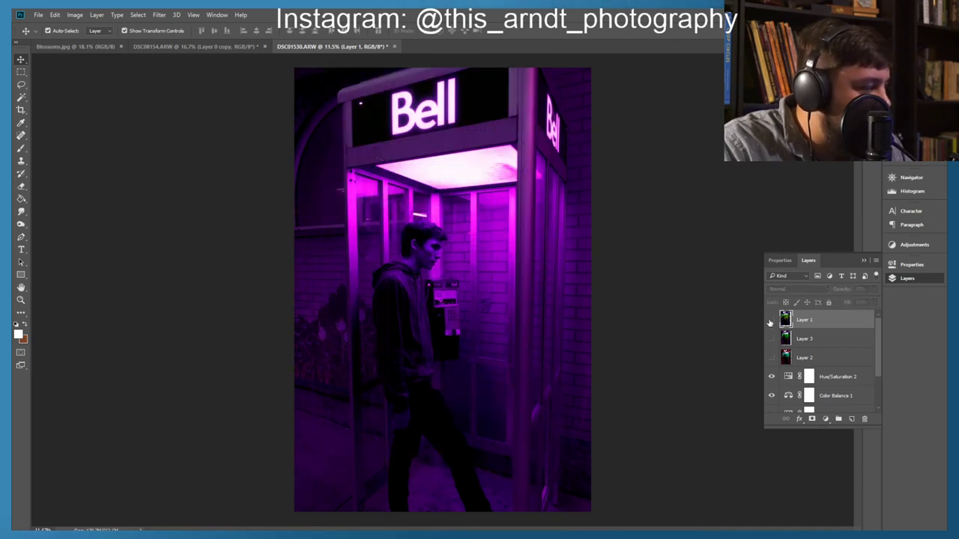
left_click(772, 319)
left_click(772, 320)
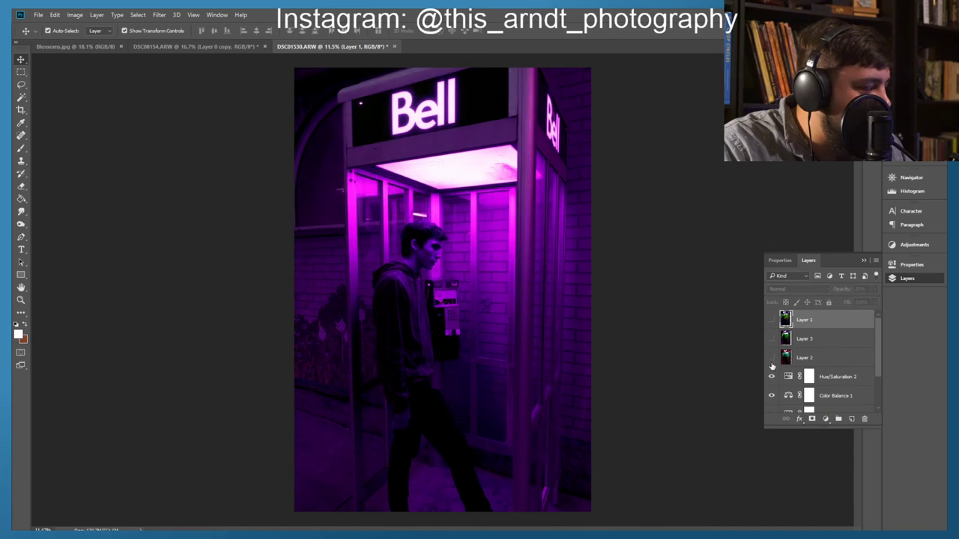
left_click(772, 359)
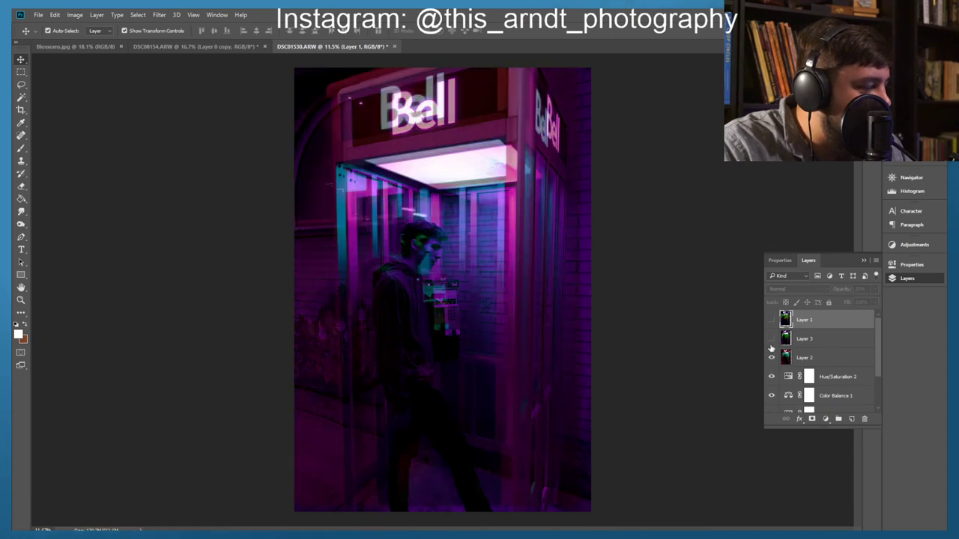
left_click(772, 350)
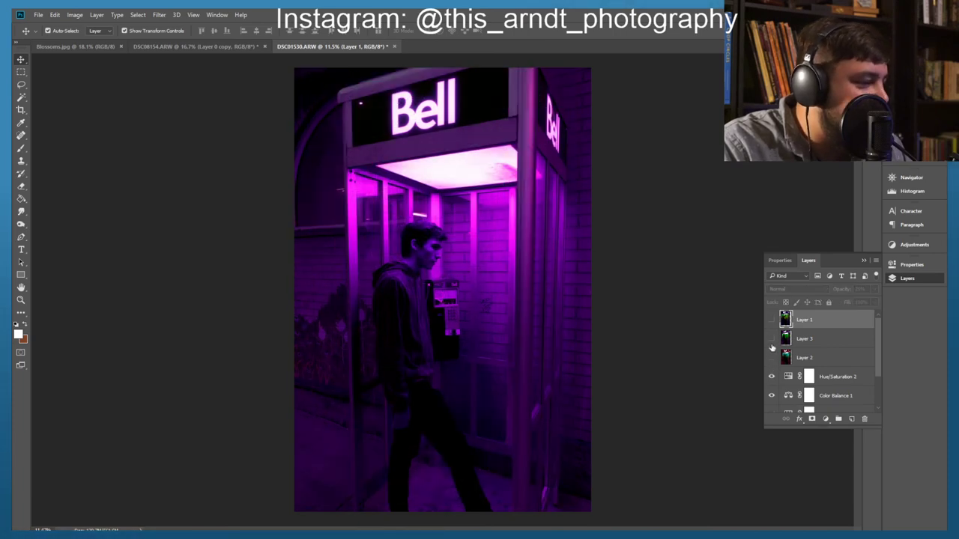
left_click(771, 339)
left_click(771, 340)
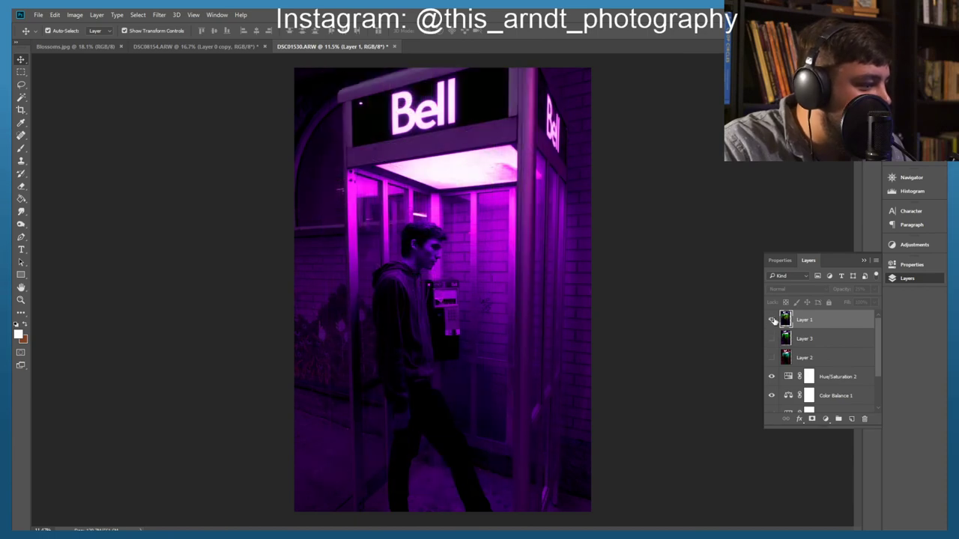
left_click(772, 320)
left_click(772, 319)
left_click(772, 320)
left_click_drag(772, 338, 773, 355)
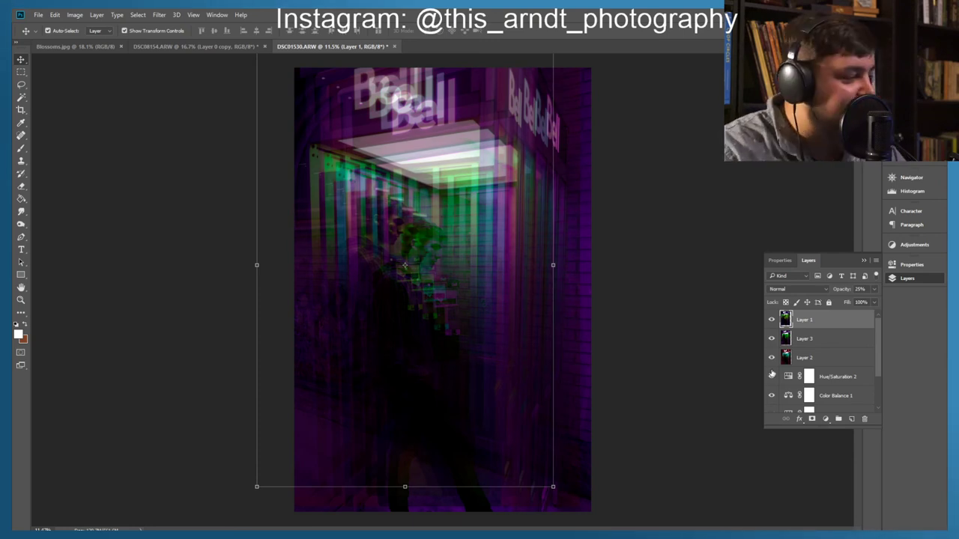
Step: Save the document as a layered Photoshop file in the 2019-05-10 ArtCrawl folder, named "Rainbow" followed by the subject's first name
left_click(37, 14)
left_click(65, 153)
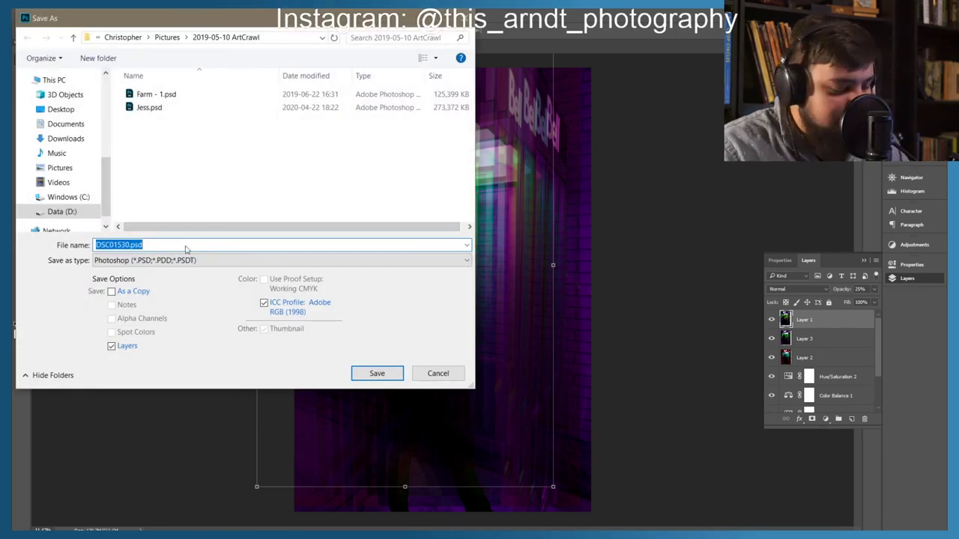
type("Rainbow Eric")
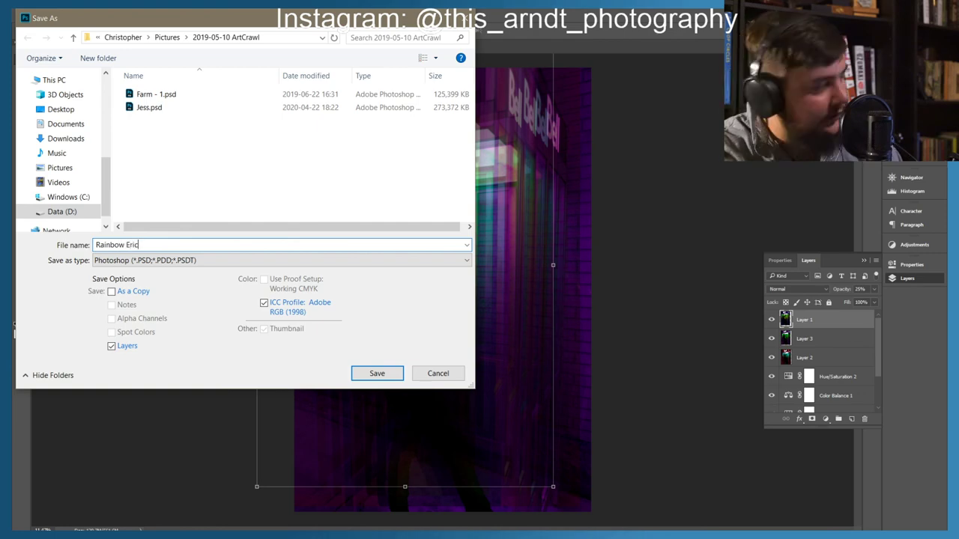
left_click(376, 373)
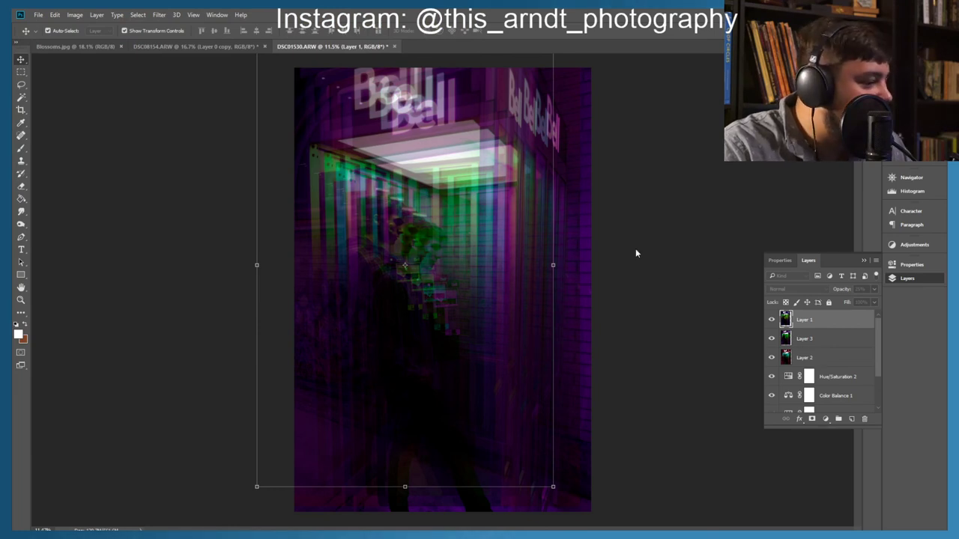
Step: Check the document's dimensions in Image Size, close it without changes and deselect the layers
left_click(100, 15)
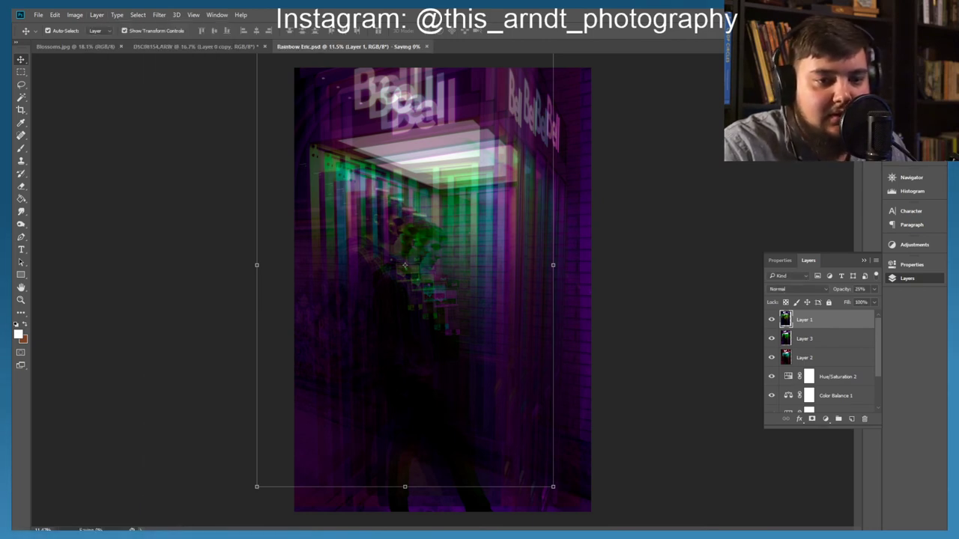
left_click(103, 14)
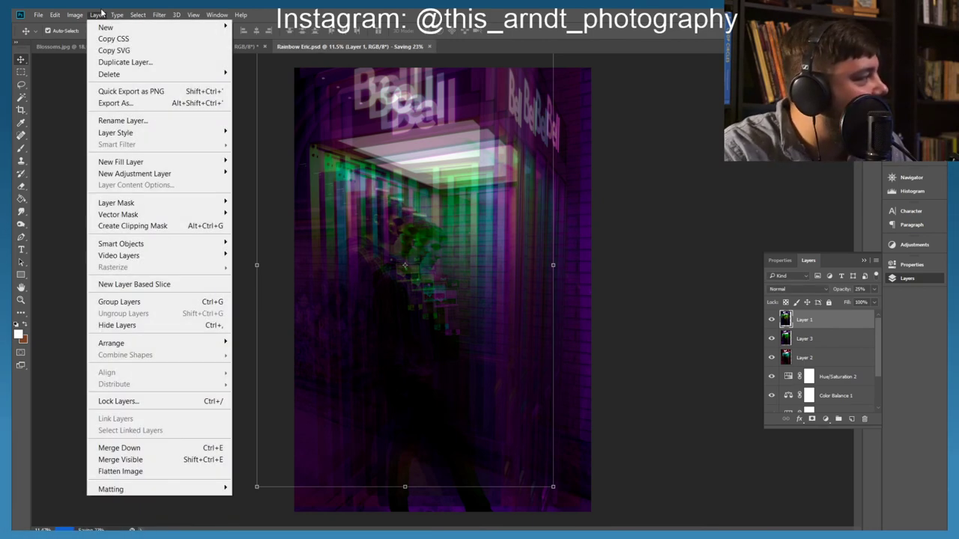
left_click(75, 15)
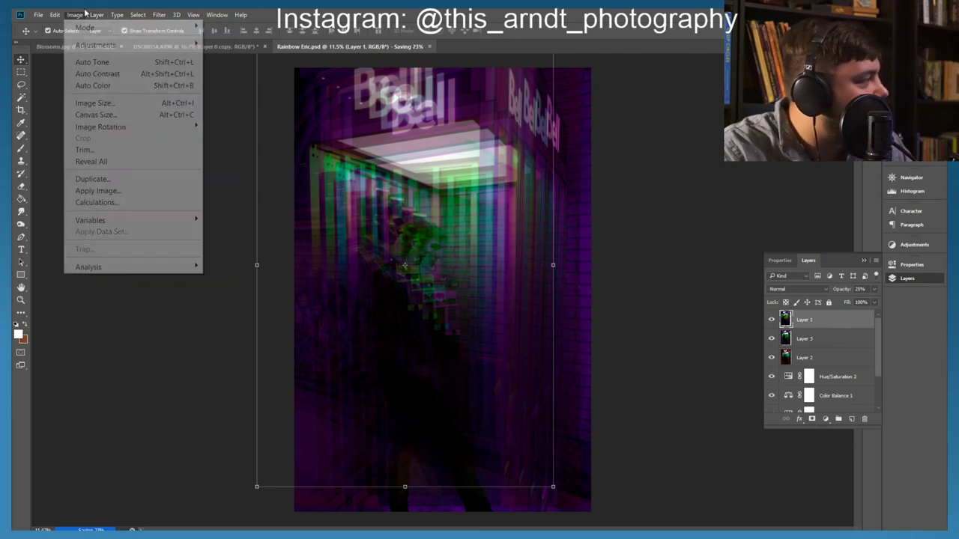
left_click(98, 104)
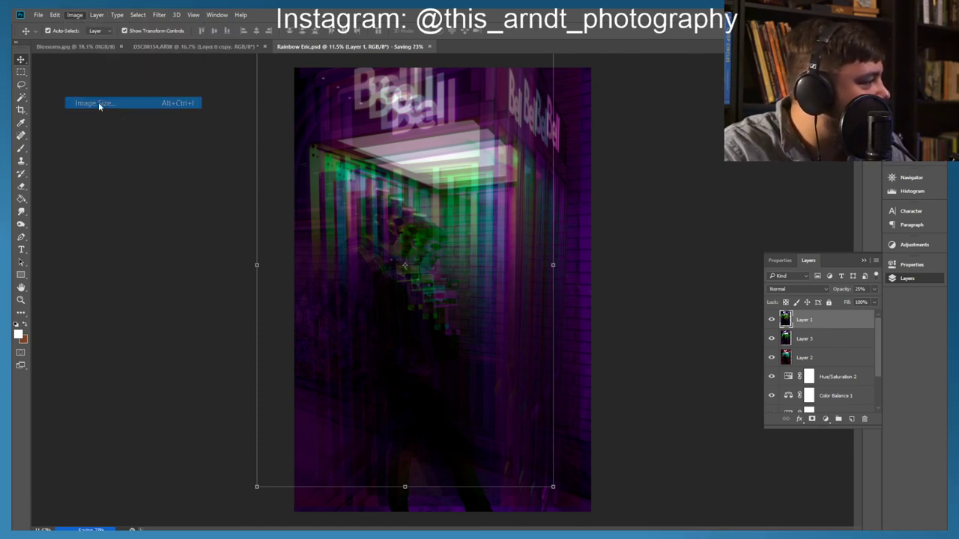
left_click(534, 272)
left_click(703, 260)
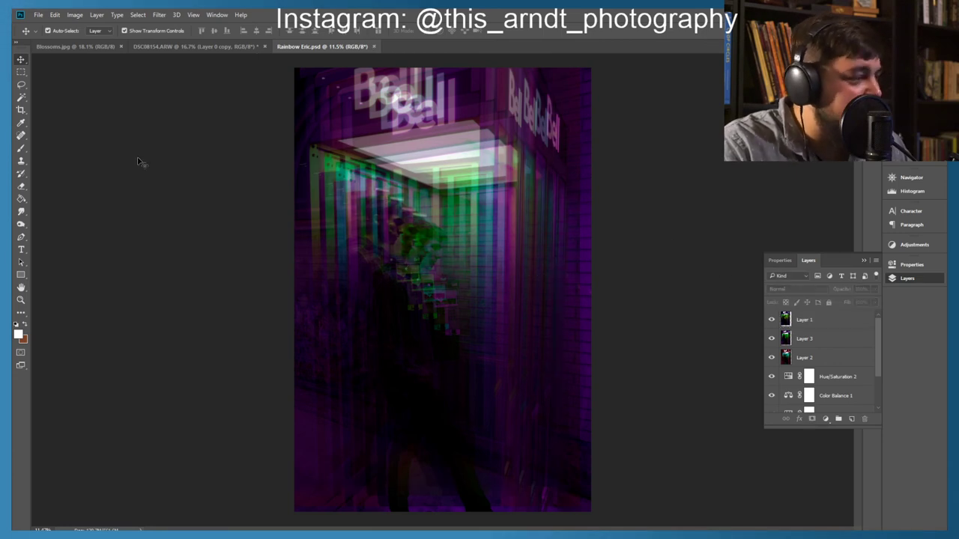
Step: Crop the phone booth image to a 4:5 portrait ratio, trimming the top edge and most of the area below the figure's knees
left_click(21, 111)
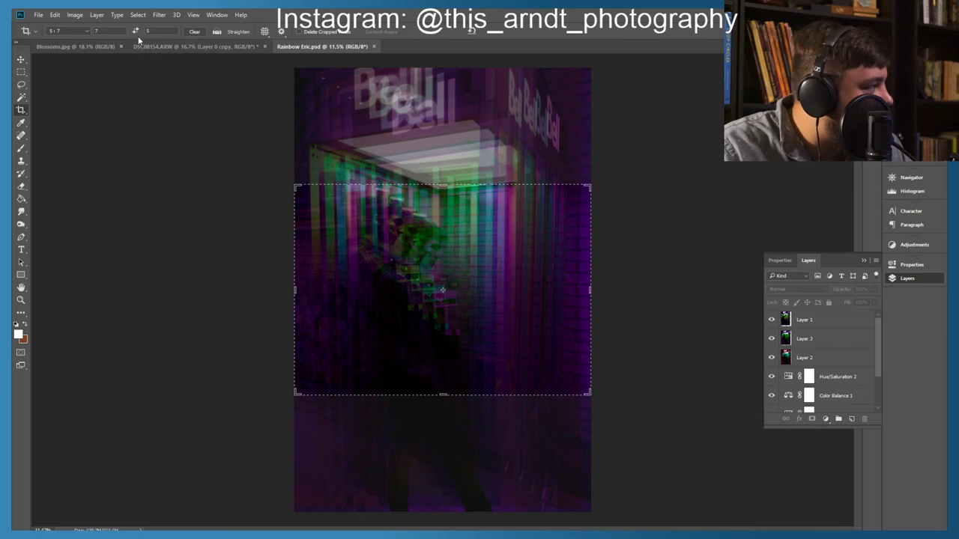
left_click(136, 31)
left_click(85, 32)
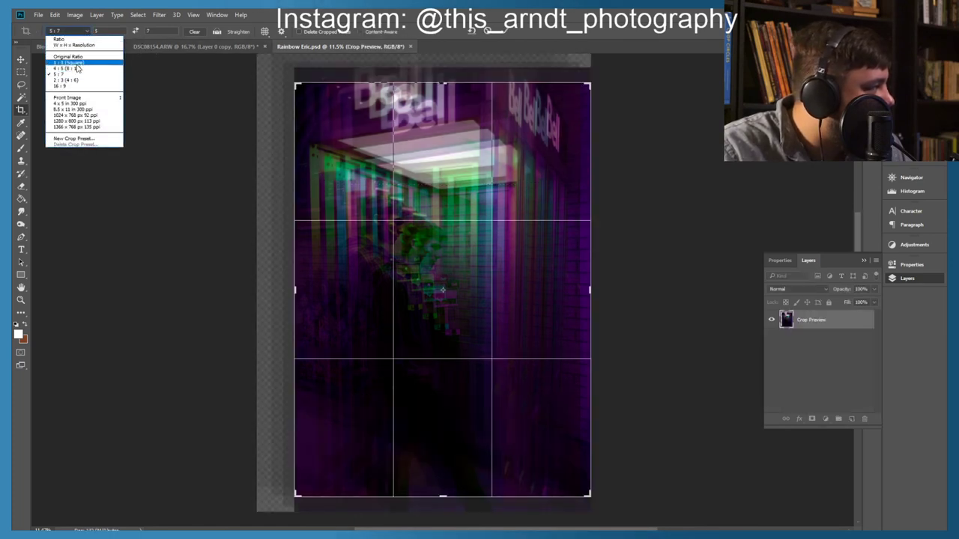
left_click(76, 68)
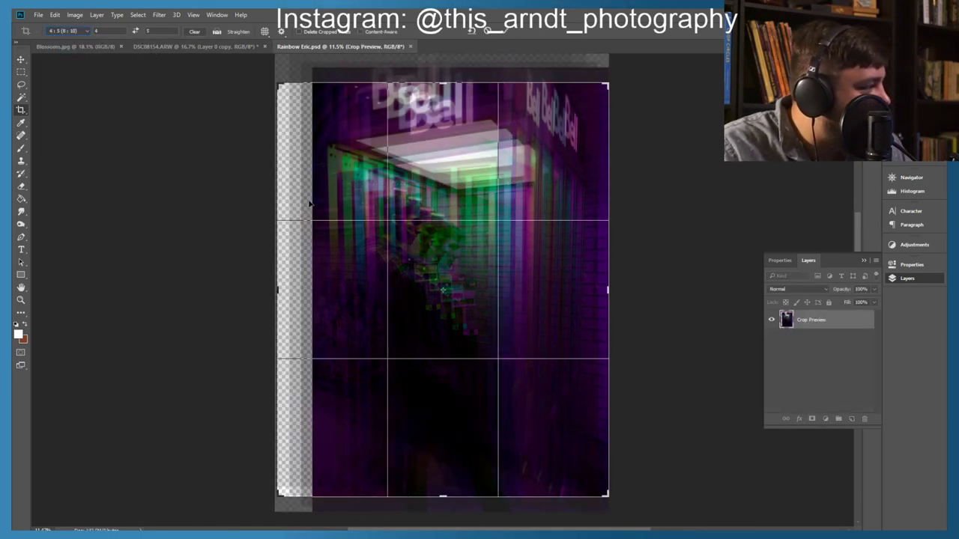
left_click_drag(278, 290, 299, 290)
mouse_move(410, 283)
left_mouse_down()
mouse_move(410, 256)
mouse_move(414, 291)
left_mouse_up()
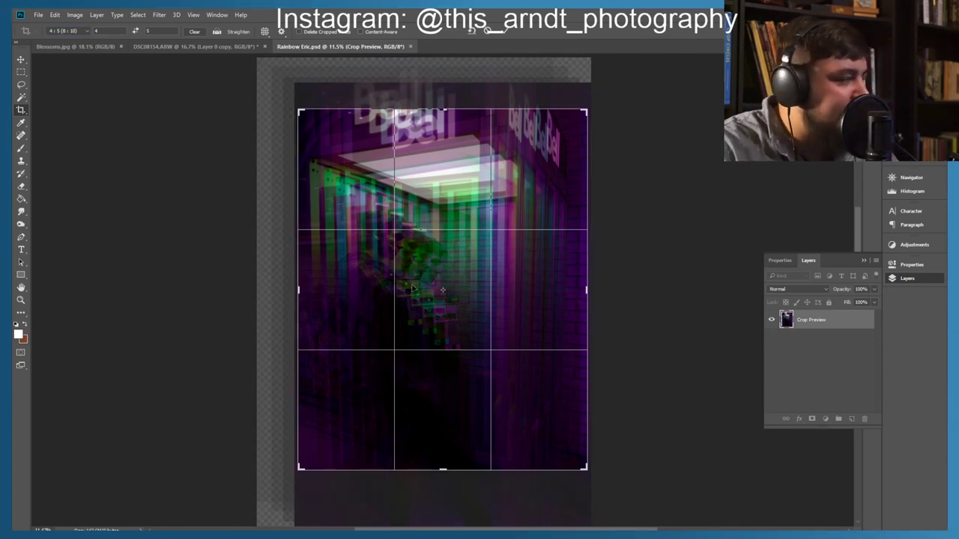
left_click(506, 32)
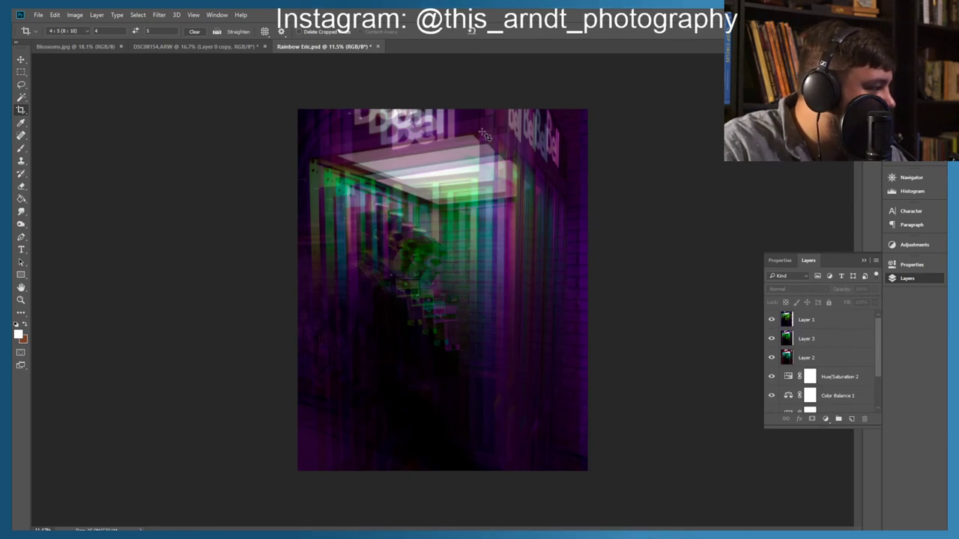
left_click(453, 173)
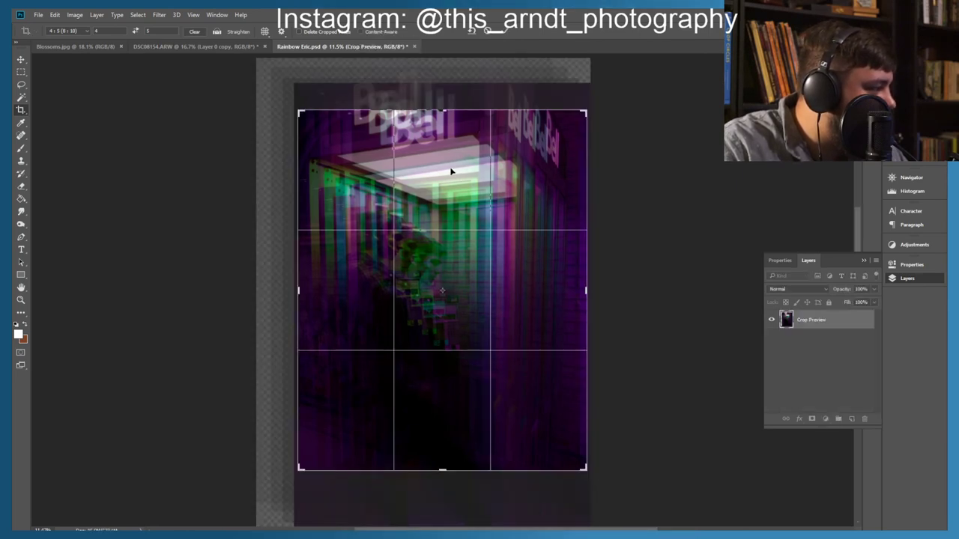
left_click_drag(295, 113, 346, 113)
left_click_drag(423, 175, 435, 180)
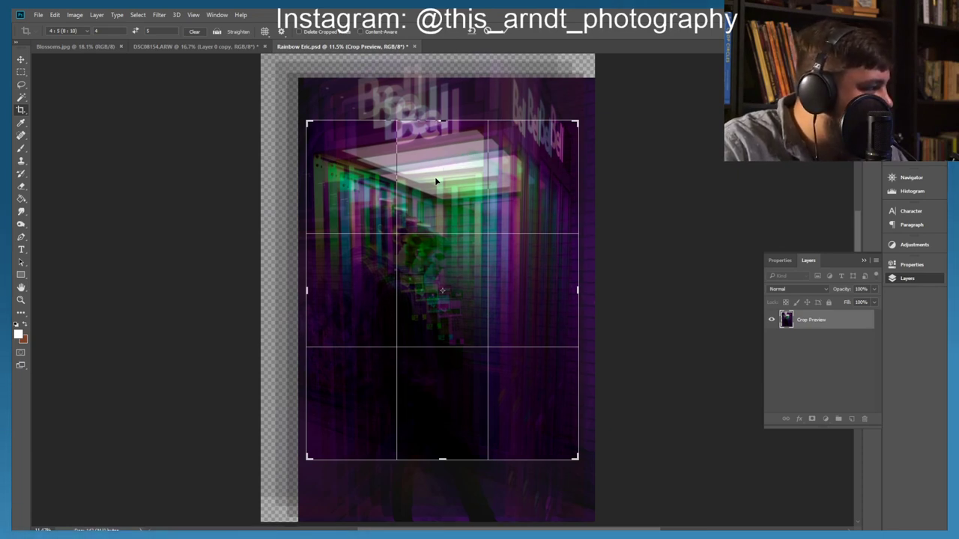
key("Return")
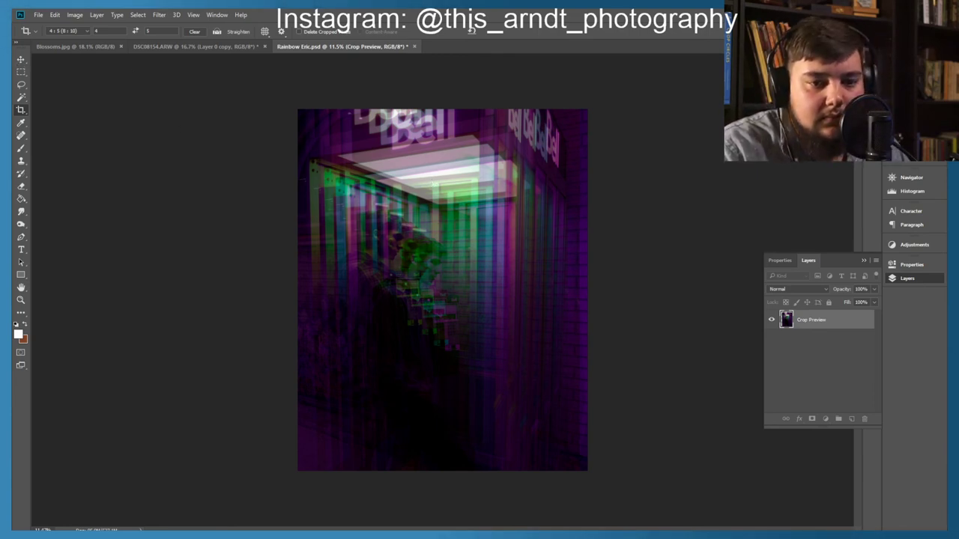
key("Return")
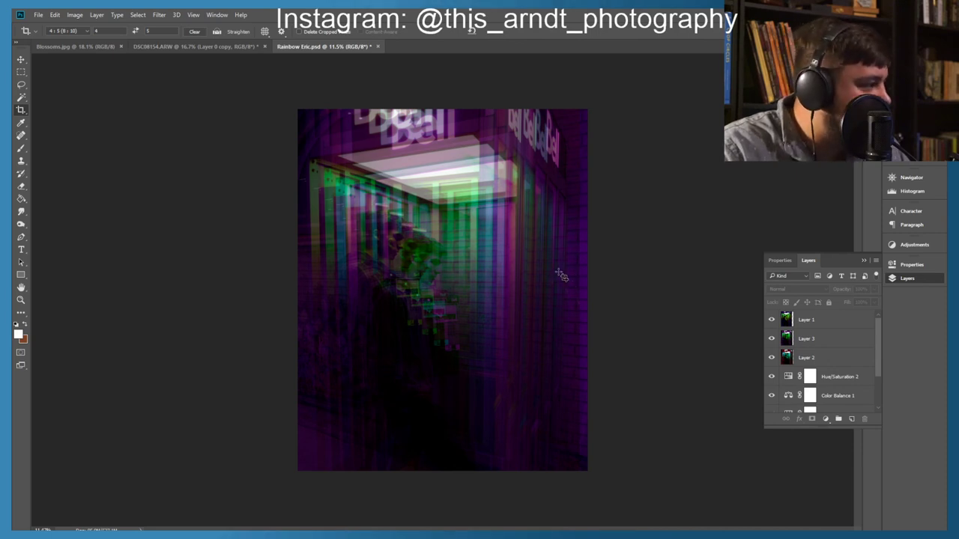
Step: Convert the cropped document to the sRGB IEC61966-2.1 color profile, merging its layers into one
left_click(61, 15)
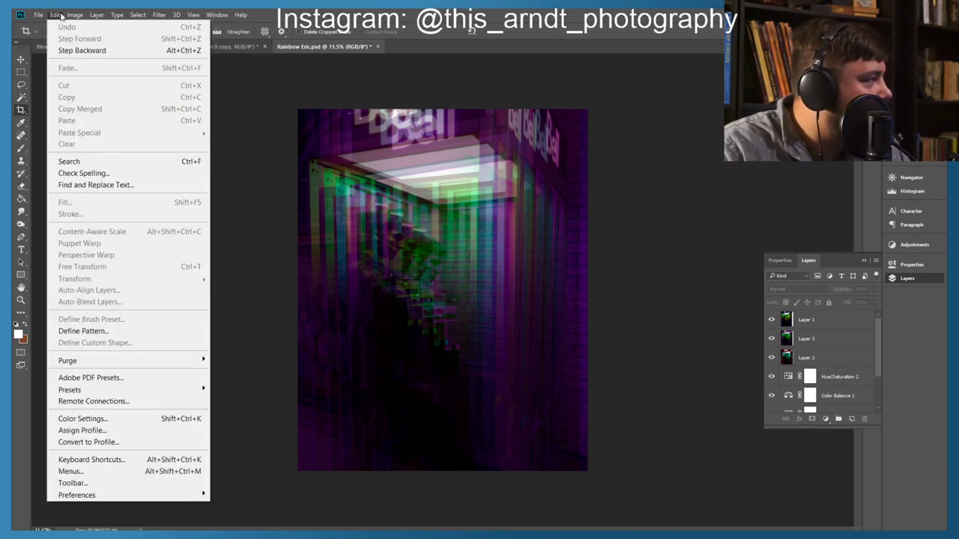
left_click(124, 441)
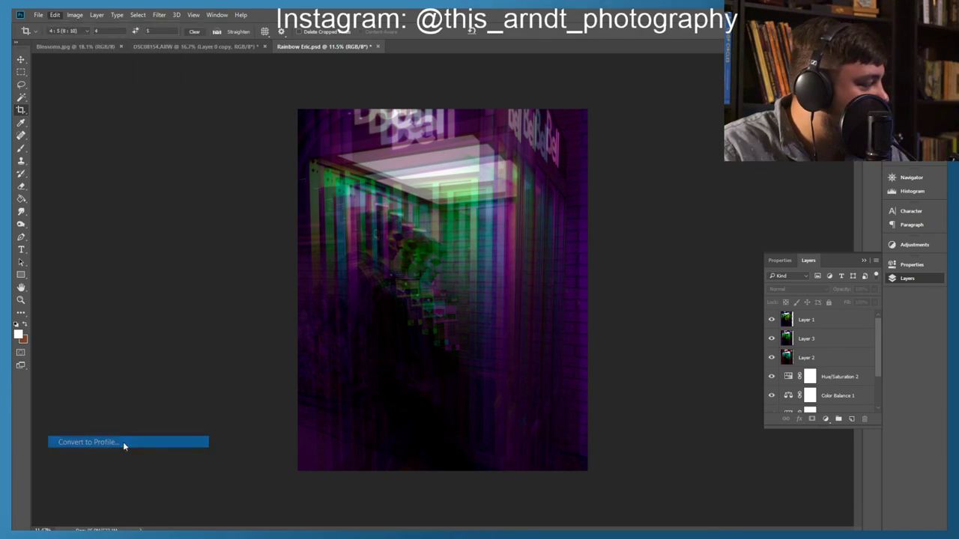
left_click(355, 142)
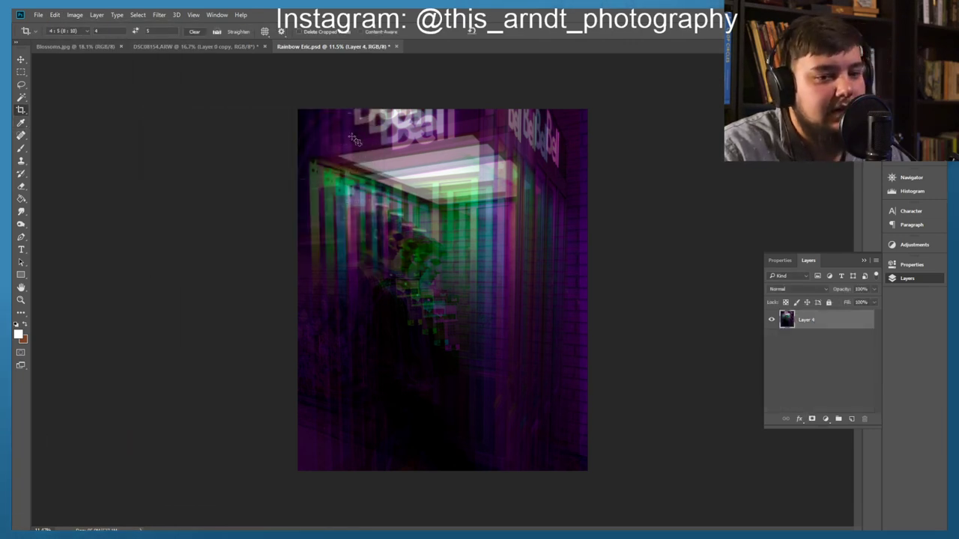
Step: Save a JPEG copy under the same file name in the 2019-05-10 ArtCrawl folder, at quality 12 with progressive format and 3 scans
left_click(37, 15)
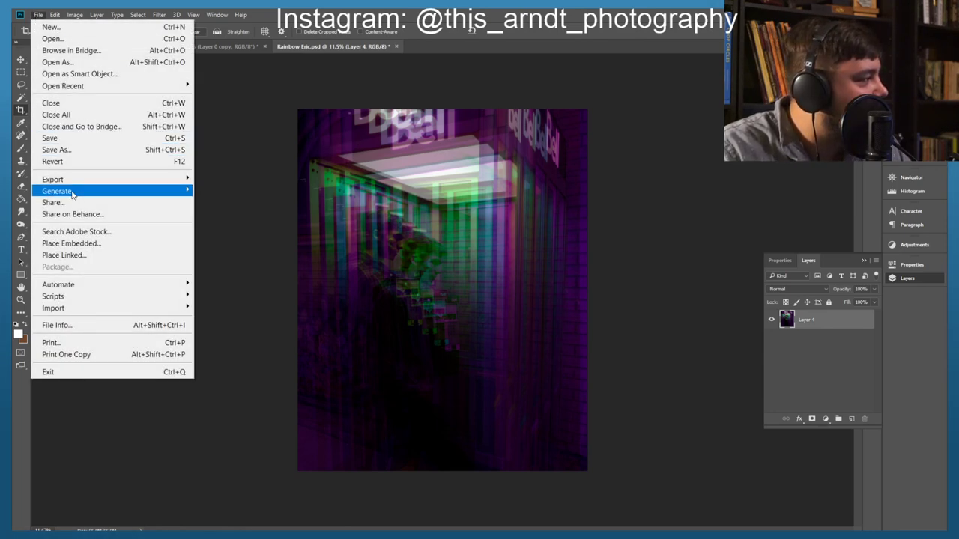
left_click(74, 151)
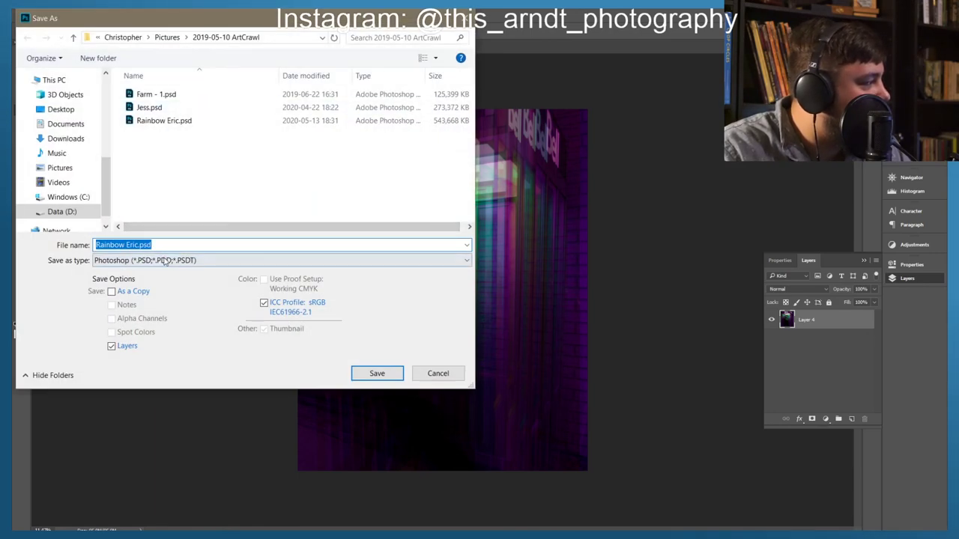
left_click(165, 260)
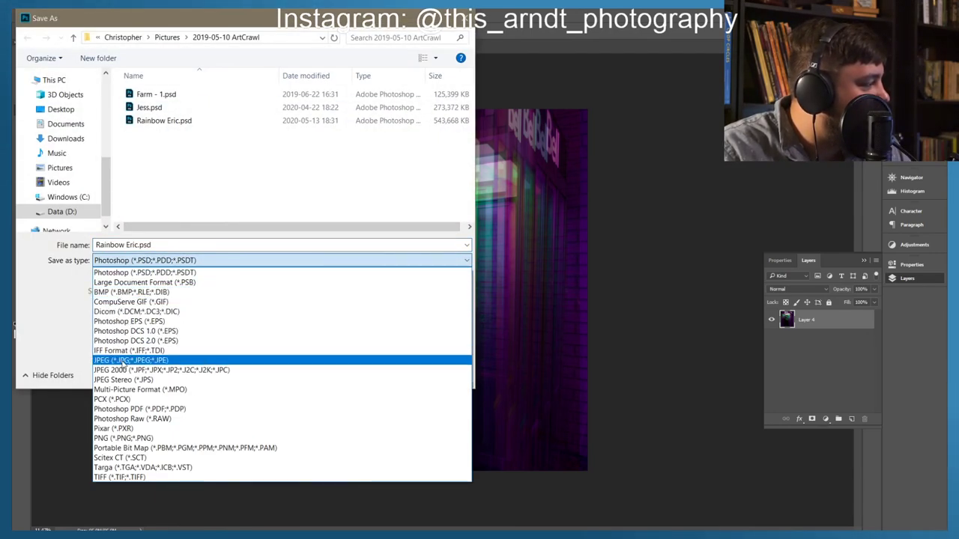
left_click(122, 362)
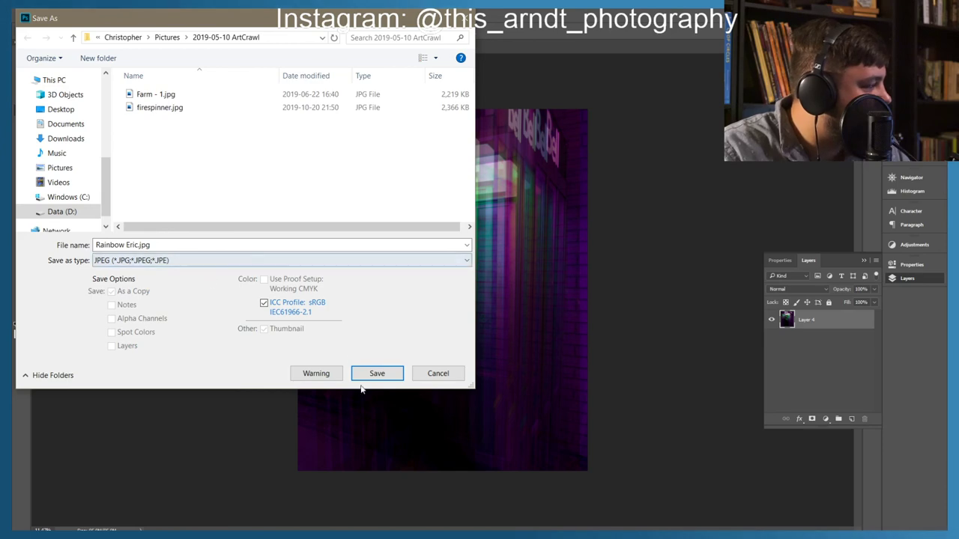
left_click(367, 374)
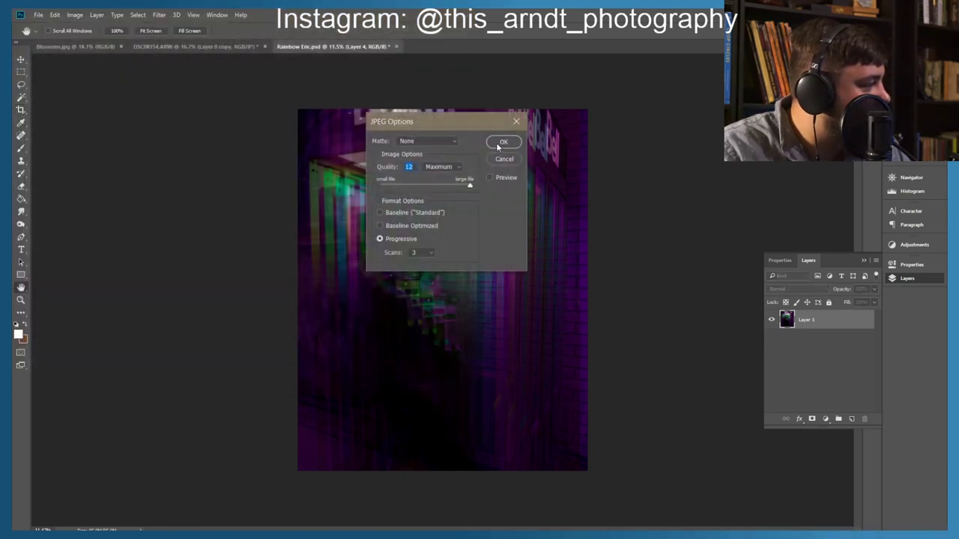
left_click(502, 143)
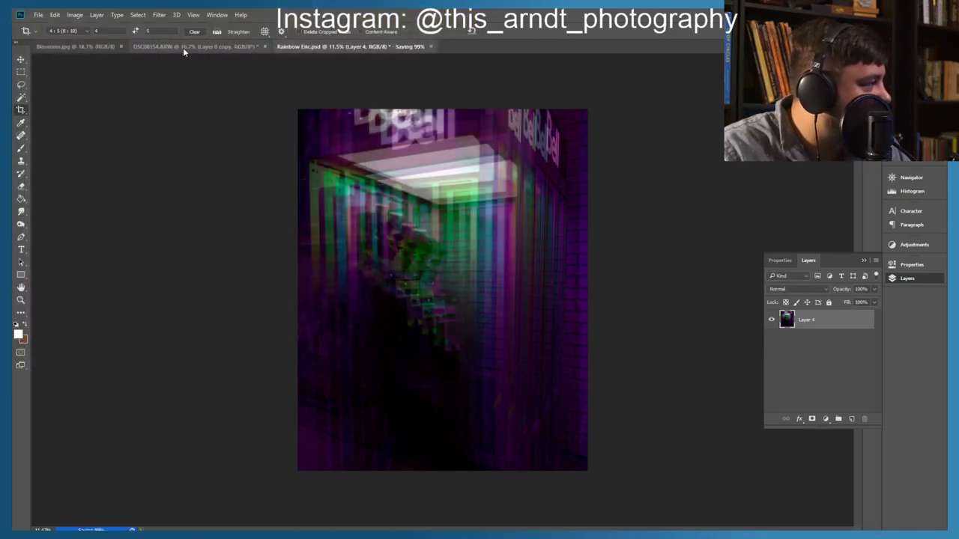
left_click(253, 46)
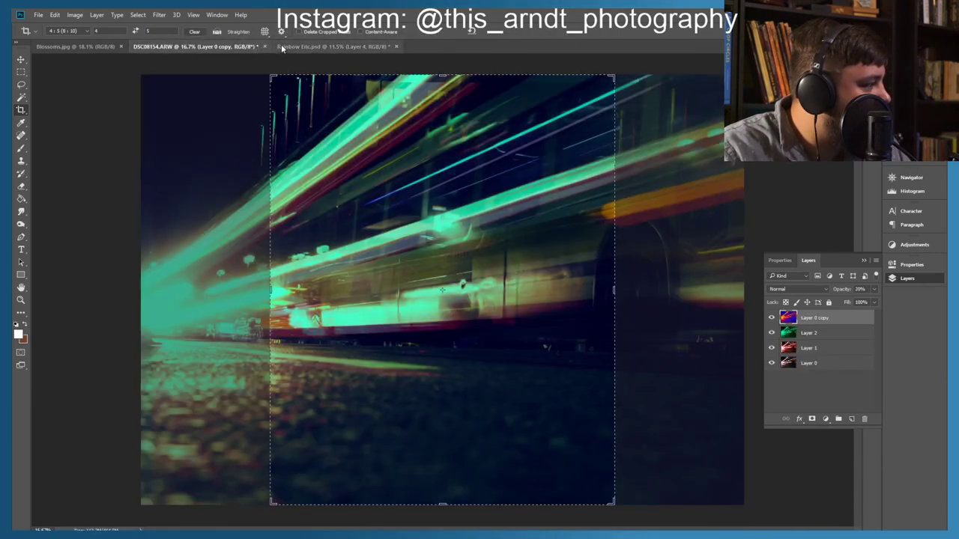
left_click(281, 45)
left_click(235, 47)
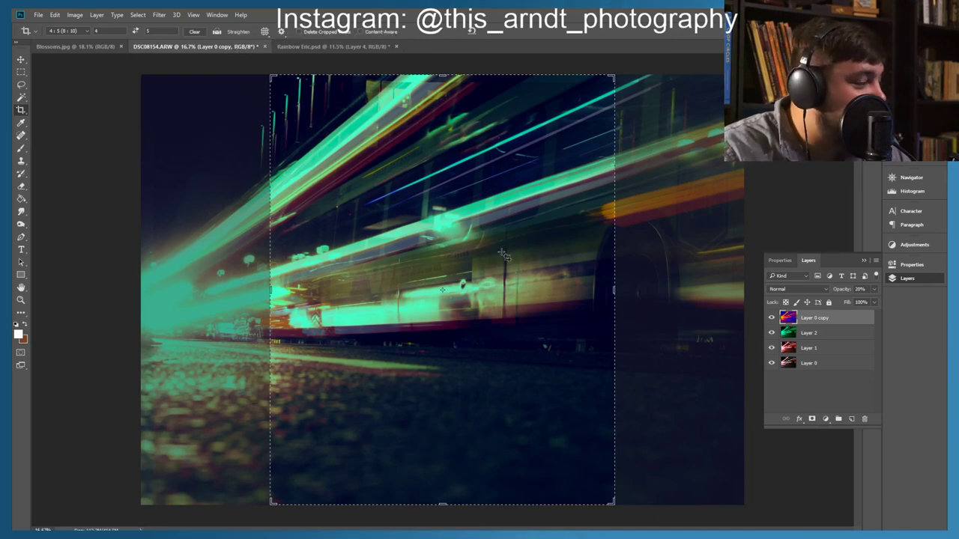
left_click(286, 46)
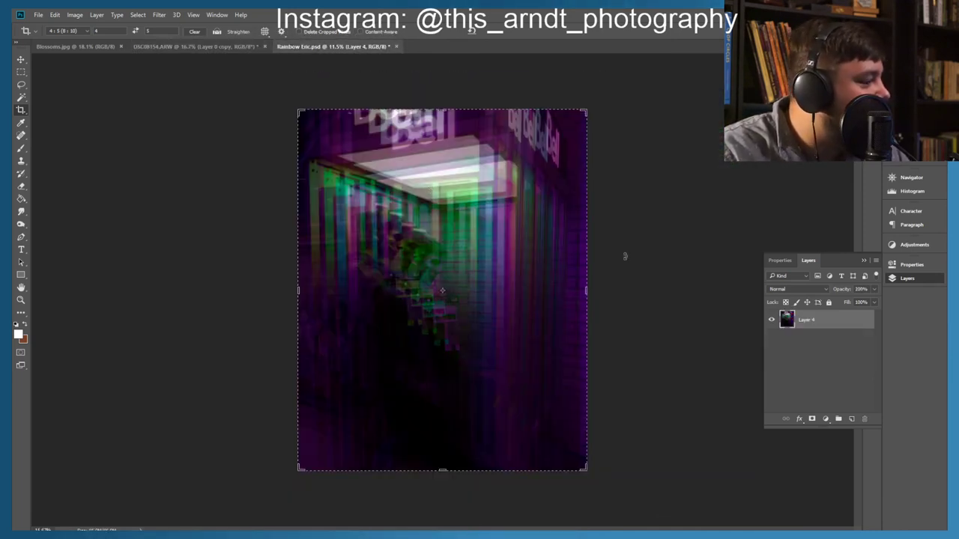
Step: Close the flattened phone booth document without saving its changes to the PSD
left_click(38, 15)
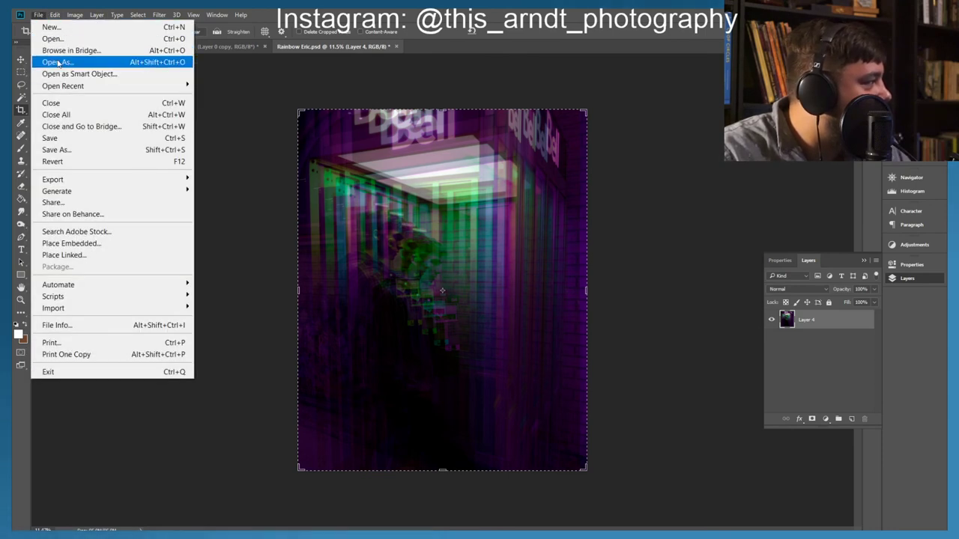
left_click(401, 46)
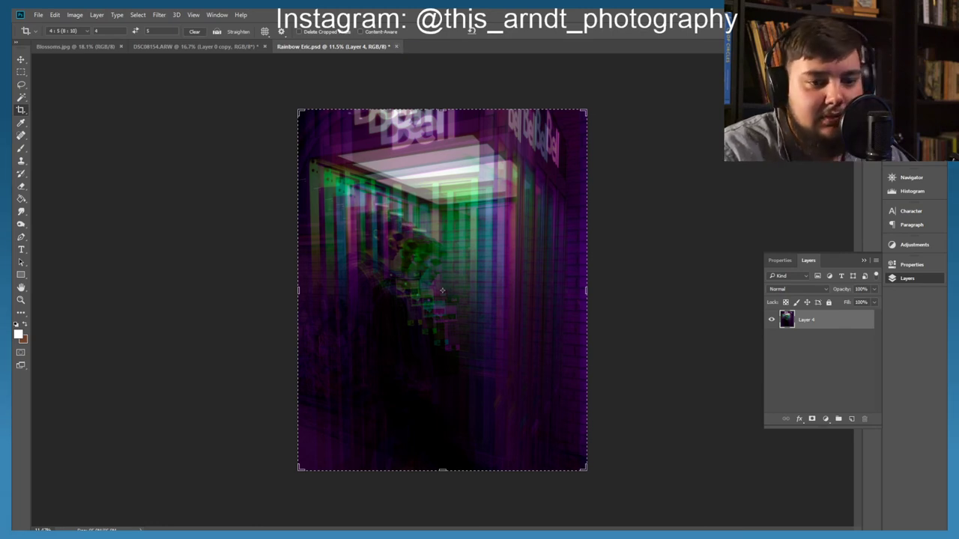
key("ctrl+w")
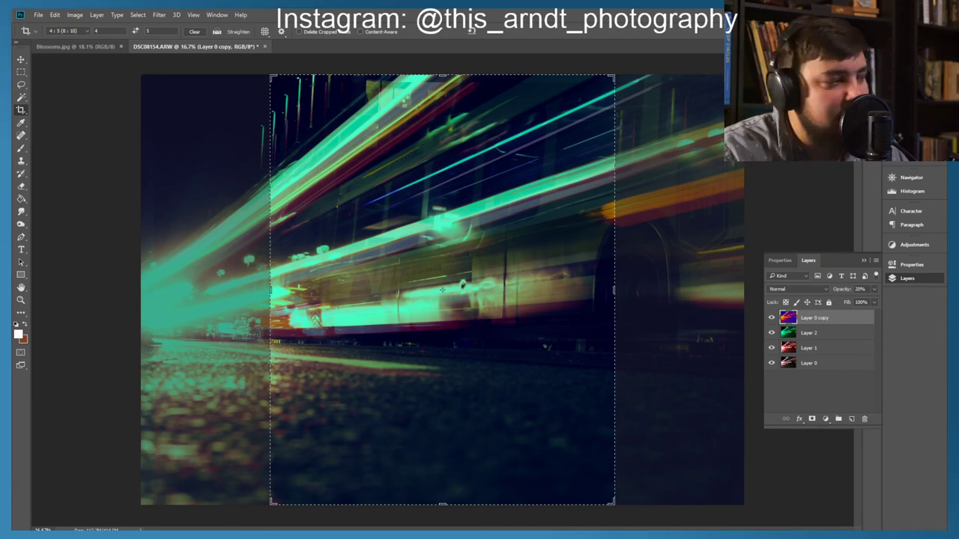
Step: Reopen the layered phone booth PSD from the list of recent files
left_click(56, 14)
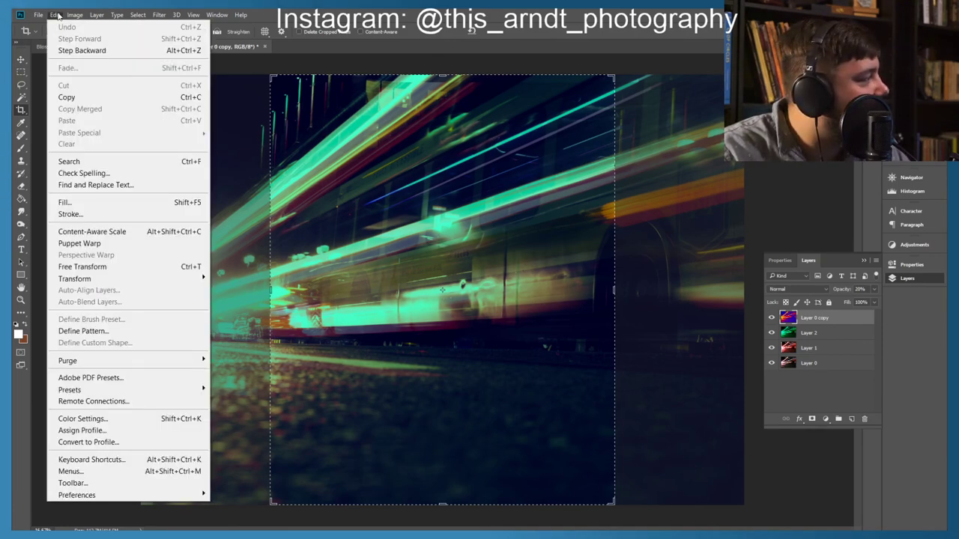
mouse_move(39, 14)
mouse_move(125, 88)
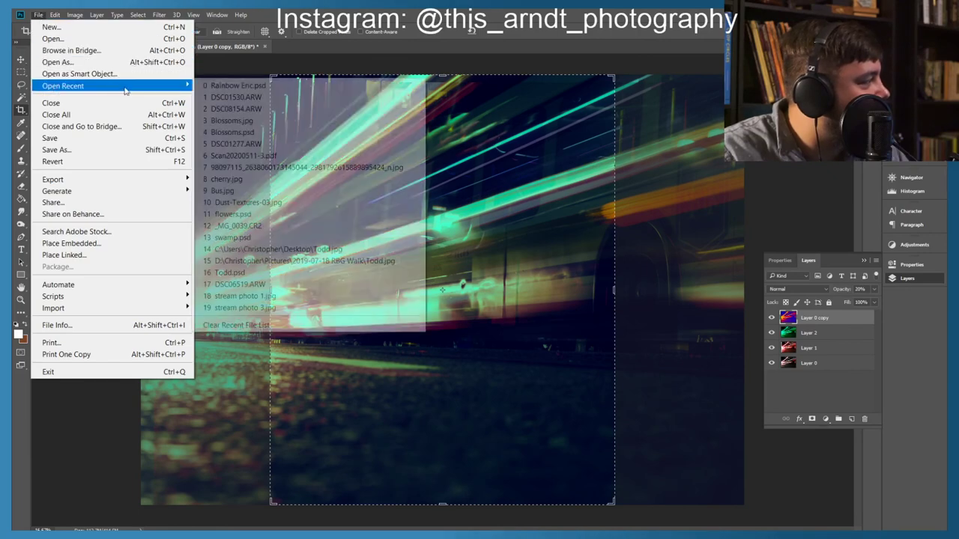
left_click(224, 85)
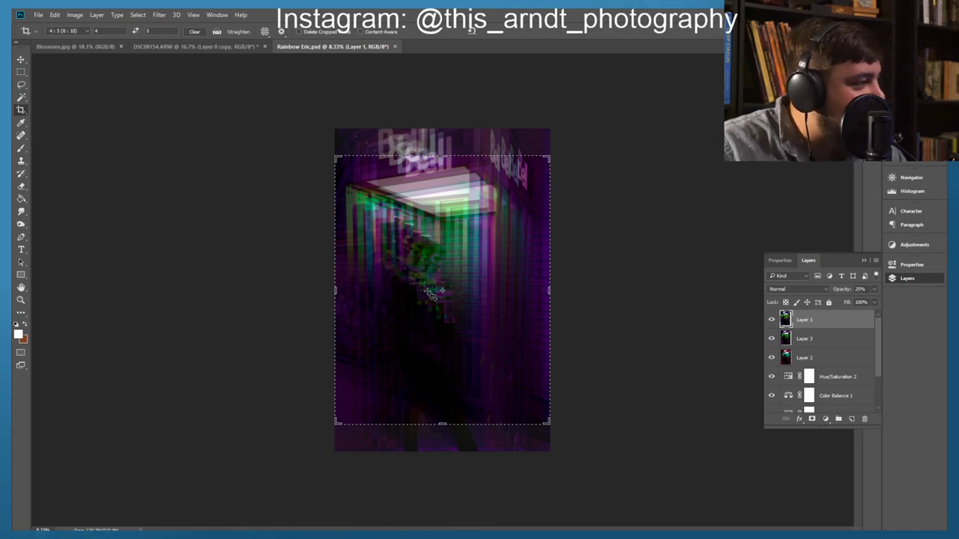
Step: Crop the reopened phone booth image to 4:5, shifting the picture down within the frame so the cut-off sign sits at the upper edge
left_click(460, 201)
left_click_drag(460, 201, 450, 227)
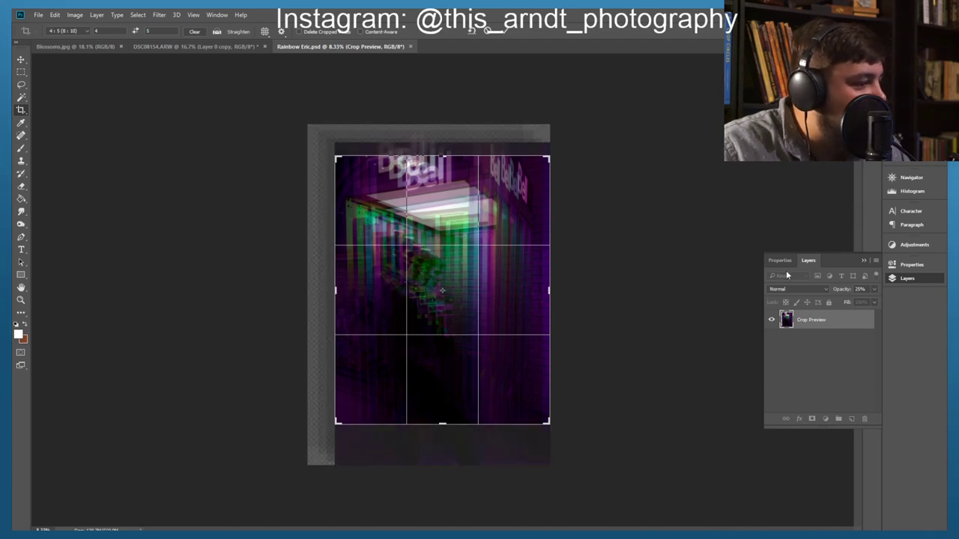
left_click(502, 32)
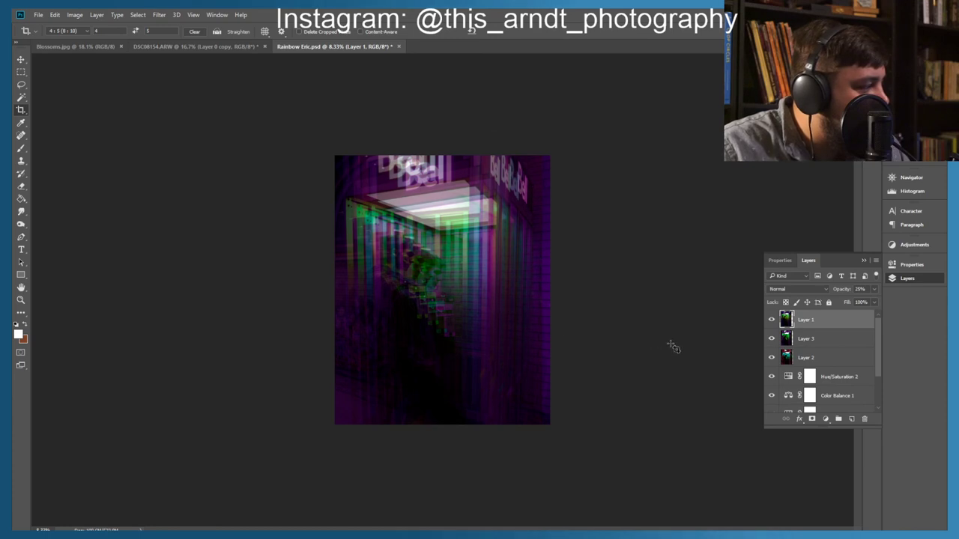
Step: Hide and restore Layer 3, Layer 1 and Layer 2 one at a time to examine each copy's contribution to the glitch effect
left_click(772, 339)
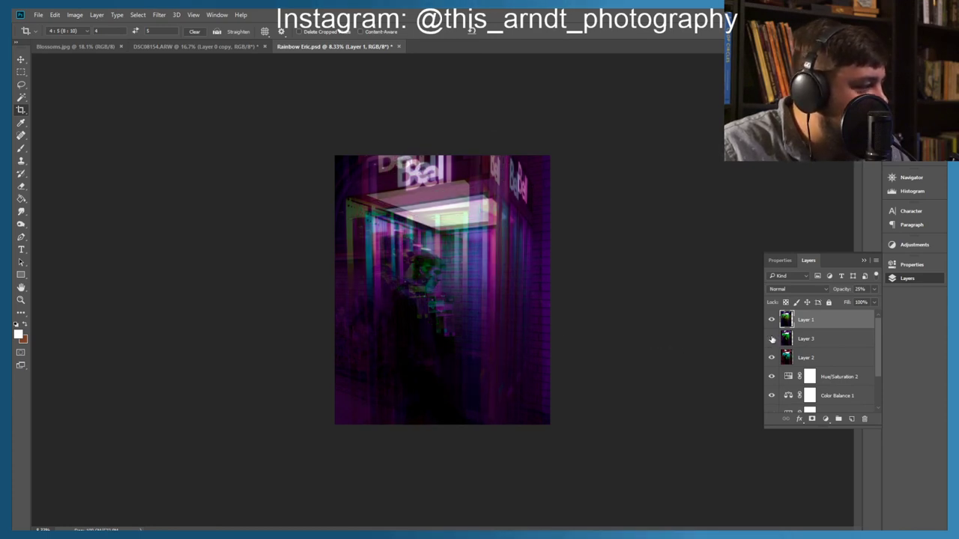
left_click(771, 339)
left_click(770, 320)
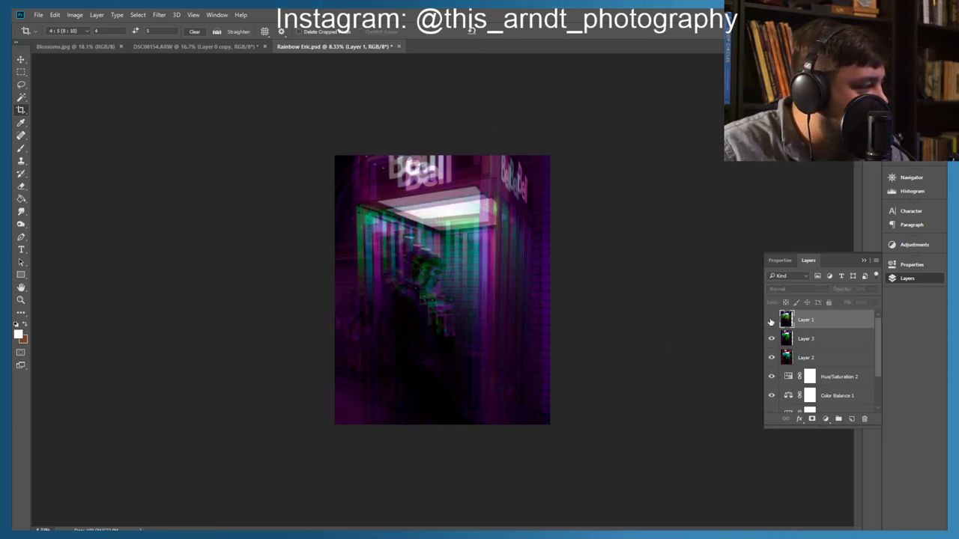
left_click(772, 320)
left_click(771, 357)
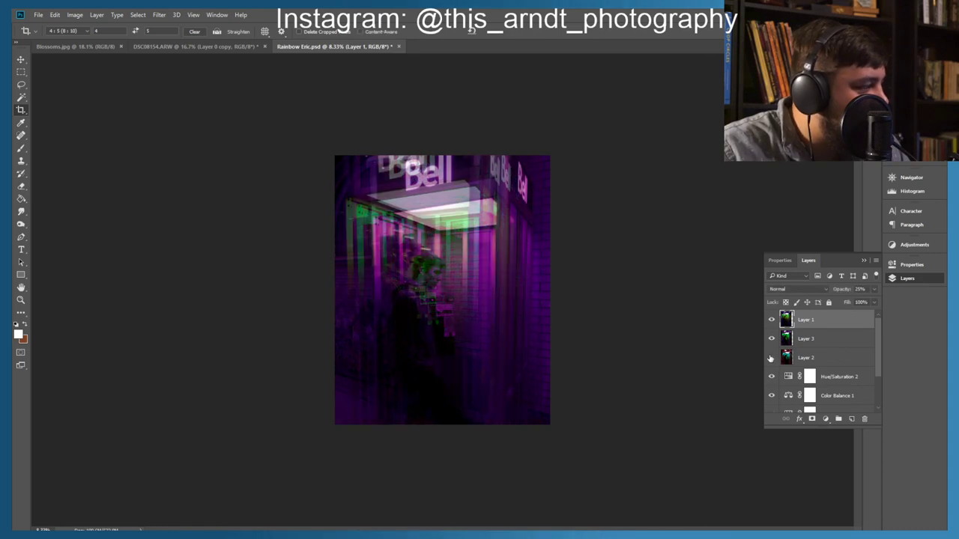
left_click(771, 357)
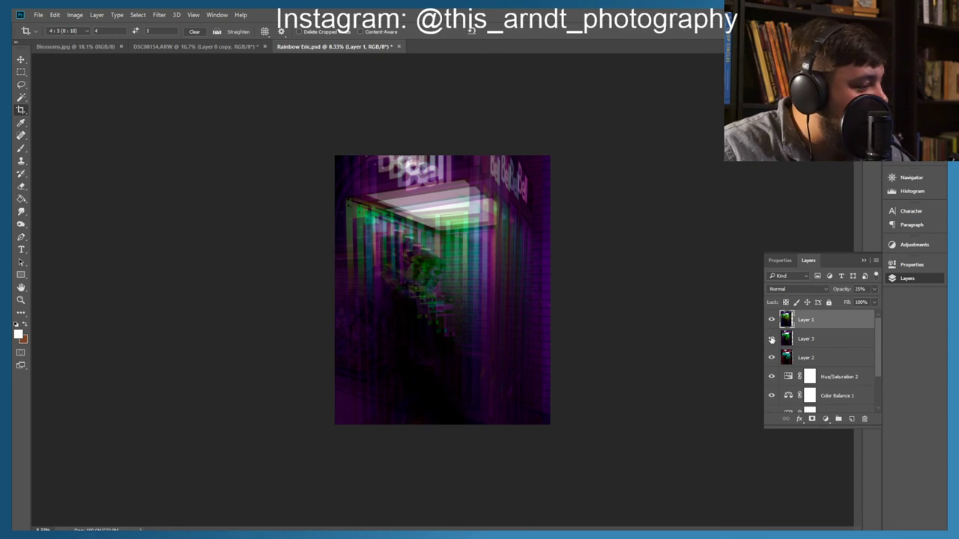
Step: Hide Layer 3, Layer 1 and Layer 2 together to examine the purple base image without the ghosted copies
left_click(771, 339)
left_click(771, 320)
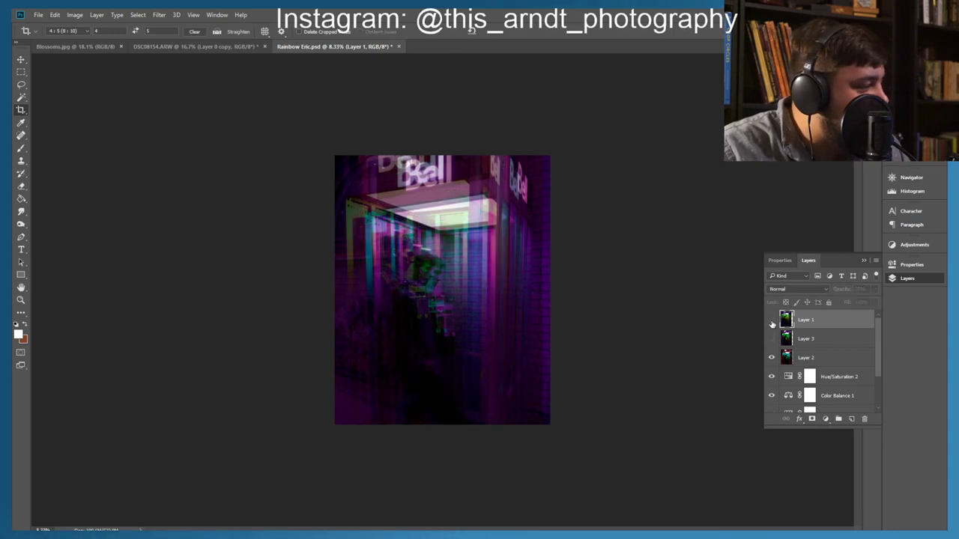
left_click(770, 359)
left_click(772, 322)
left_click(772, 326)
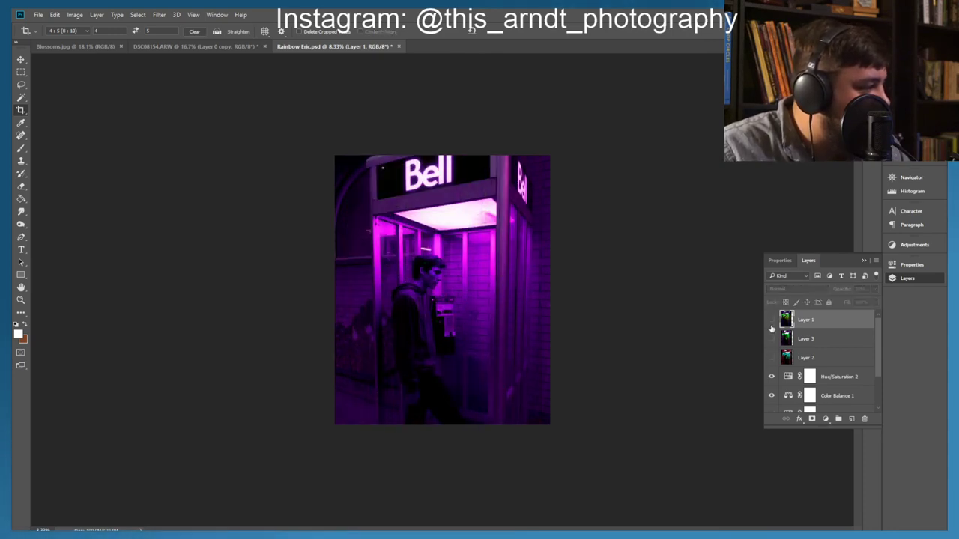
Step: Show and hide Layer 3, and restore only Layer 1 over the purple base image
left_click(772, 339)
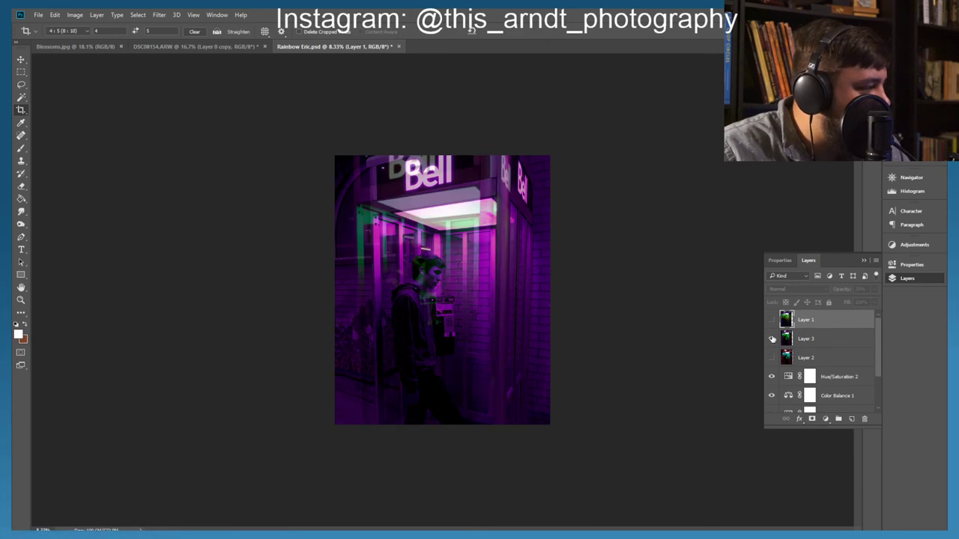
left_click(772, 339)
left_click(770, 321)
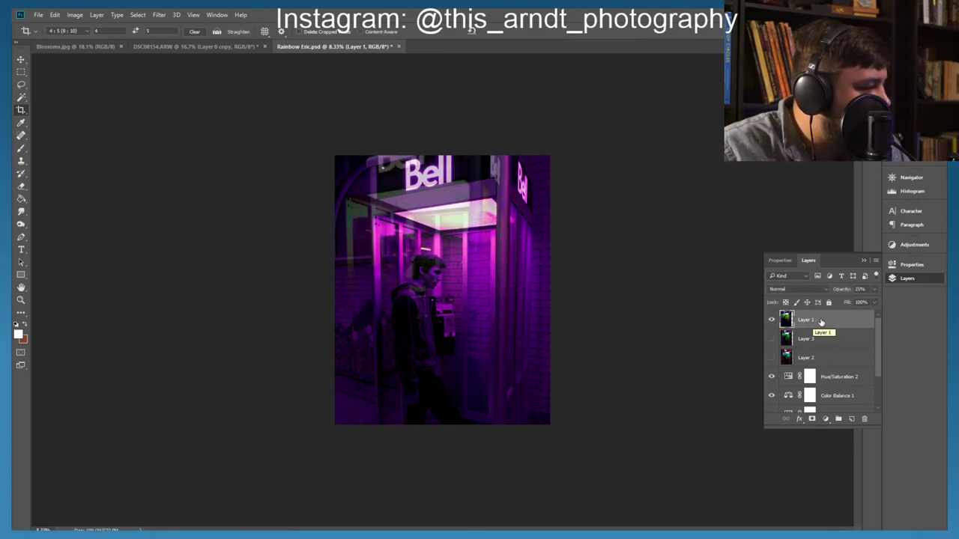
Step: Raise Layer 1's opacity to 35% to strengthen its ghosted copy of the phone booth
left_click(859, 289)
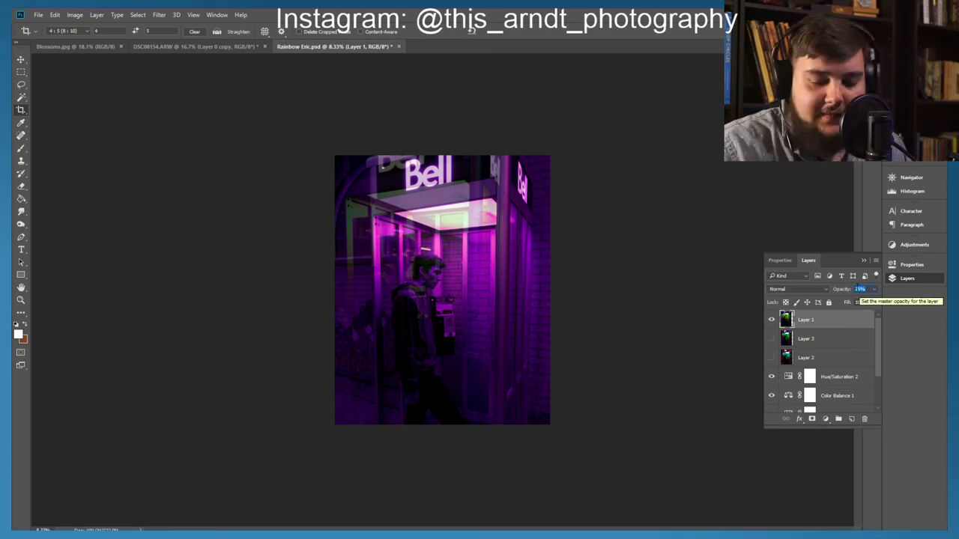
type("40")
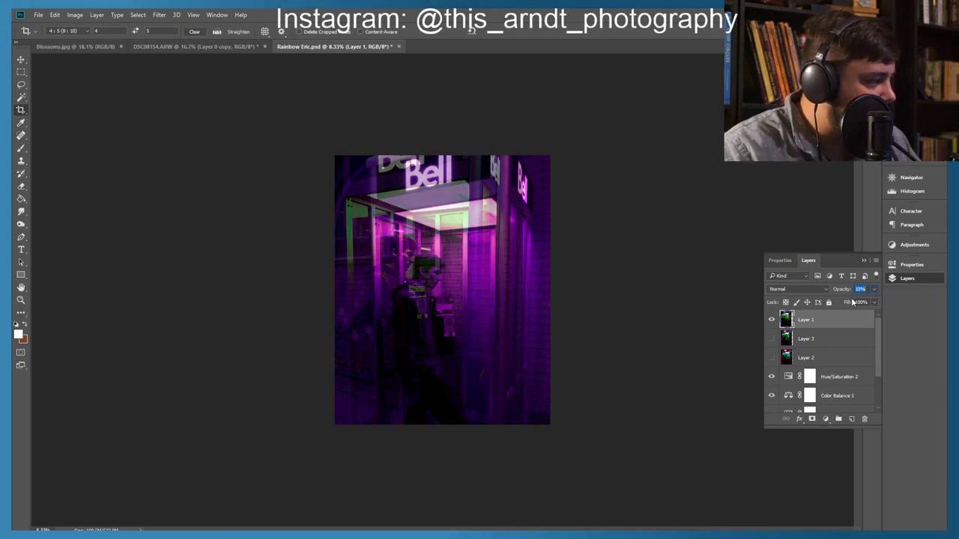
key("Up")
key("Up")
key("Up")
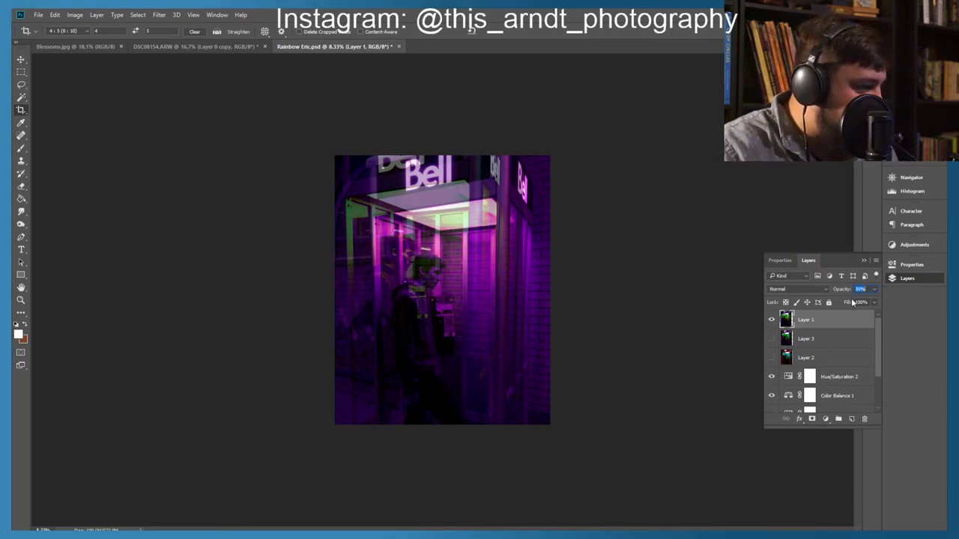
left_click(849, 337)
left_click(845, 324)
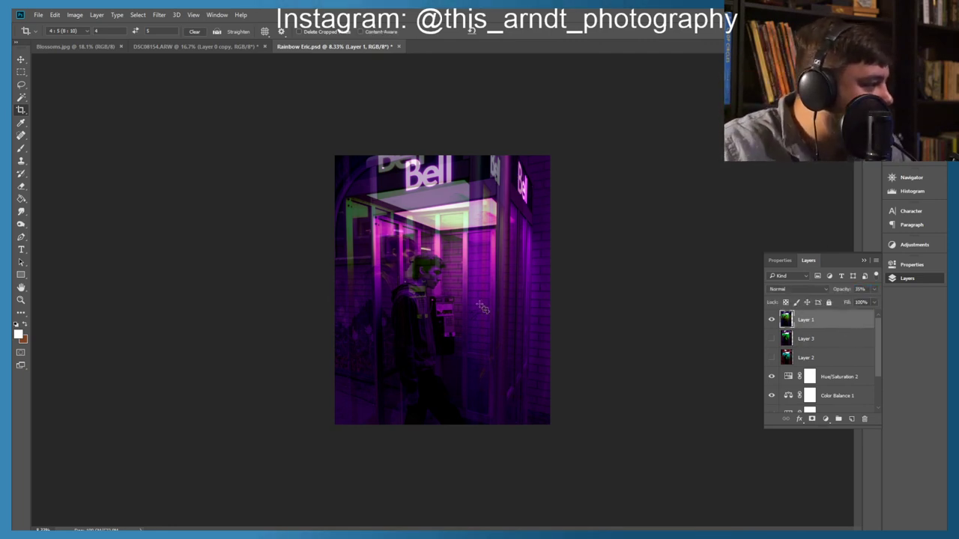
Step: Set the phone booth image's resolution to 150 pixels/inch in Image Size, with automatic resampling on
left_click(103, 15)
mouse_move(78, 17)
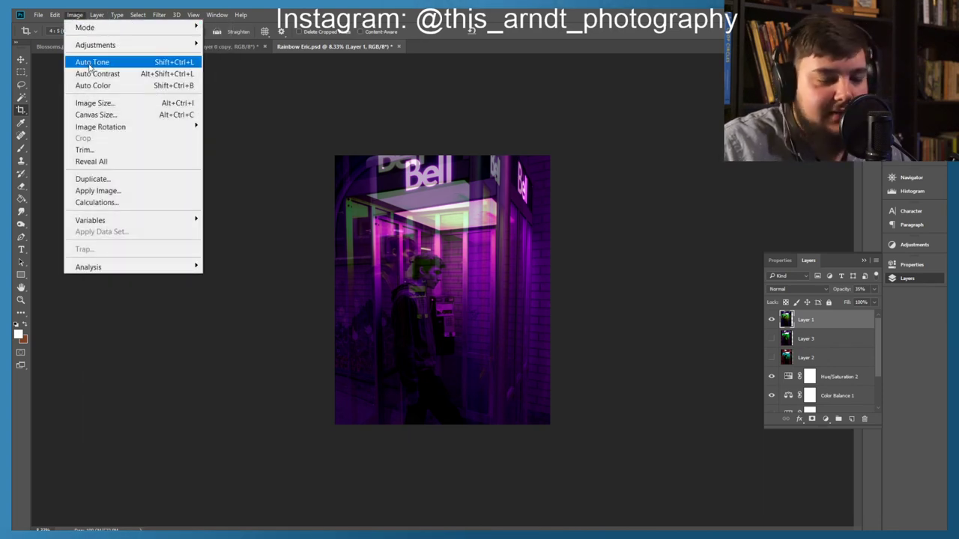
left_click(96, 102)
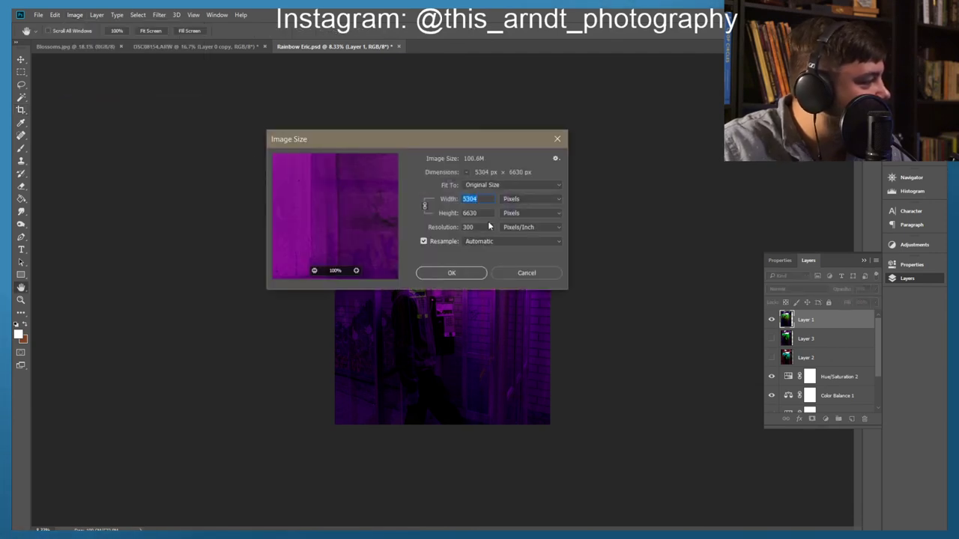
double_click(476, 227)
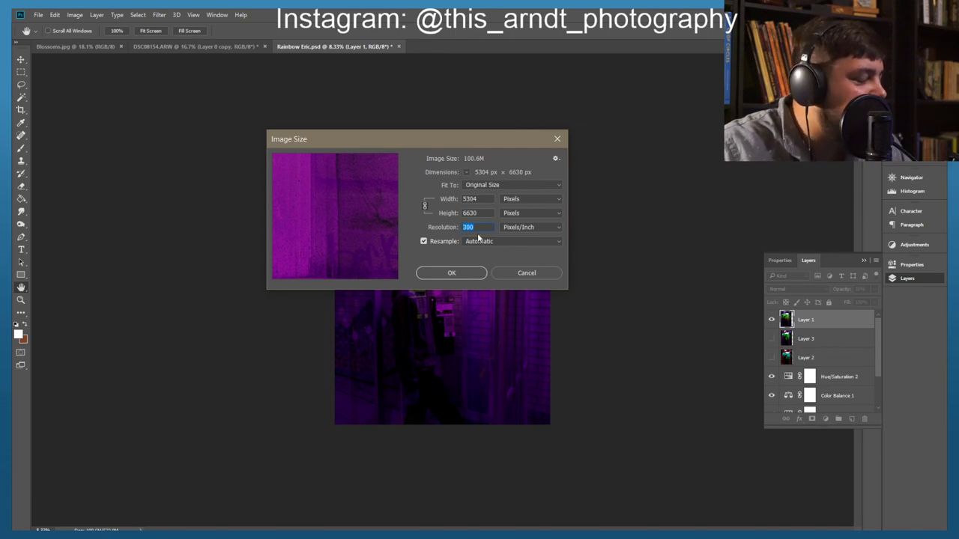
type("15")
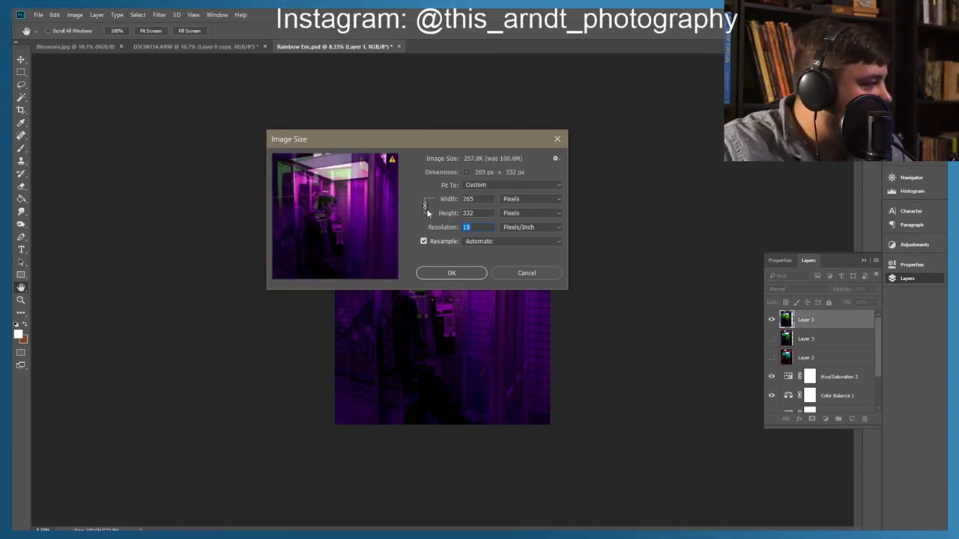
left_click(555, 158)
left_click(558, 160)
left_click(474, 226)
type("150")
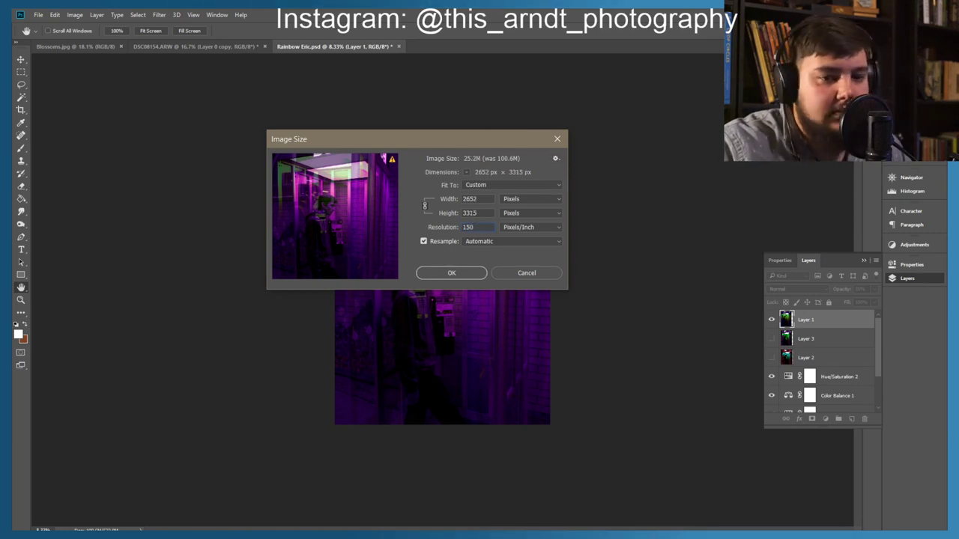
double_click(468, 227)
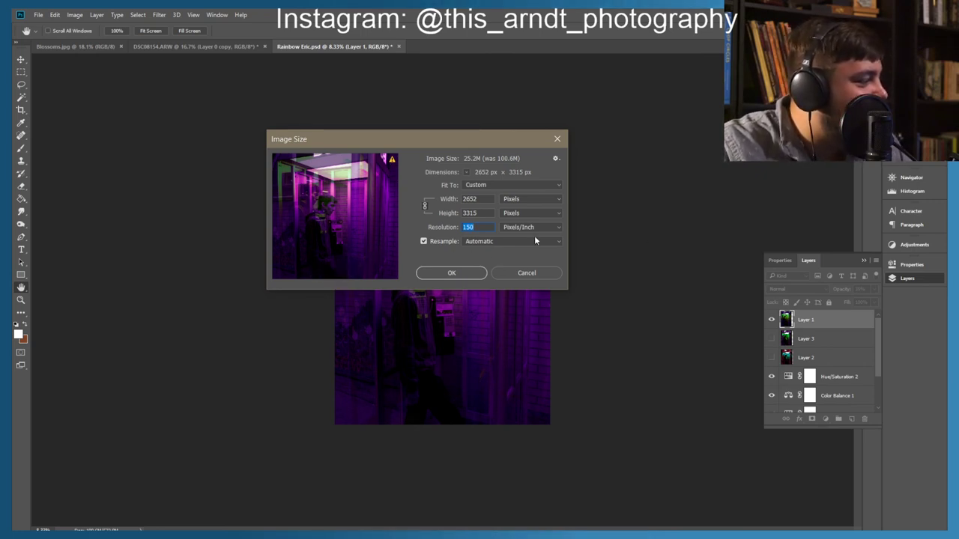
Step: Try an image height of 1080 pixels with the proportions linked
double_click(484, 212)
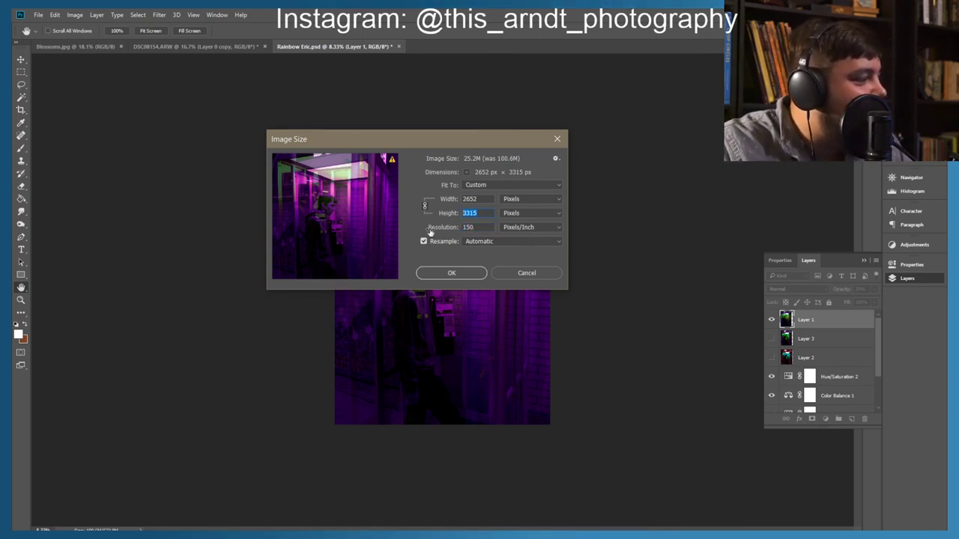
type("1080")
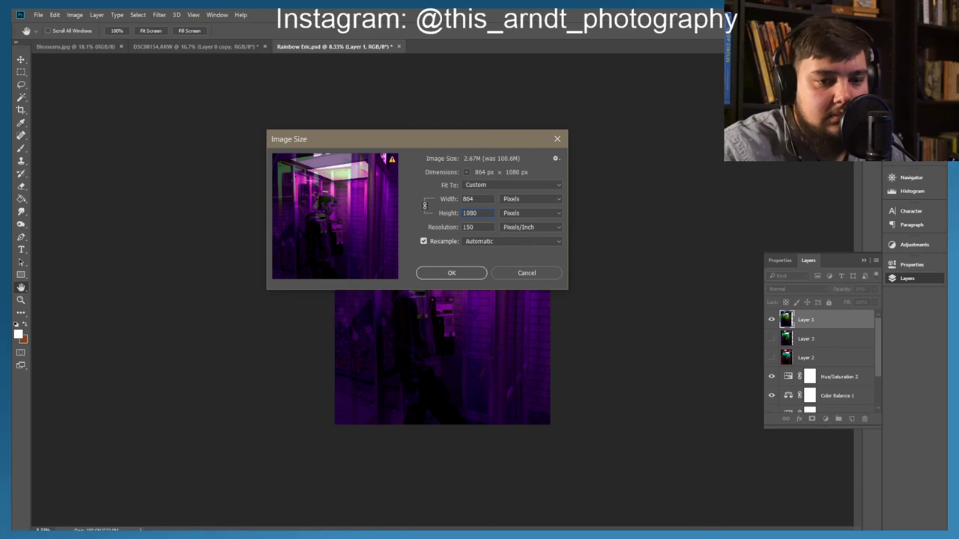
double_click(468, 213)
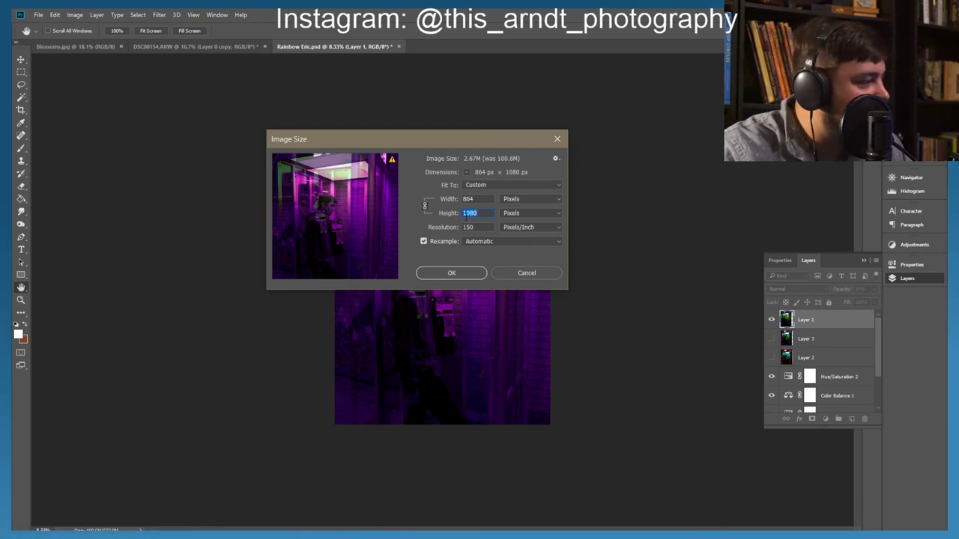
Step: Set the image width to 1080 pixels with linked proportions and apply the resize
double_click(472, 198)
type("1080")
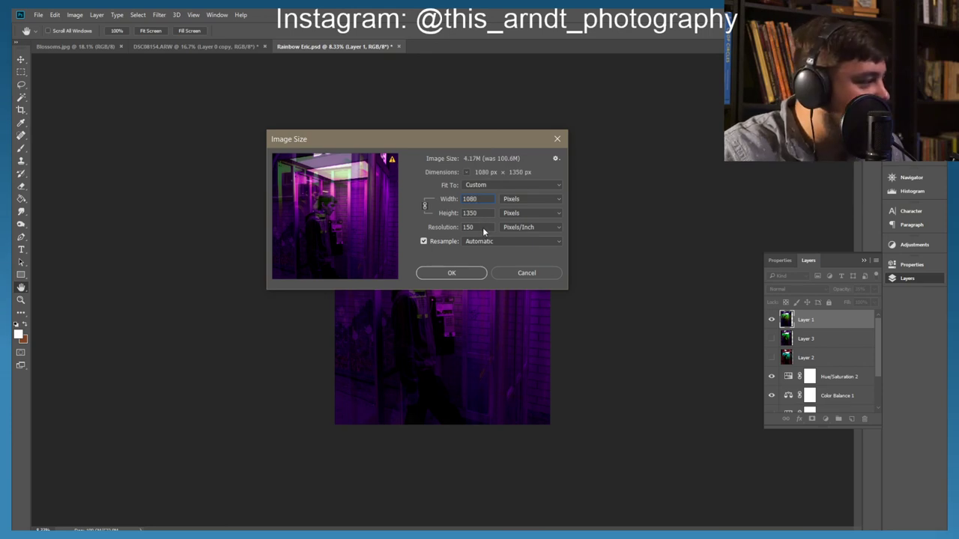
key("ctrl+a")
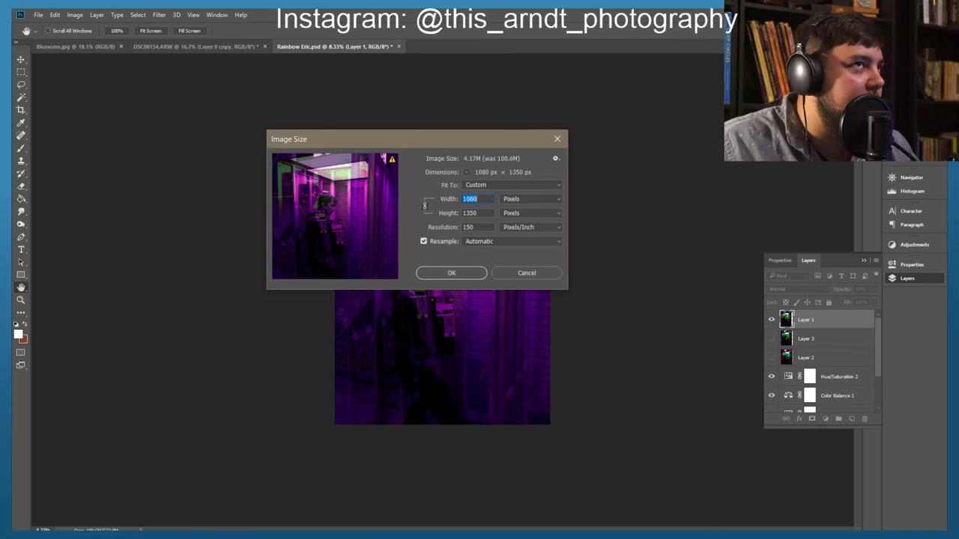
left_click(452, 273)
key("c")
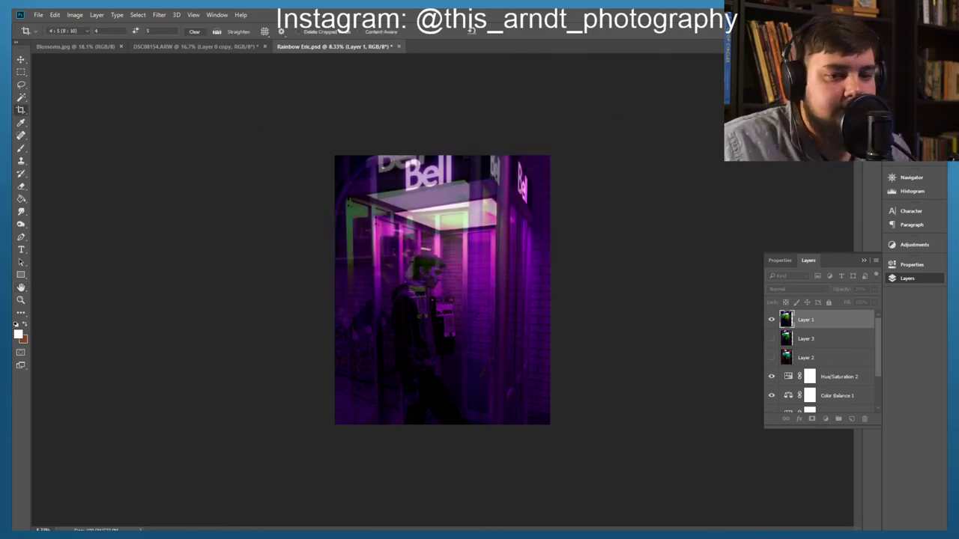